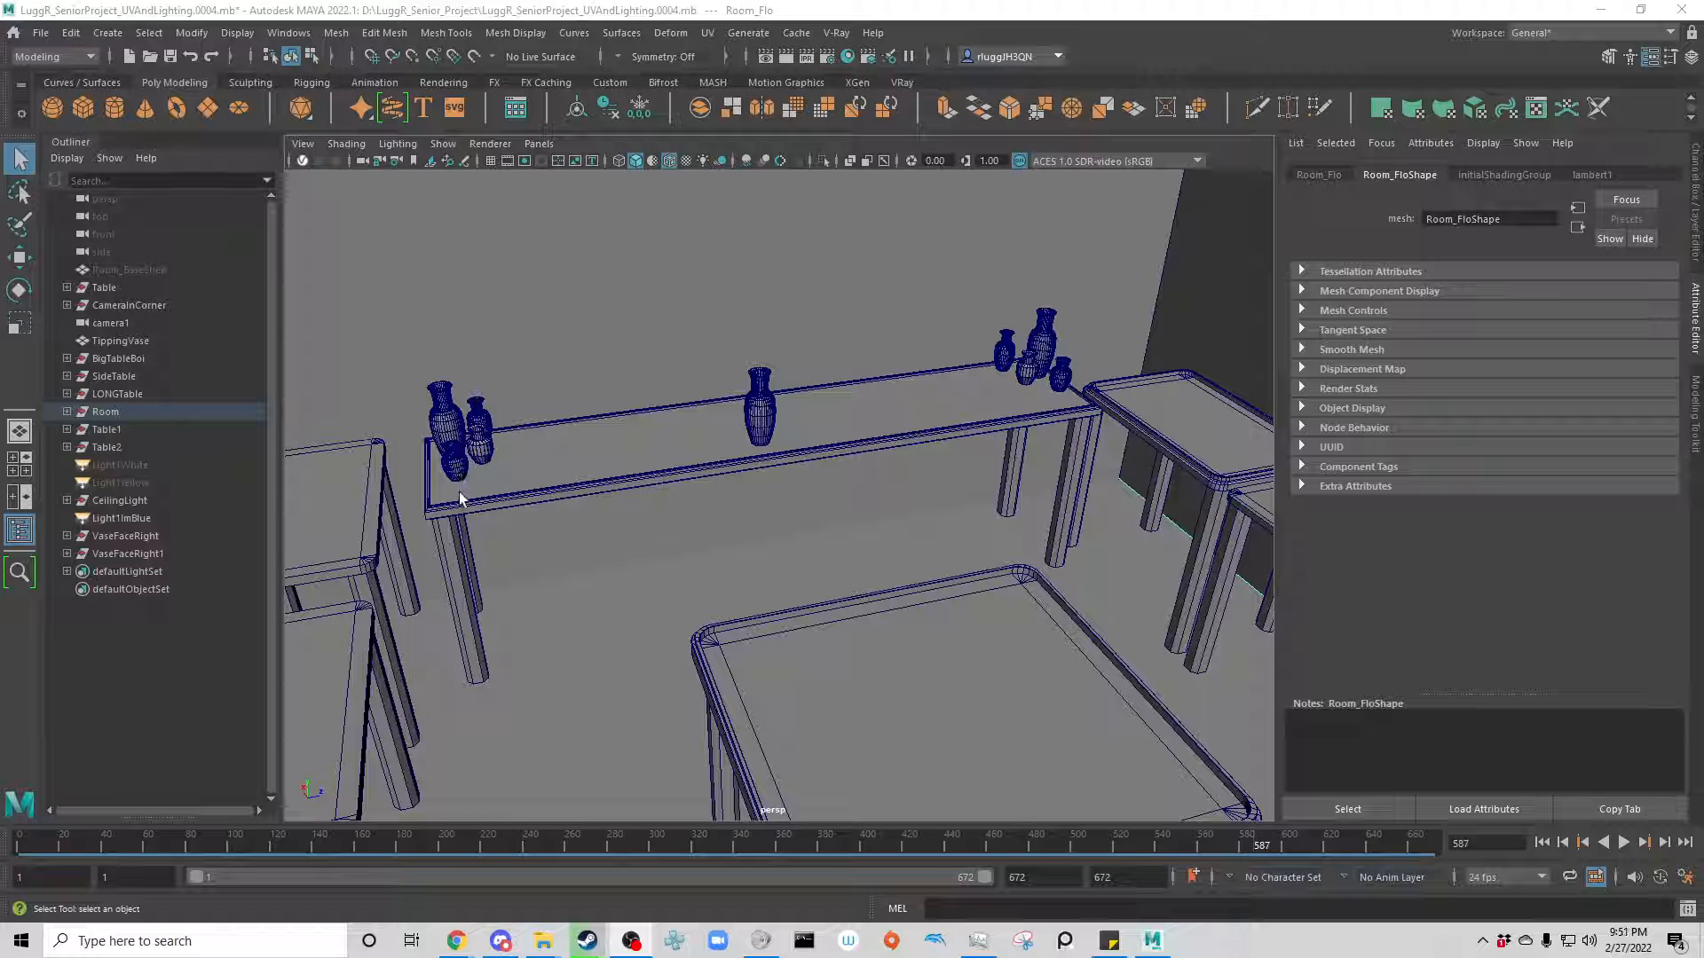
Step: Examine the room's tables, the long table's tabletop edge and the vases standing at its end
middle_click_drag(1053, 666, 919, 610, "alt")
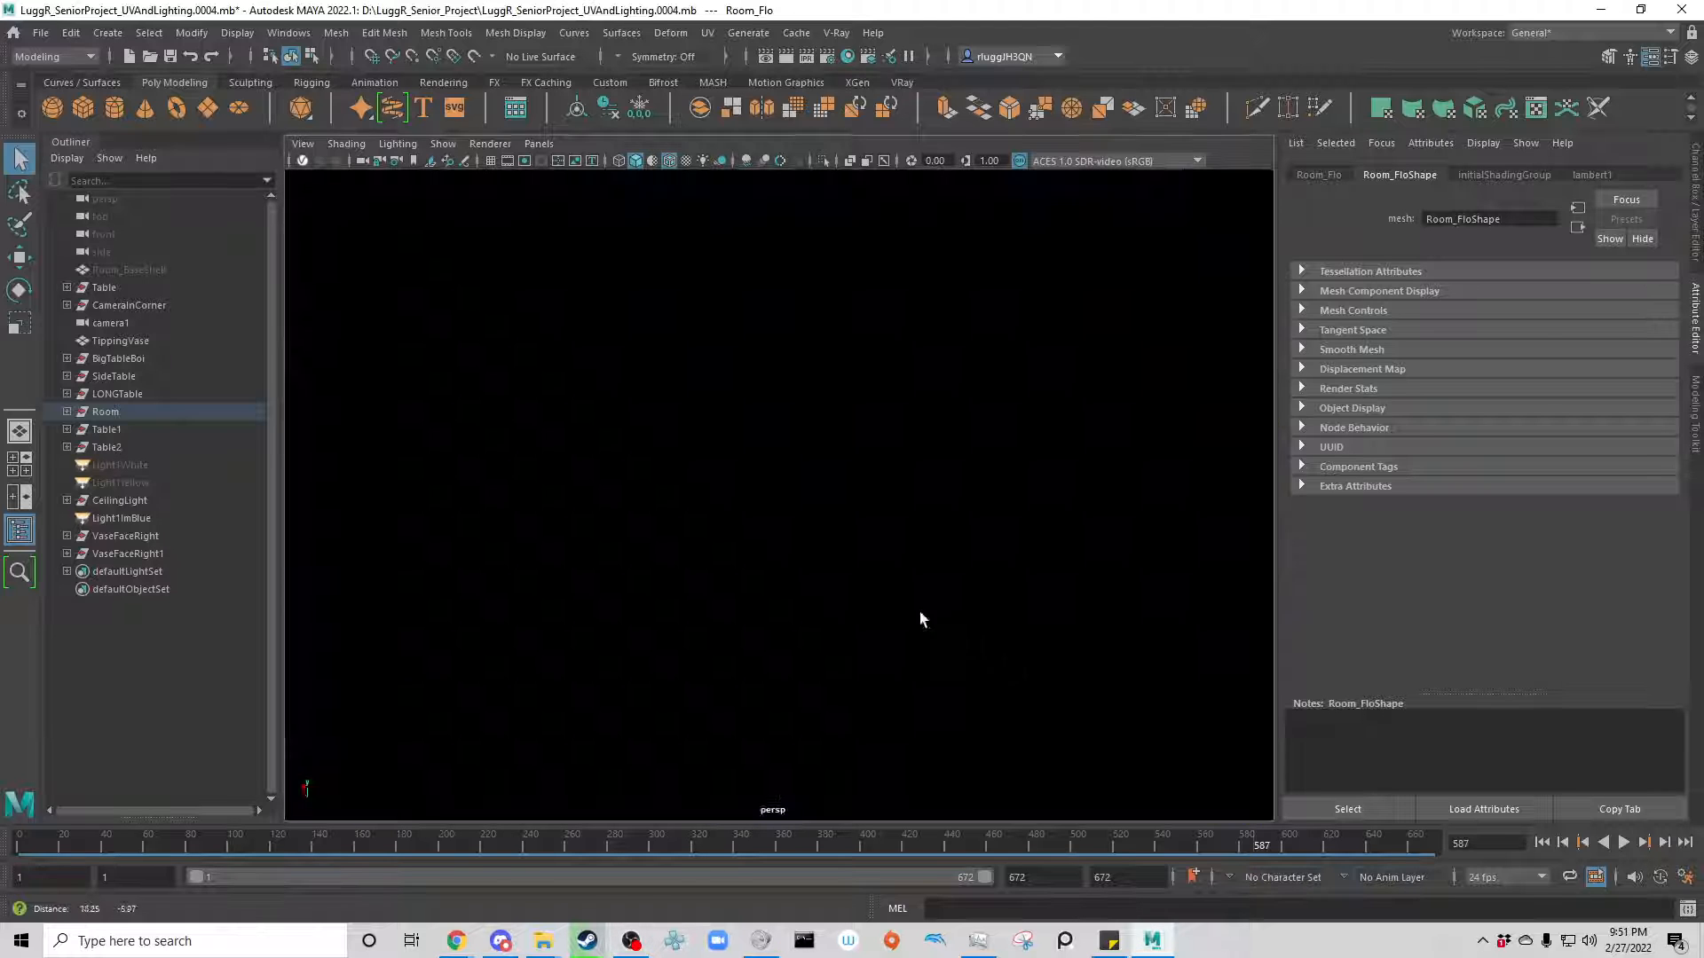
right_click_drag(920, 610, 999, 653, "alt")
left_click_drag(999, 653, 861, 417, "alt")
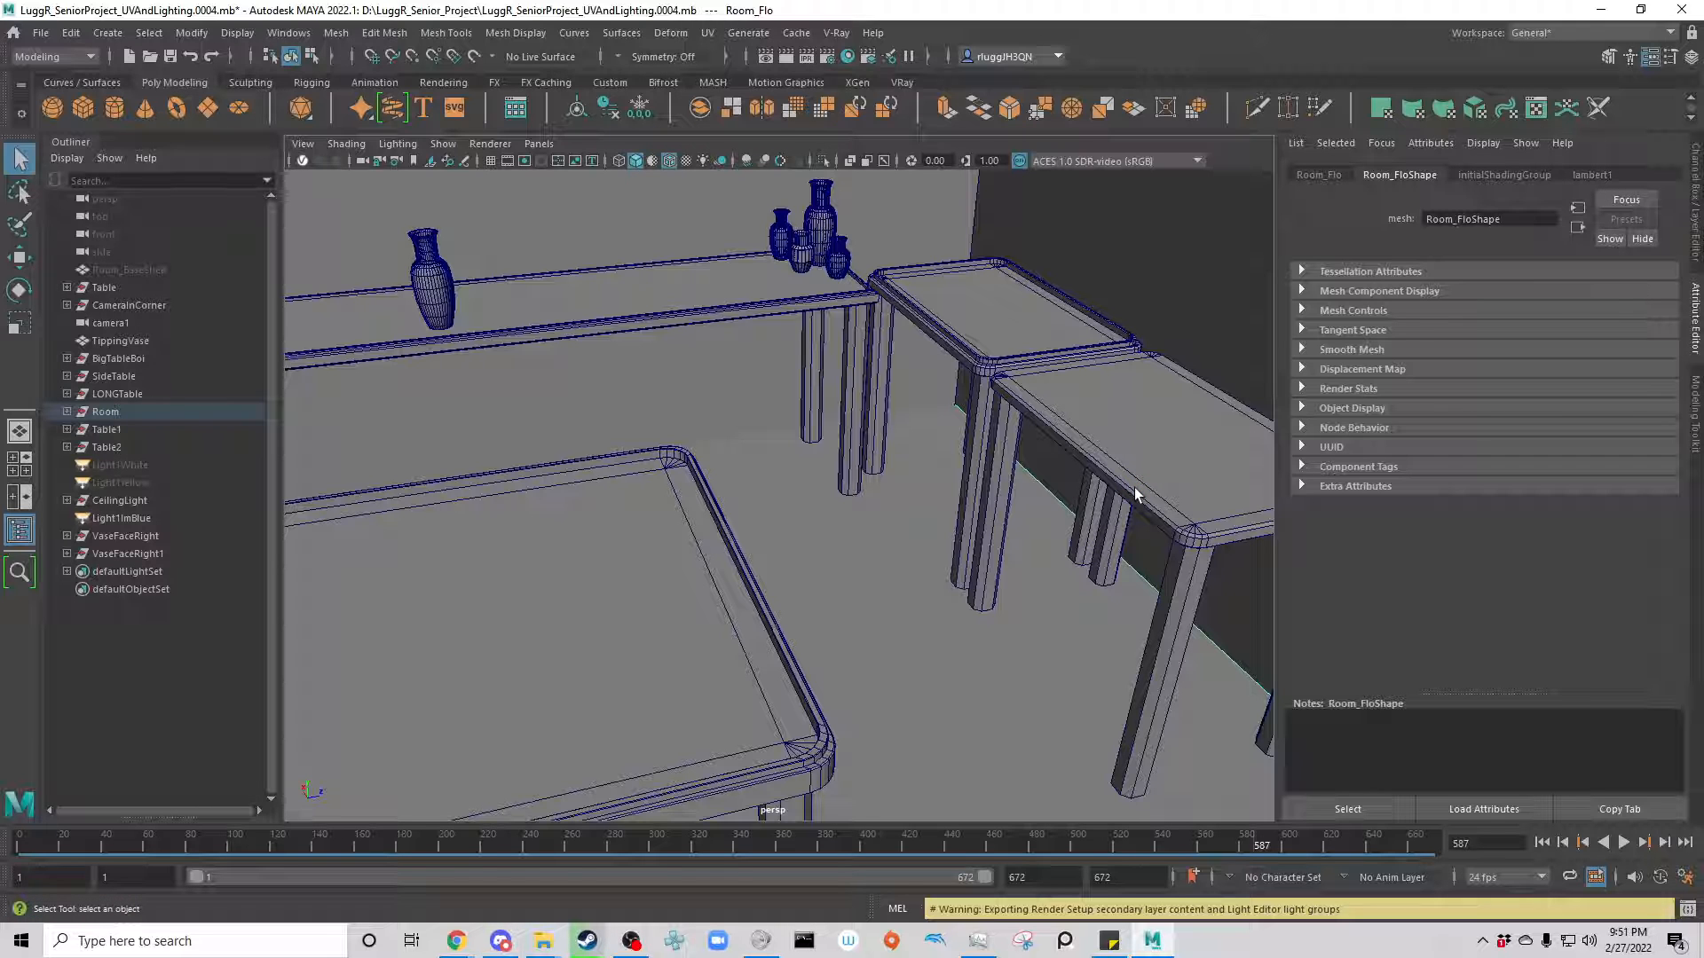
left_click(608, 324)
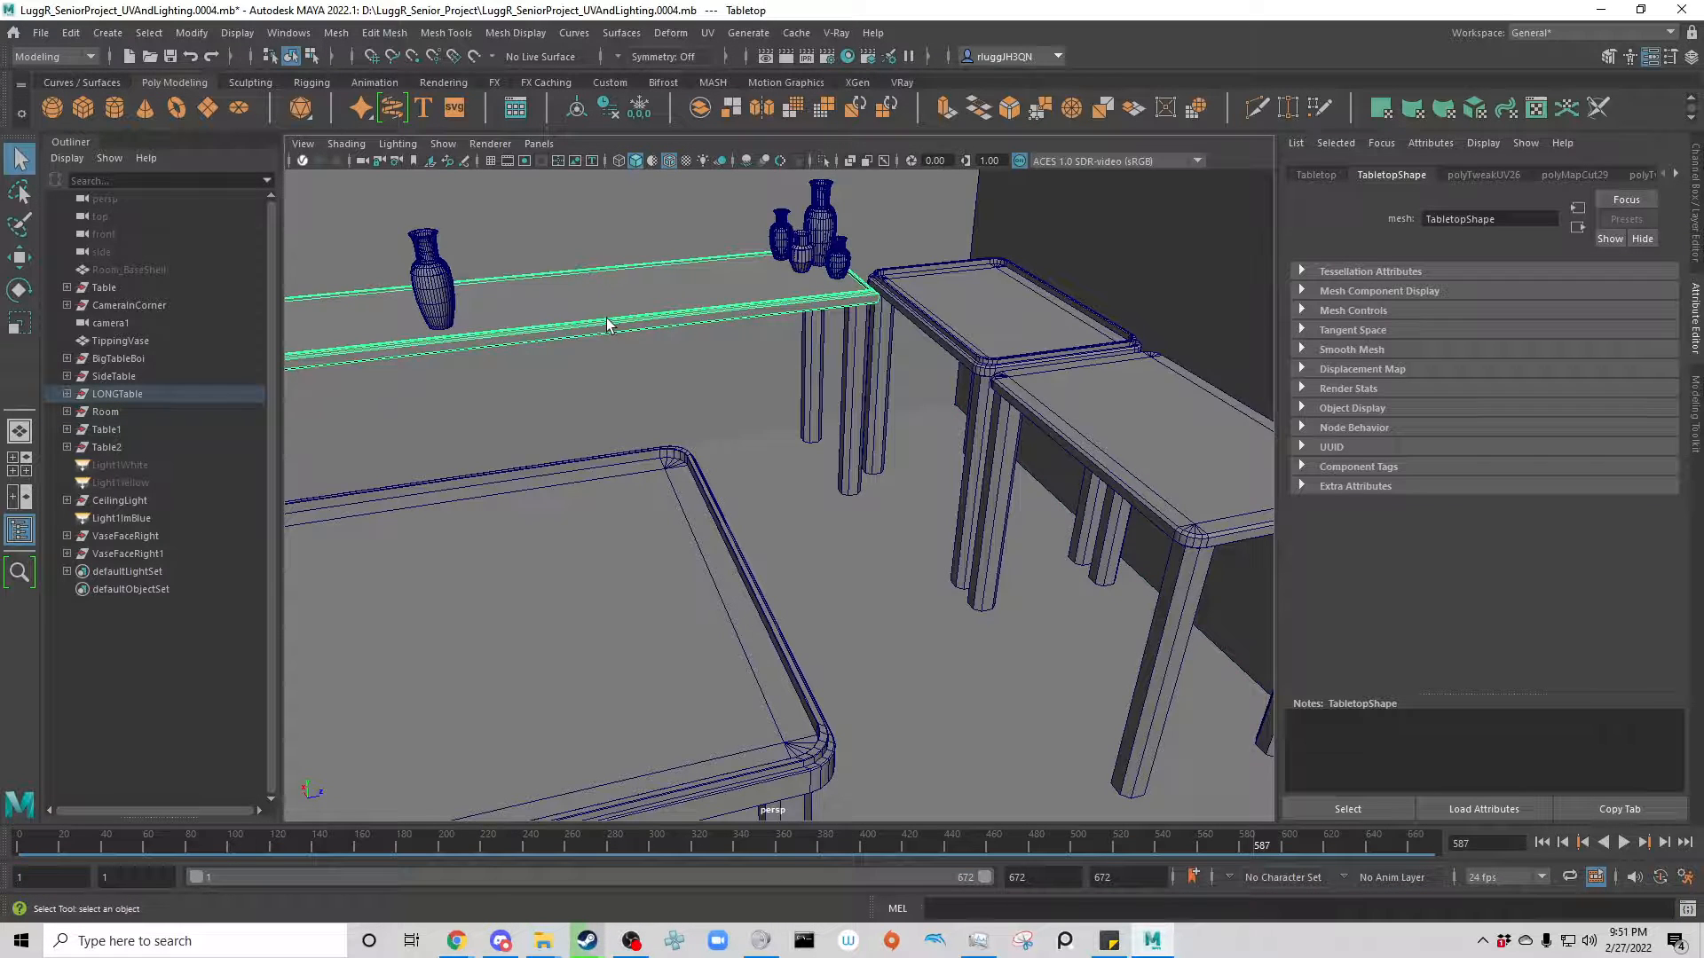
middle_click_drag(608, 324, 923, 637, "alt")
scroll(923, 637, "up", 1)
right_click_drag(923, 637, 1145, 770, "alt")
left_click_drag(1145, 771, 1047, 754, "alt")
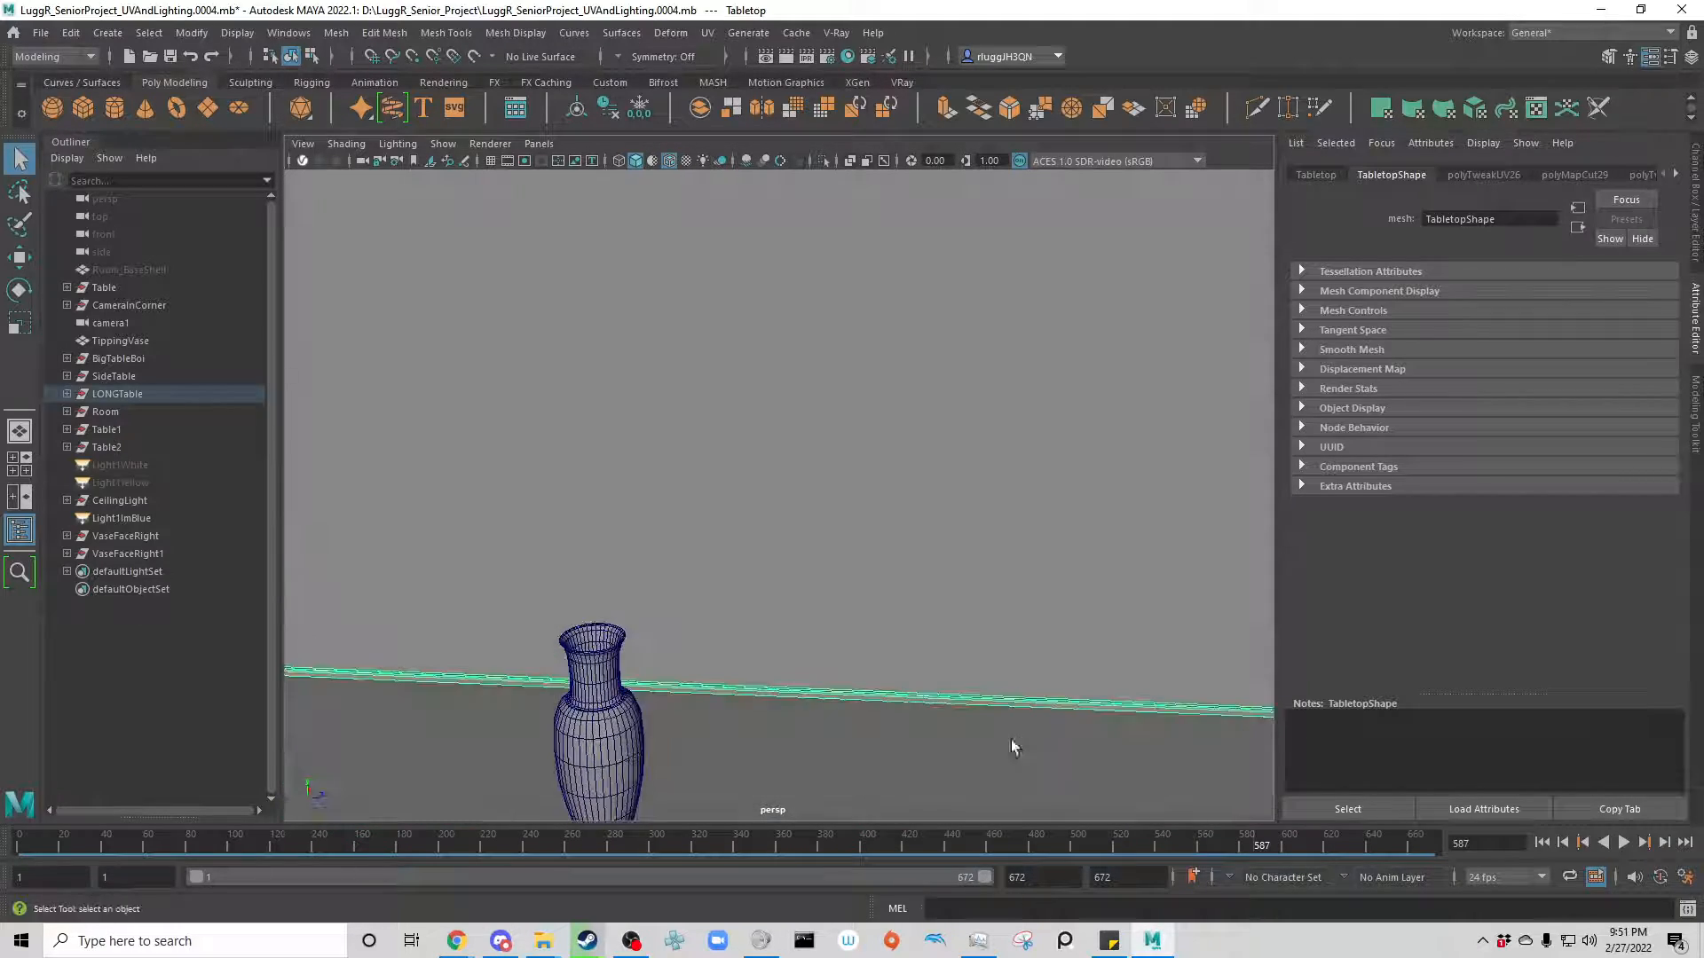
middle_click_drag(1012, 740, 337, 387, "alt")
right_click_drag(947, 712, 1000, 717, "alt")
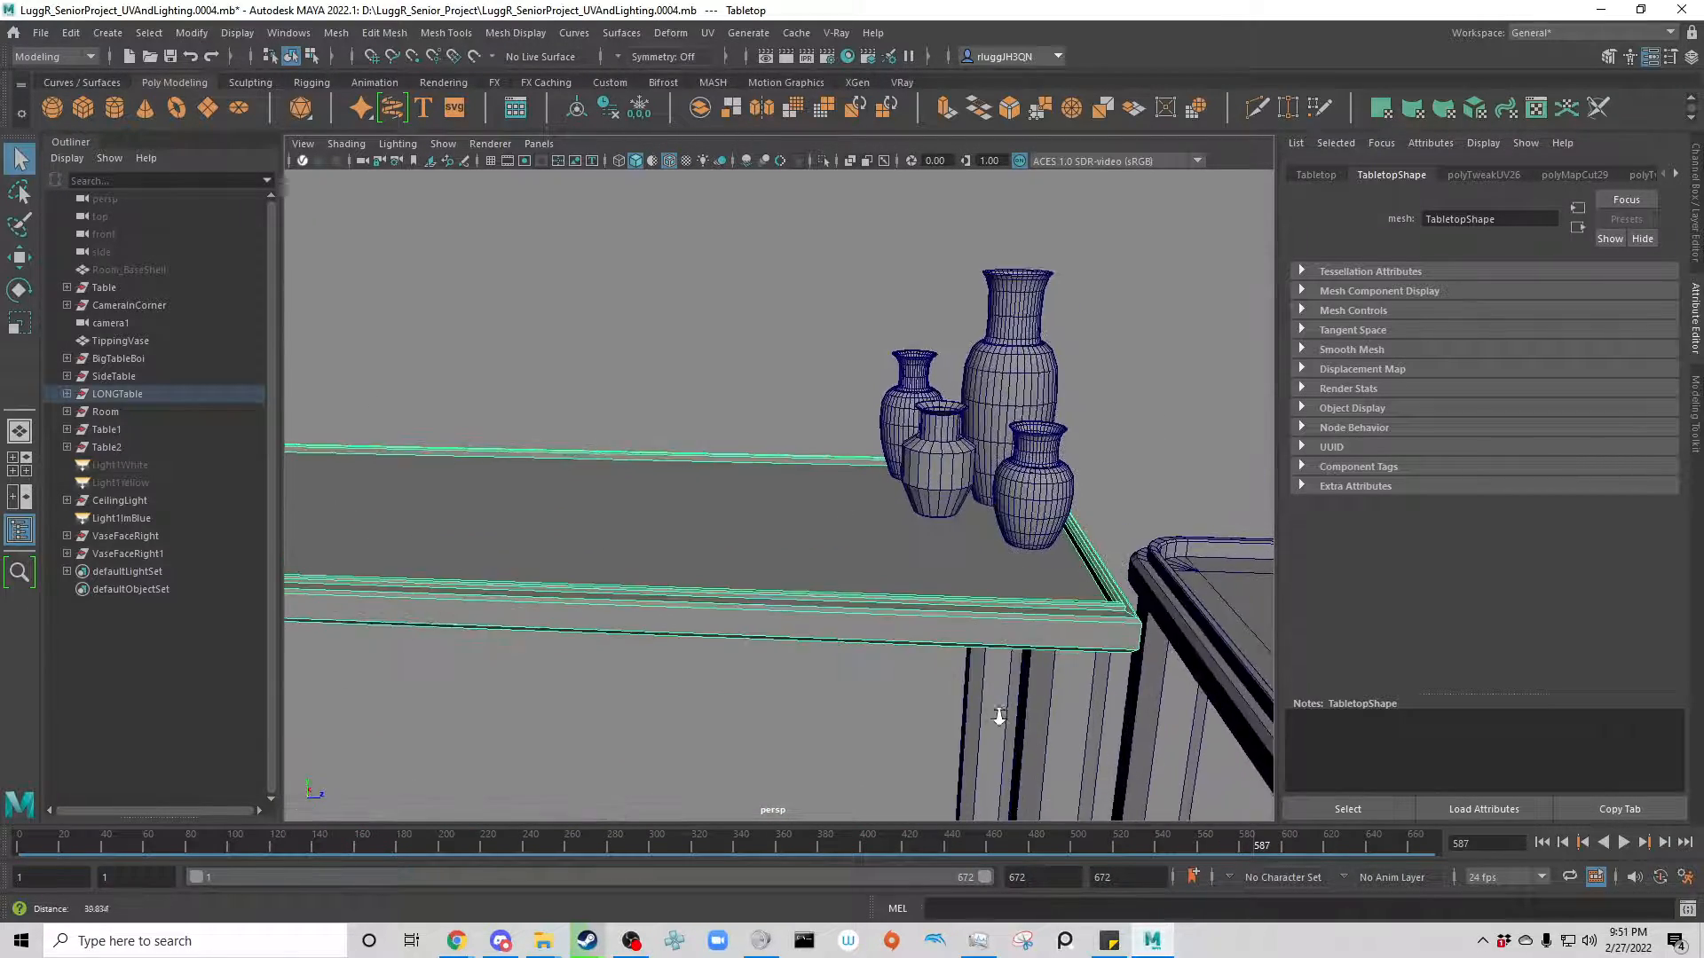
mouse_move(1001, 715)
left_mouse_down("alt")
mouse_move(1034, 688)
mouse_move(989, 689)
left_mouse_up("alt")
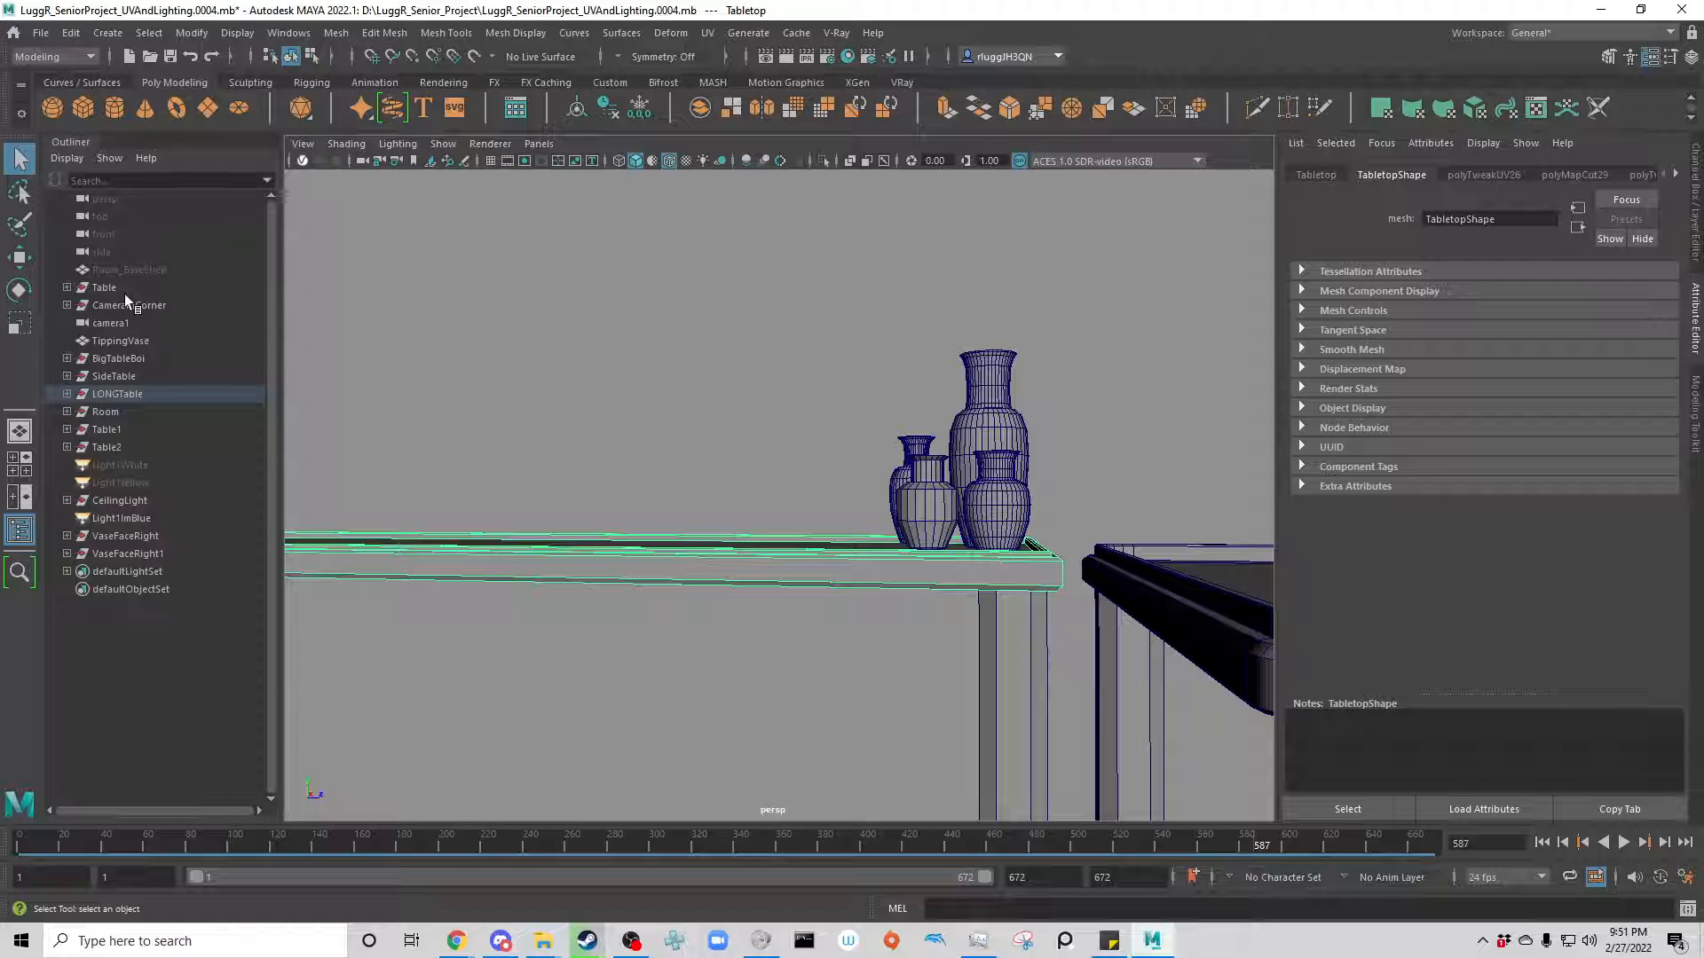
Step: Toggle the visibility of every object from CameraInCorner through VaseFaceRight1, isolating the single Table from the room geometry
left_click(154, 309)
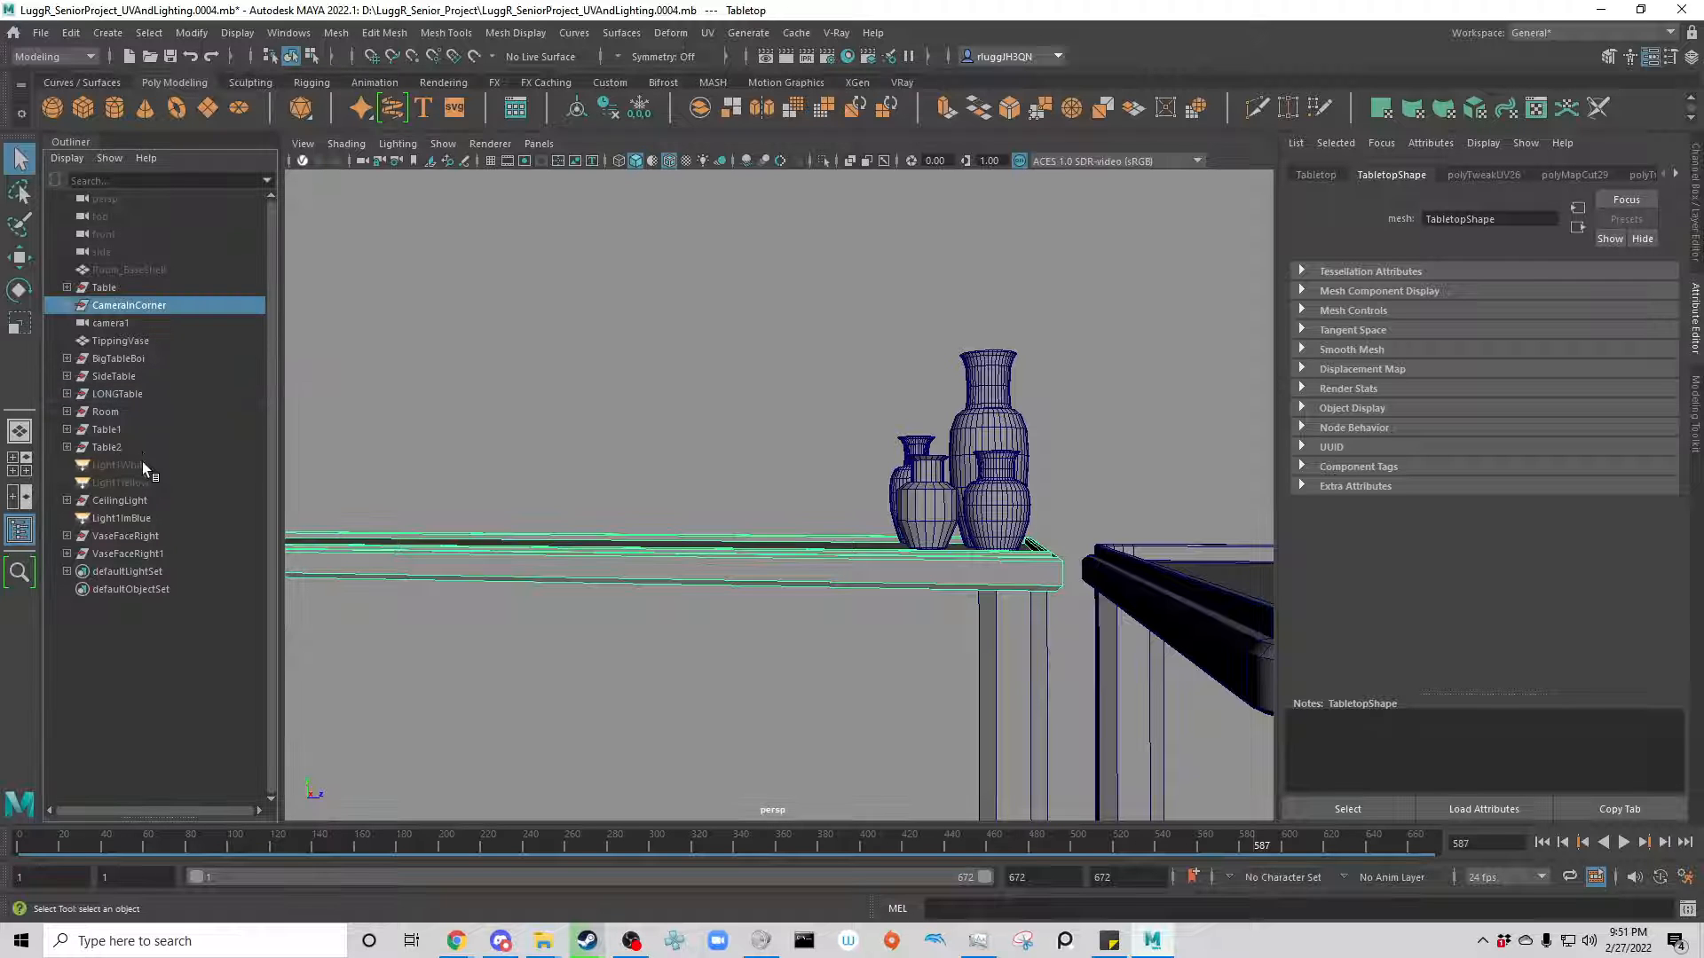
left_click(157, 551, "shift")
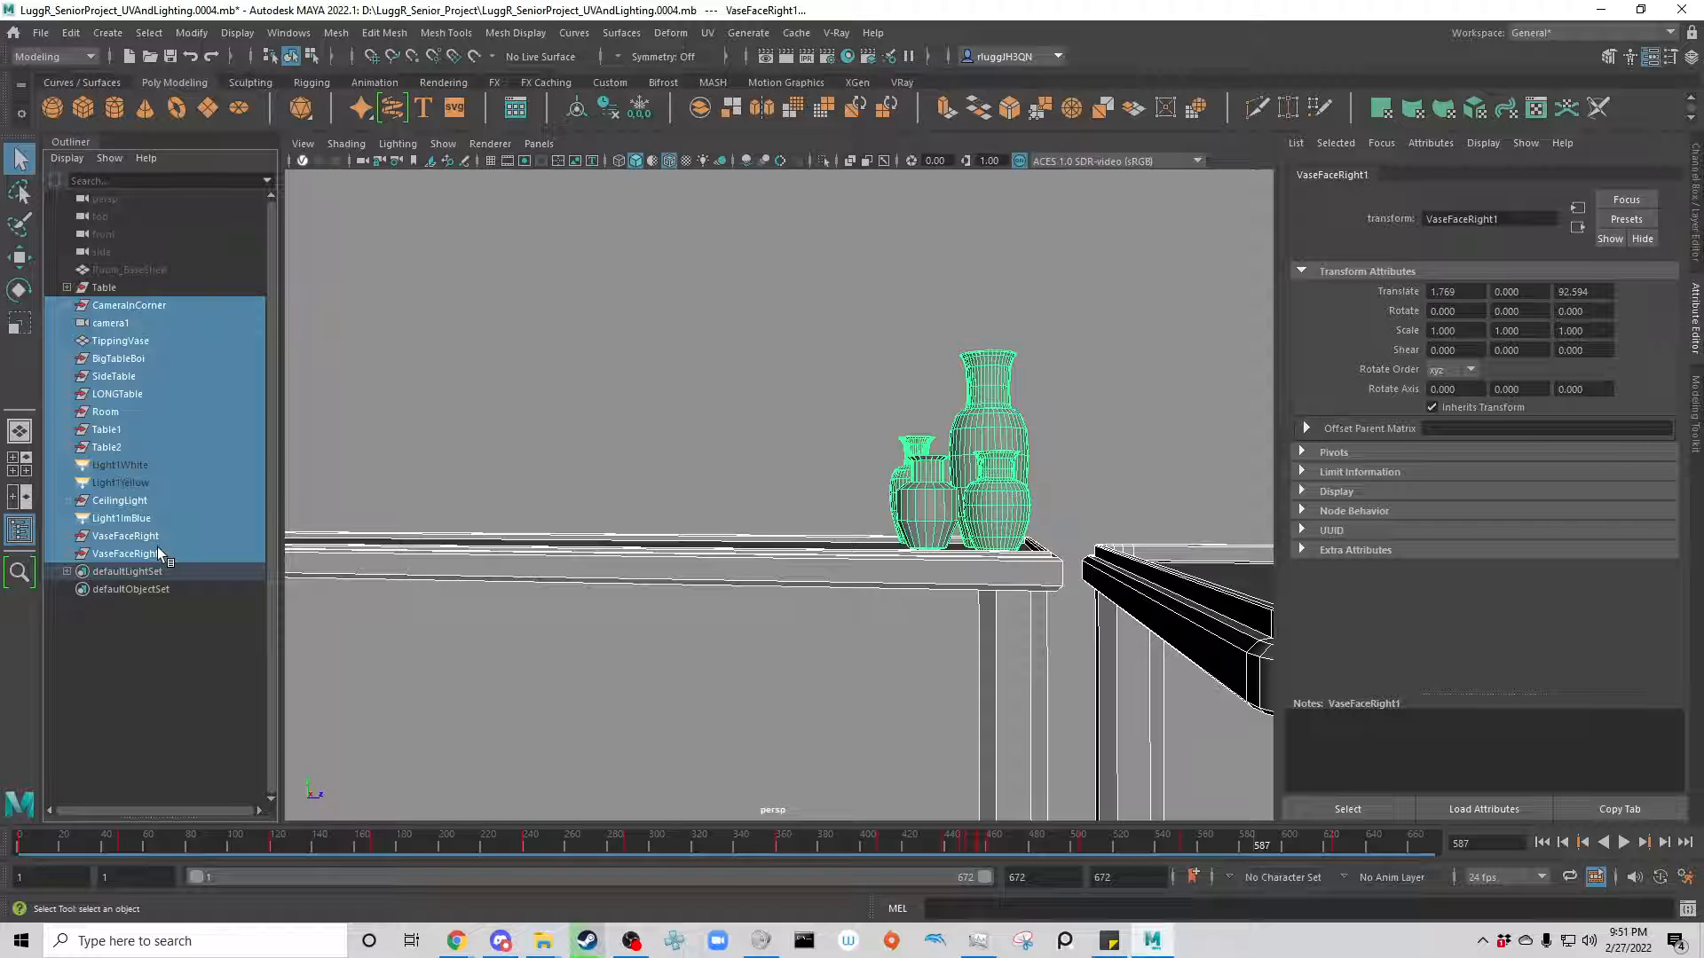
key("ctrl+h")
left_click(1005, 515)
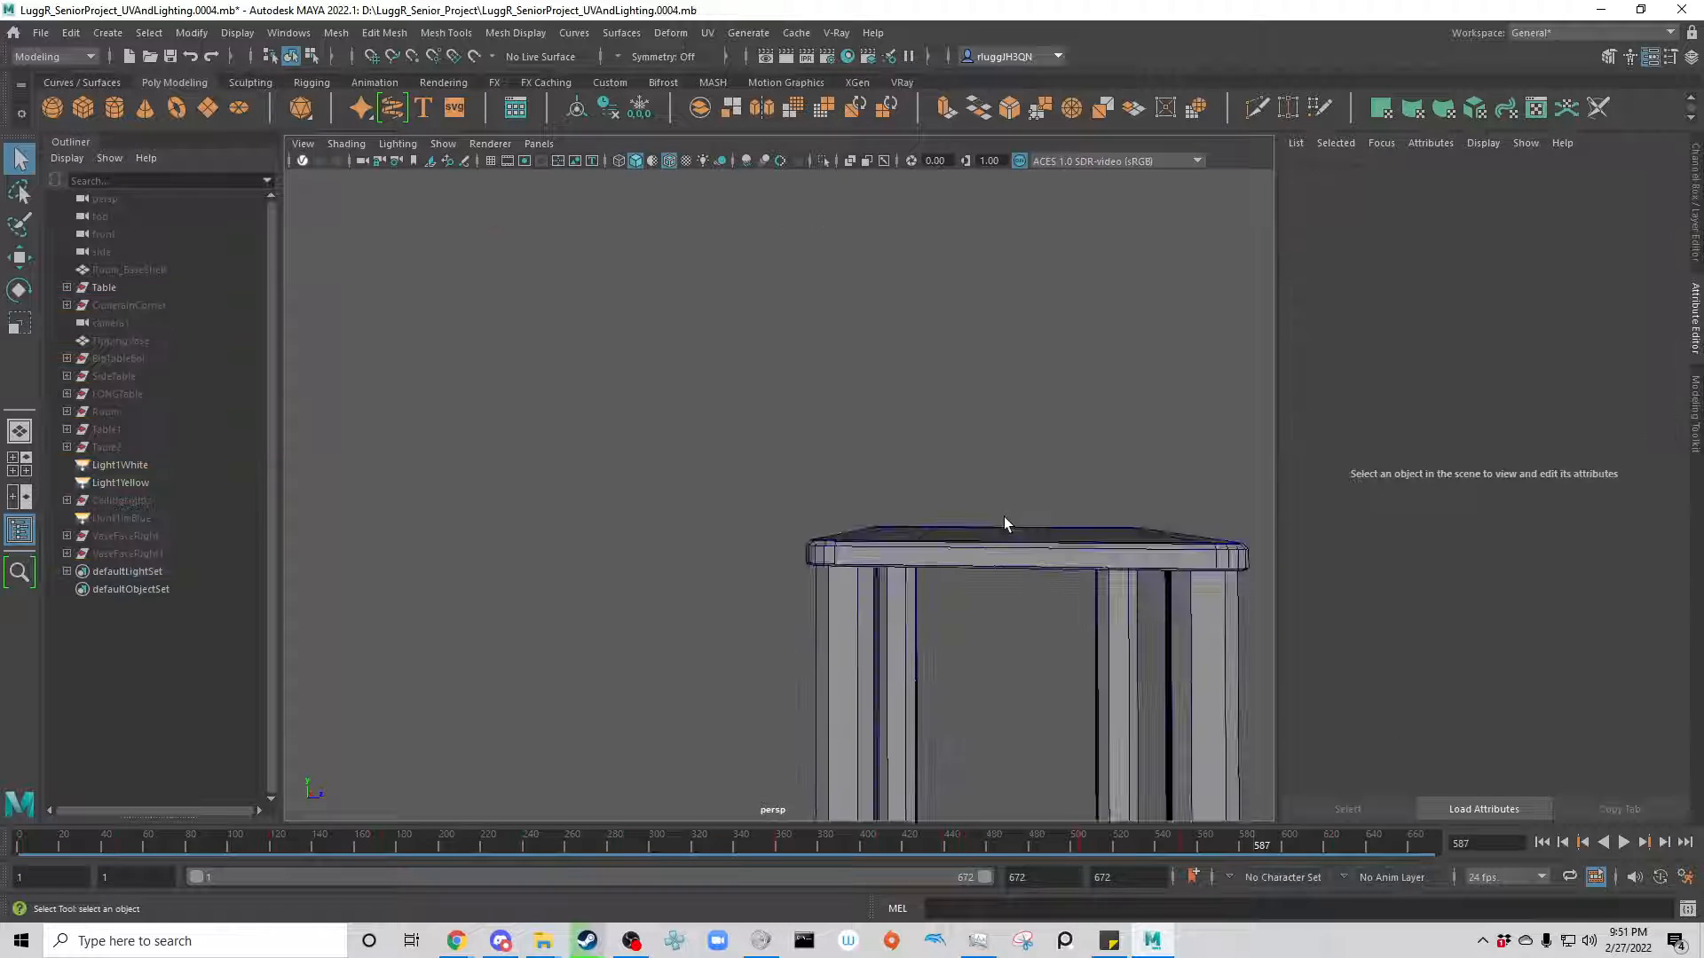
scroll(1003, 516, "down", 5)
scroll(740, 557, "up", 5)
left_click_drag(683, 490, 885, 608, "alt")
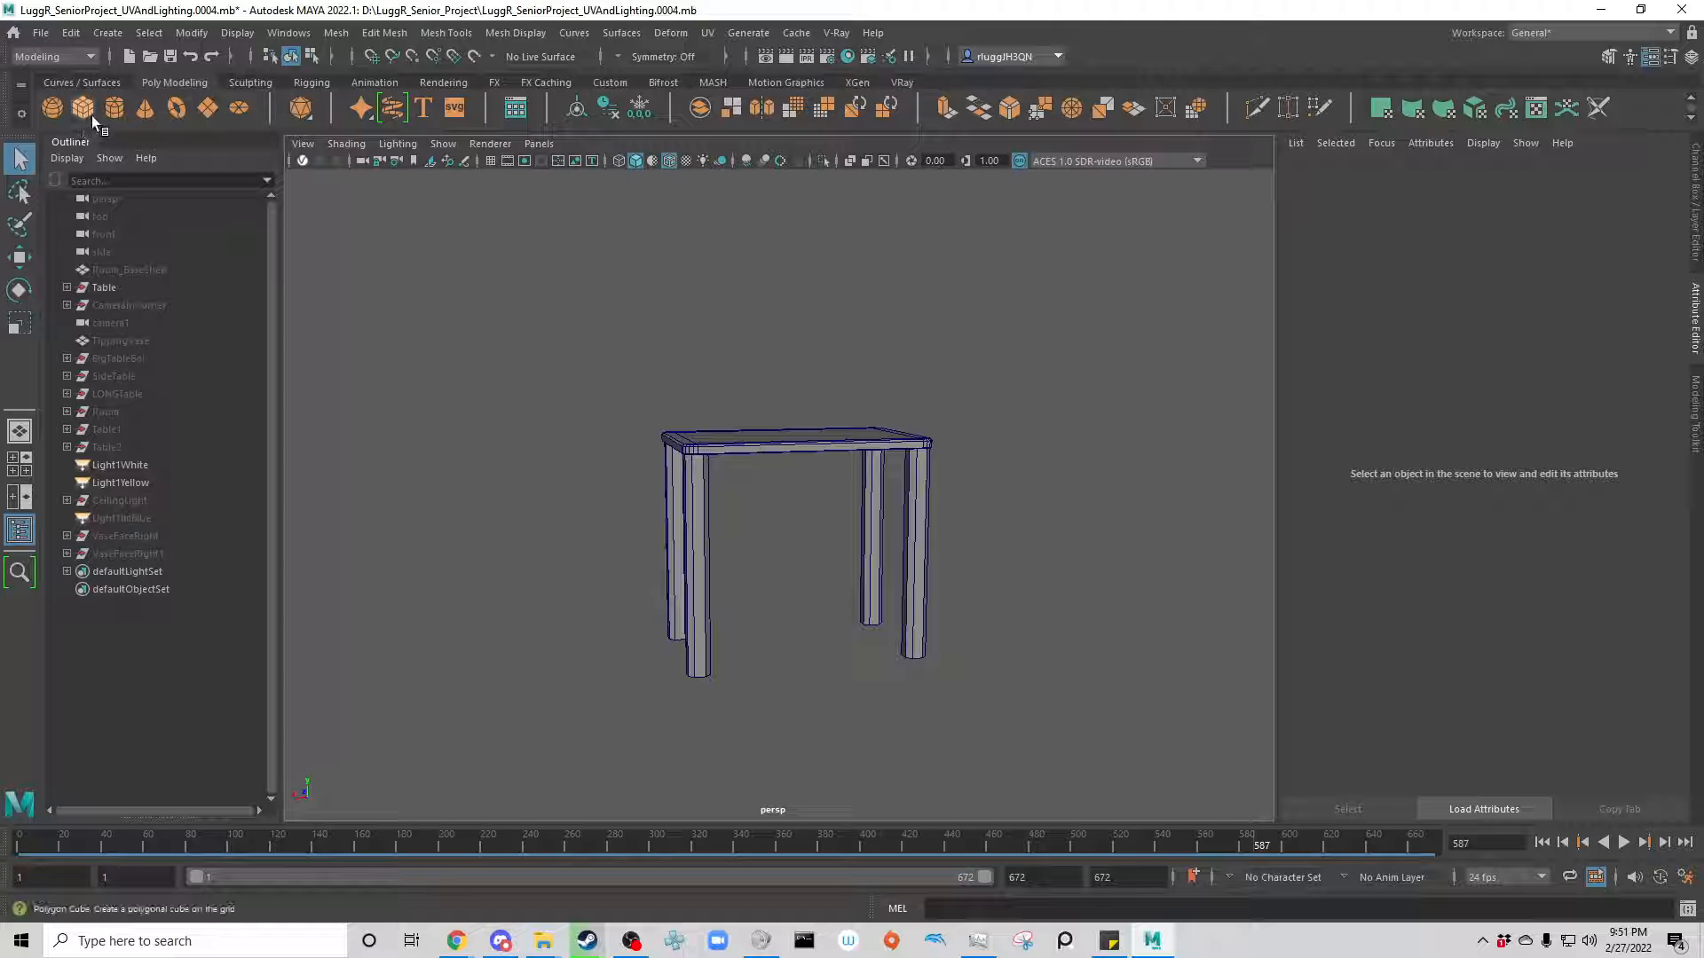
left_click_drag(1116, 697, 944, 689, "alt")
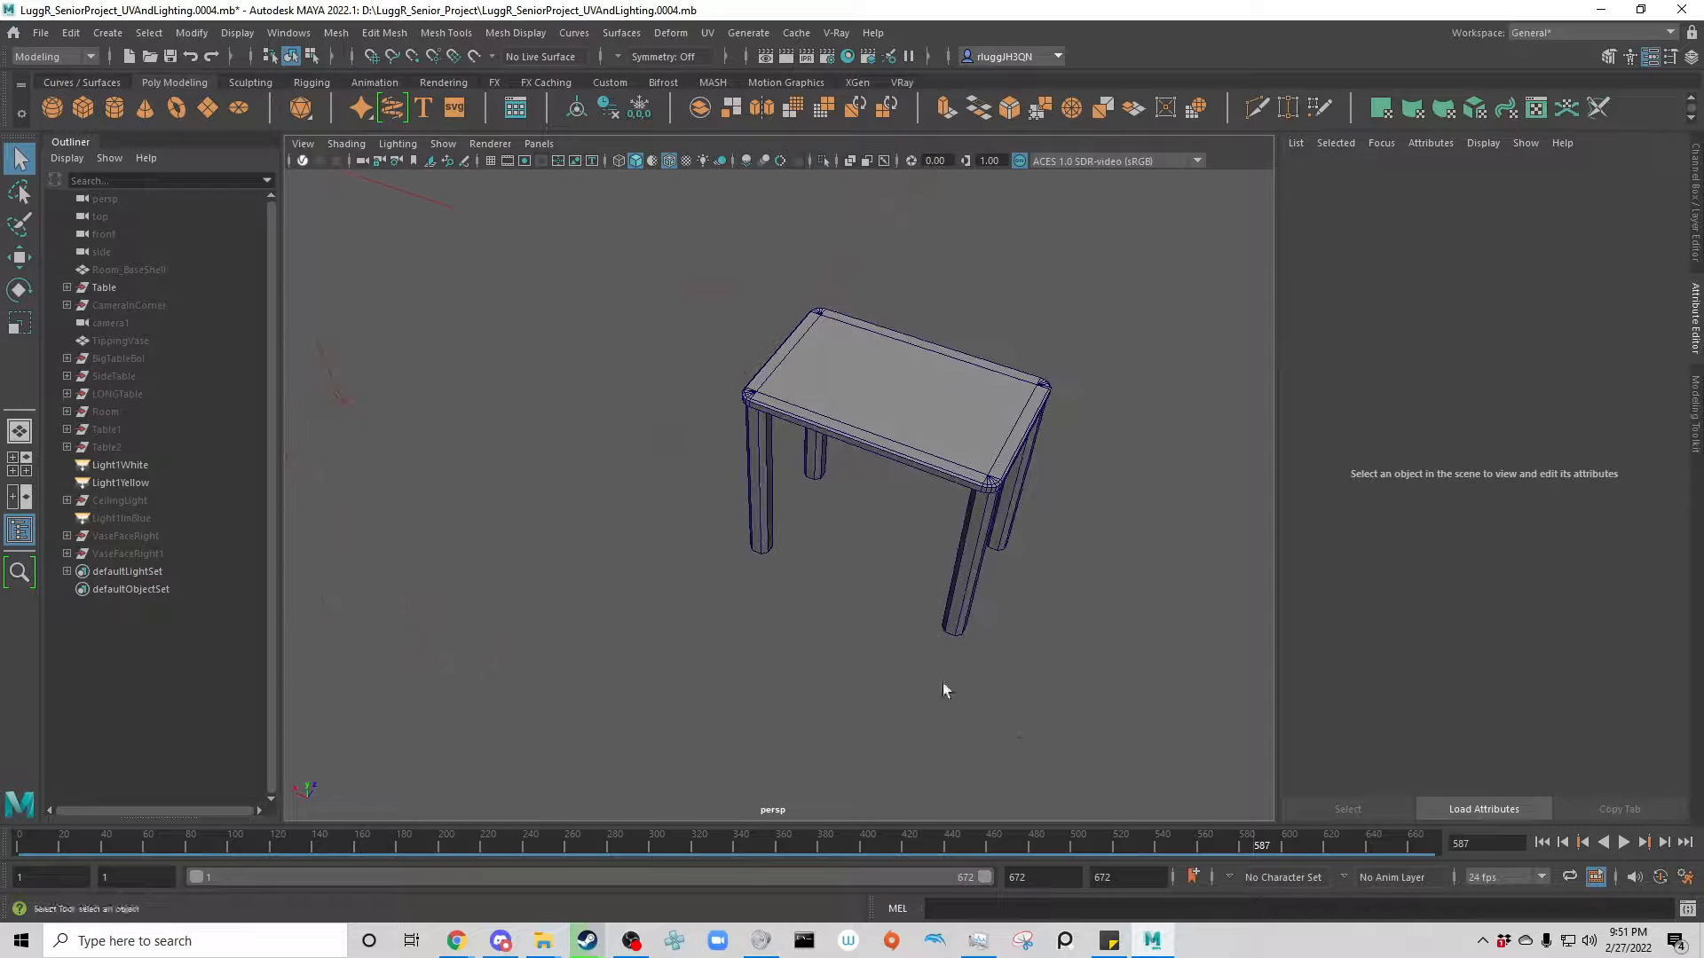
Step: Create a polygon cube and move it to the table, at about 21.627, -20.914, 84.072
left_click(78, 117)
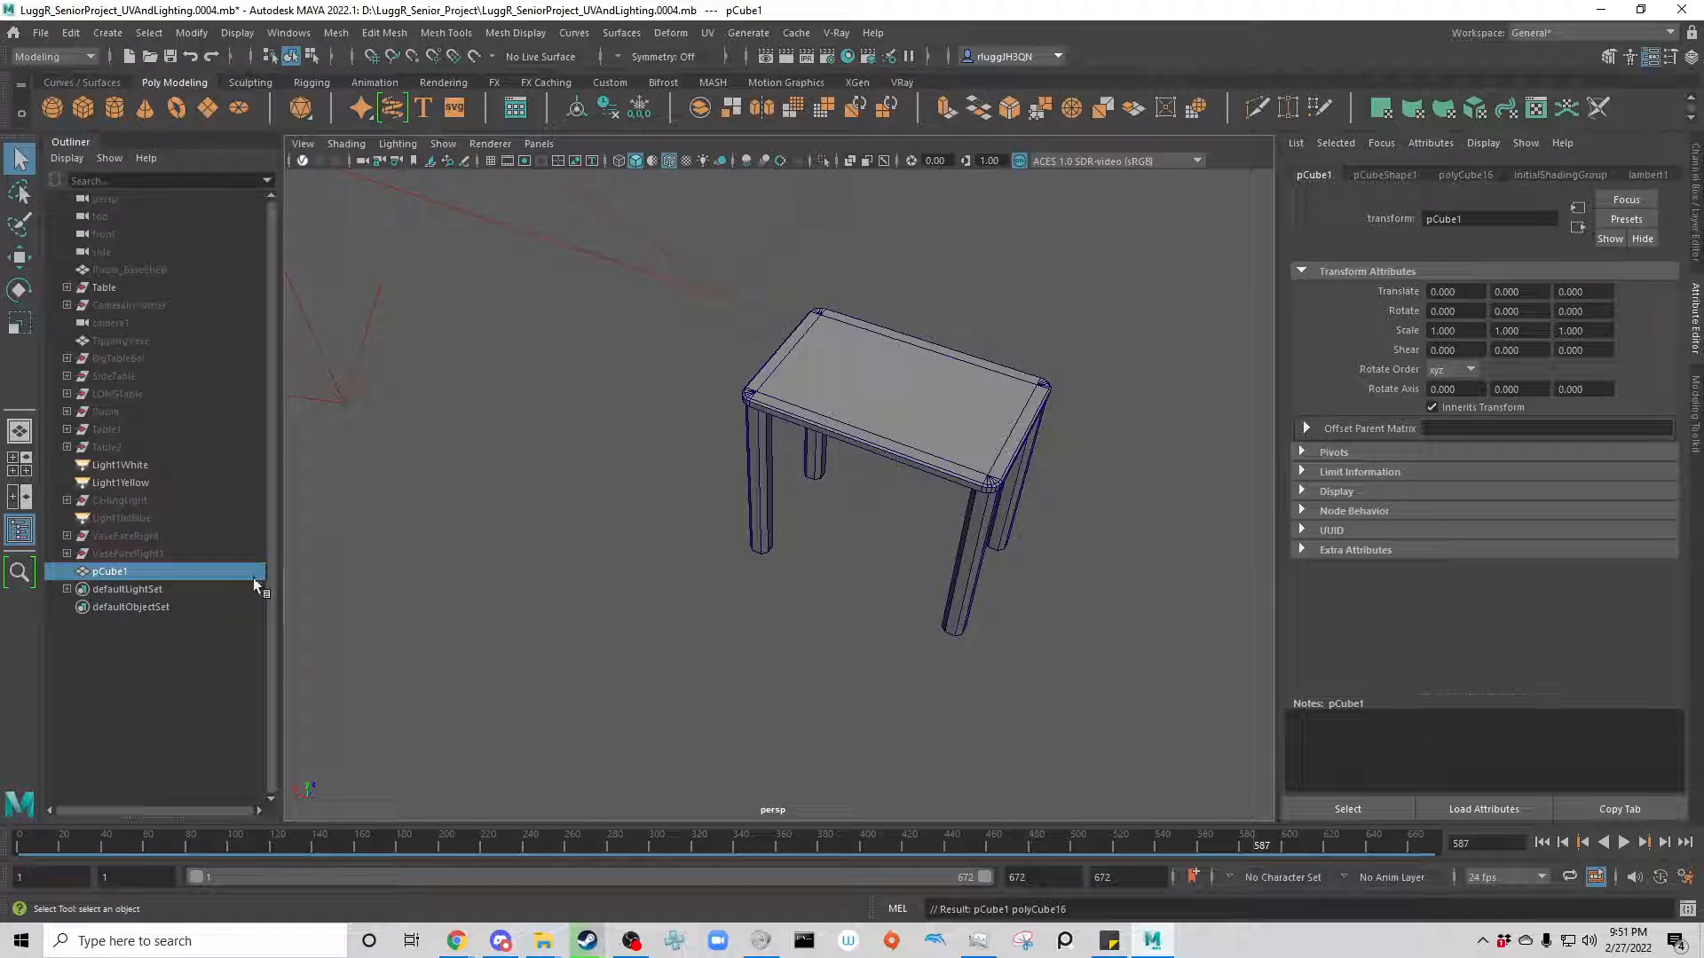
key("w")
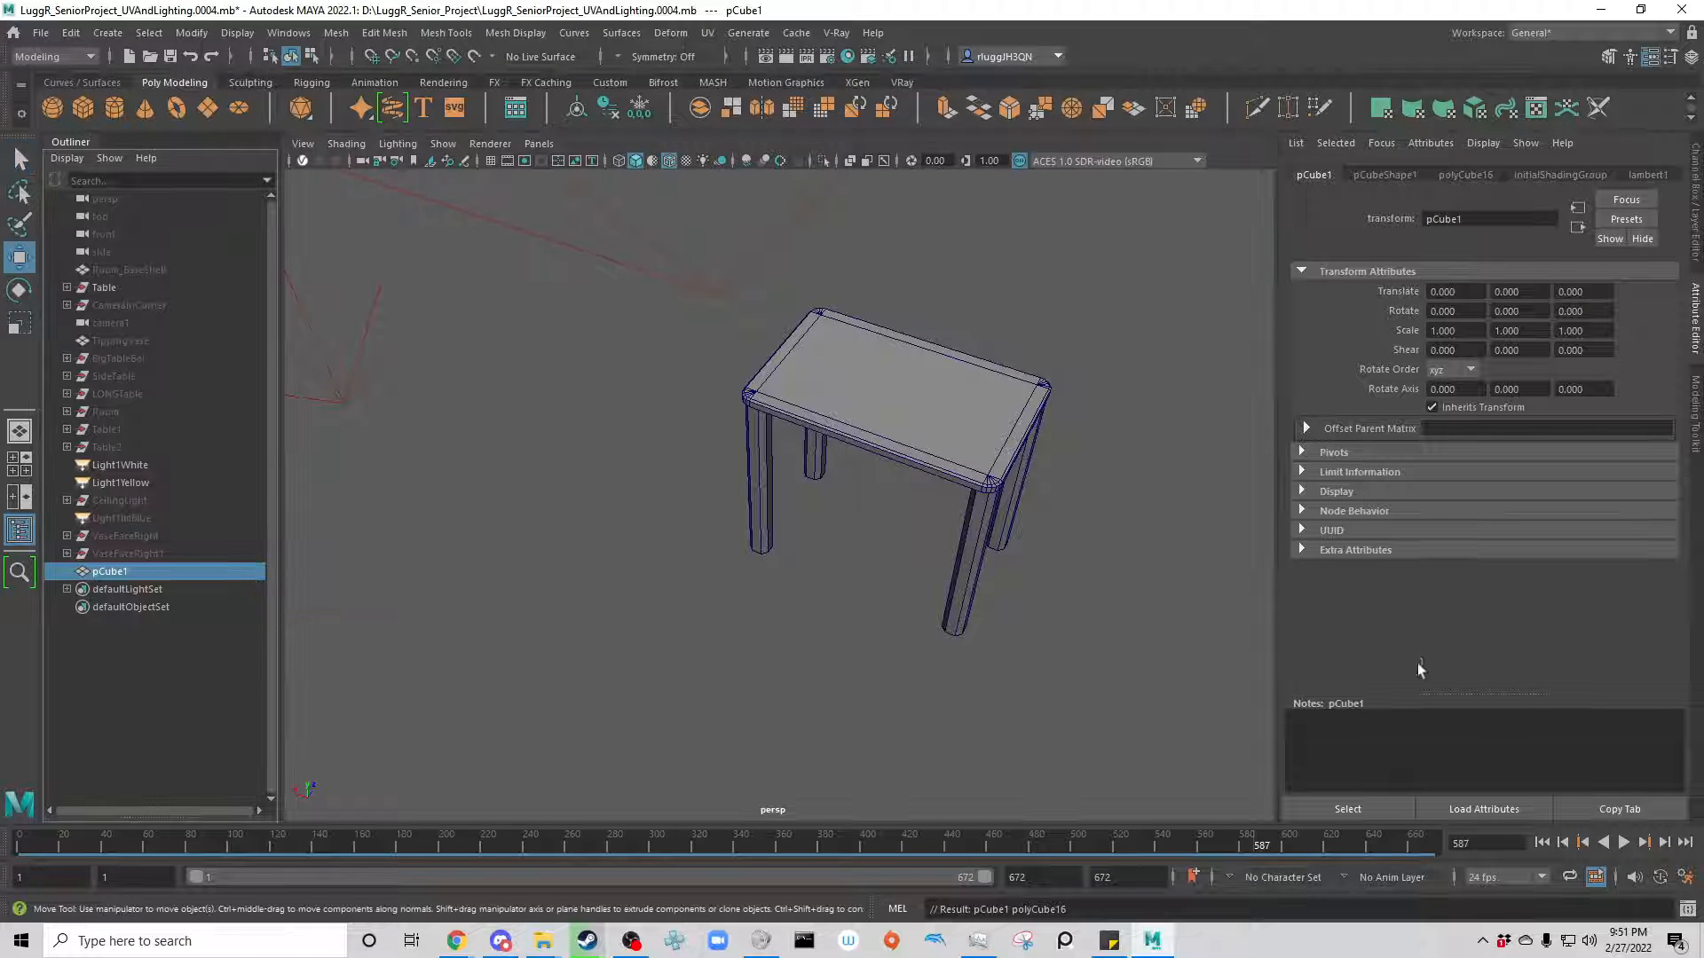
scroll(941, 526, "down", 3)
left_click_drag(769, 650, 915, 497)
scroll(906, 532, "up", 5)
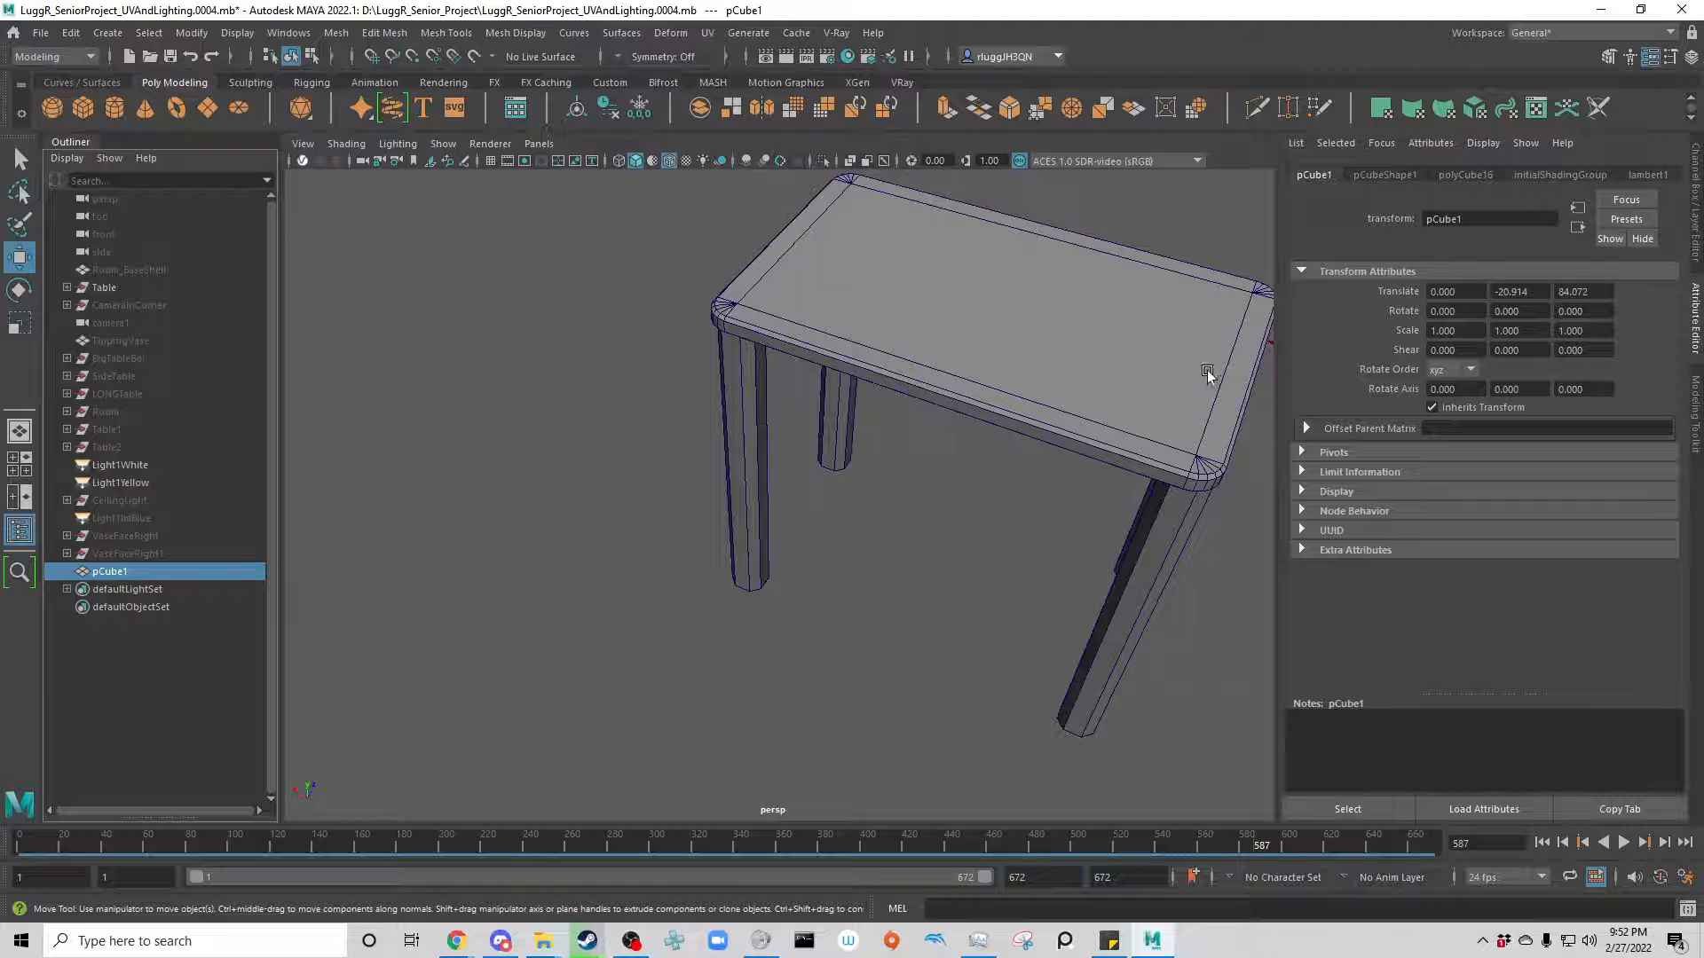
left_click_drag(1207, 373, 797, 545, "alt")
left_click_drag(737, 484, 444, 352)
left_click_drag(662, 719, 543, 506, "alt")
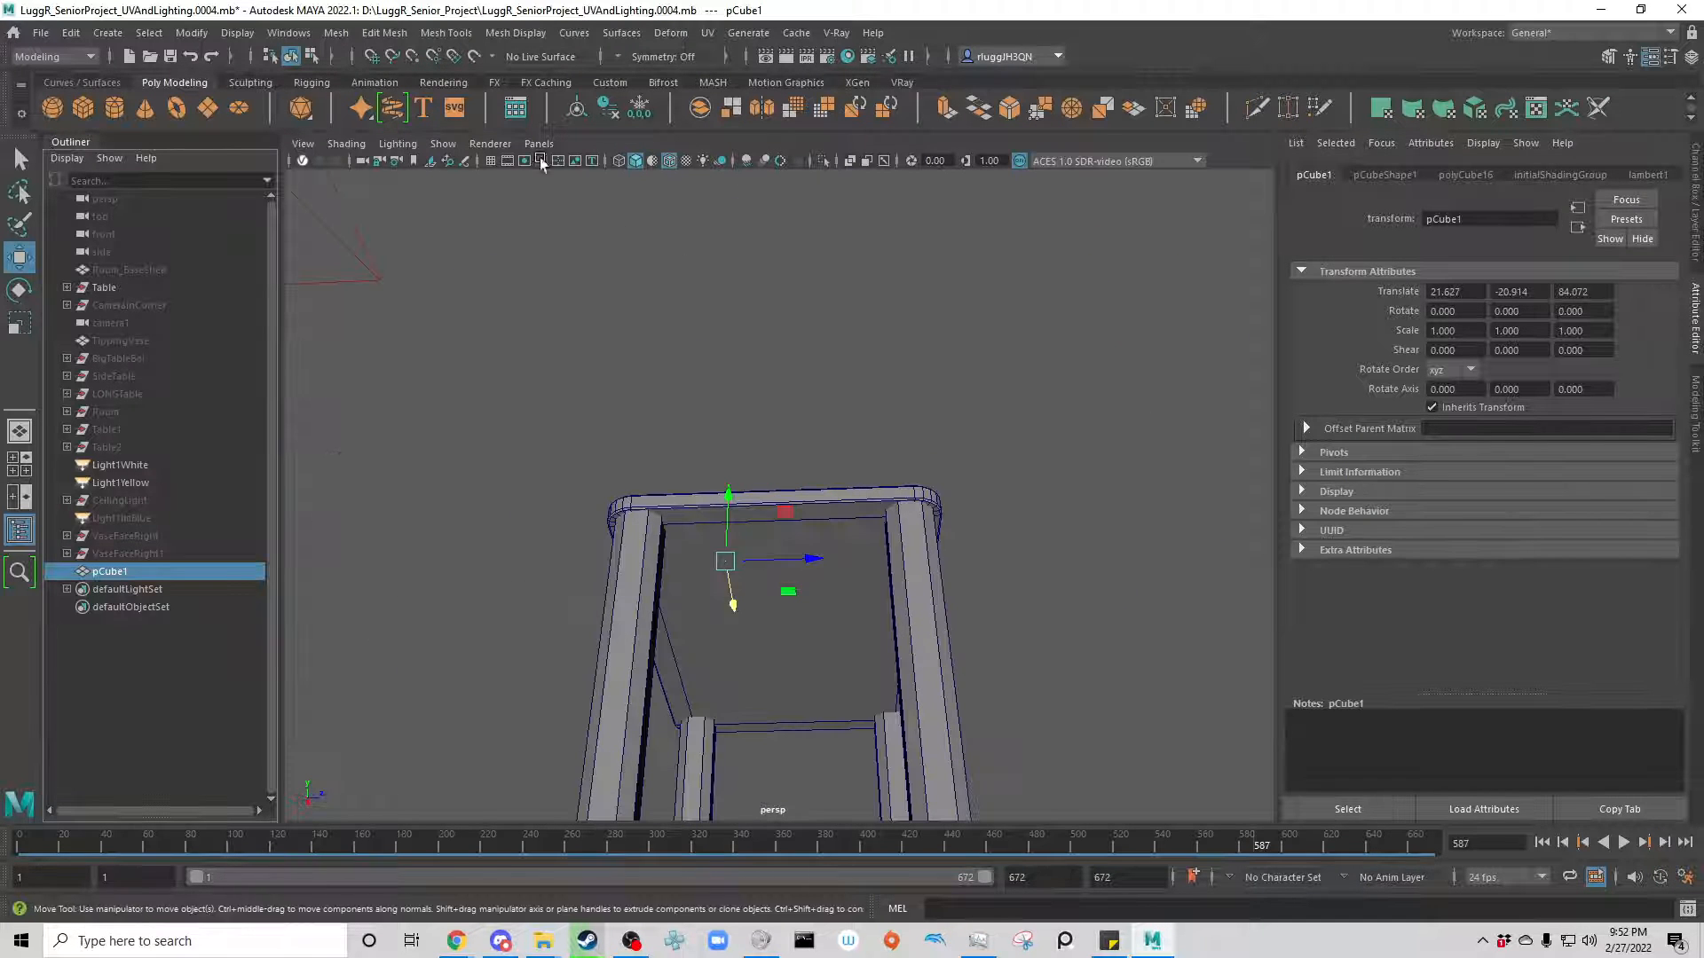
Step: Enable snapping to points and move the cube vertically to the tabletop, at about -27.639 in Y
left_click(415, 57)
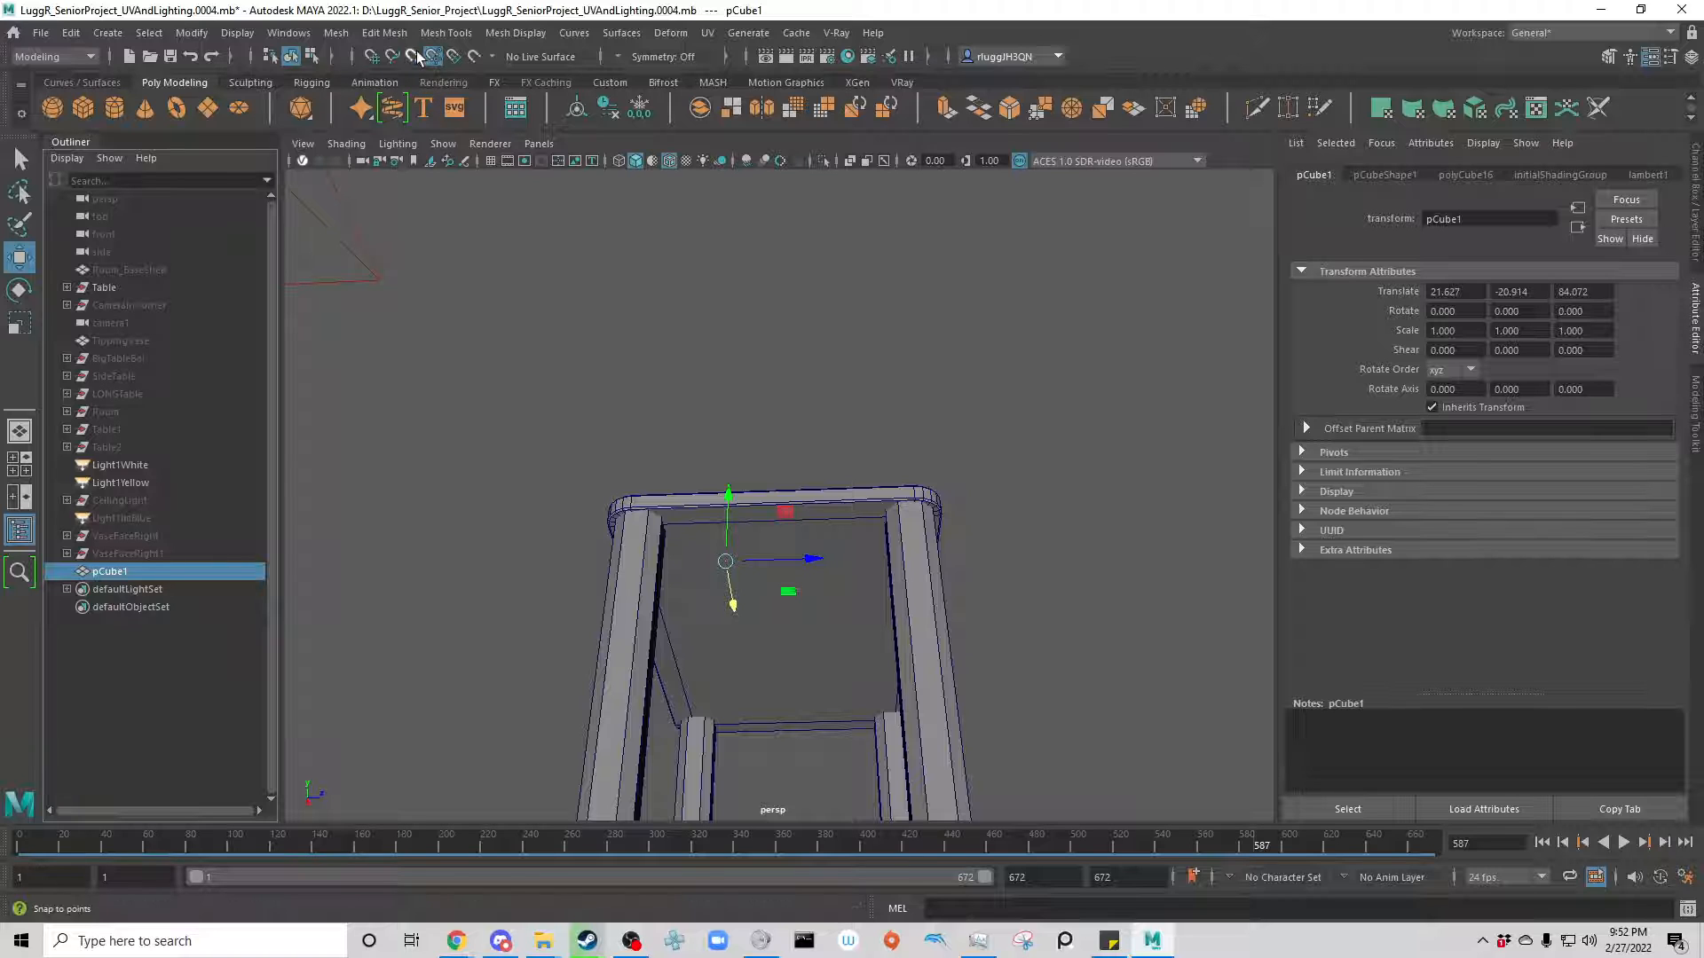
left_click(414, 58)
left_click(435, 58)
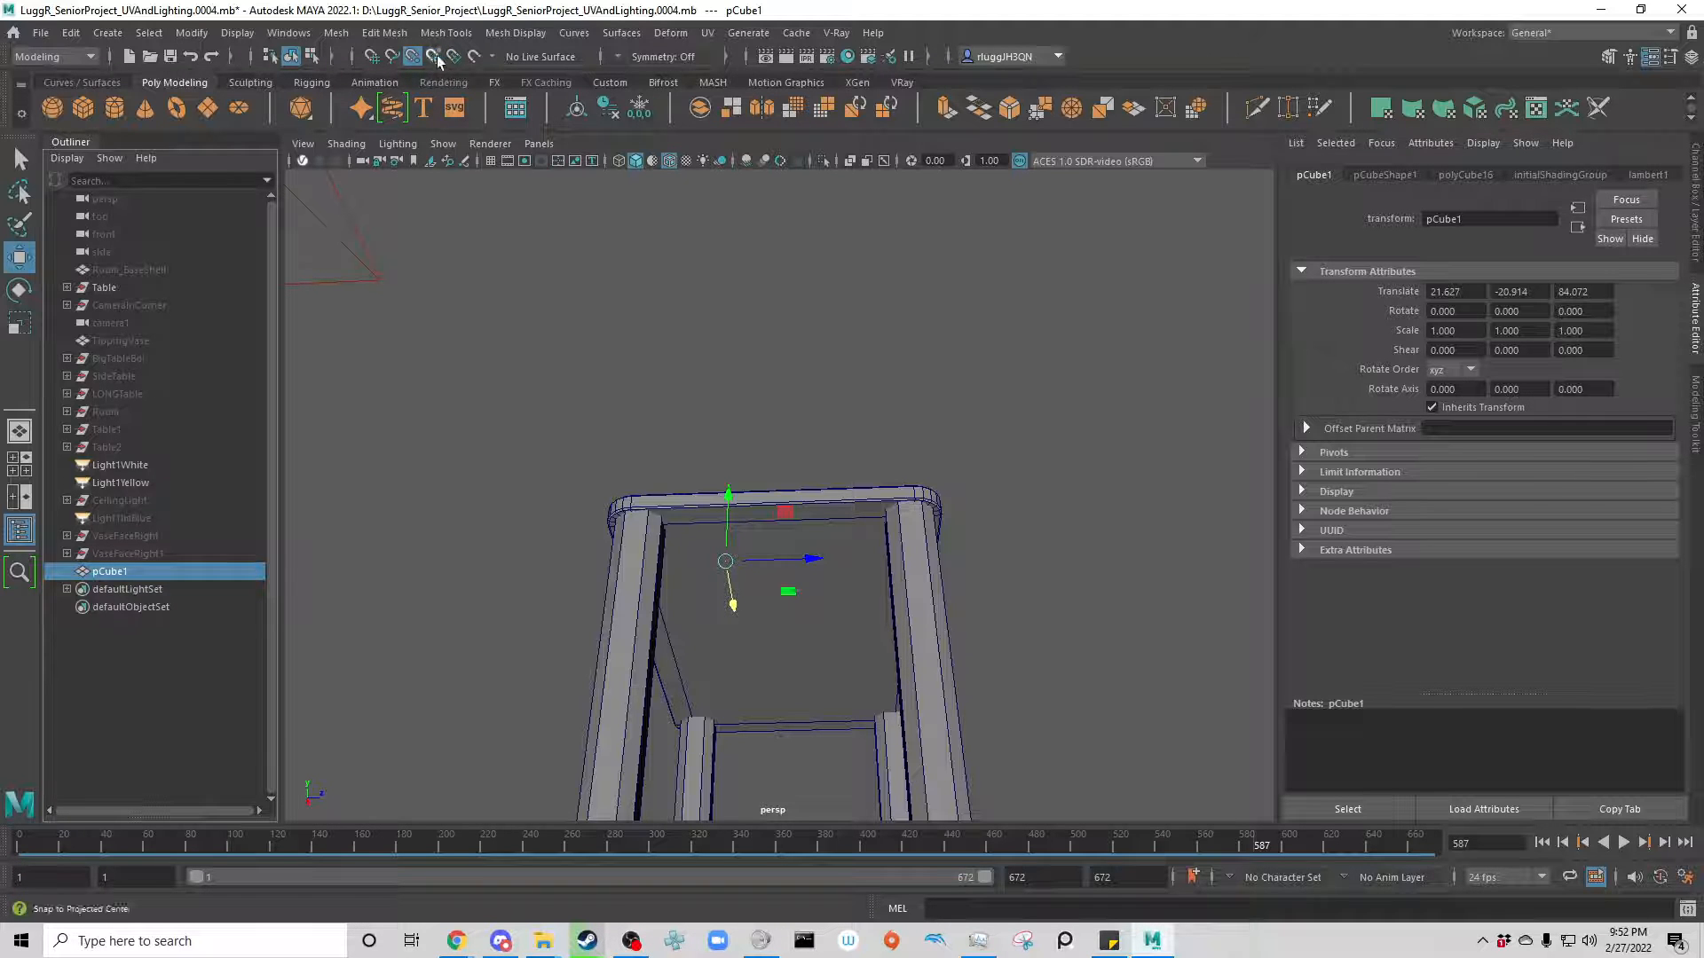
left_click_drag(641, 184, 505, 332, "alt")
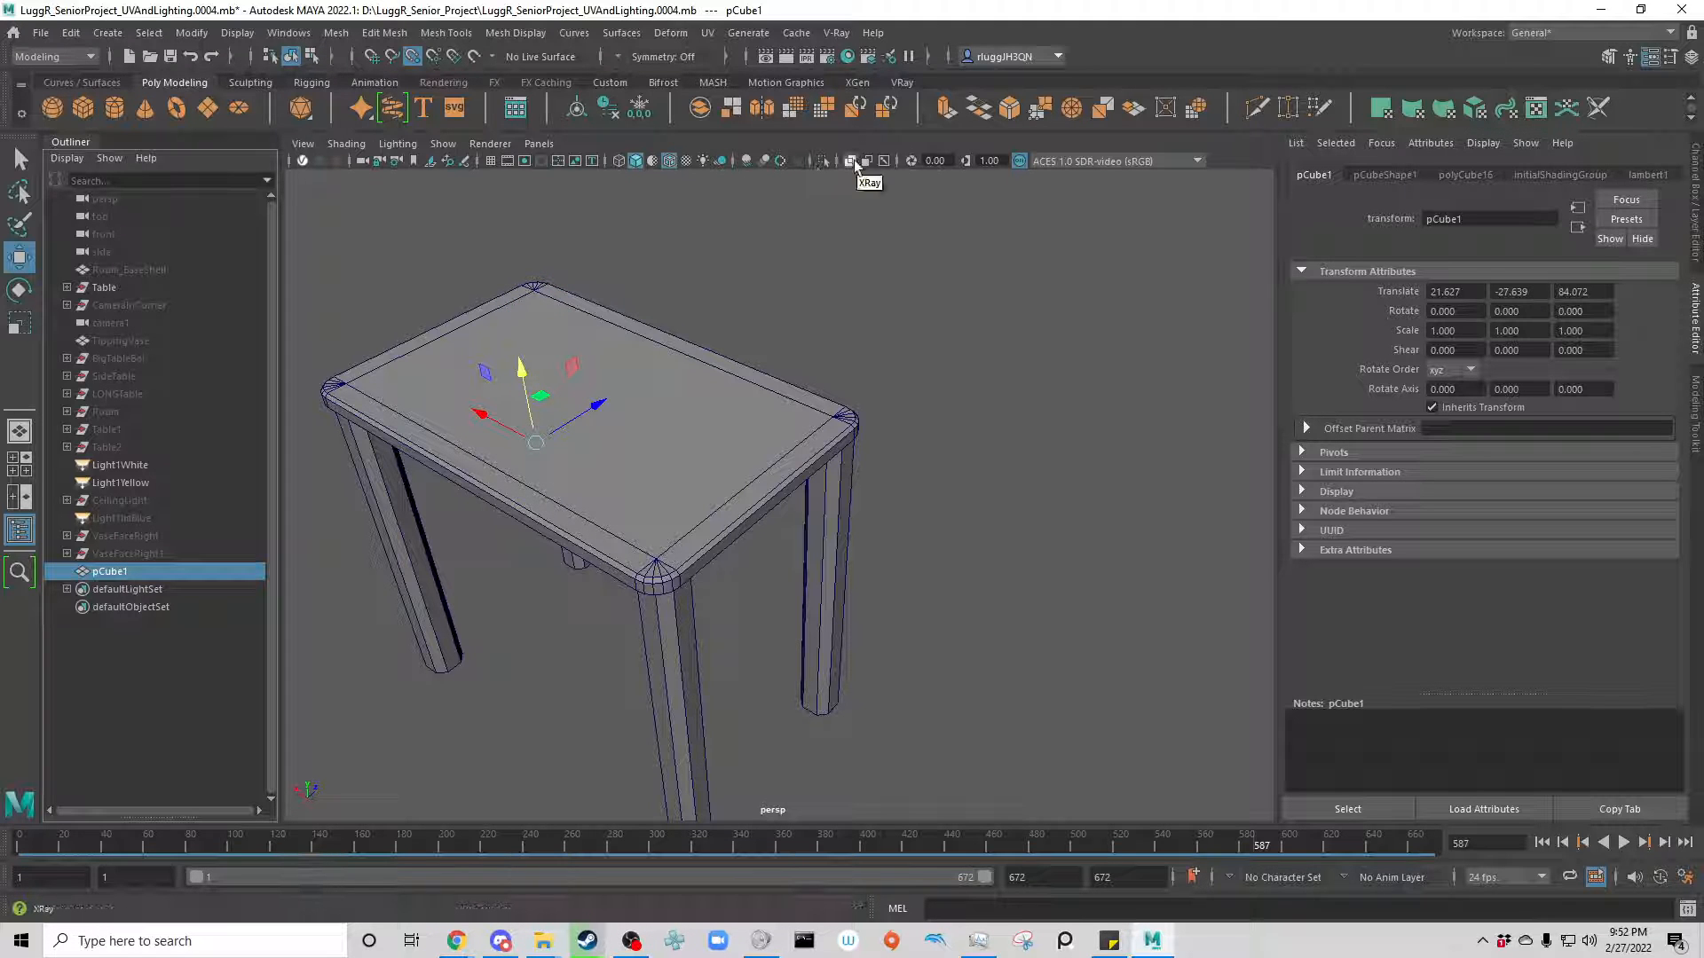
Step: Turn on X-ray shading and move the cube onto a tabletop corner, at about 37.251, -26.826, 79.924
scroll(510, 636, "up", 5)
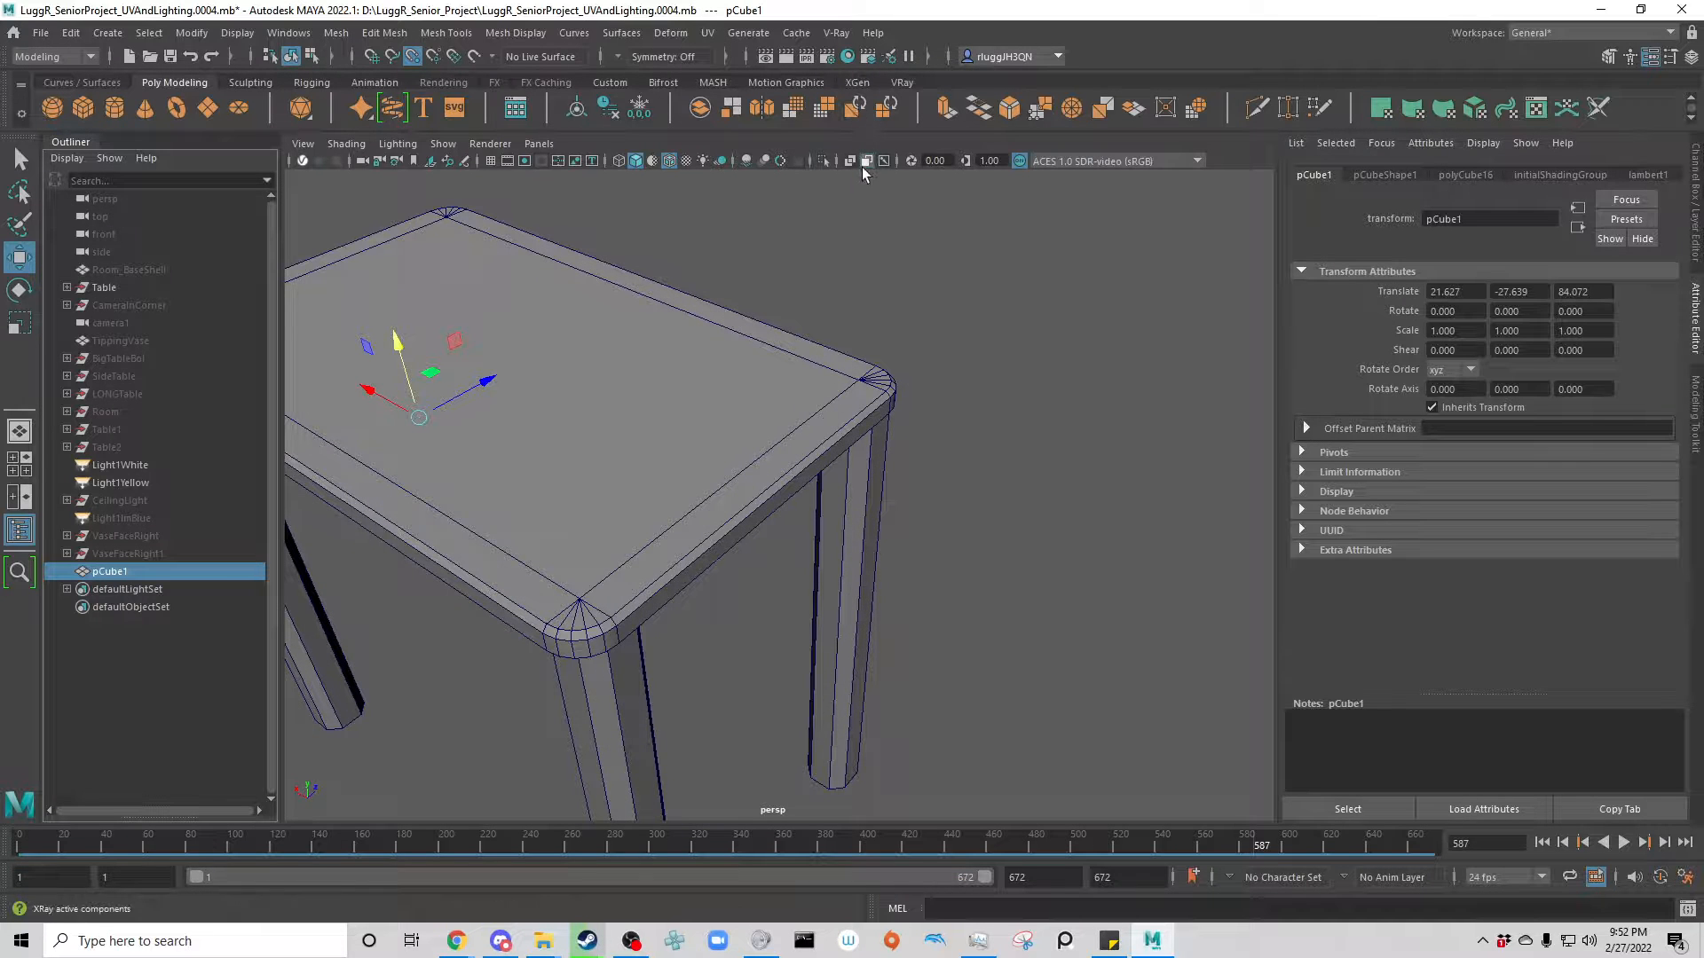
left_click(849, 164)
middle_click_drag(410, 645, 726, 606, "alt")
left_click_drag(597, 608, 639, 683, "alt")
middle_click_drag(654, 521, 835, 665, "alt")
left_click_drag(769, 468, 433, 563)
middle_click_drag(407, 792, 746, 531, "alt")
Step: Switch the cube to face selection, show the Modeling Toolkit and select the cube's side face pointing along the table edge
key("e")
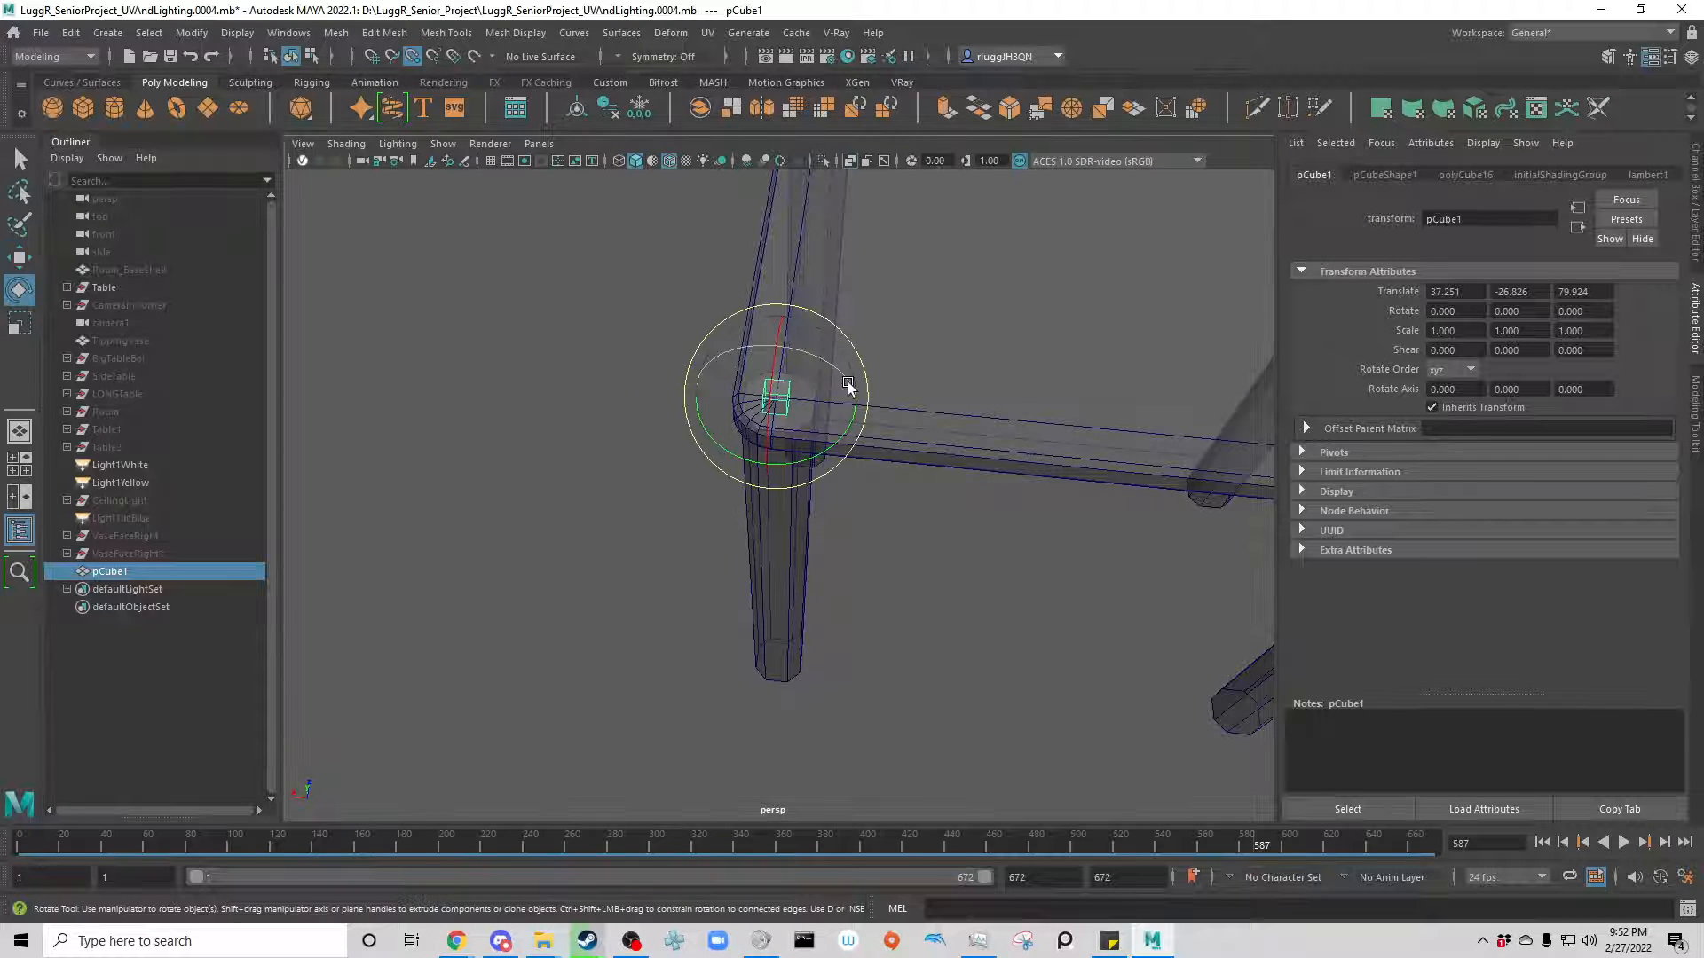
key("r")
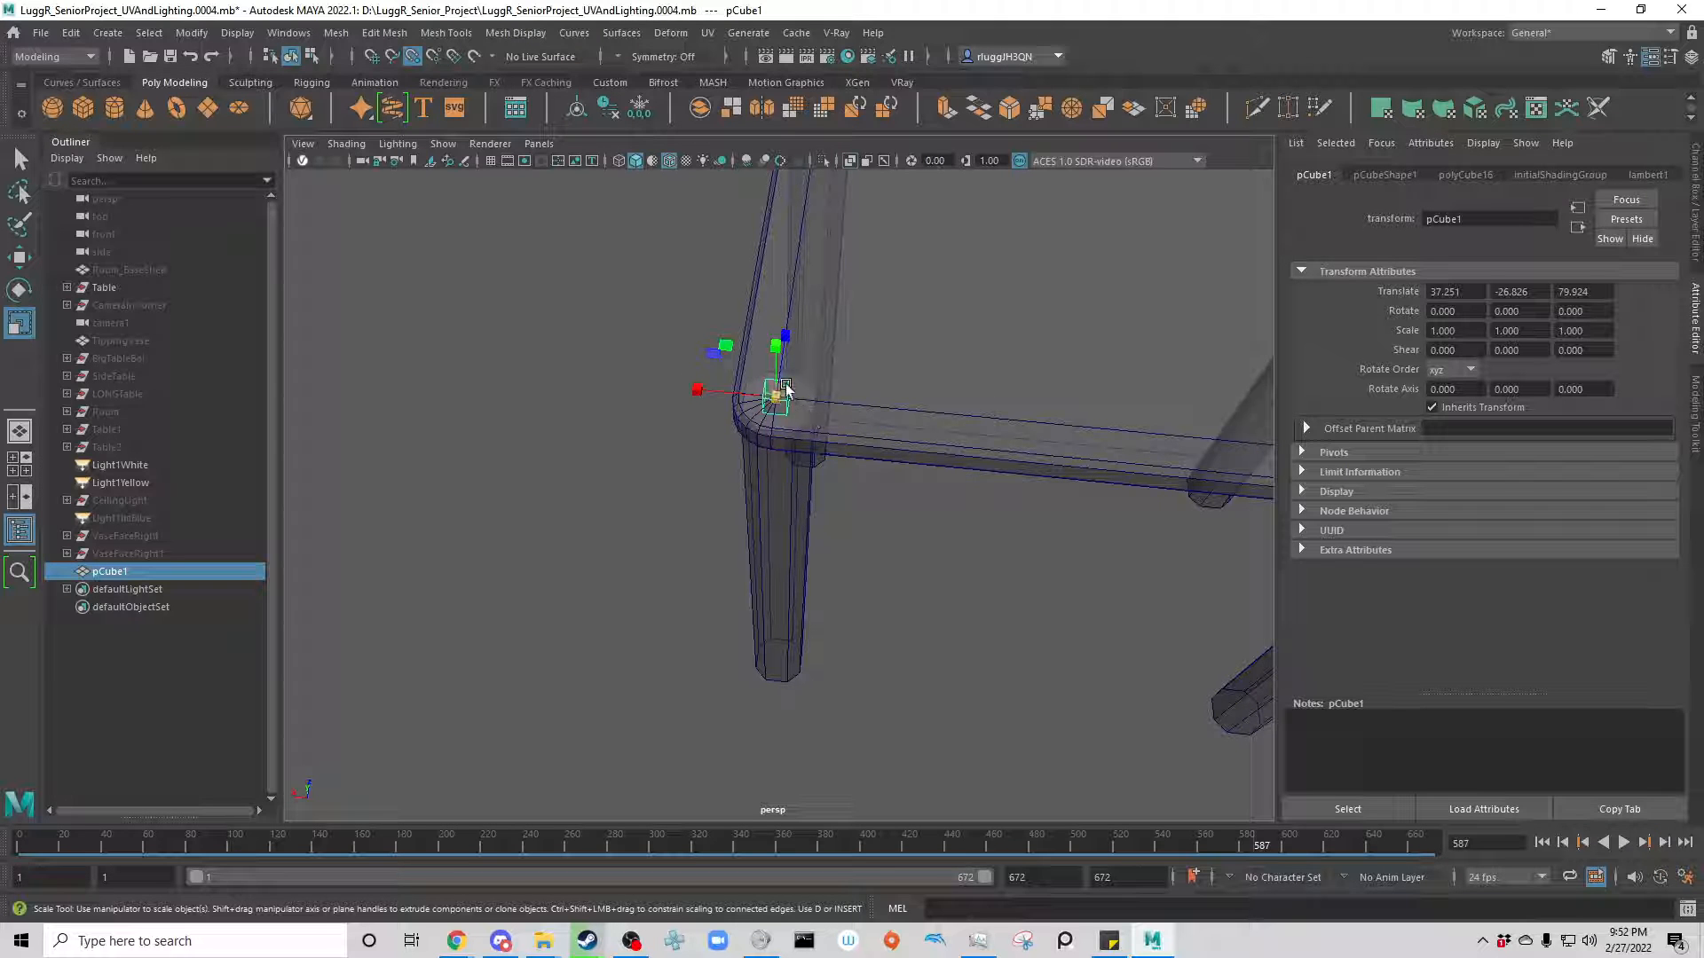
key("F9")
left_click(1696, 248)
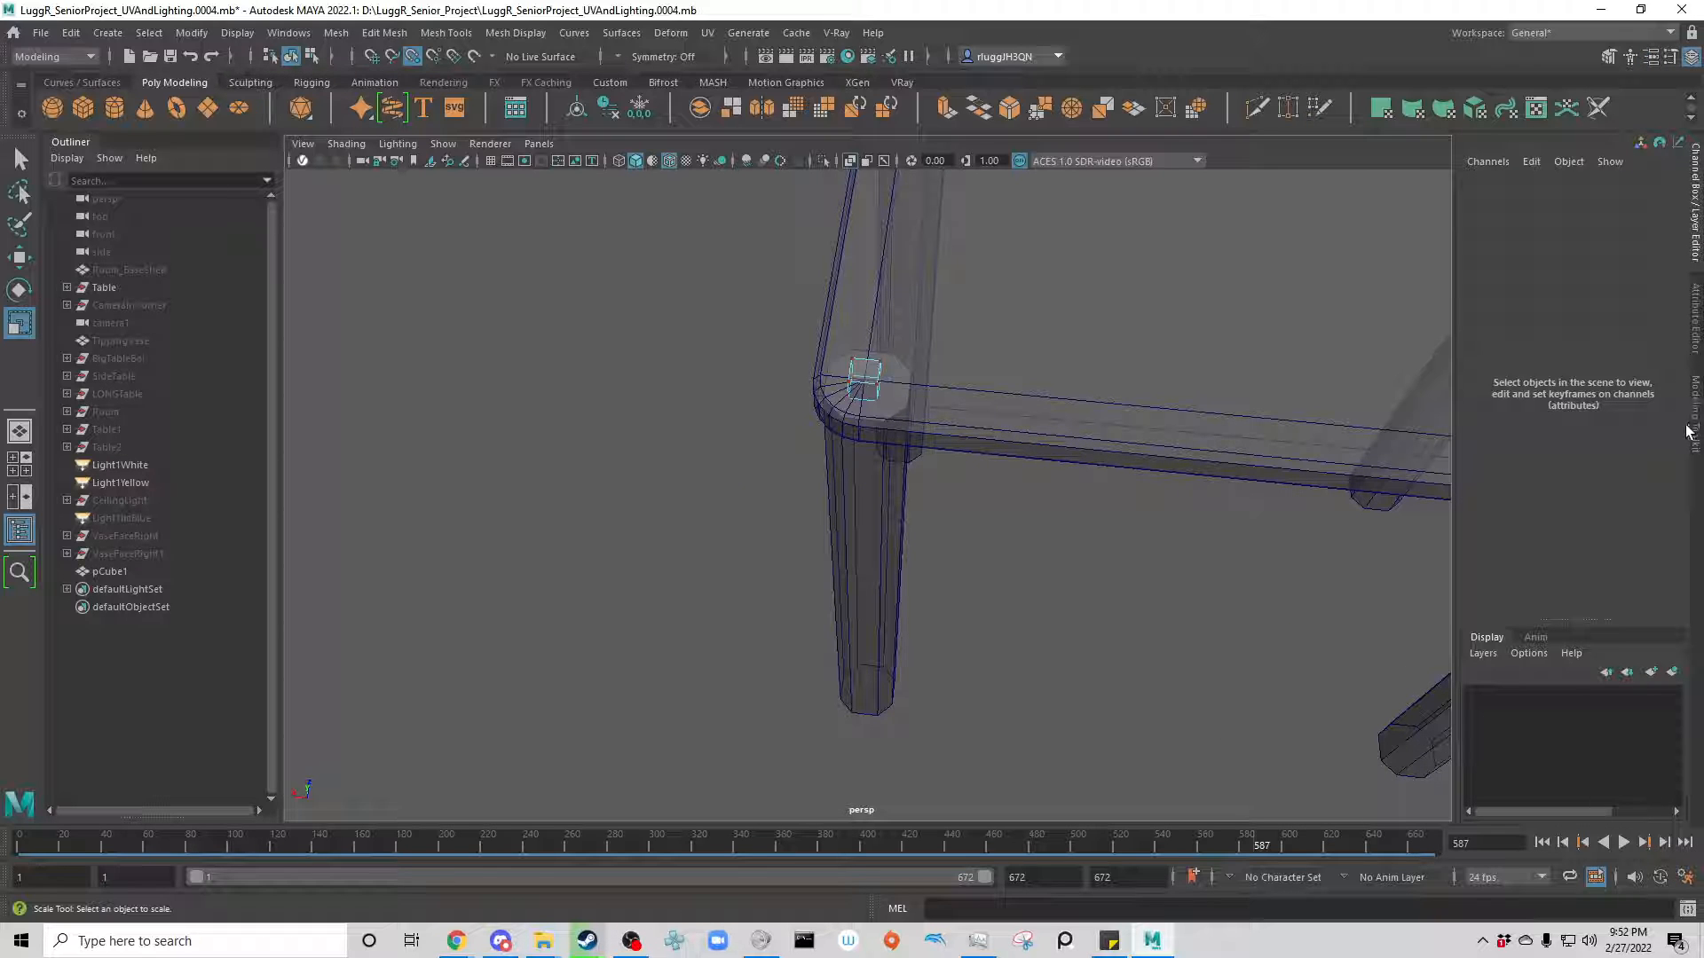
left_click(1696, 432)
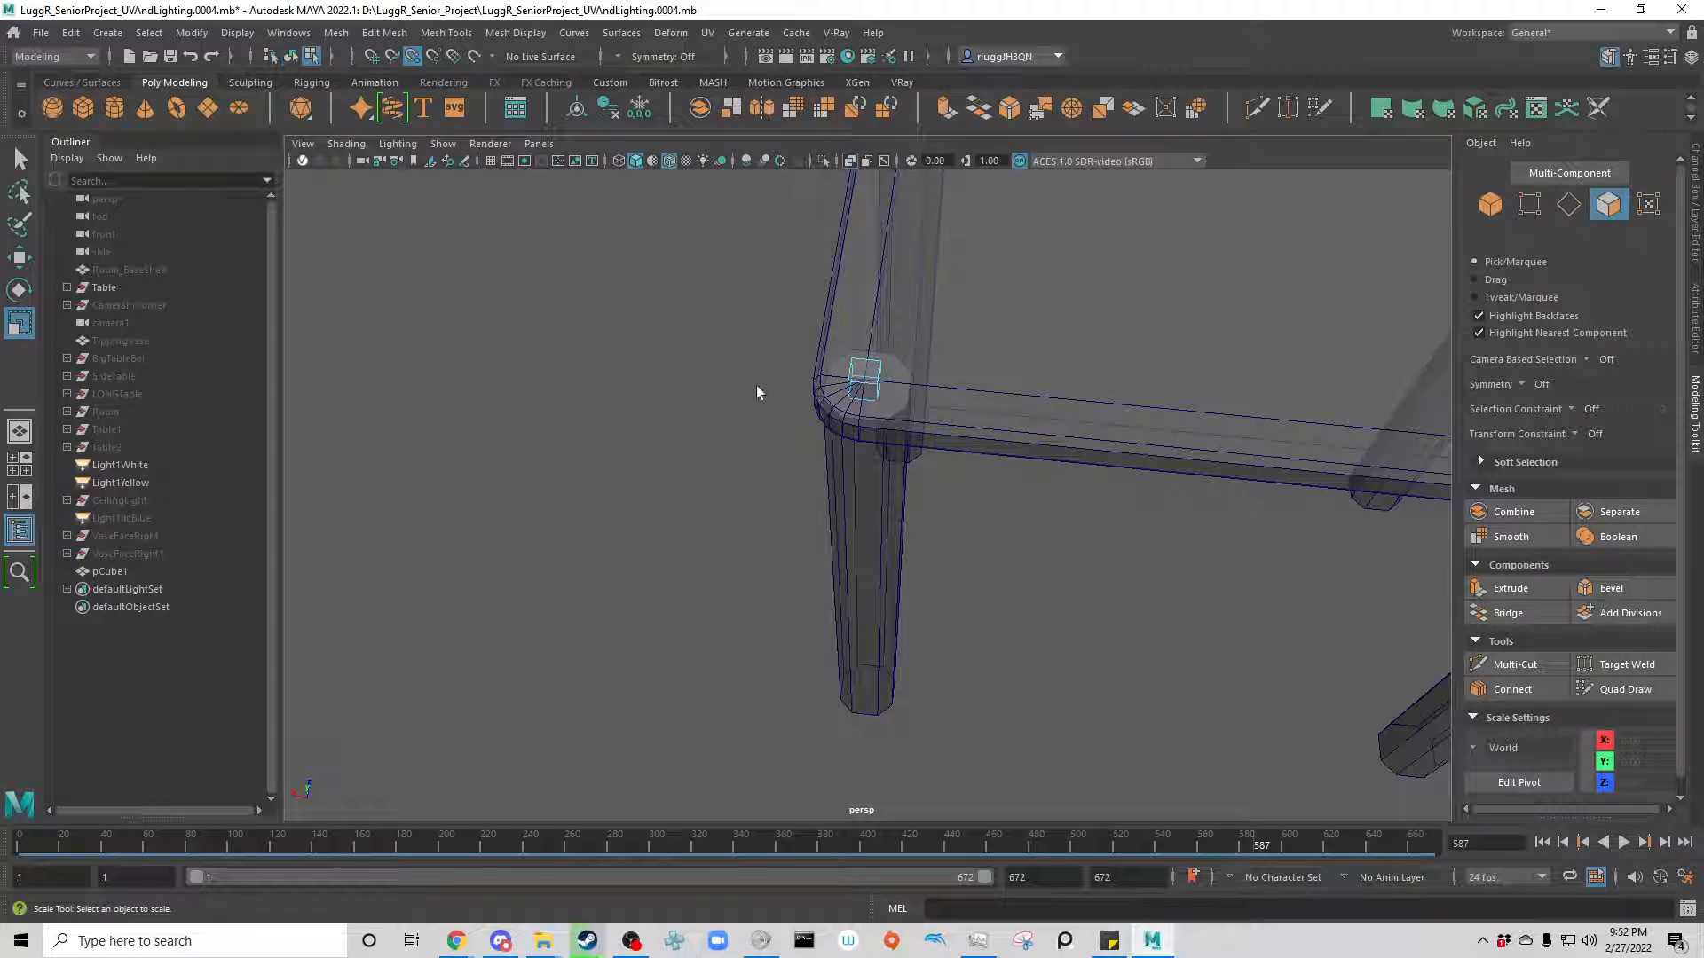
left_click_drag(877, 586, 1019, 726, "alt")
left_click(922, 411)
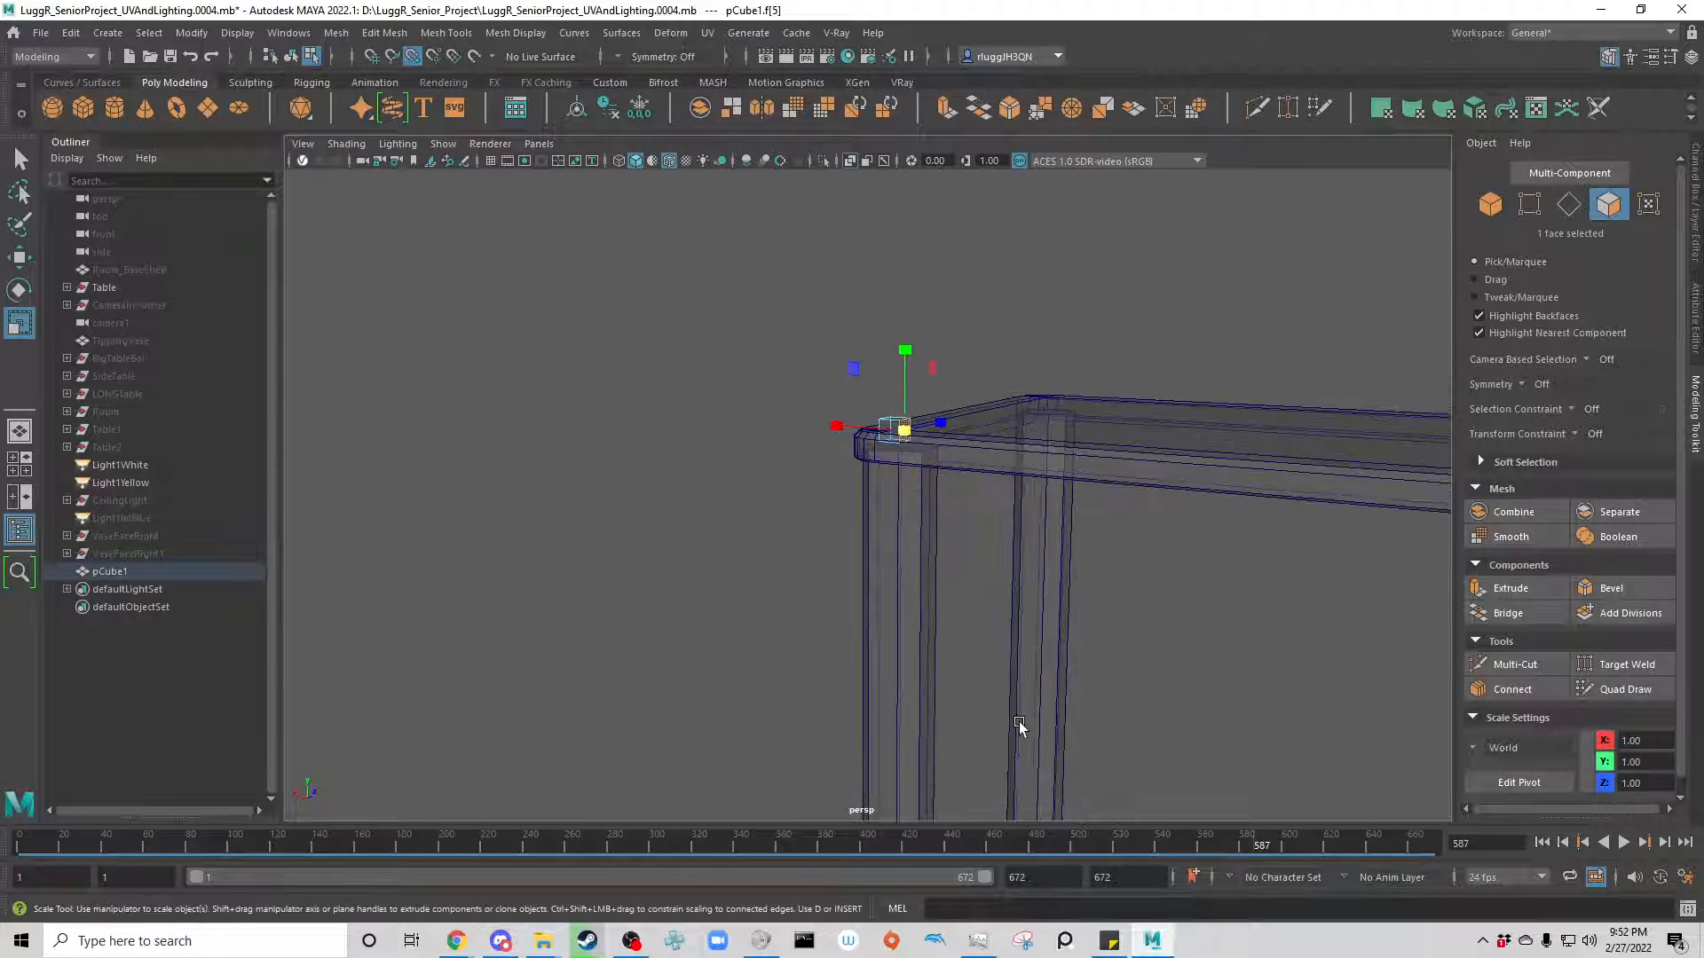
Step: Move the selected face along X to the opposite tabletop corner, stretching the cube into a strip along the table edge
key("w")
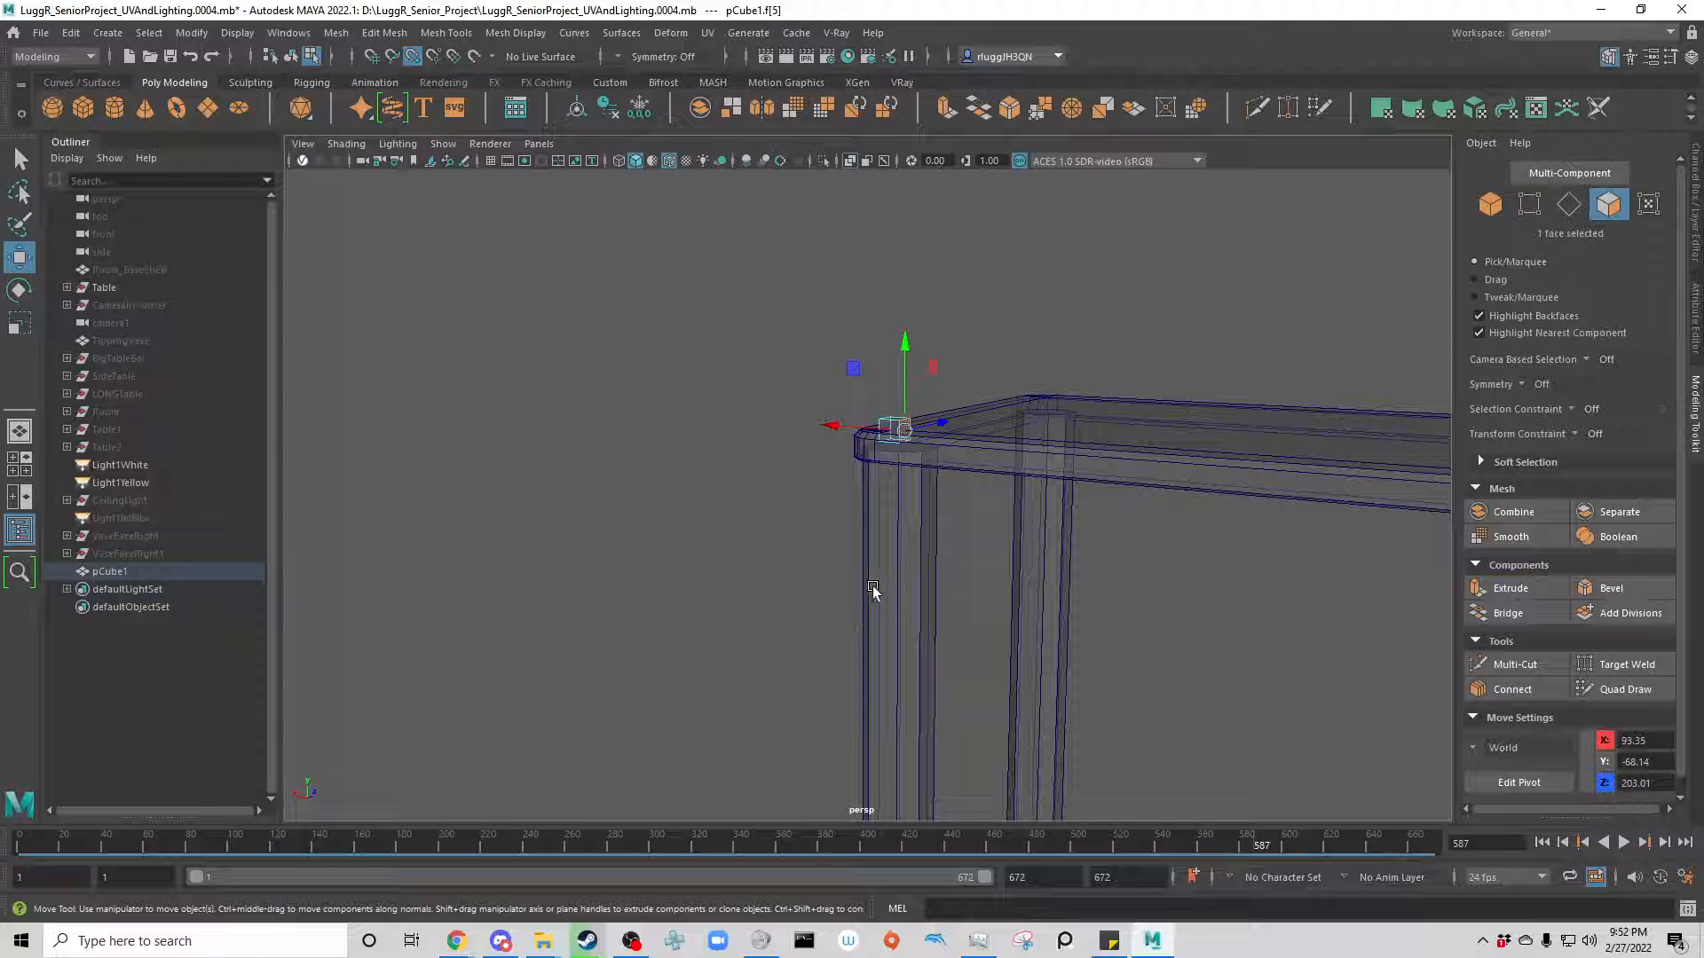
scroll(835, 593, "down", 2)
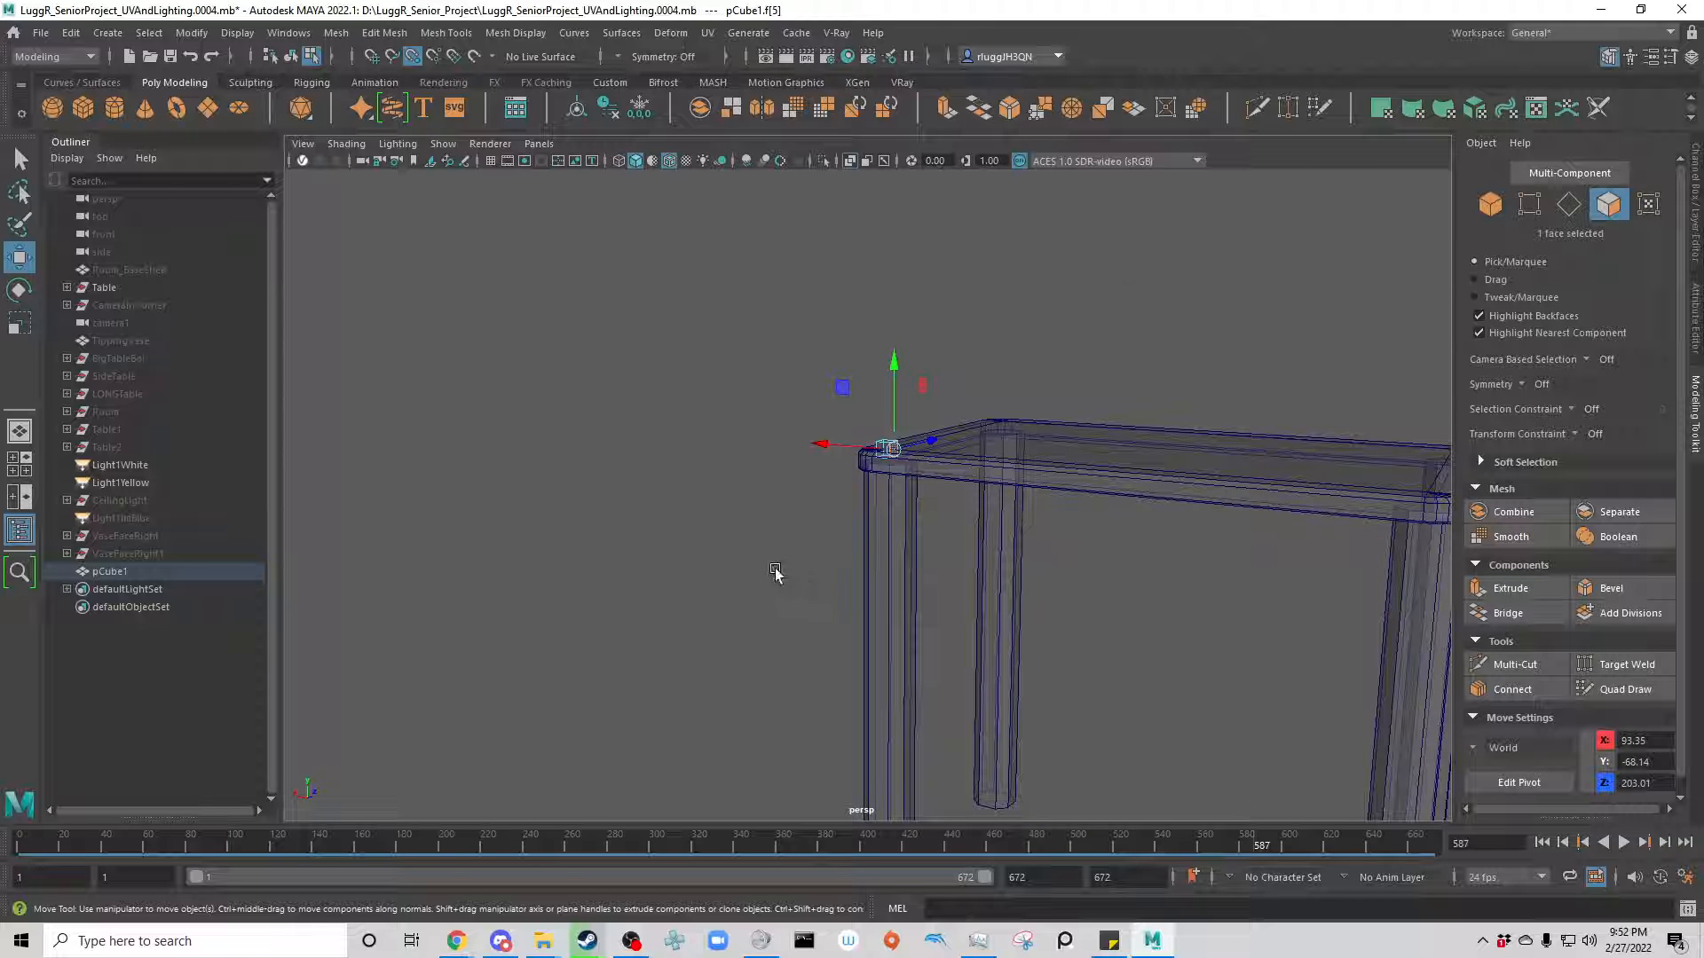
left_click_drag(774, 572, 778, 490, "alt")
left_click_drag(771, 430, 1104, 431)
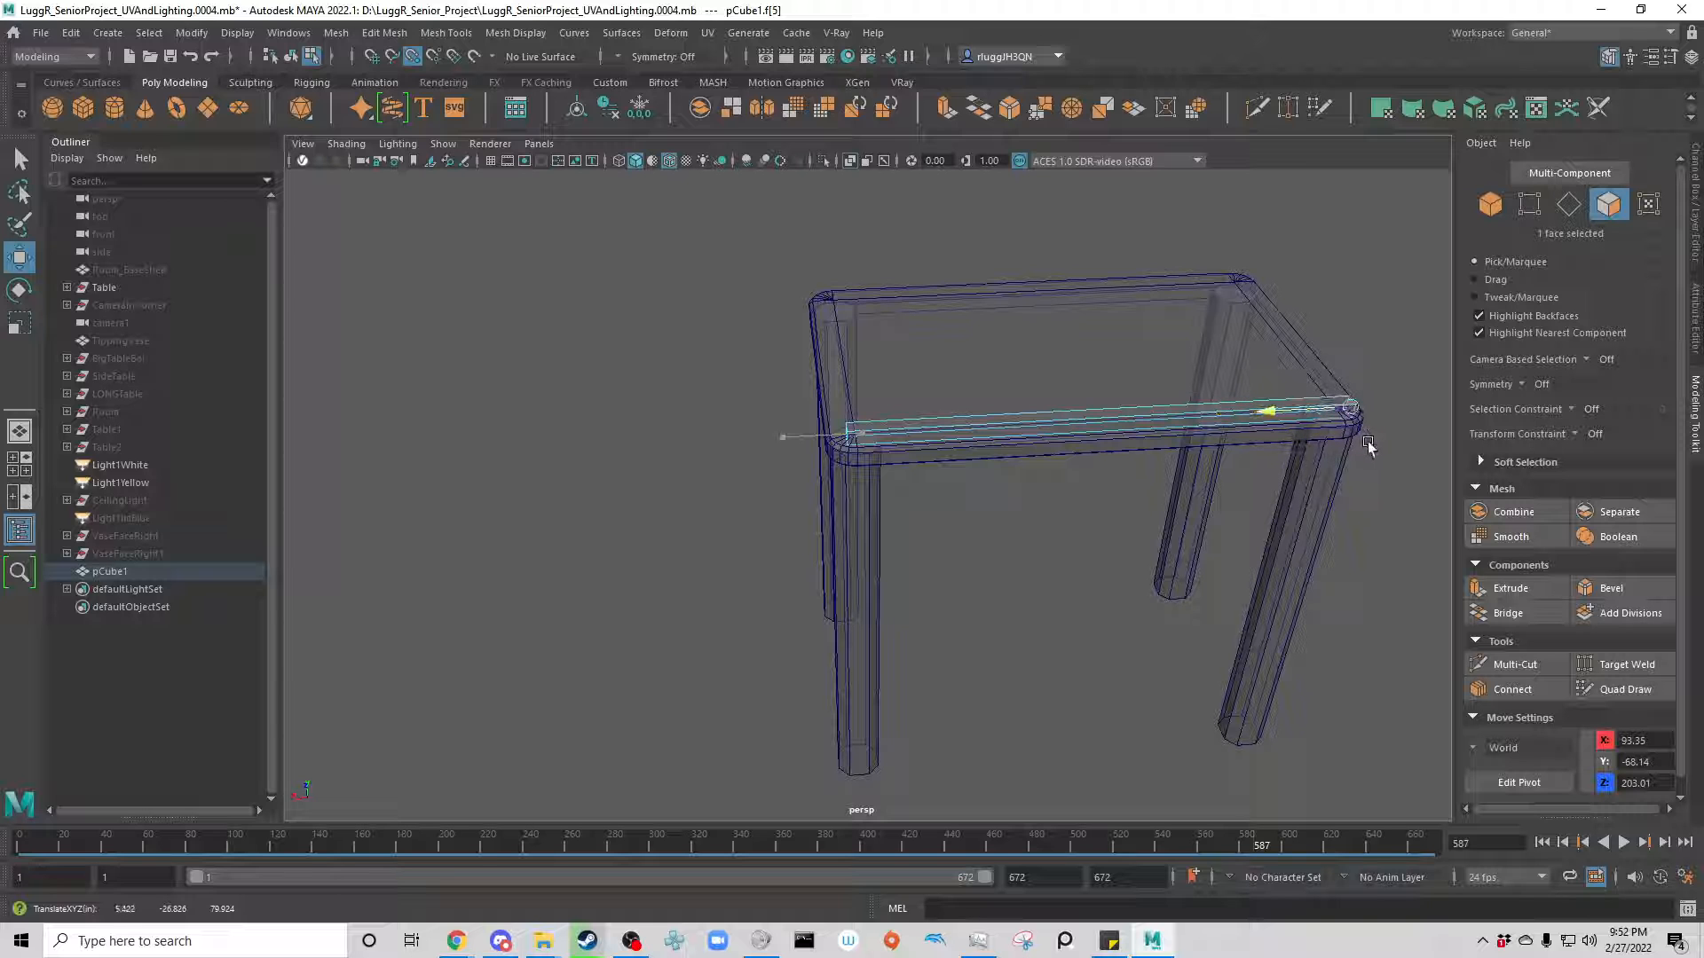
Step: Extend the strip's end face to the outer end of the tabletop, at X 11.88
left_click_drag(1316, 439, 1027, 696, "alt")
middle_click_drag(1028, 697, 712, 710, "alt")
scroll(705, 710, "up", 9)
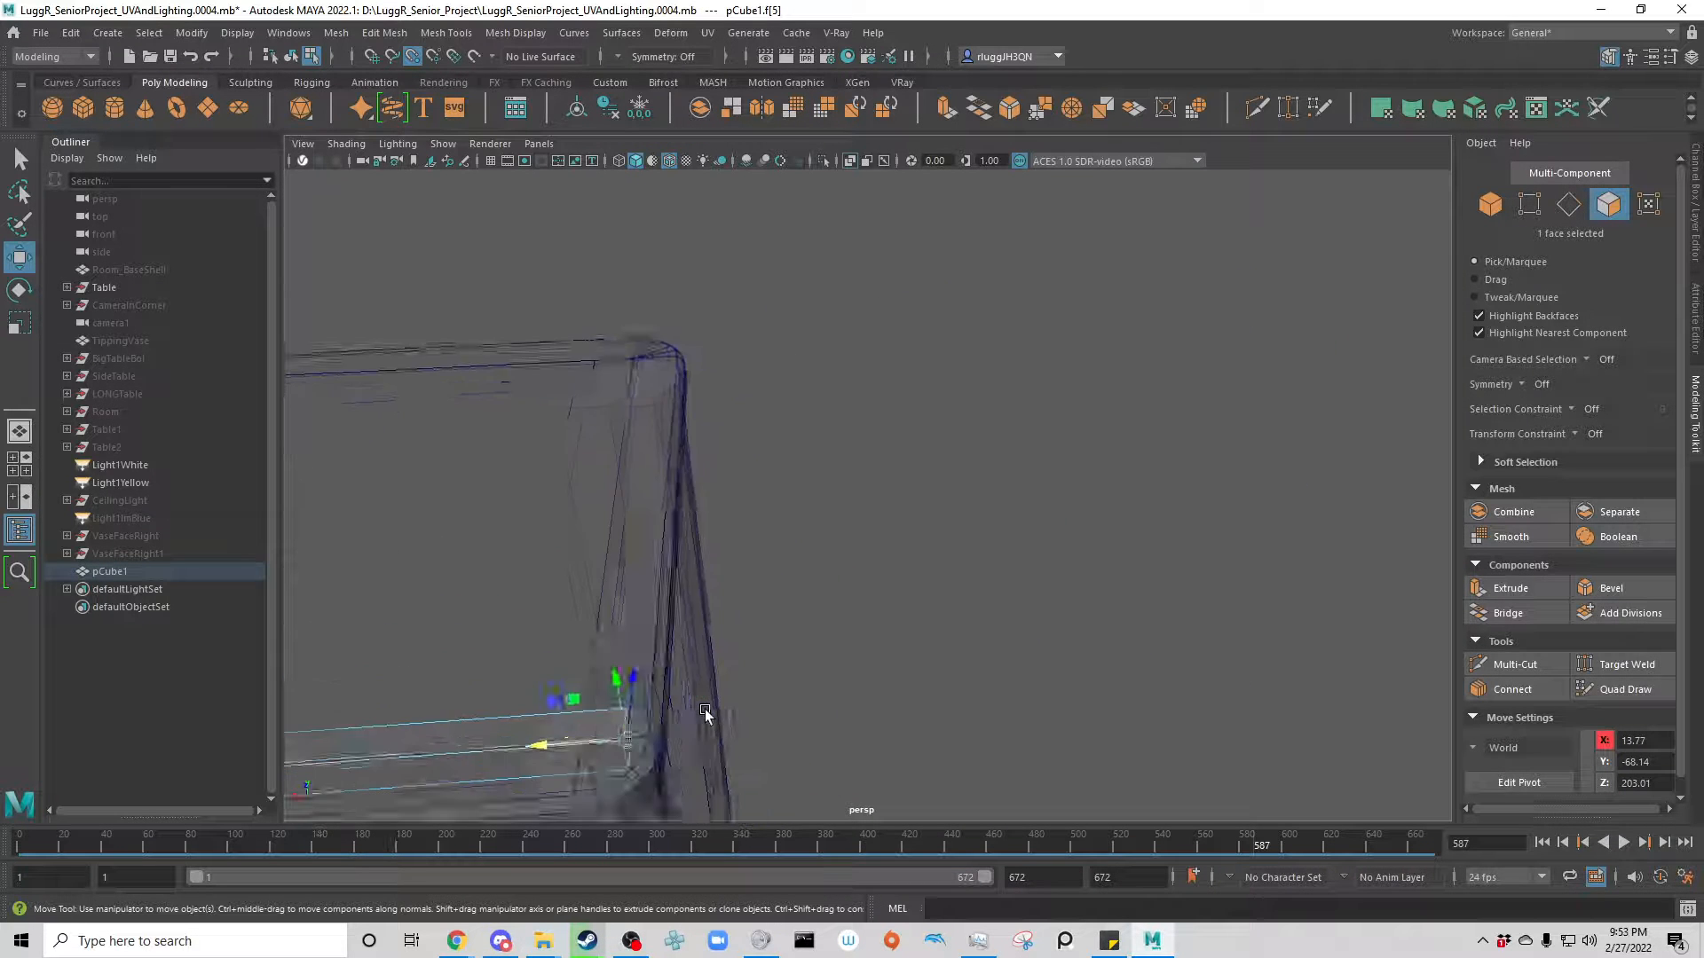
left_click_drag(643, 737, 919, 531, "alt")
left_click_drag(867, 654, 1056, 432, "alt")
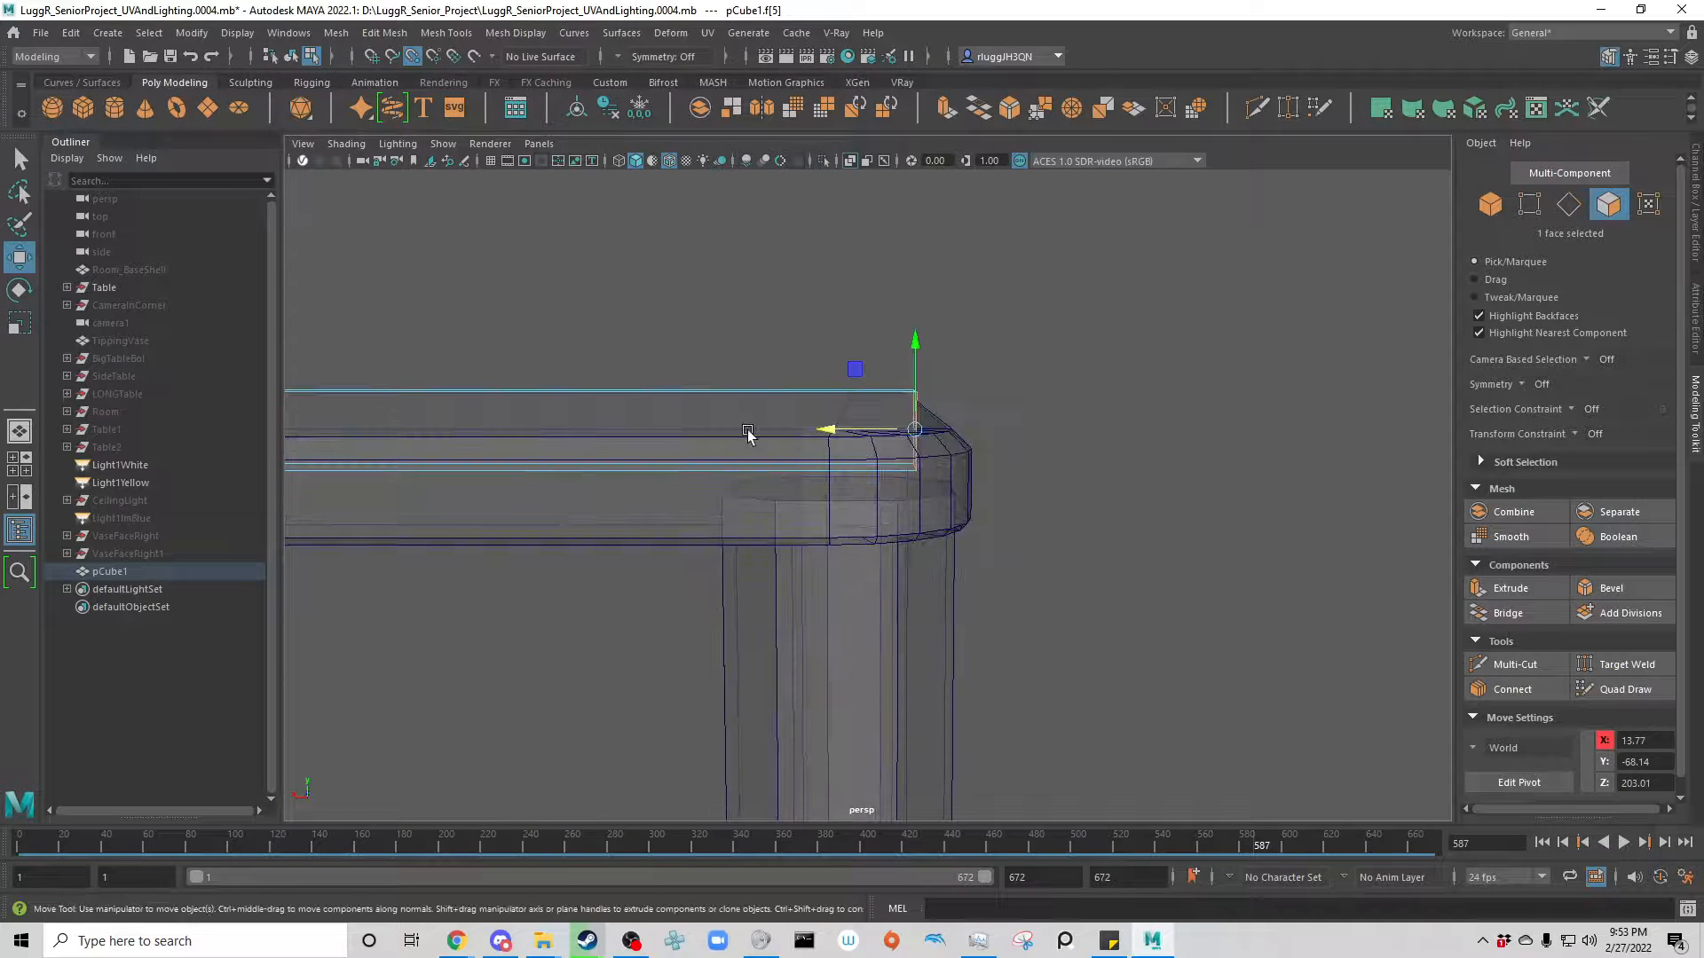
left_click_drag(830, 431, 1110, 616)
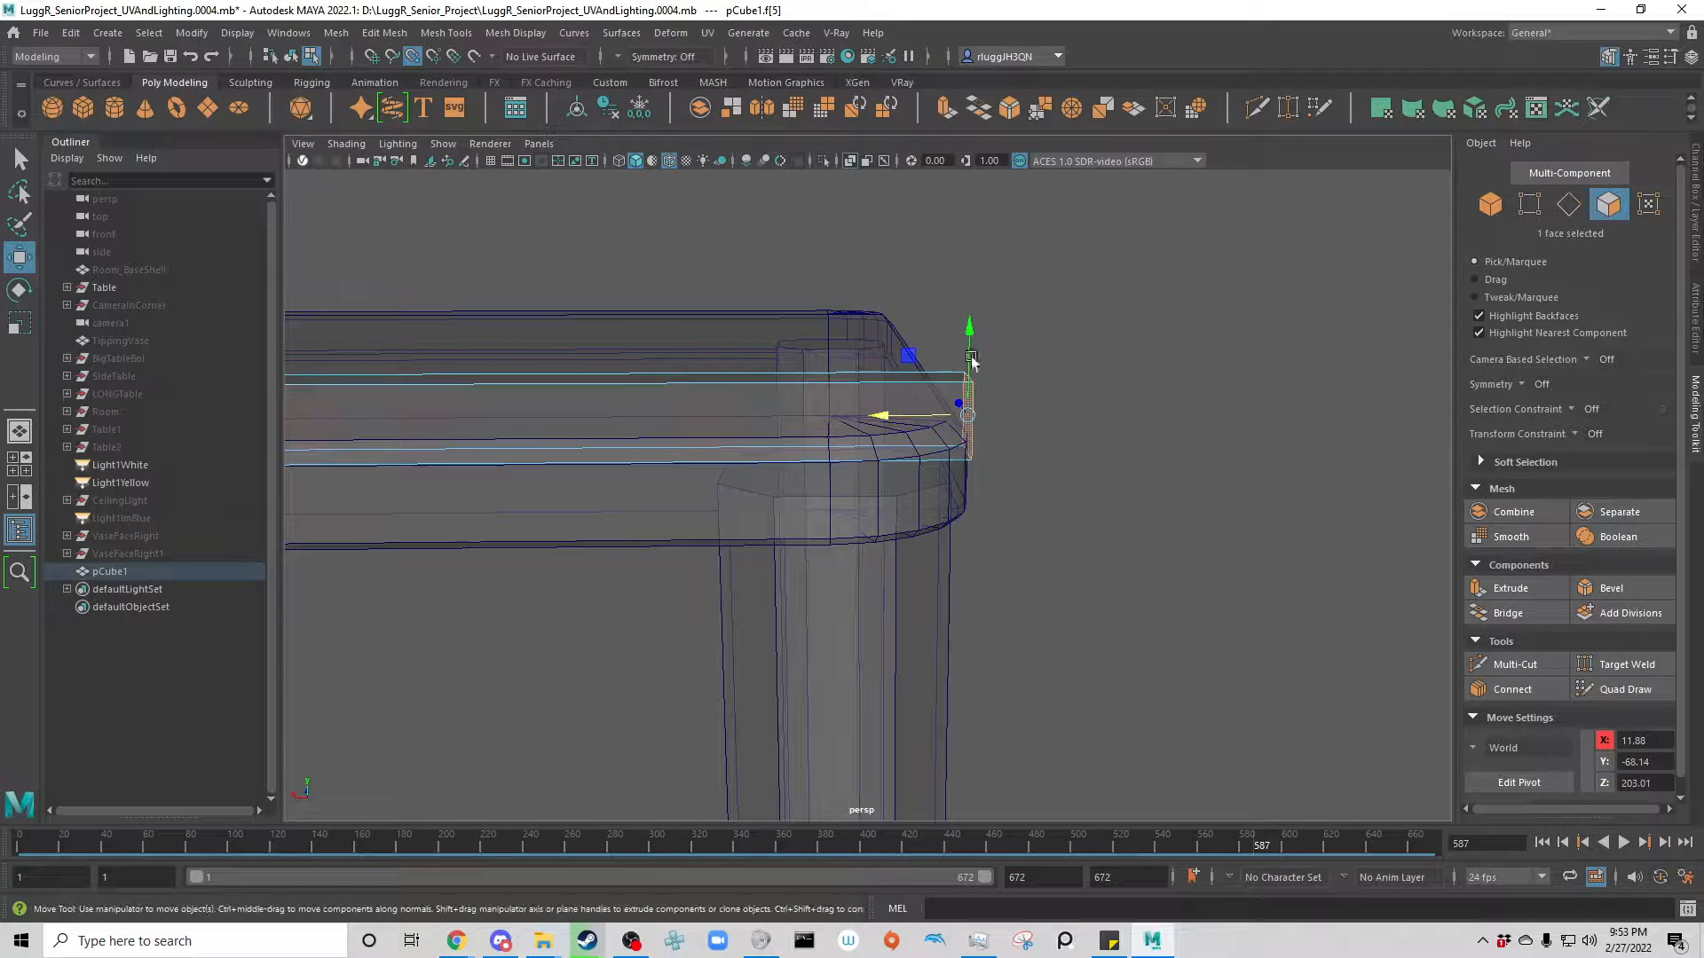
Step: Select the strip's opposite end face and move it along X to the other outer end of the tabletop
left_click_drag(982, 536, 749, 289, "alt")
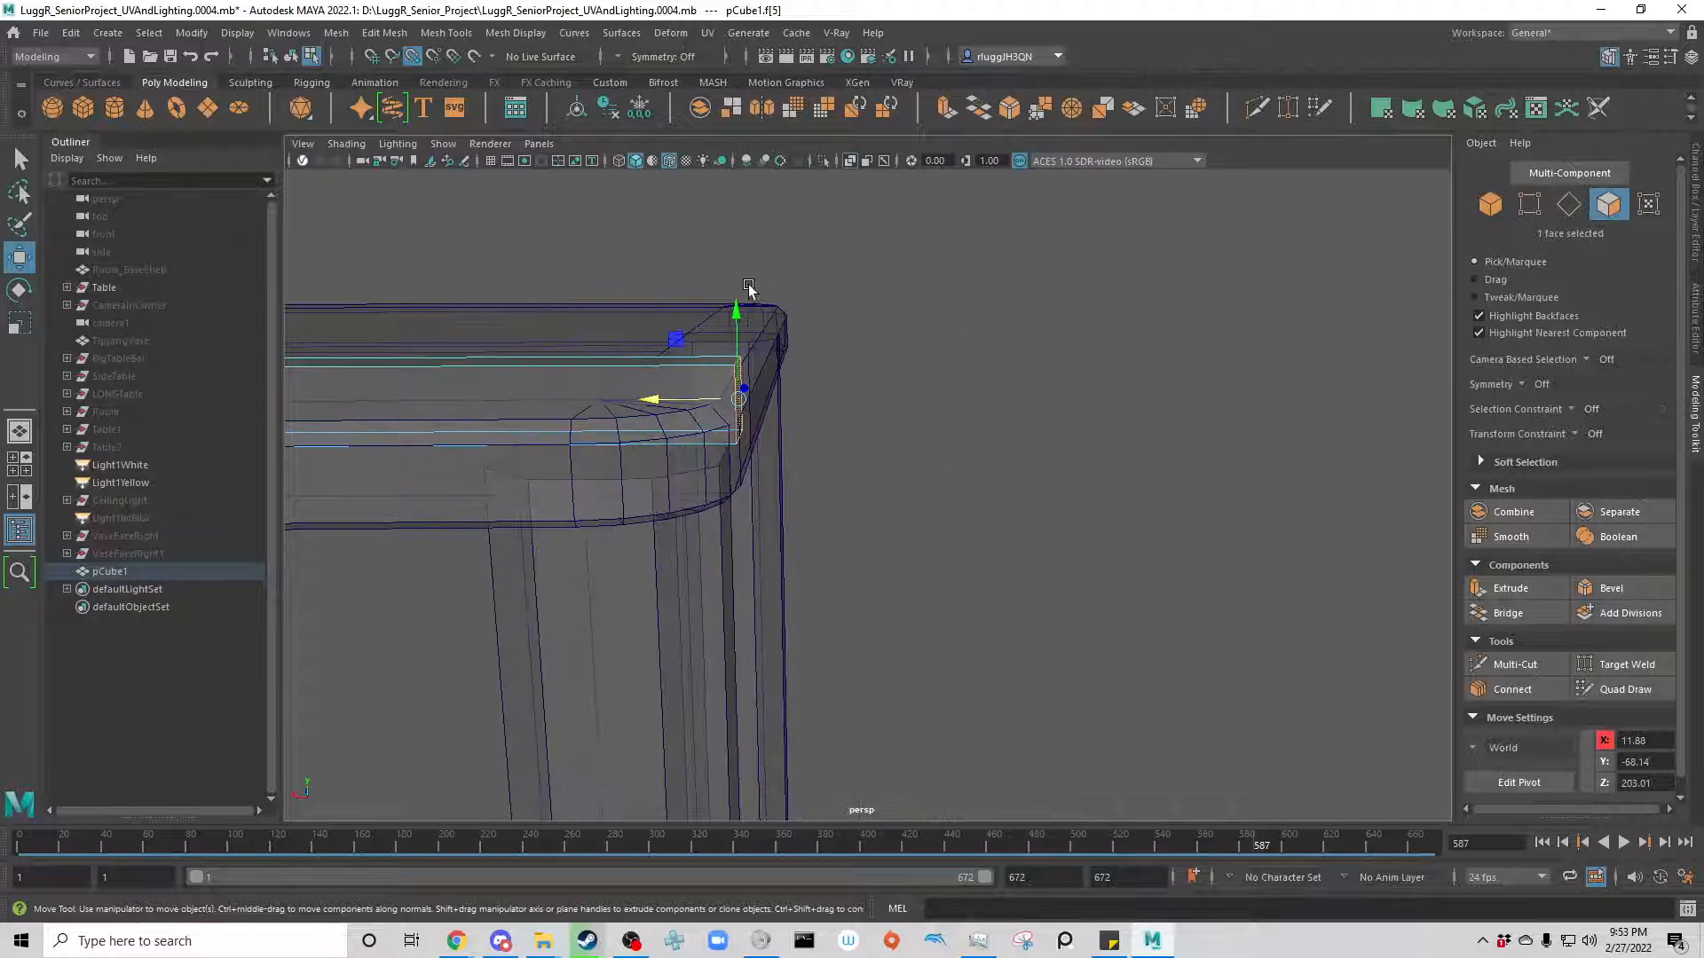
right_click_drag(1244, 472, 543, 584, "alt")
middle_click_drag(559, 556, 1229, 545, "alt")
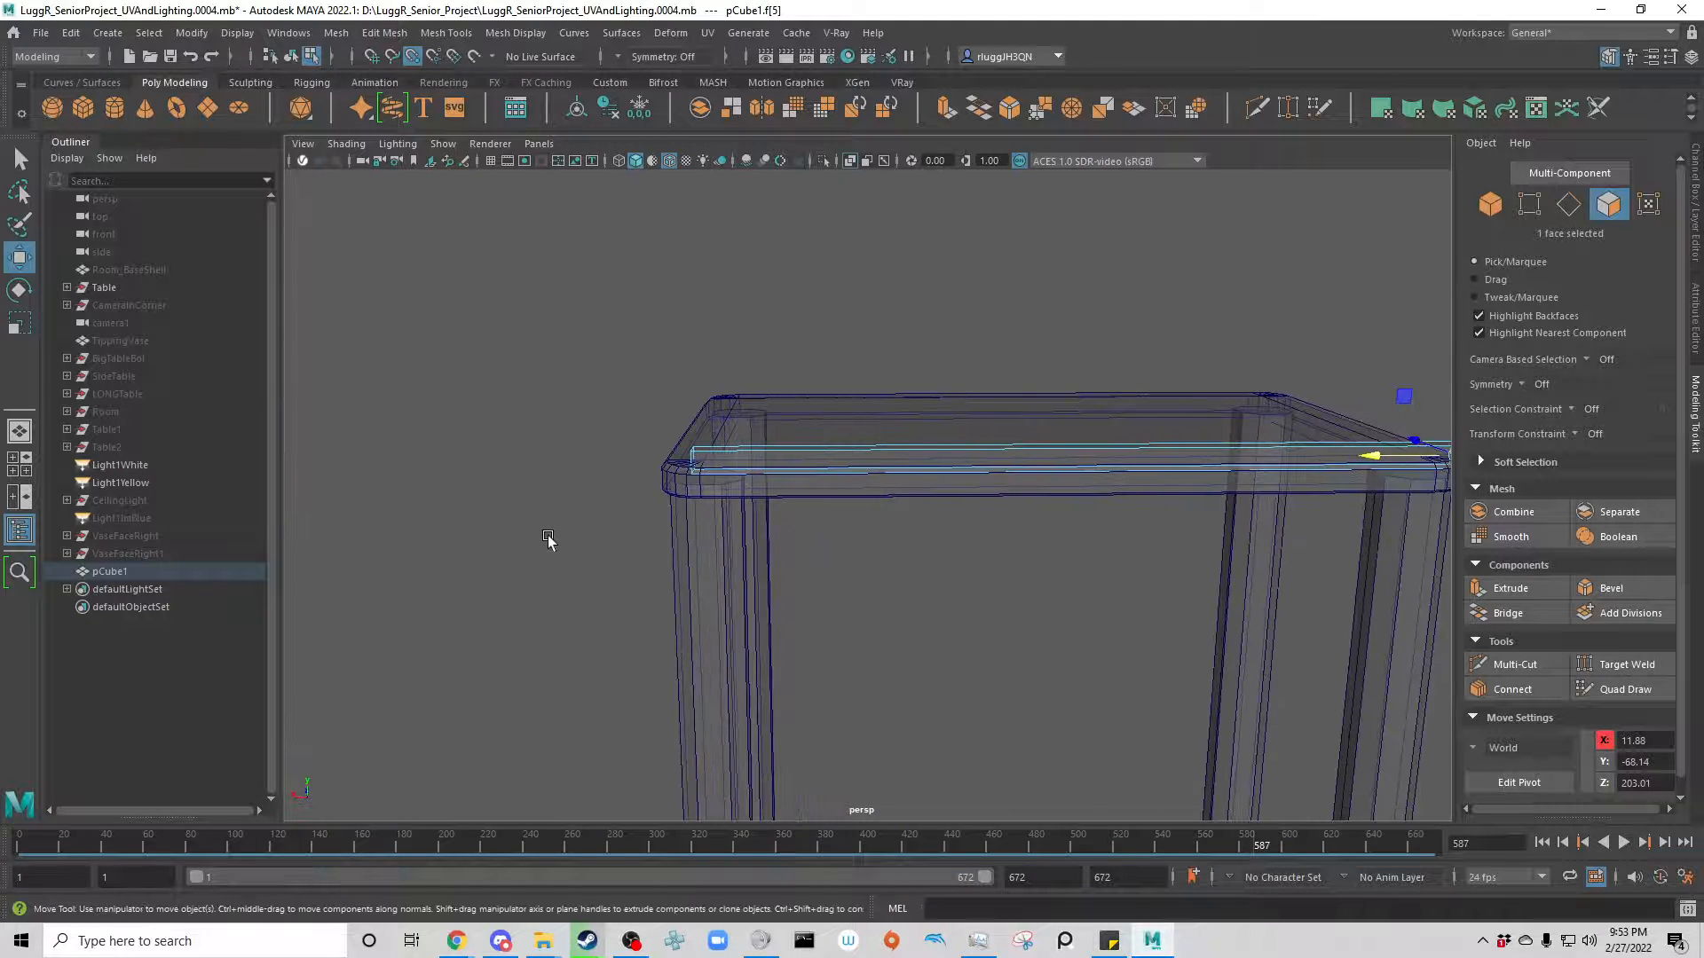
left_click_drag(552, 541, 723, 497, "alt")
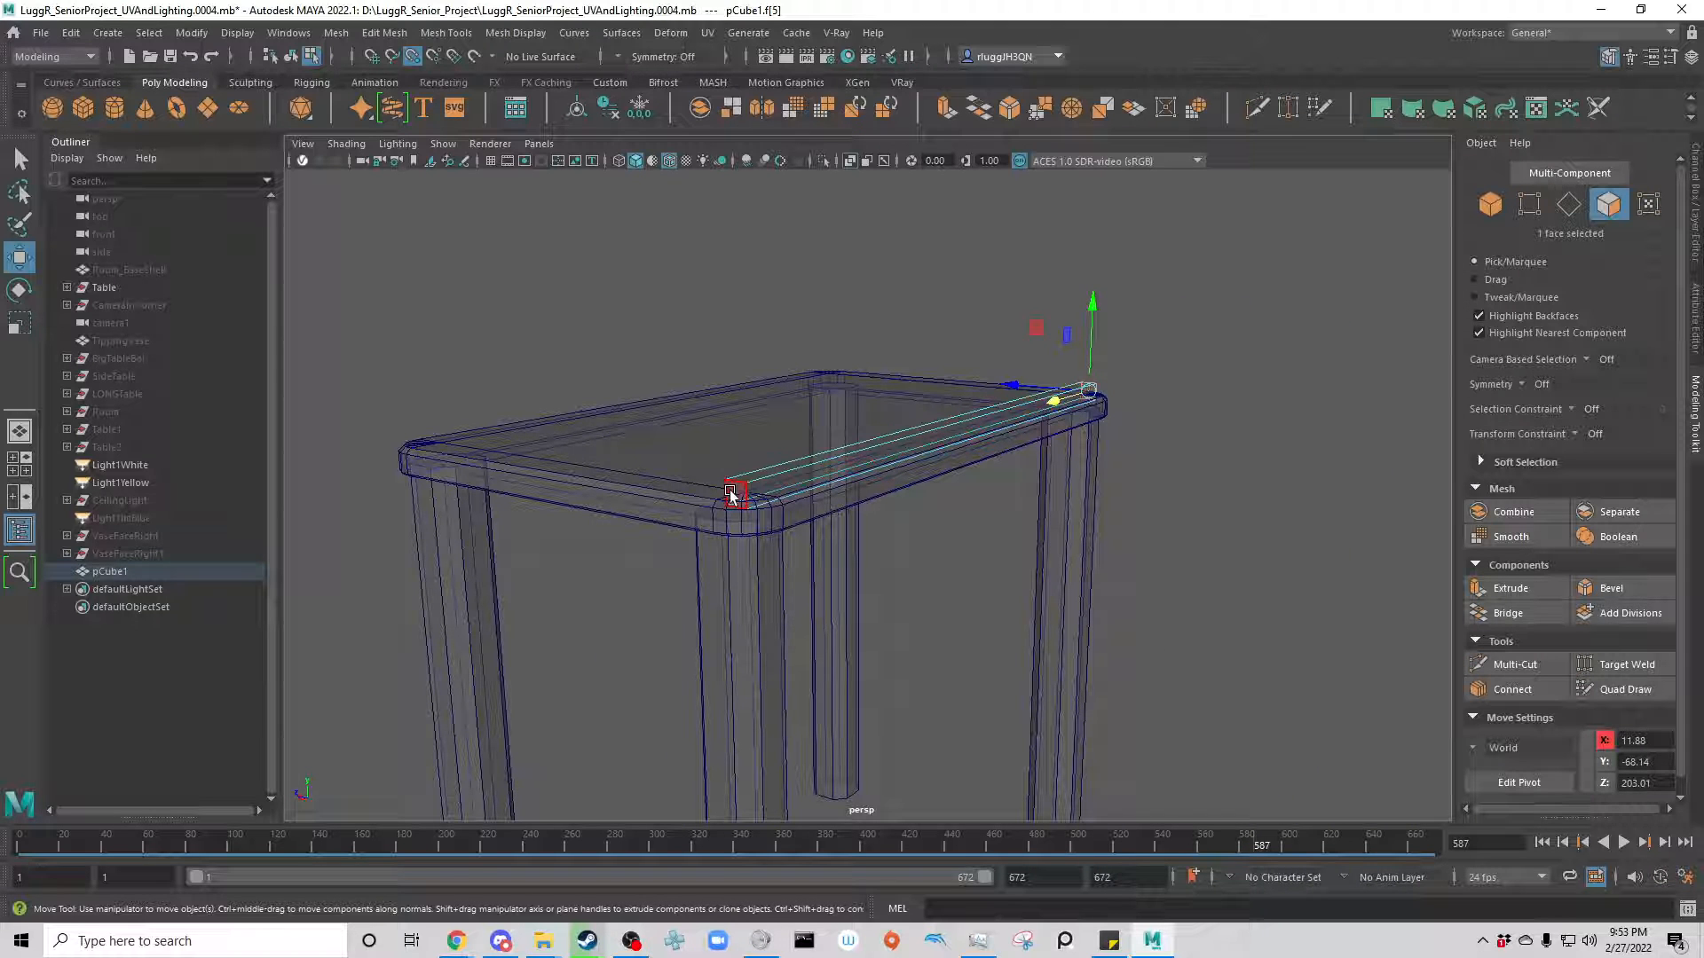
left_click(731, 494)
left_click_drag(566, 659, 447, 643, "alt")
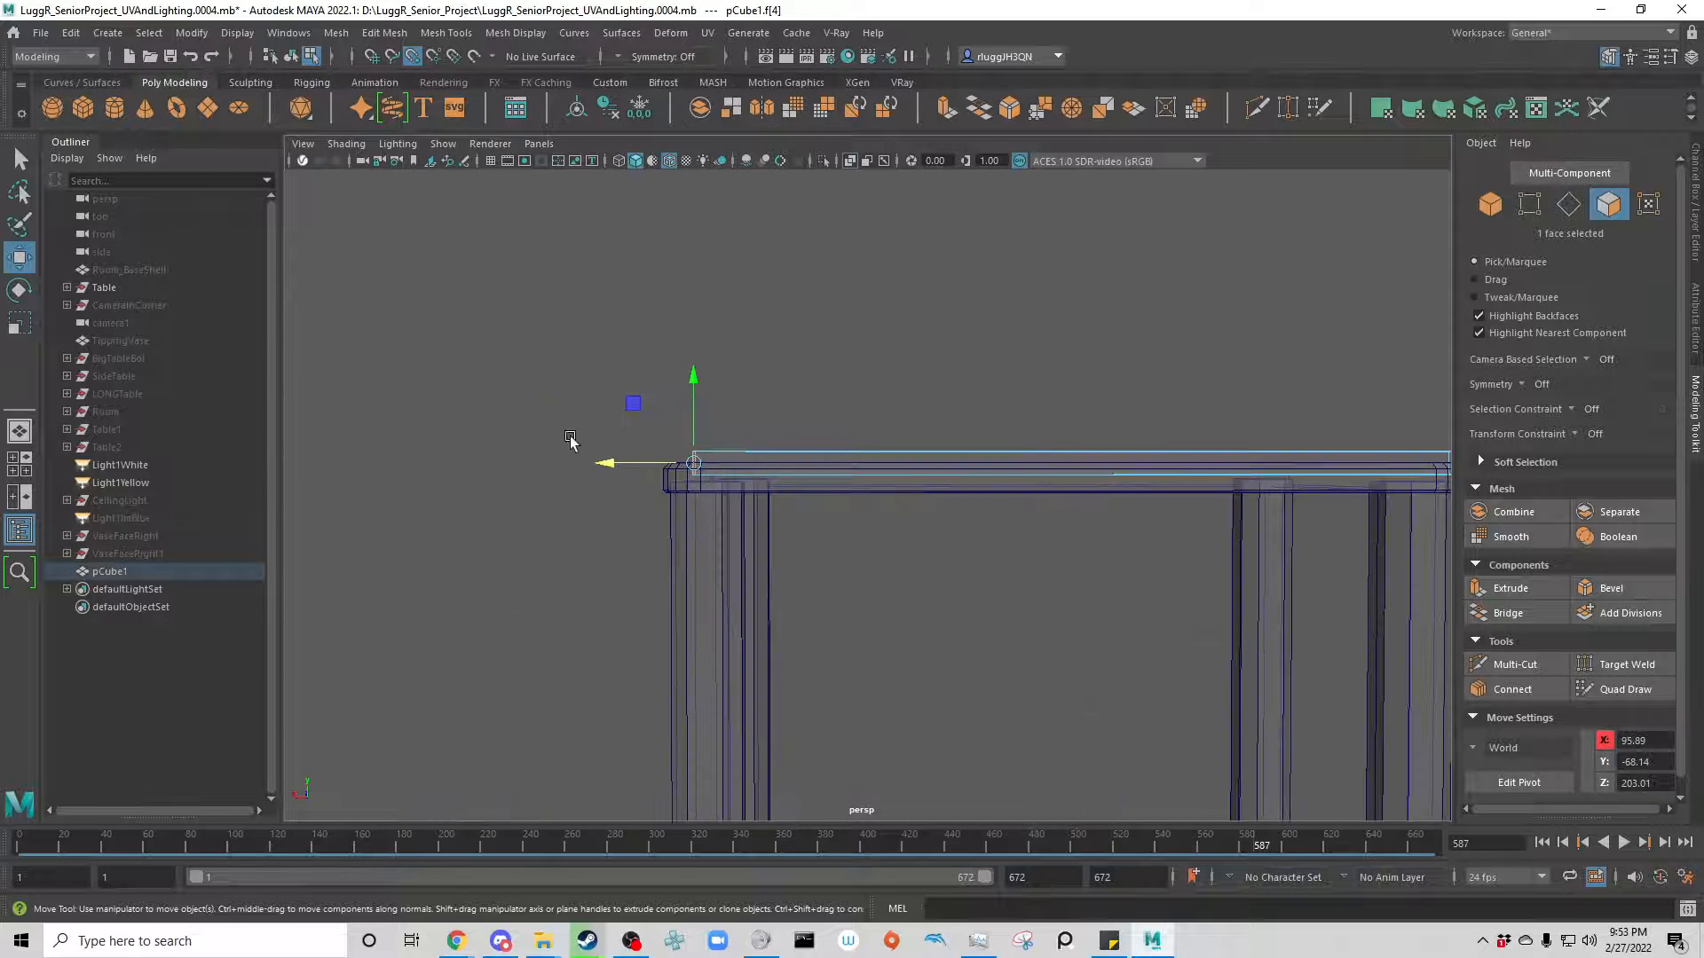
scroll(571, 430, "up", 3)
left_click_drag(484, 448, 449, 440)
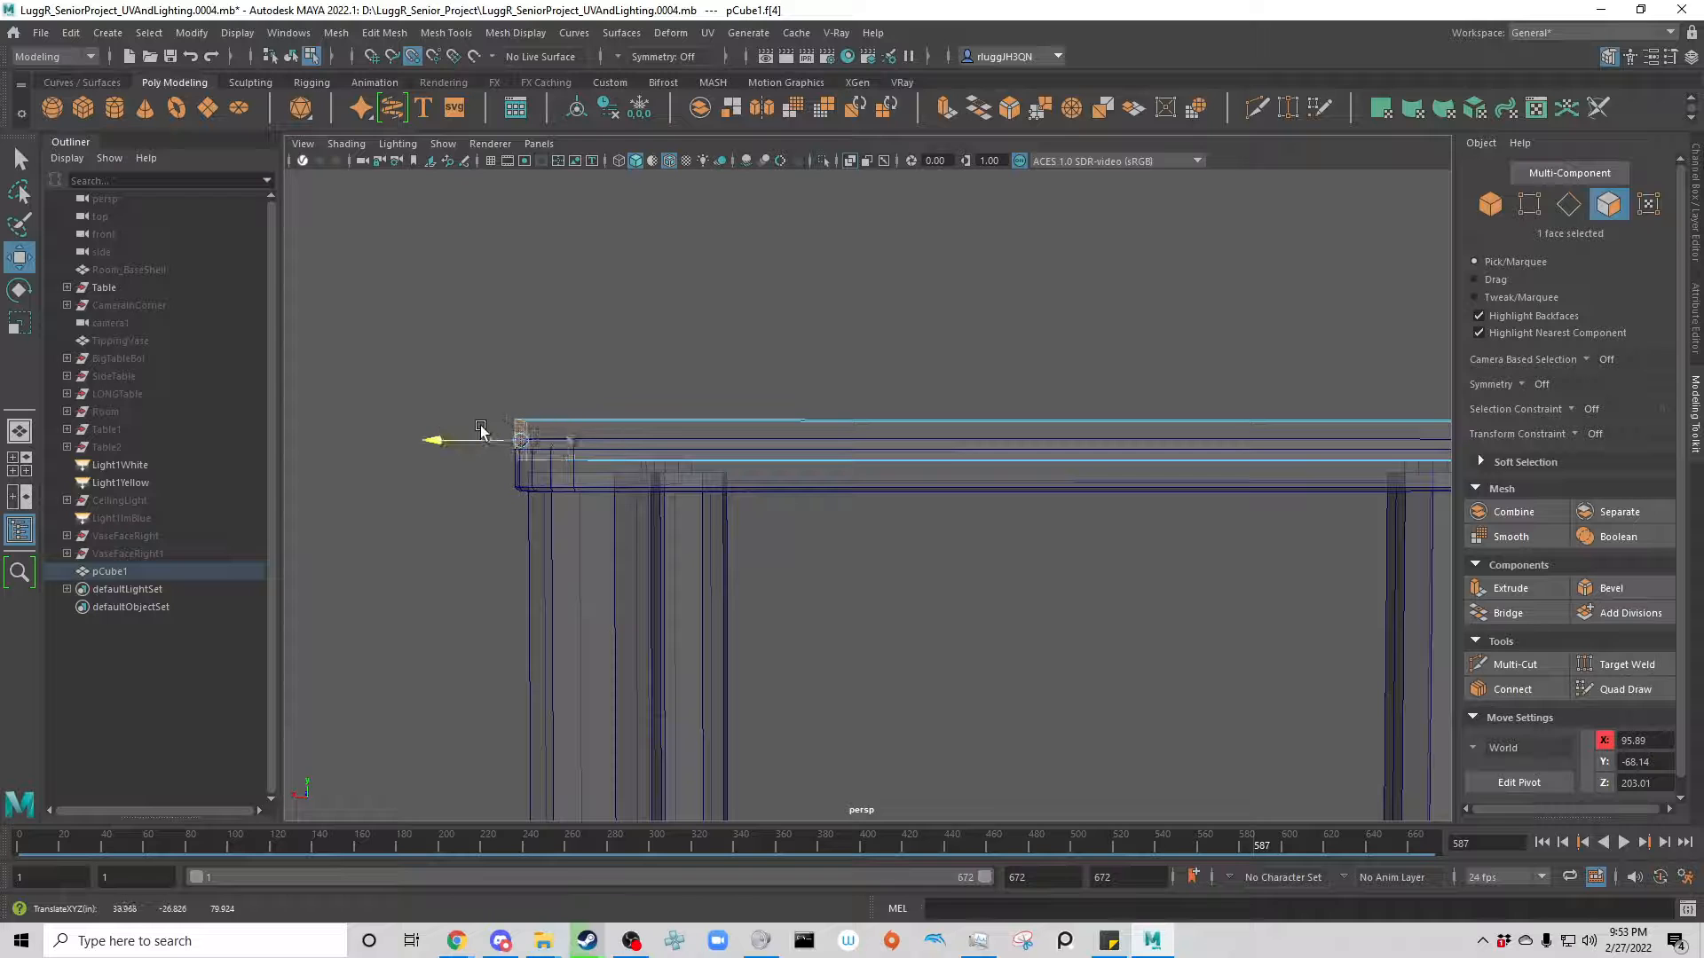
Step: Select the strip's outer long side face and move it along Z to the tabletop's outer edge, at Z 198.42
left_click(807, 449)
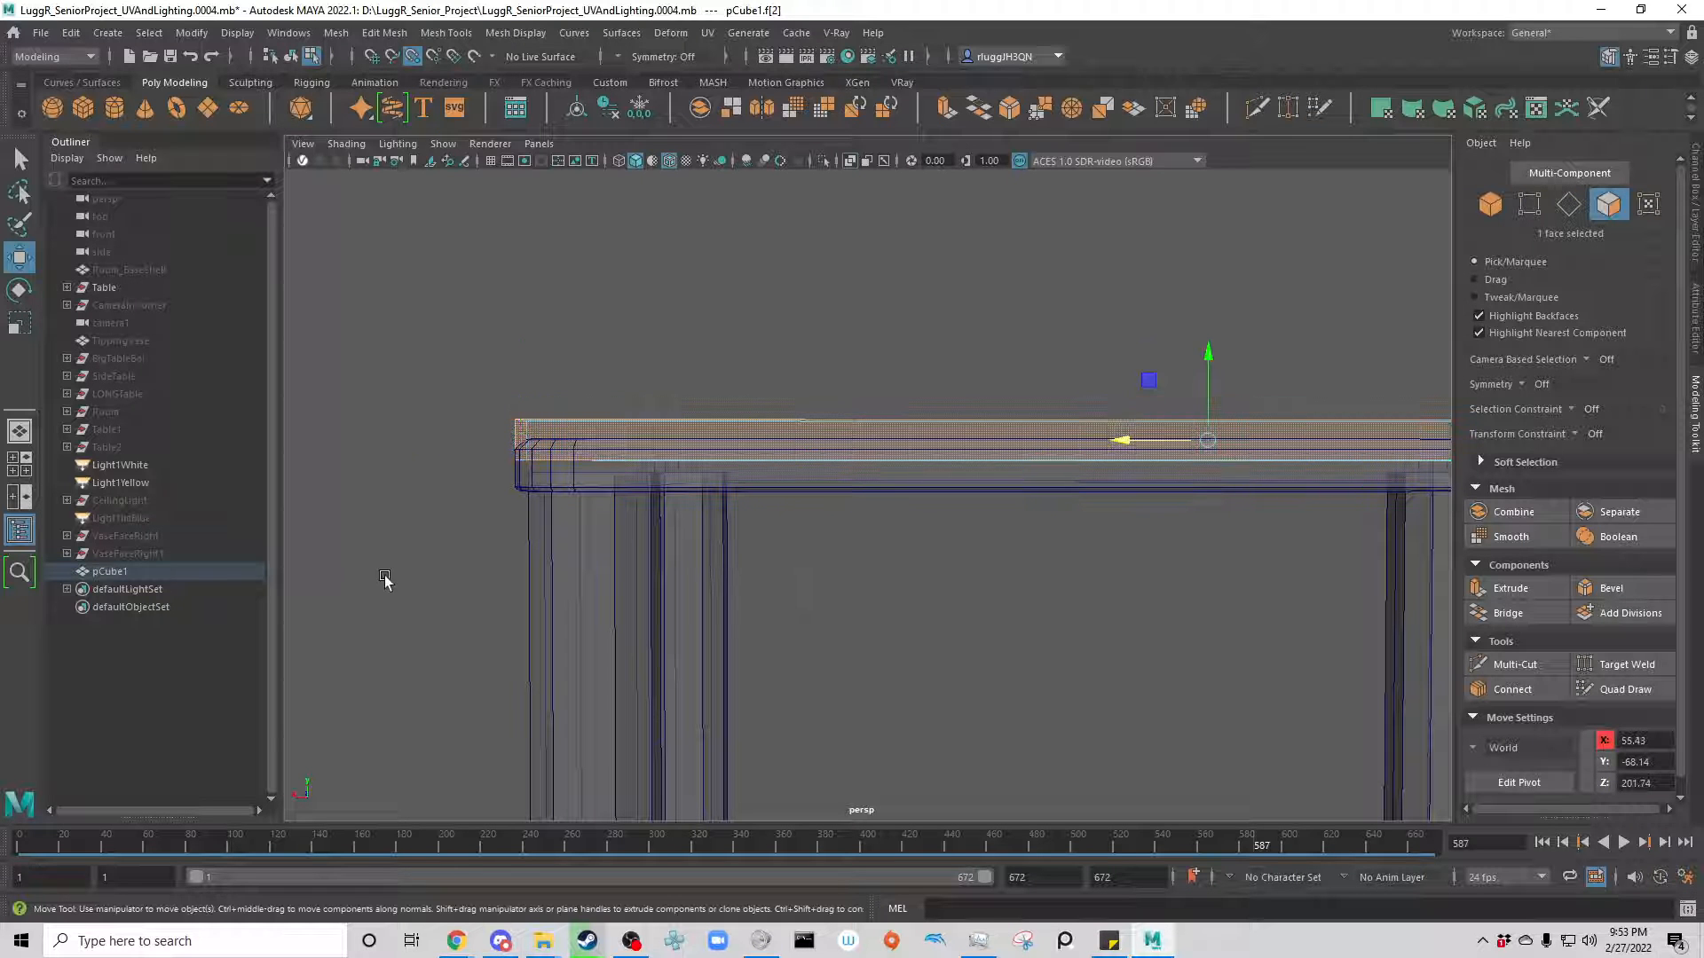
left_click_drag(381, 583, 643, 577, "alt")
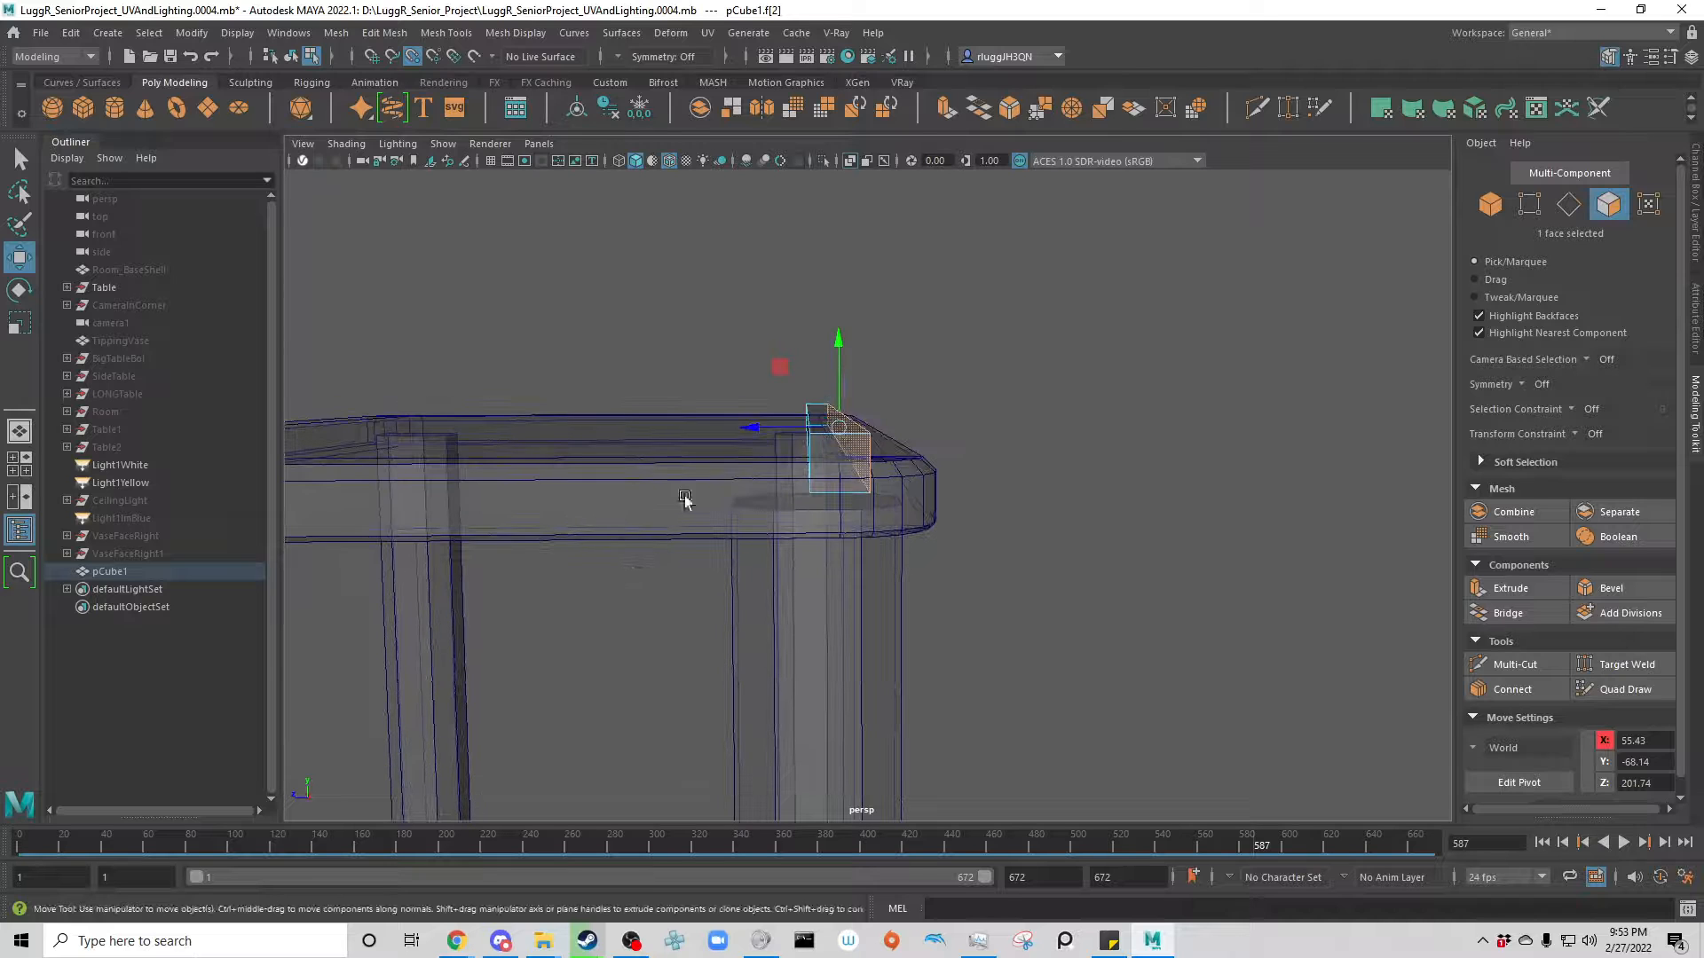
left_click_drag(757, 429, 882, 440)
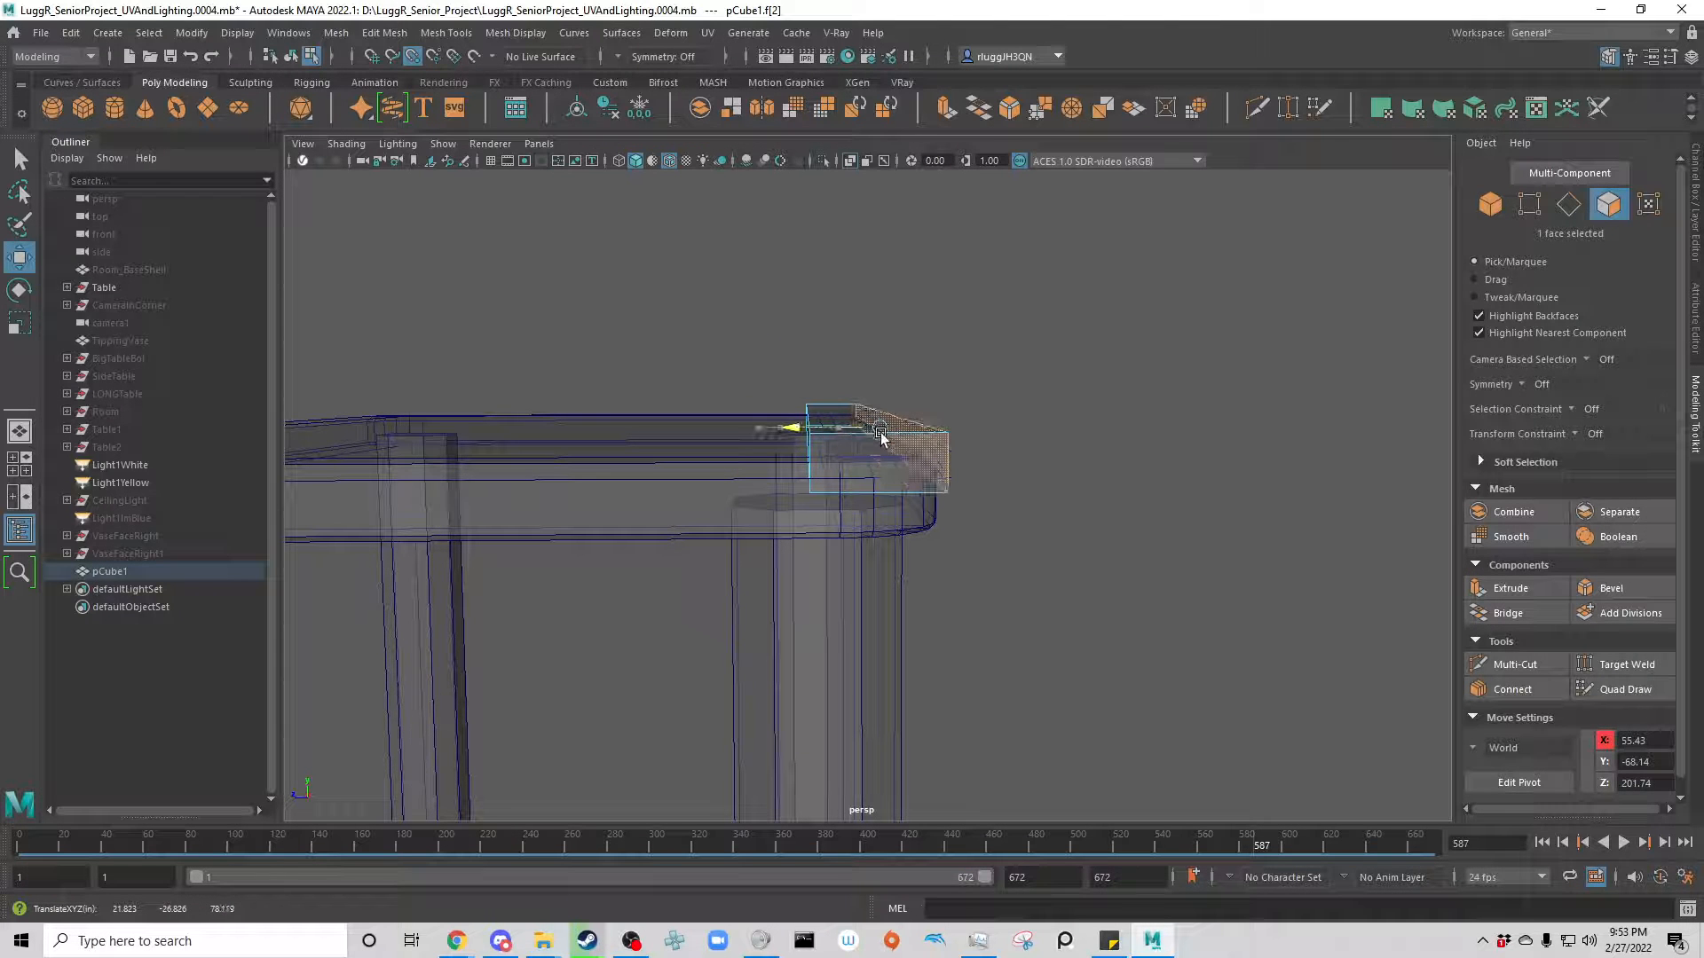
left_click_drag(978, 600, 958, 327, "alt")
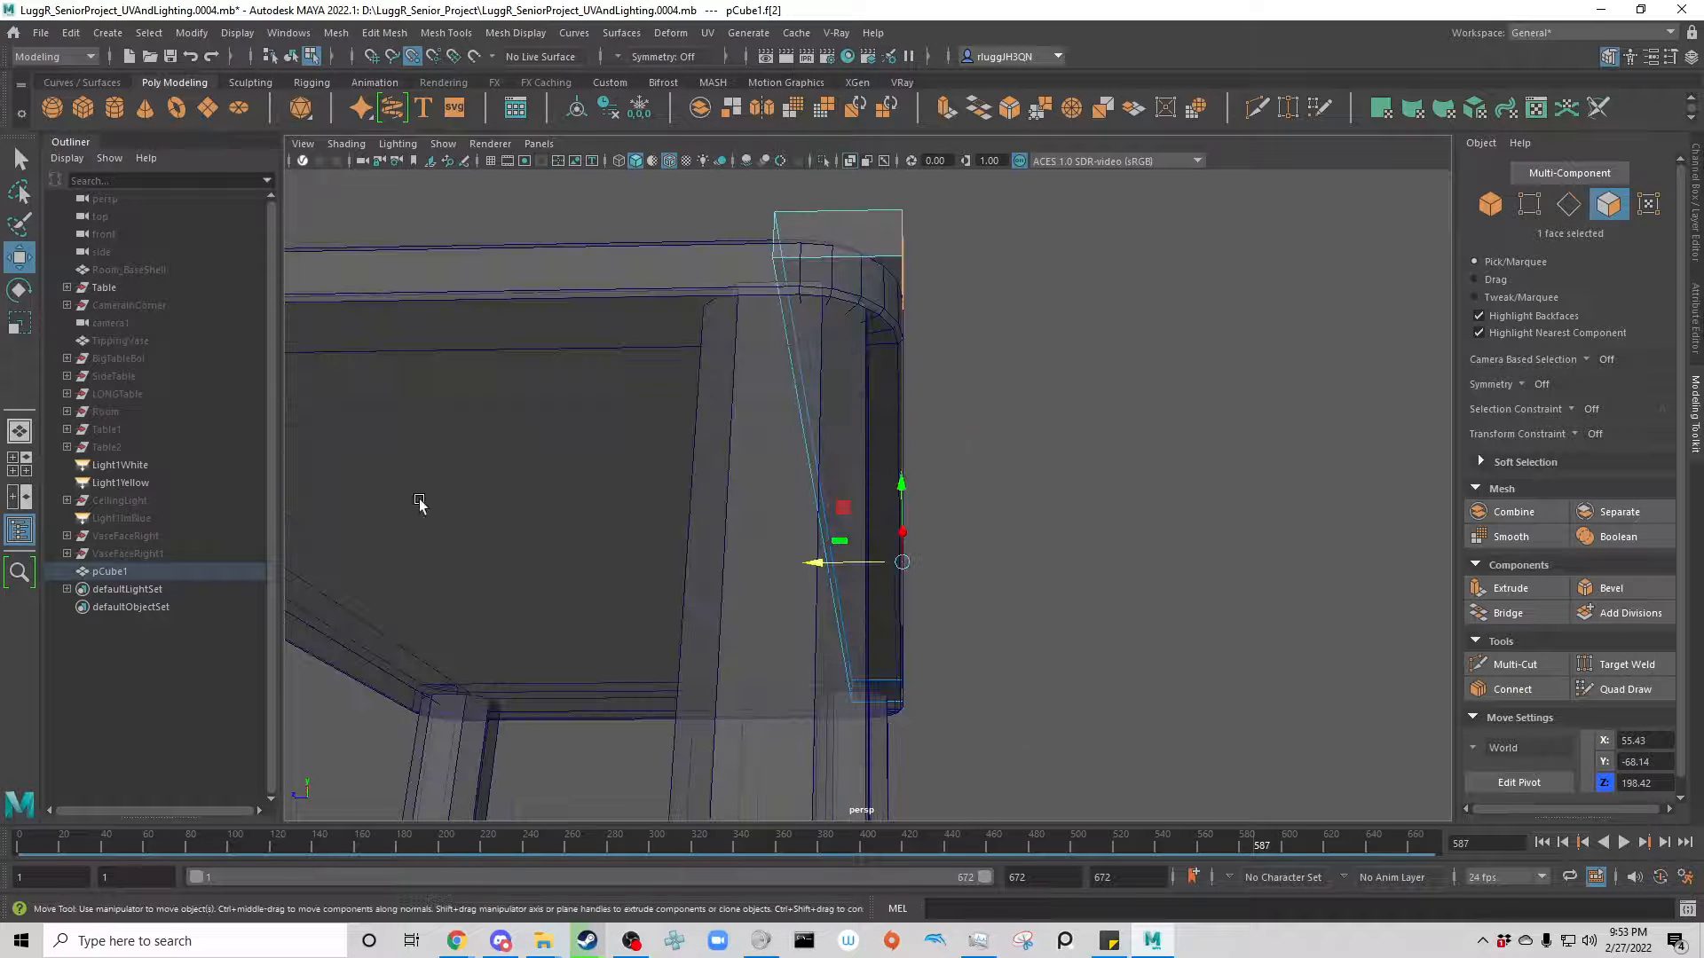
Step: Select the cube's opposite long side face and move it along Z to the far edge of the tabletop, at Z 253.48
left_click_drag(418, 504, 594, 574, "alt")
left_click(772, 454)
middle_click_drag(696, 722, 760, 533, "alt")
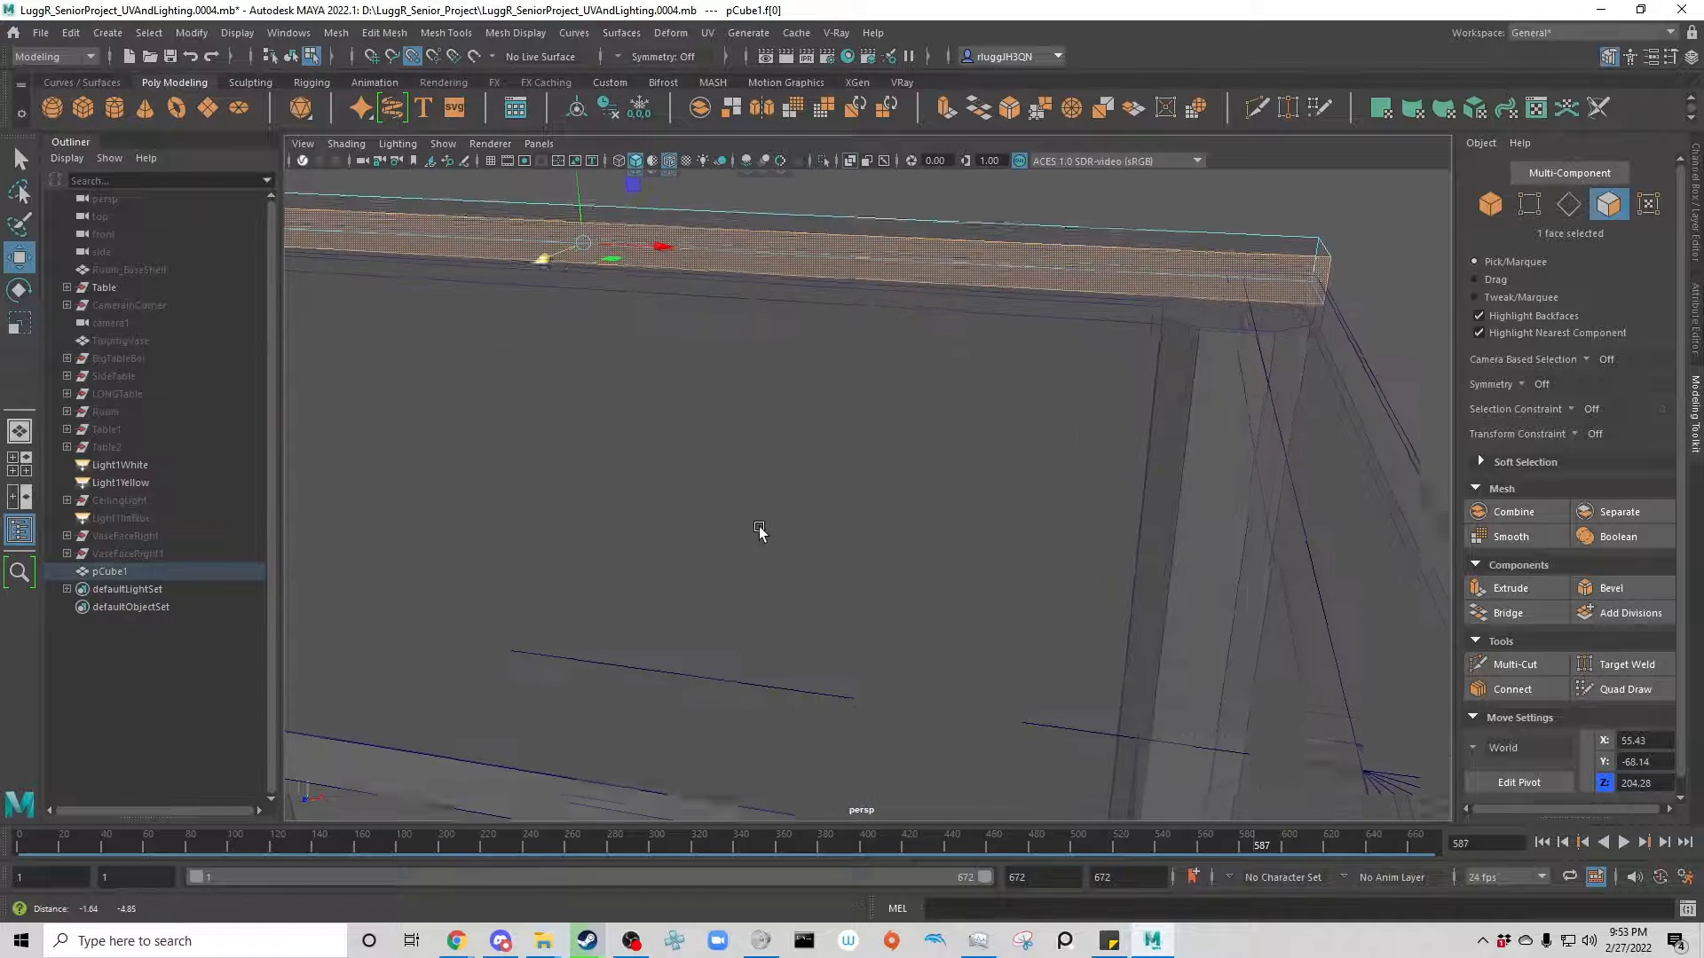
left_click_drag(760, 532, 549, 604, "alt")
middle_click_drag(550, 603, 1039, 684, "alt")
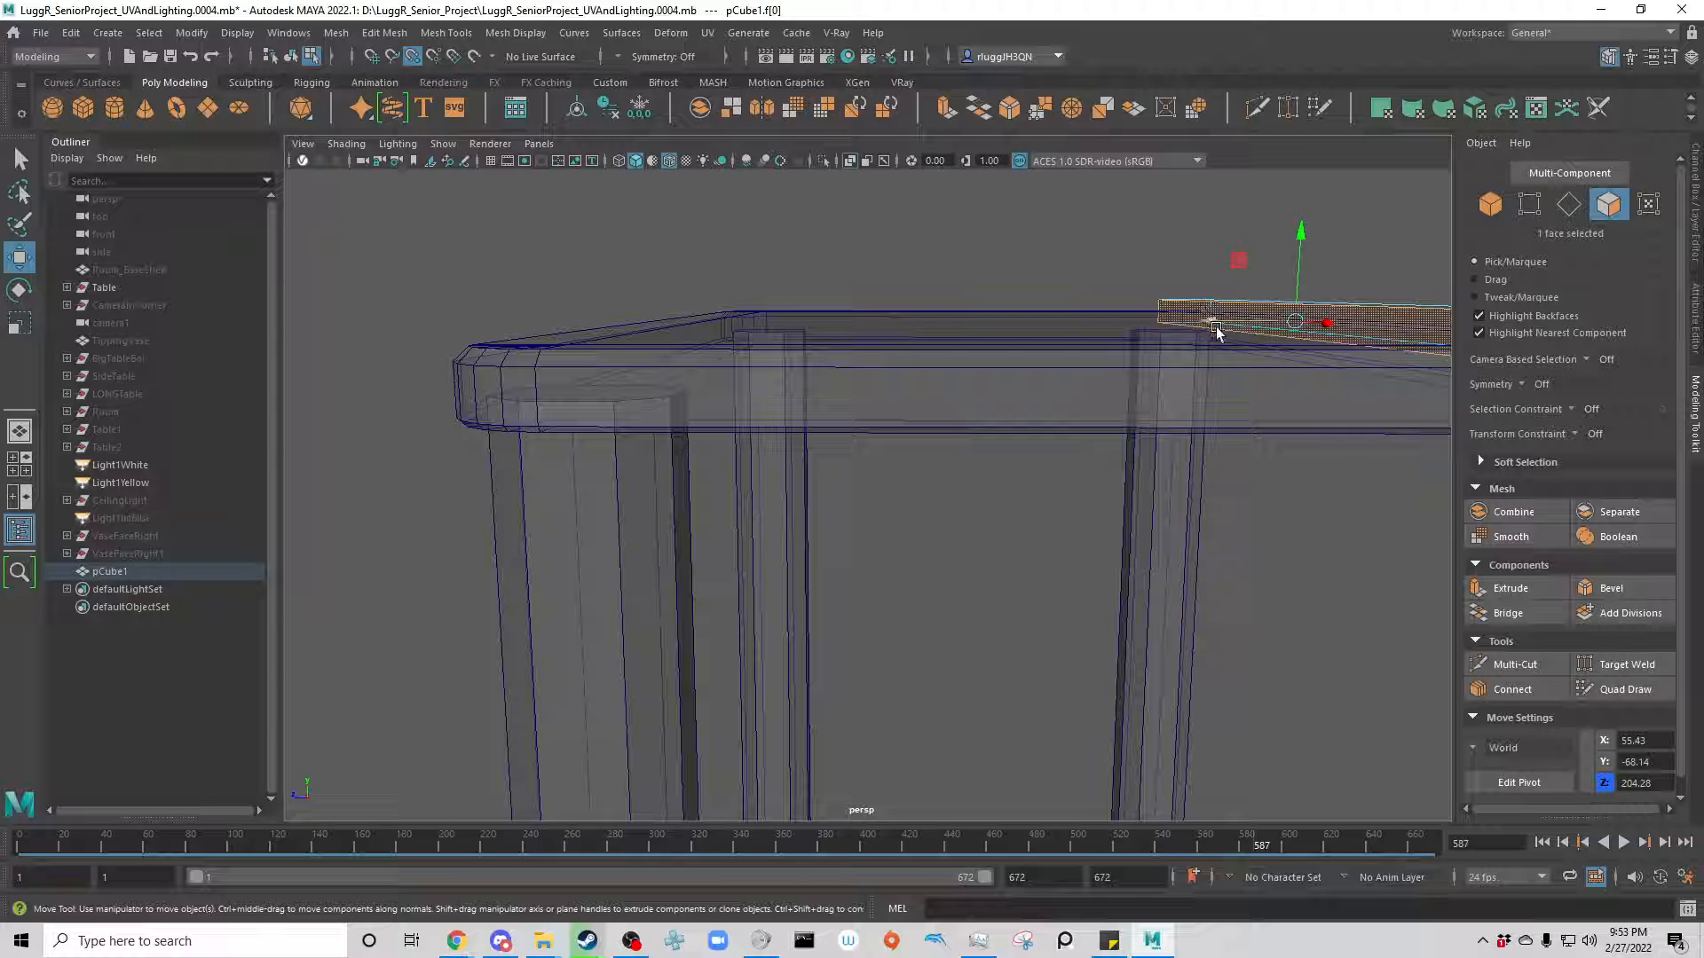
left_click_drag(1212, 330, 463, 514)
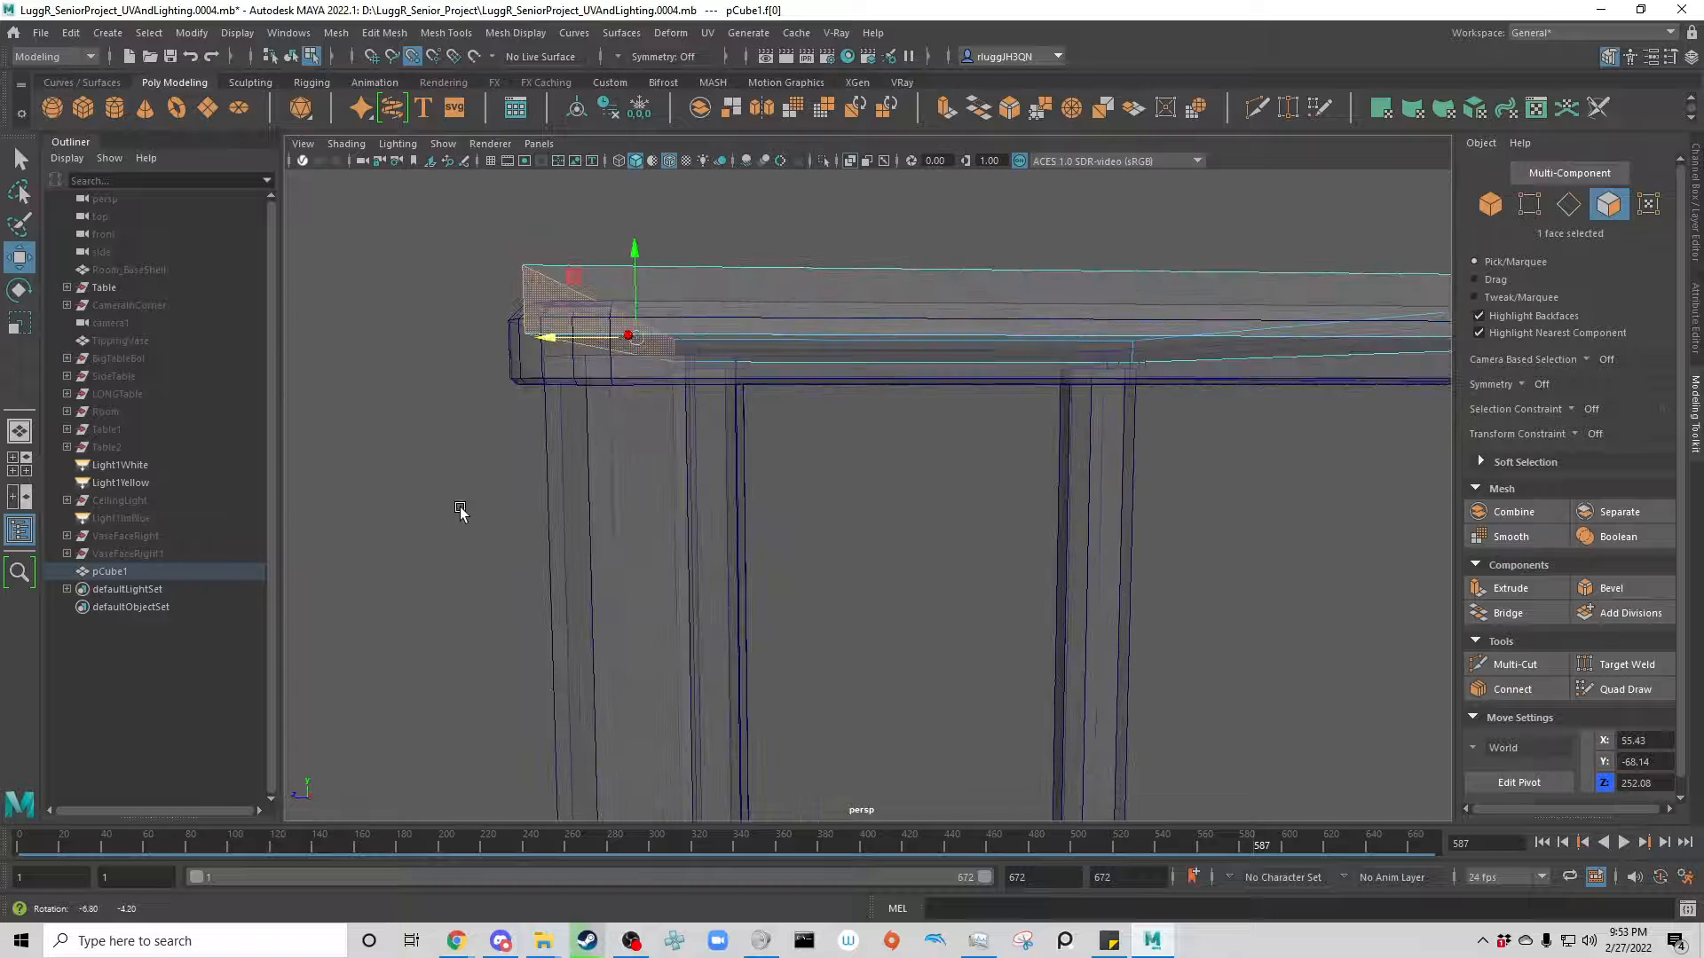
middle_click_drag(463, 514, 639, 552, "alt")
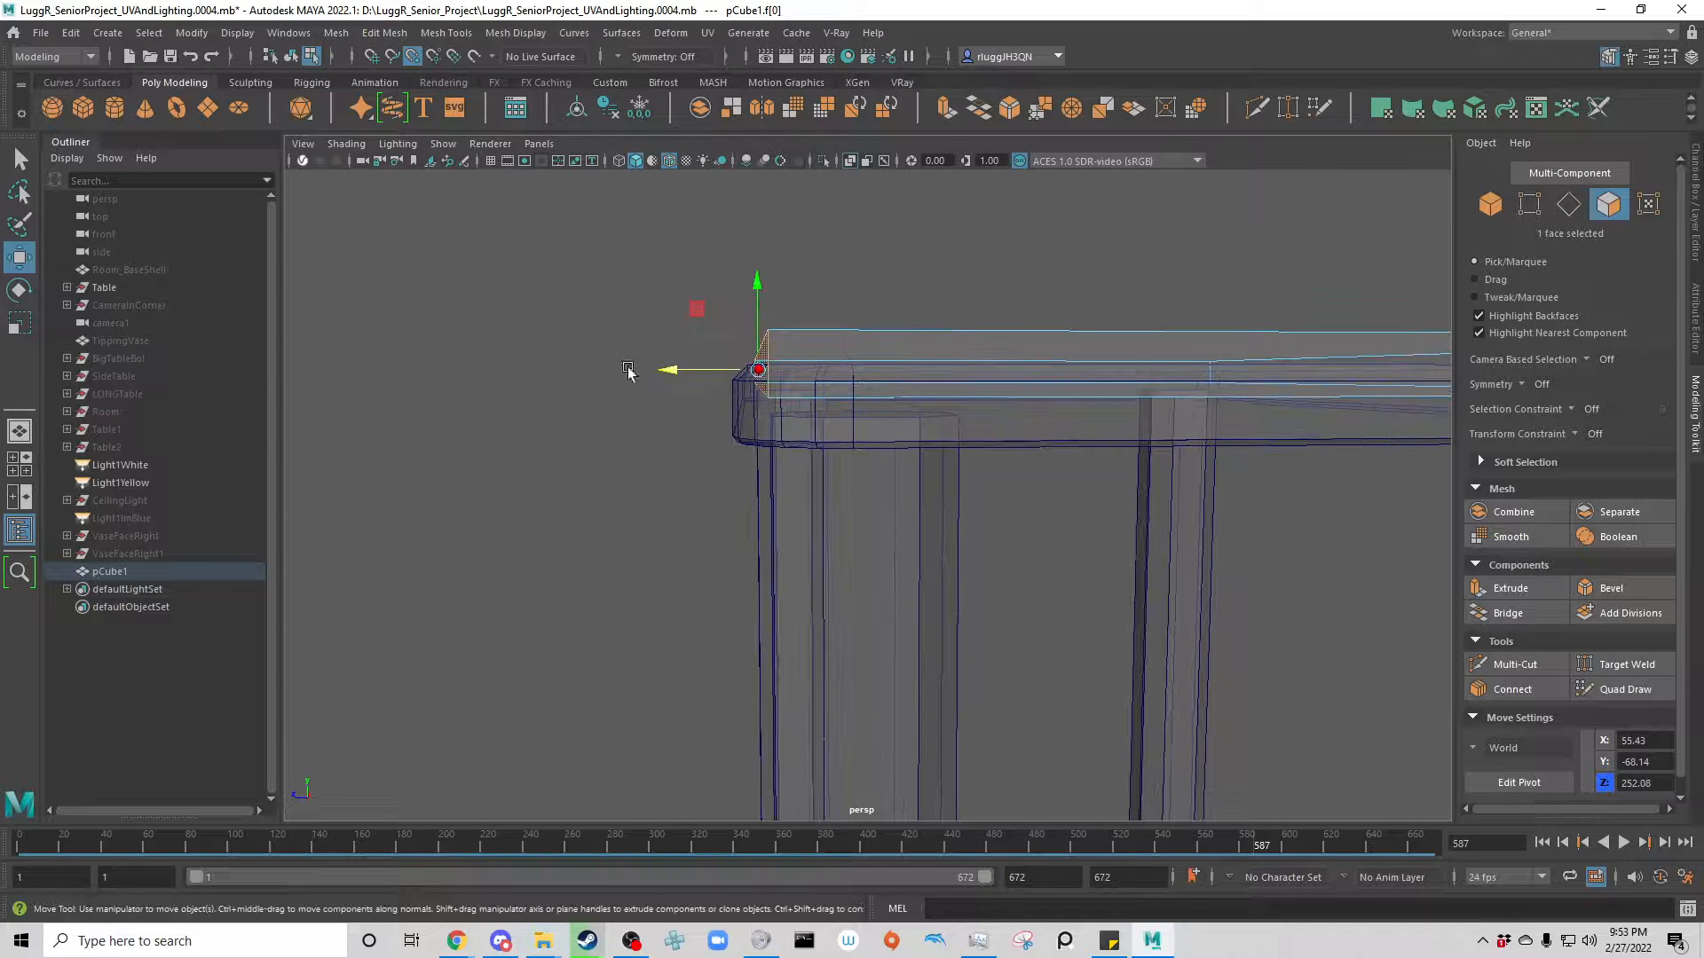
left_click(682, 371)
left_click_drag(681, 369, 656, 374)
scroll(744, 434, "down", 4)
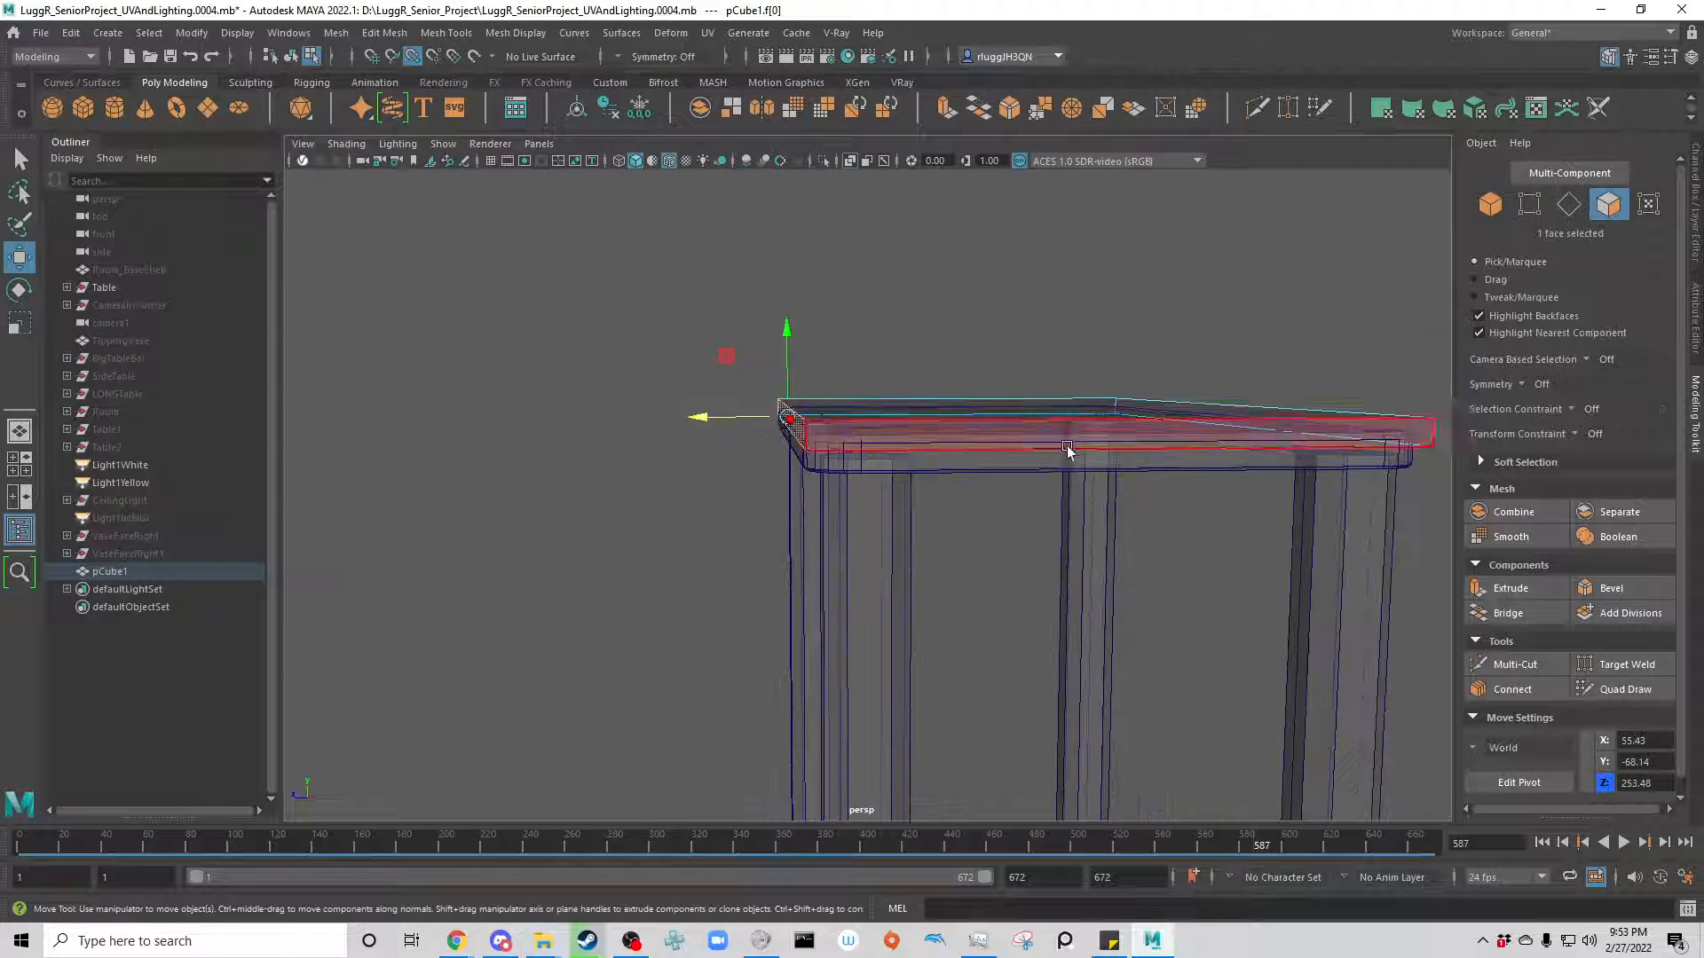
Step: Select the cube's bottom face and lower it along Y to the underside of the tabletop, at Y -71.34
left_click_drag(1086, 449, 1053, 464, "alt")
left_click(1046, 545)
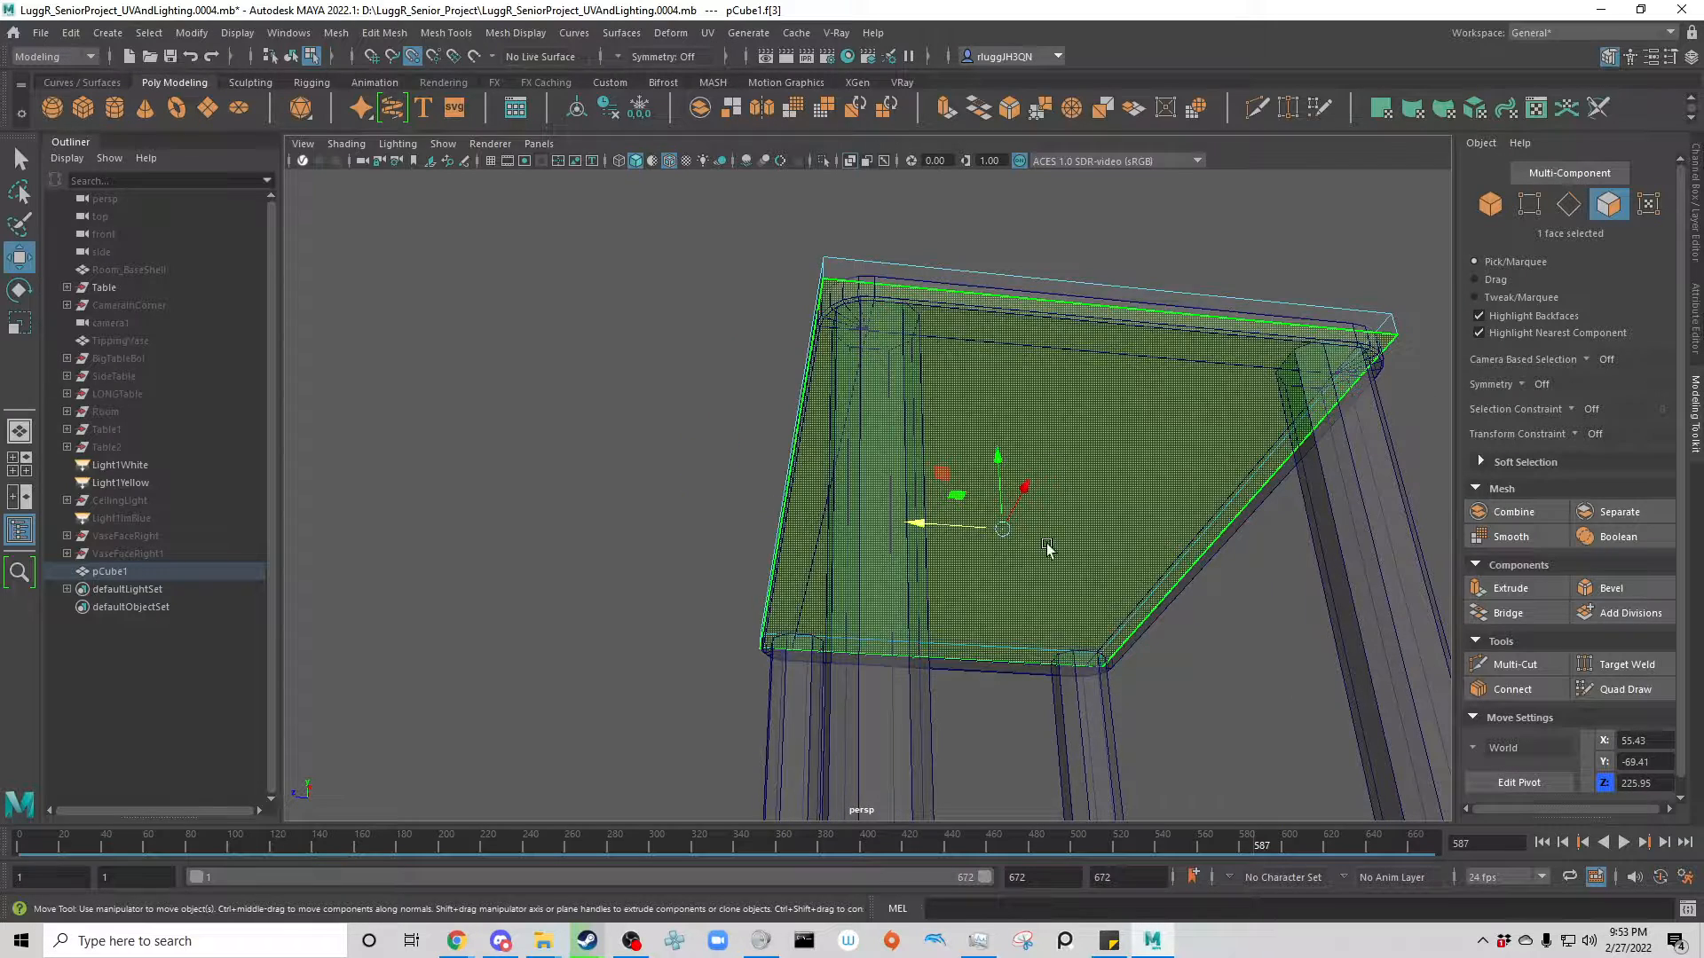
scroll(992, 634, "up", 3)
left_click_drag(991, 634, 730, 453, "alt")
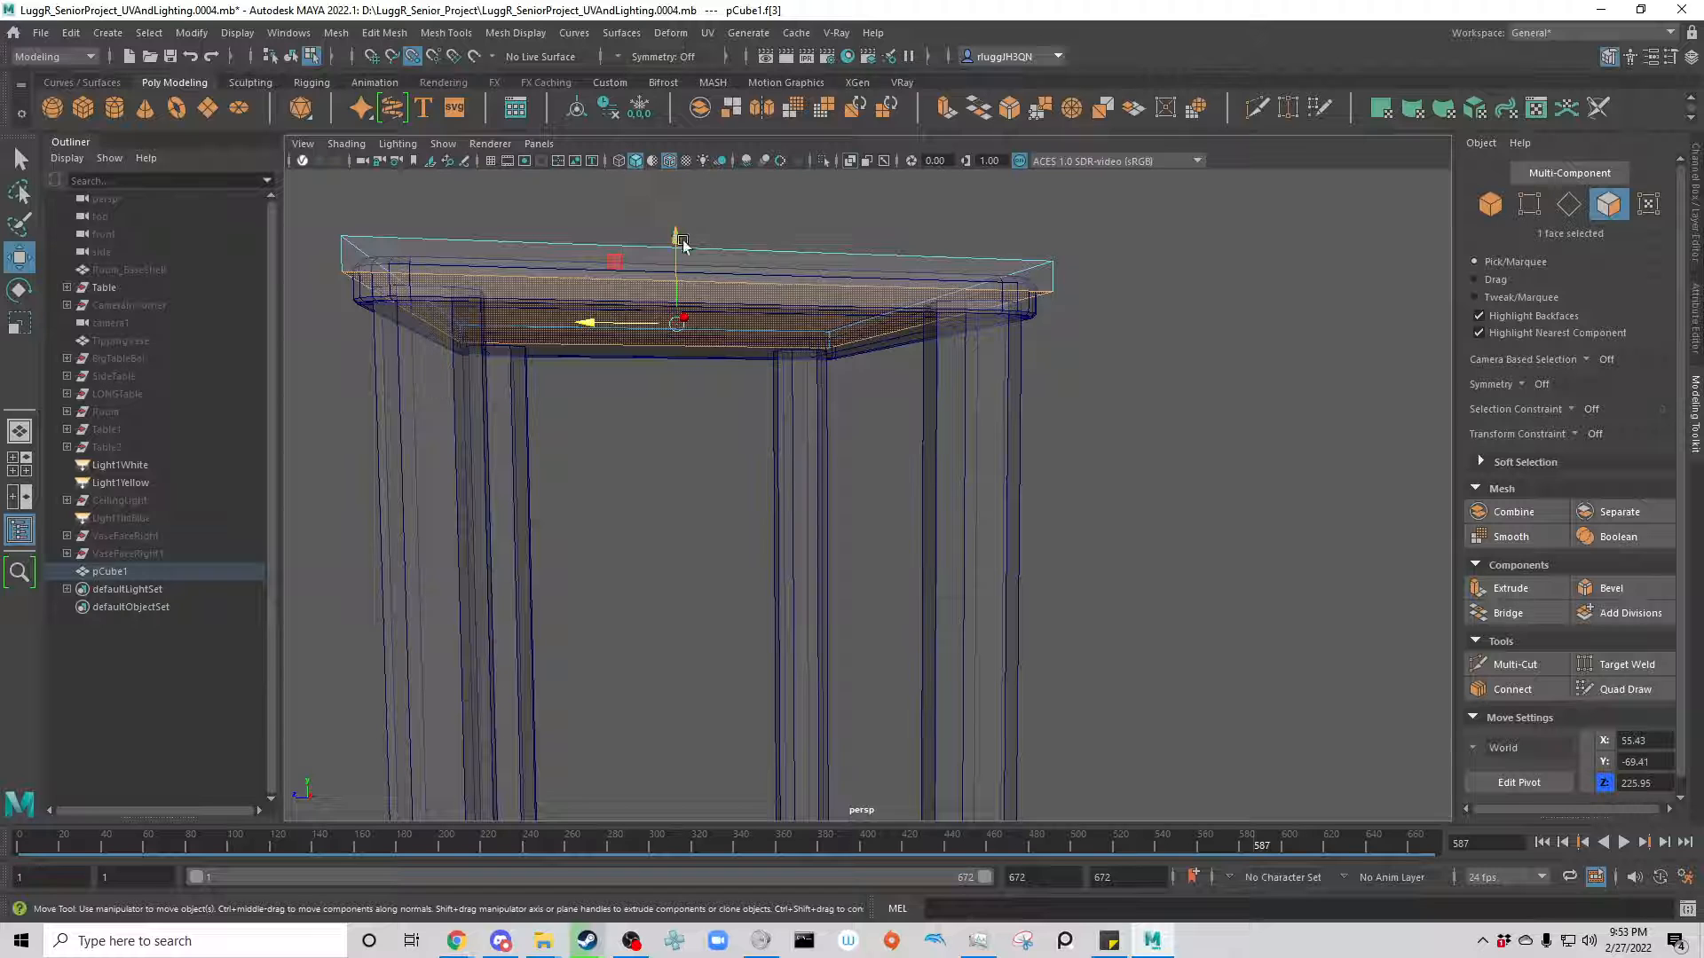
left_click_drag(682, 245, 675, 376)
scroll(716, 369, "up", 4)
middle_click_drag(717, 369, 839, 571, "alt")
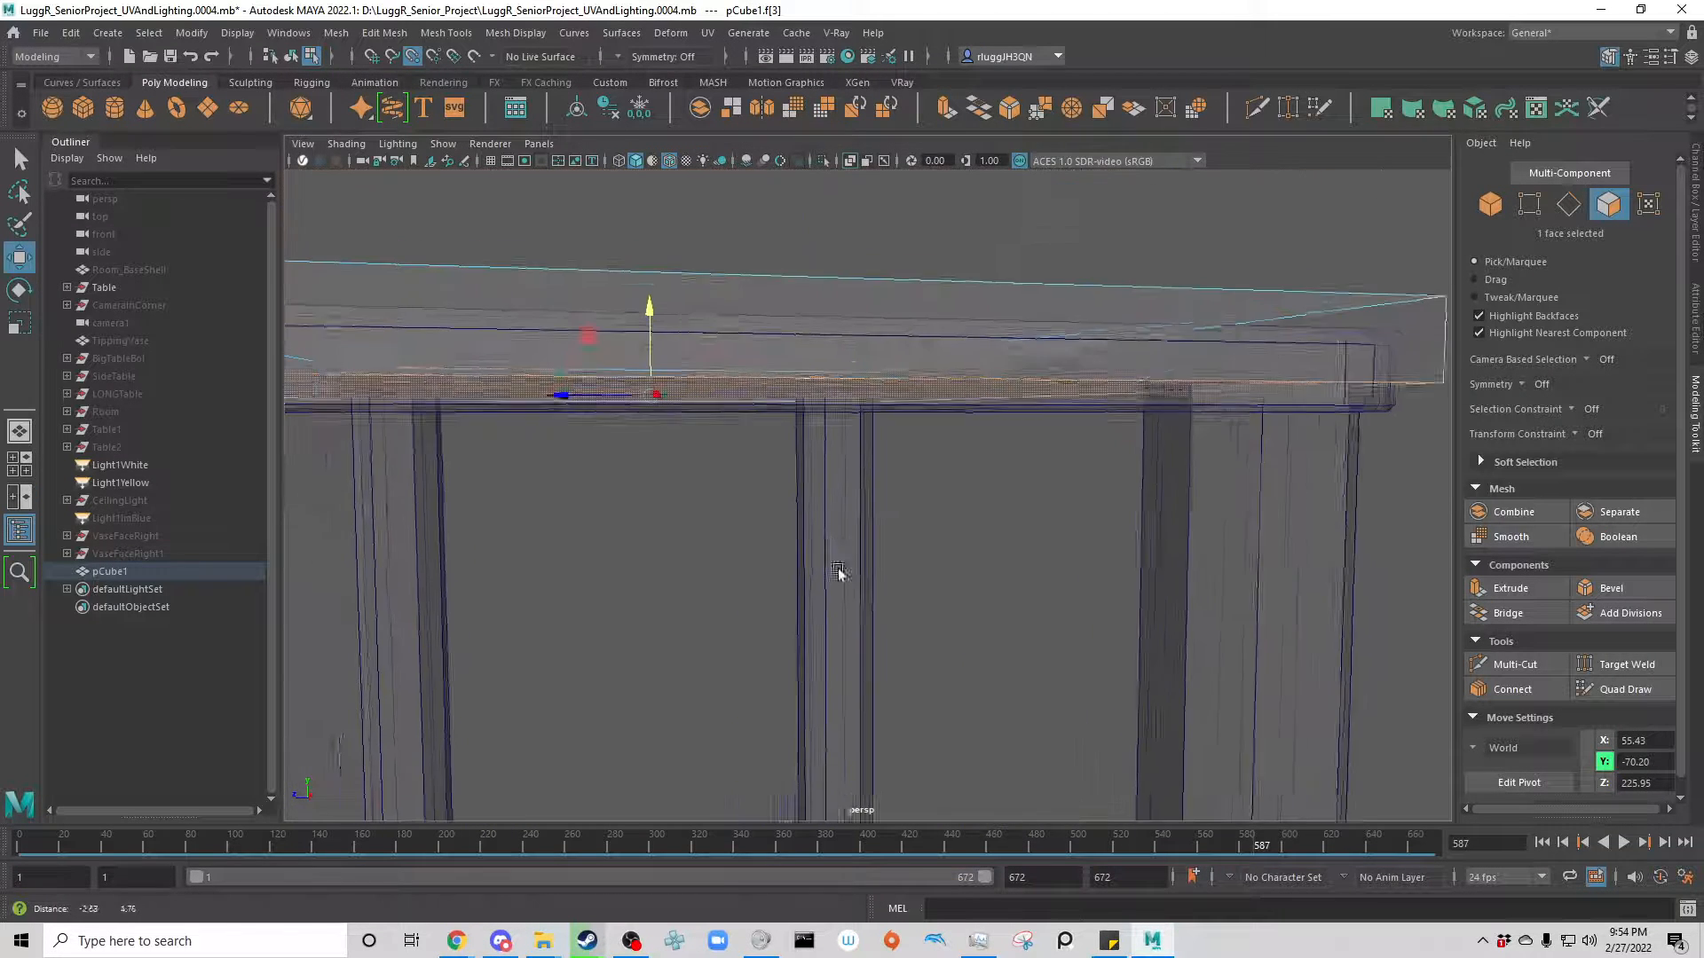
left_click_drag(839, 571, 845, 531, "alt")
left_click_drag(639, 307, 635, 311)
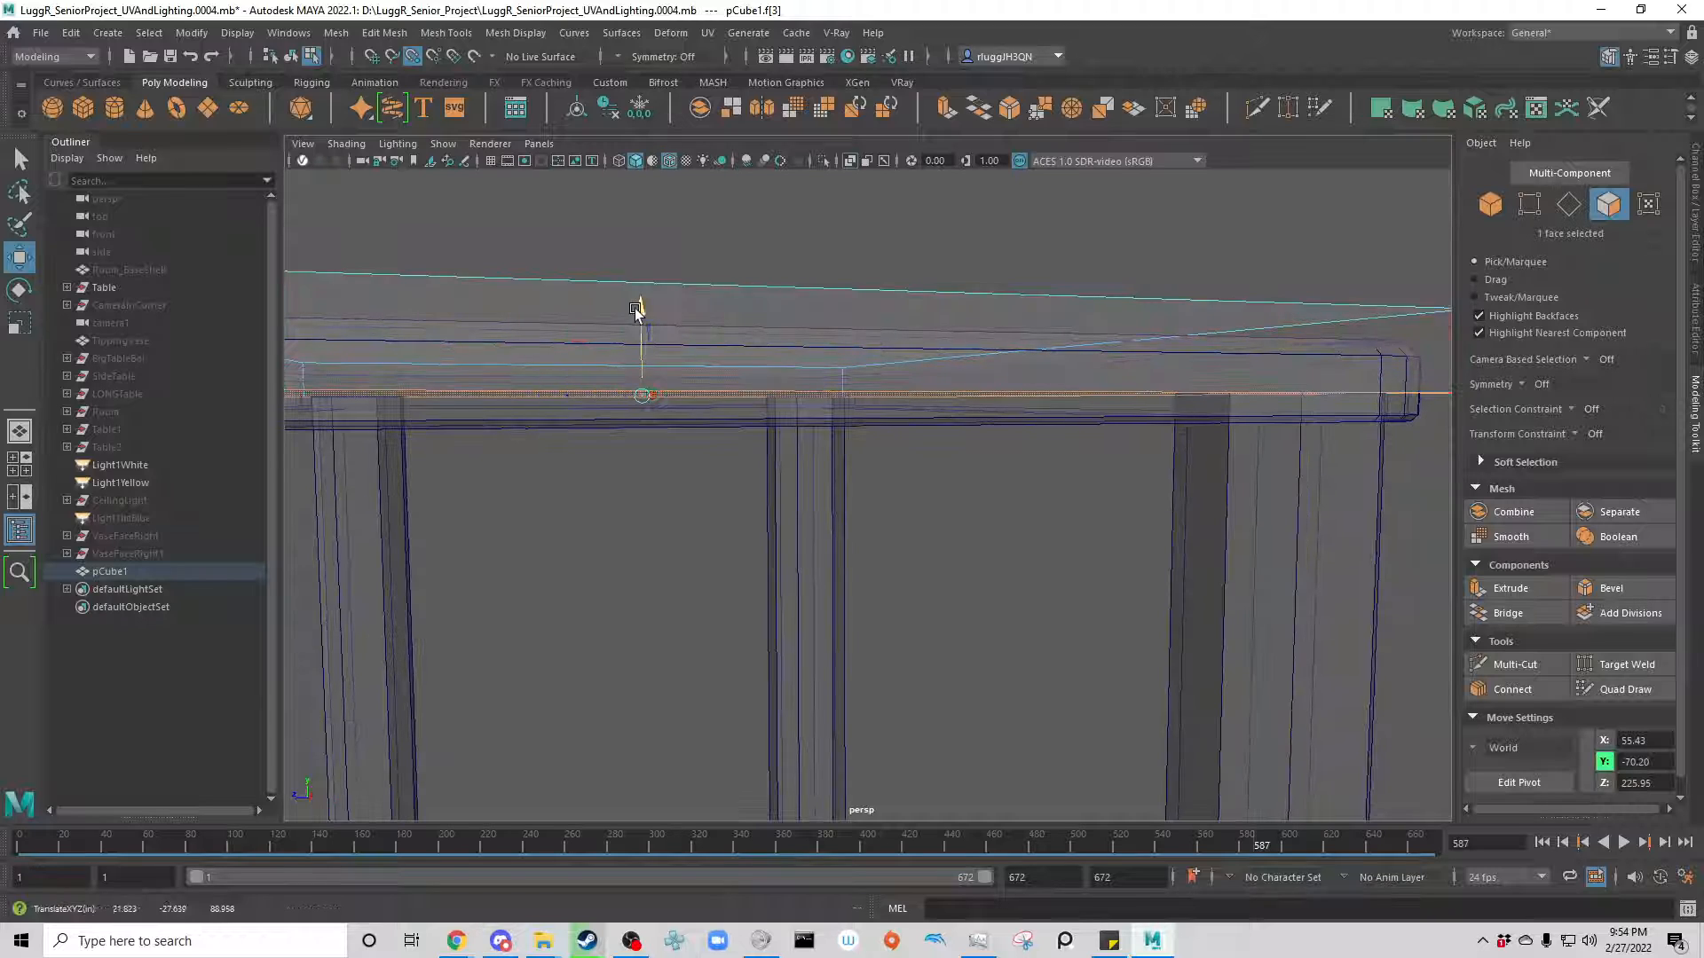
left_click_drag(665, 503, 713, 719)
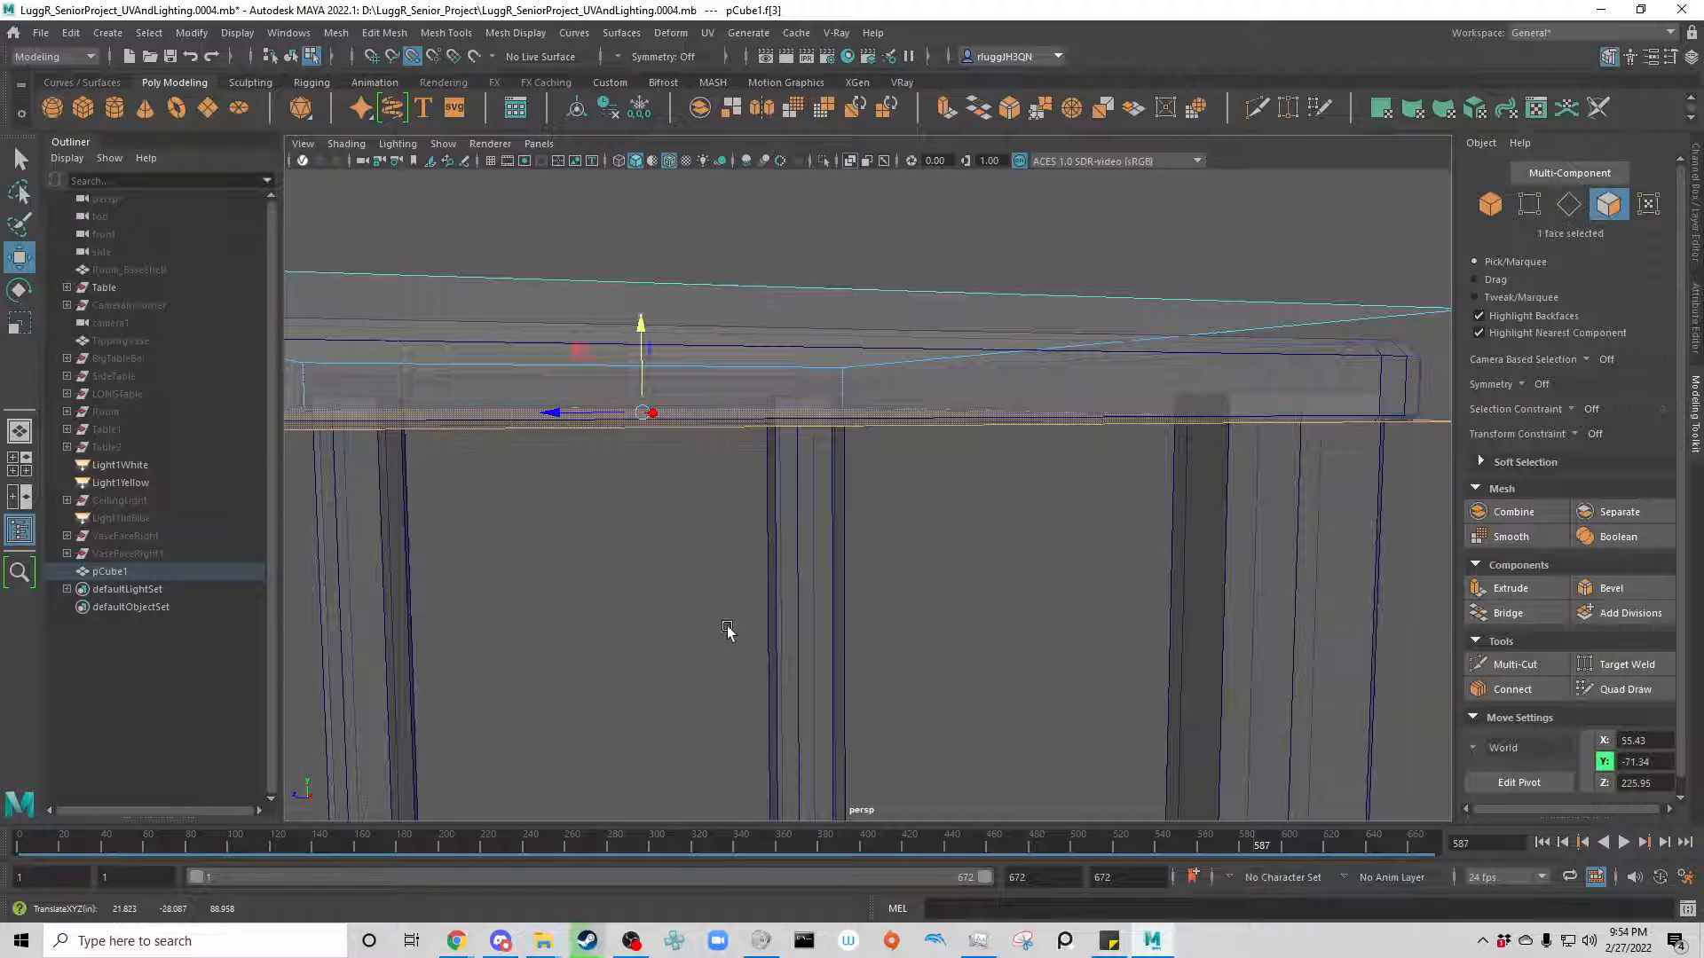
Step: Select the cube's top face, lower it to the tabletop's upper surface at Y -68.14, and clear the selection
left_click_drag(745, 562, 715, 608, "alt")
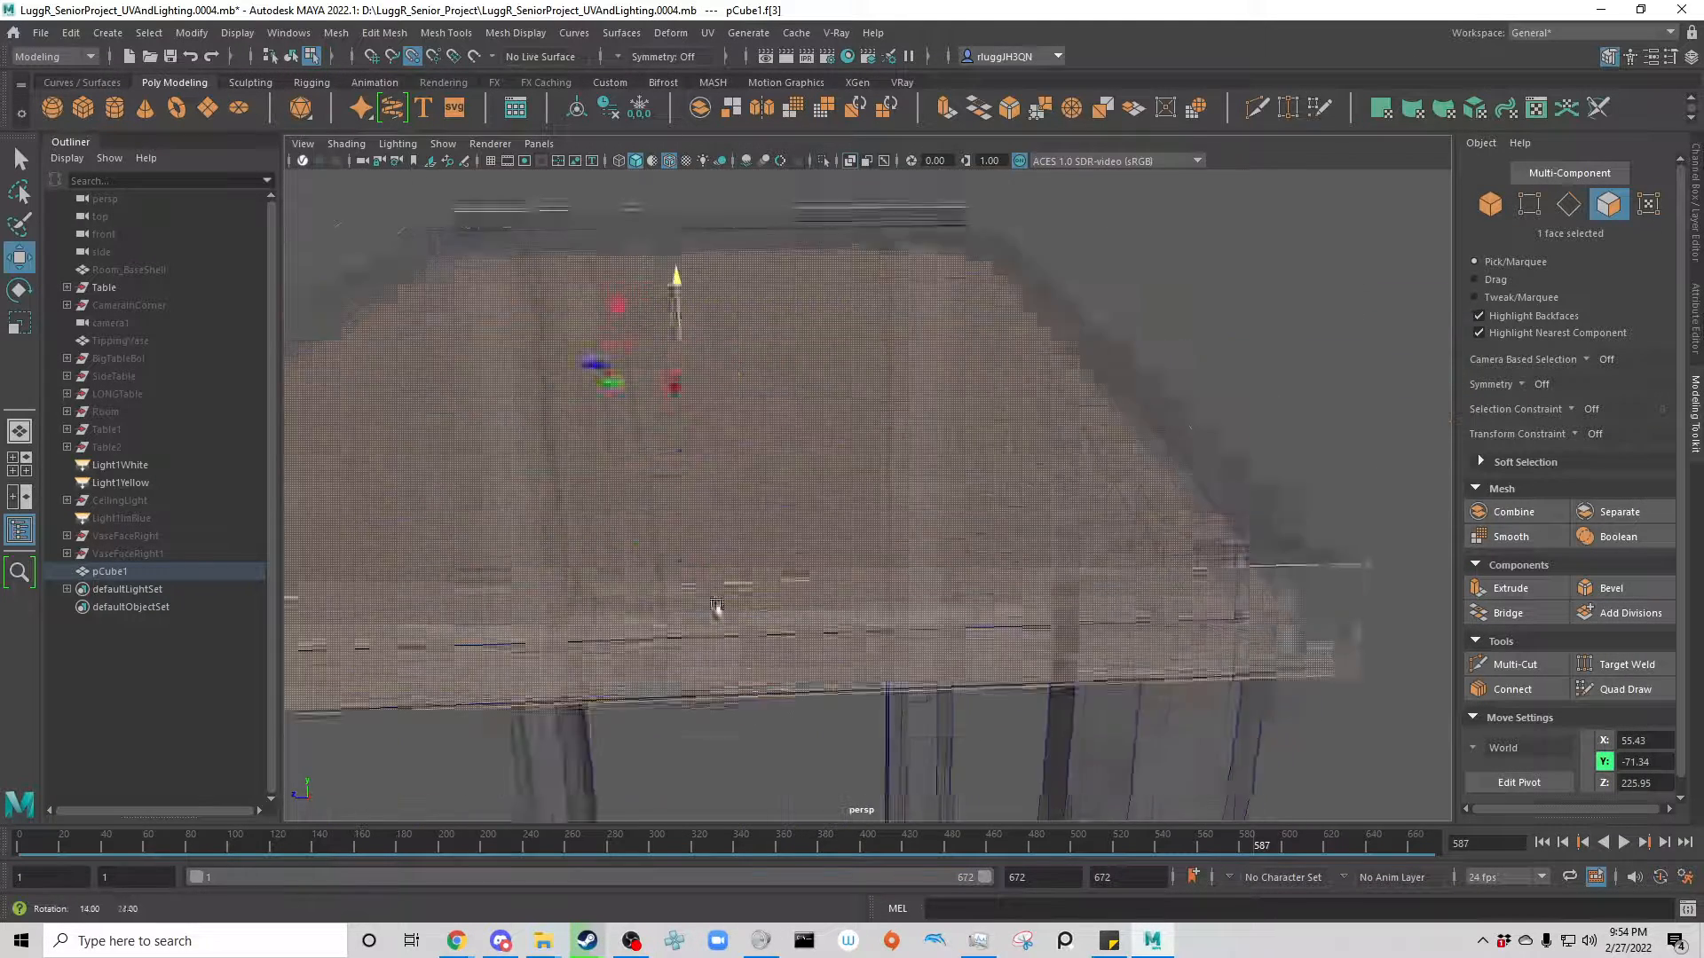
left_click(796, 498)
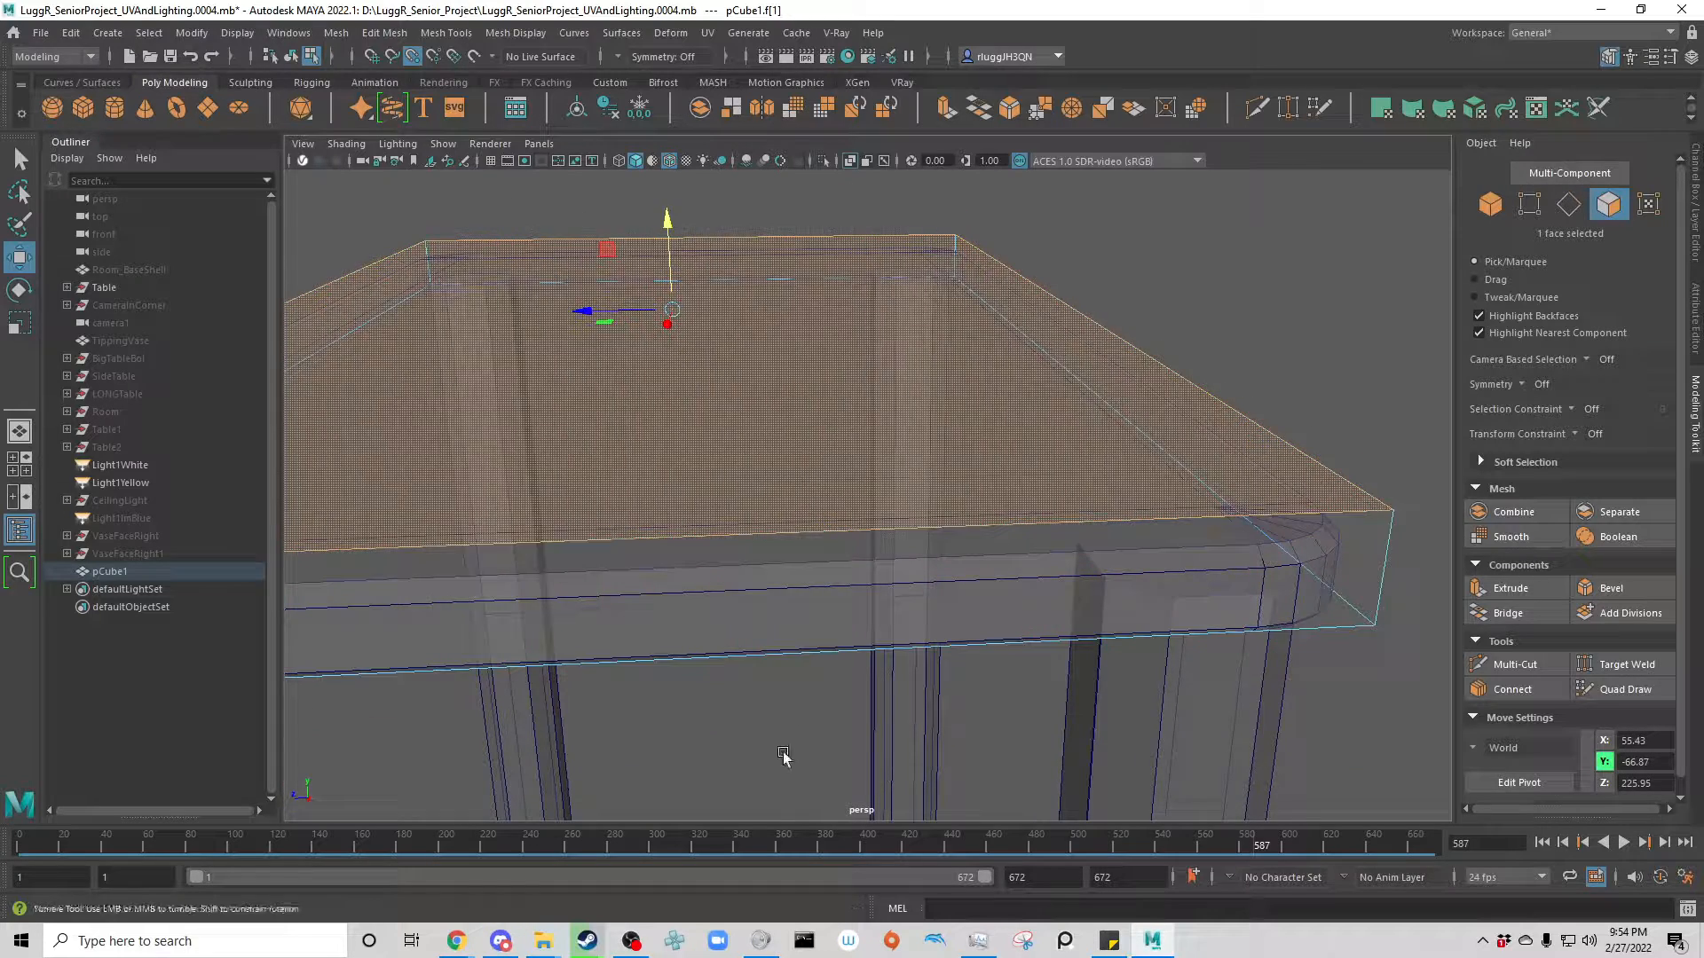
left_click_drag(785, 753, 780, 683, "alt")
left_click_drag(680, 261, 681, 296)
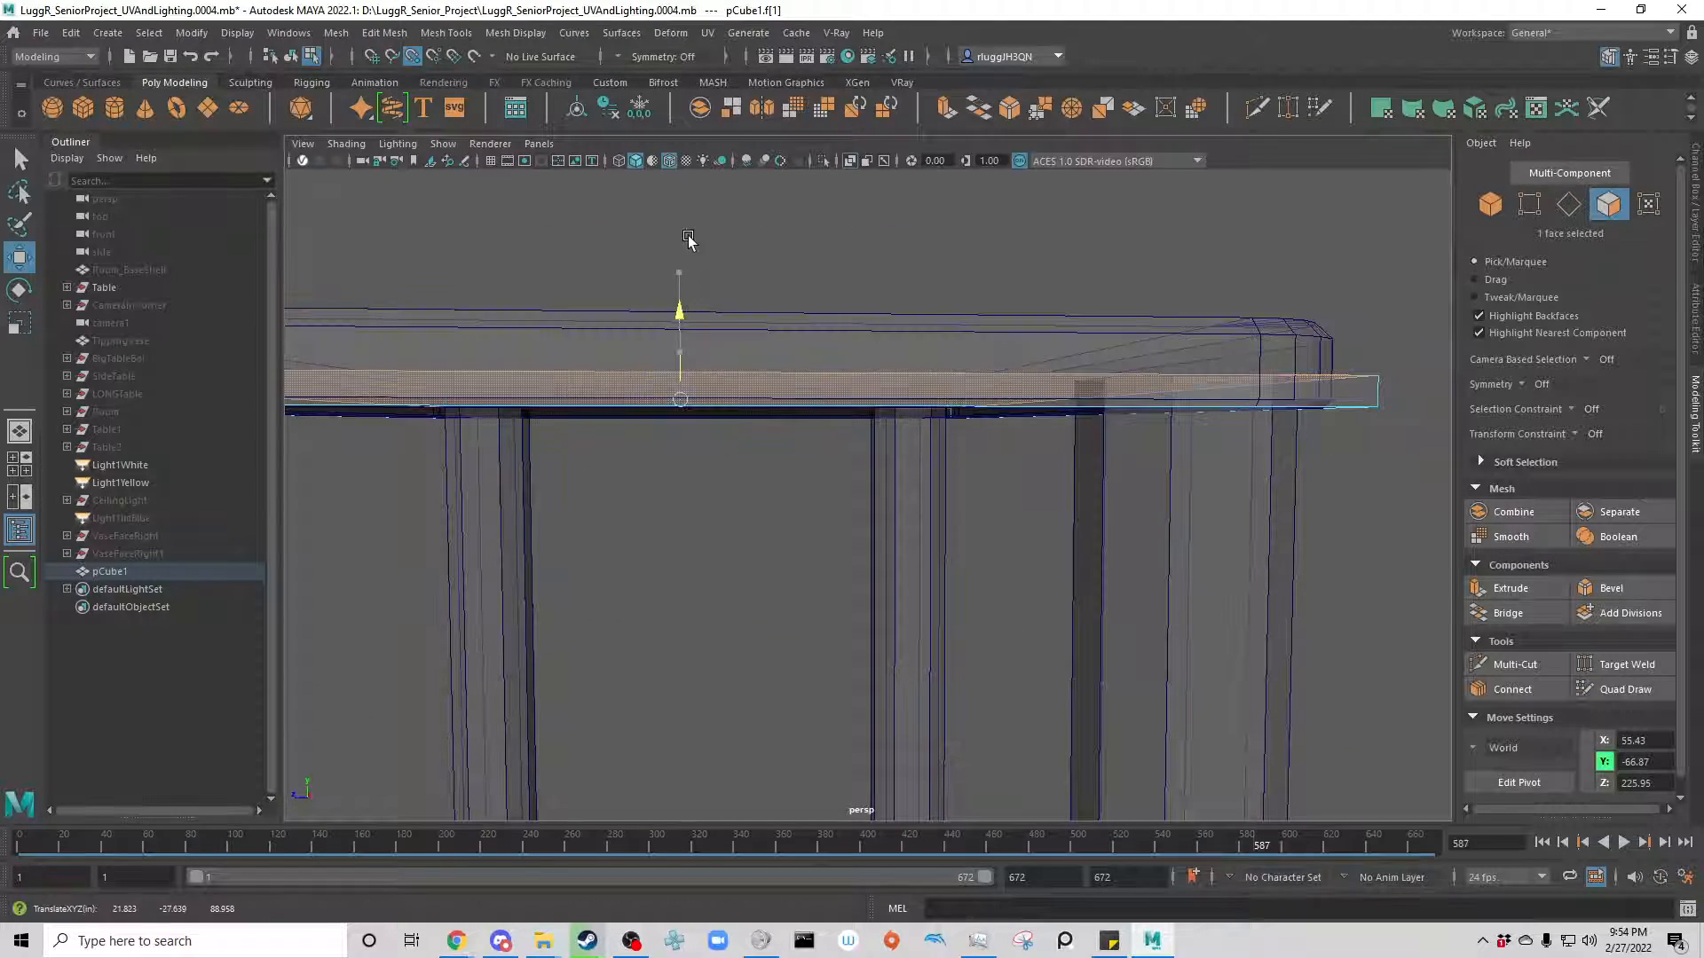
left_click_drag(688, 235, 663, 2)
left_click_drag(765, 494, 686, 533, "alt")
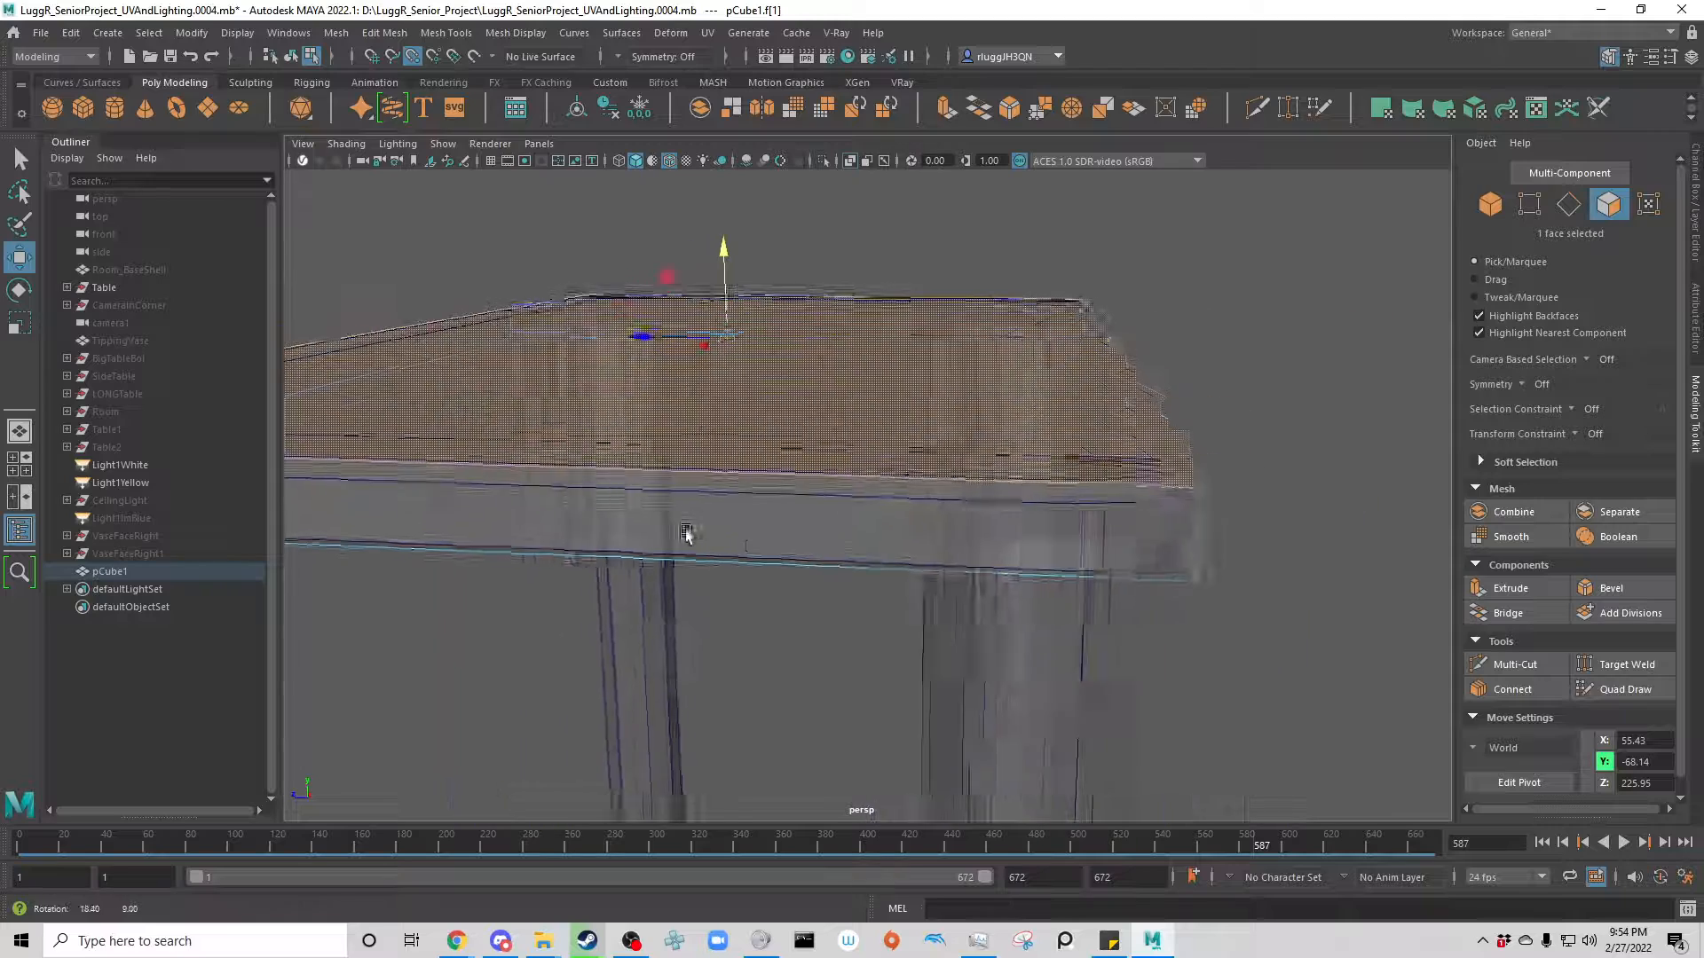
left_click(1247, 406)
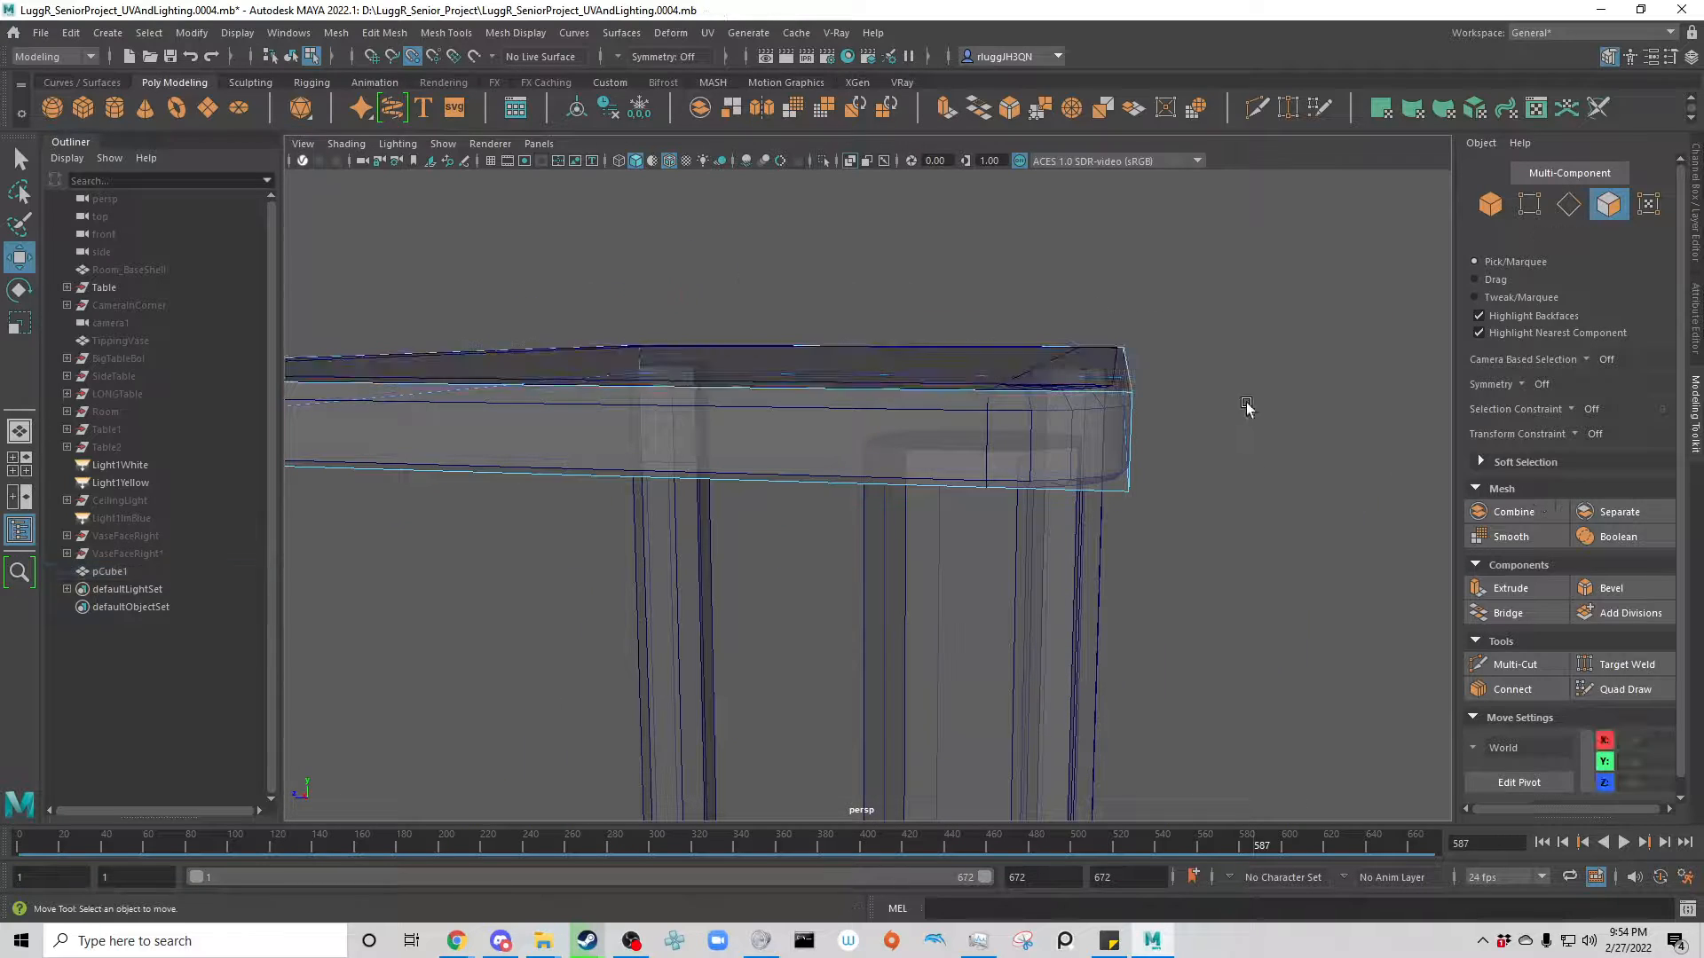
Step: Expand the Table group, hide its TableTop mesh and turn off X-ray display so the cube replaces the tabletop
left_click_drag(1280, 438, 544, 525, "alt")
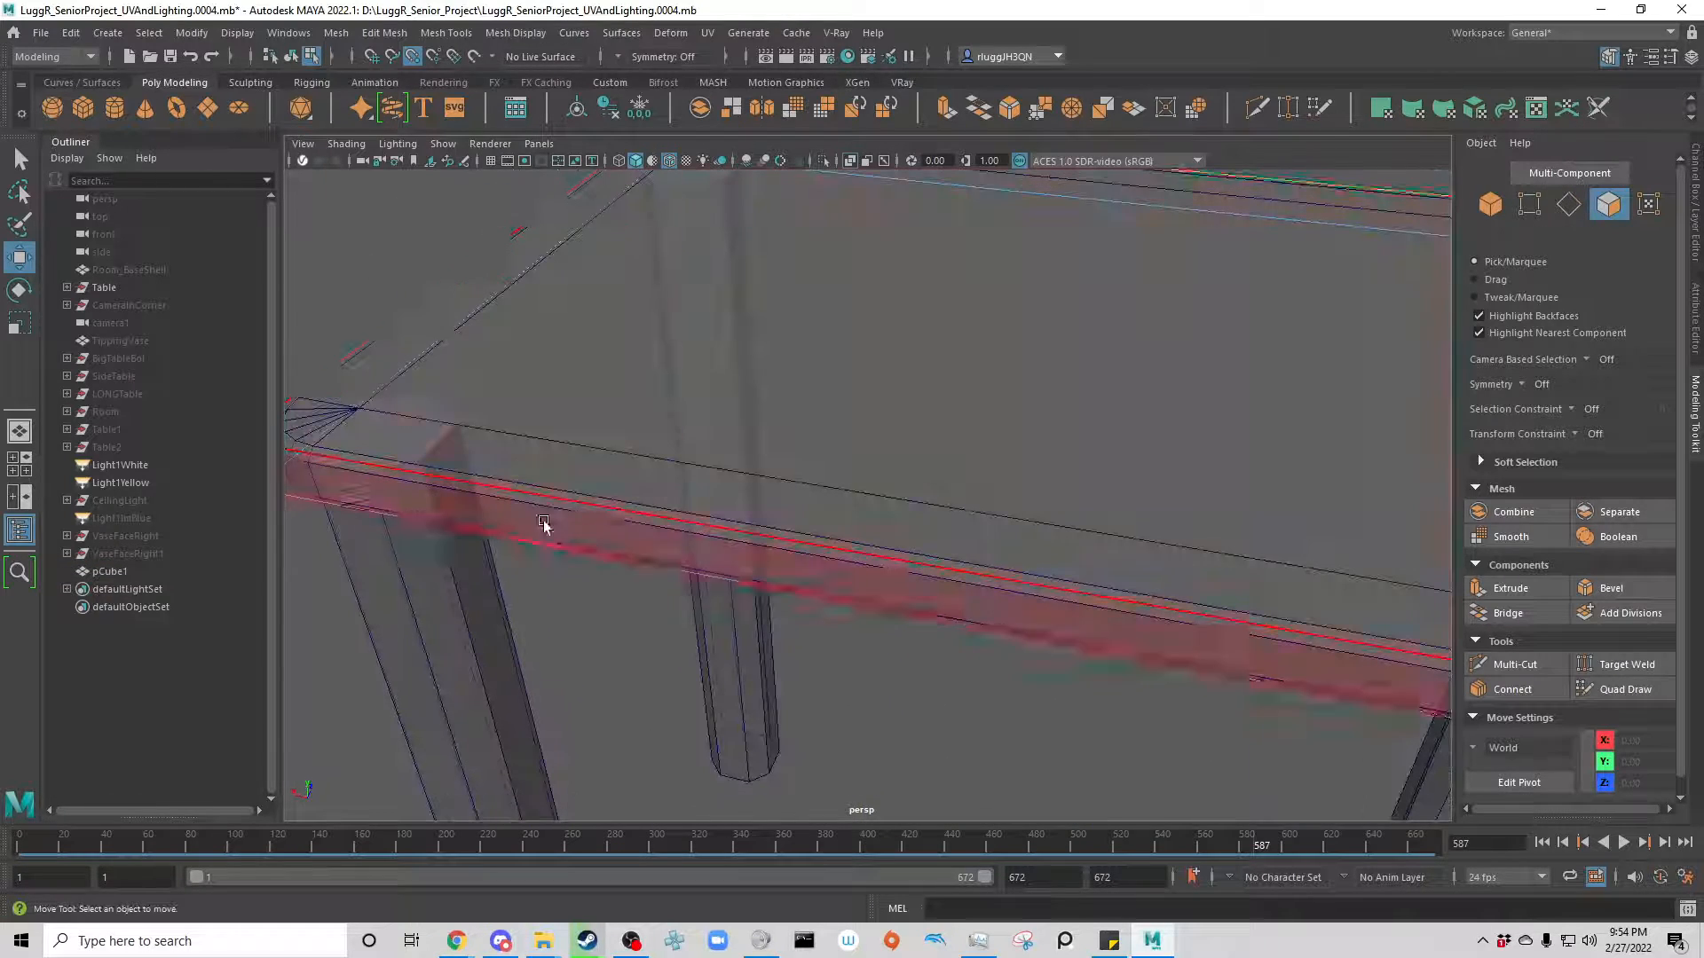
left_click(67, 287)
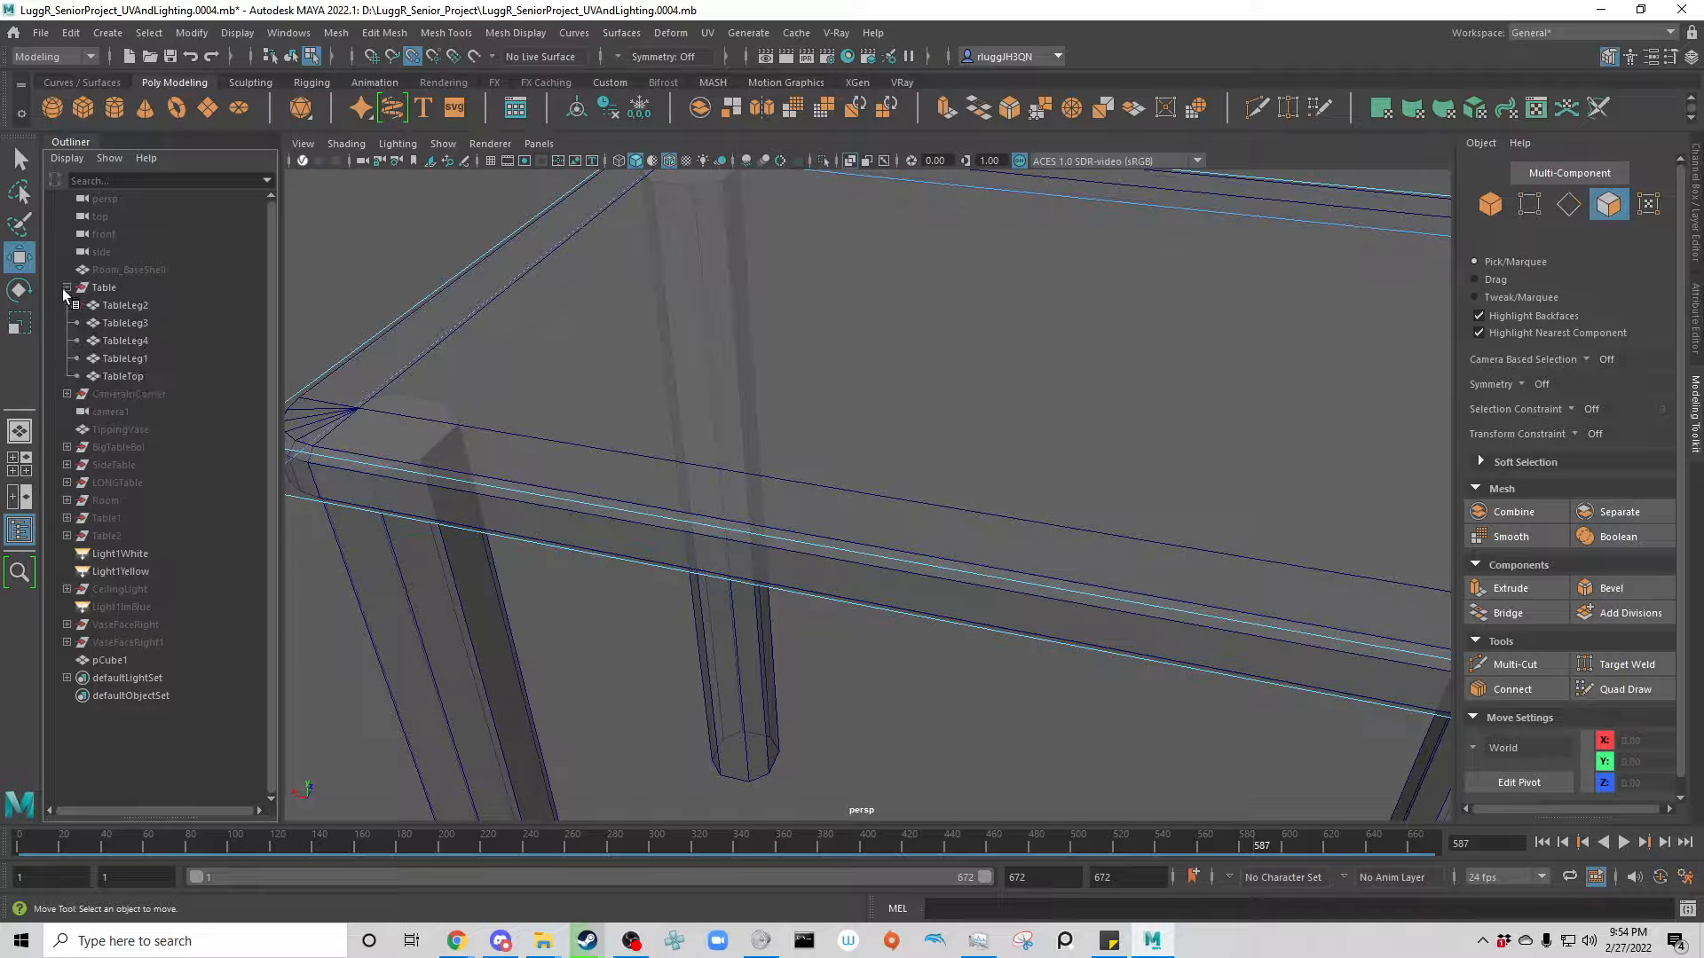
left_click(133, 374)
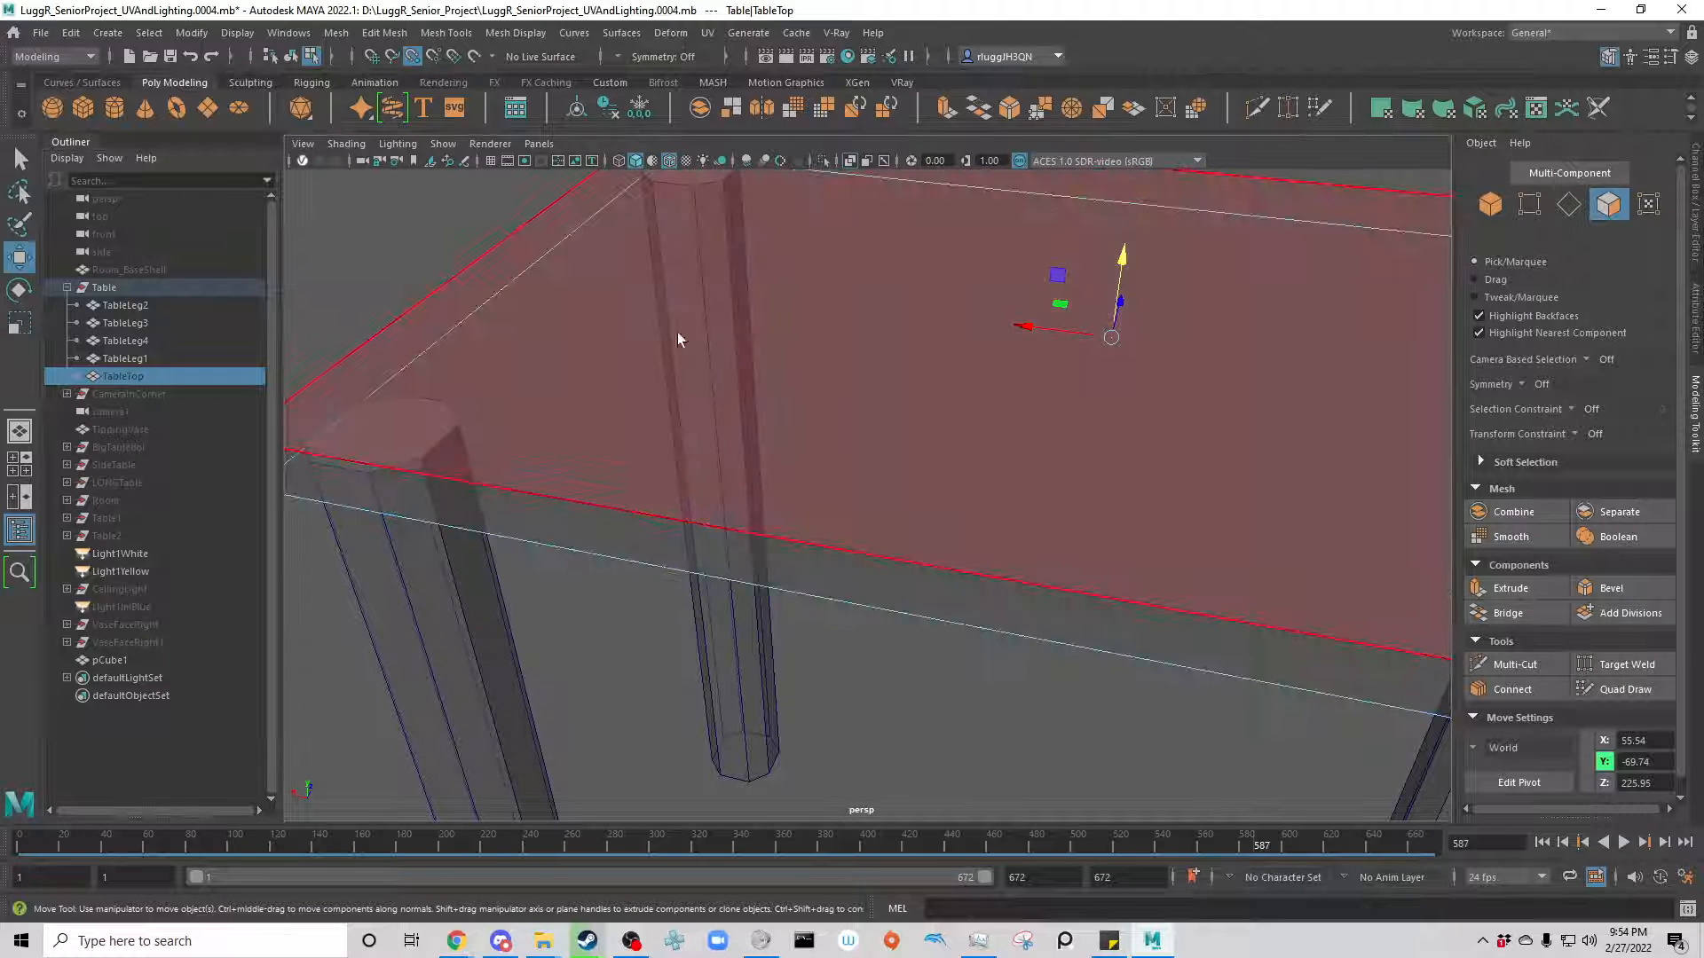
key("f")
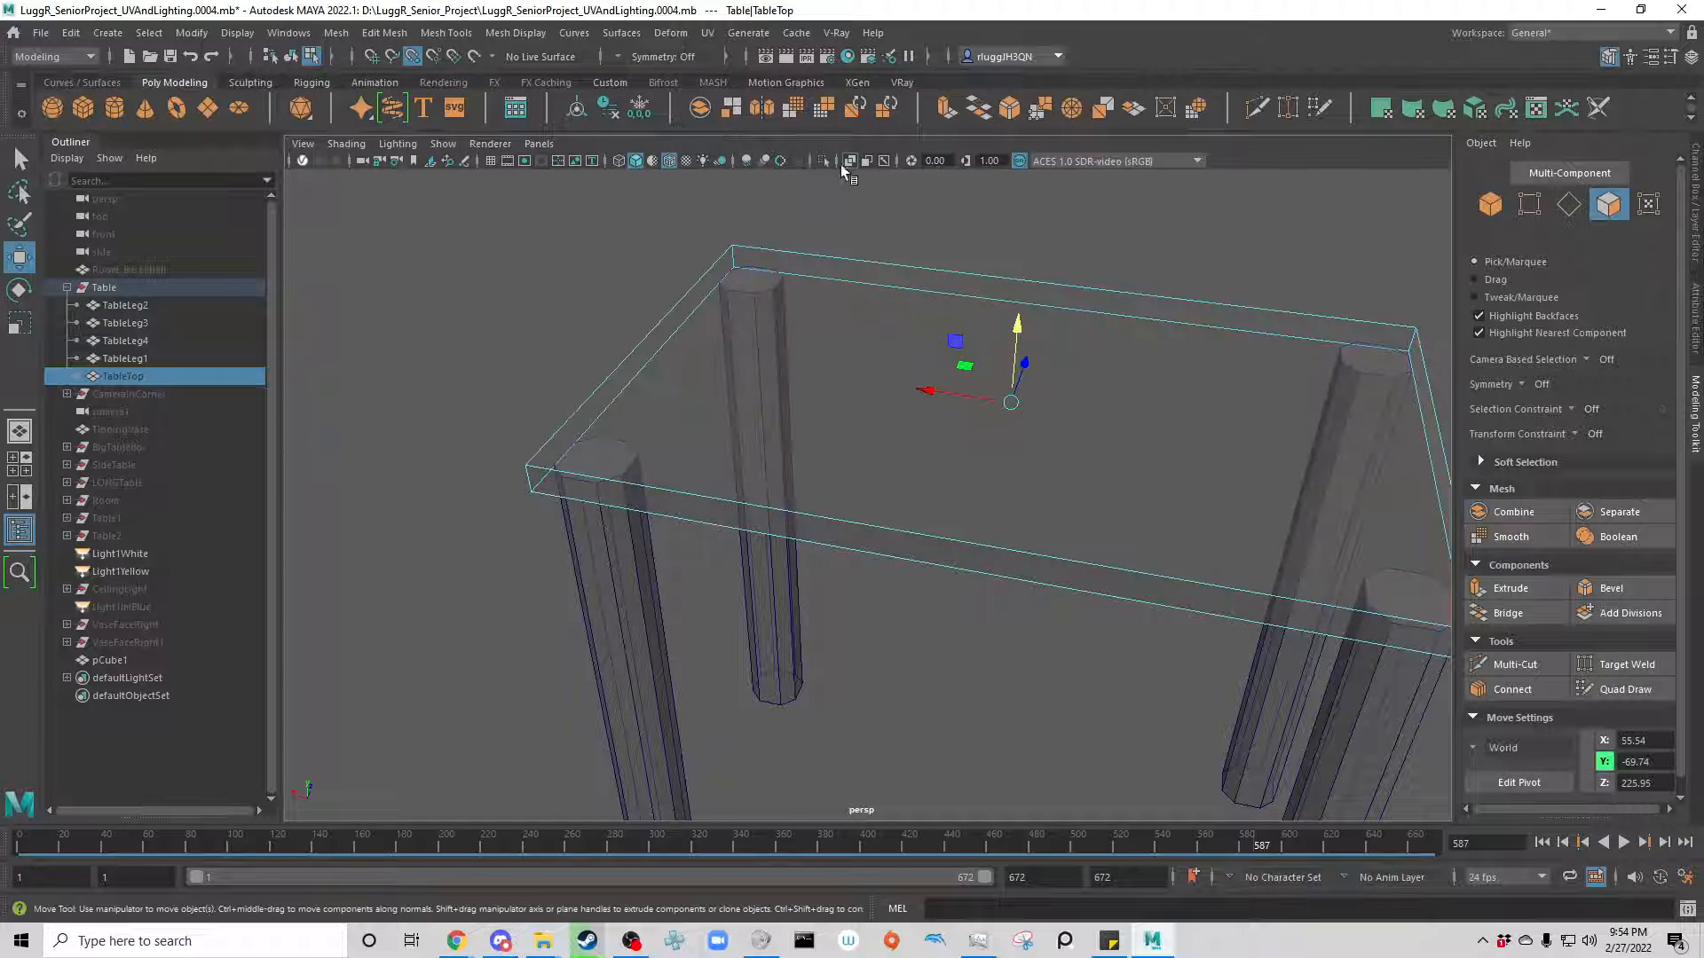
left_click(849, 162)
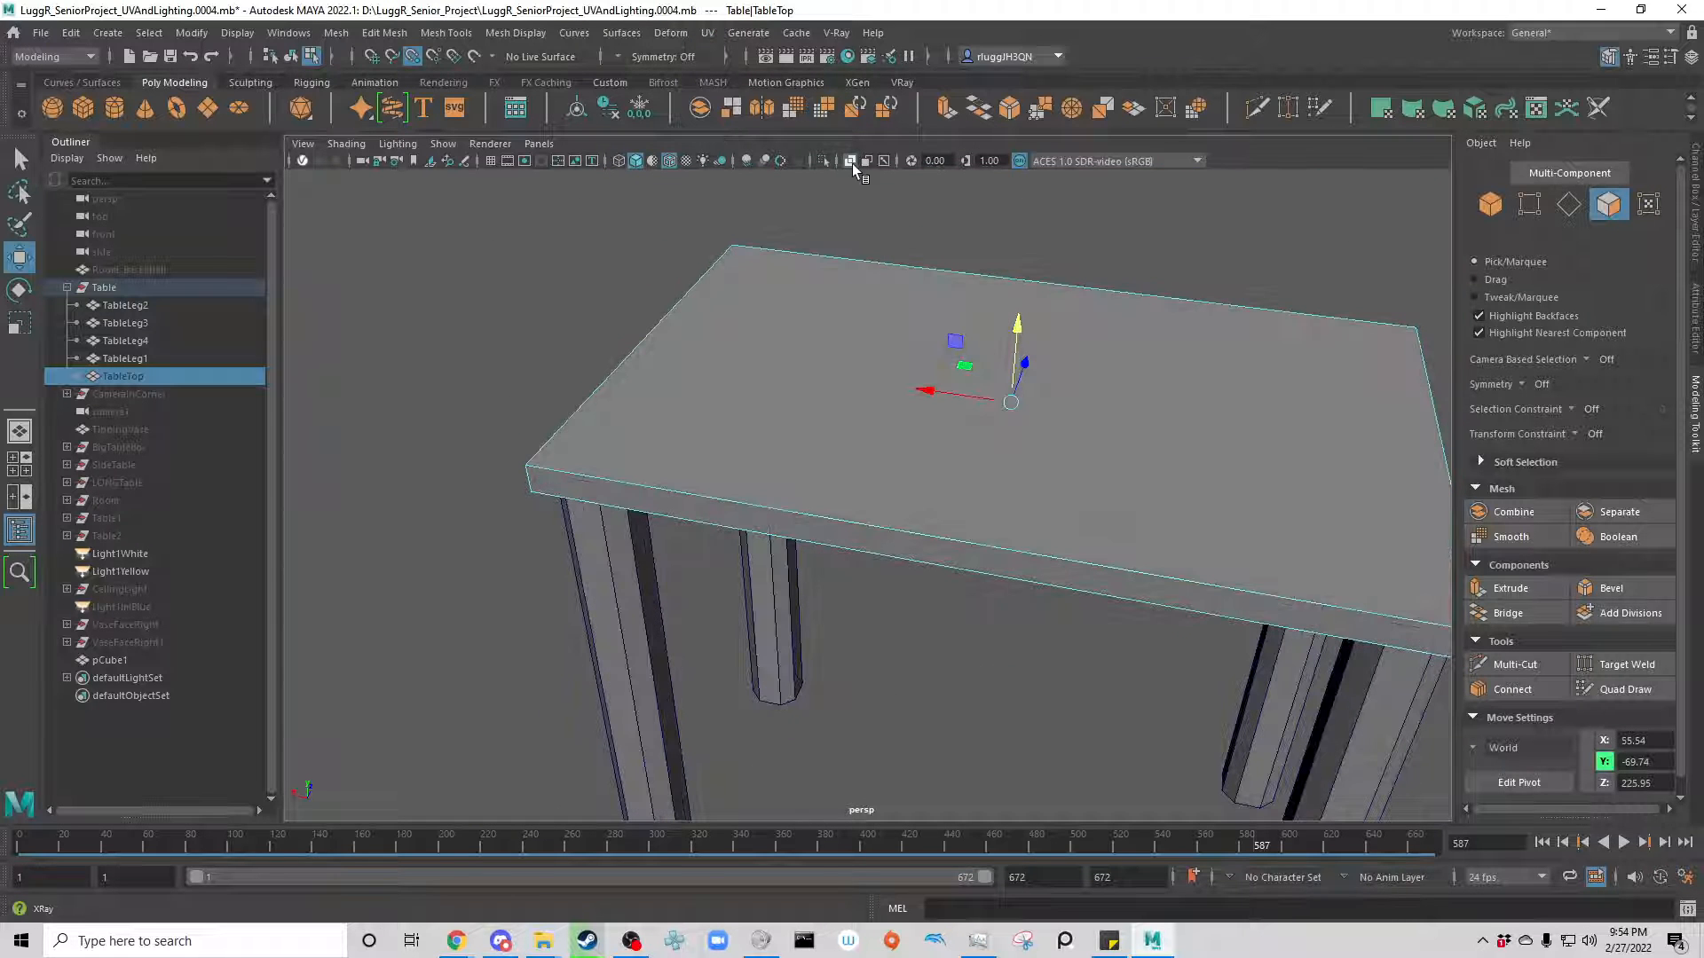
Step: Select the cube's top face and extrude it with the Scale tool, shrinking it along X and Z to inset a border
left_click(864, 314)
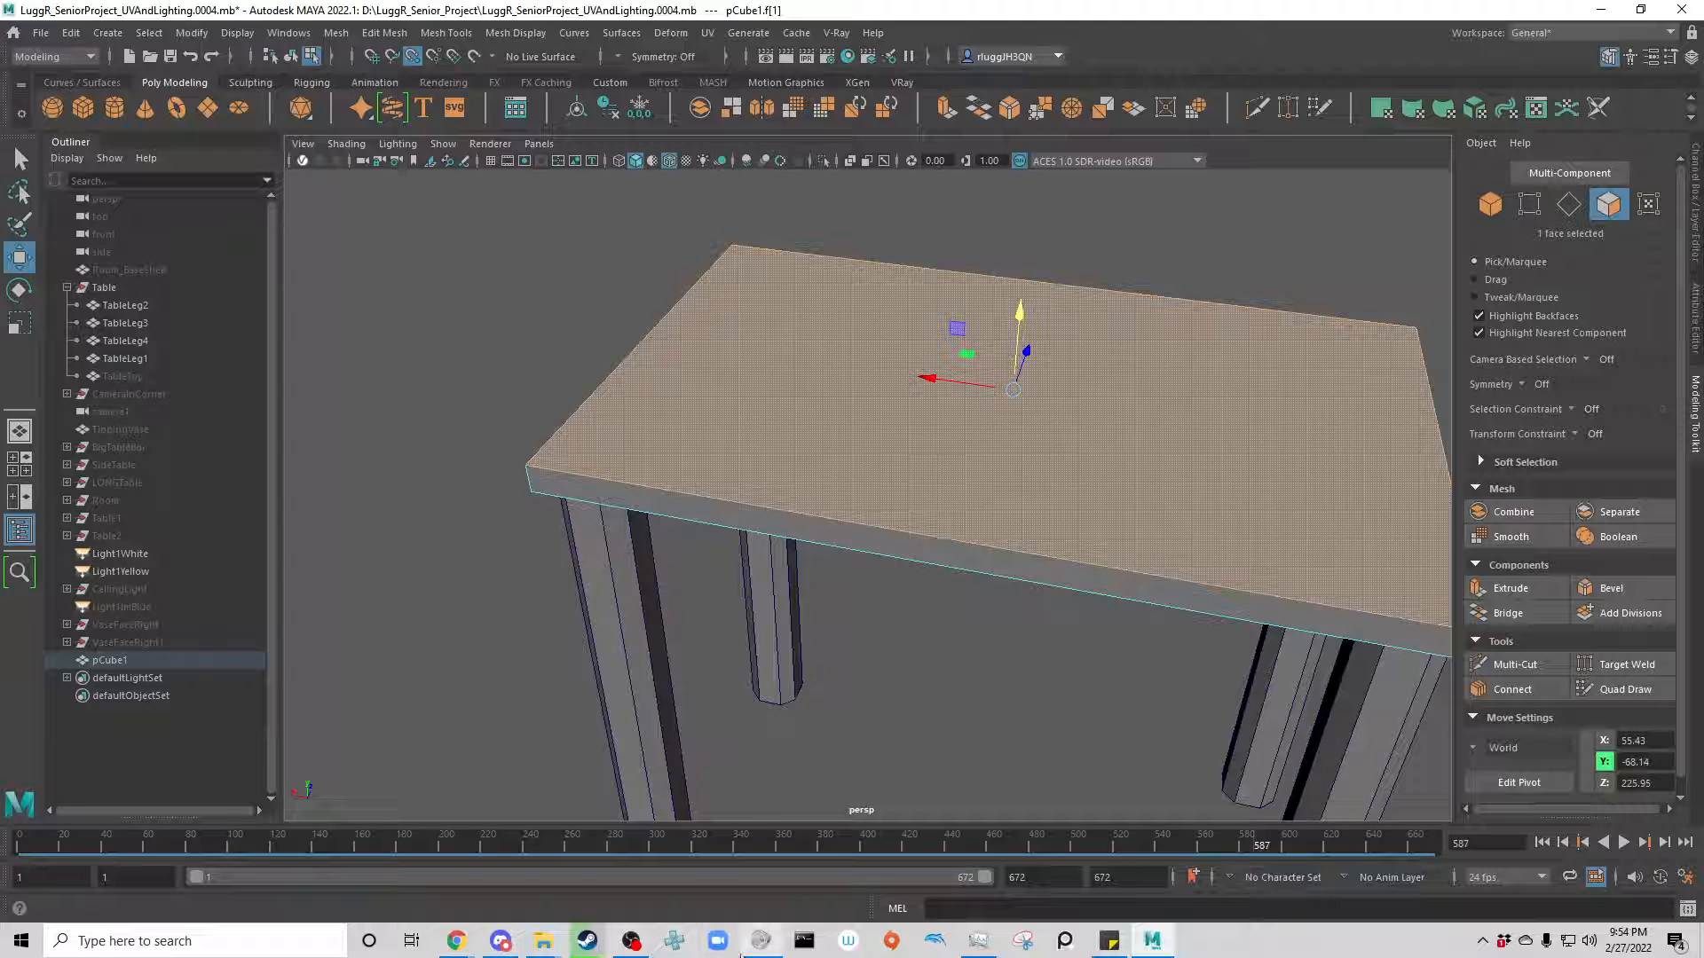
key("r")
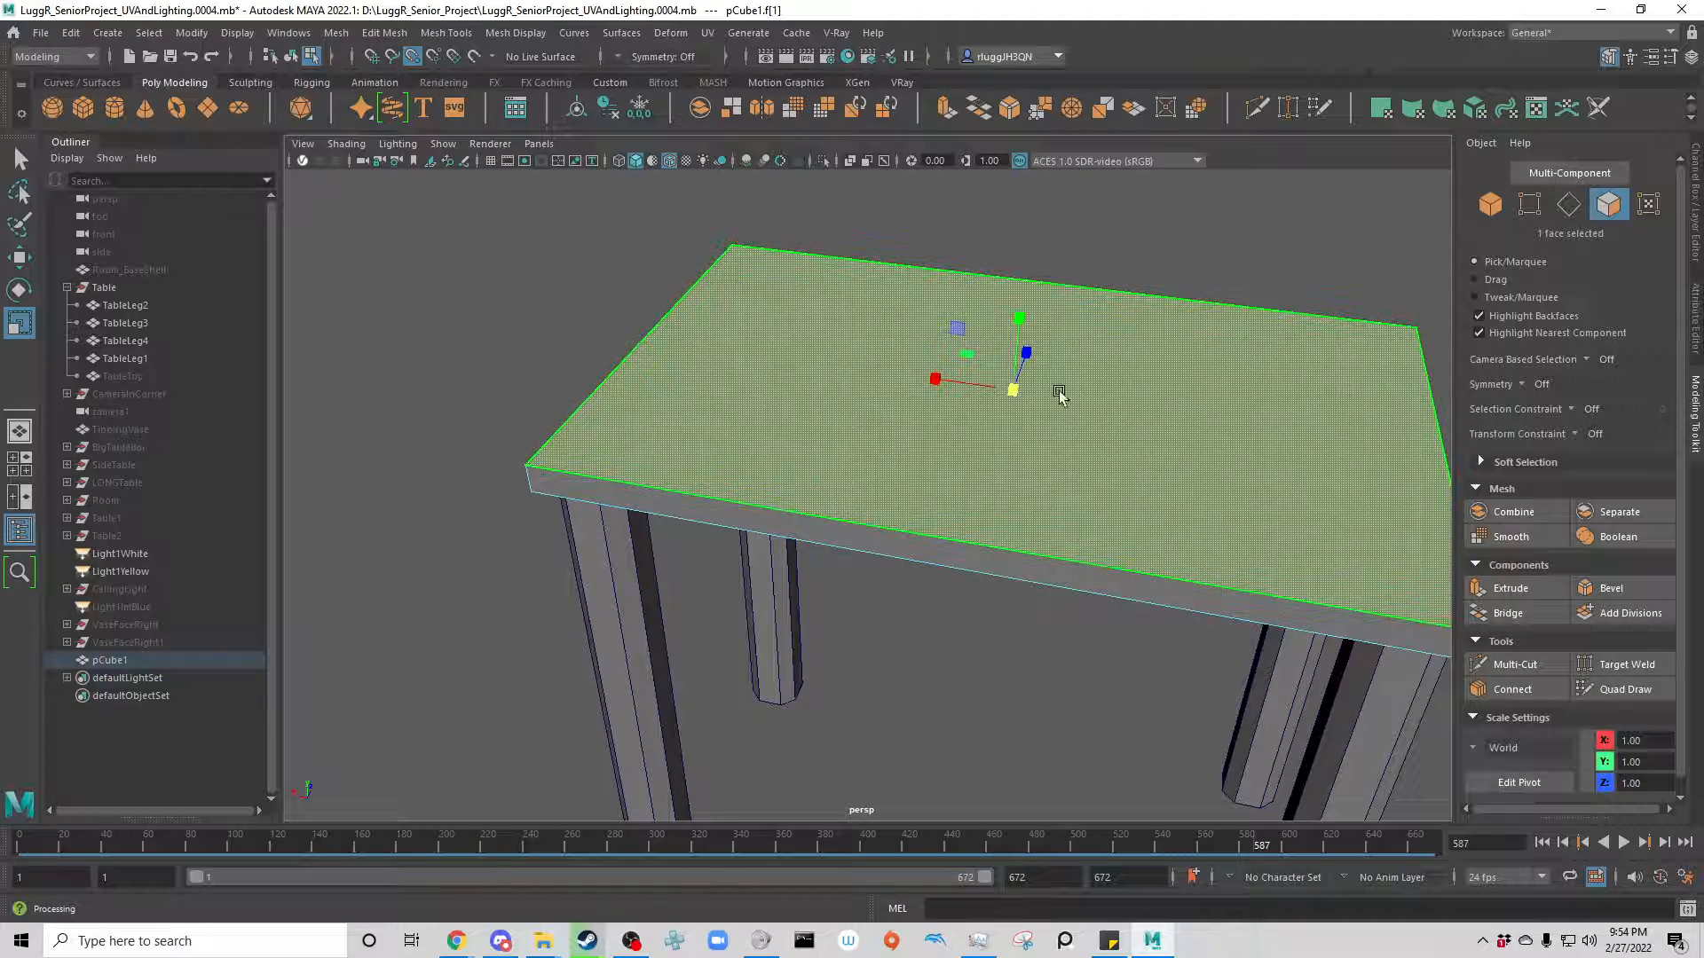
left_click_drag(938, 354, 956, 477, "alt")
scroll(913, 407, "up", 3)
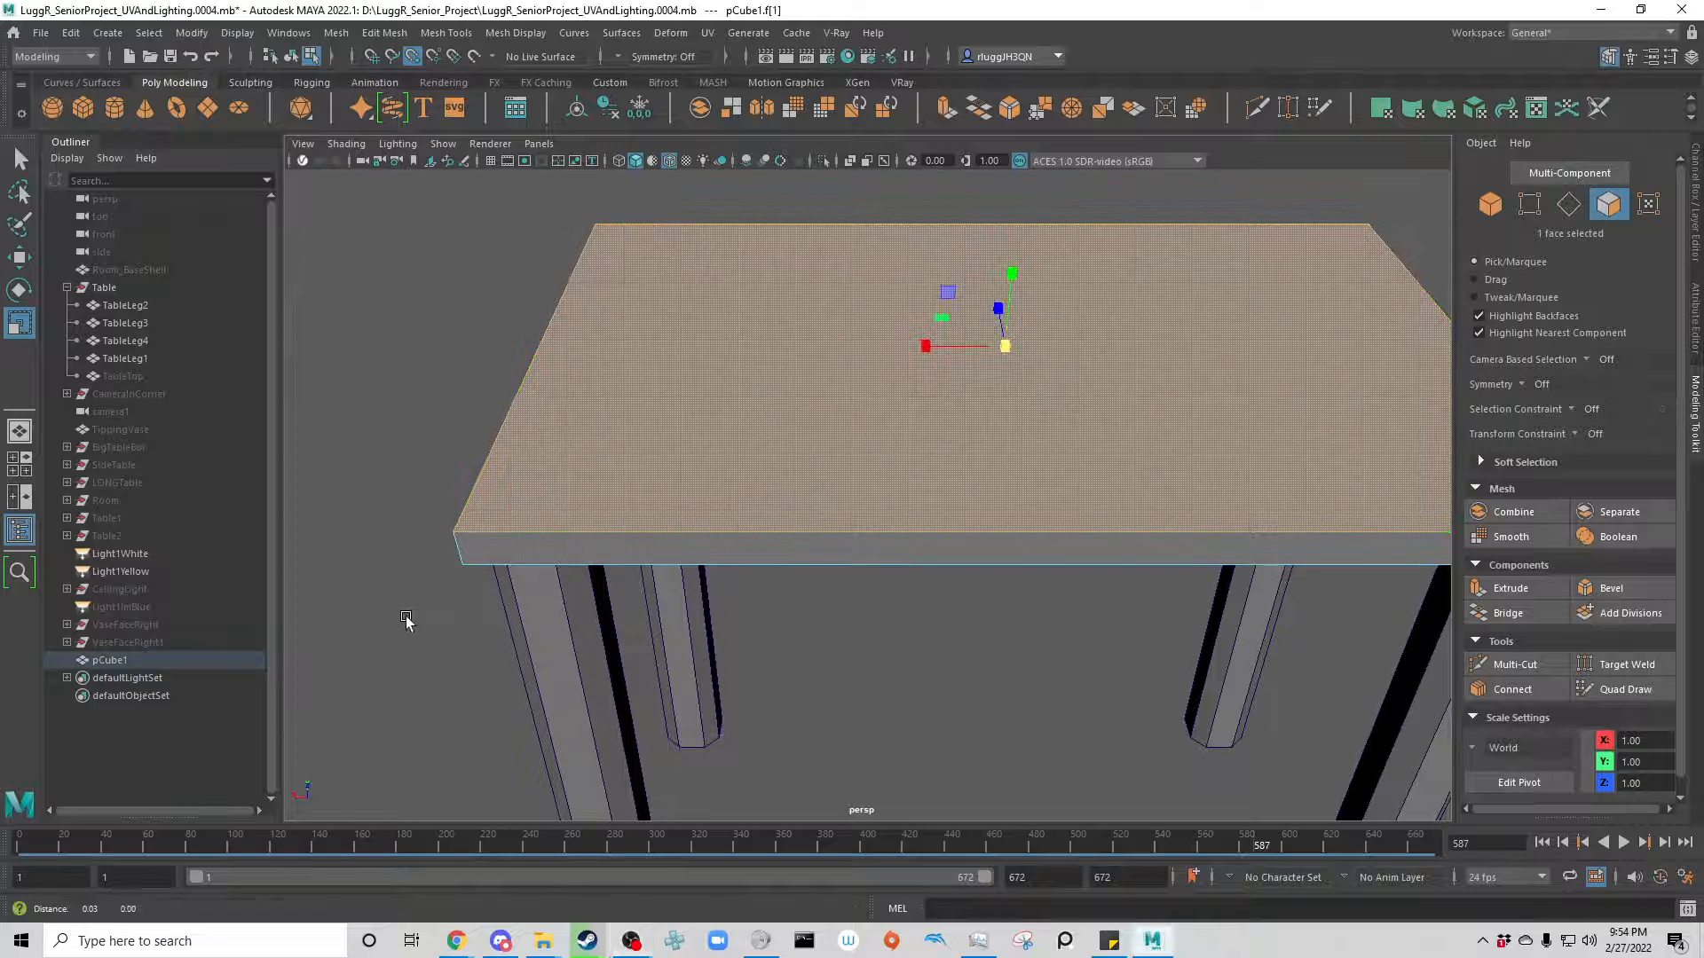
middle_click_drag(407, 618, 278, 714, "alt")
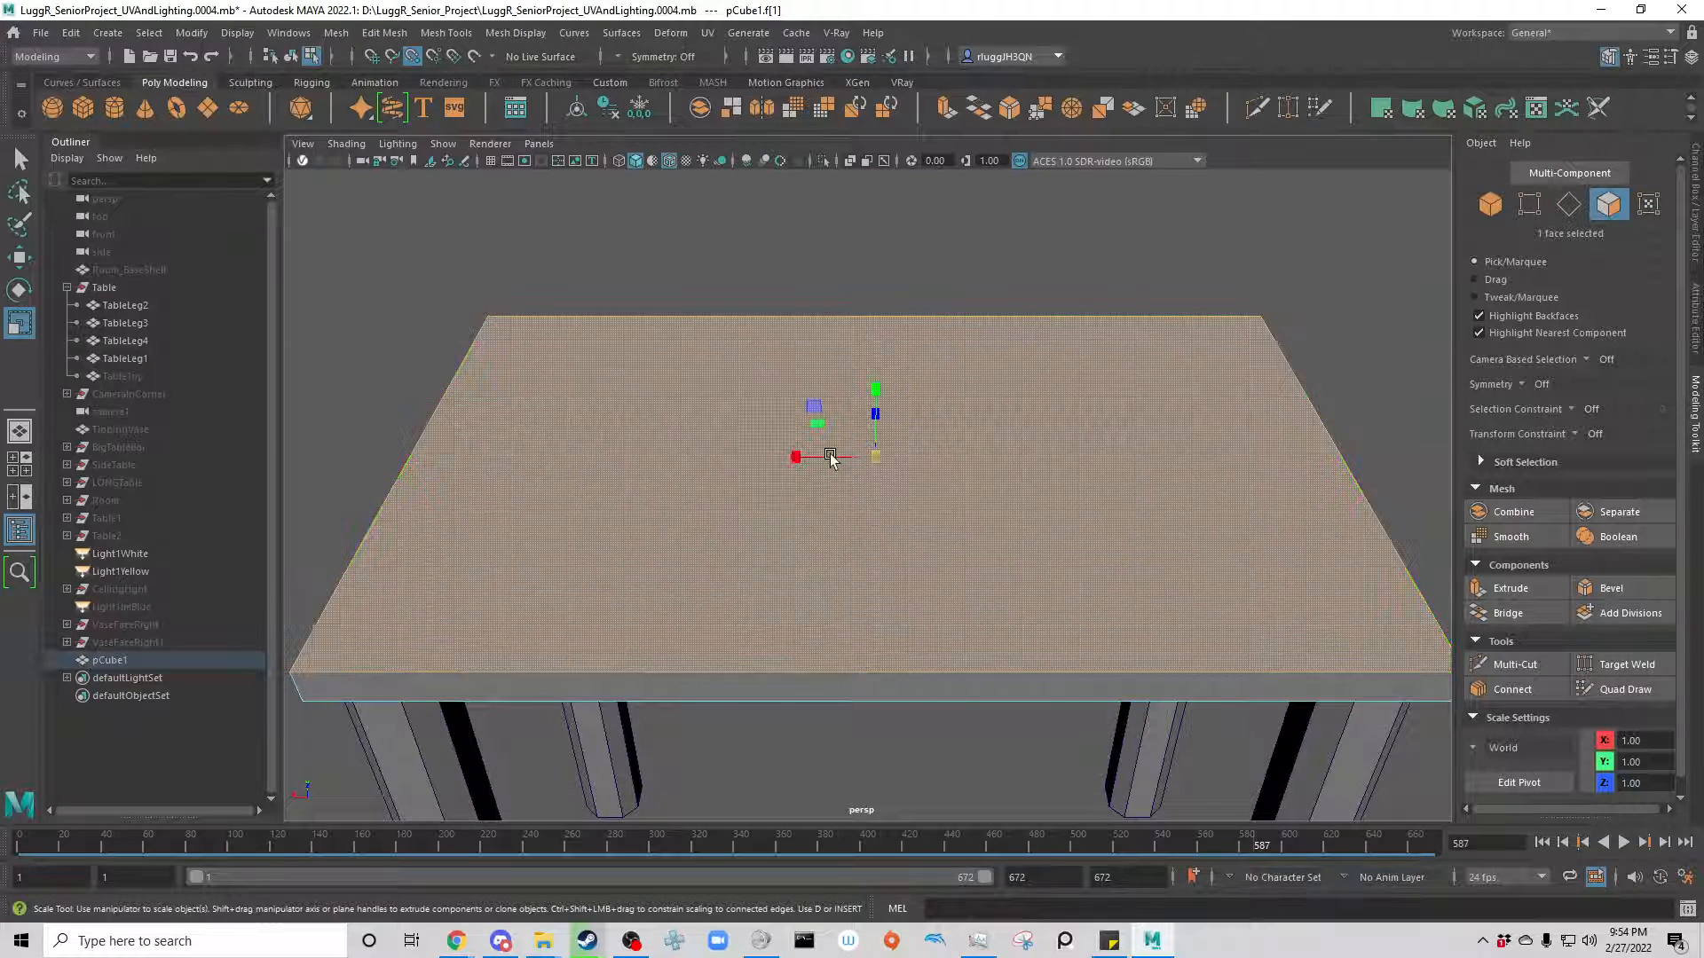
left_click_drag(811, 423, 817, 425)
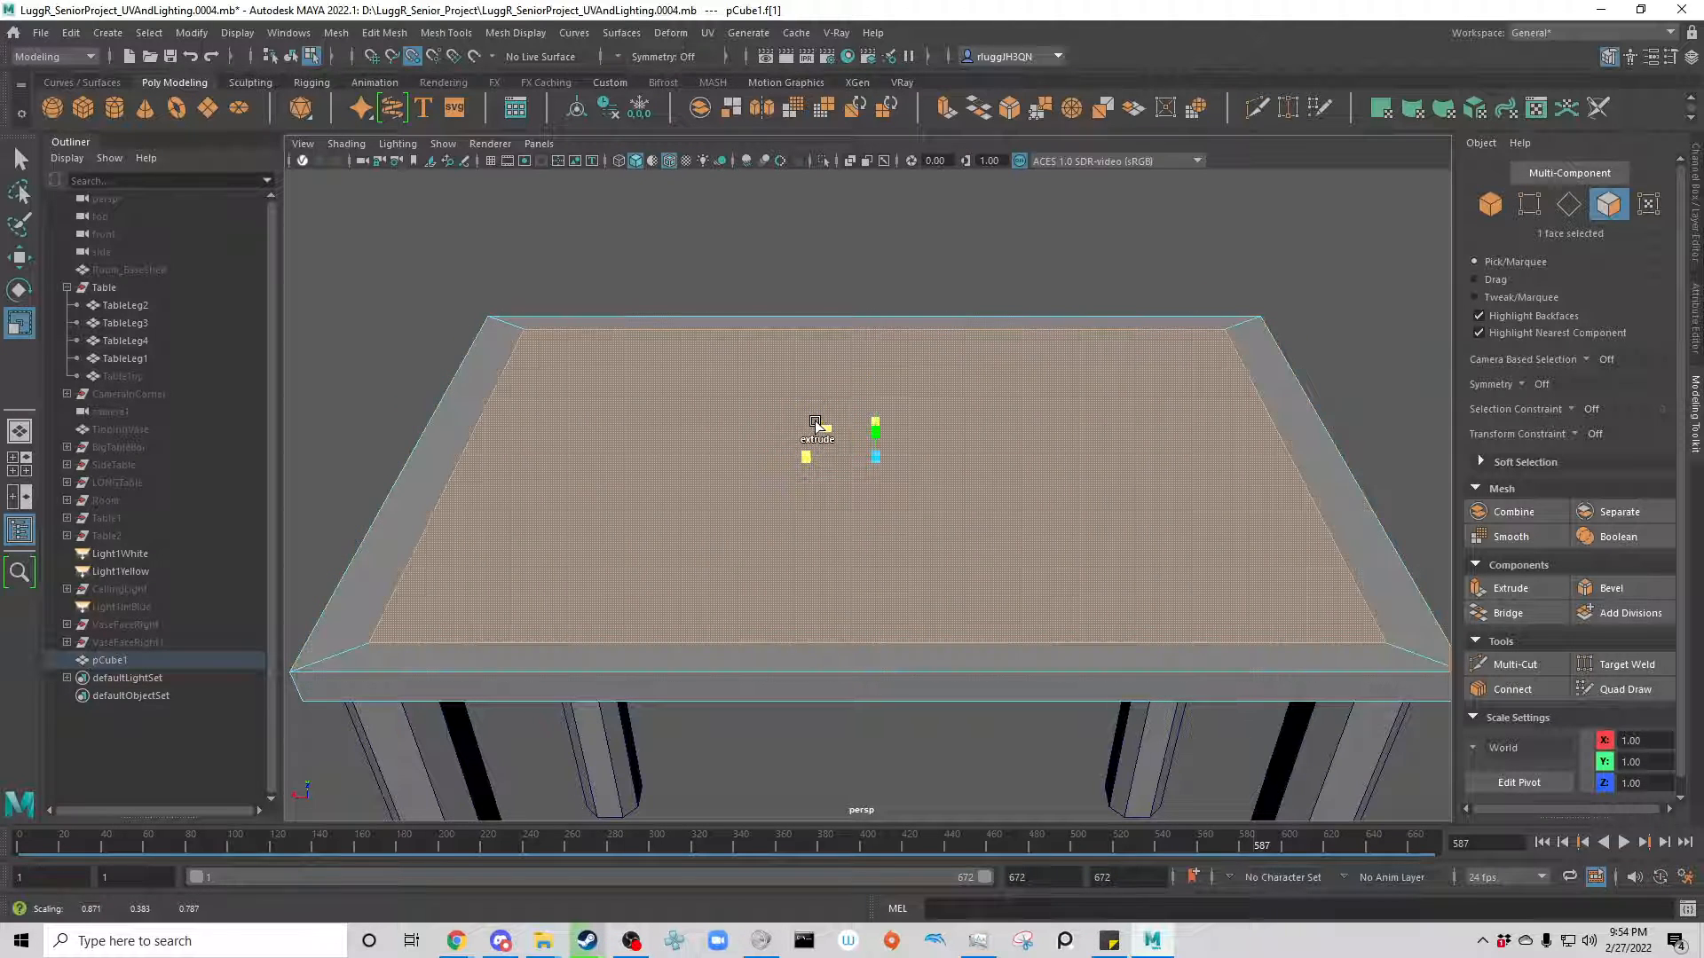
key("ctrl+e")
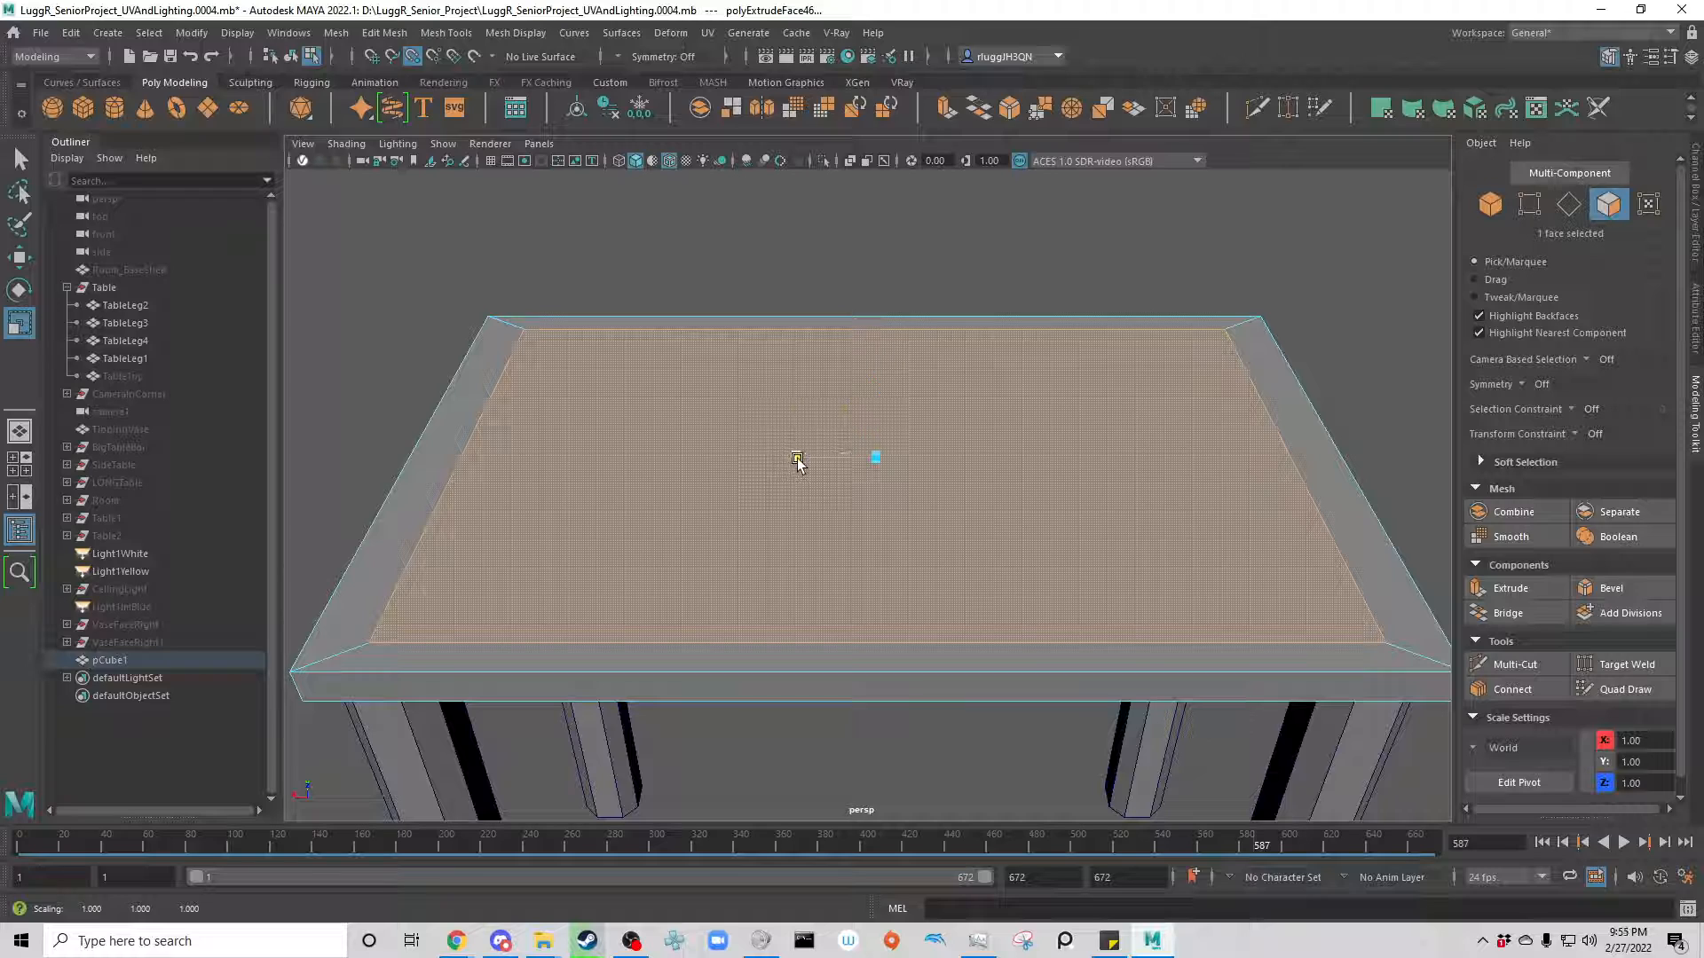
Step: Adjust the inset face's scale along X and Z separately to even out the border width on all four sides
left_click_drag(797, 461, 844, 441)
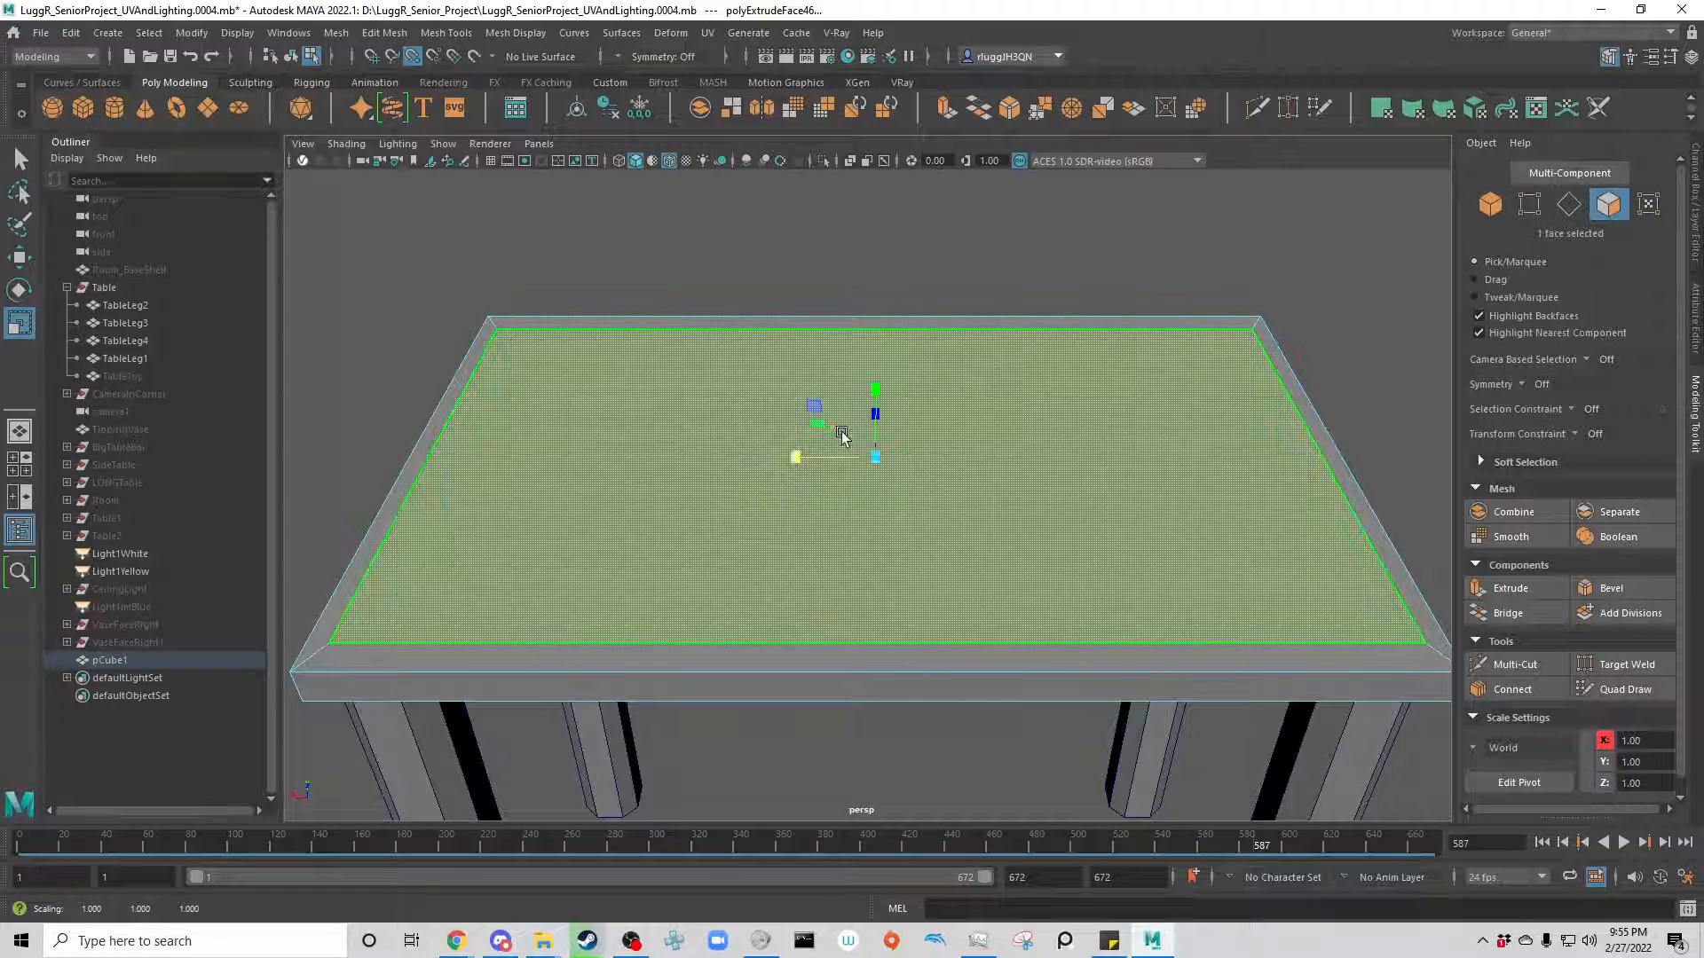
left_click_drag(689, 540, 853, 529, "alt")
left_click_drag(720, 491, 721, 491)
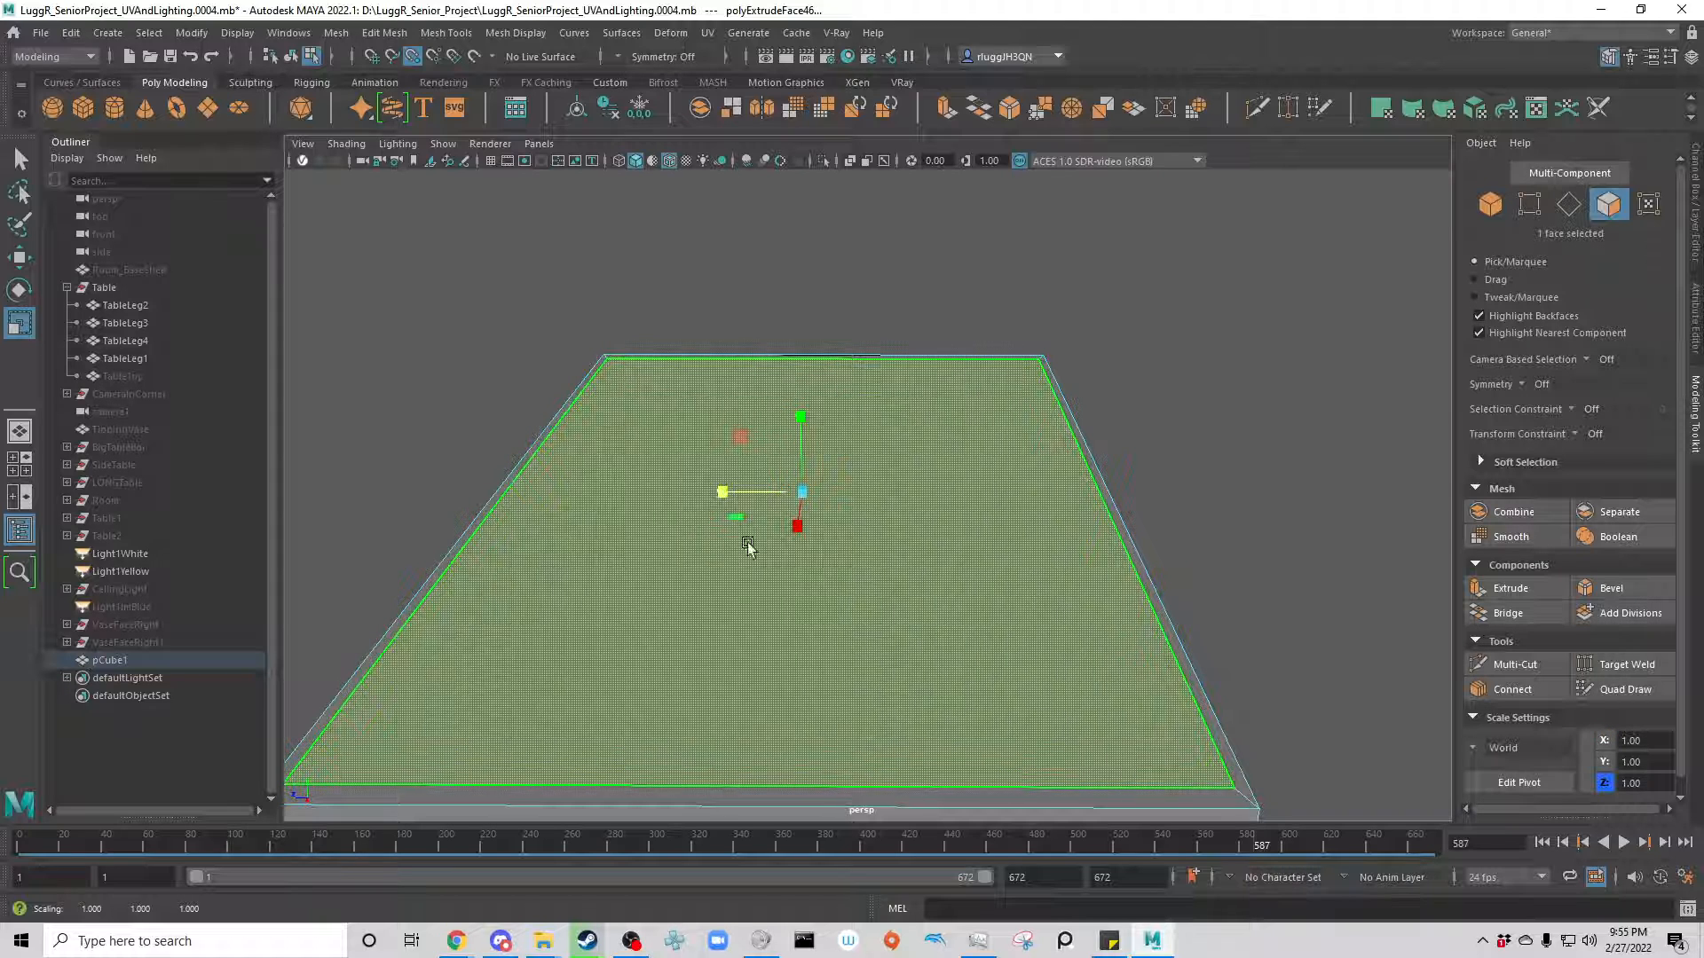
left_click_drag(802, 532, 800, 541)
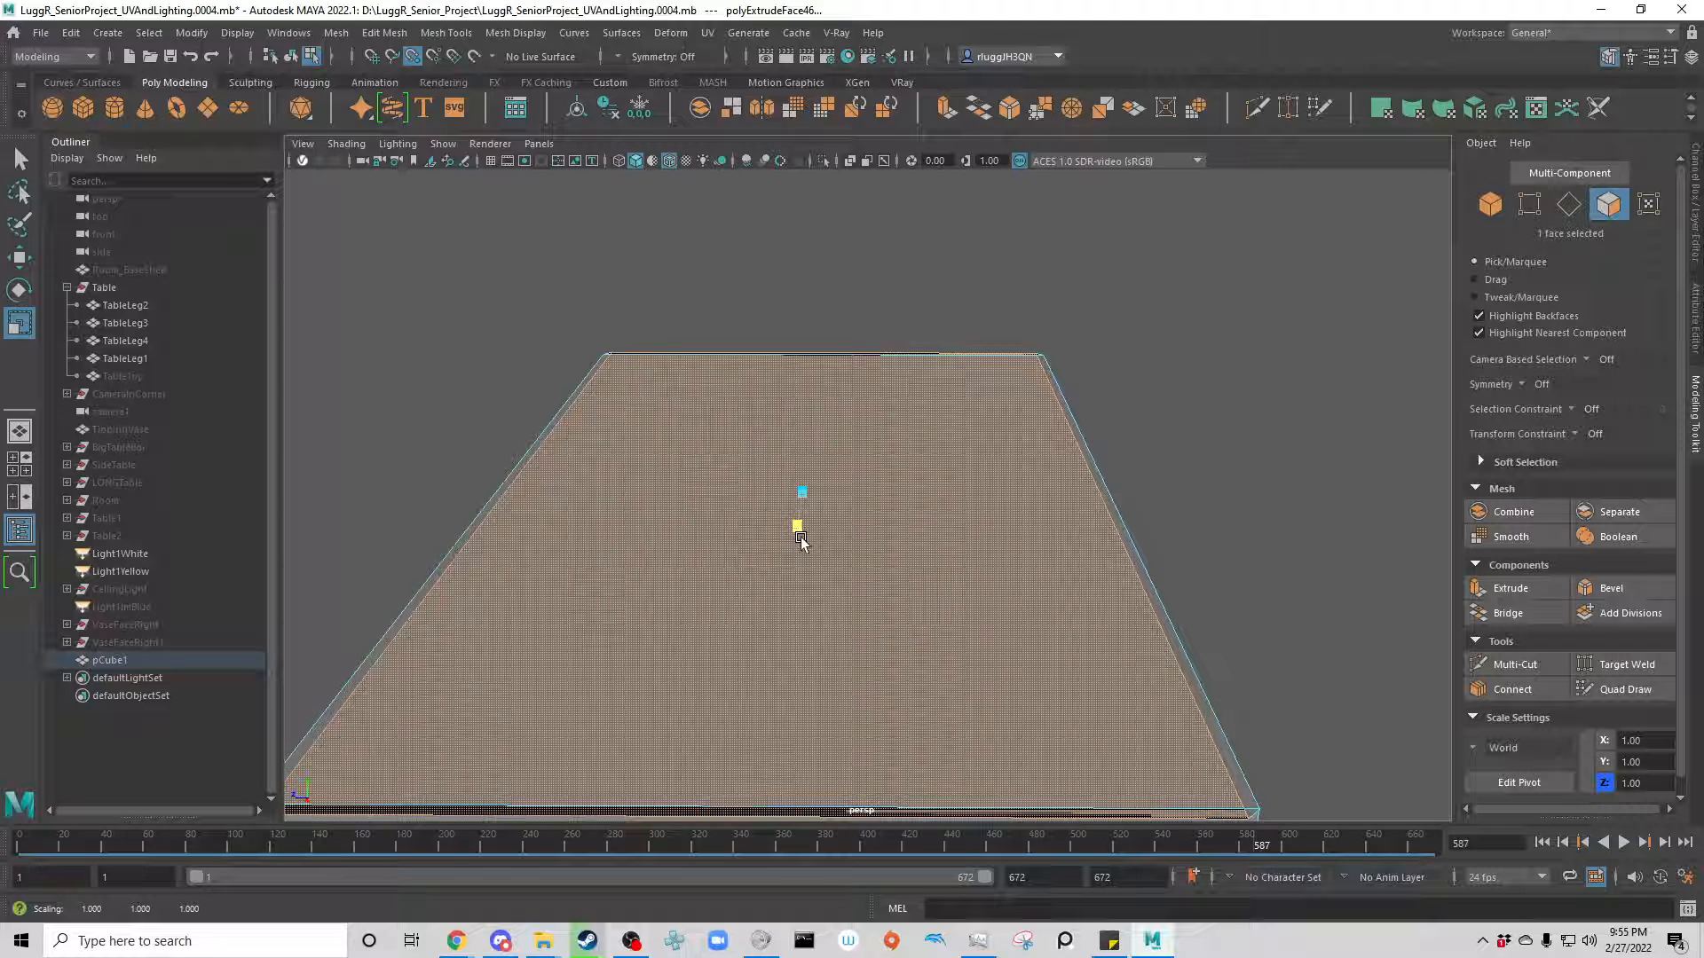
left_click_drag(802, 541, 806, 531)
left_click_drag(780, 799, 688, 799, "alt")
left_click_drag(796, 435, 795, 435)
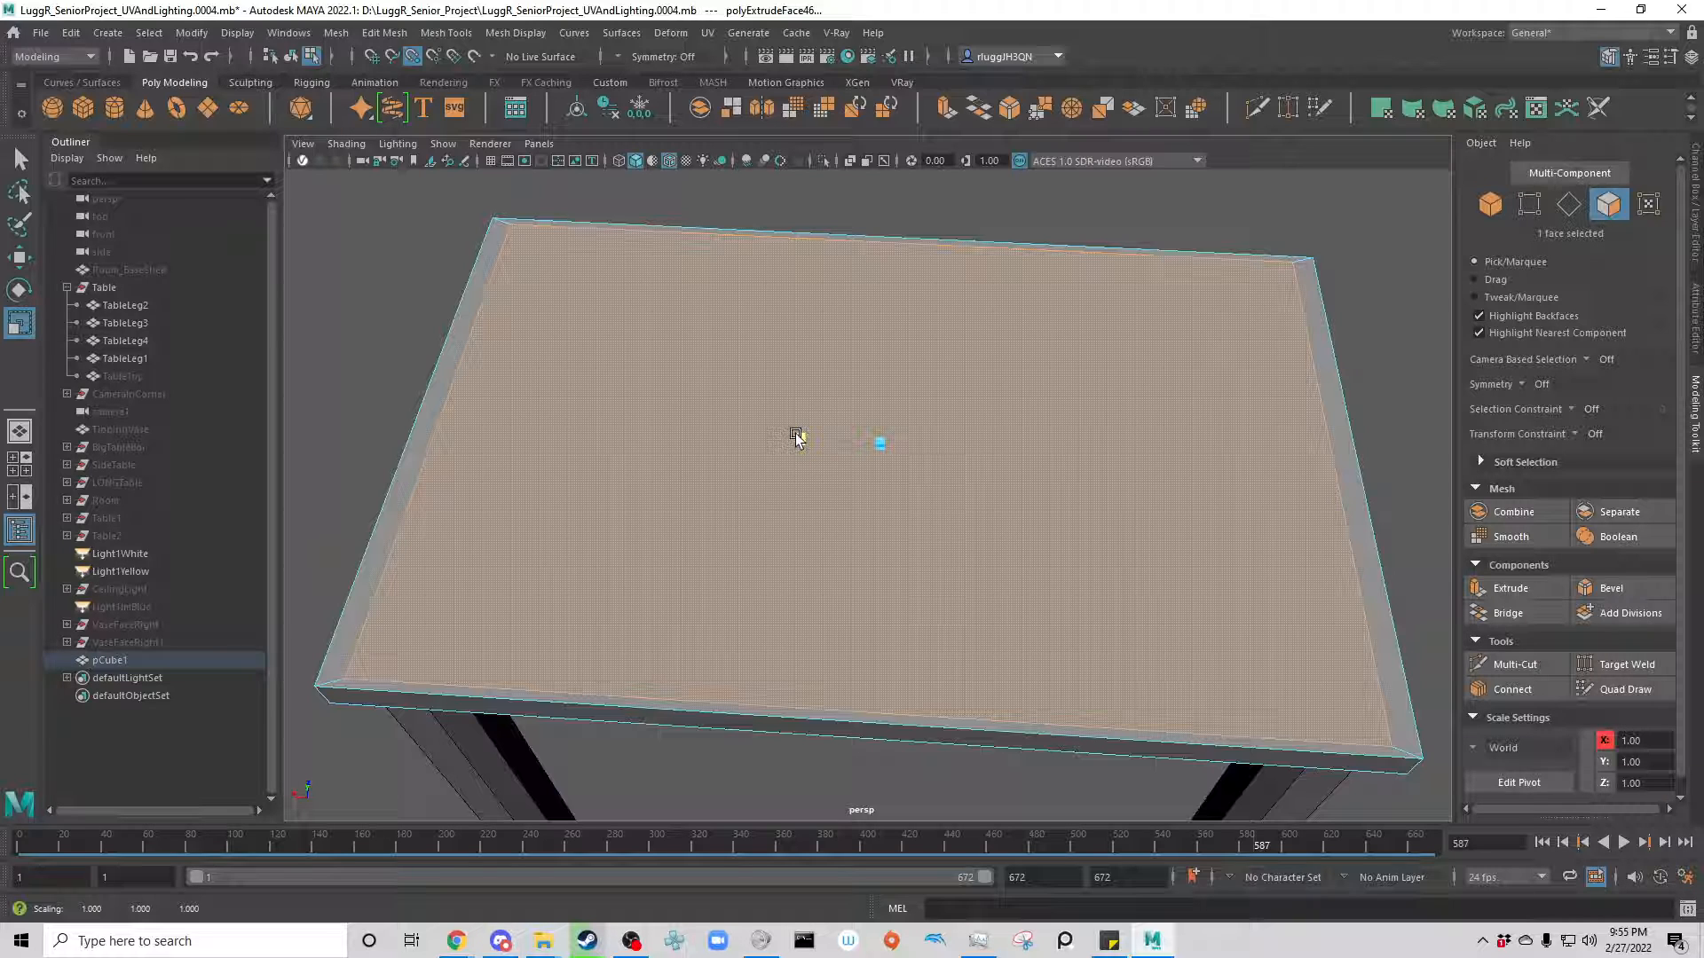
left_click_drag(795, 435, 796, 436)
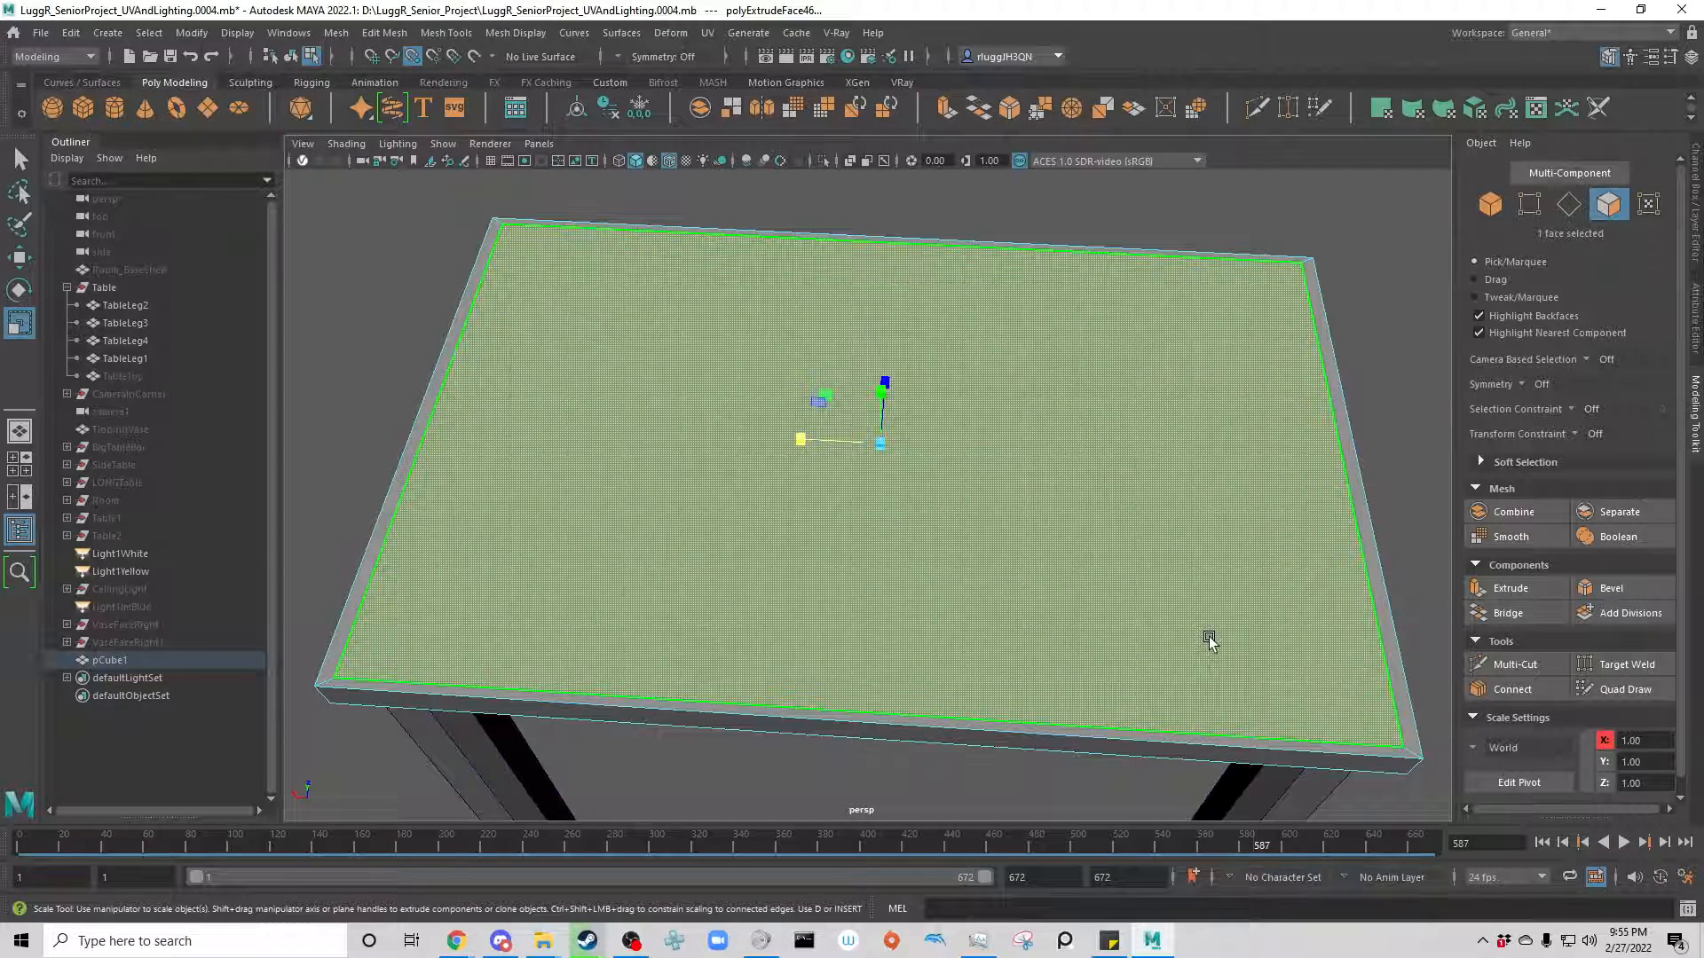
Step: Try extruding the inset face downward to Y -70.20 with the Move tool, and undo it
key("w")
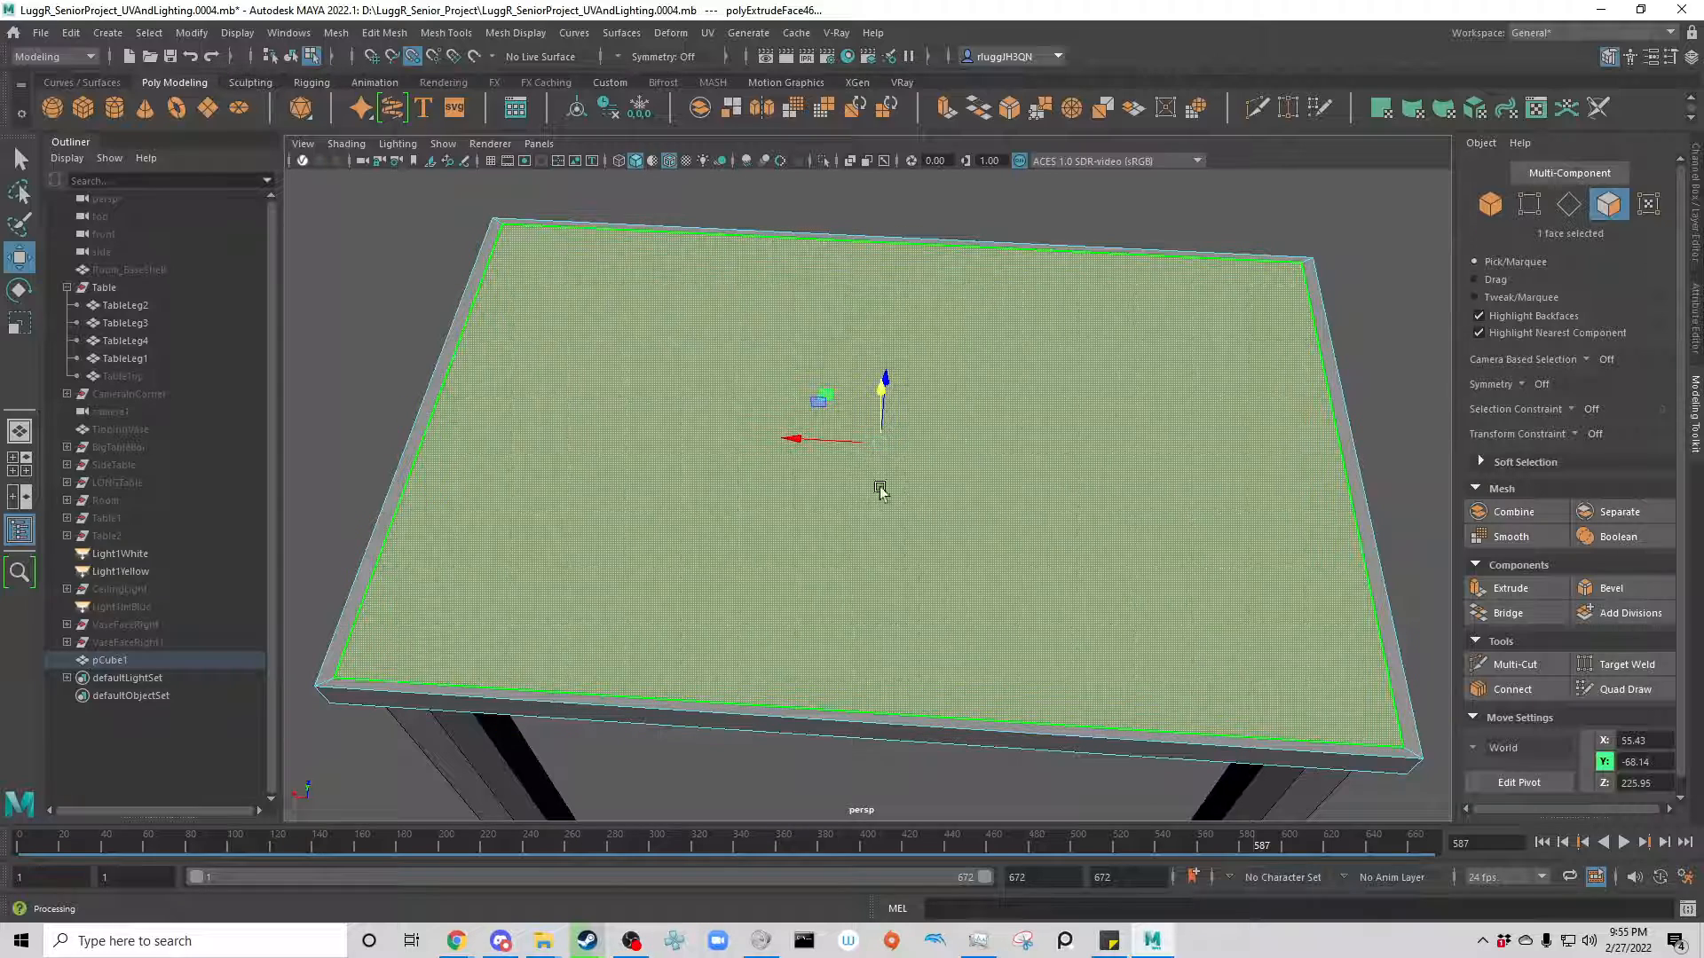
left_click_drag(799, 787, 706, 715, "alt")
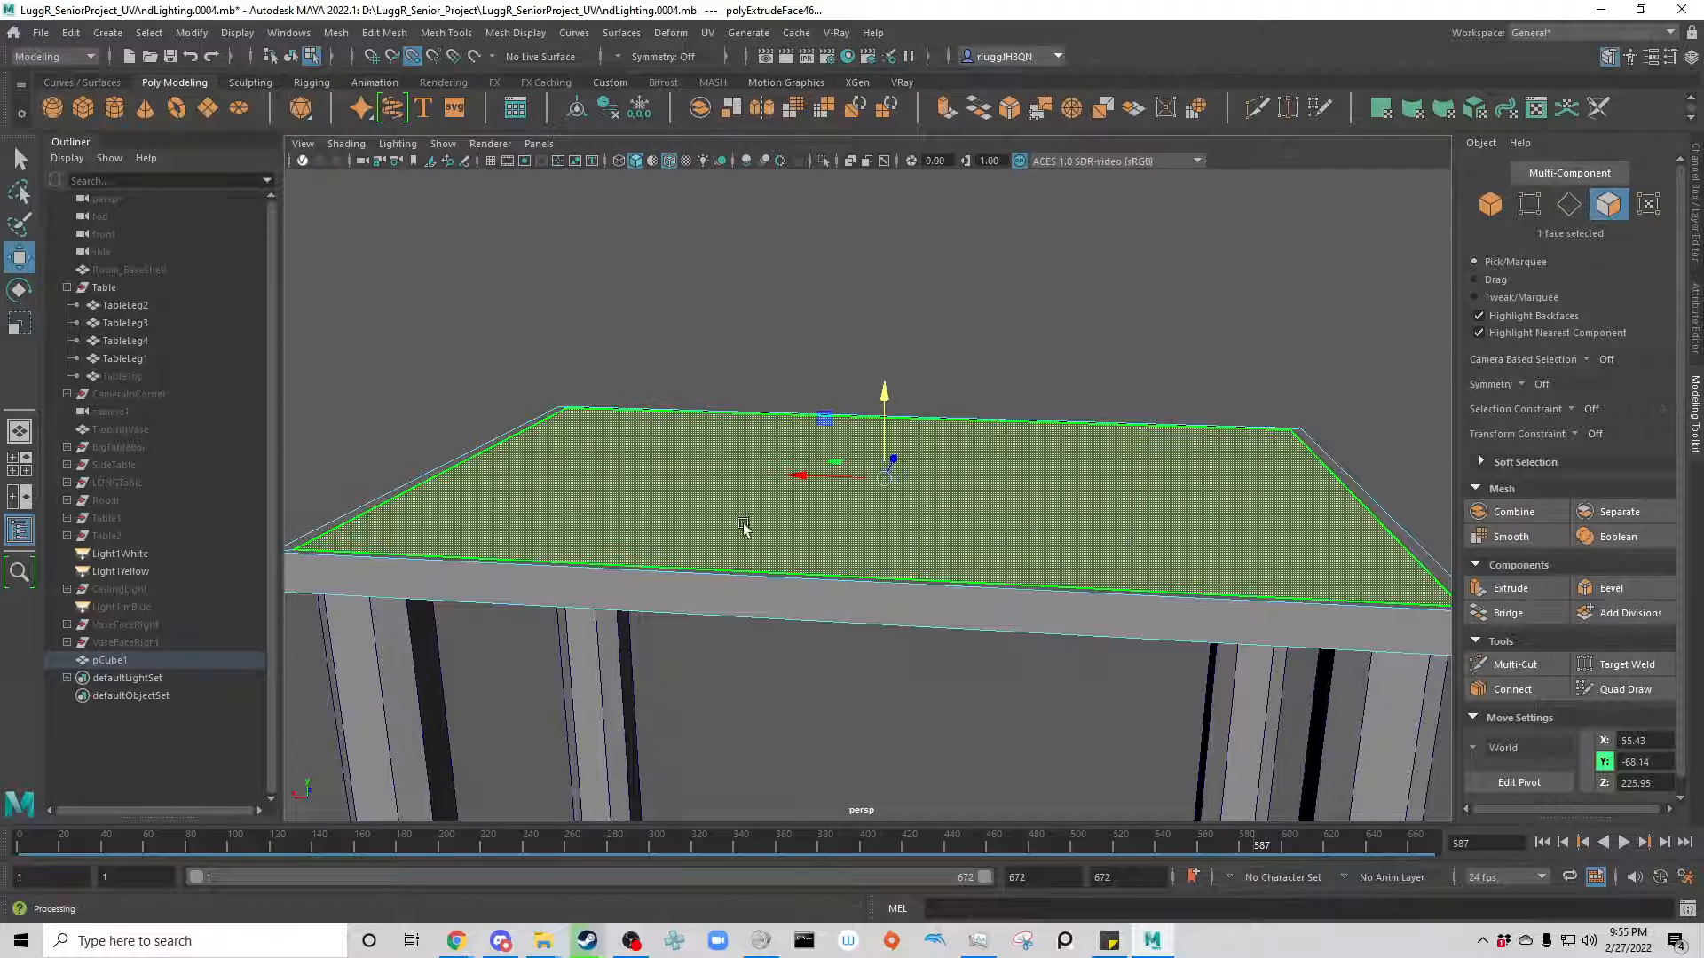
left_click_drag(836, 711, 854, 765, "alt")
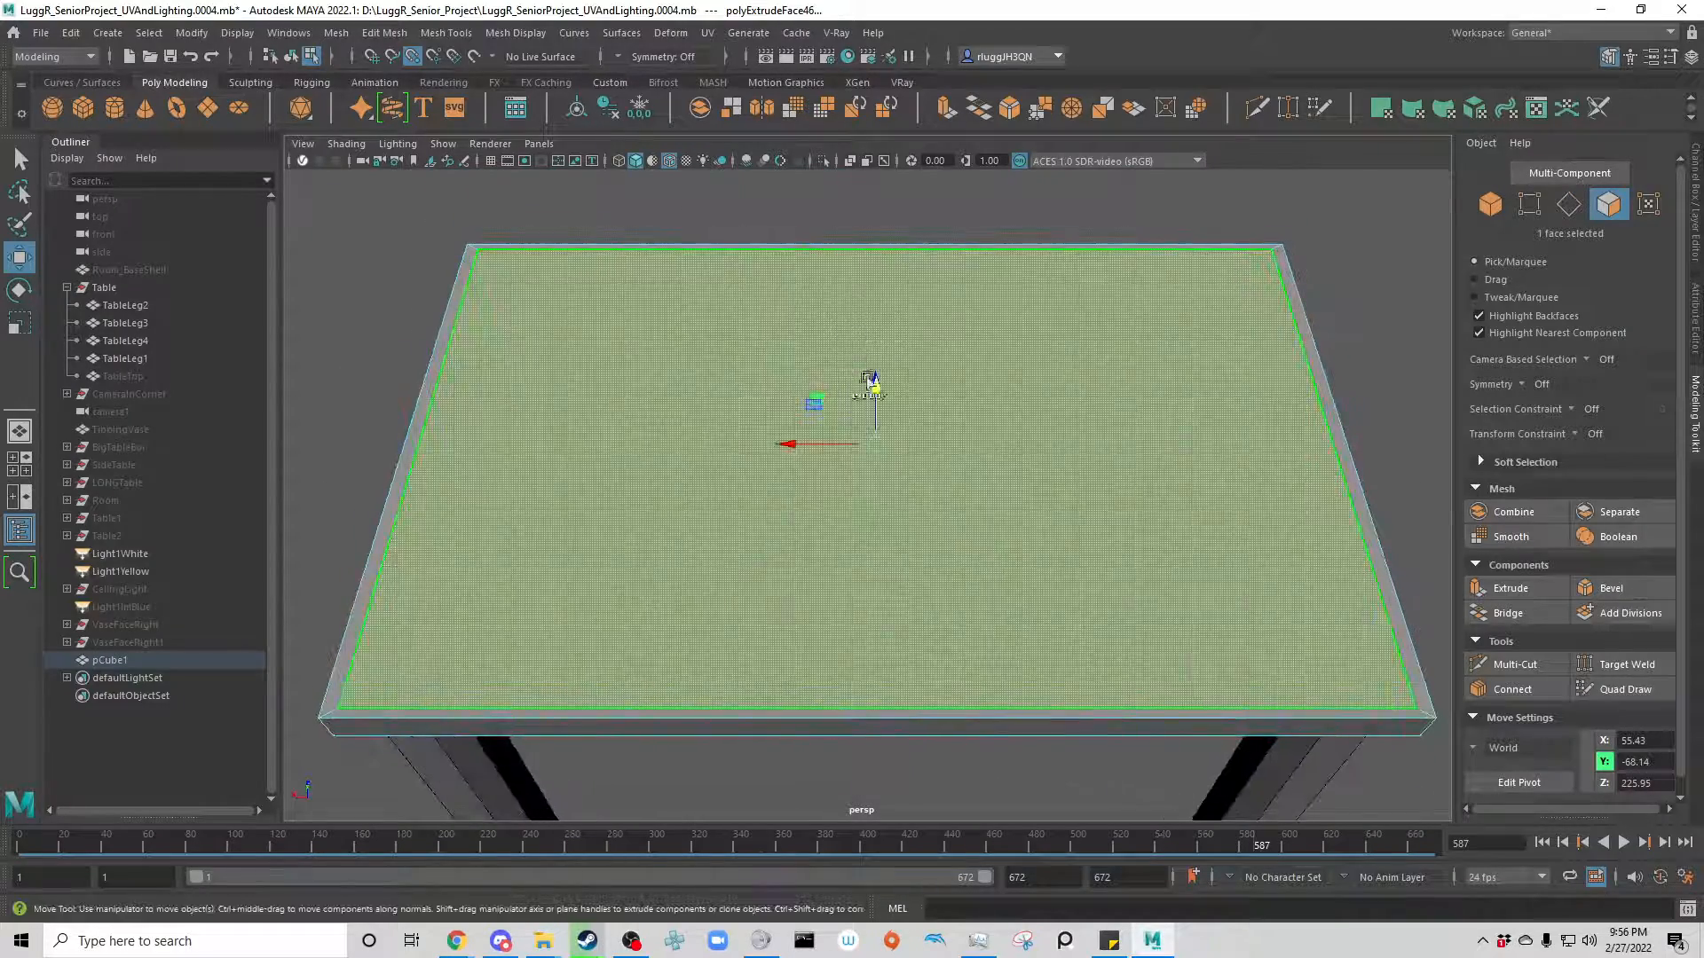
left_click_drag(875, 384, 877, 369, "shift")
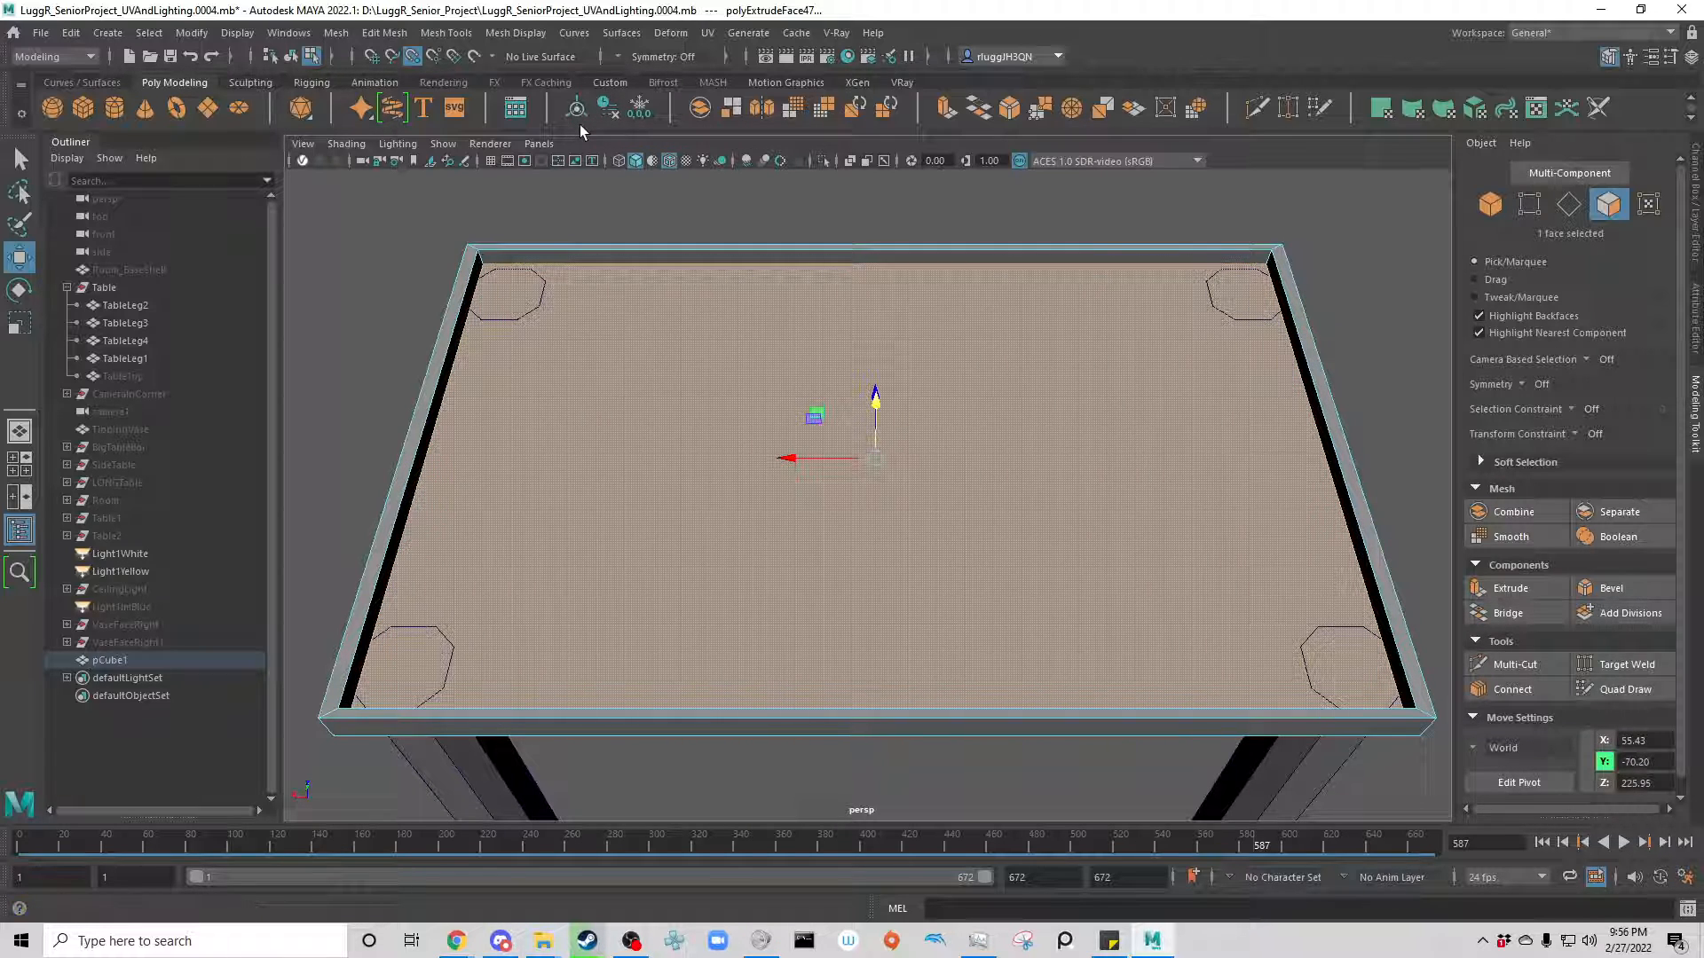
key("ctrl+z")
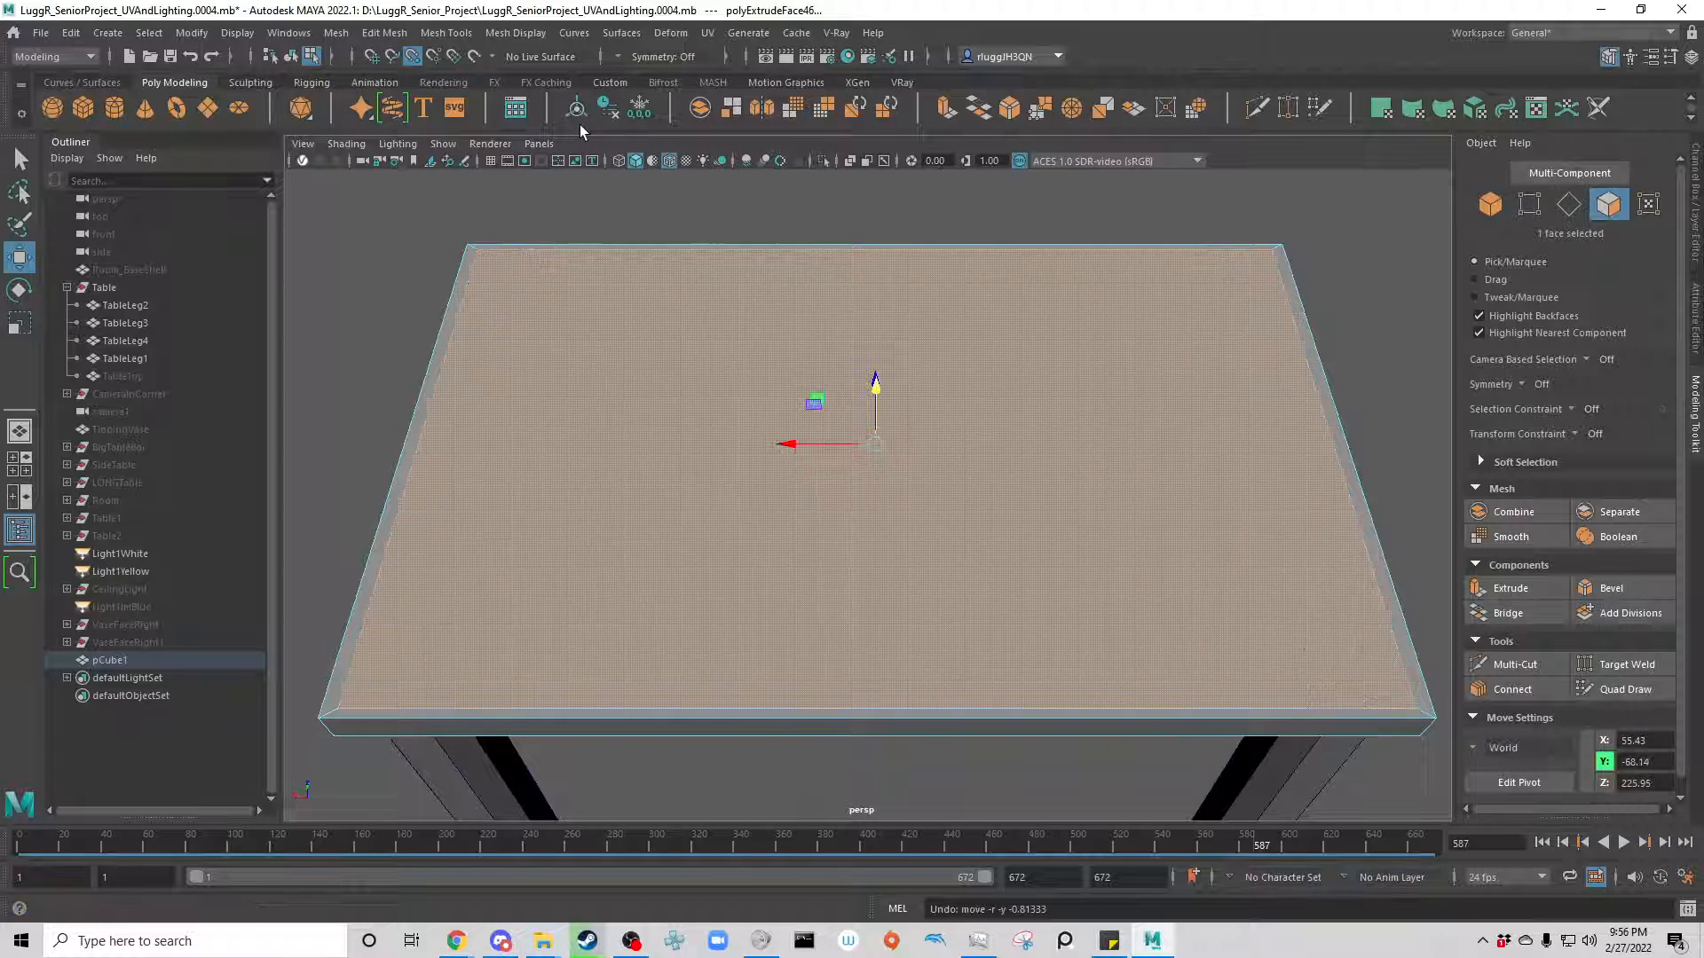
Step: Turn off snapping to points and fine-tune the inset face's scale along X and Z to even out the border
left_click(411, 55)
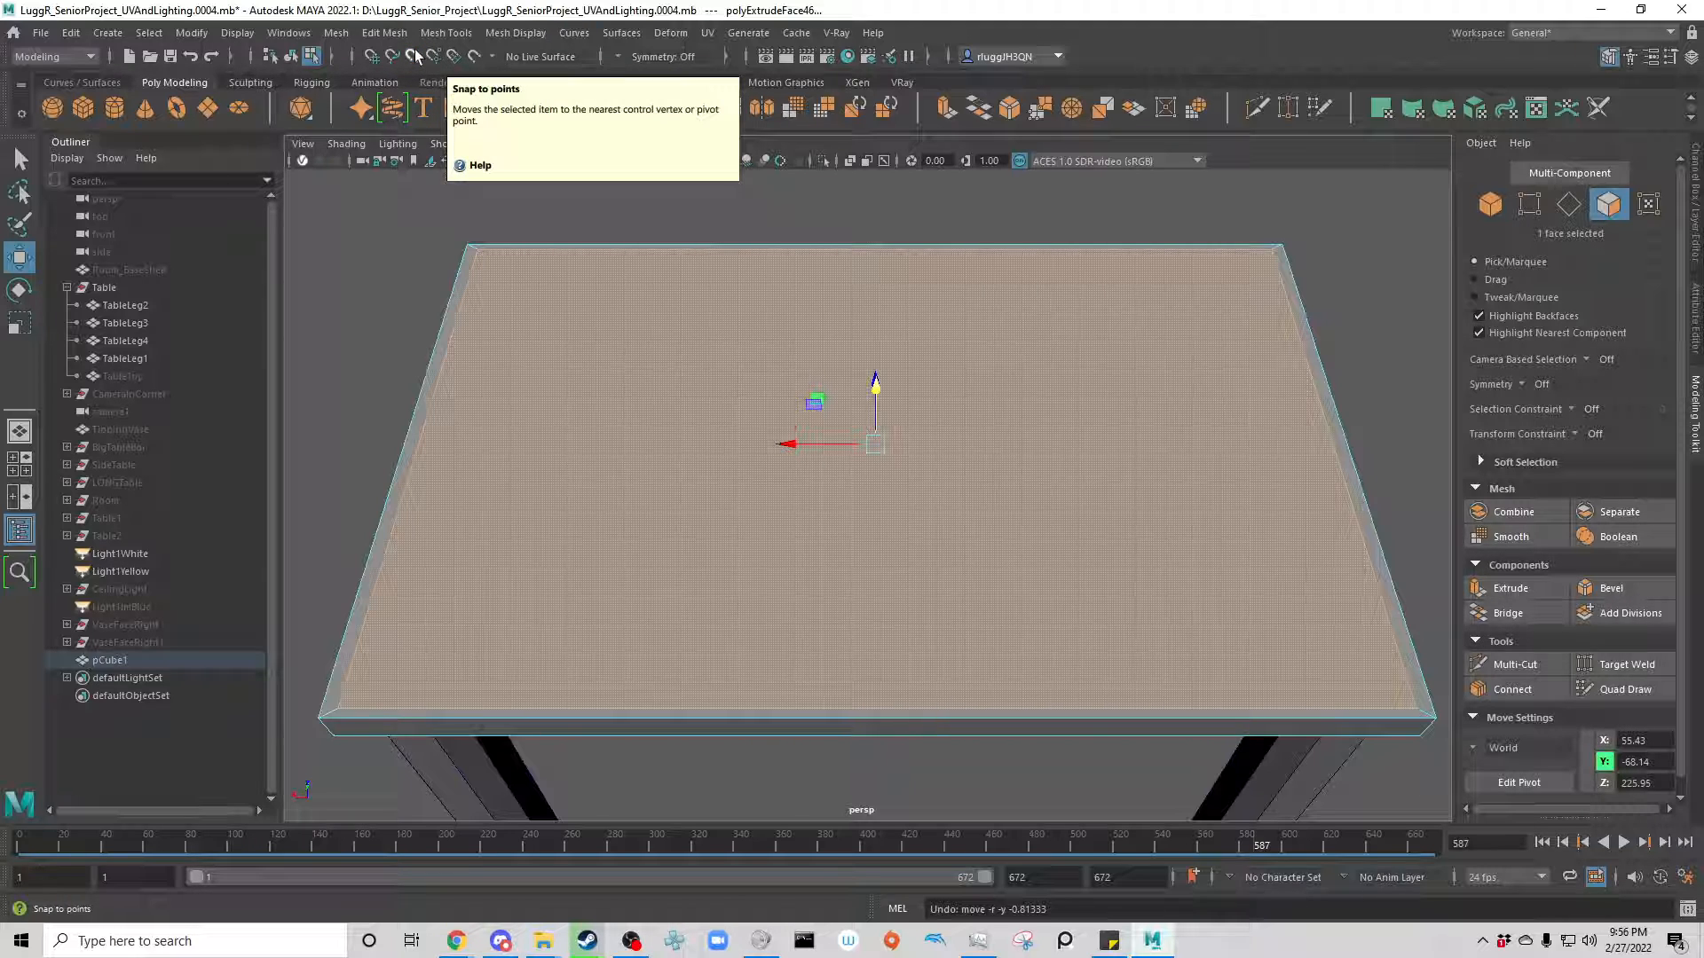
left_click_drag(639, 779, 654, 711, "alt")
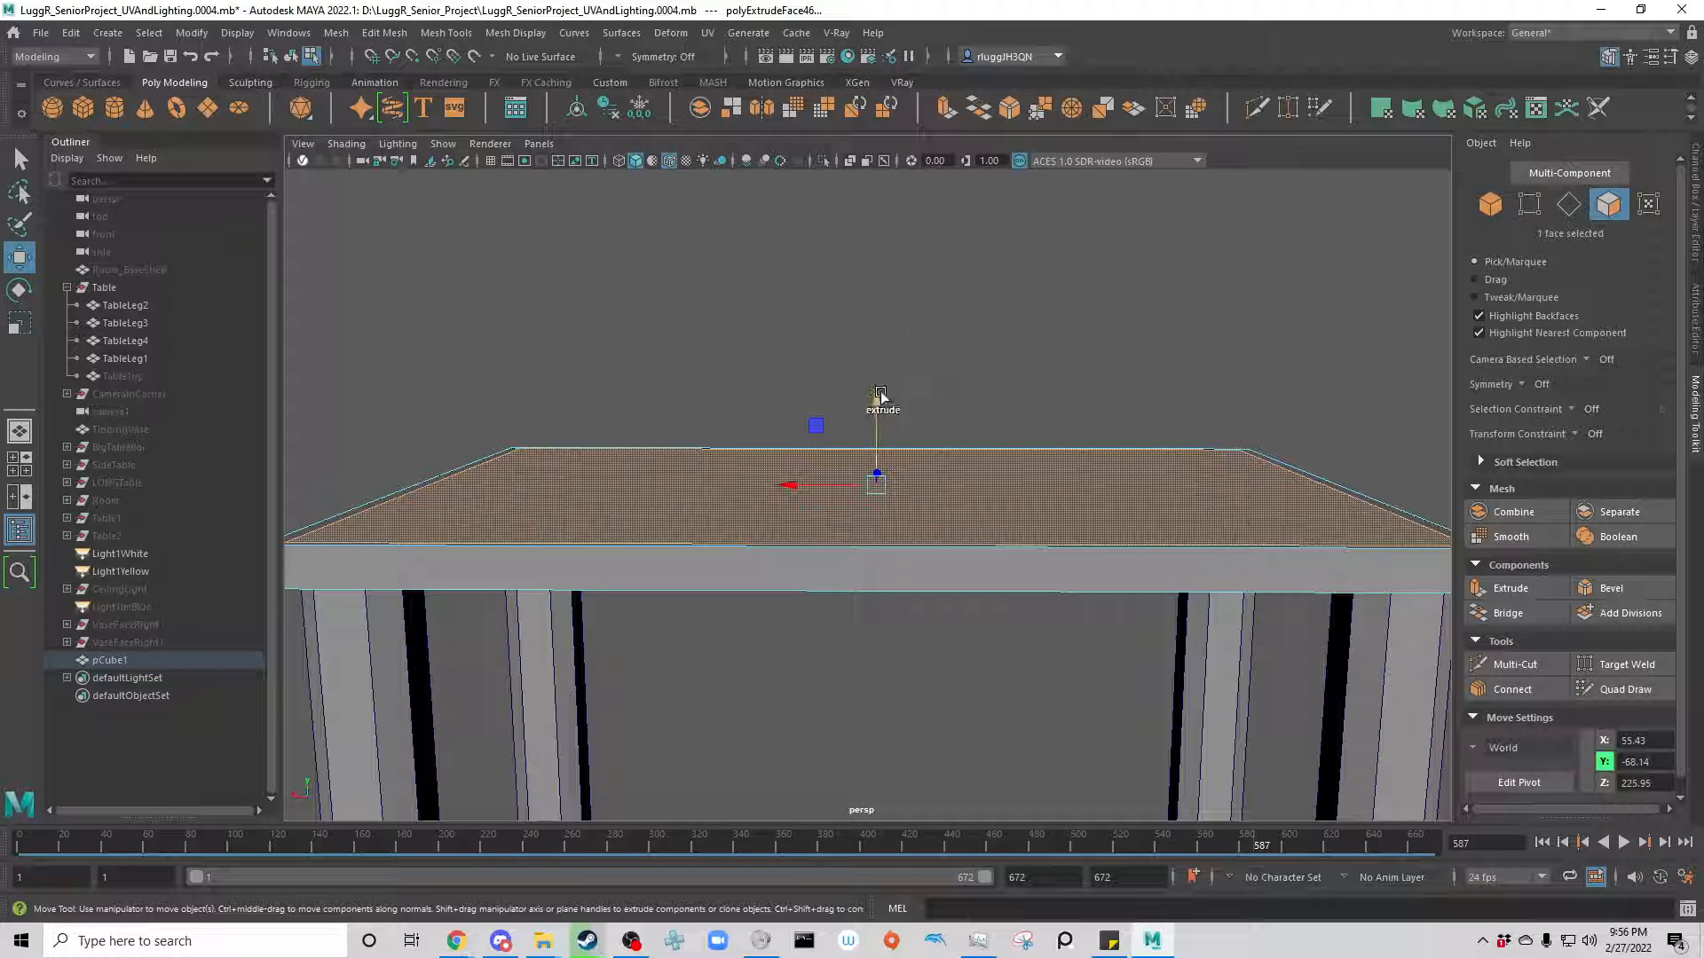
left_click_drag(901, 788, 910, 832, "alt")
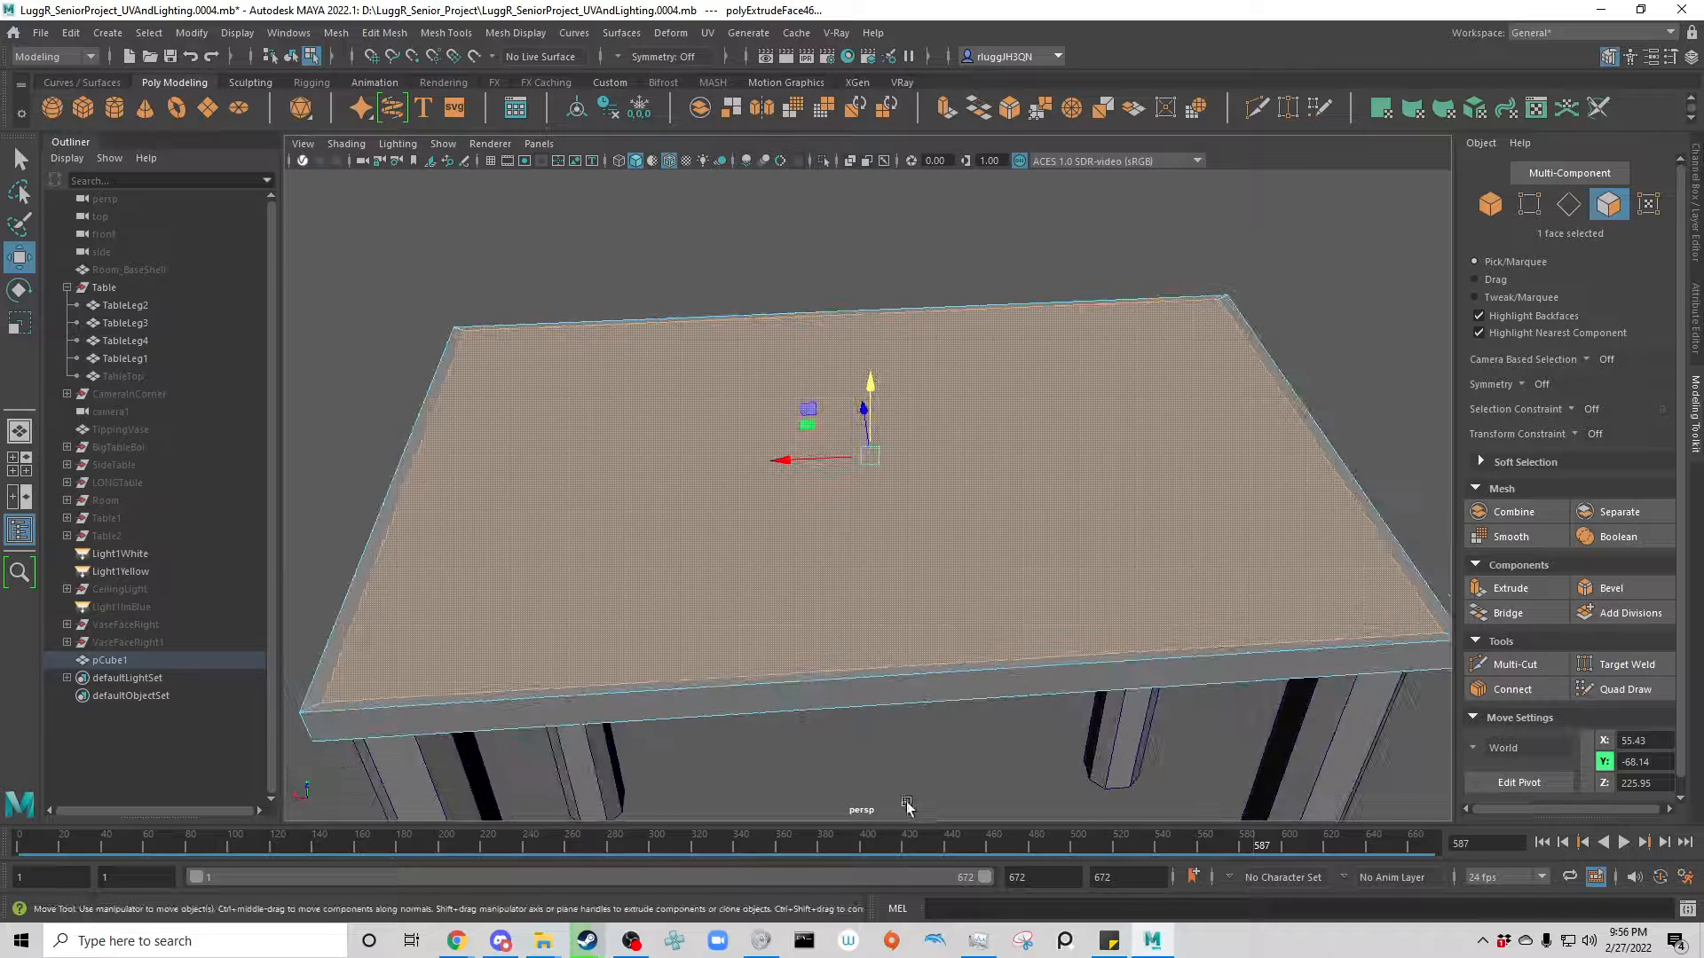
key("r")
left_click_drag(799, 463, 801, 463)
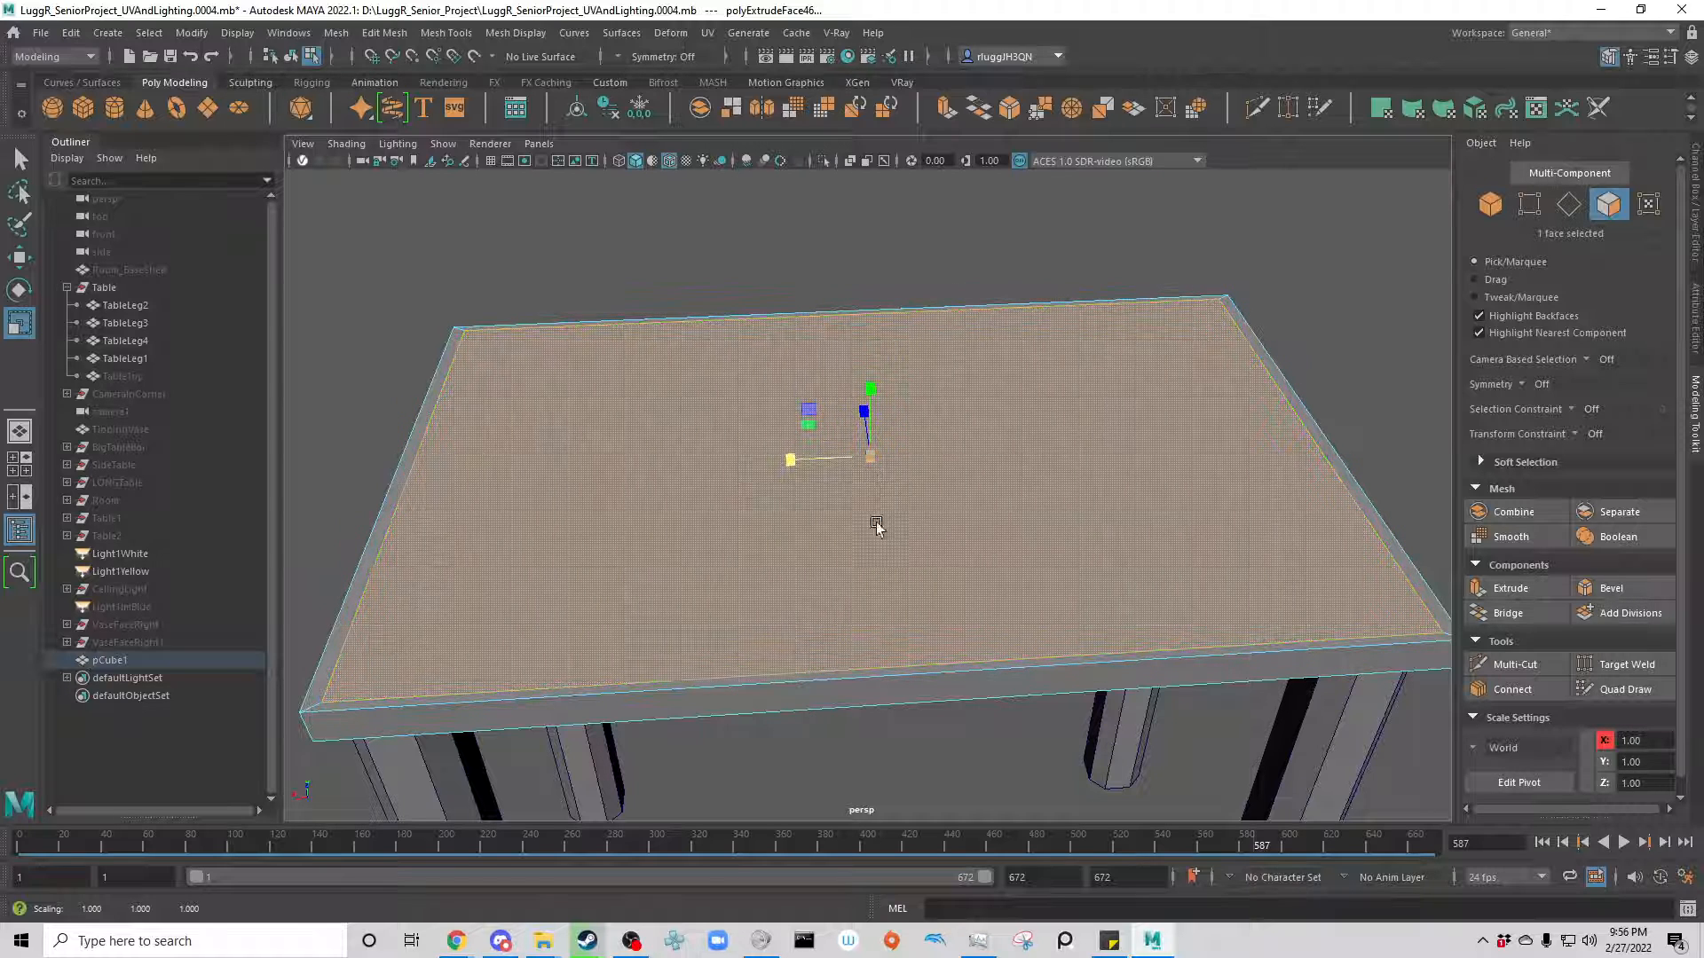
left_click_drag(866, 410, 867, 422)
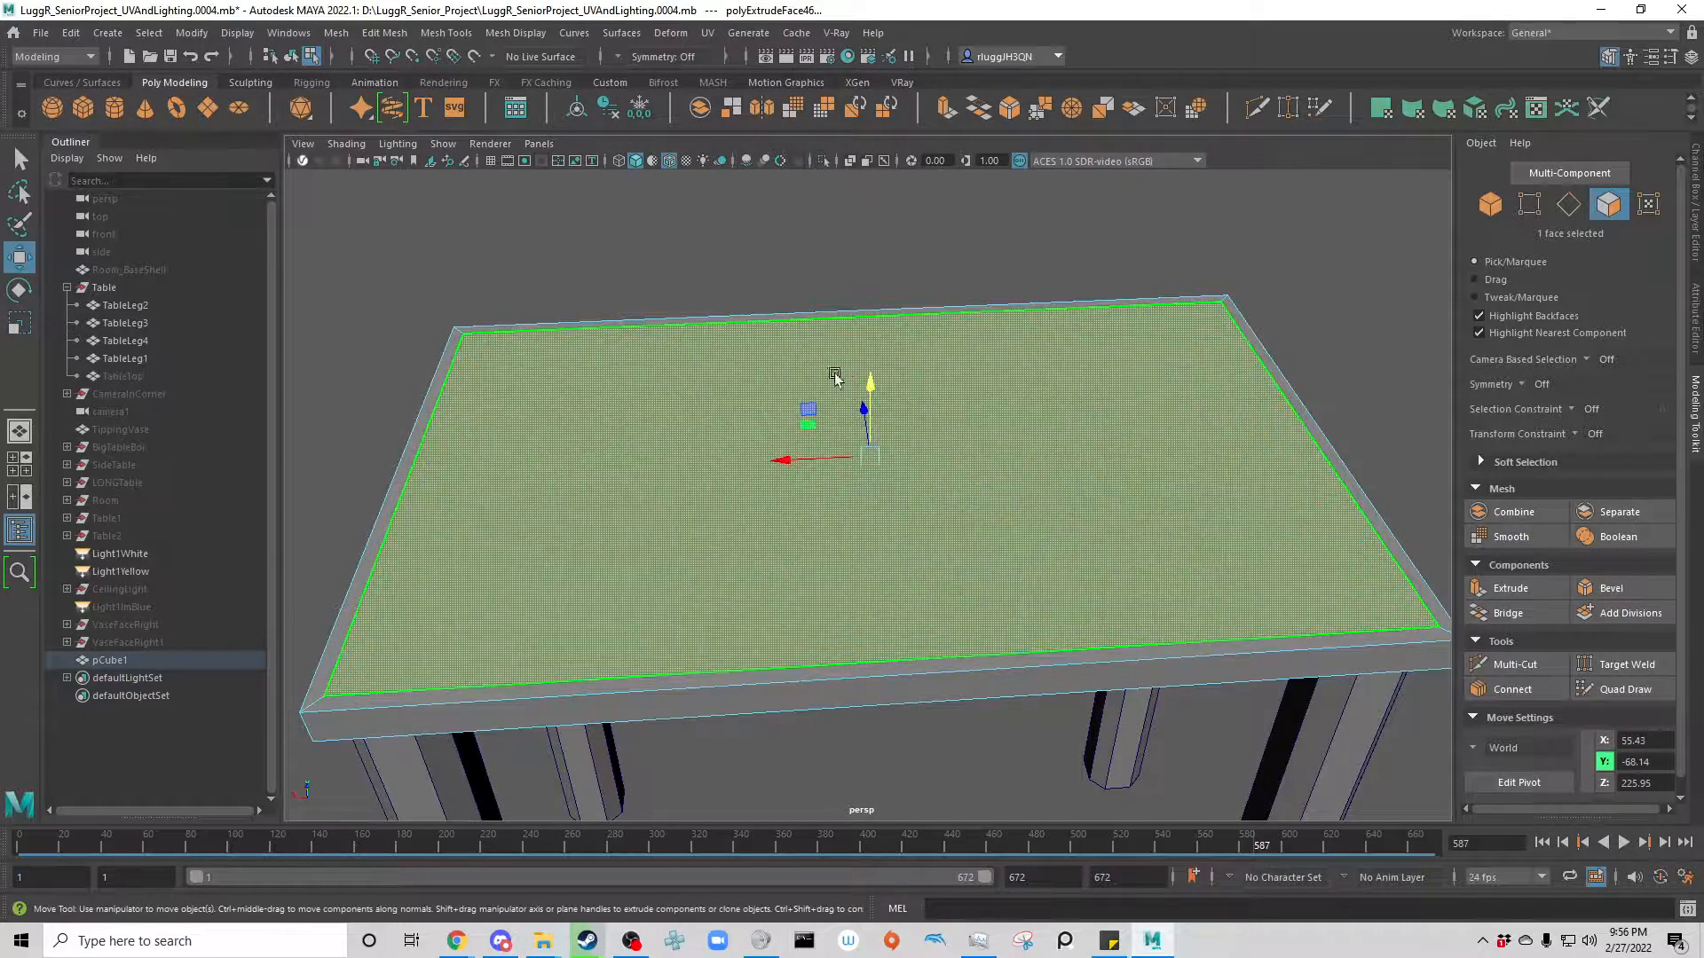
Step: Extrude the inset face upward to Y -66.80 to form a raised tier on the tabletop
key("w")
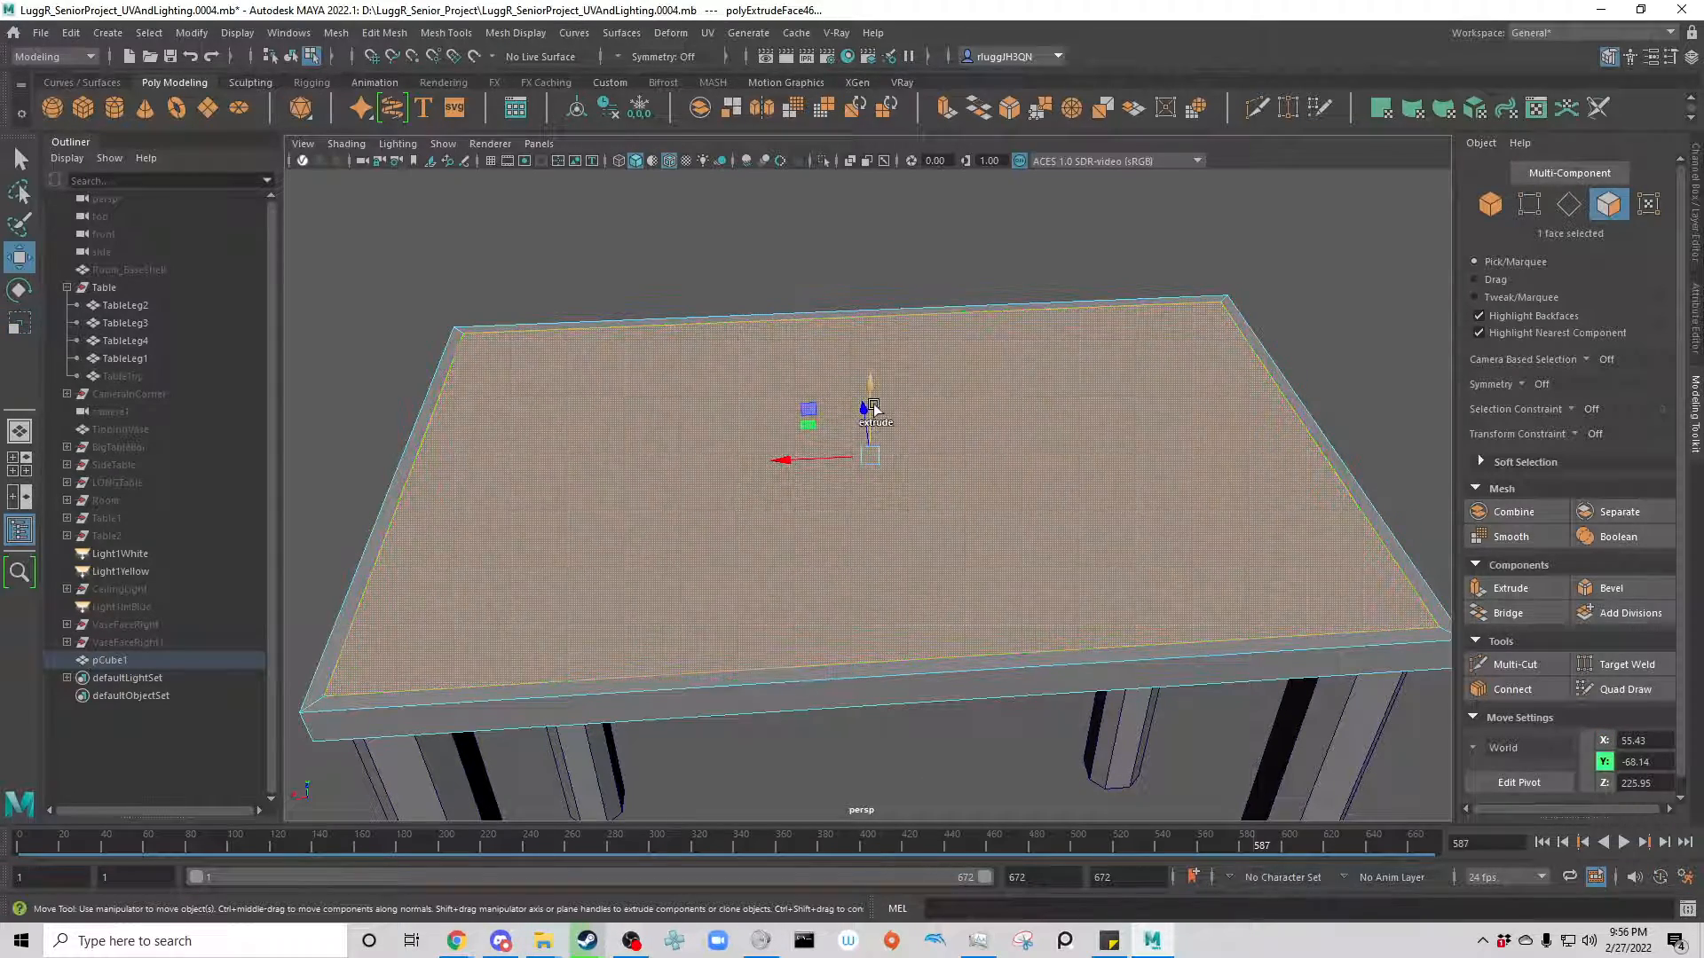
left_click_drag(874, 407, 871, 395, "shift")
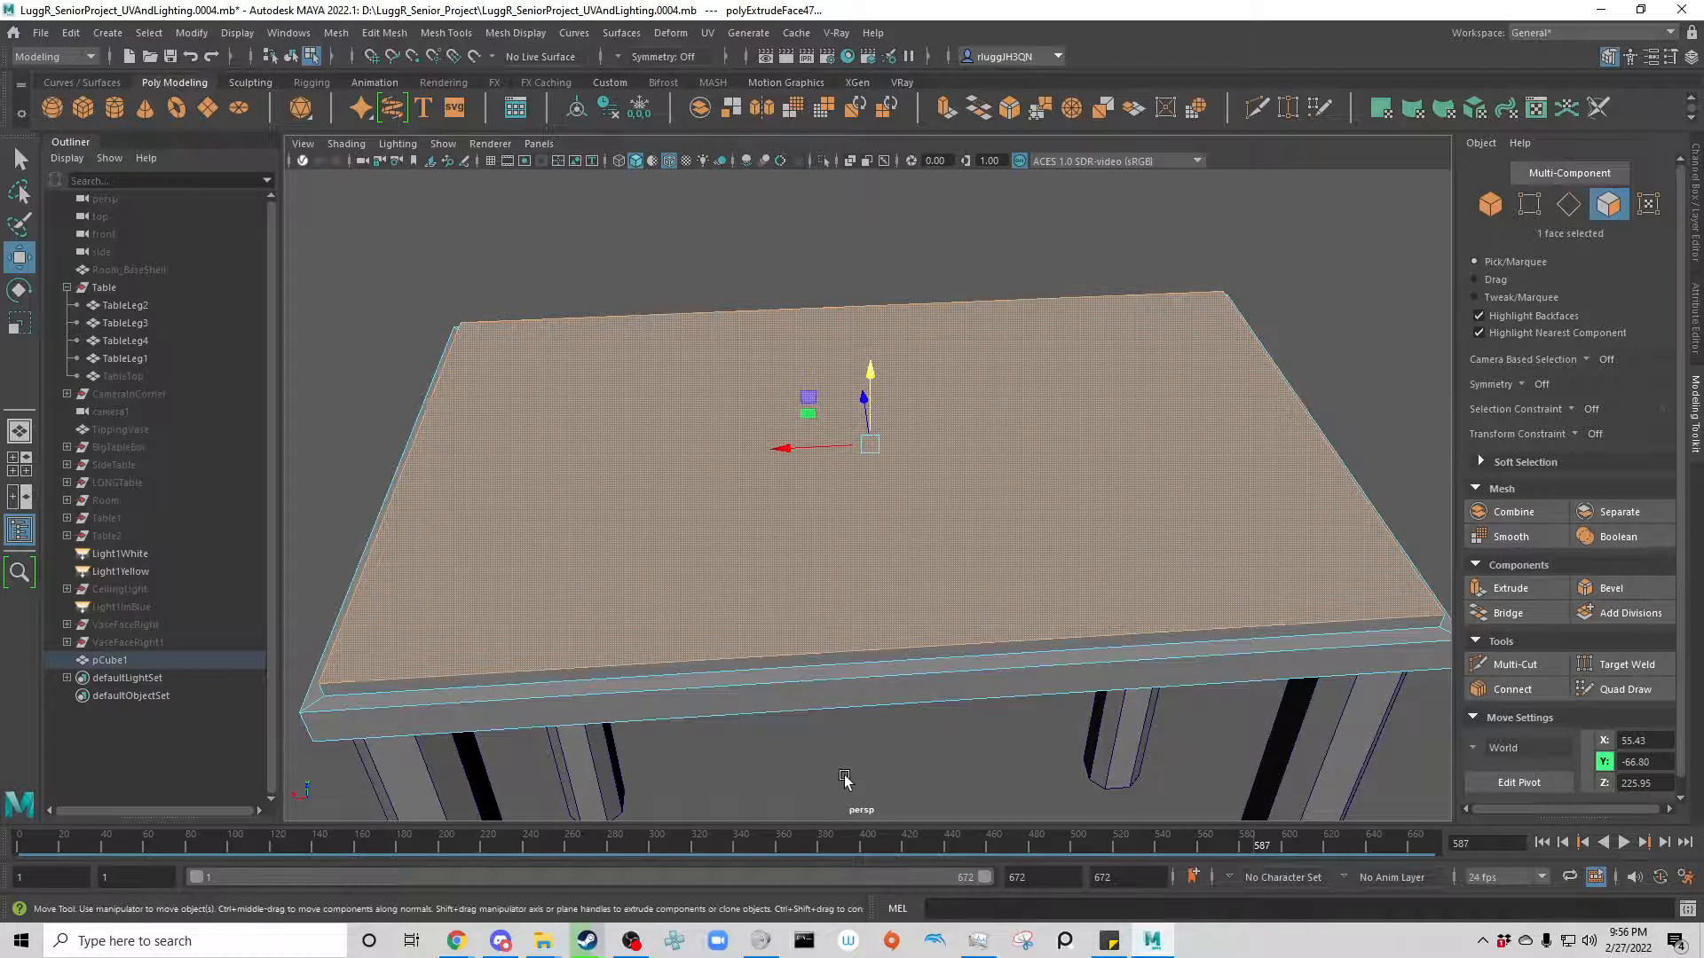
left_click_drag(844, 778, 1018, 739, "alt")
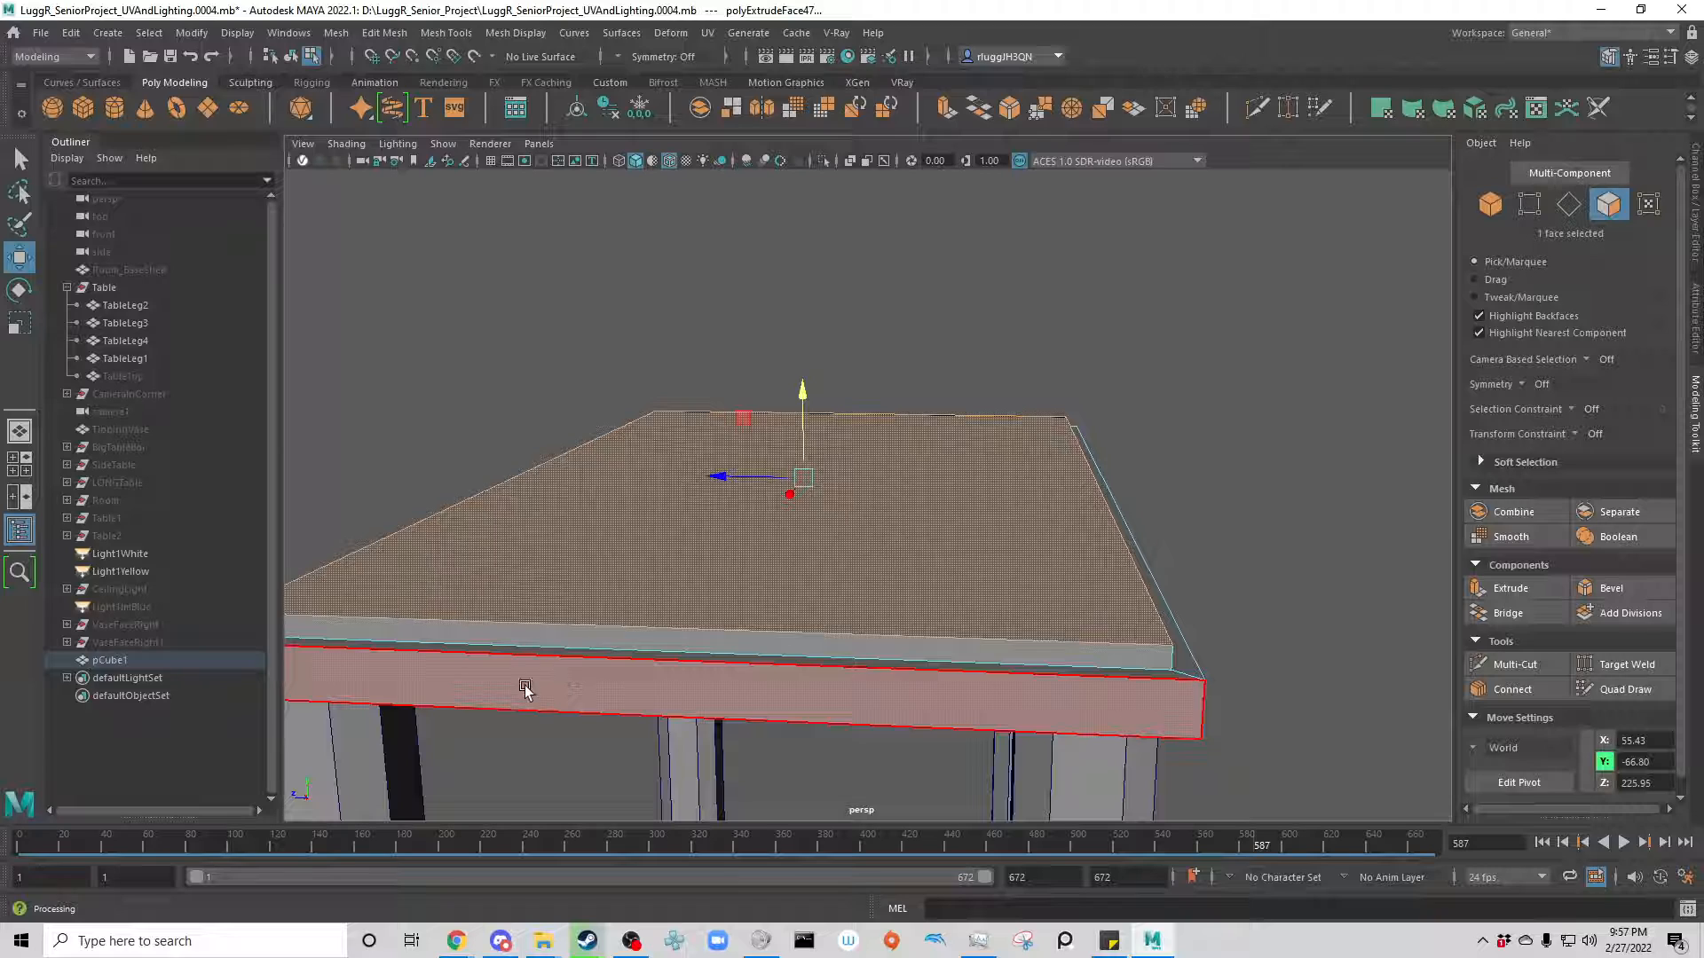
Step: Extrude the raised top face in place and shrink it along X and Z to inset a second, even border
key("r")
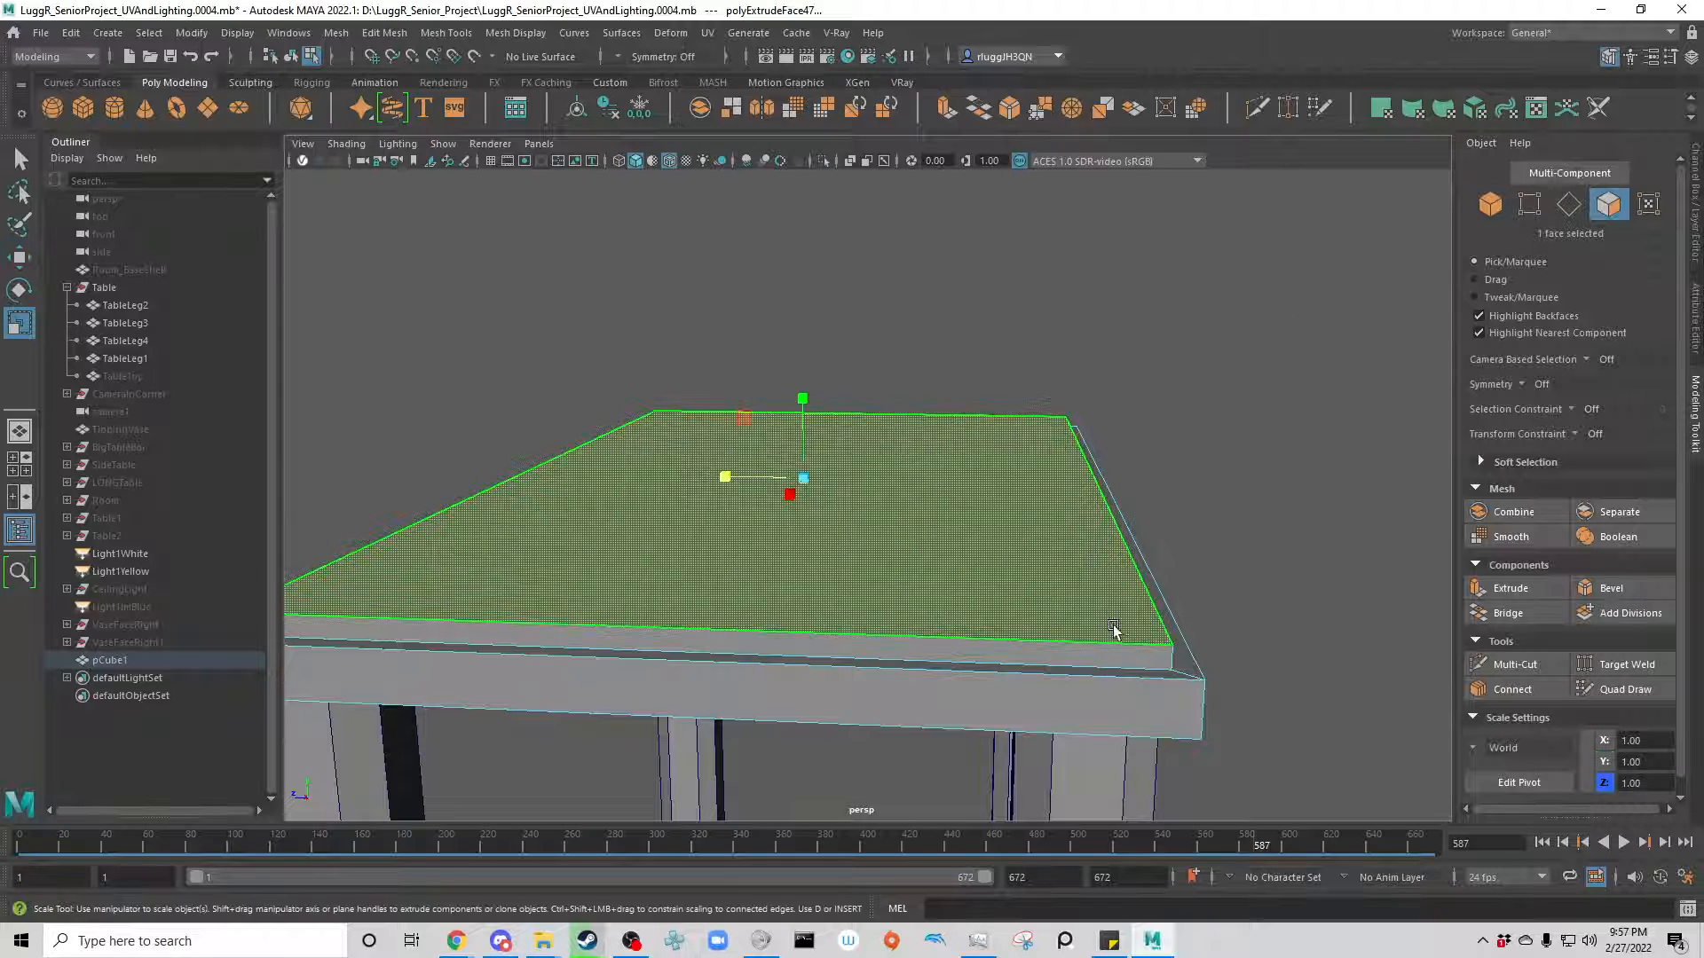
left_click_drag(1256, 522, 1145, 594, "alt")
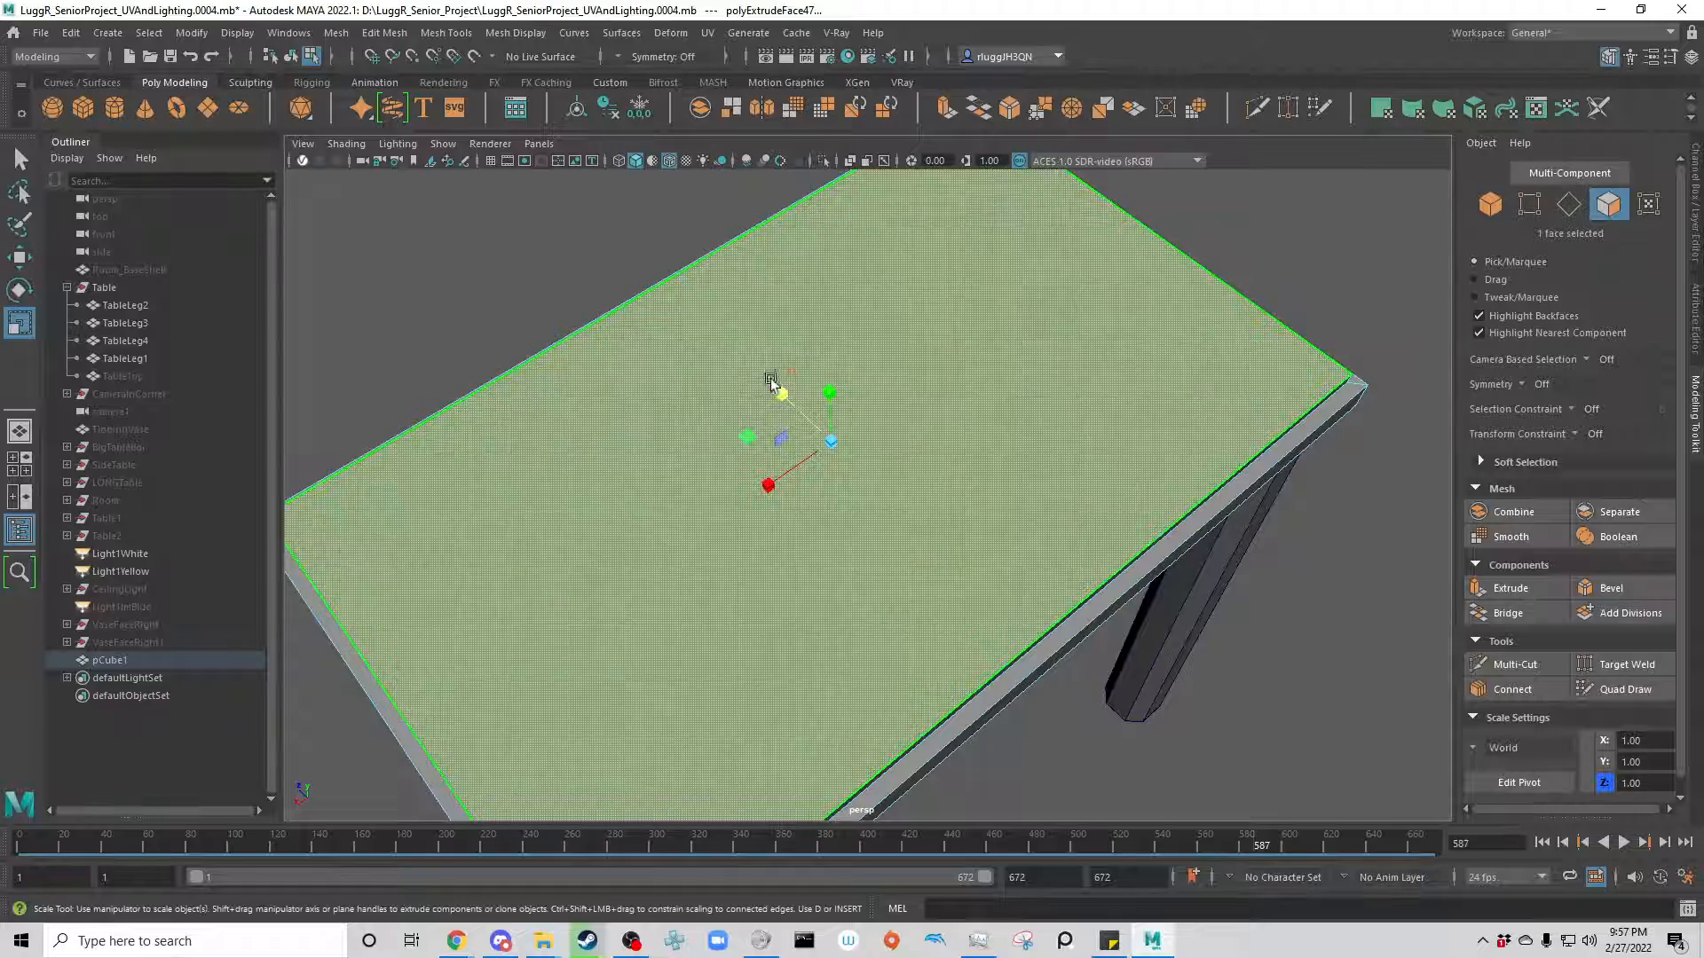
left_click_drag(1169, 818, 817, 342, "alt")
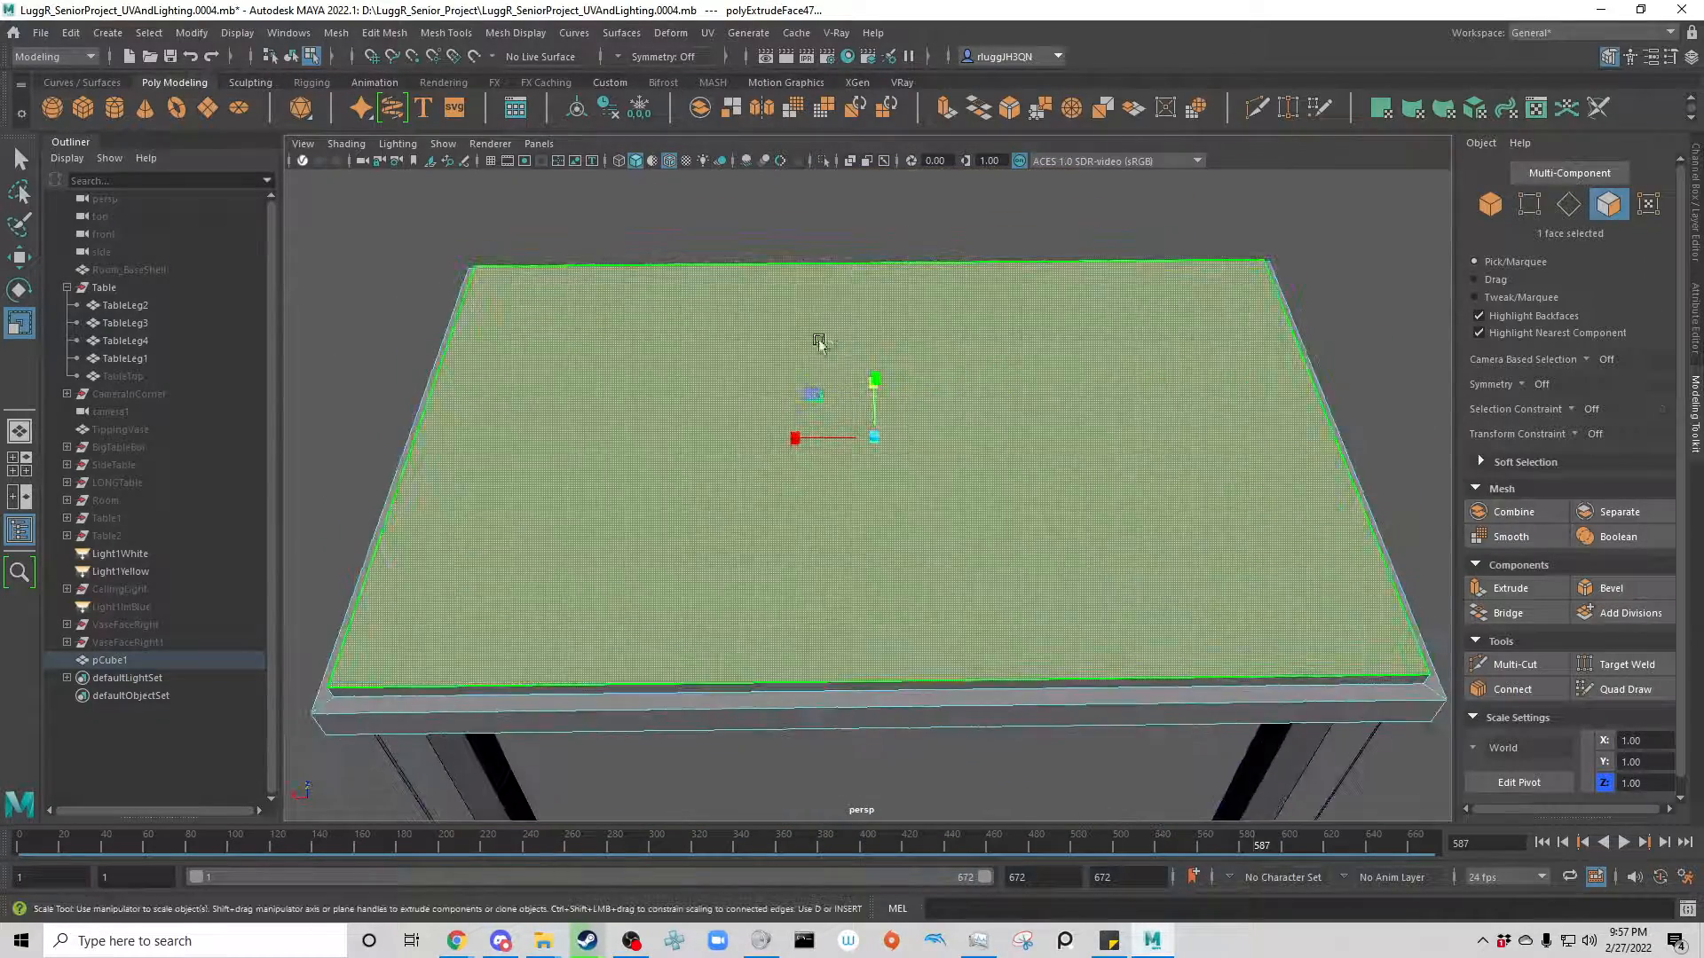
left_click_drag(724, 539, 818, 375, "alt")
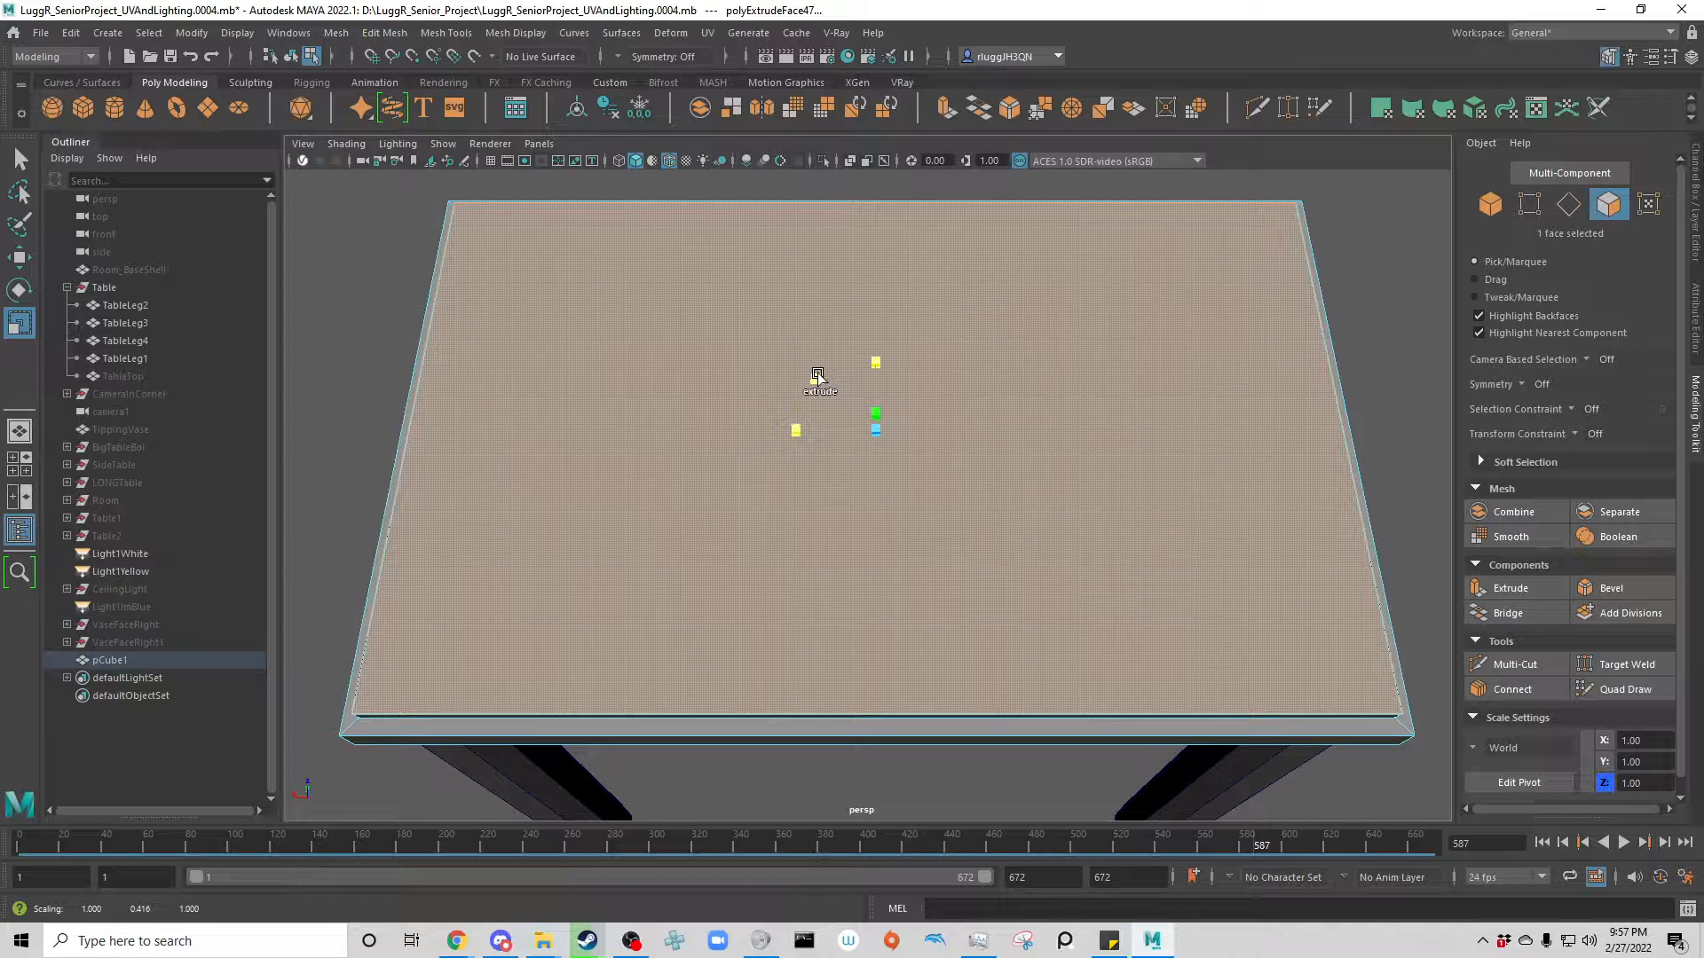
mouse_move(817, 376)
left_mouse_down()
mouse_move(828, 391)
mouse_move(809, 388)
left_mouse_up()
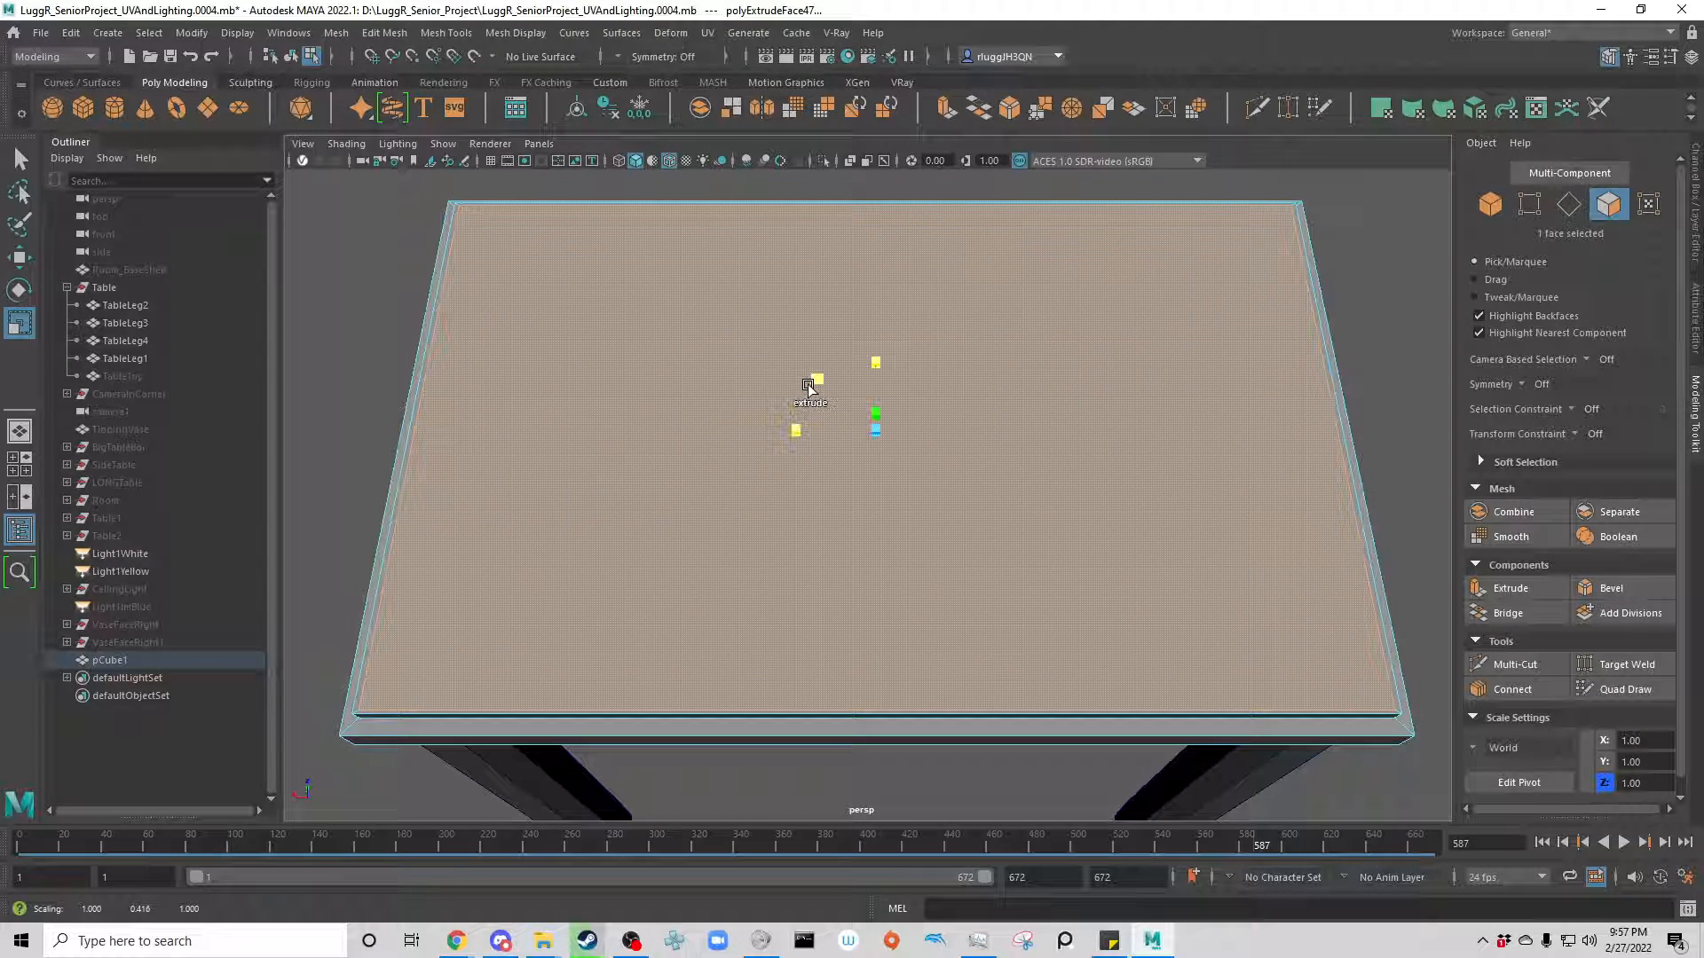
key("ctrl+e")
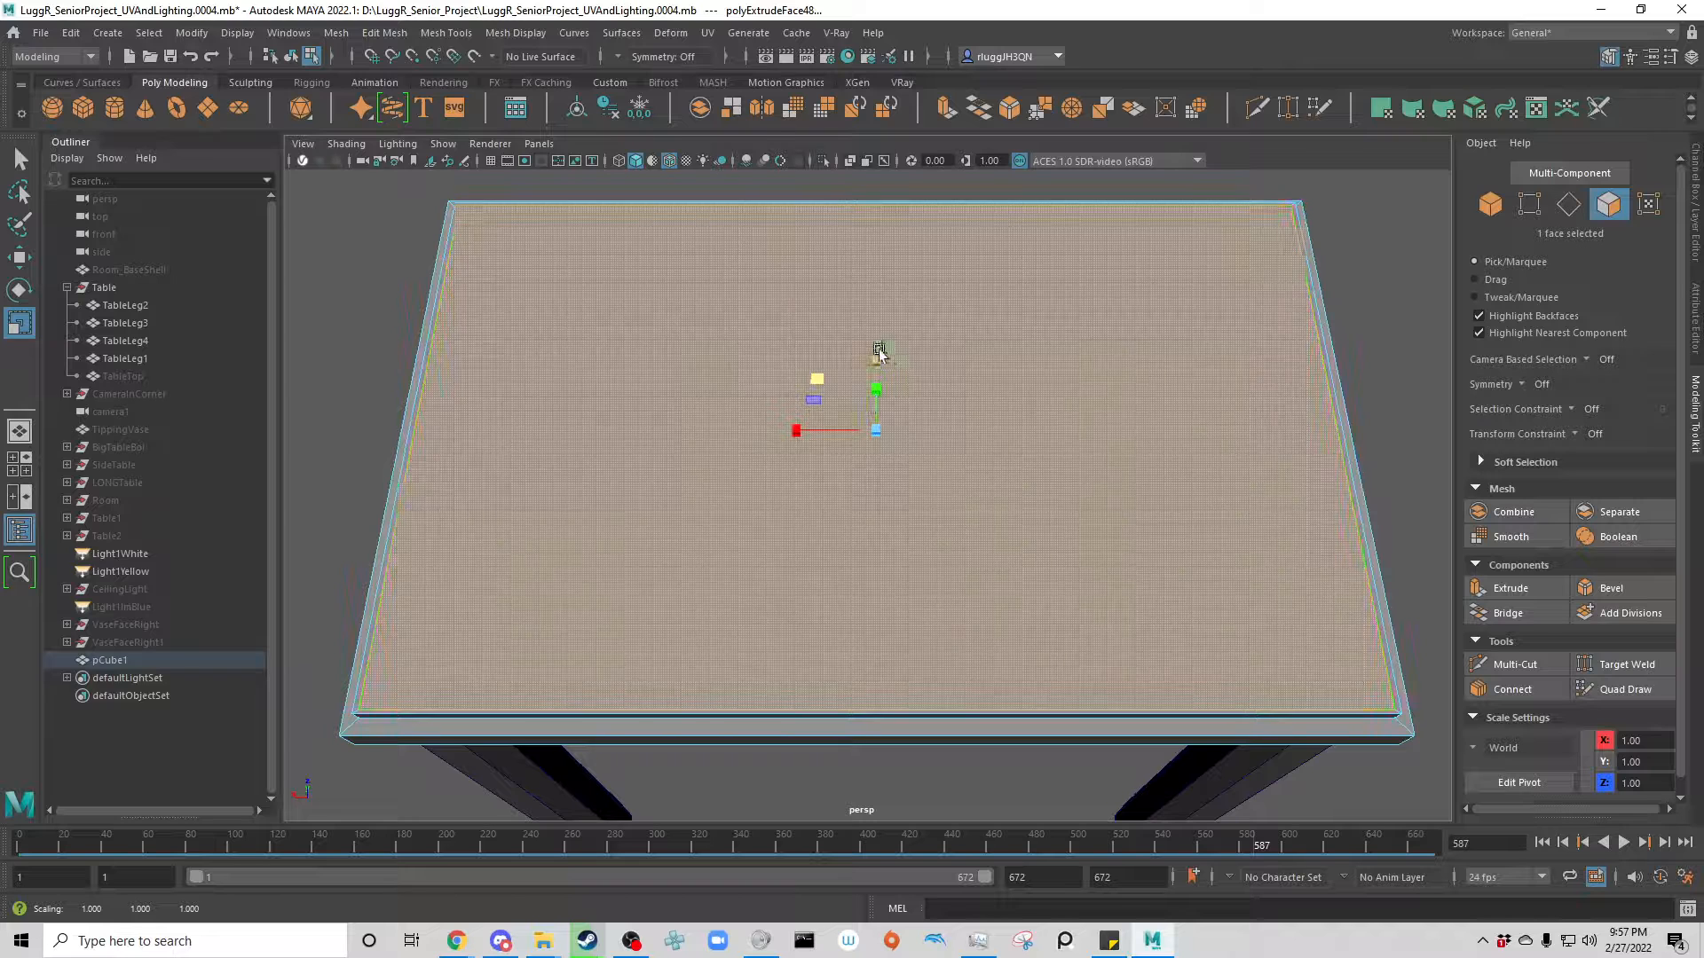
left_click_drag(885, 358, 886, 363)
left_click_drag(810, 432, 817, 431)
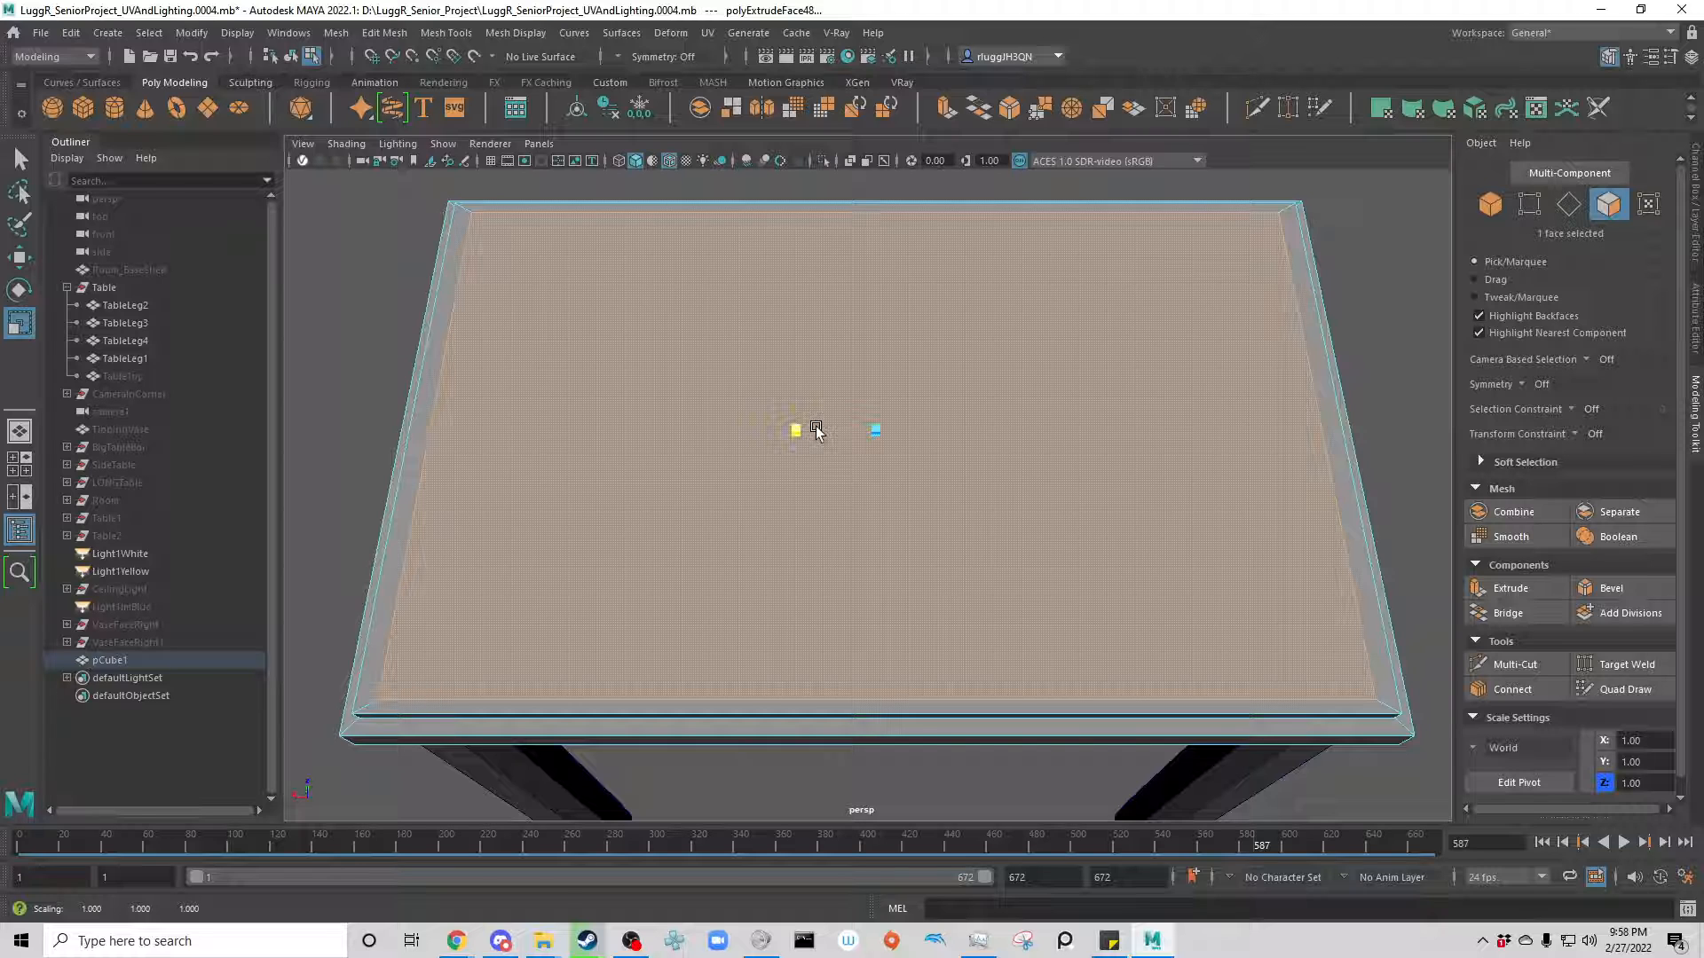
left_click_drag(815, 431, 816, 431)
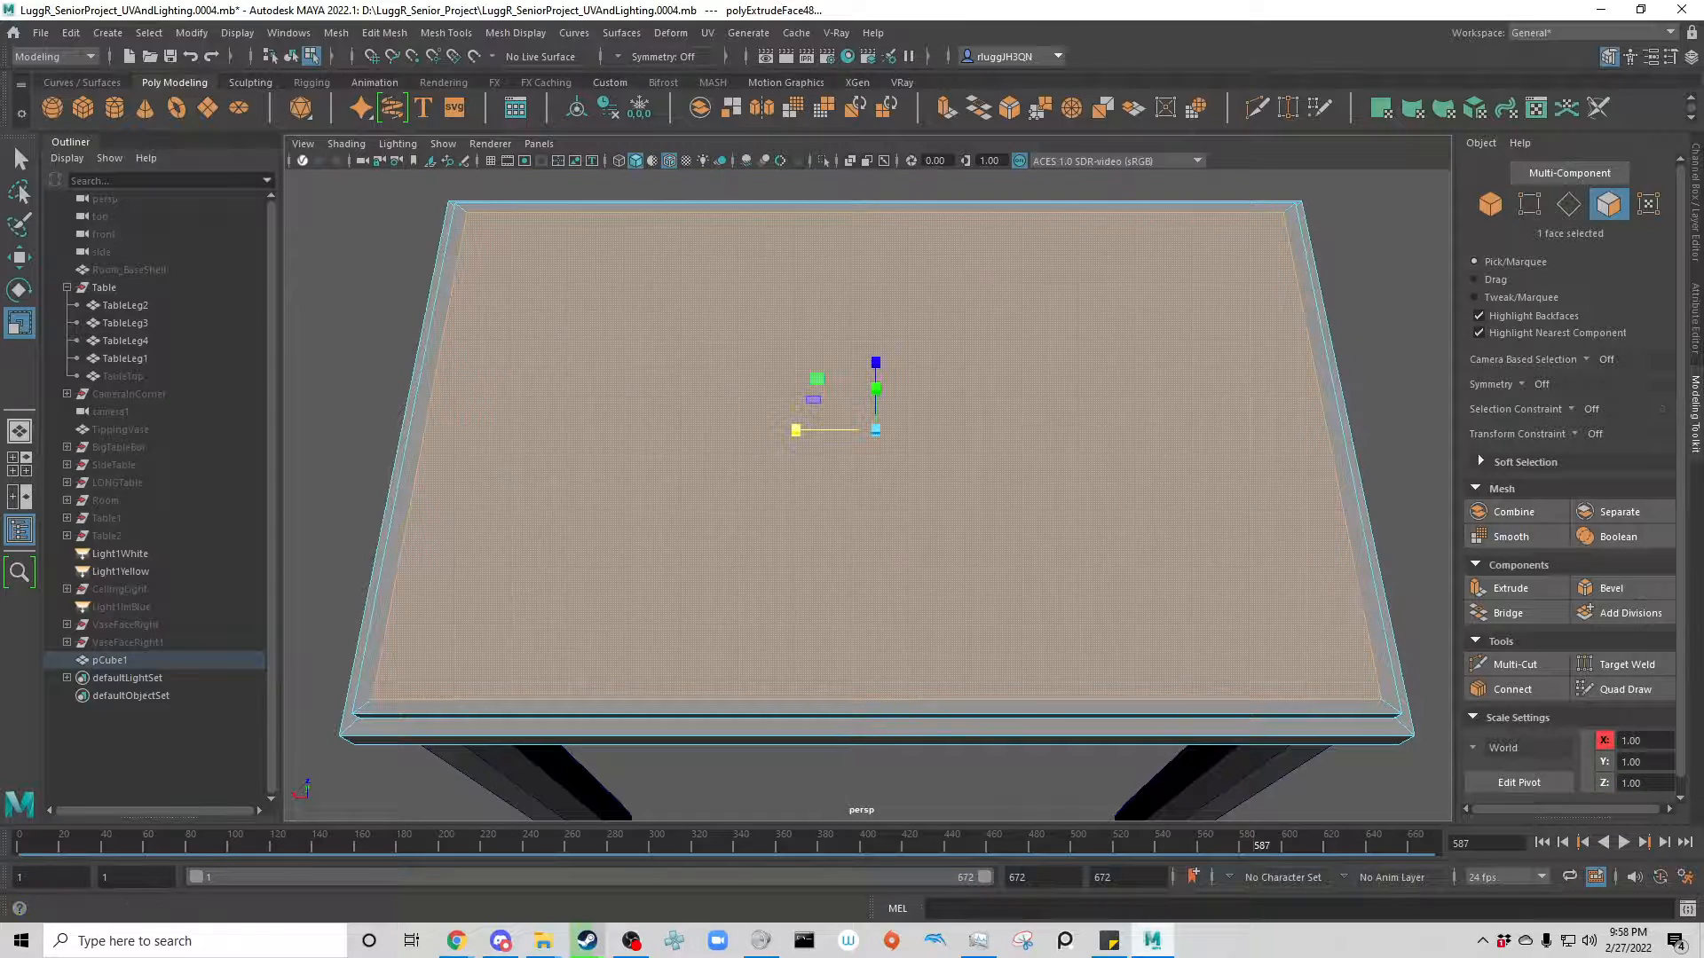
Step: Extrude the inner top face downward to Y -68.96 to recess the tabletop inside its rim
left_click_drag(1251, 834, 1290, 726, "alt")
key("w")
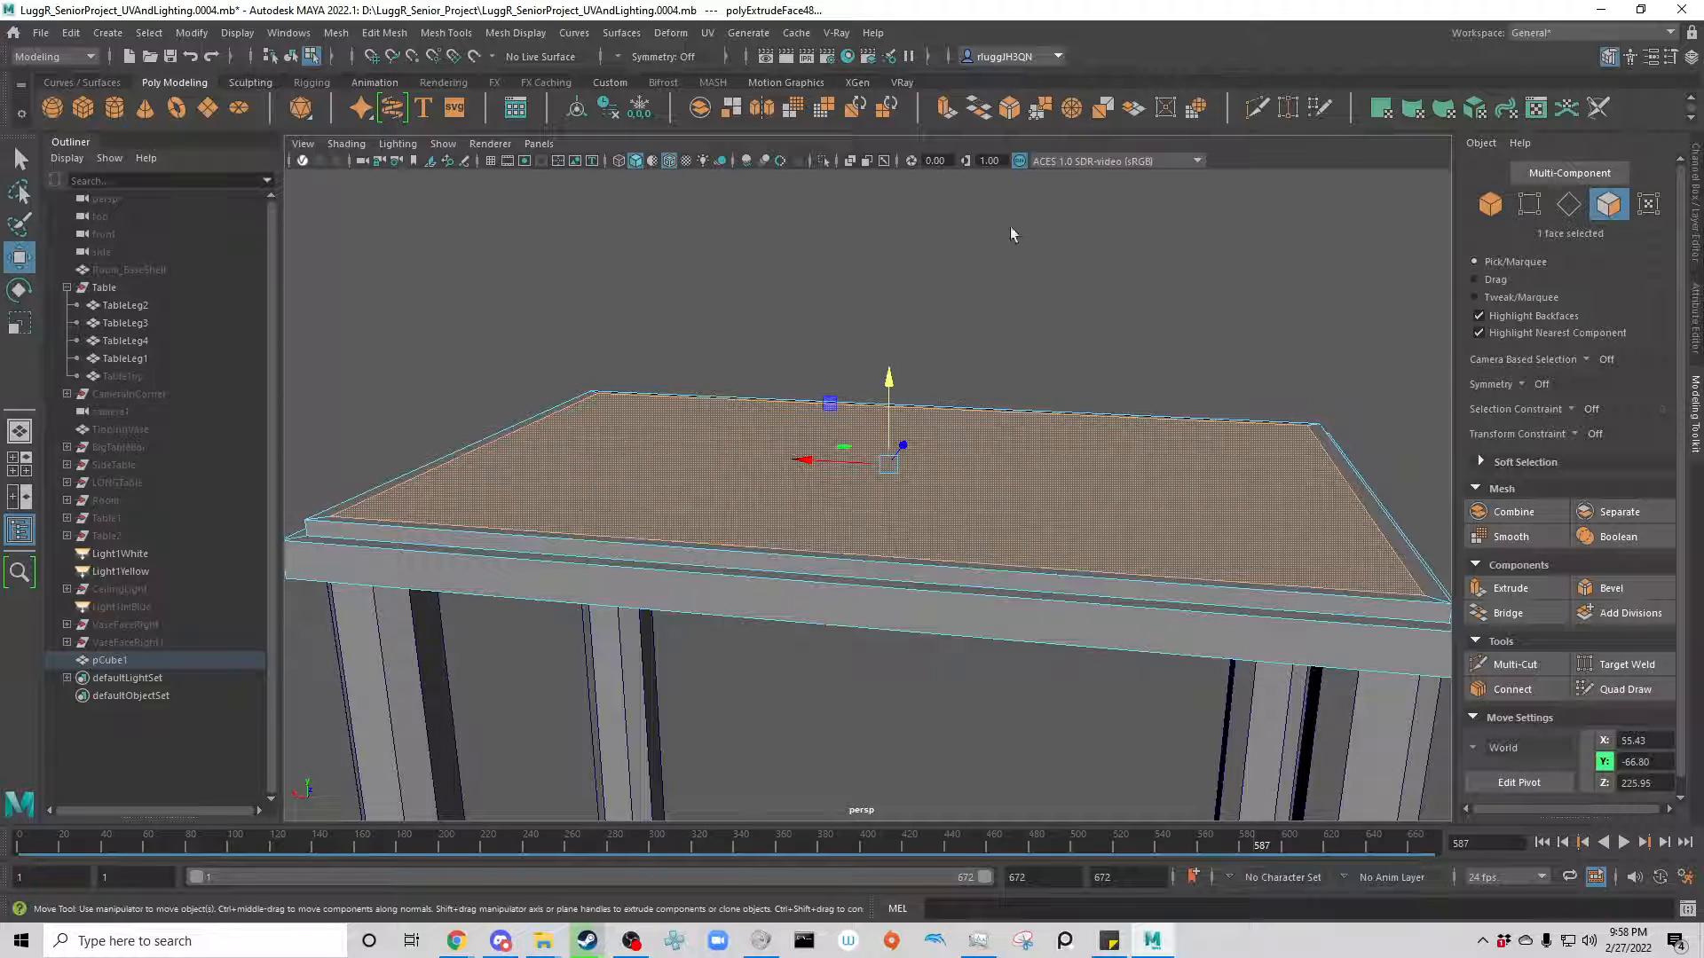
left_click_drag(889, 380, 895, 404, "shift")
key("ctrl+e")
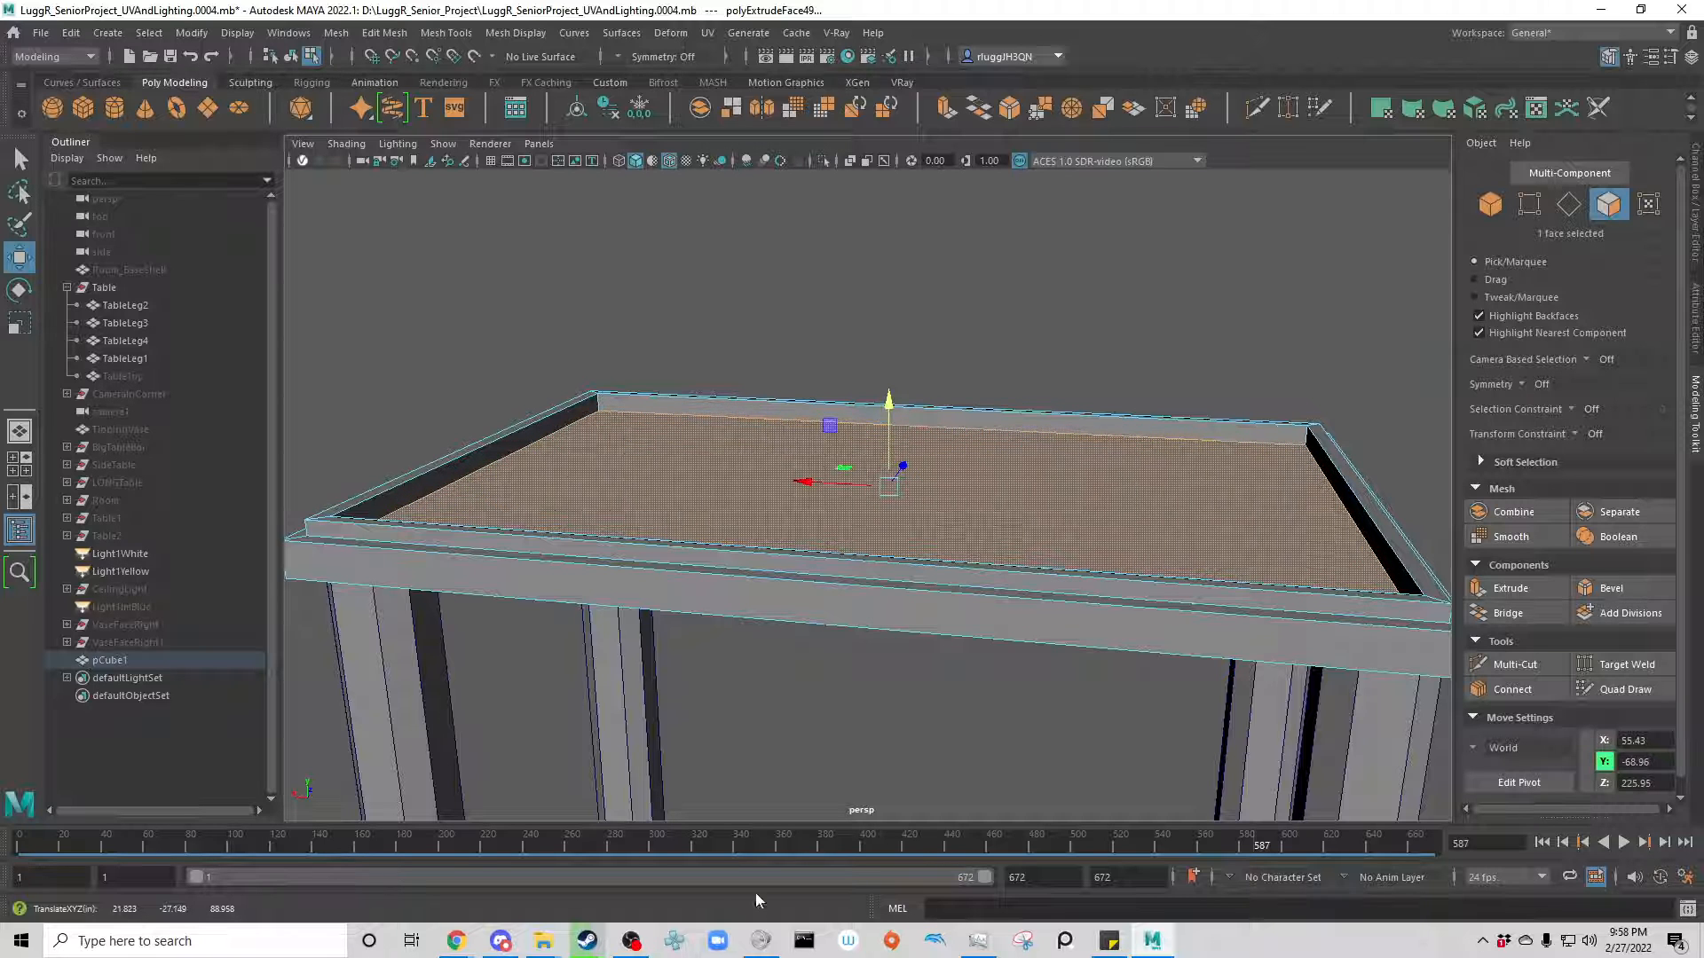
Step: Lower the recessed face to Y -69.35, using X-ray display to judge its depth, and turn X-ray off again
left_click_drag(723, 812, 562, 734, "alt")
left_click_drag(932, 464, 937, 420)
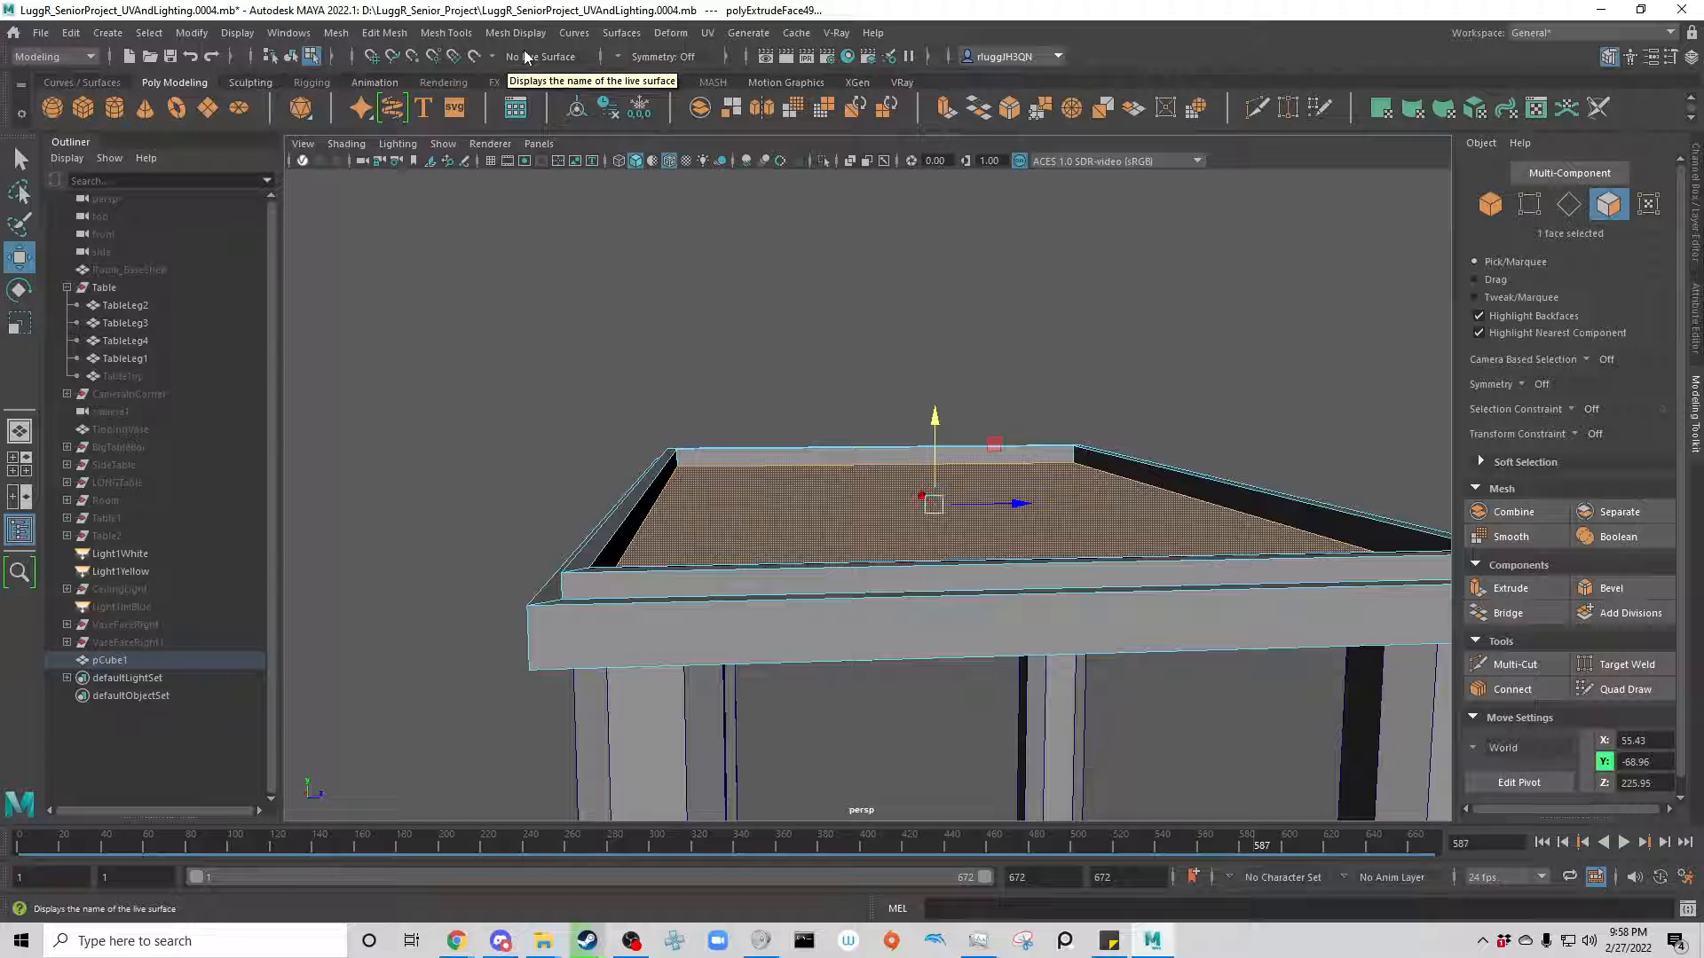
left_click(851, 162)
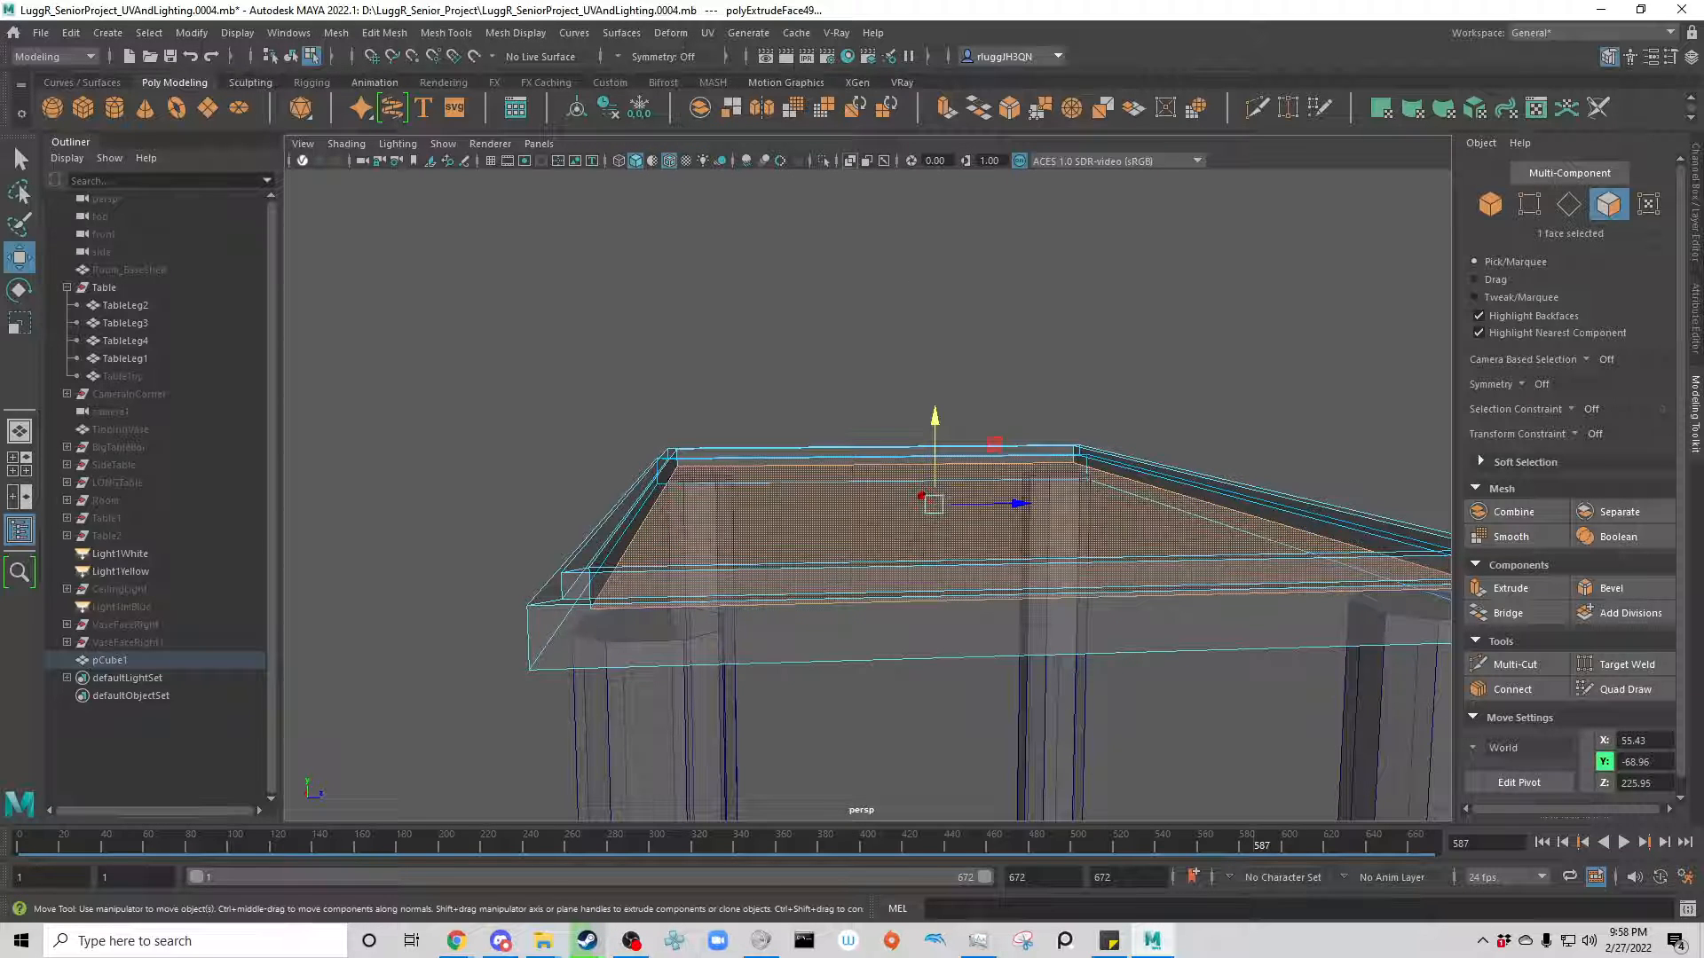
mouse_move(488, 620)
left_mouse_down("alt")
mouse_move(485, 588)
mouse_move(488, 621)
mouse_move(489, 606)
left_mouse_up("alt")
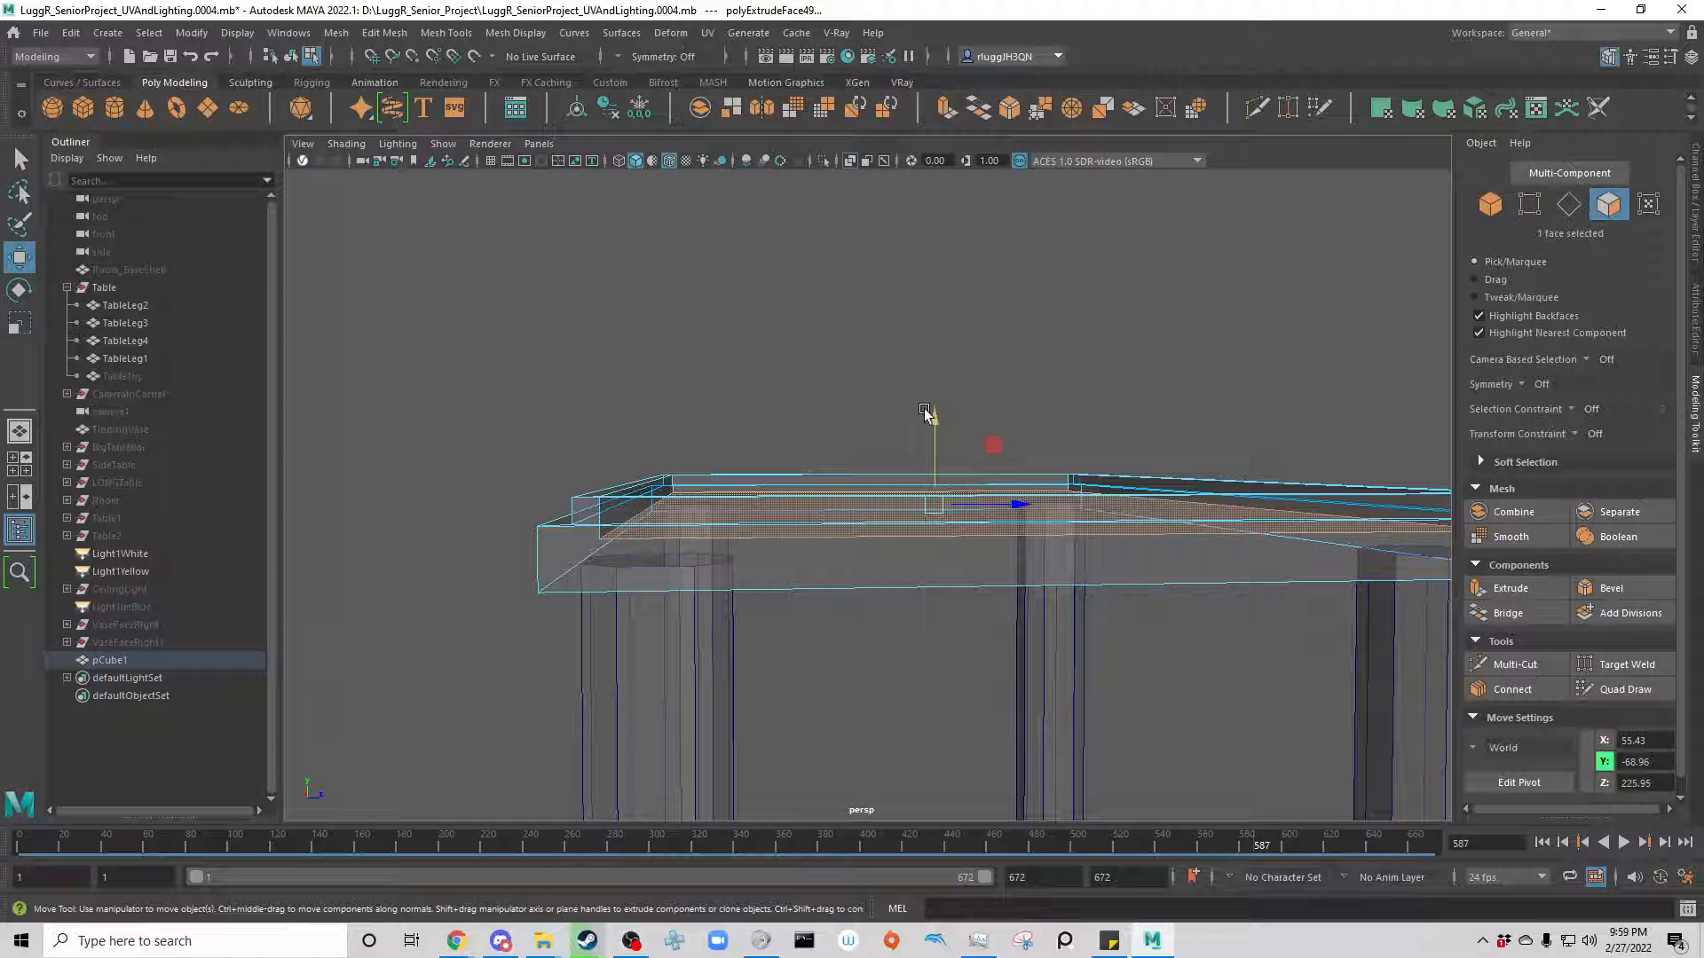
mouse_move(935, 416)
left_mouse_down()
mouse_move(935, 486)
mouse_move(936, 423)
left_mouse_up()
left_click_drag(463, 344, 613, 413, "alt")
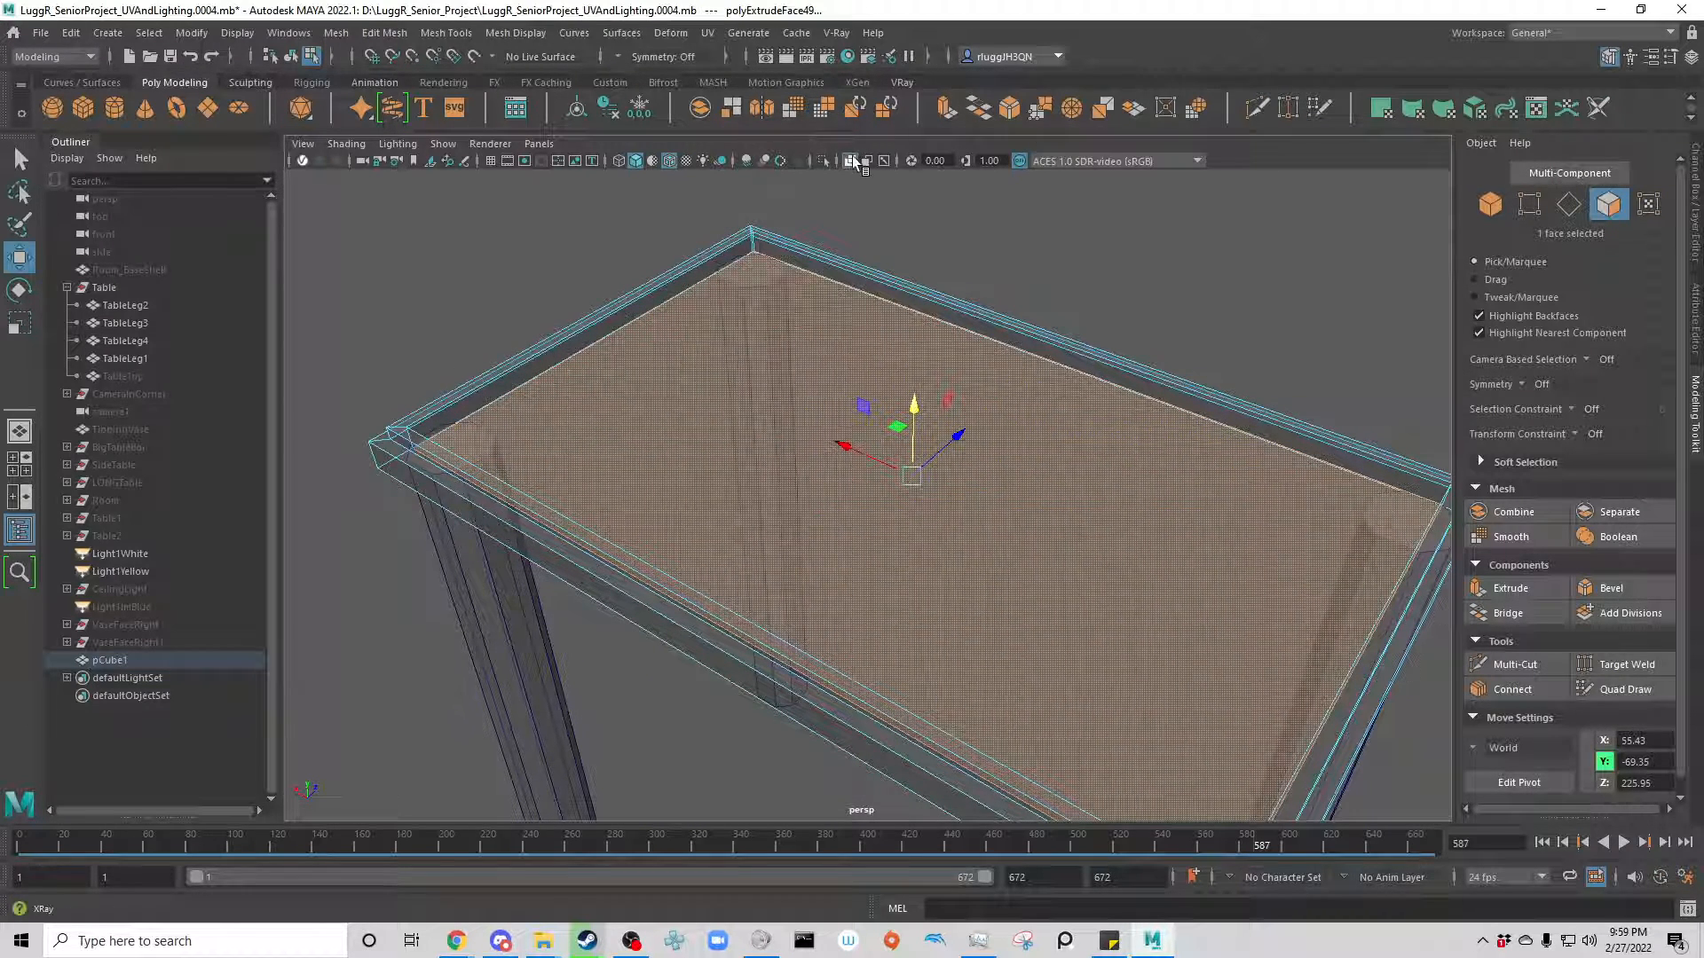
left_click(850, 161)
Step: Bevel the four outer upper edges of the tabletop's lower slab with a fraction of about 0.1
left_click(1570, 204)
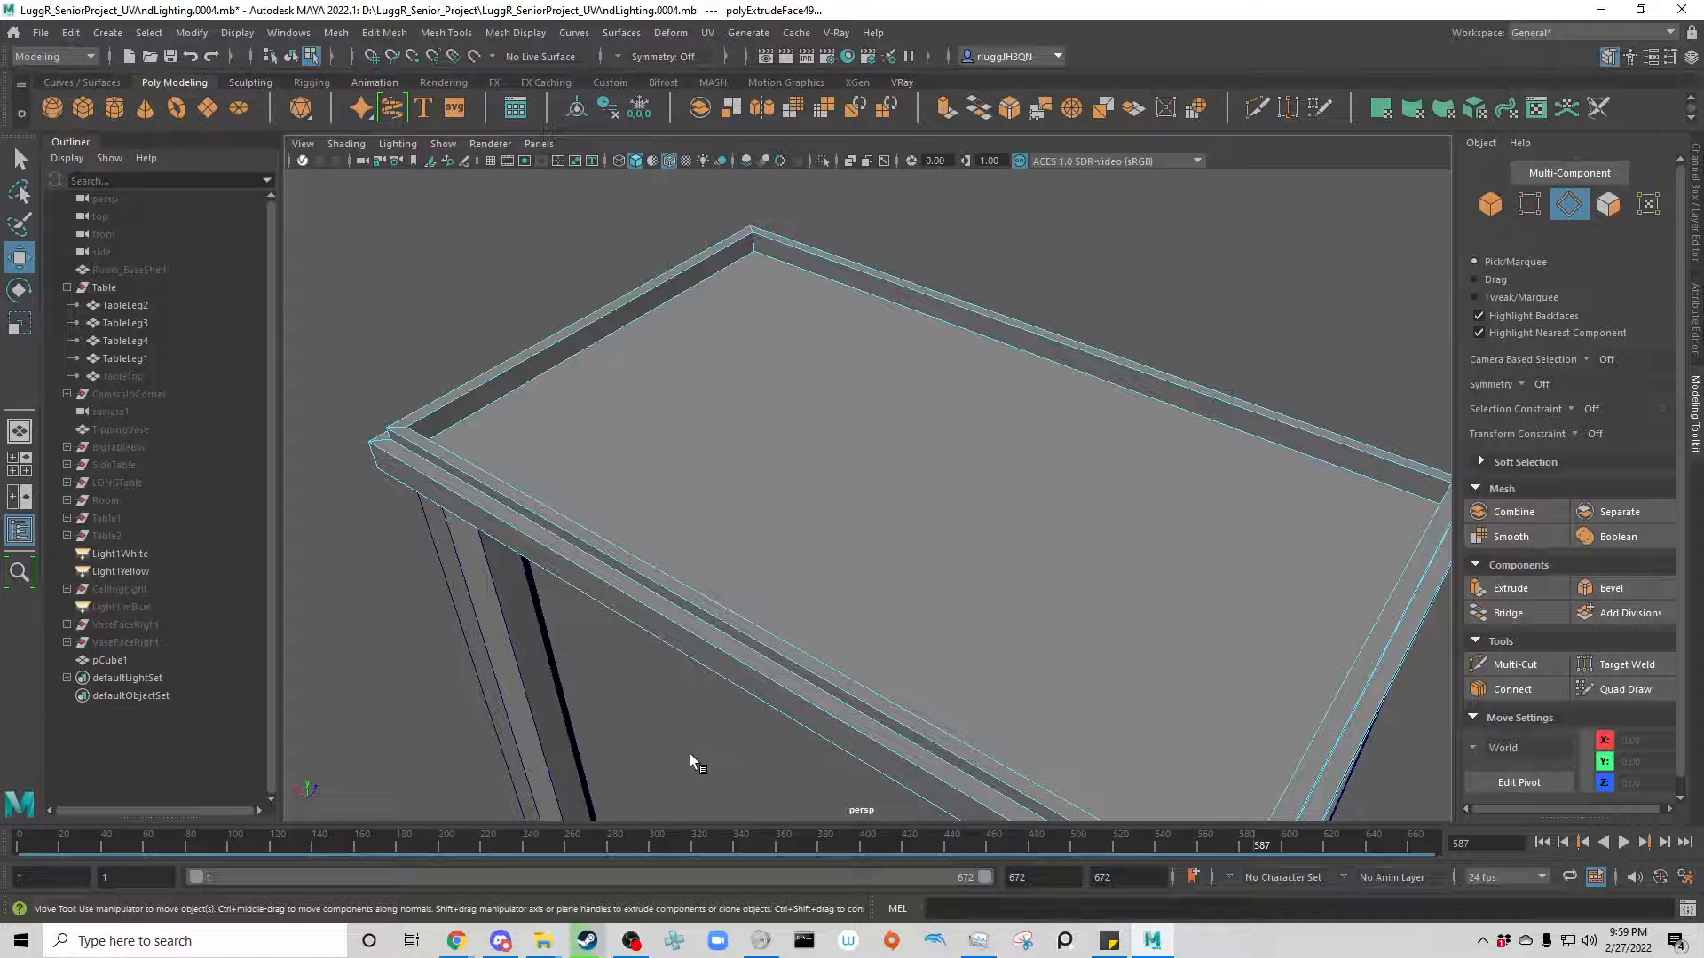
left_click_drag(689, 753, 257, 806, "alt")
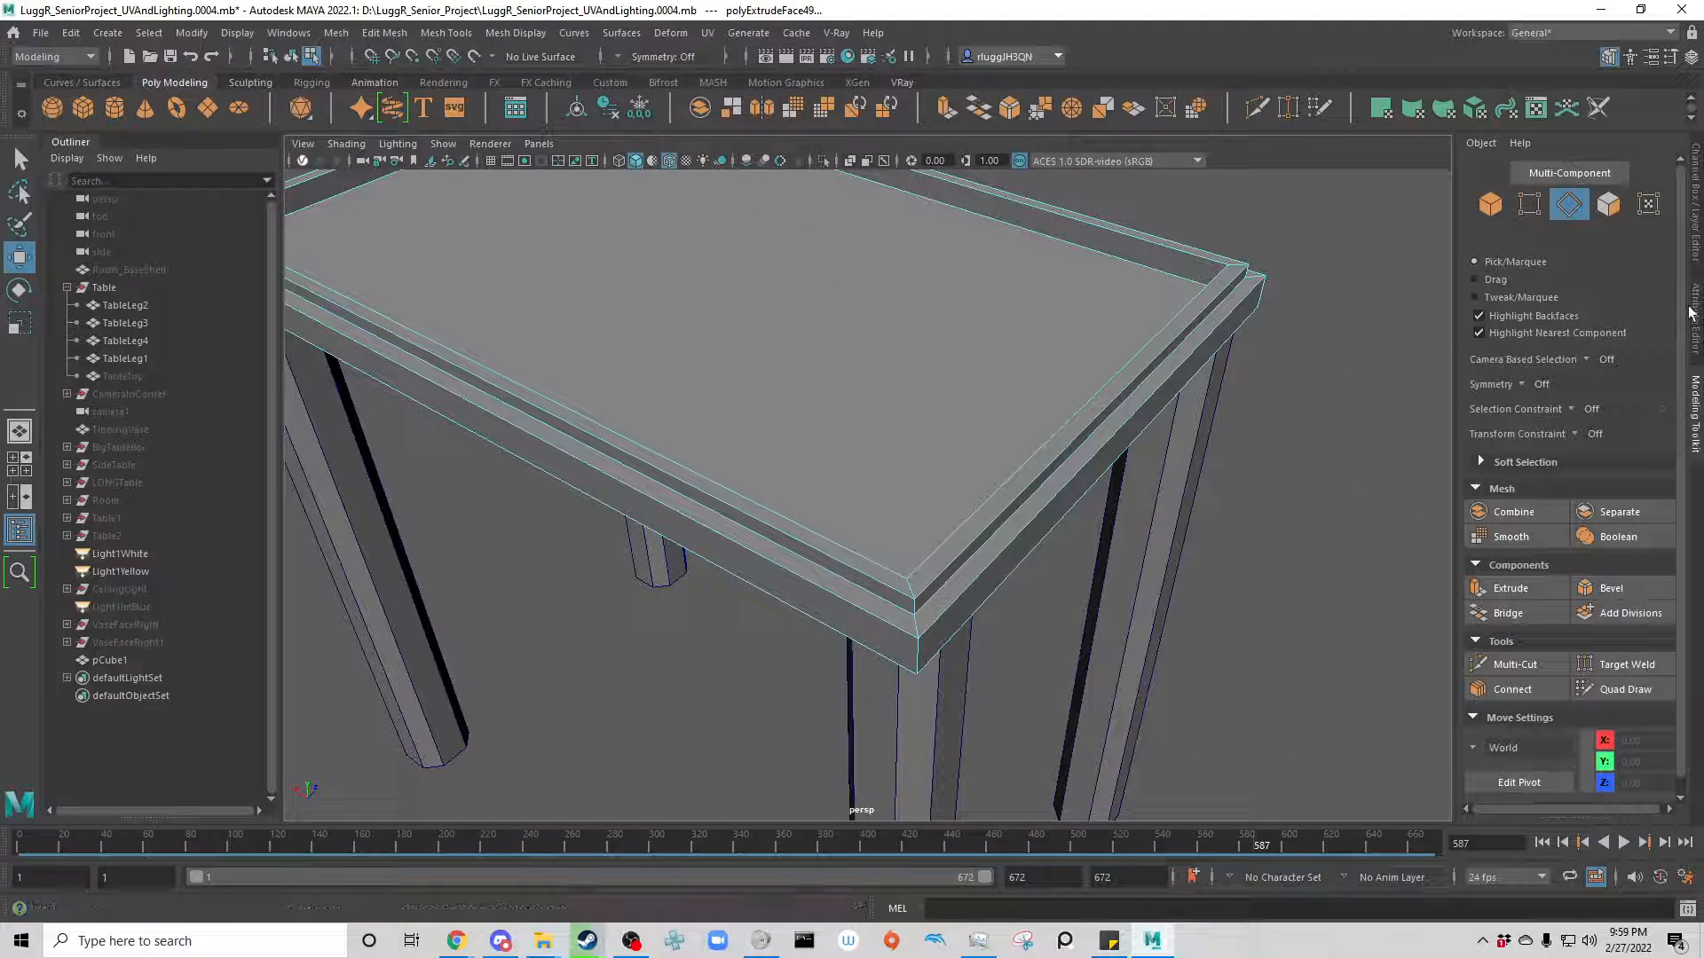
double_click(1030, 510)
left_click_drag(1258, 703, 1315, 648, "alt")
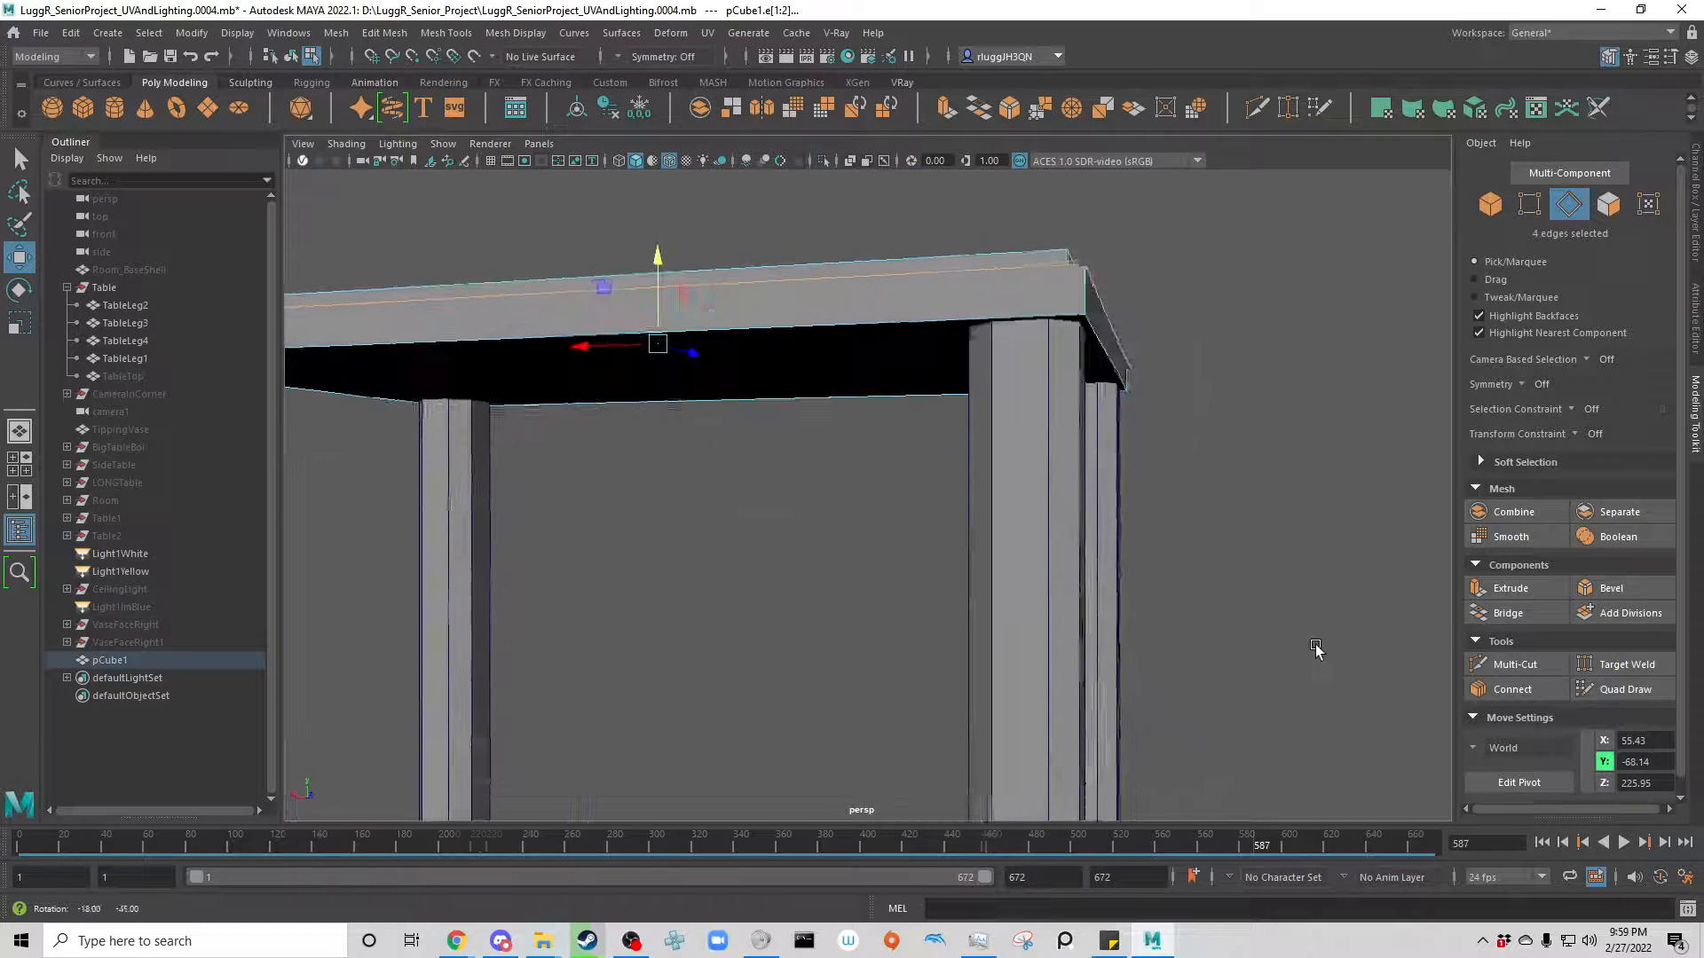
left_click_drag(1228, 460, 1180, 493, "alt")
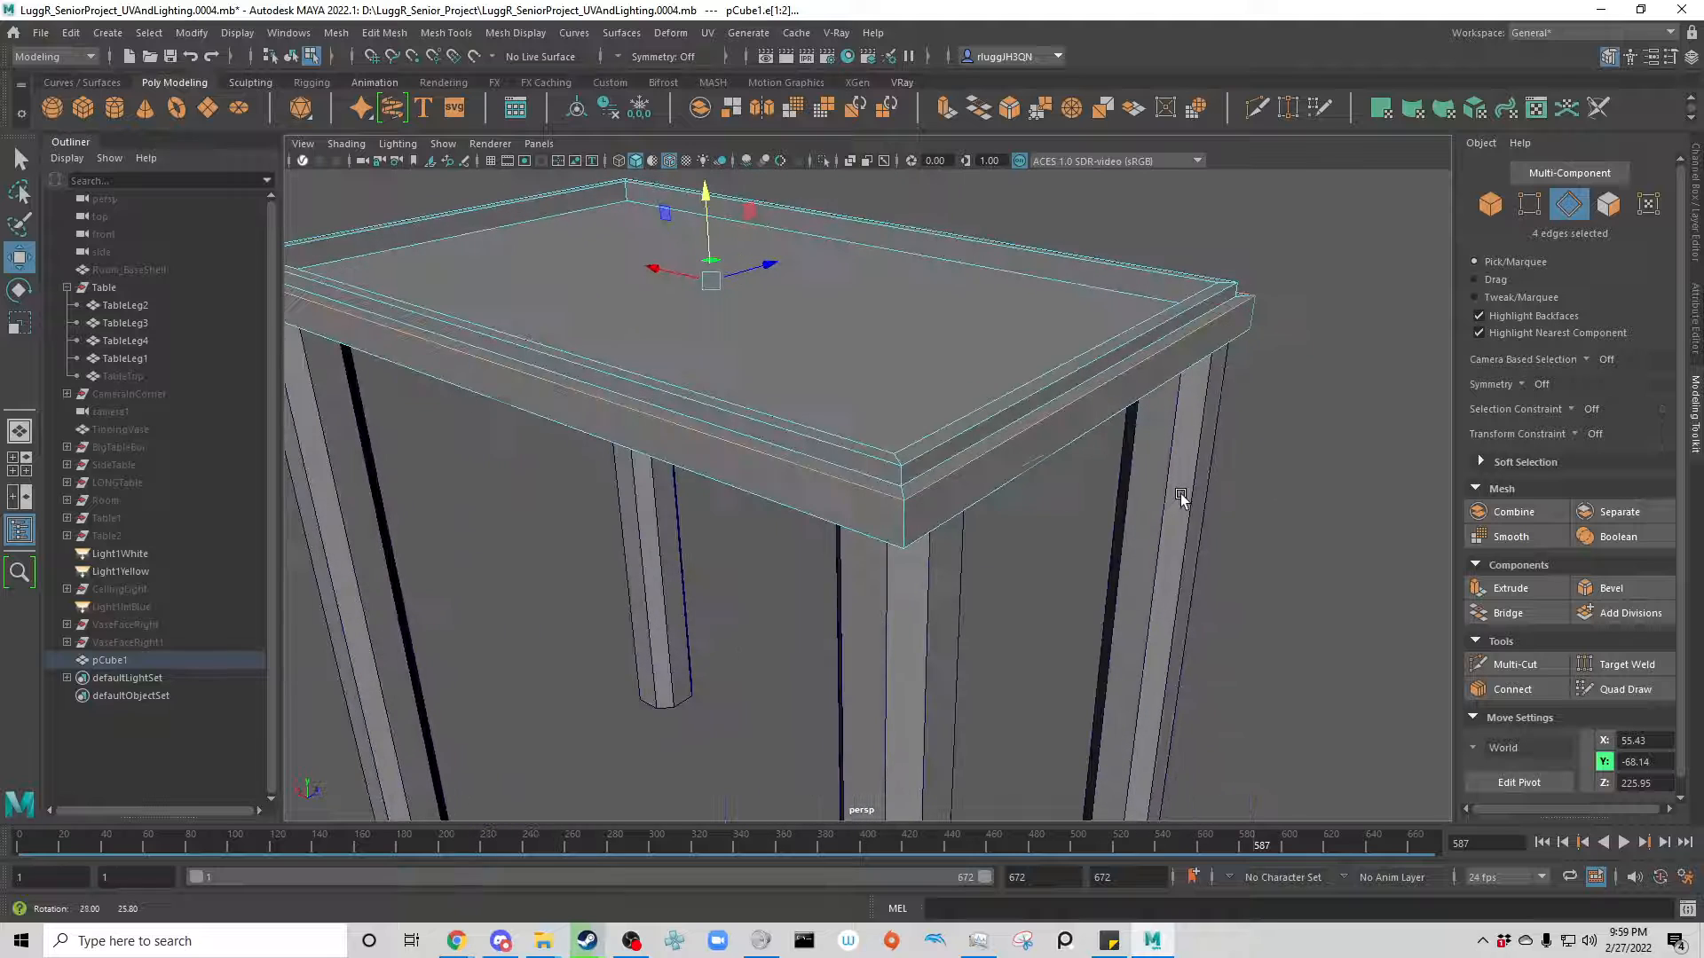
left_click(1630, 593)
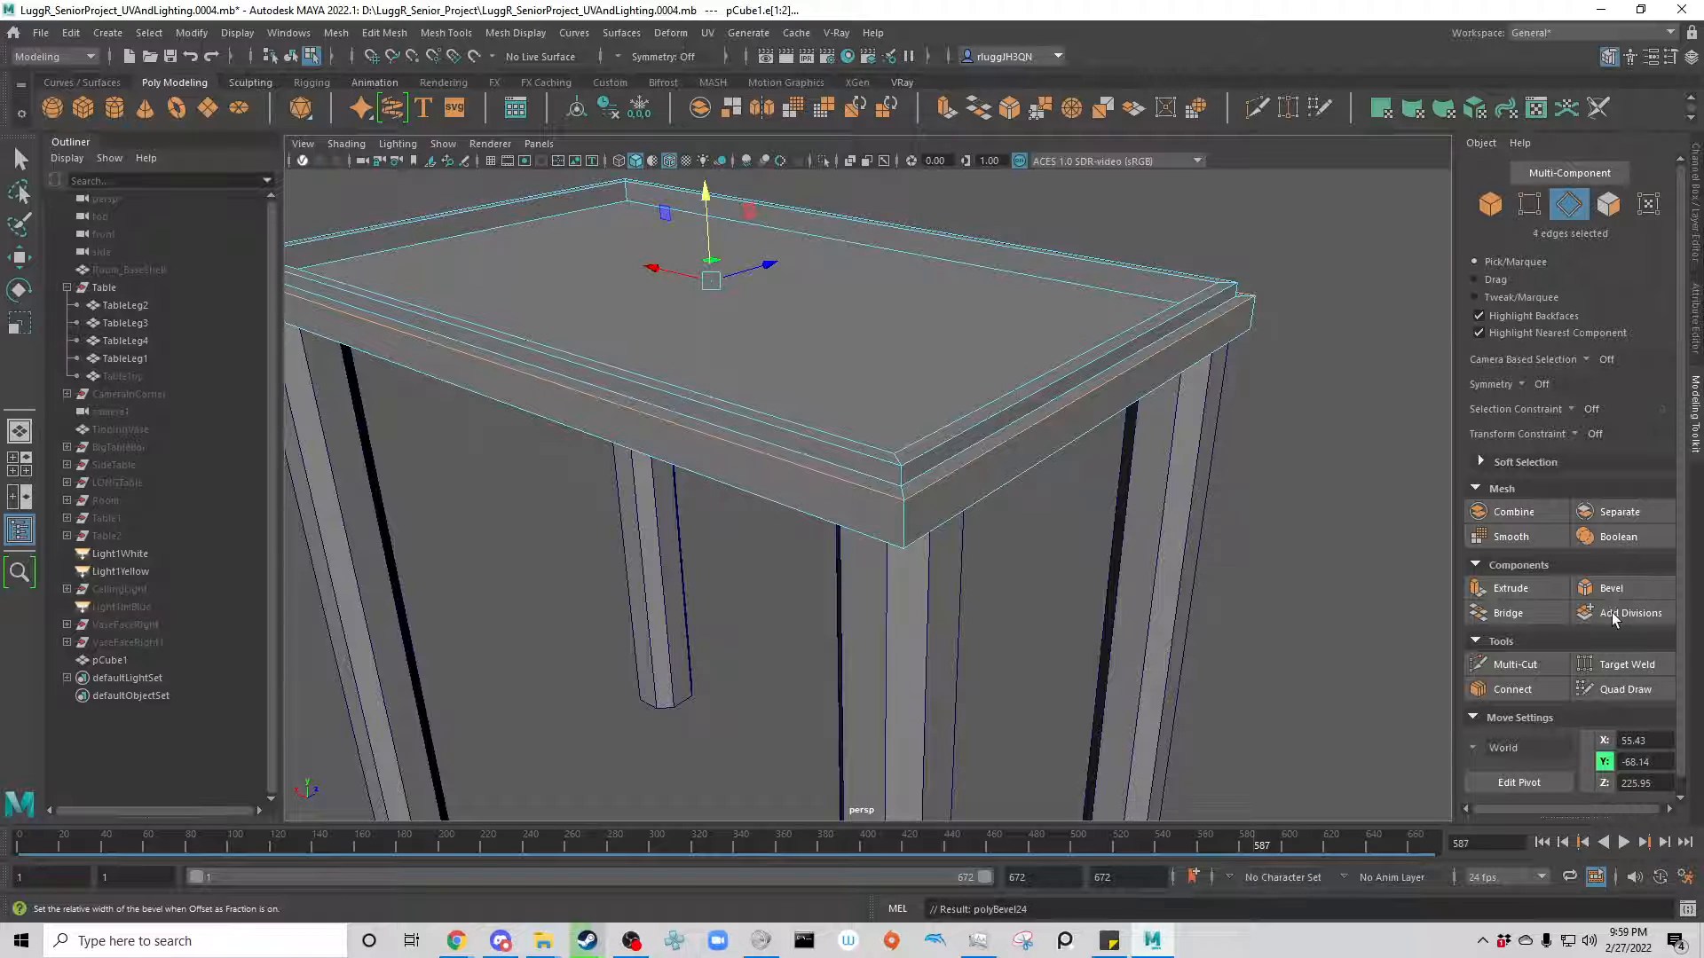
key("t")
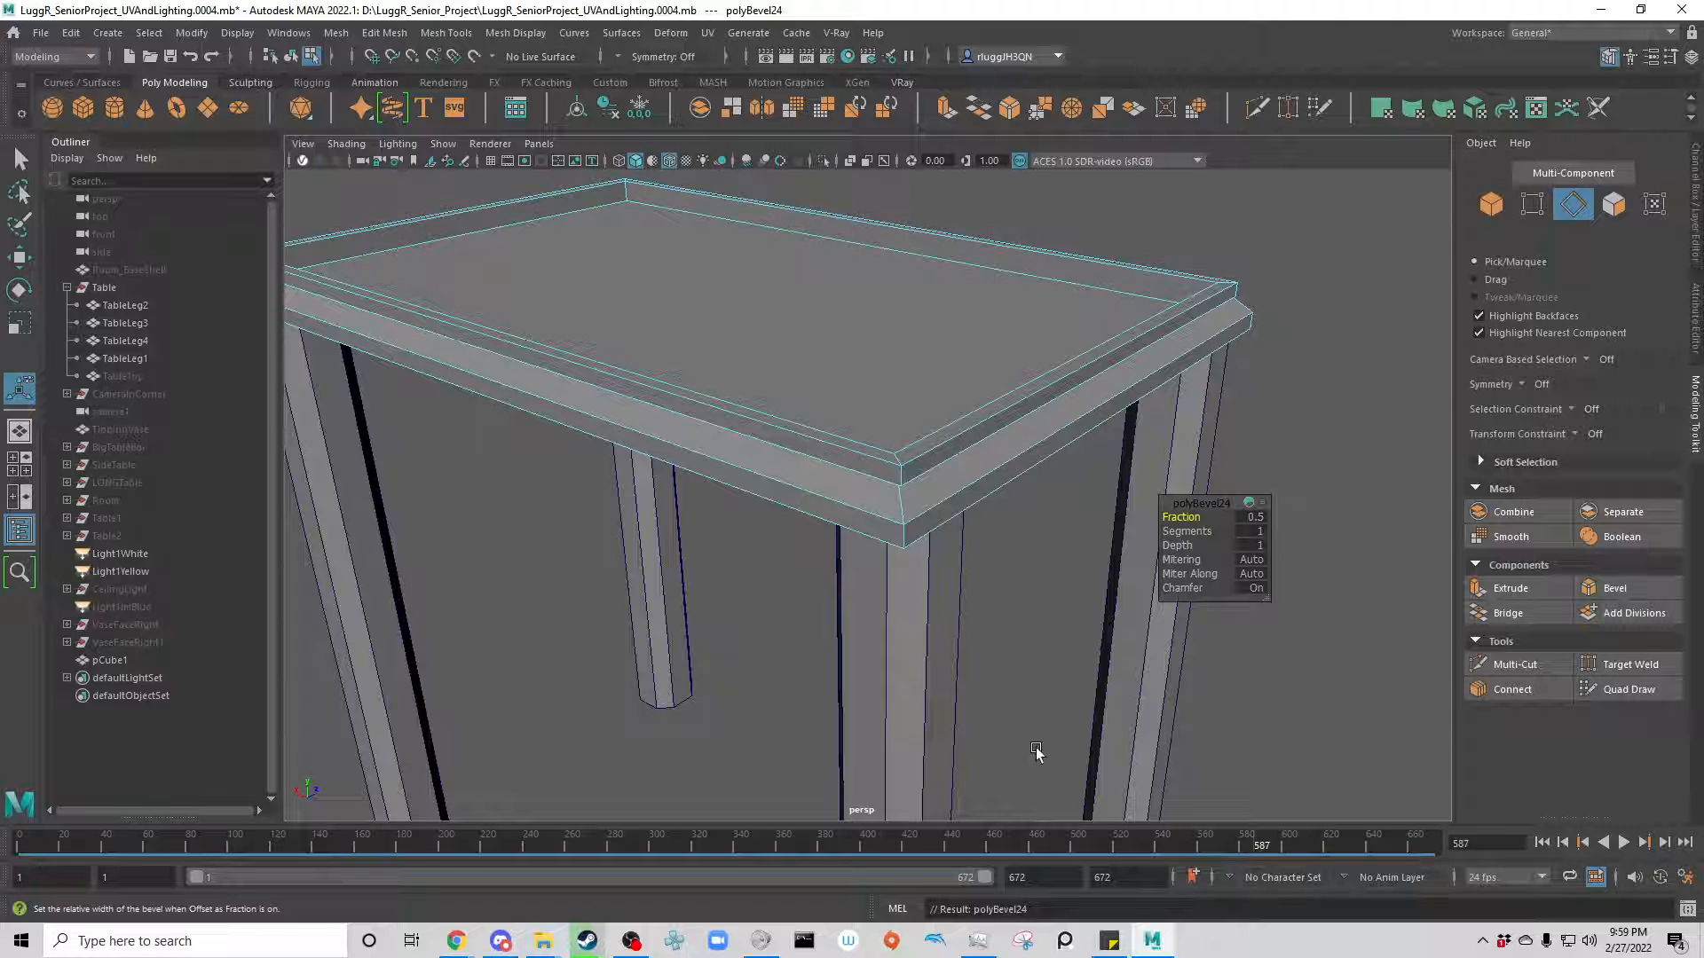
left_click_drag(1058, 741, 1103, 510, "alt")
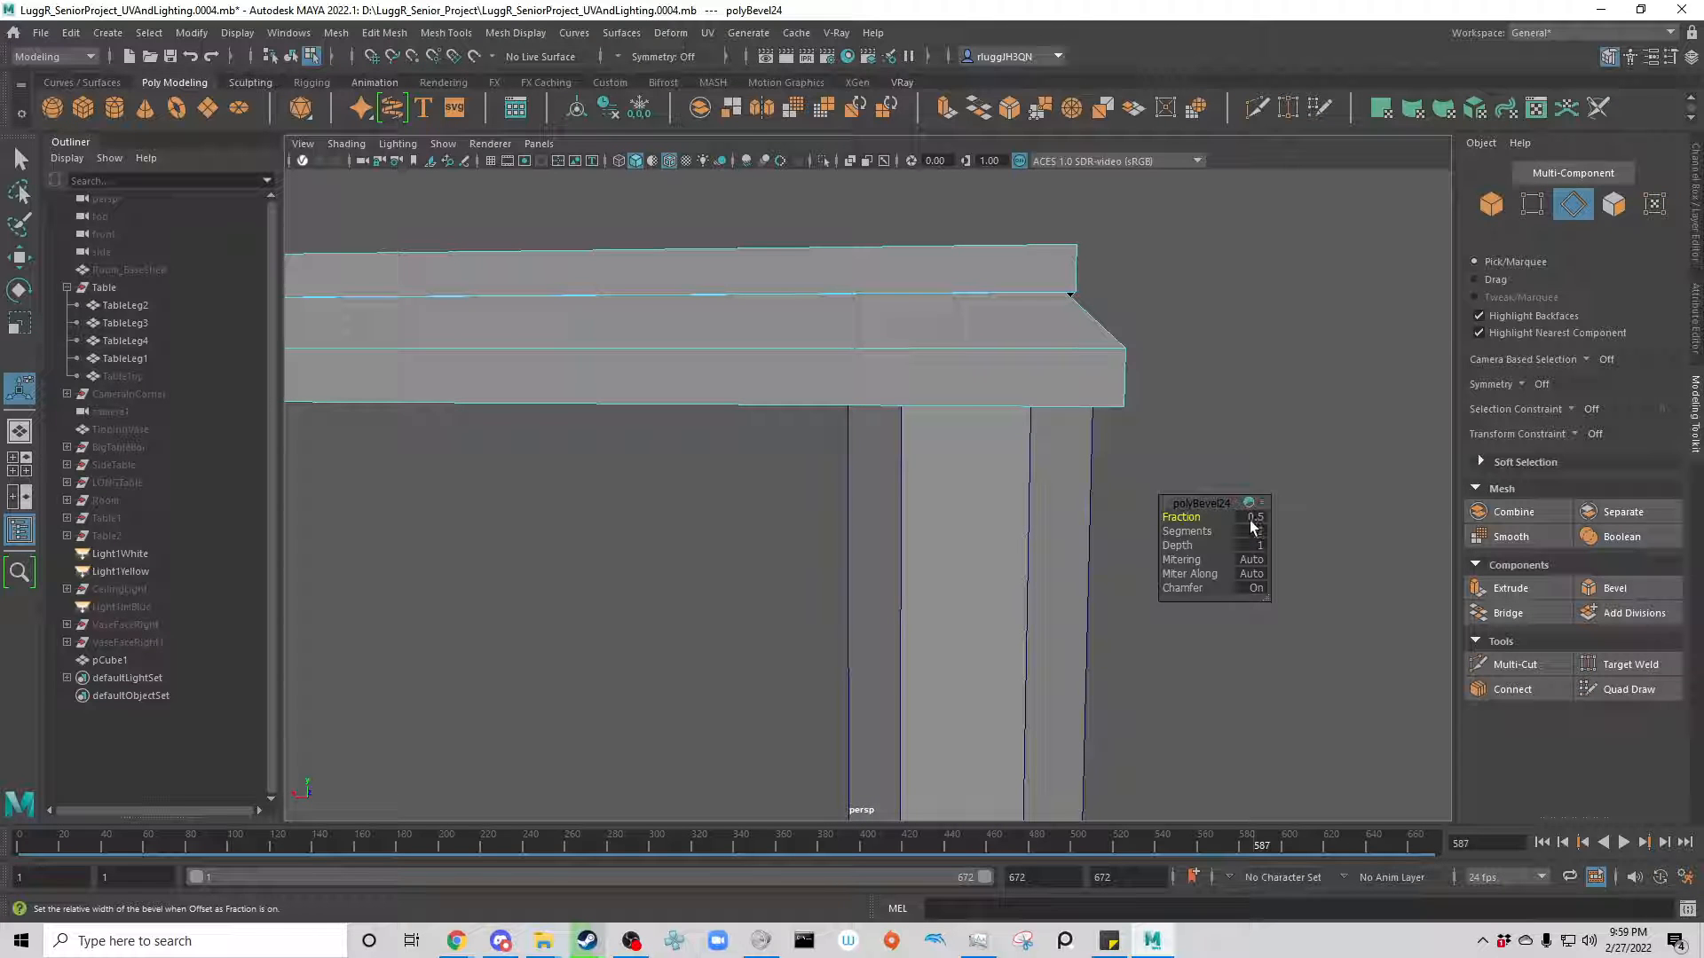
left_click_drag(1253, 527, 1246, 520)
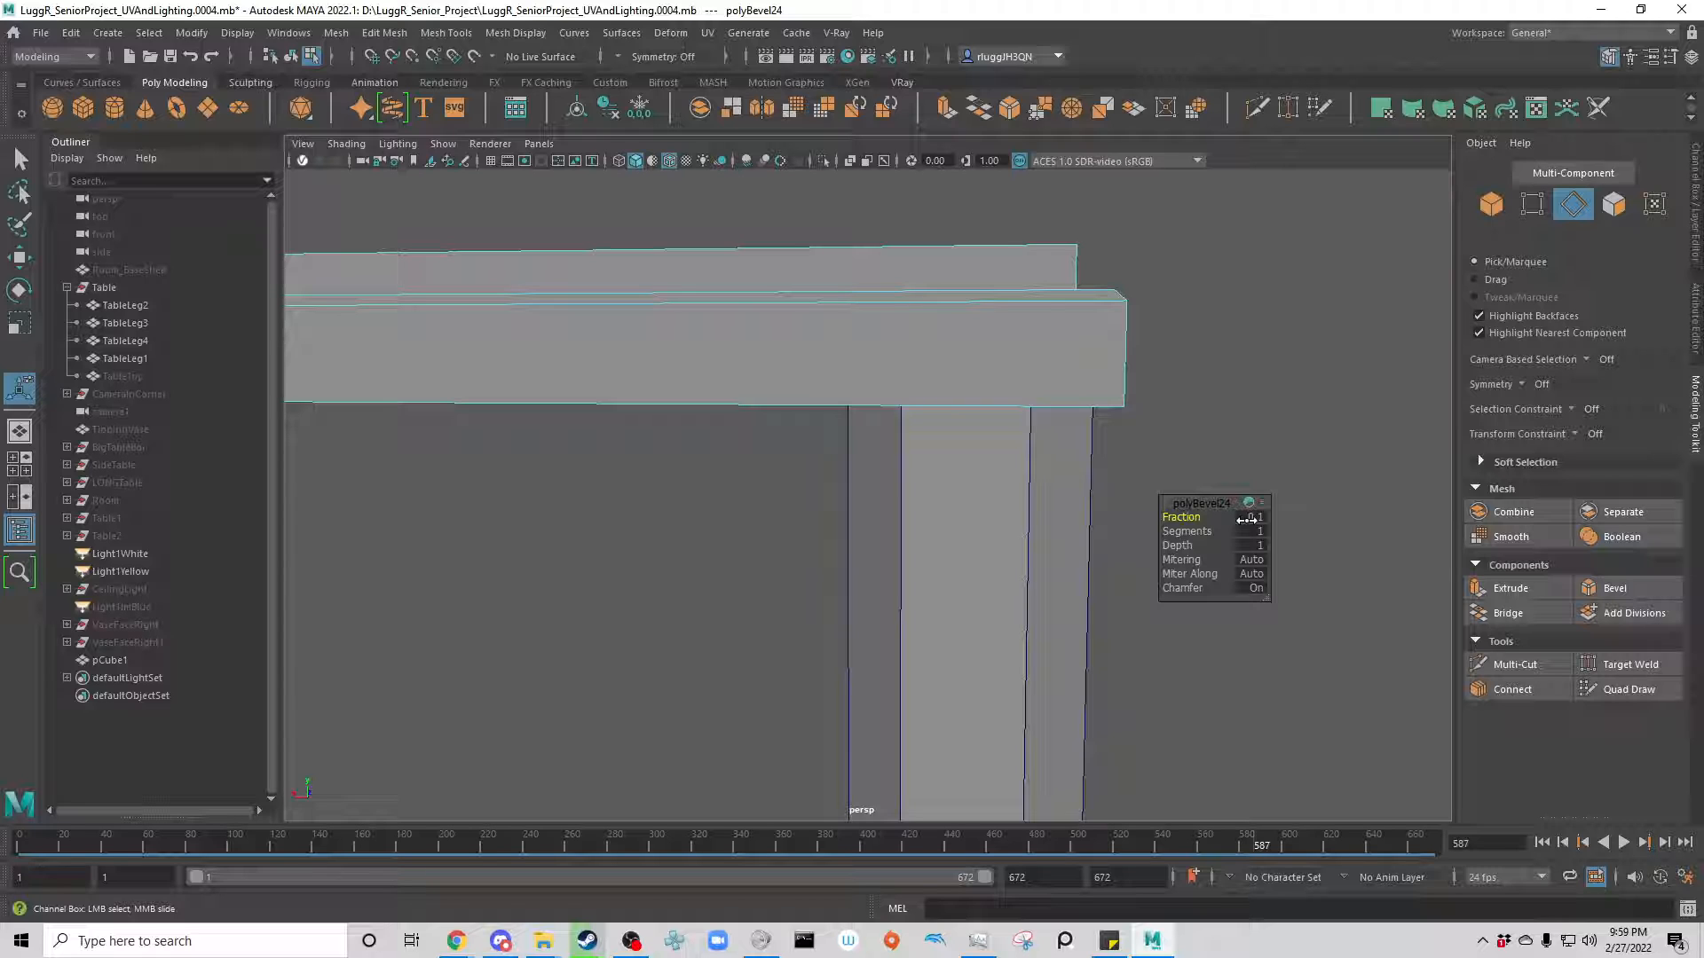
Step: Set the fraction of the bevel on the lower slab's outer upper edges to 0.2
left_click_drag(1246, 521, 1247, 522)
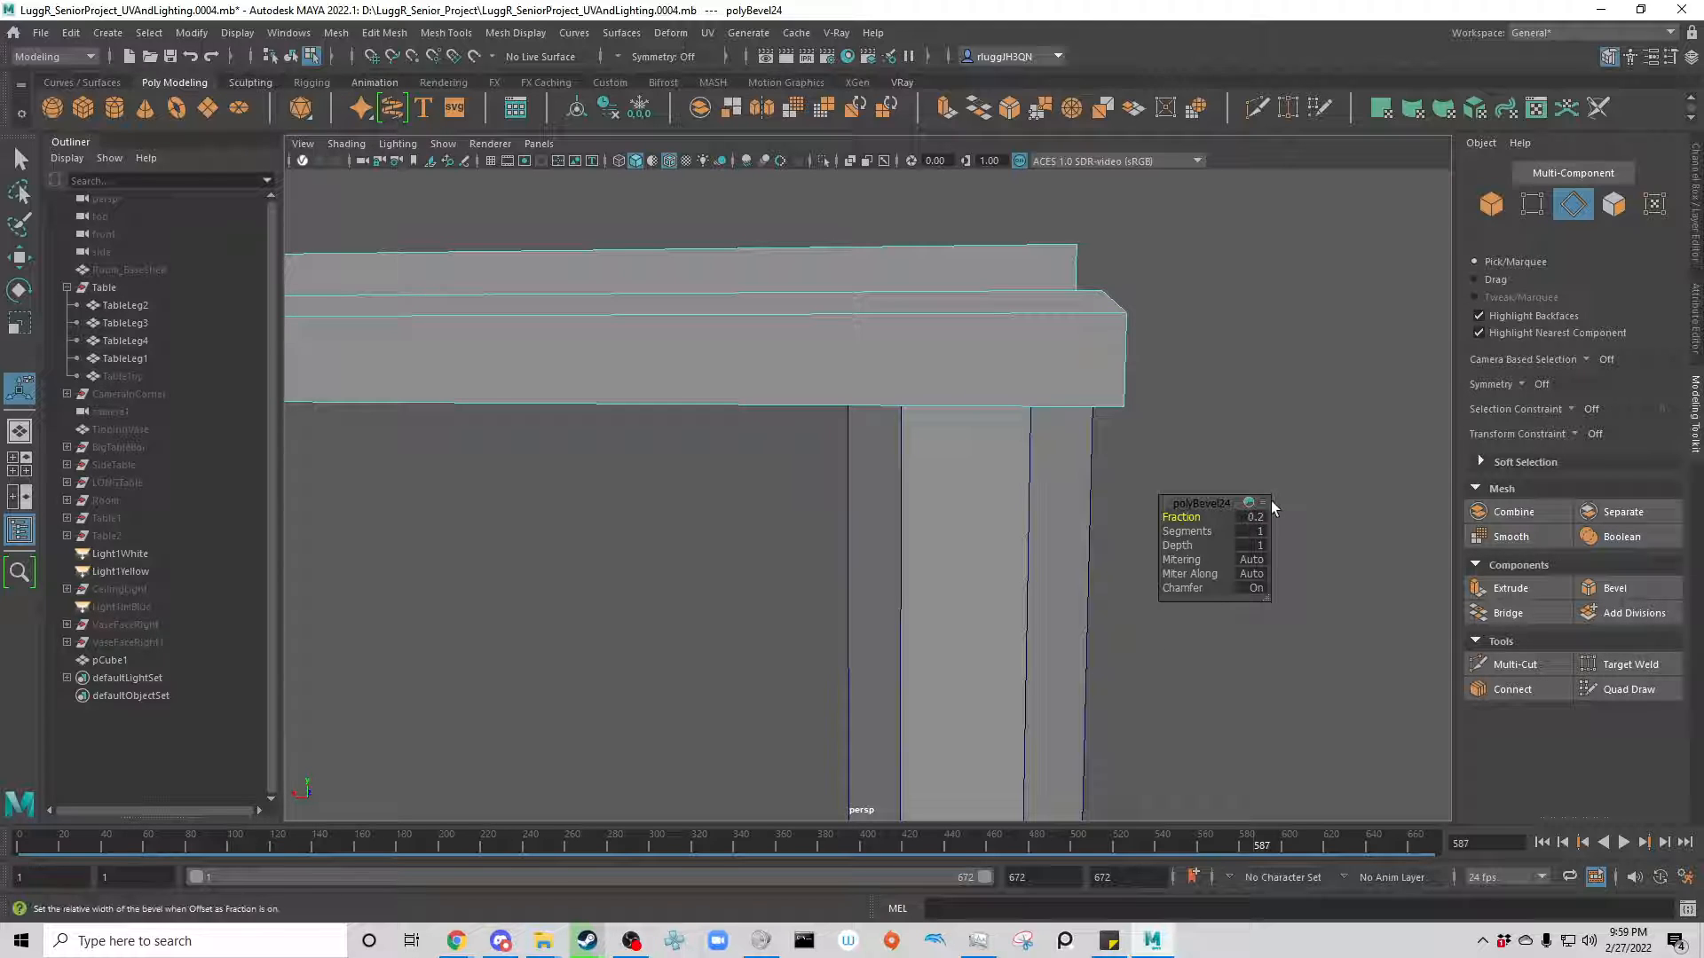
Step: Try to bevel a single bottom outer edge of the lower slab with a fraction of 0.1
left_click(951, 405)
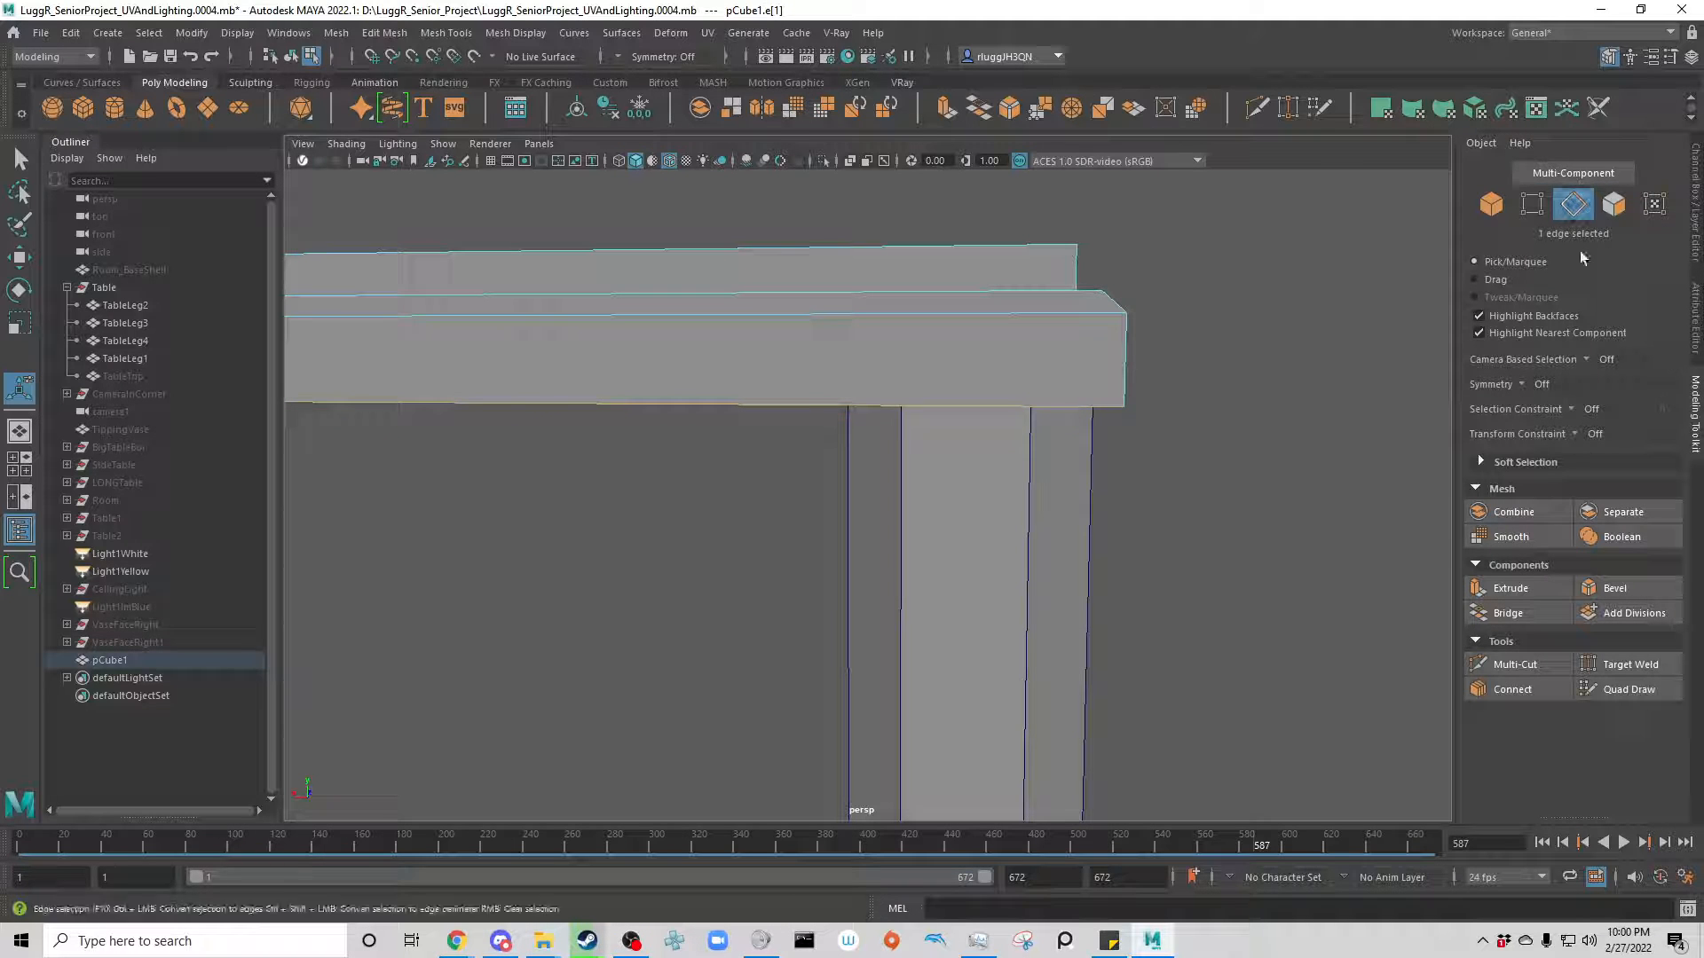
left_click(1643, 595)
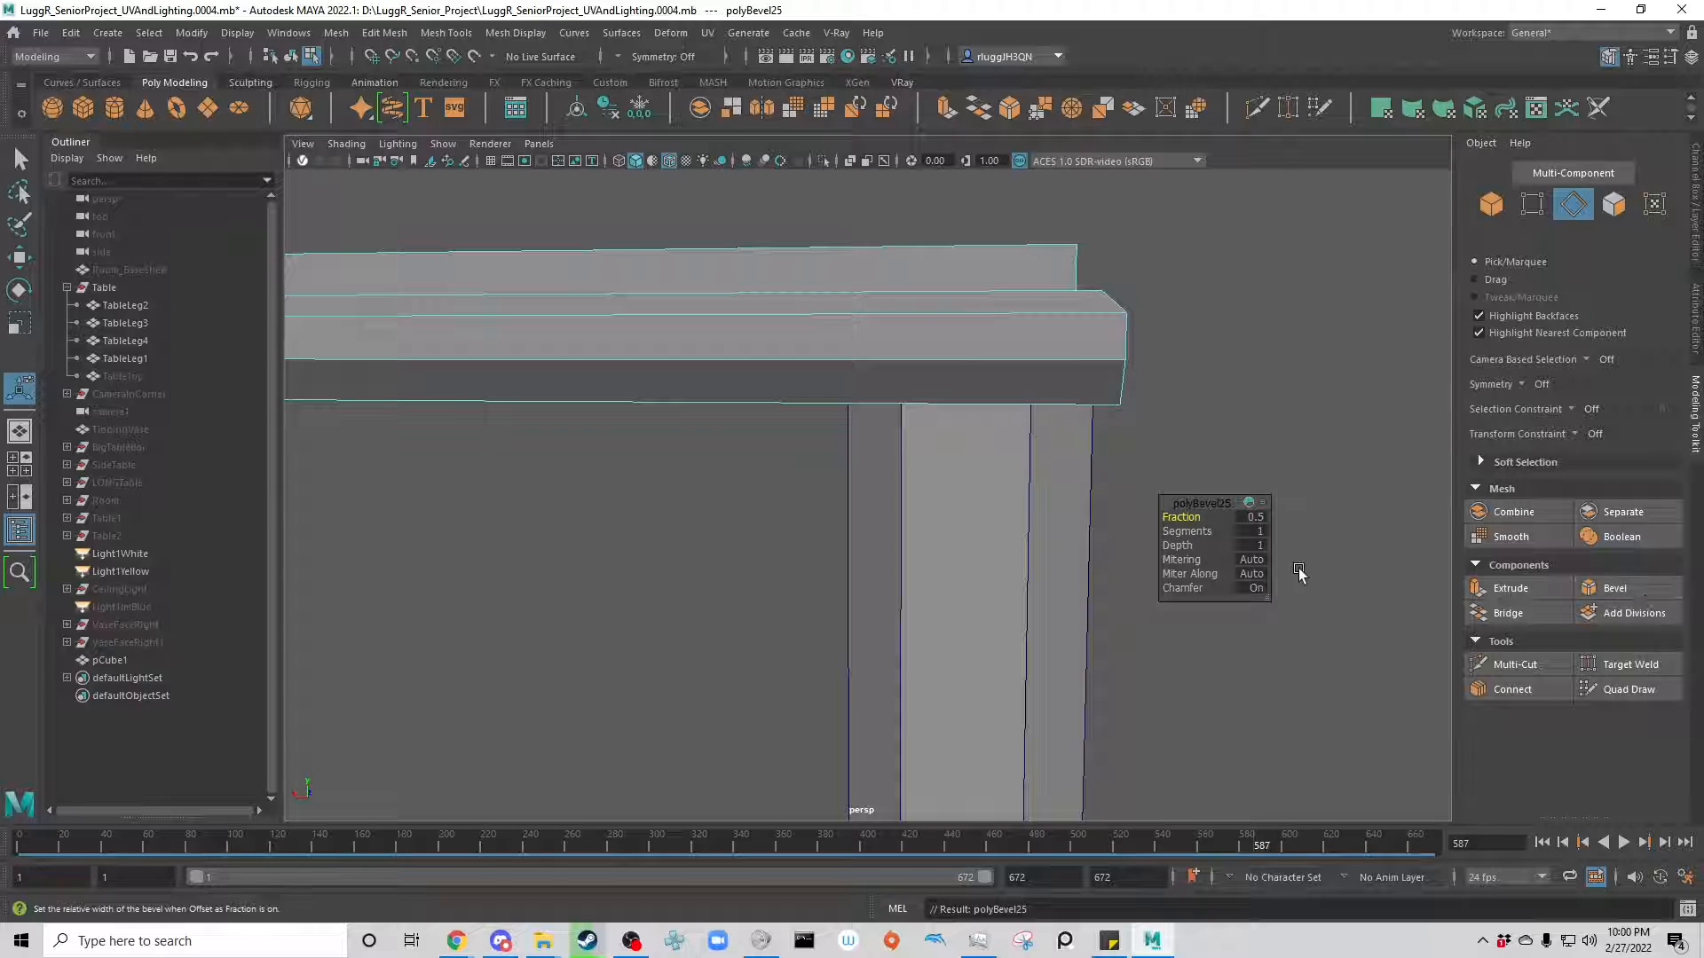
left_click(1265, 517)
type("1")
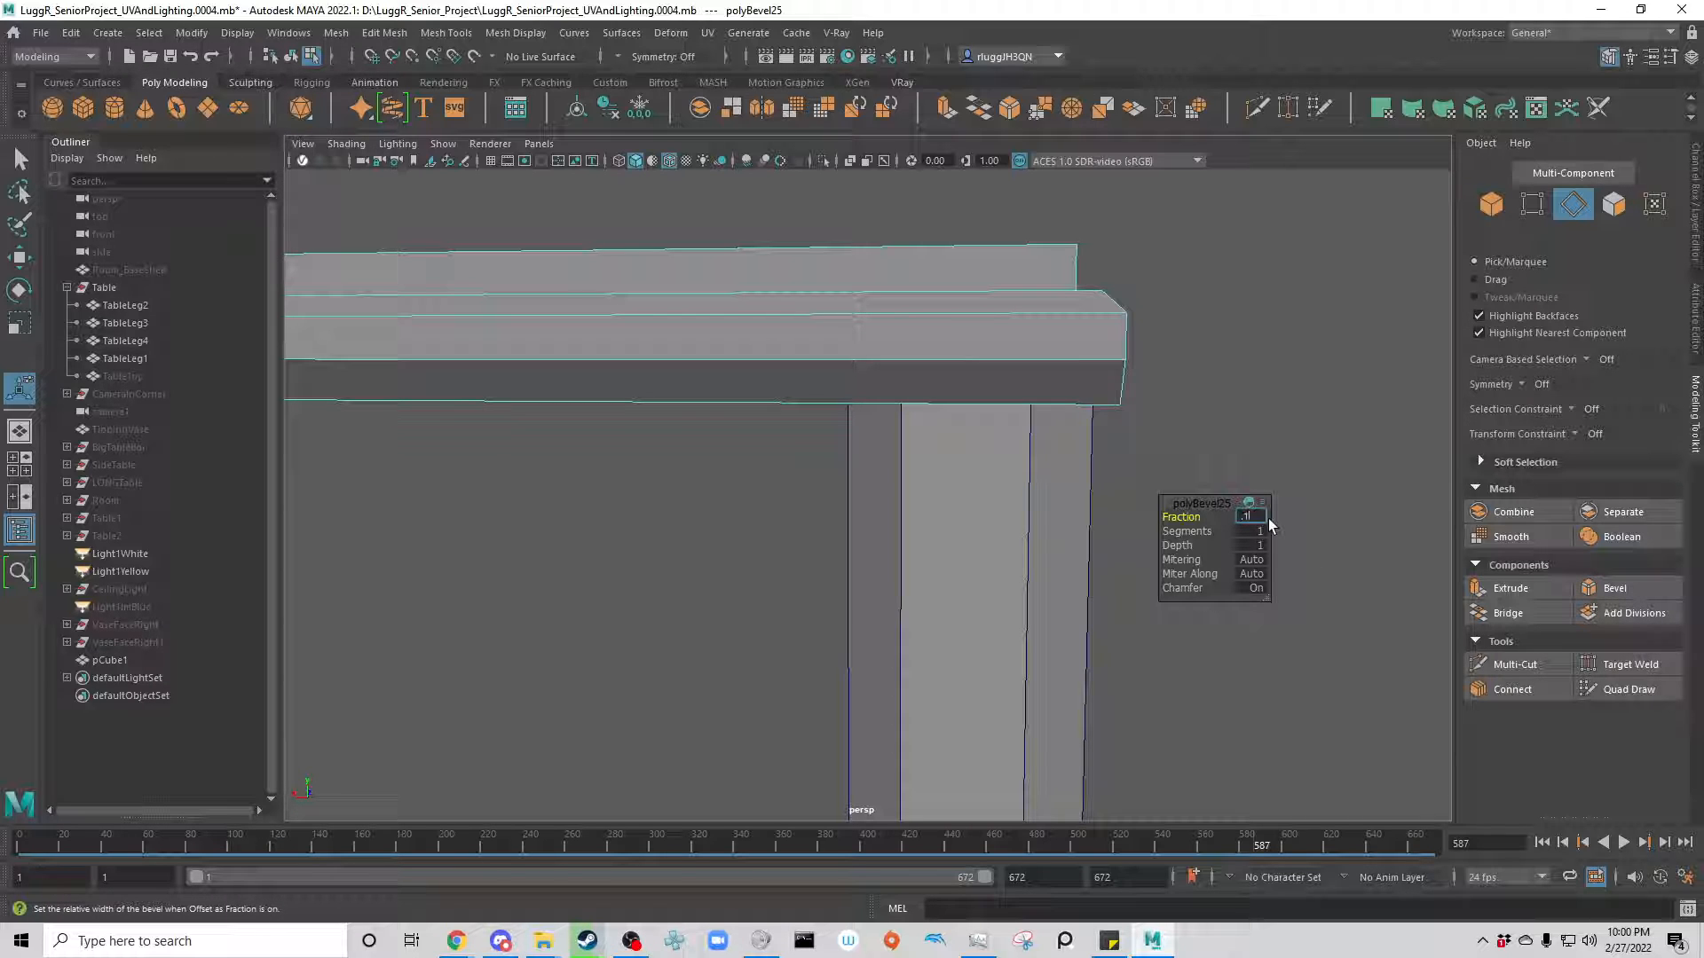
key("Return")
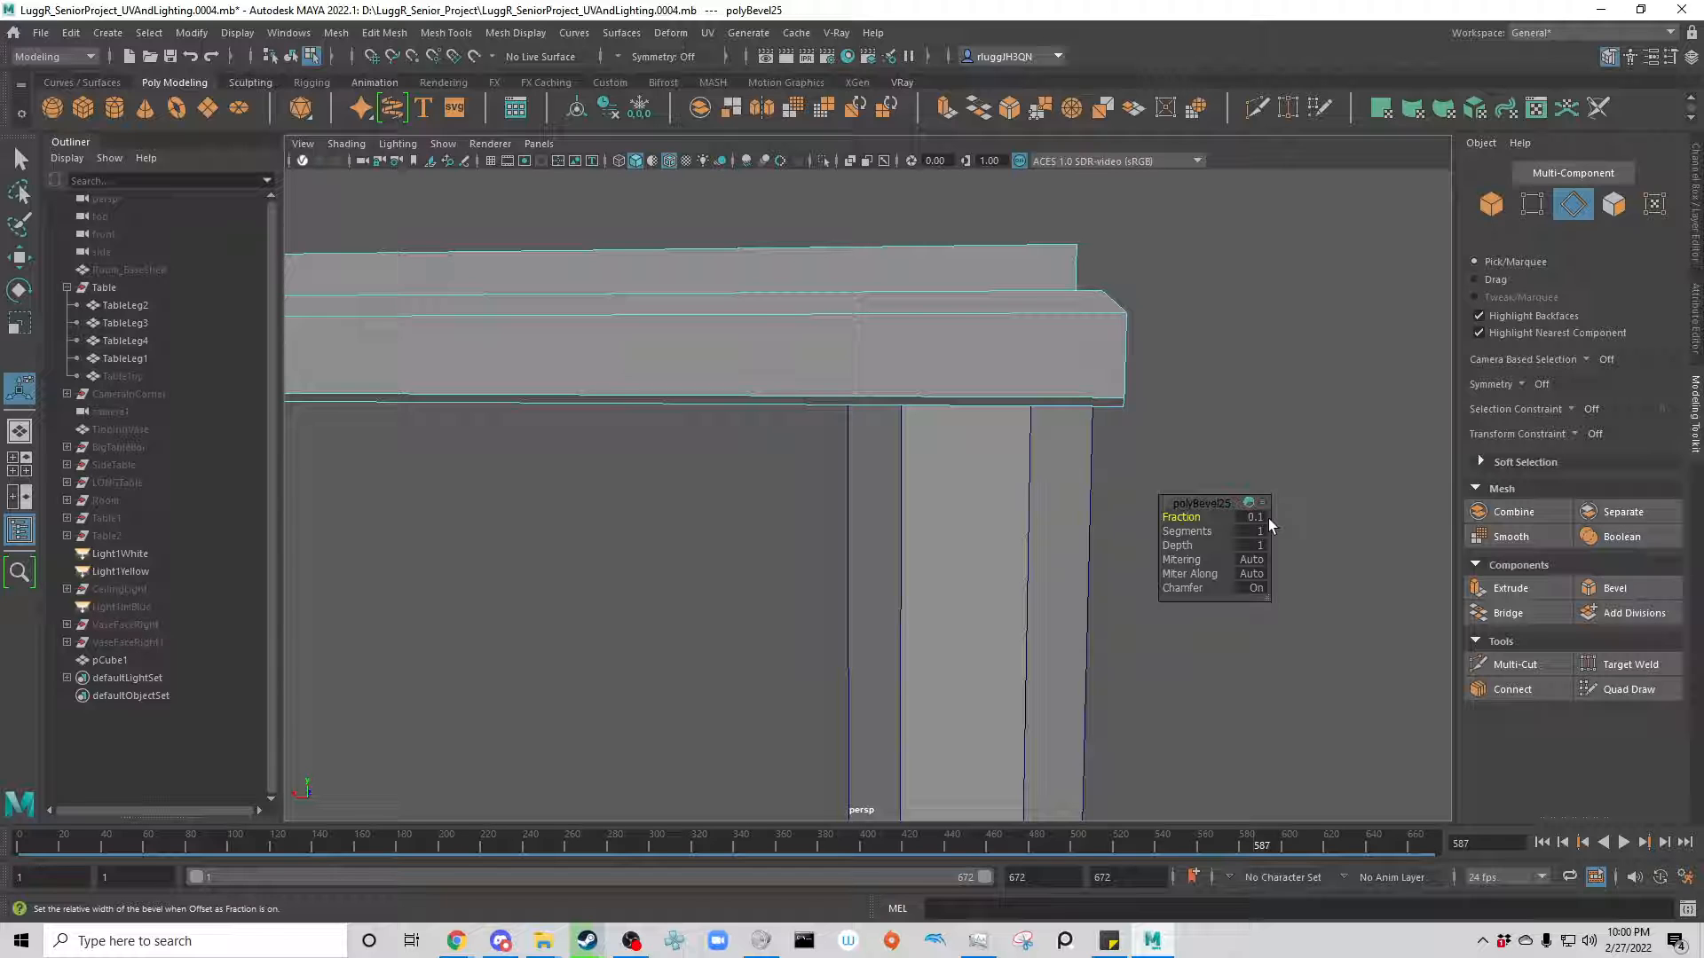
left_click(1269, 519)
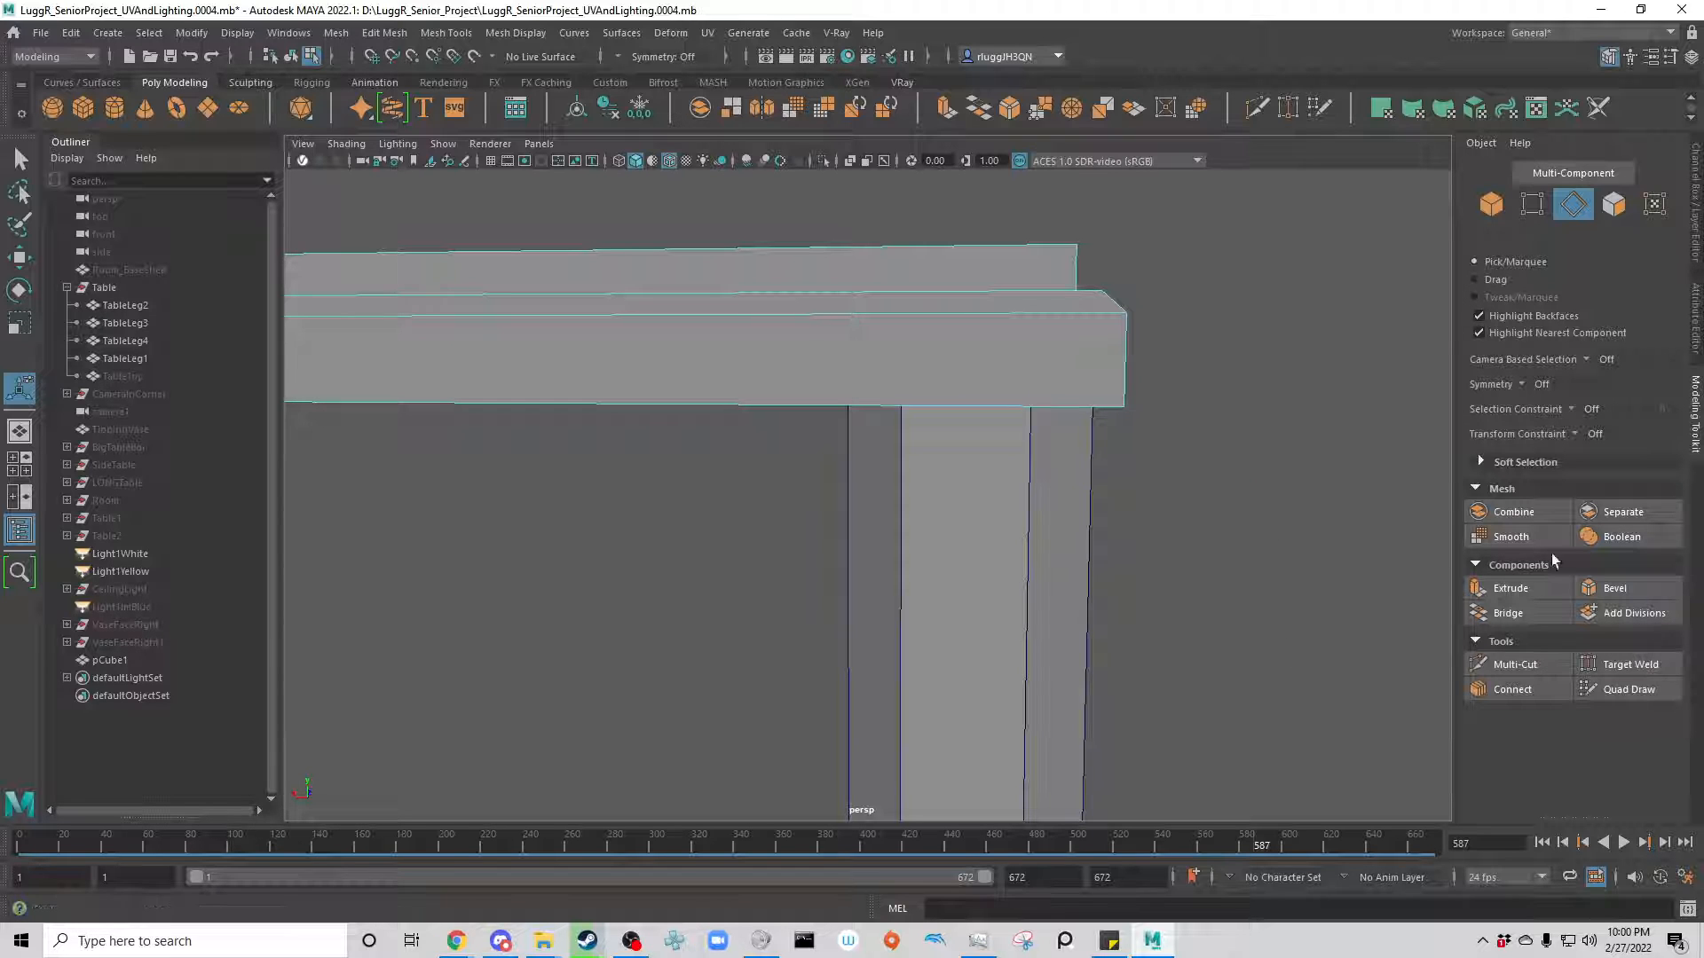
left_click(1666, 587)
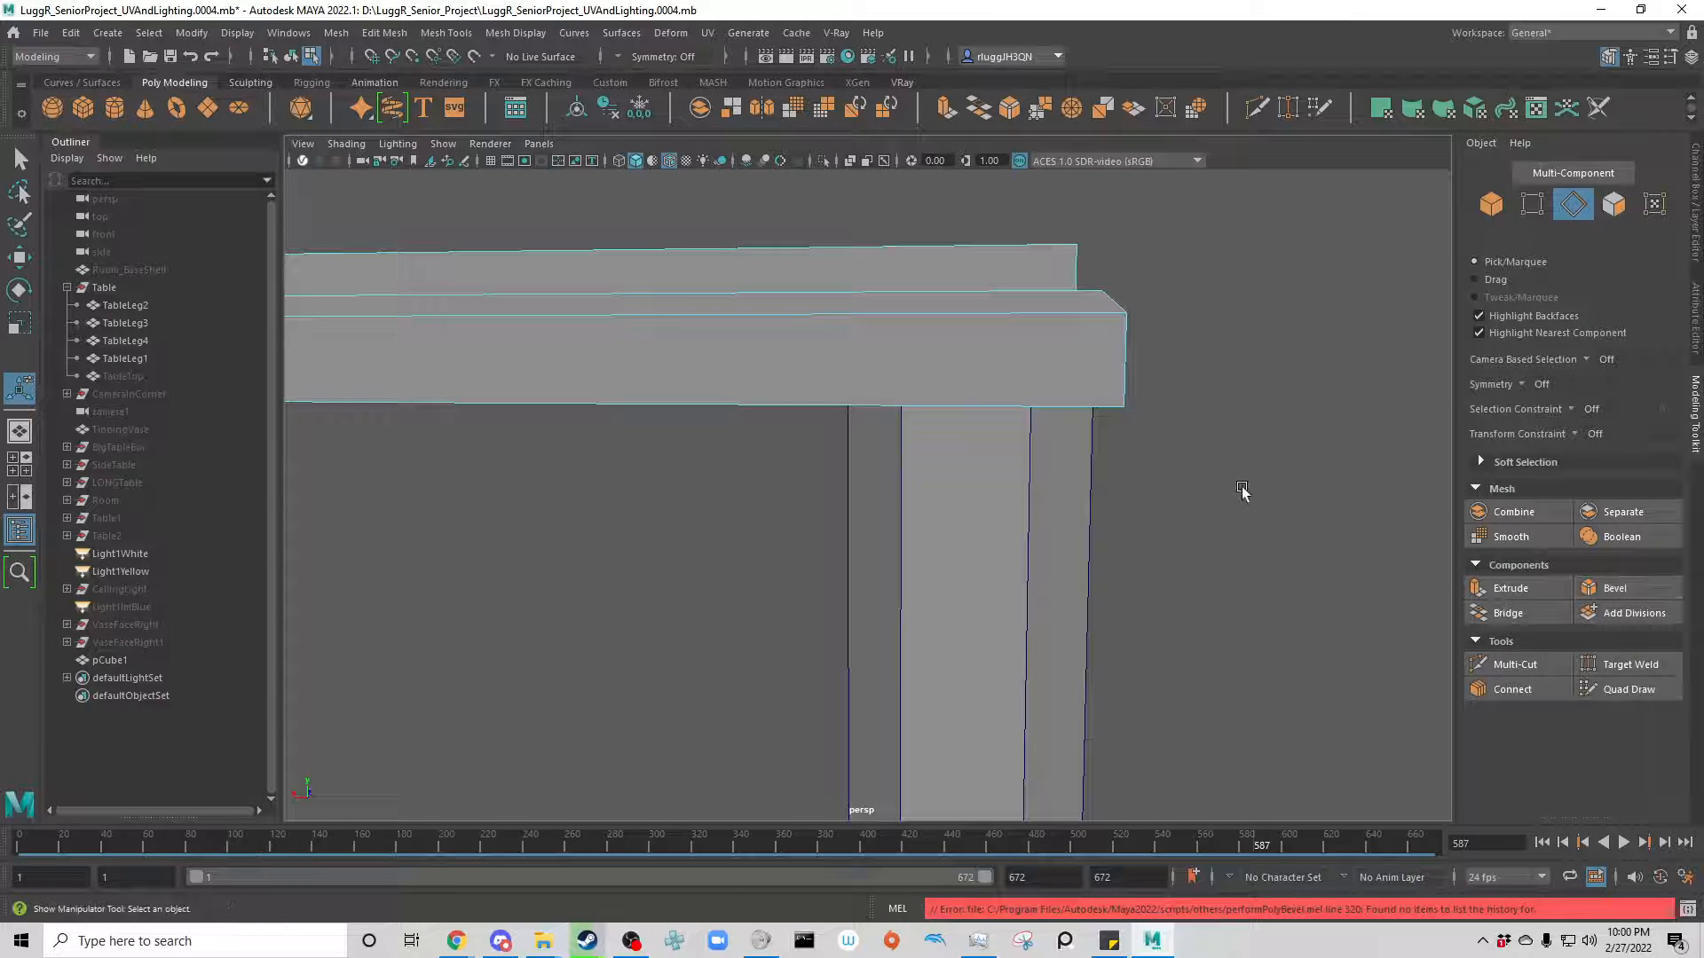
Step: Try to bevel the same bottom edge with a fraction of 0.2, check it from below, and undo the bevel
left_click(1079, 403)
left_click(1608, 589)
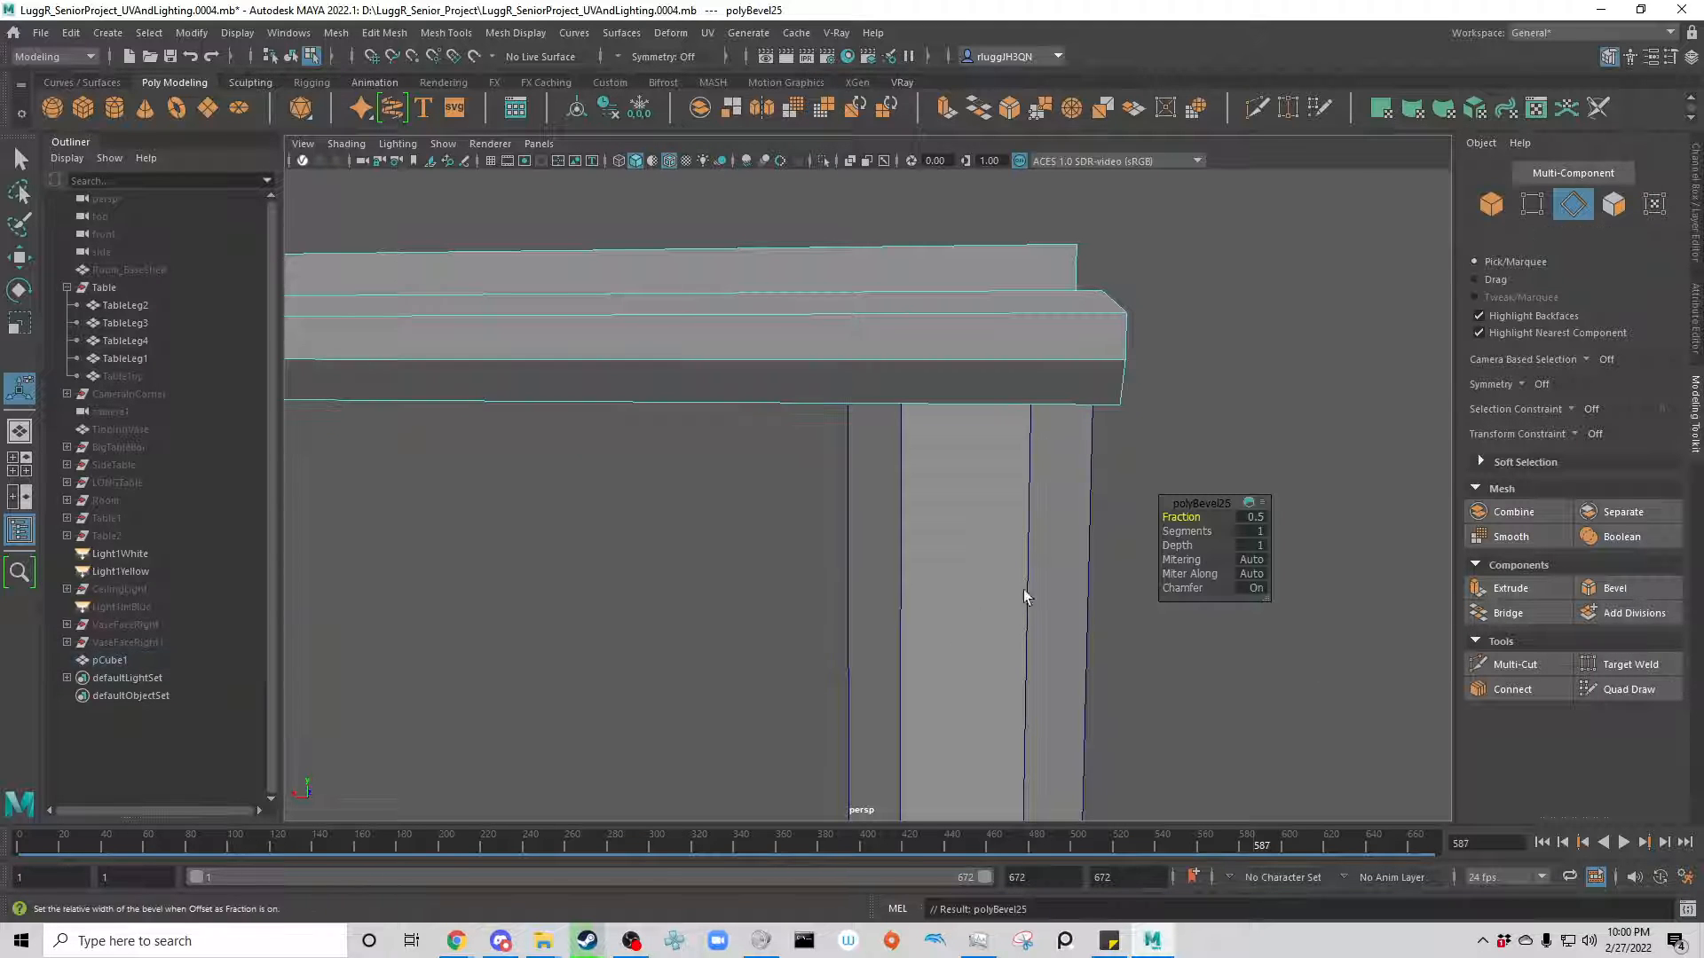
left_click(1252, 517)
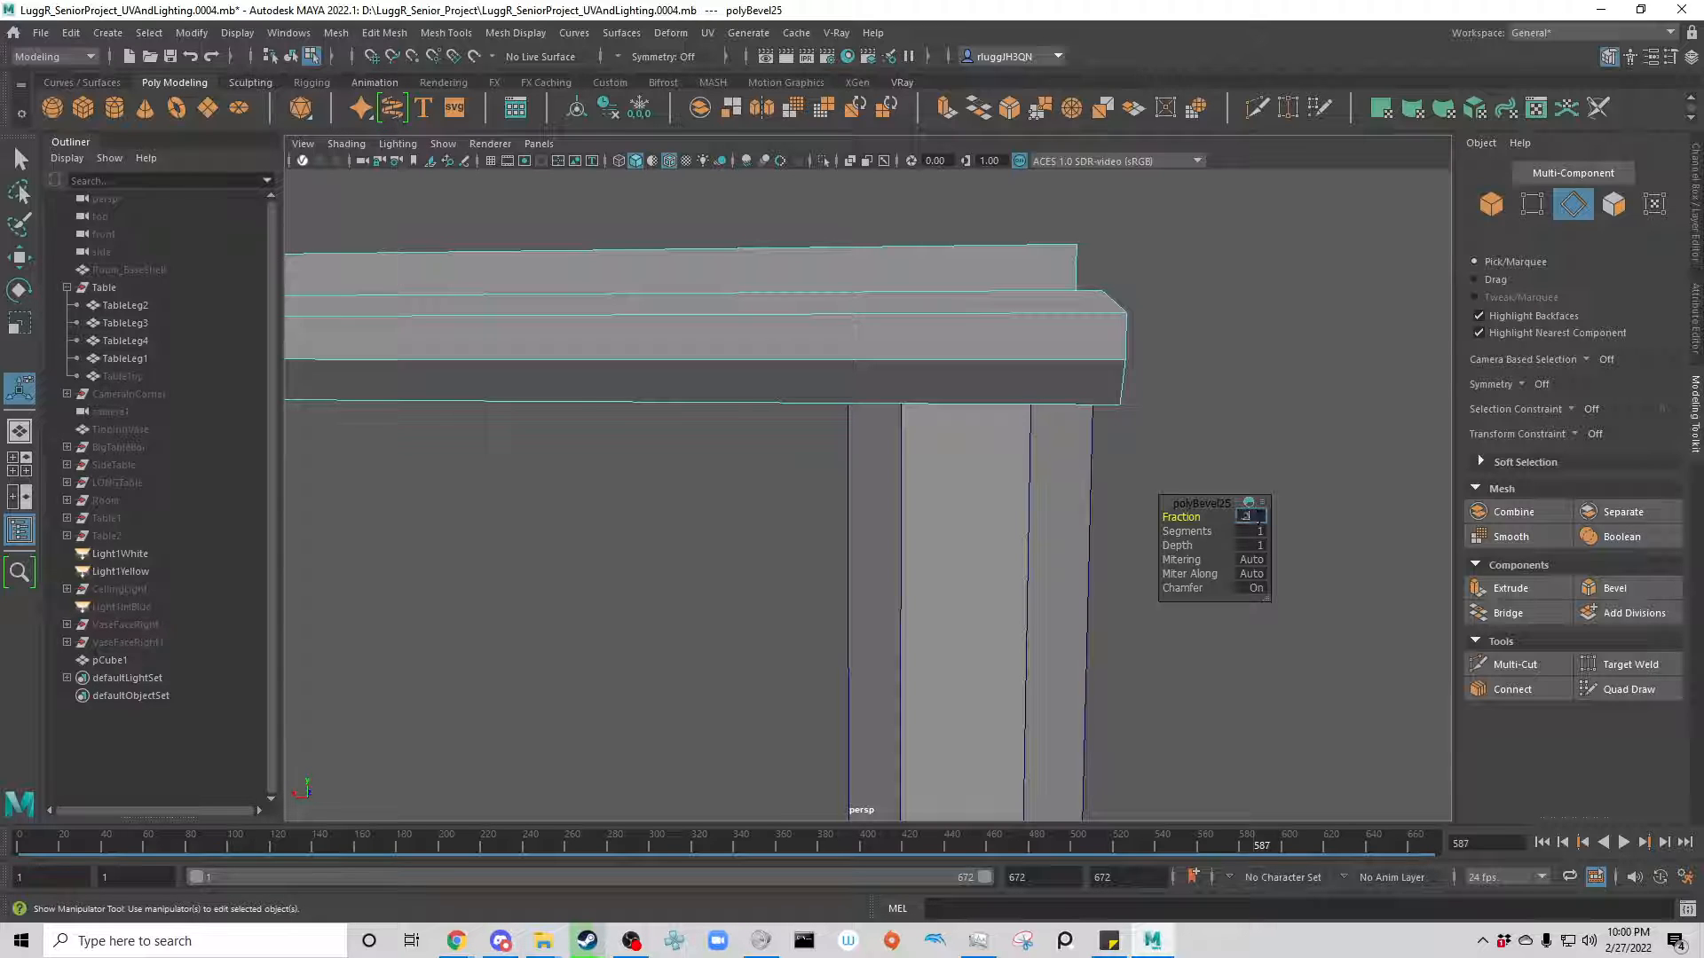
type(".2")
key("Return")
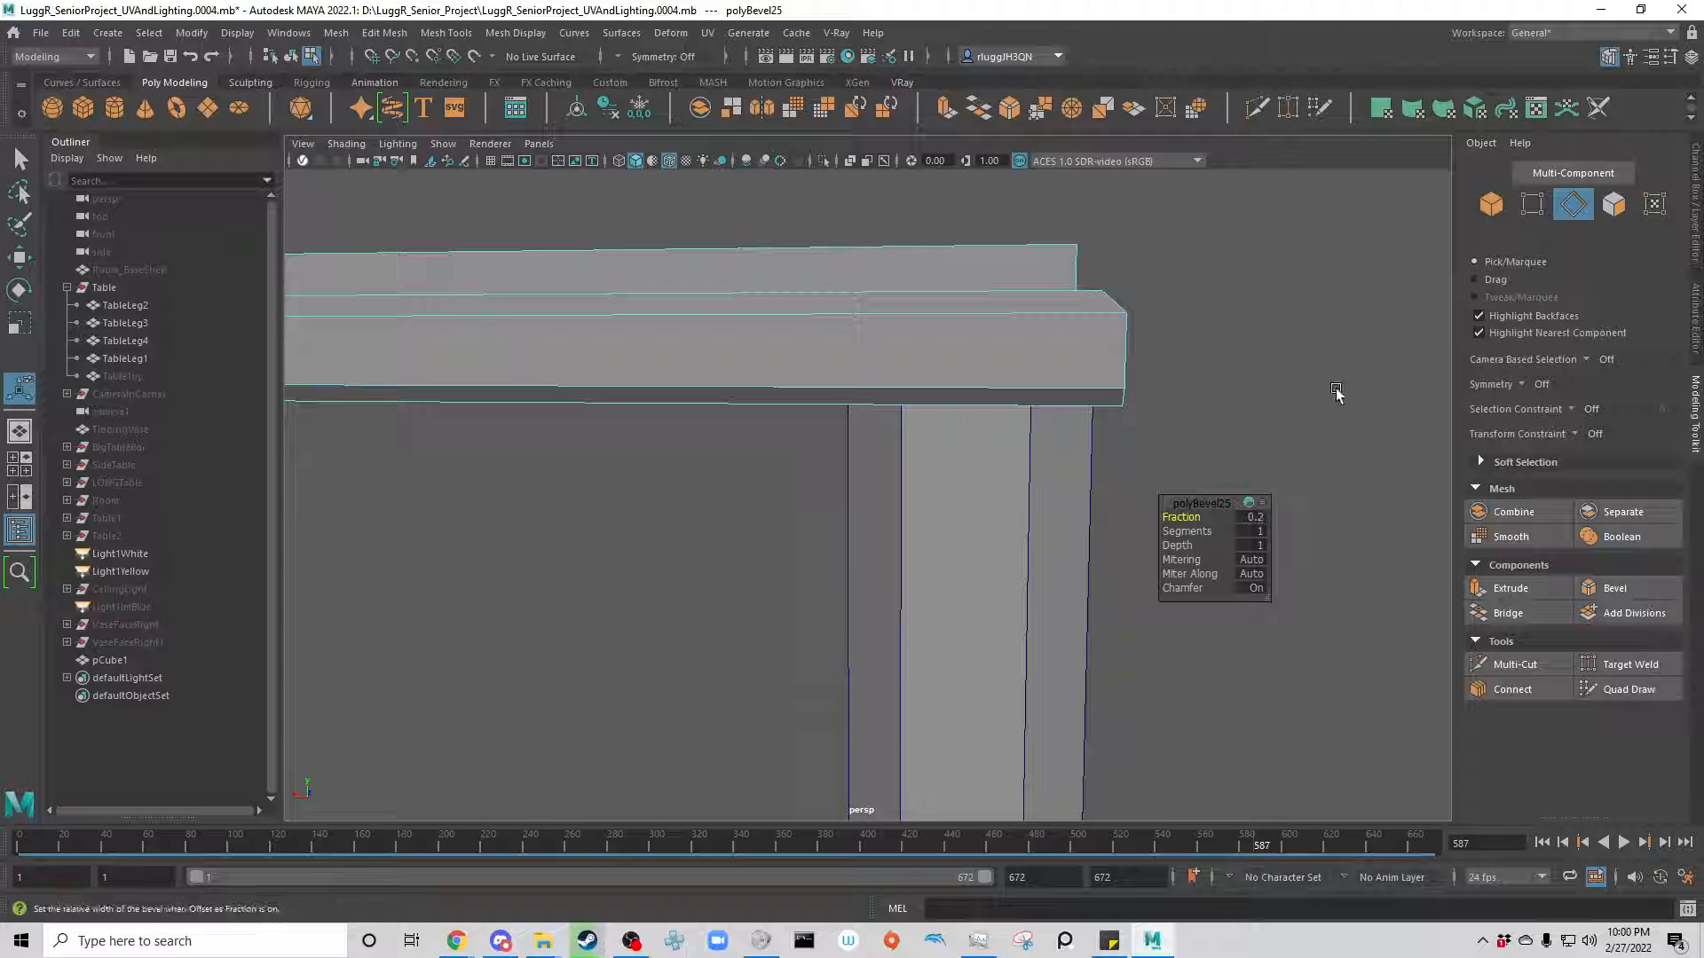
left_click_drag(1301, 392, 1243, 389, "alt")
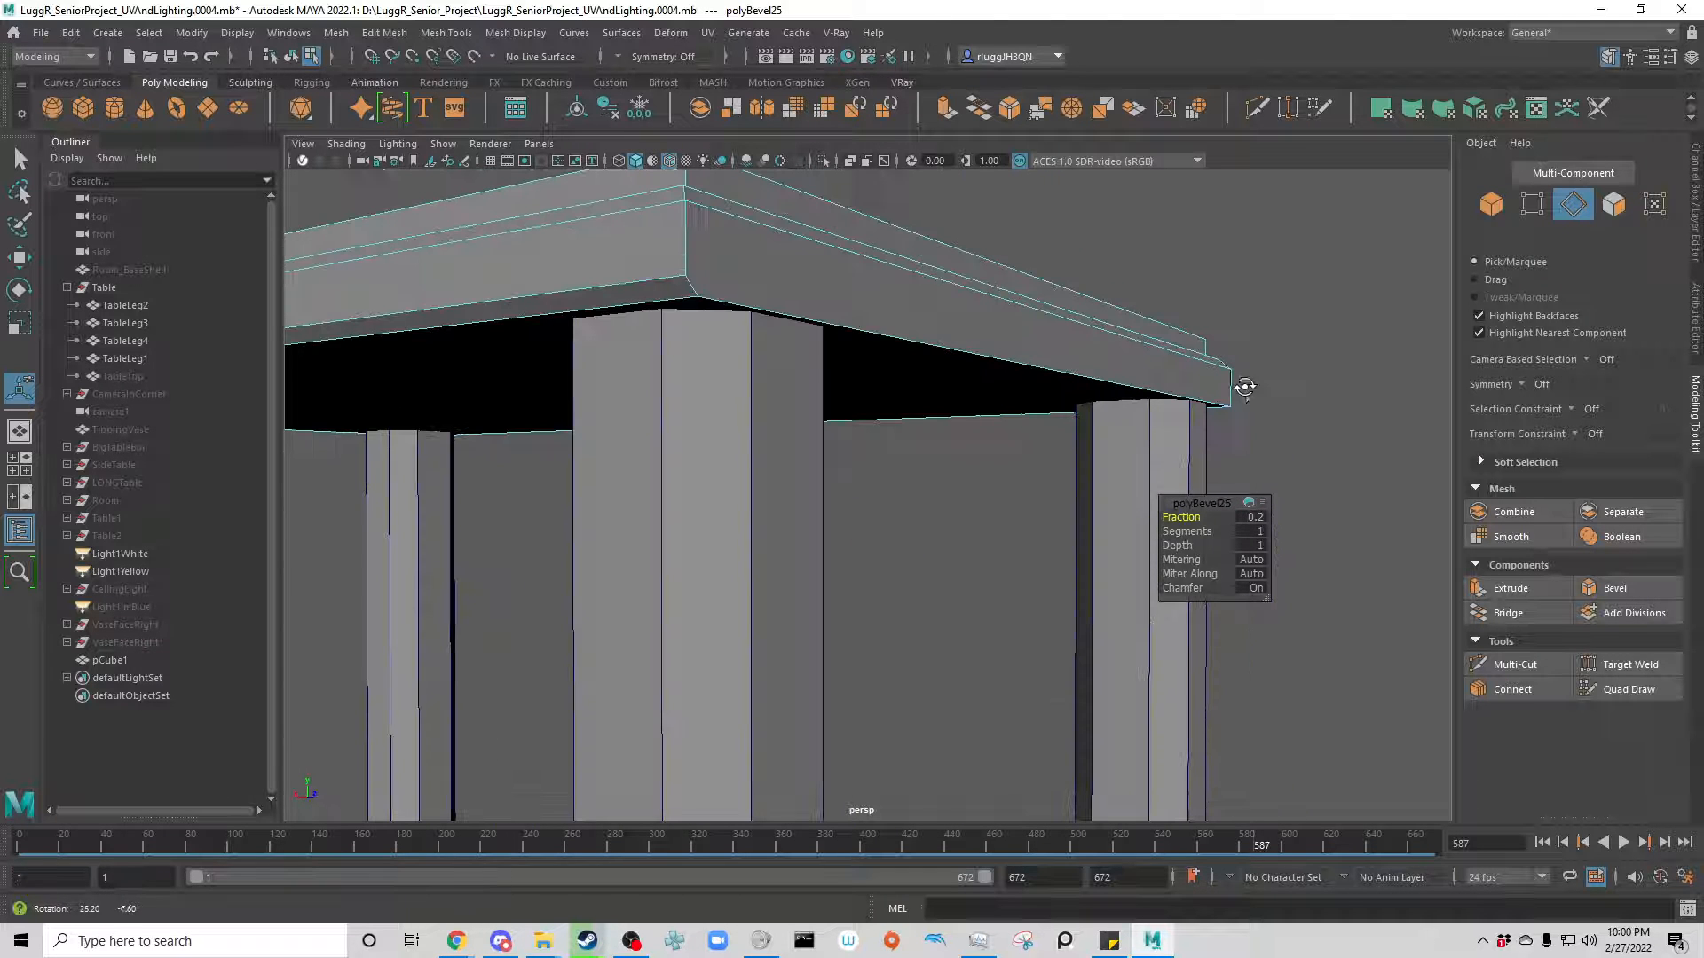
key("ctrl+z")
key("ctrl+z")
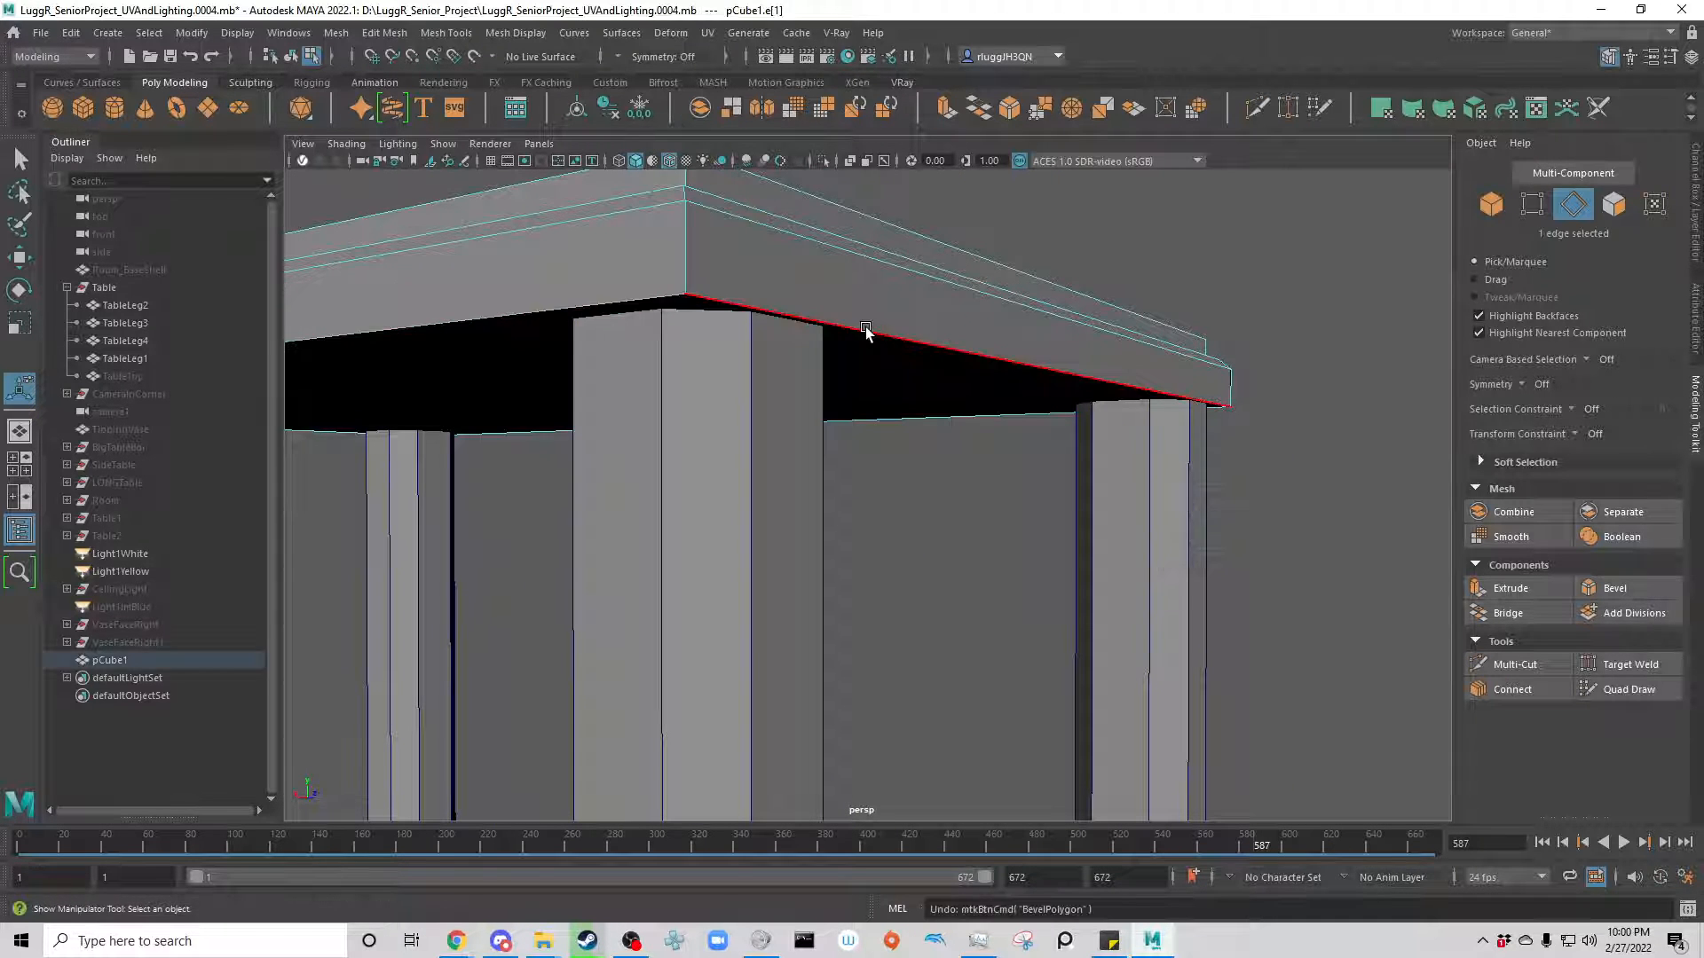
Step: Select all four bottom outer edges of the tabletop's lower slab
left_click(866, 330)
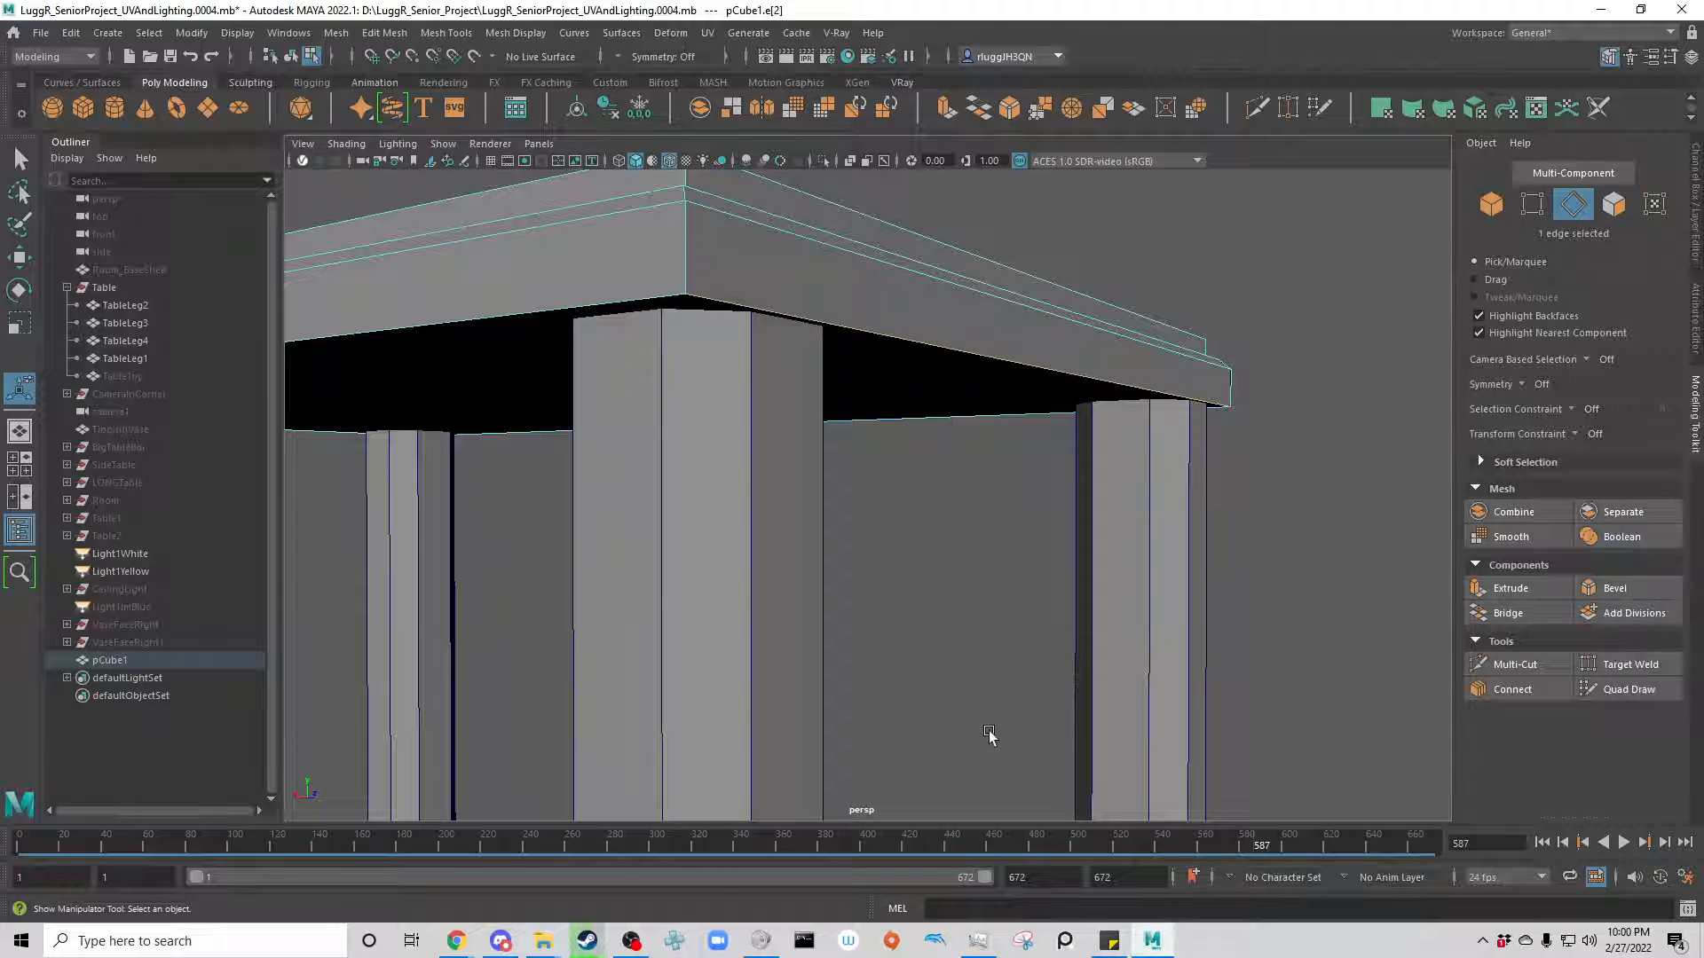
key("f")
left_click(1094, 488)
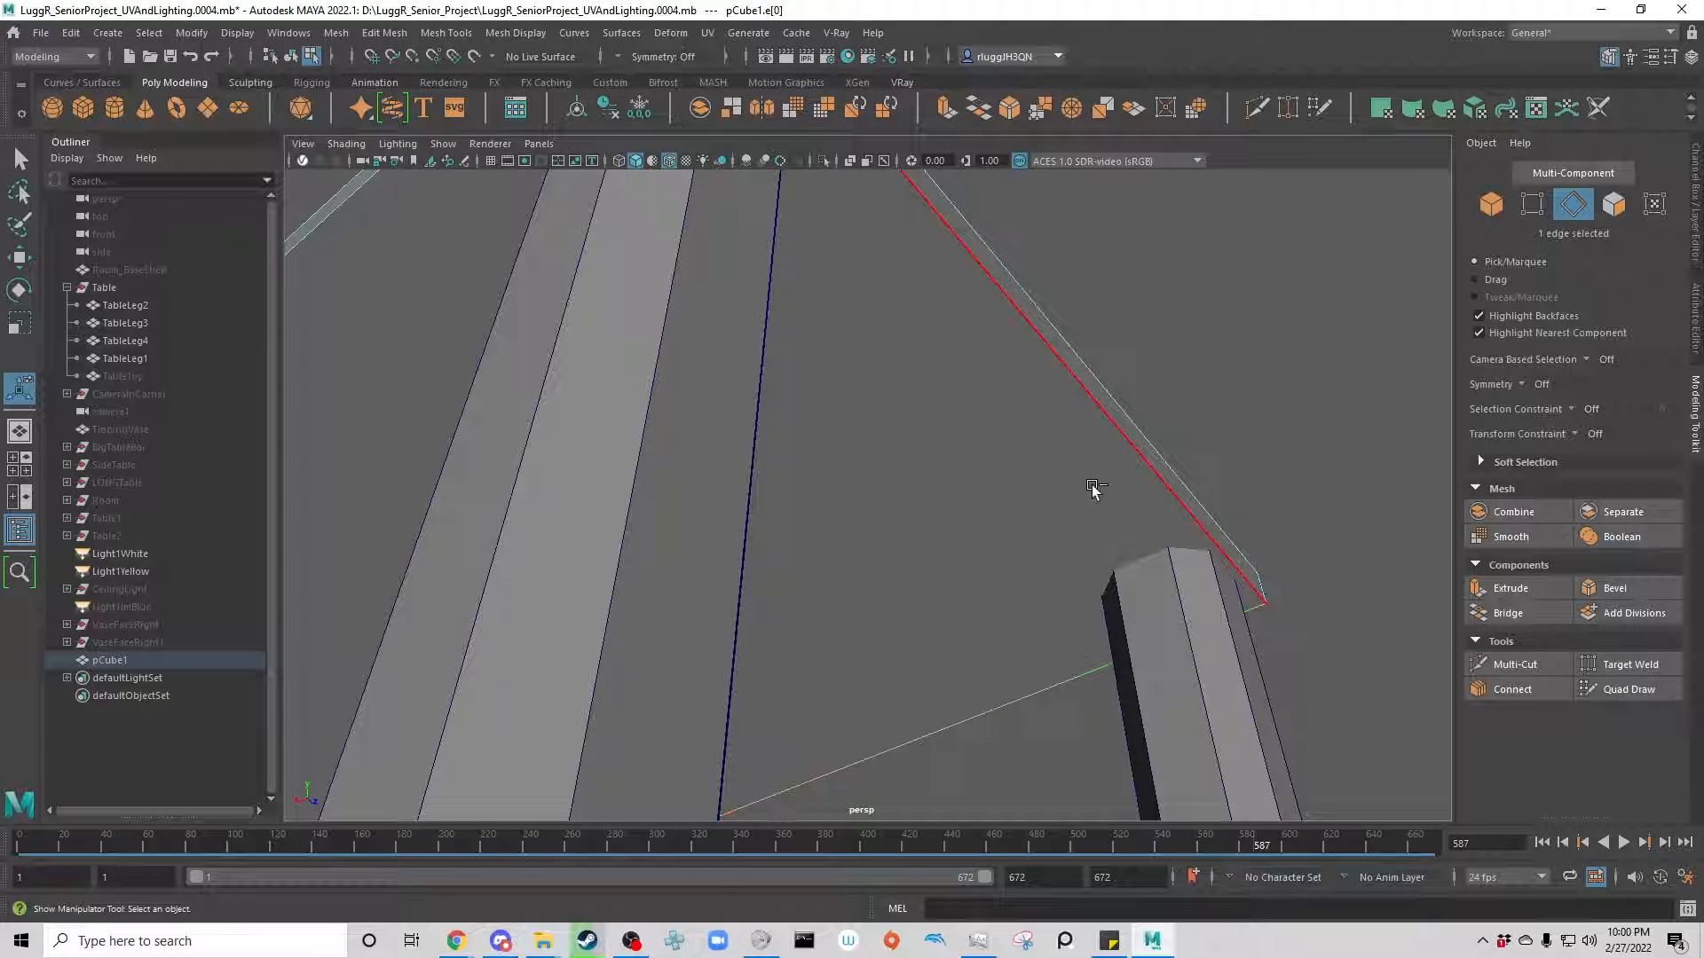
left_click(1079, 742)
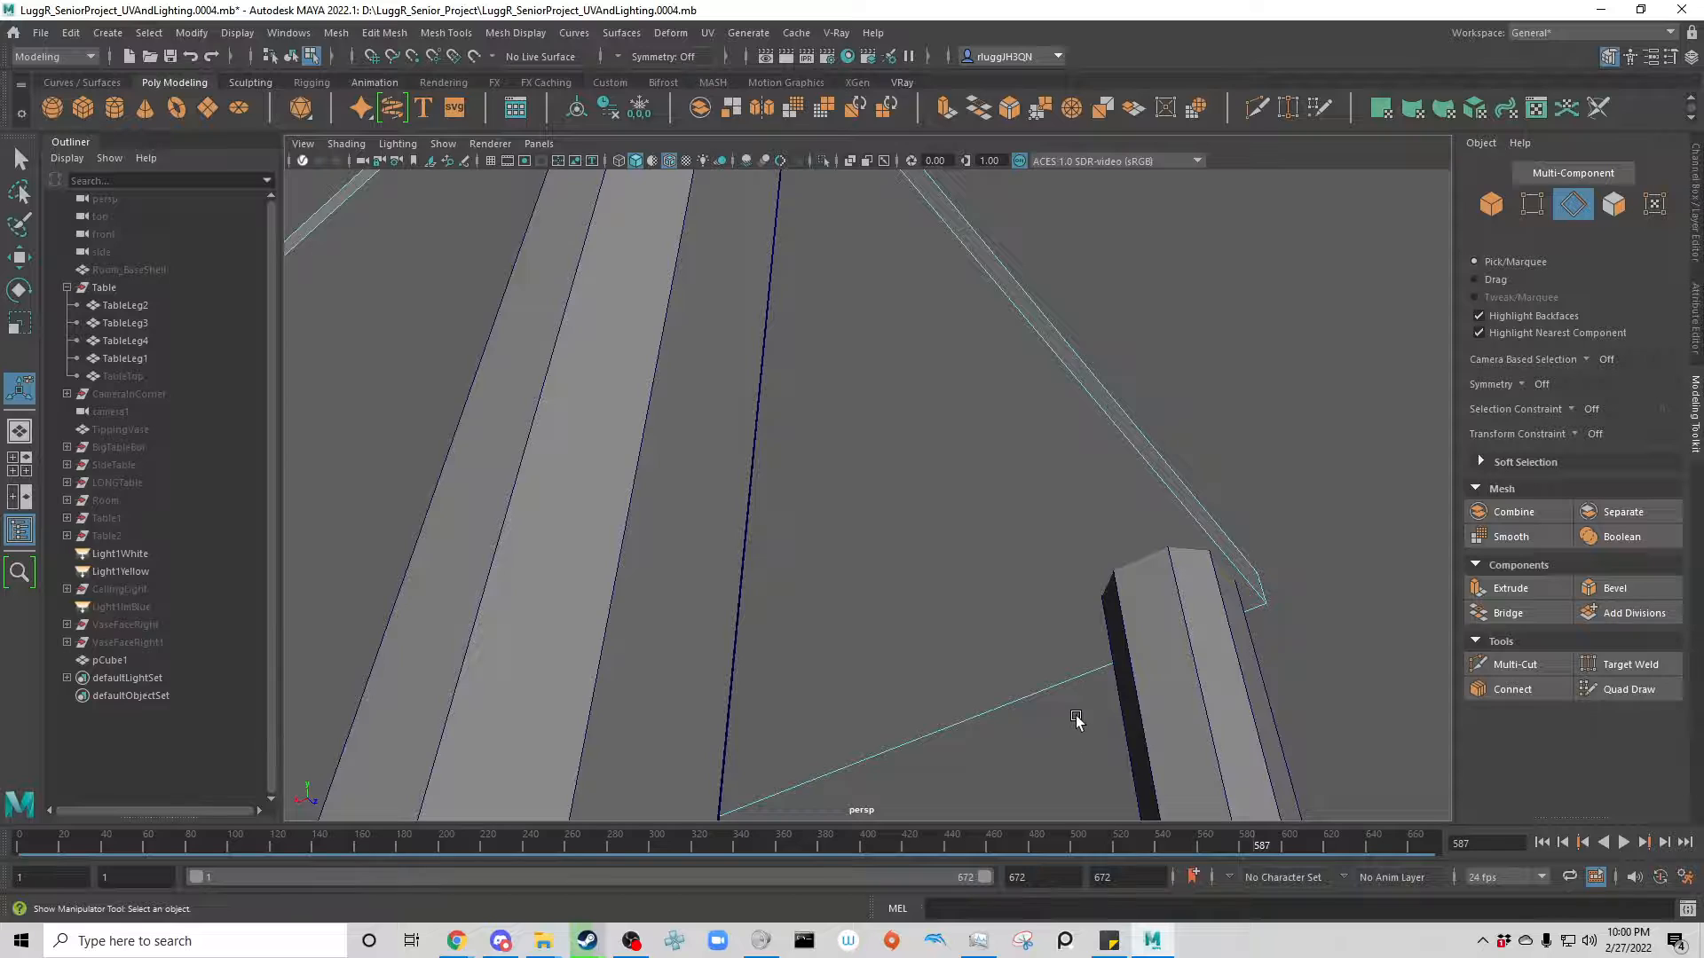
left_click_drag(1076, 718, 879, 799, "alt")
left_click(778, 397)
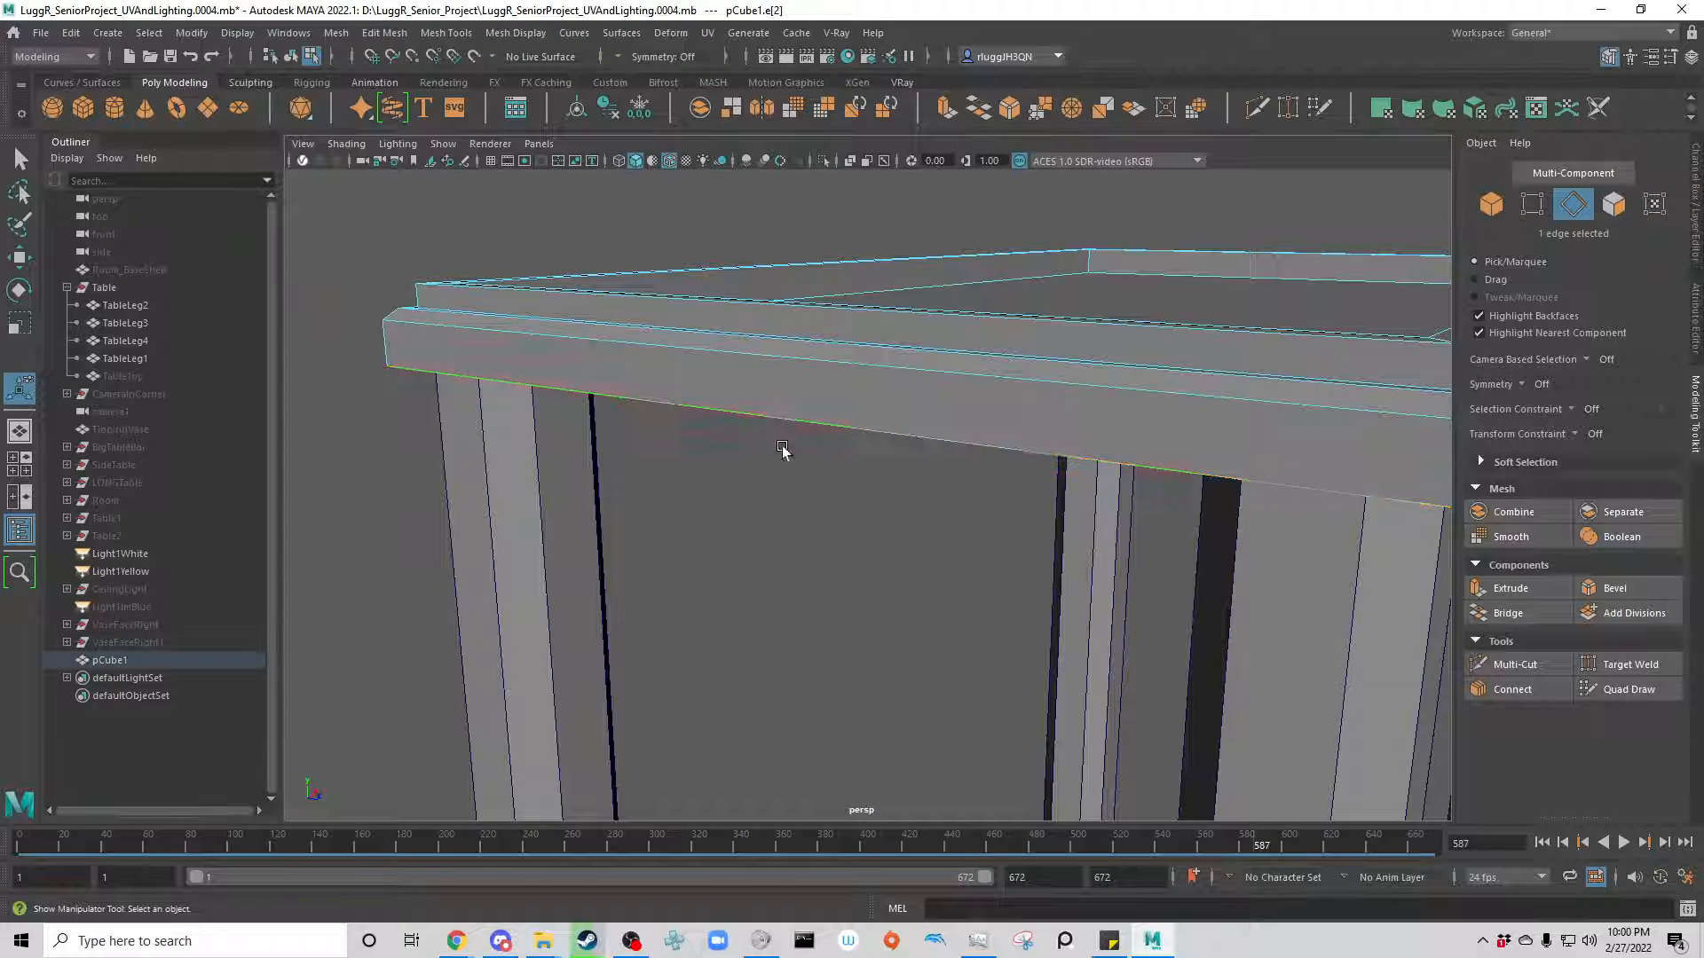
left_click_drag(816, 468, 935, 422, "alt")
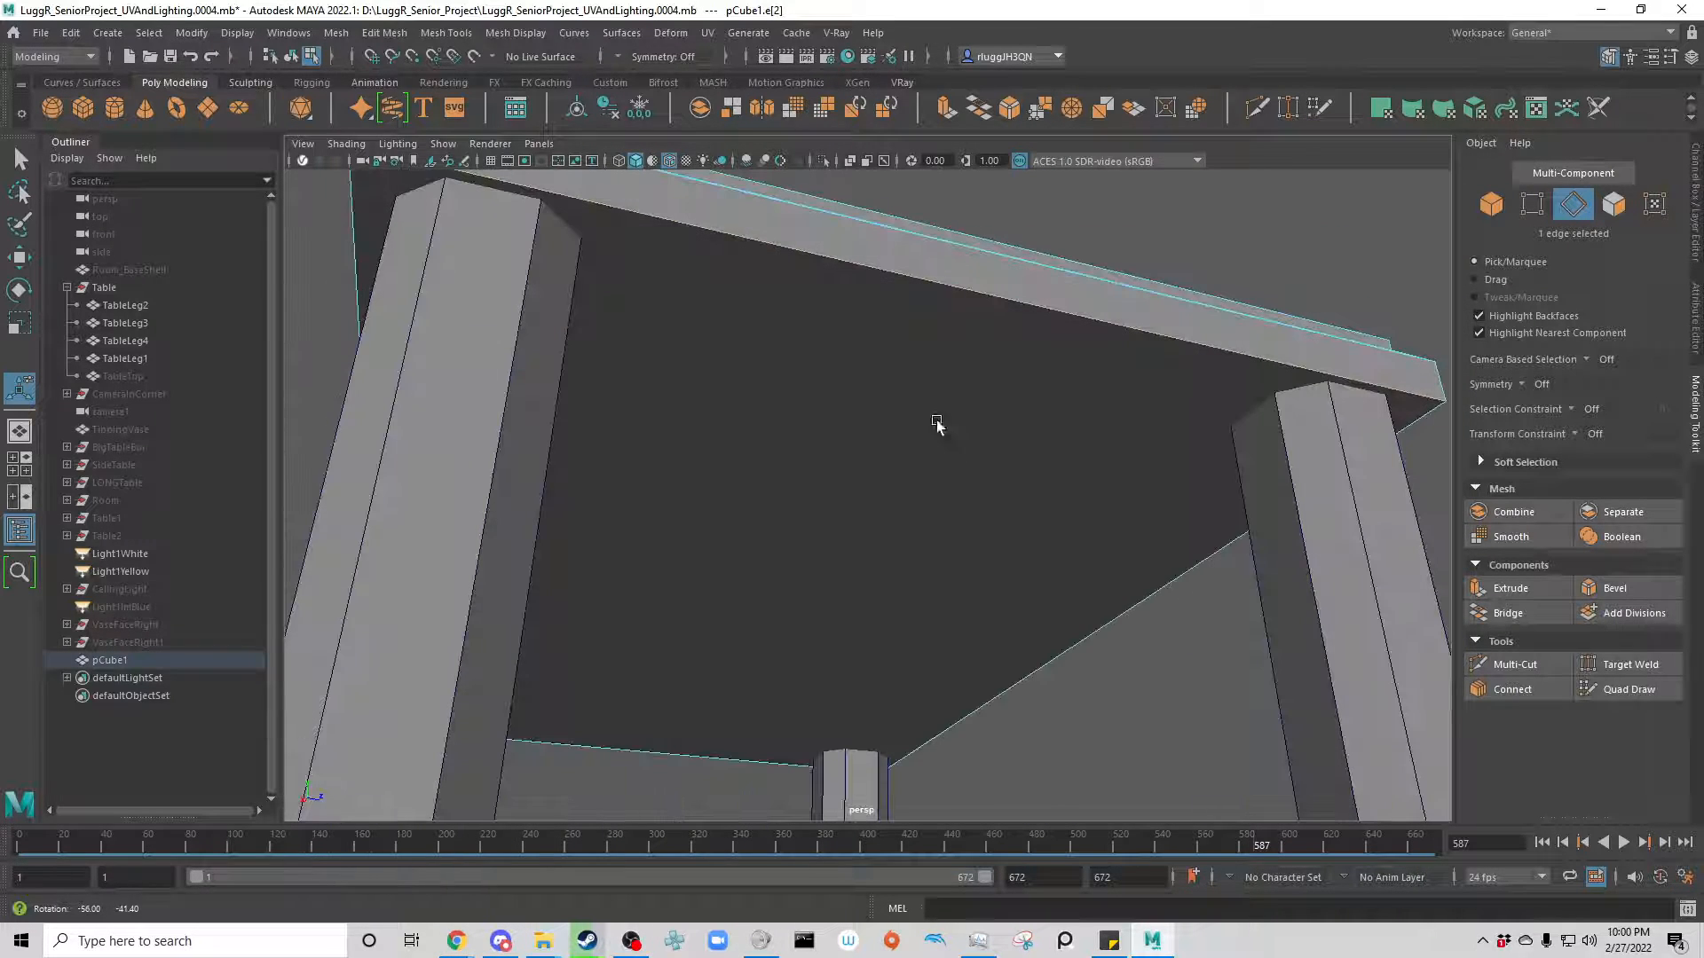
left_click(604, 739)
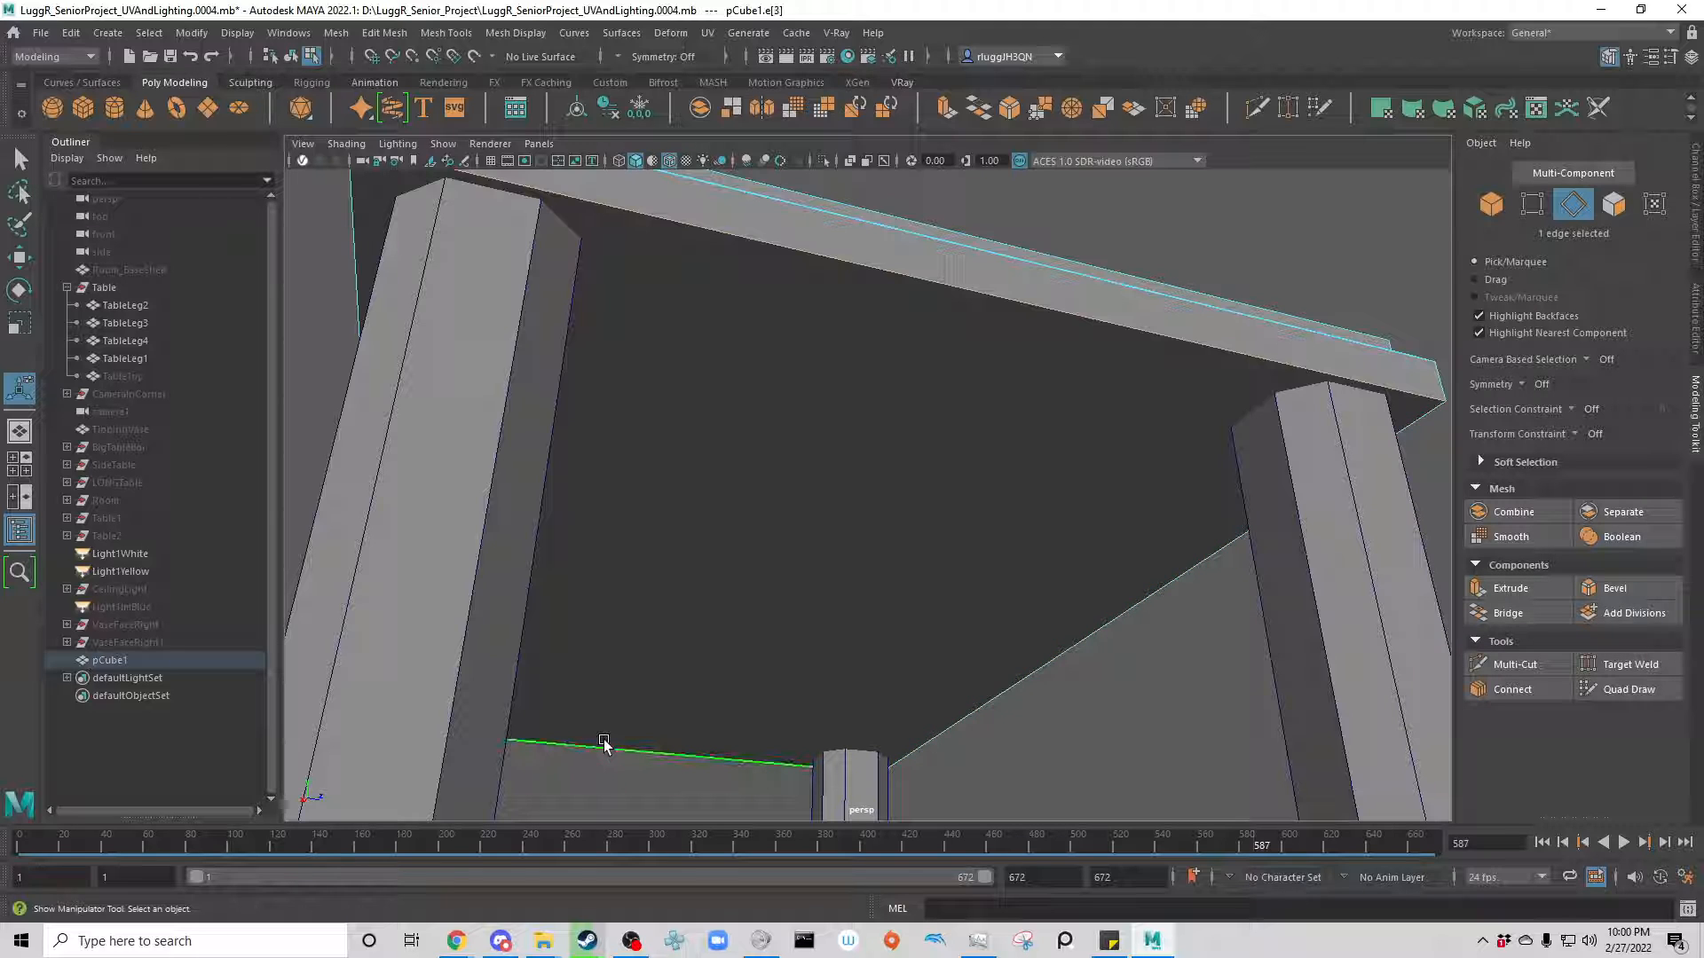
left_click(1097, 316, "shift")
left_click(1105, 581, "shift")
left_click(385, 284, "shift")
key("space")
left_click_drag(702, 610, 730, 646)
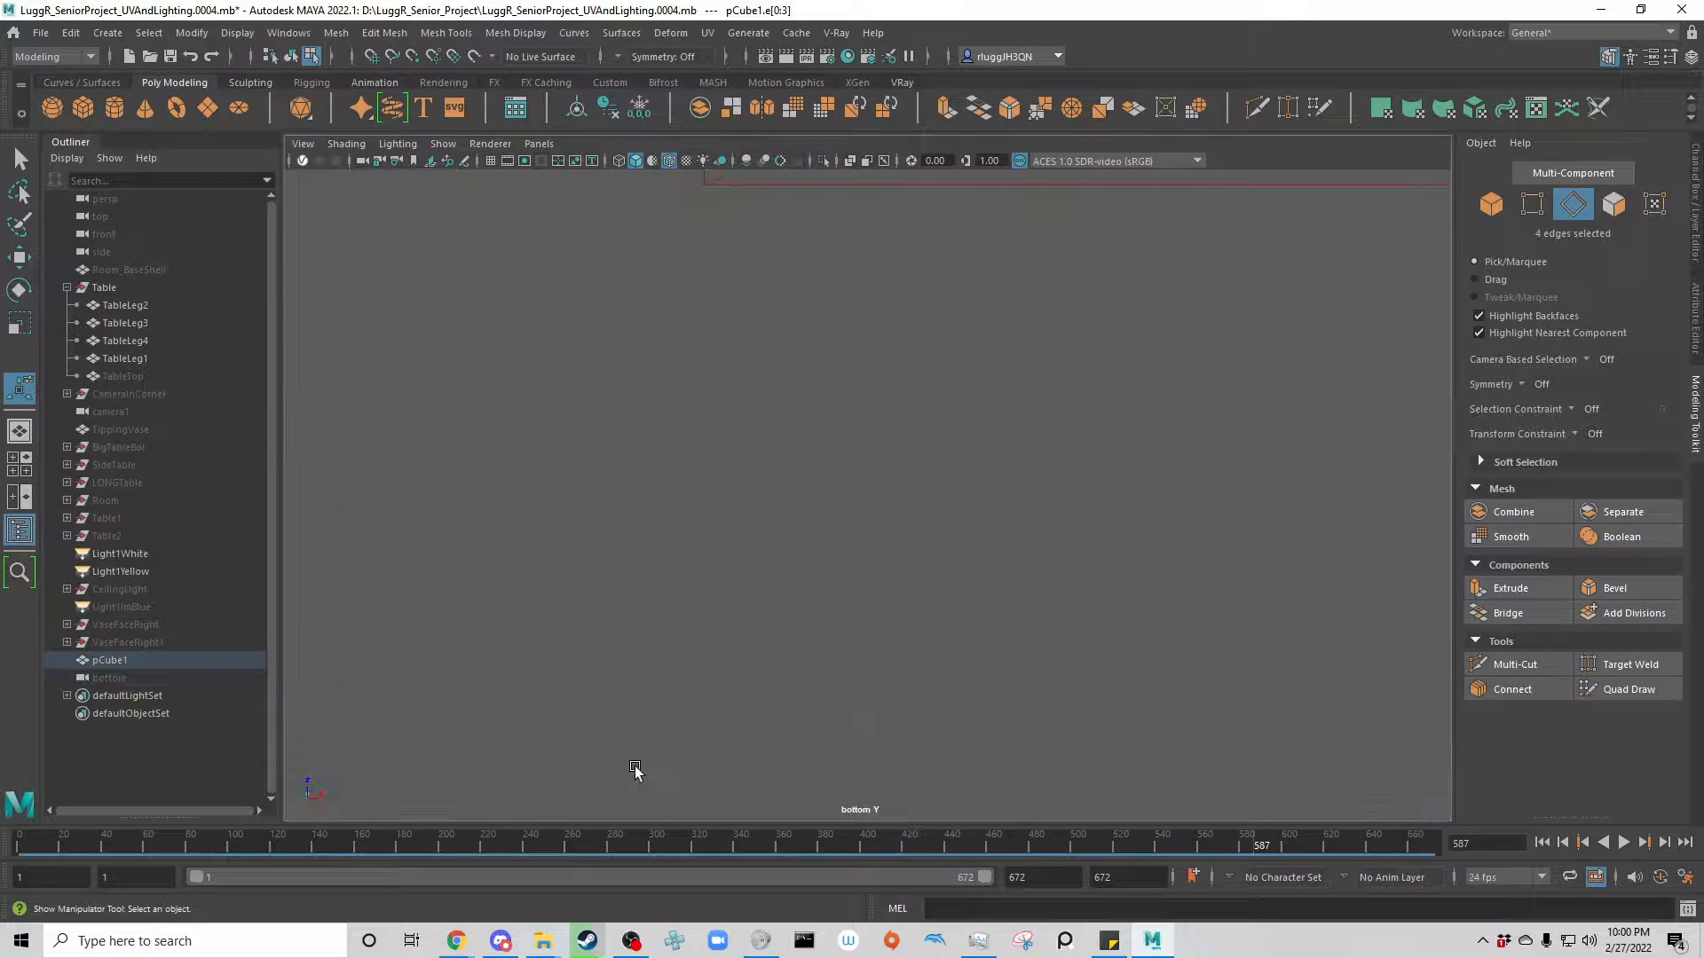
key("ctrl+z")
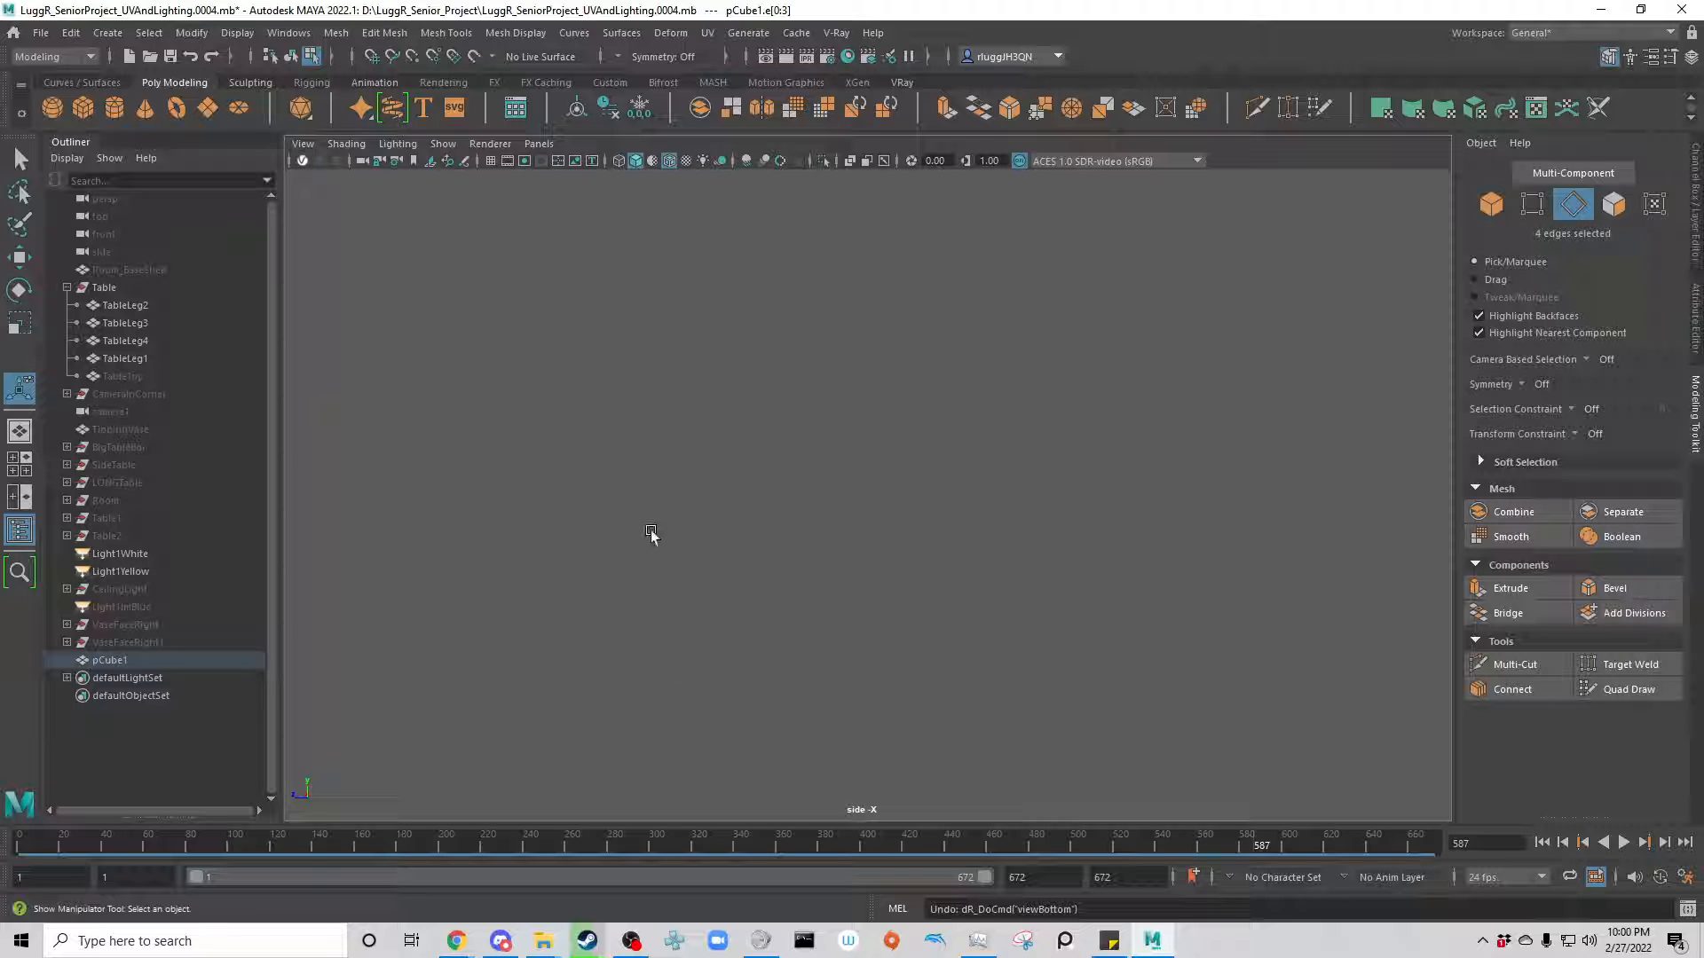
right_click(652, 533)
key("space")
left_click(534, 142)
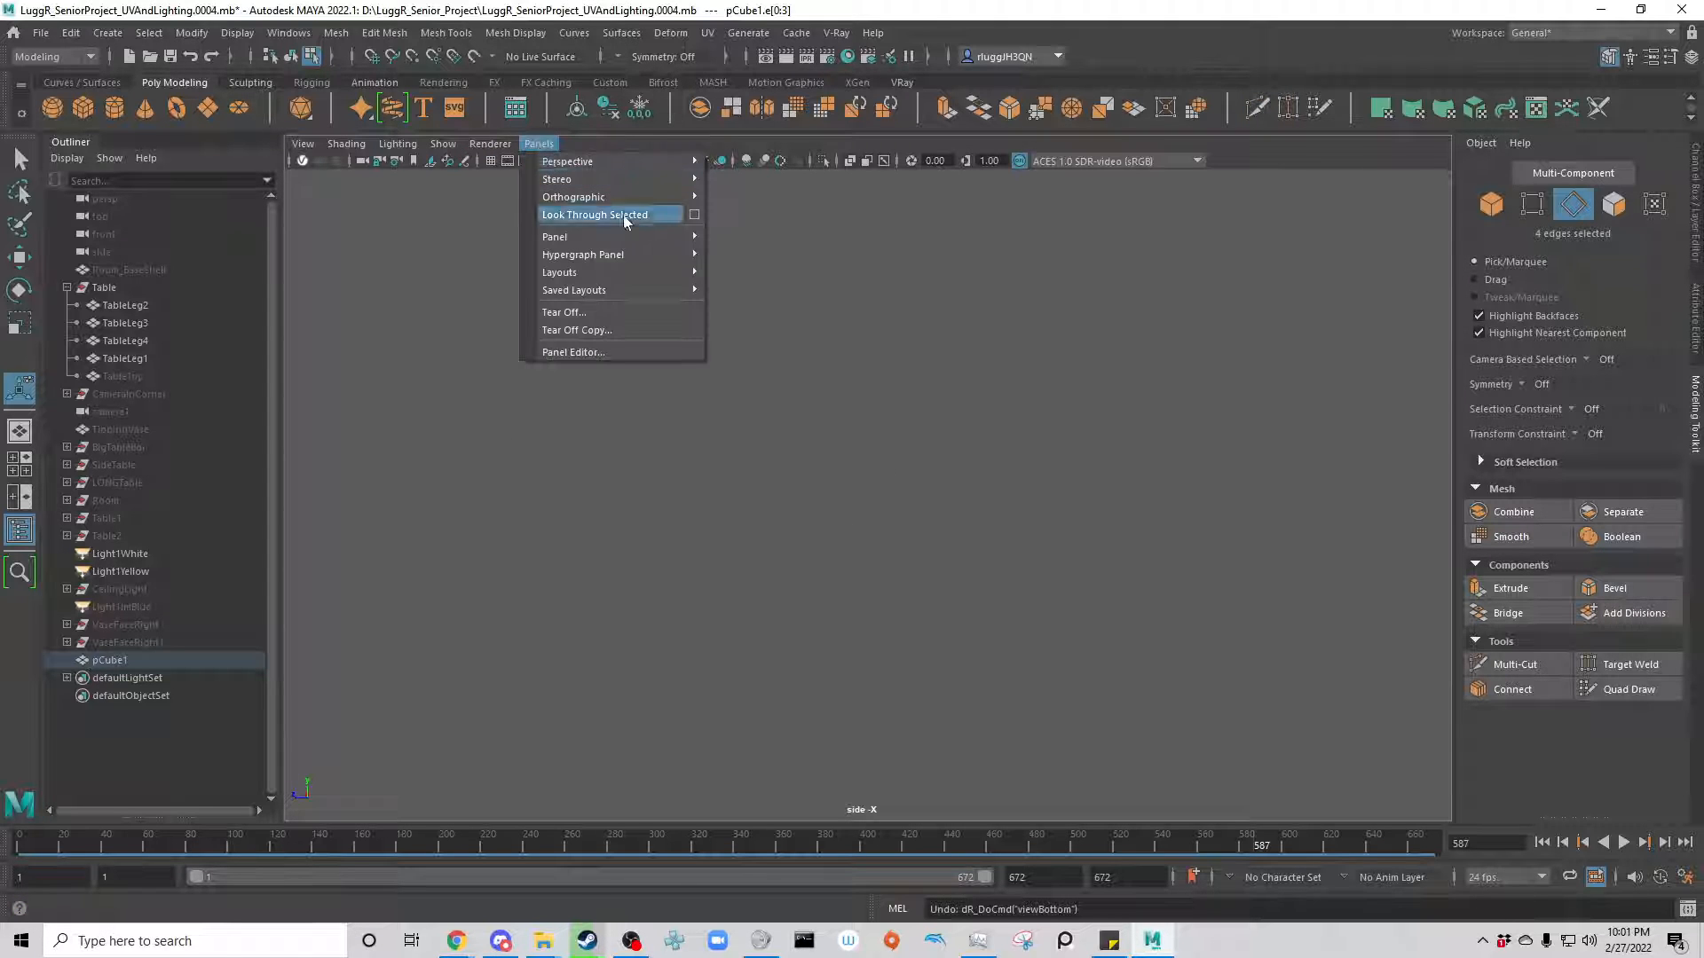
mouse_move(614, 165)
left_click(748, 177)
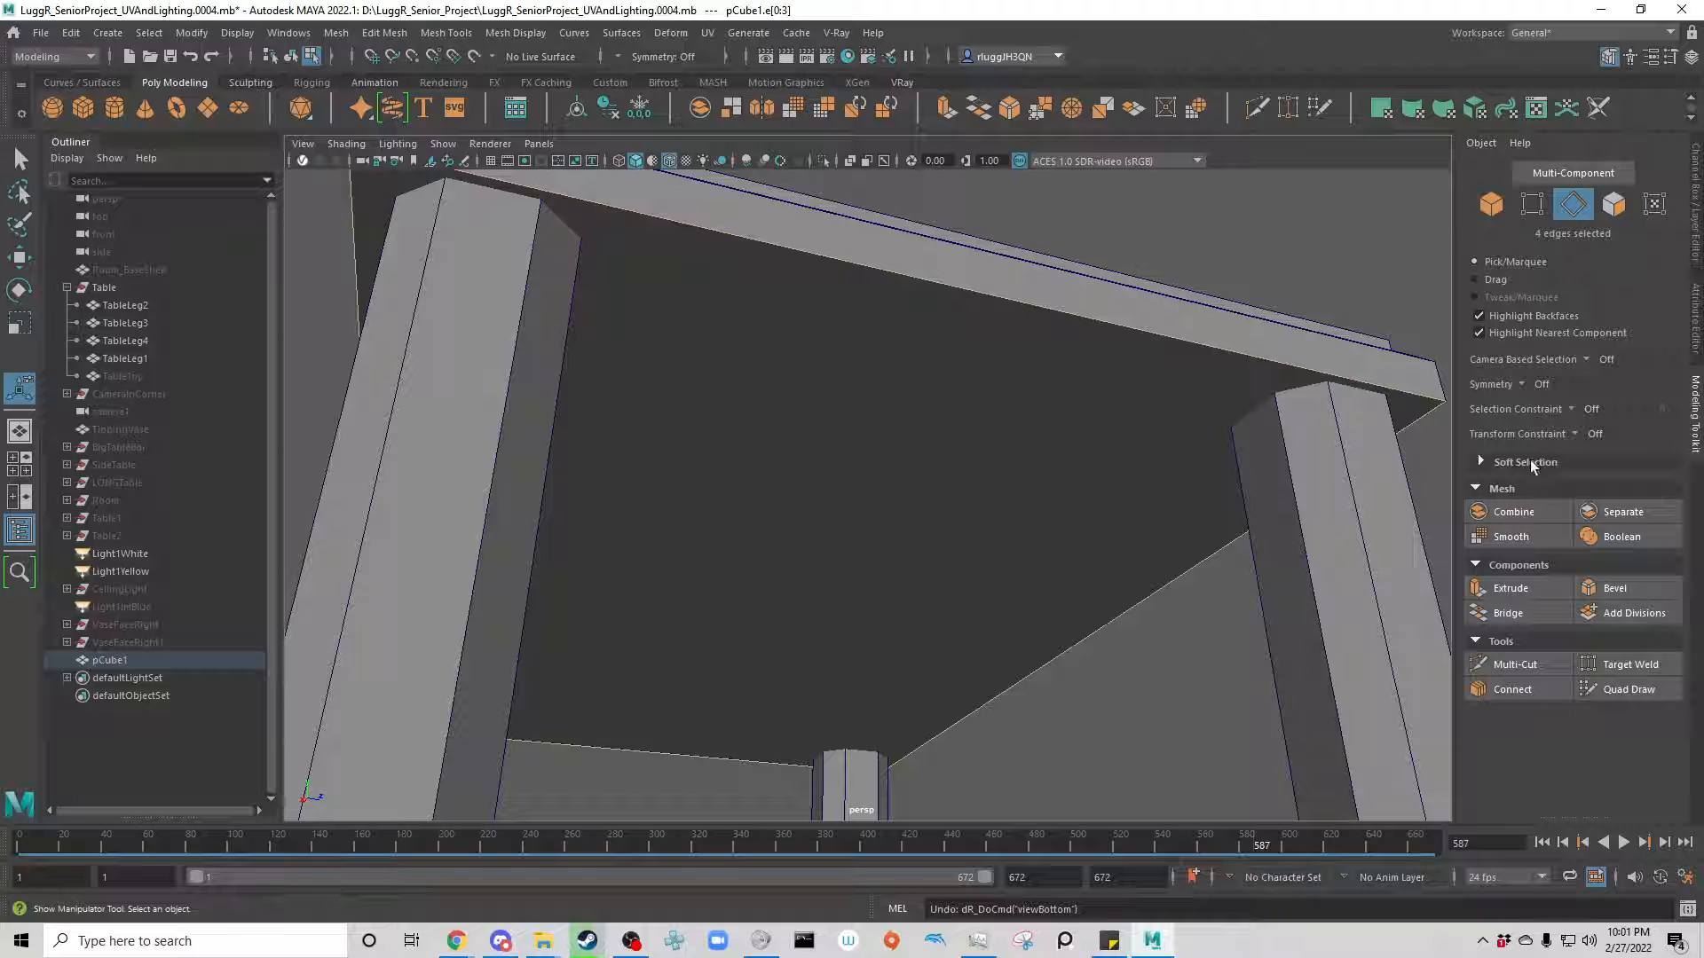
Step: Try to bevel the four bottom edges with the default 0.5 width, and undo the bevel
left_click(1642, 590)
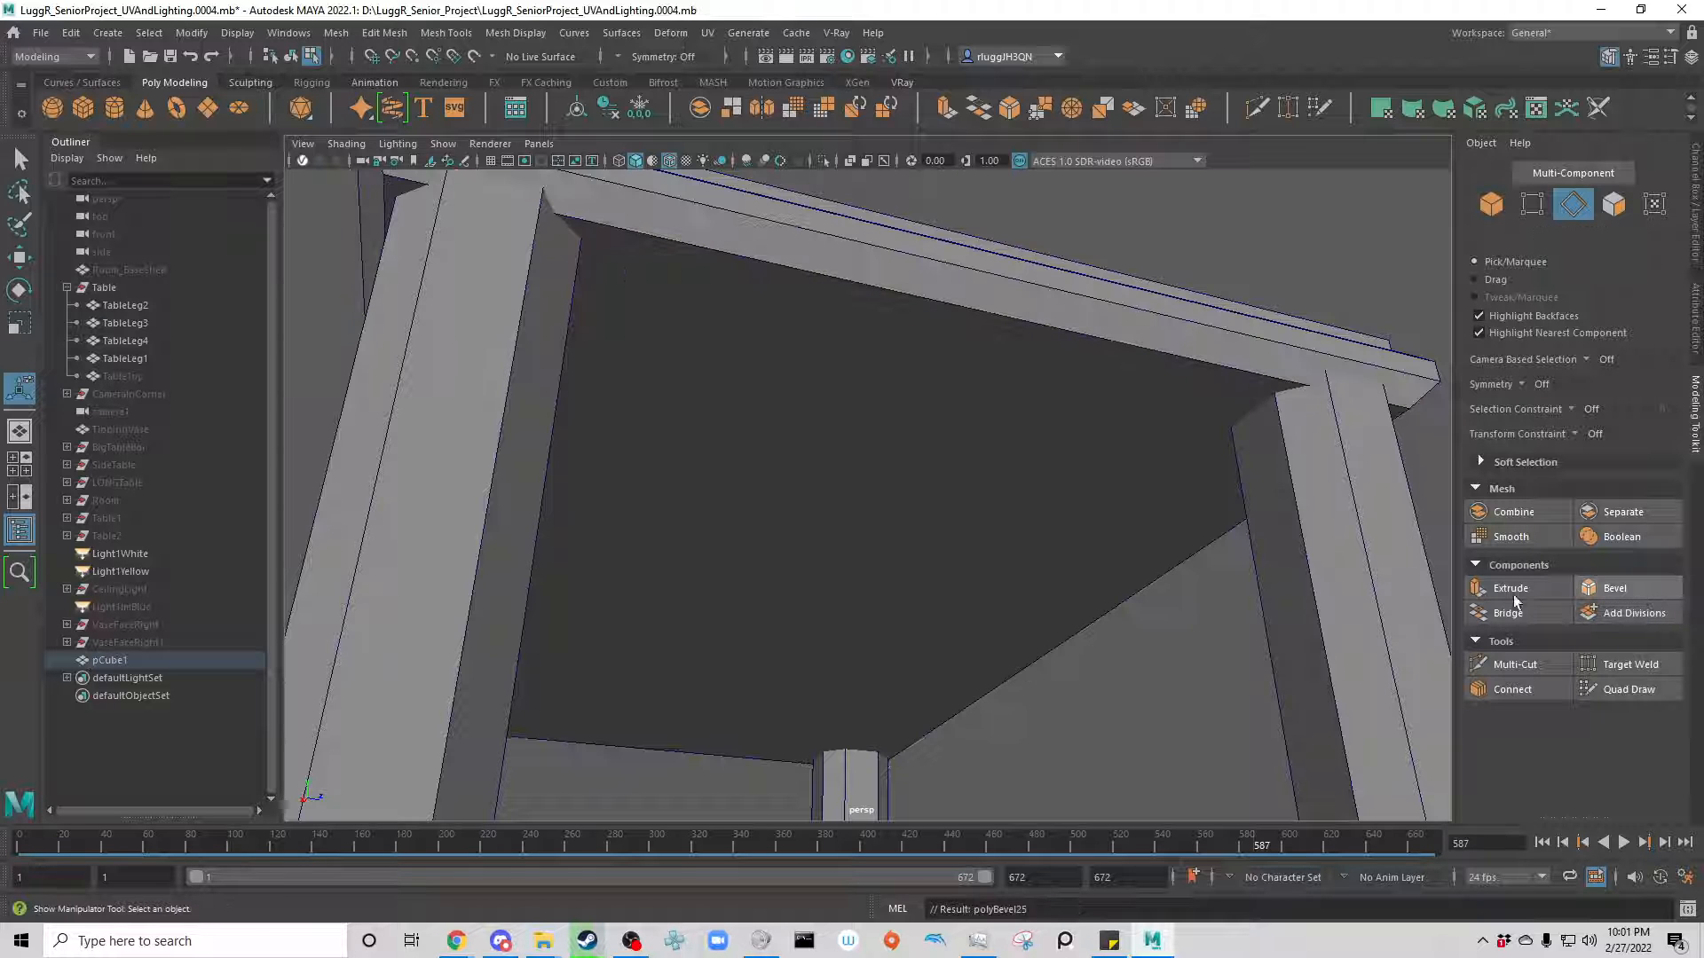
scroll(1133, 428, "down", 5)
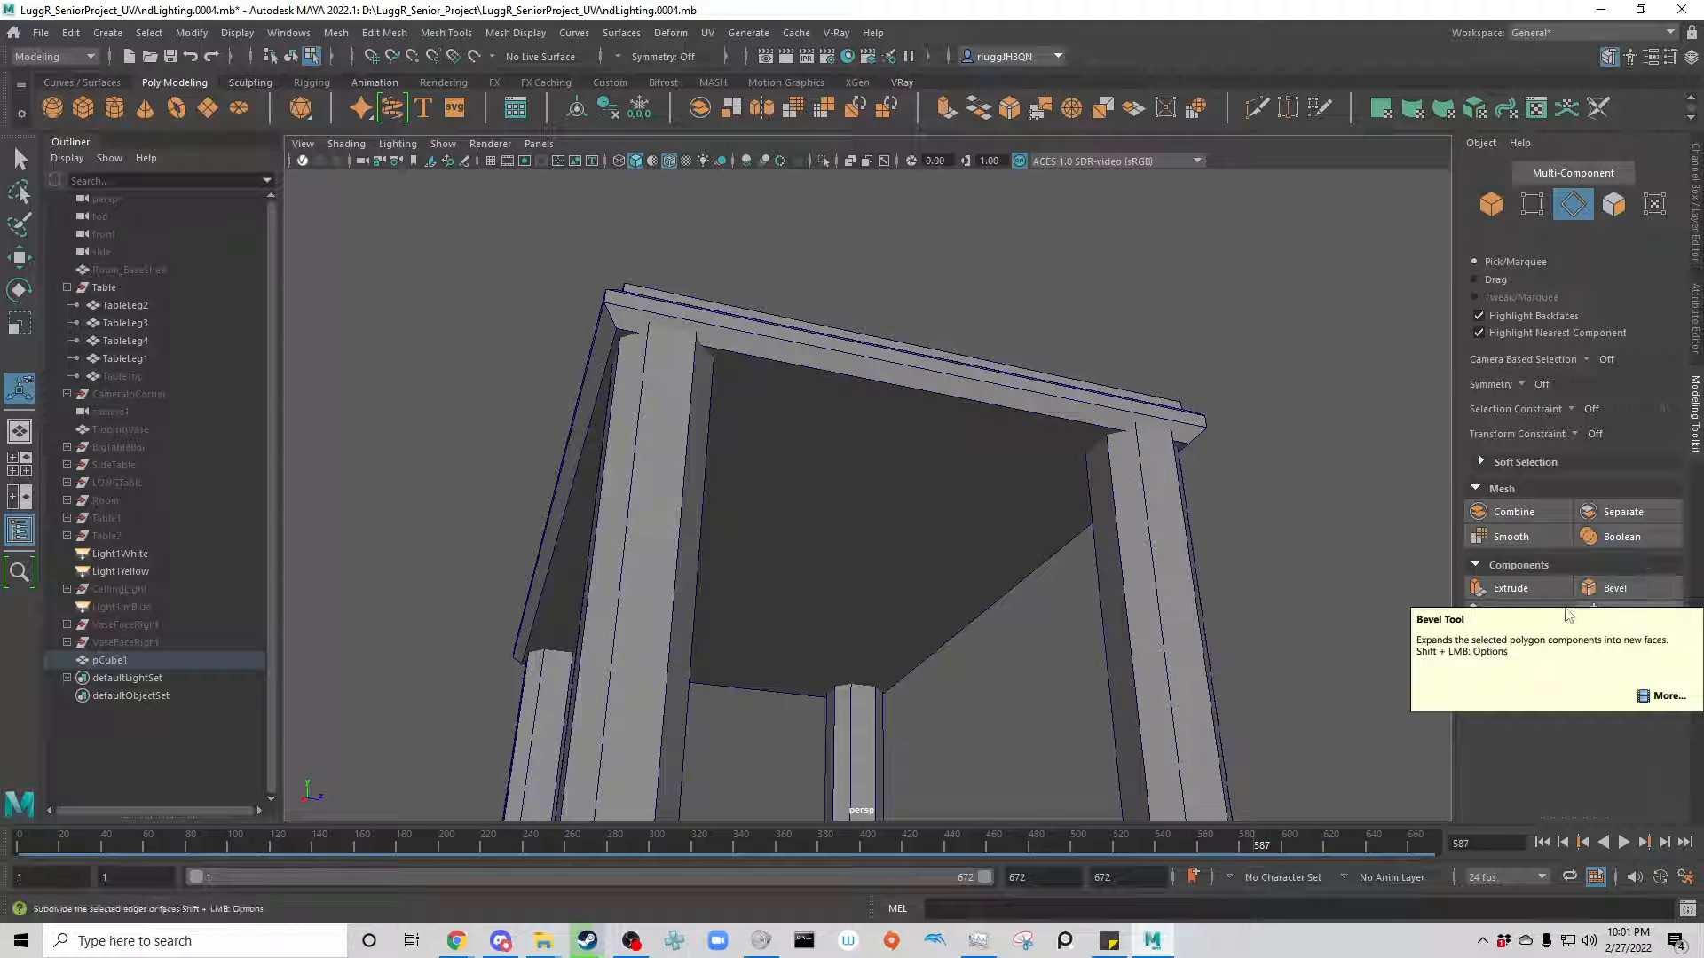
key("ctrl+z")
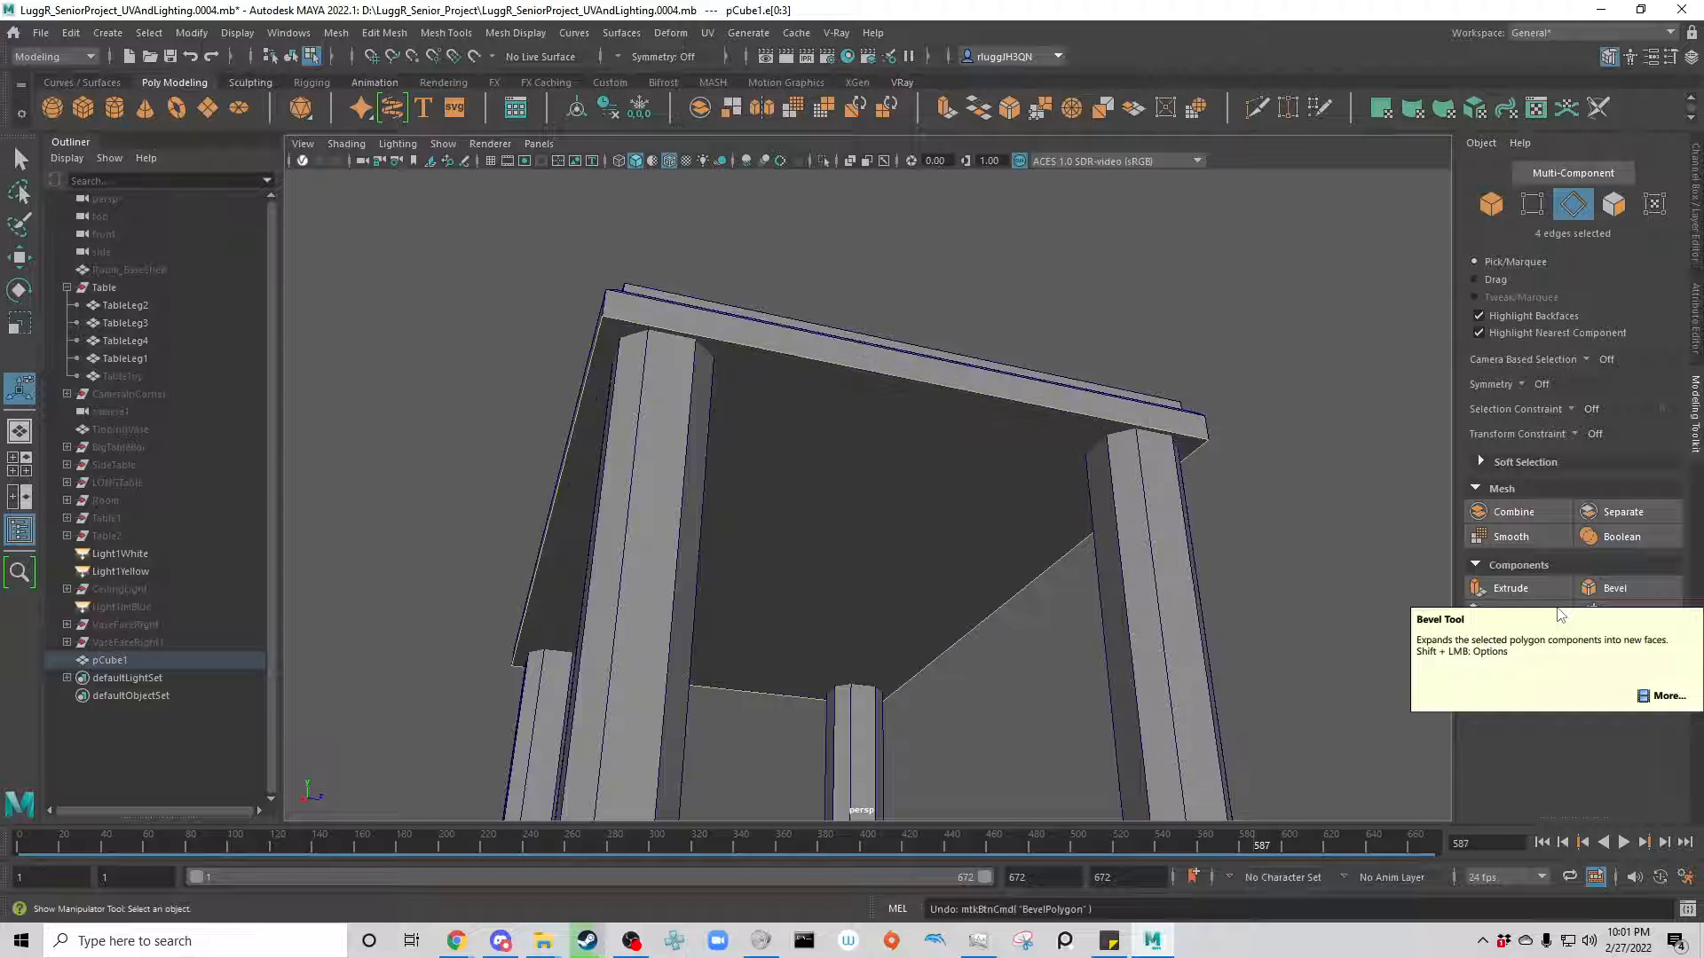
Step: Set the Bevel options to a fractional width of 0.2 and bevel the four bottom edges of the slab
left_click(1616, 588, "shift")
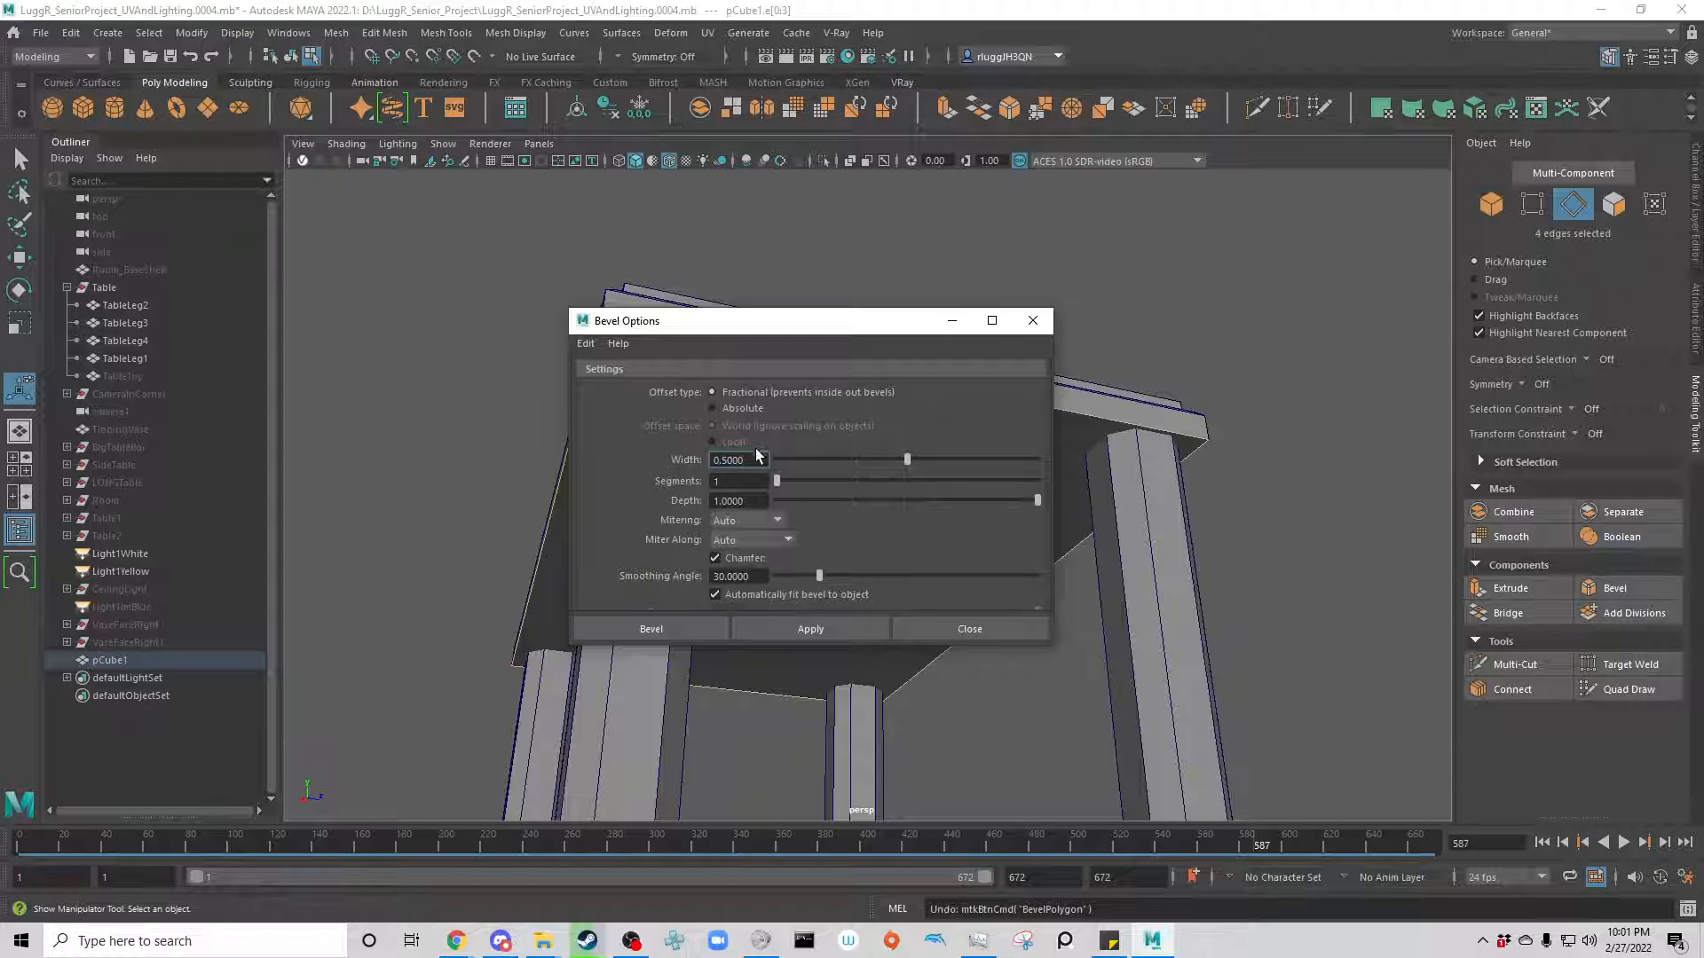
left_click_drag(700, 323, 0, 524)
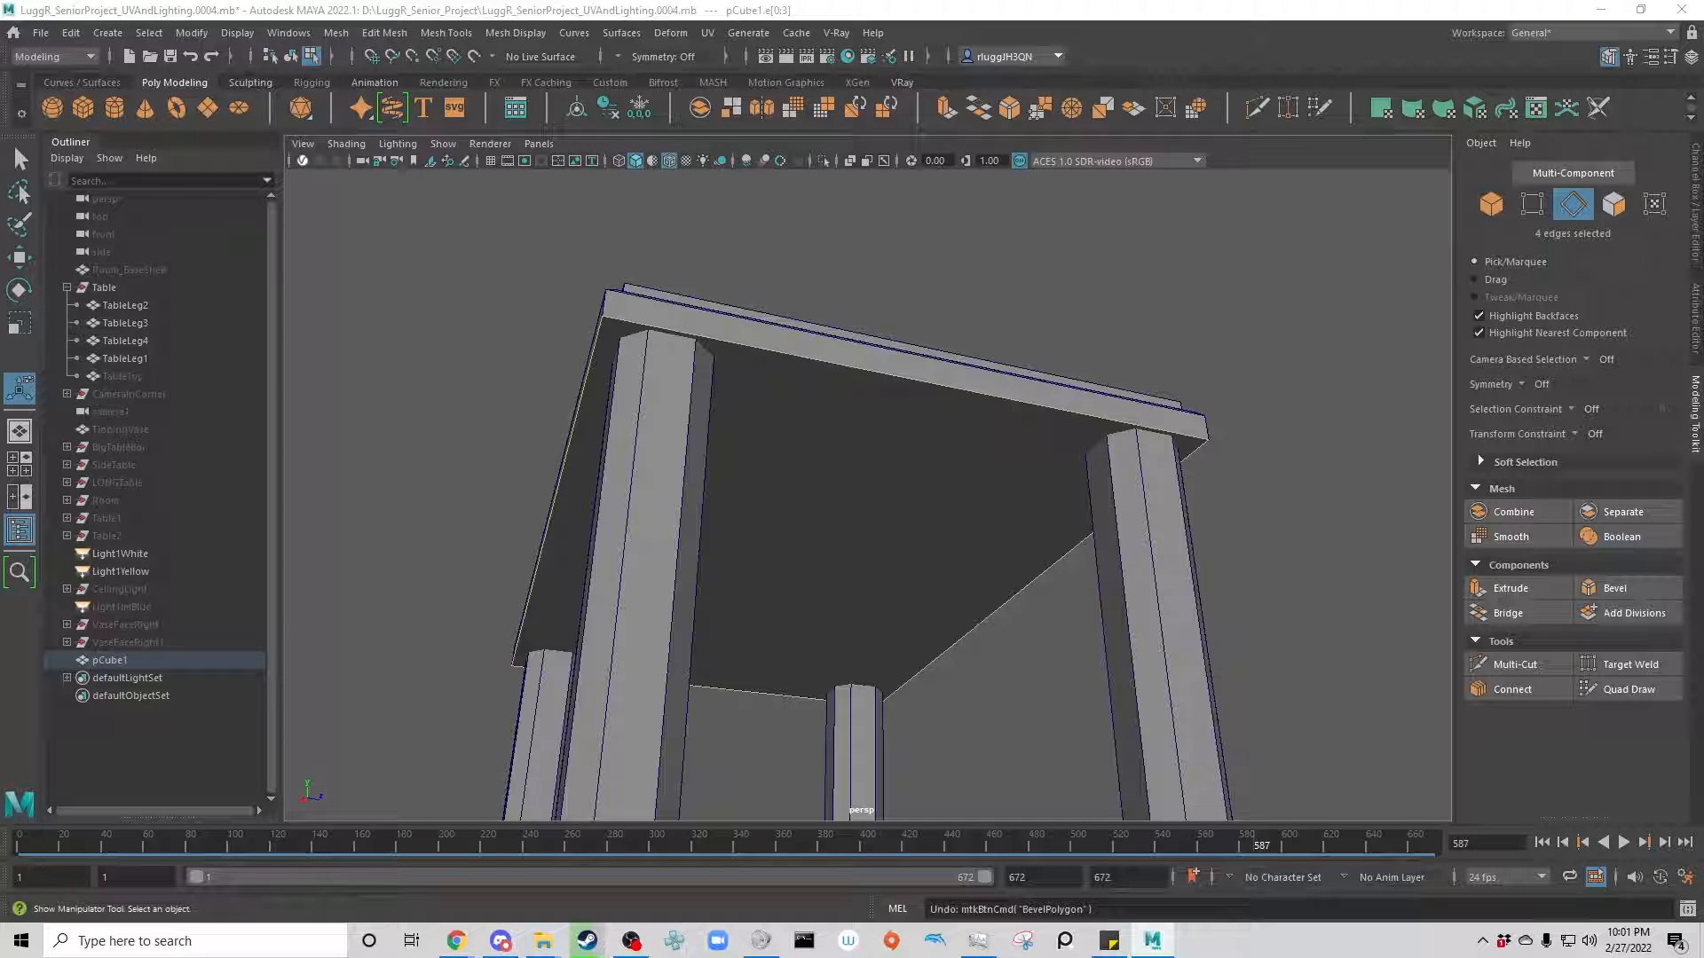
key("ctrl+b")
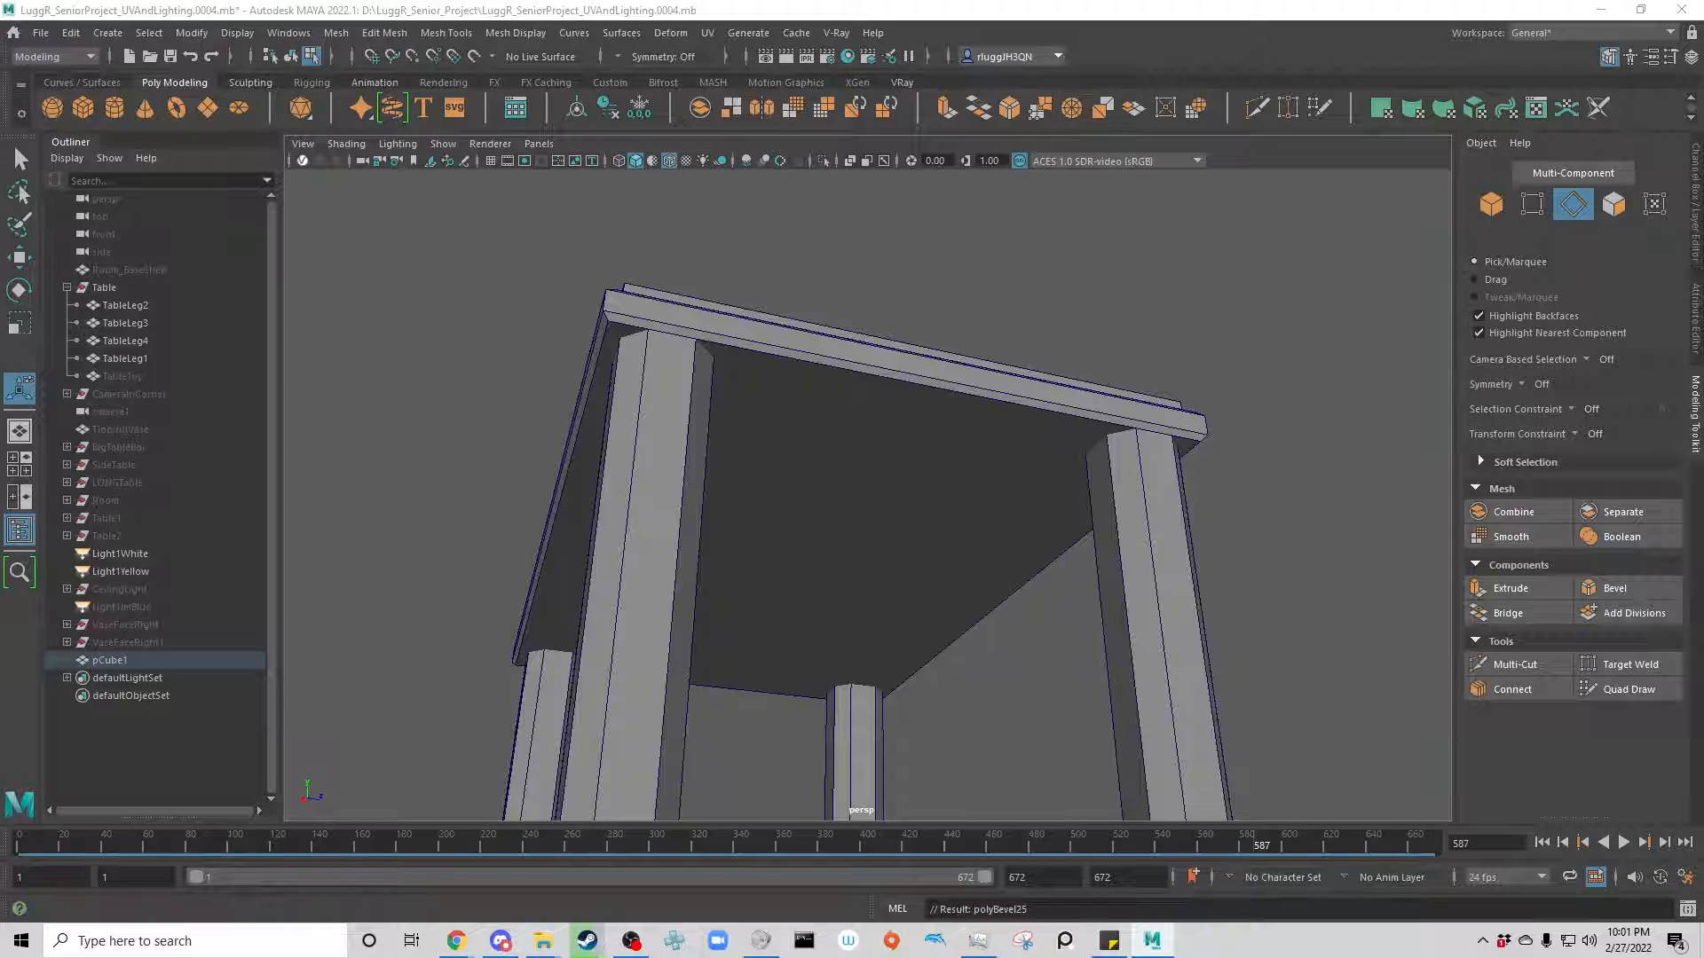
Step: Select the four outer top edges of the raised tier and bevel them with a fraction of 0.2
left_click_drag(595, 392, 780, 529, "alt")
left_click_drag(909, 569, 1039, 586, "alt")
key("q")
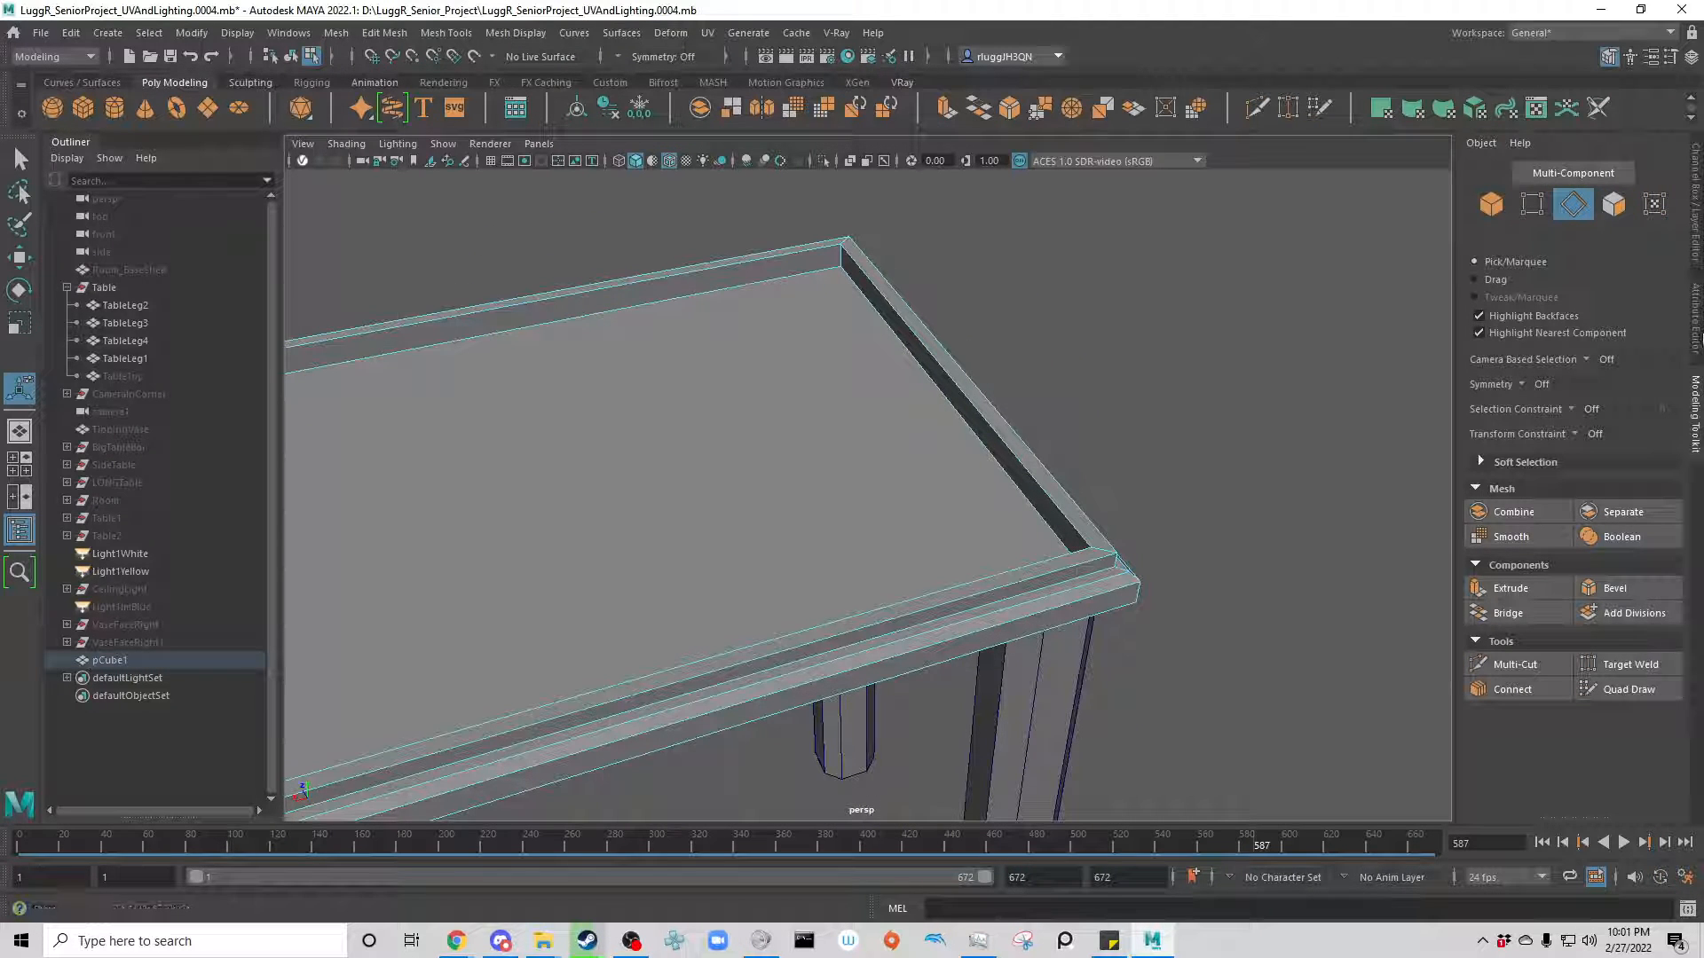
key("F8")
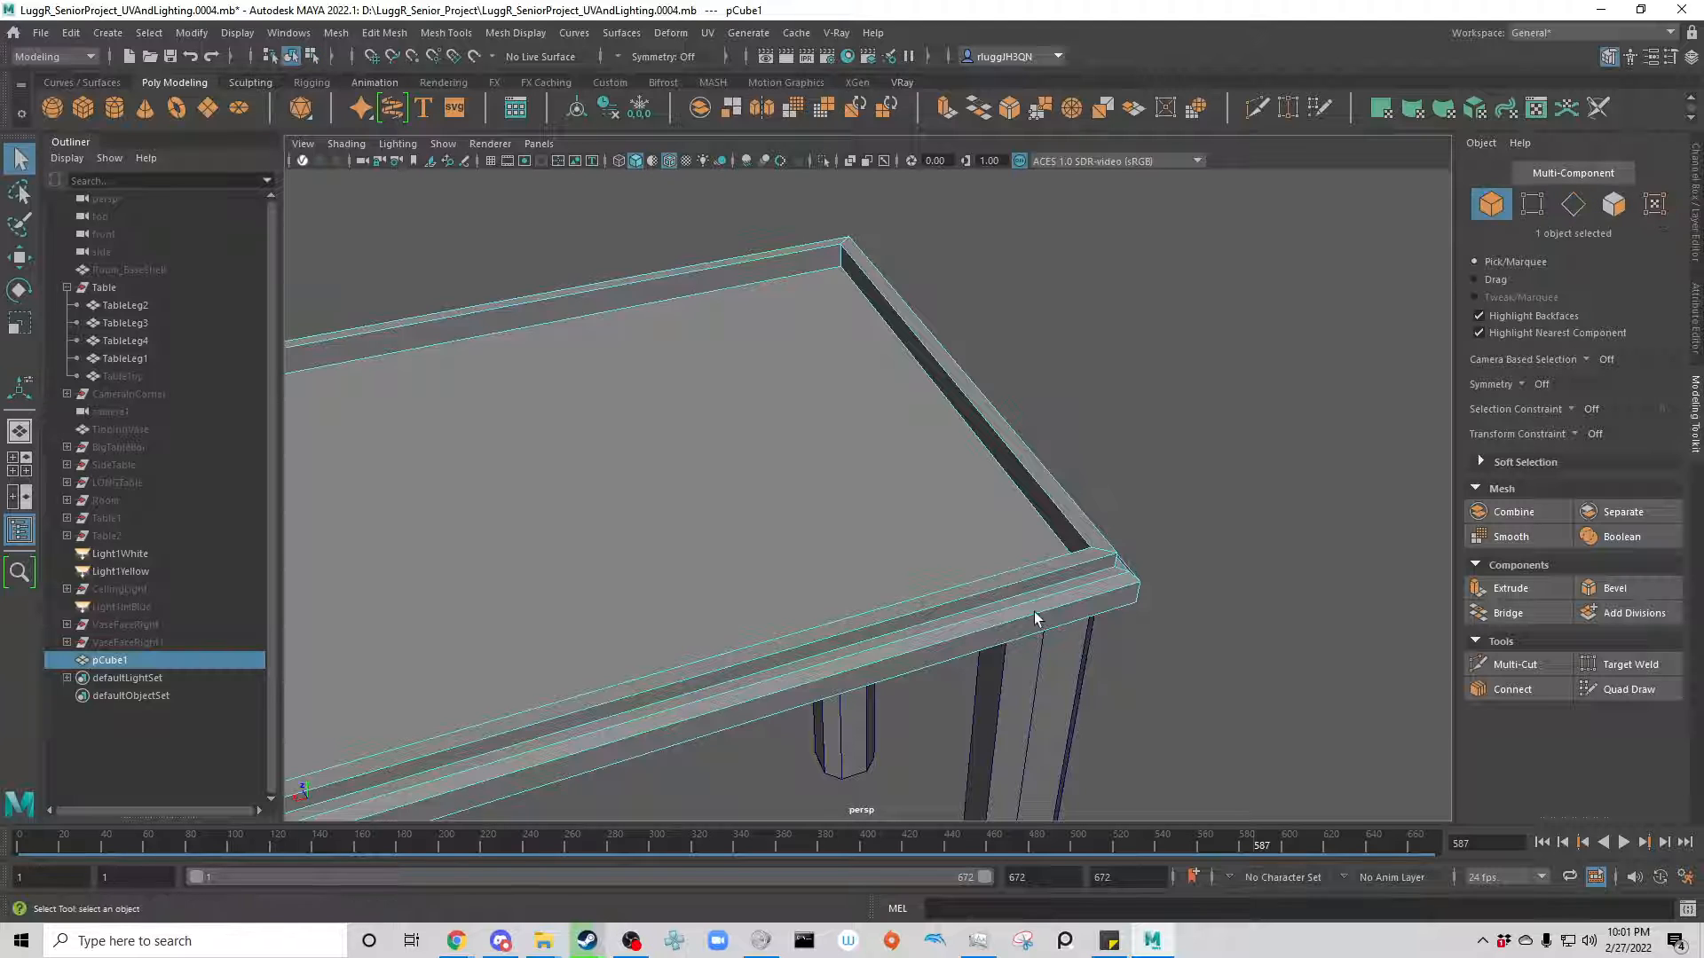
key("F10")
left_click(1097, 561)
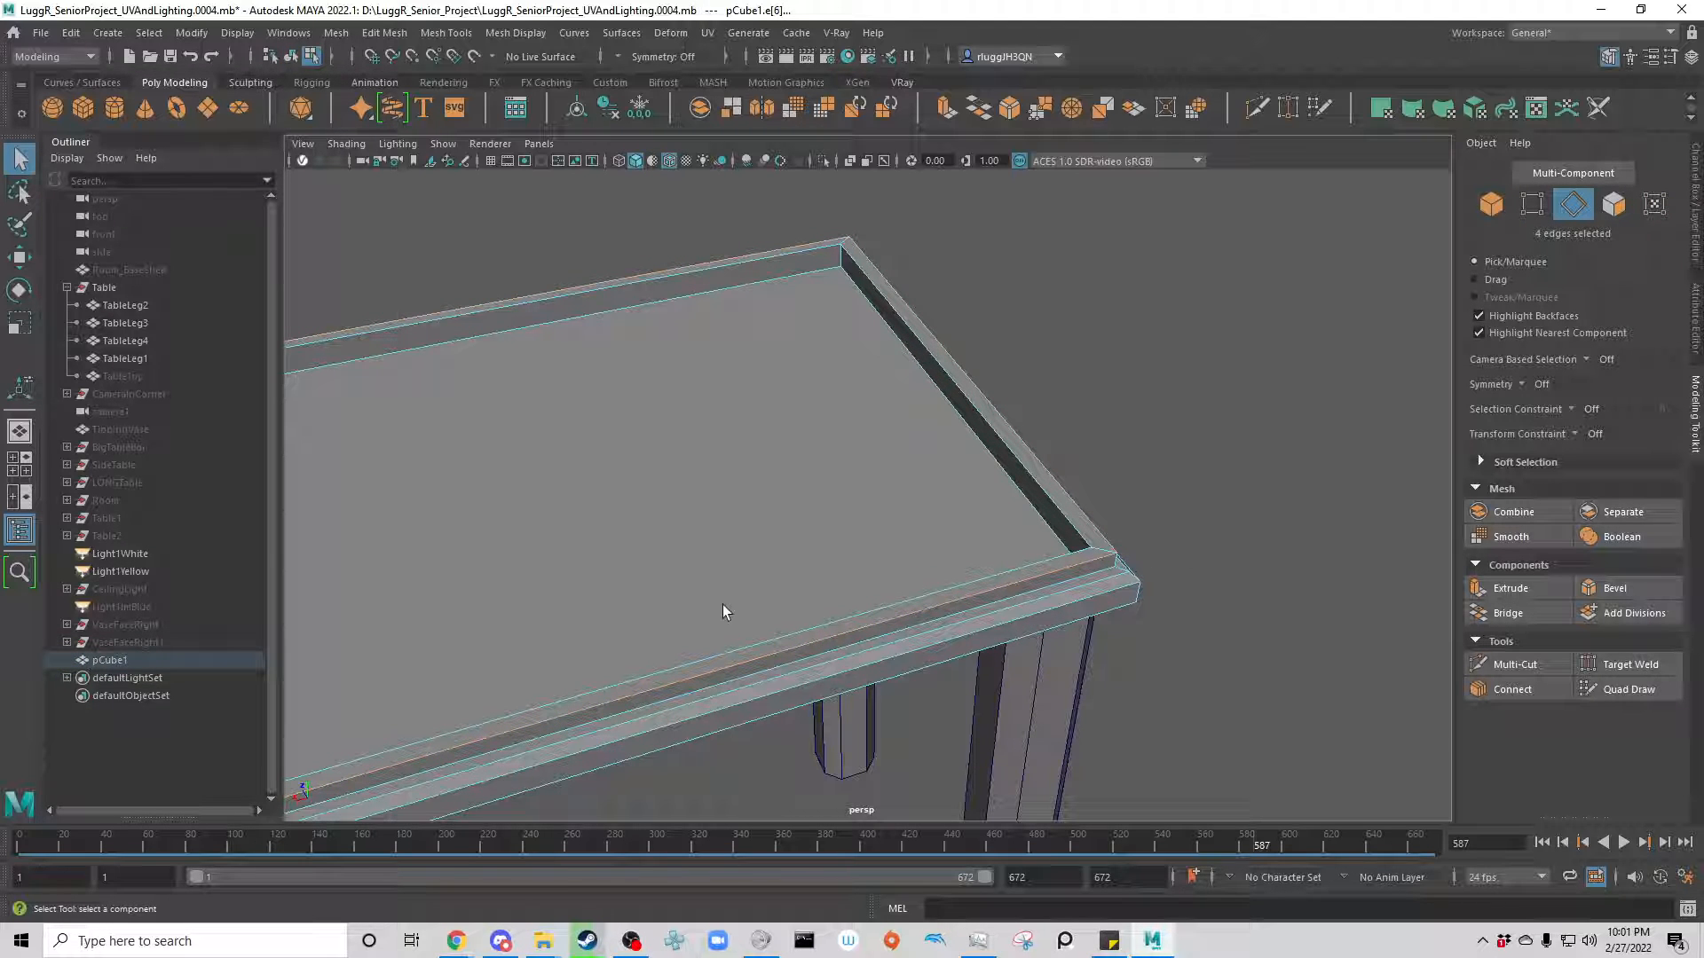
scroll(725, 603, "up", 6)
scroll(765, 697, "down", 5)
left_click_drag(829, 700, 772, 677, "alt")
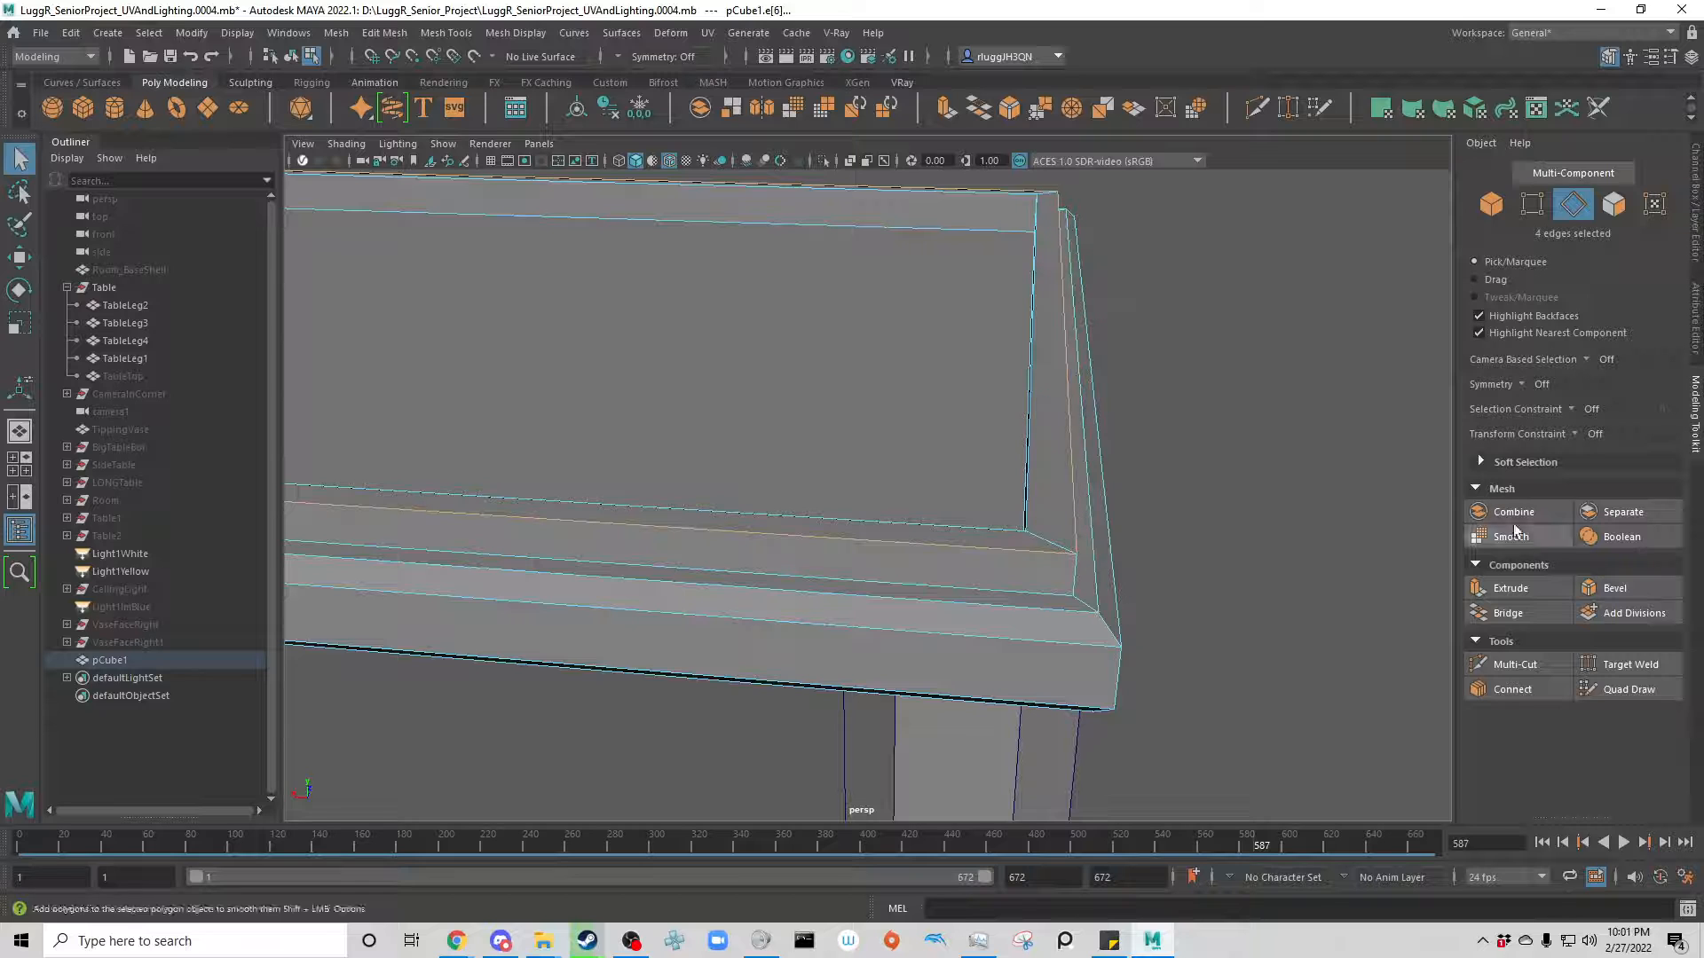
left_click(1628, 589)
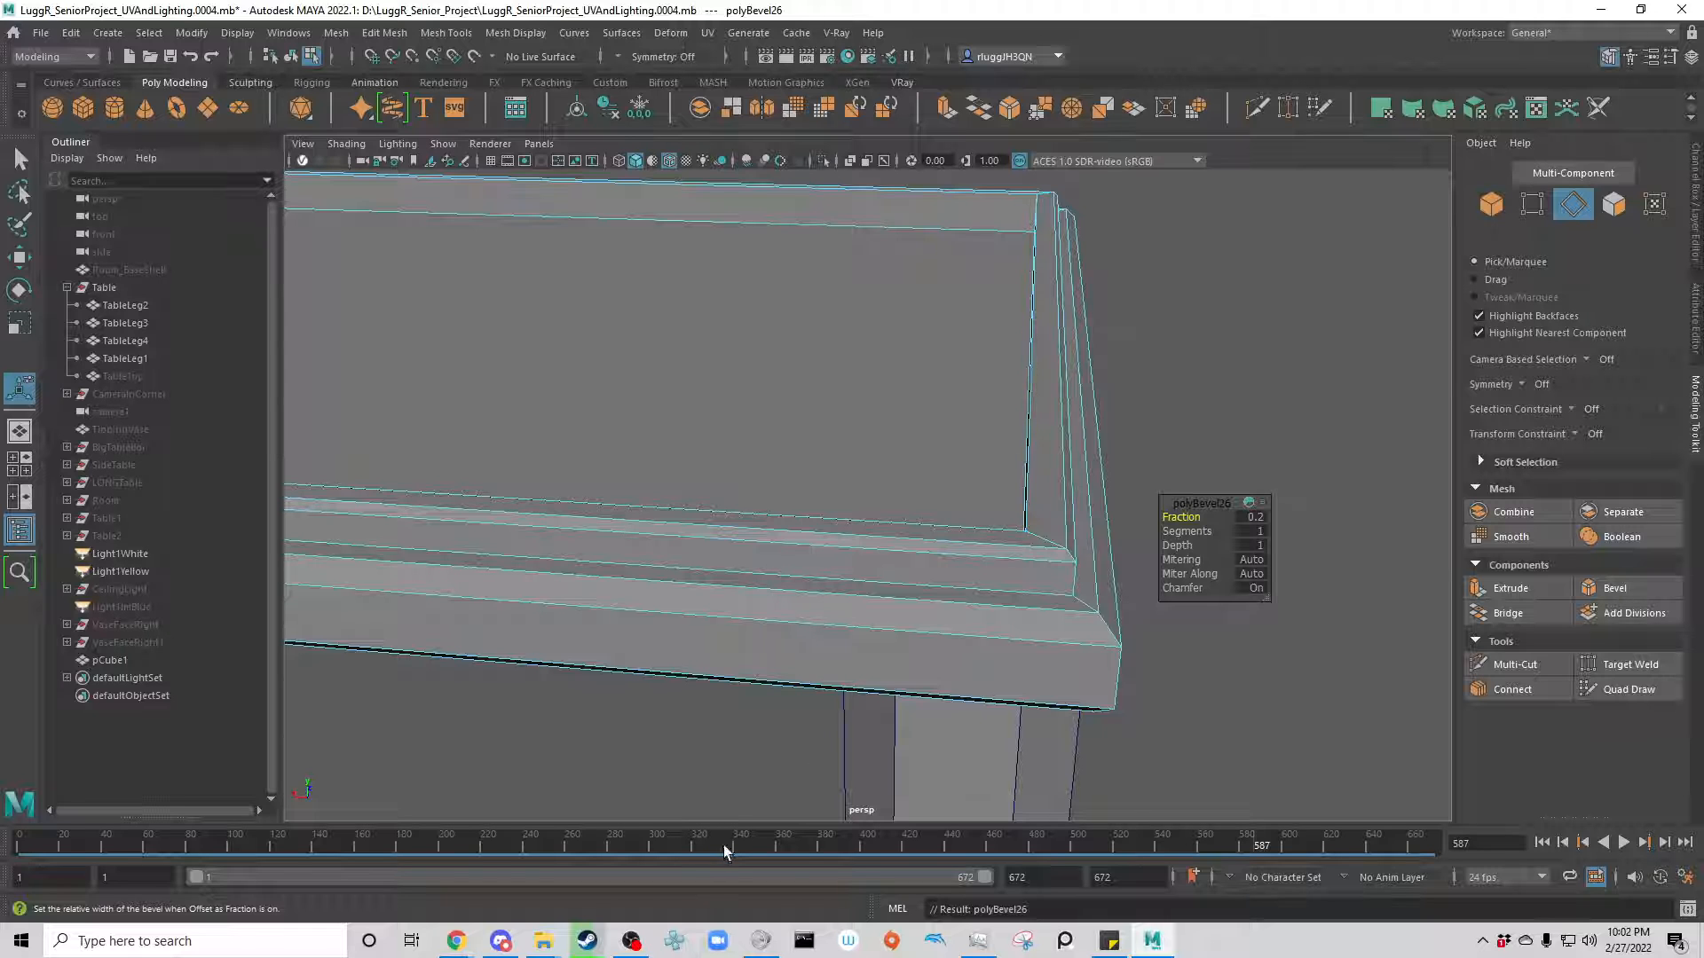
Step: Bevel the inner top edge loop of the raised rim around the recess with a fraction of 0.2
left_click_drag(759, 824, 767, 756, "alt")
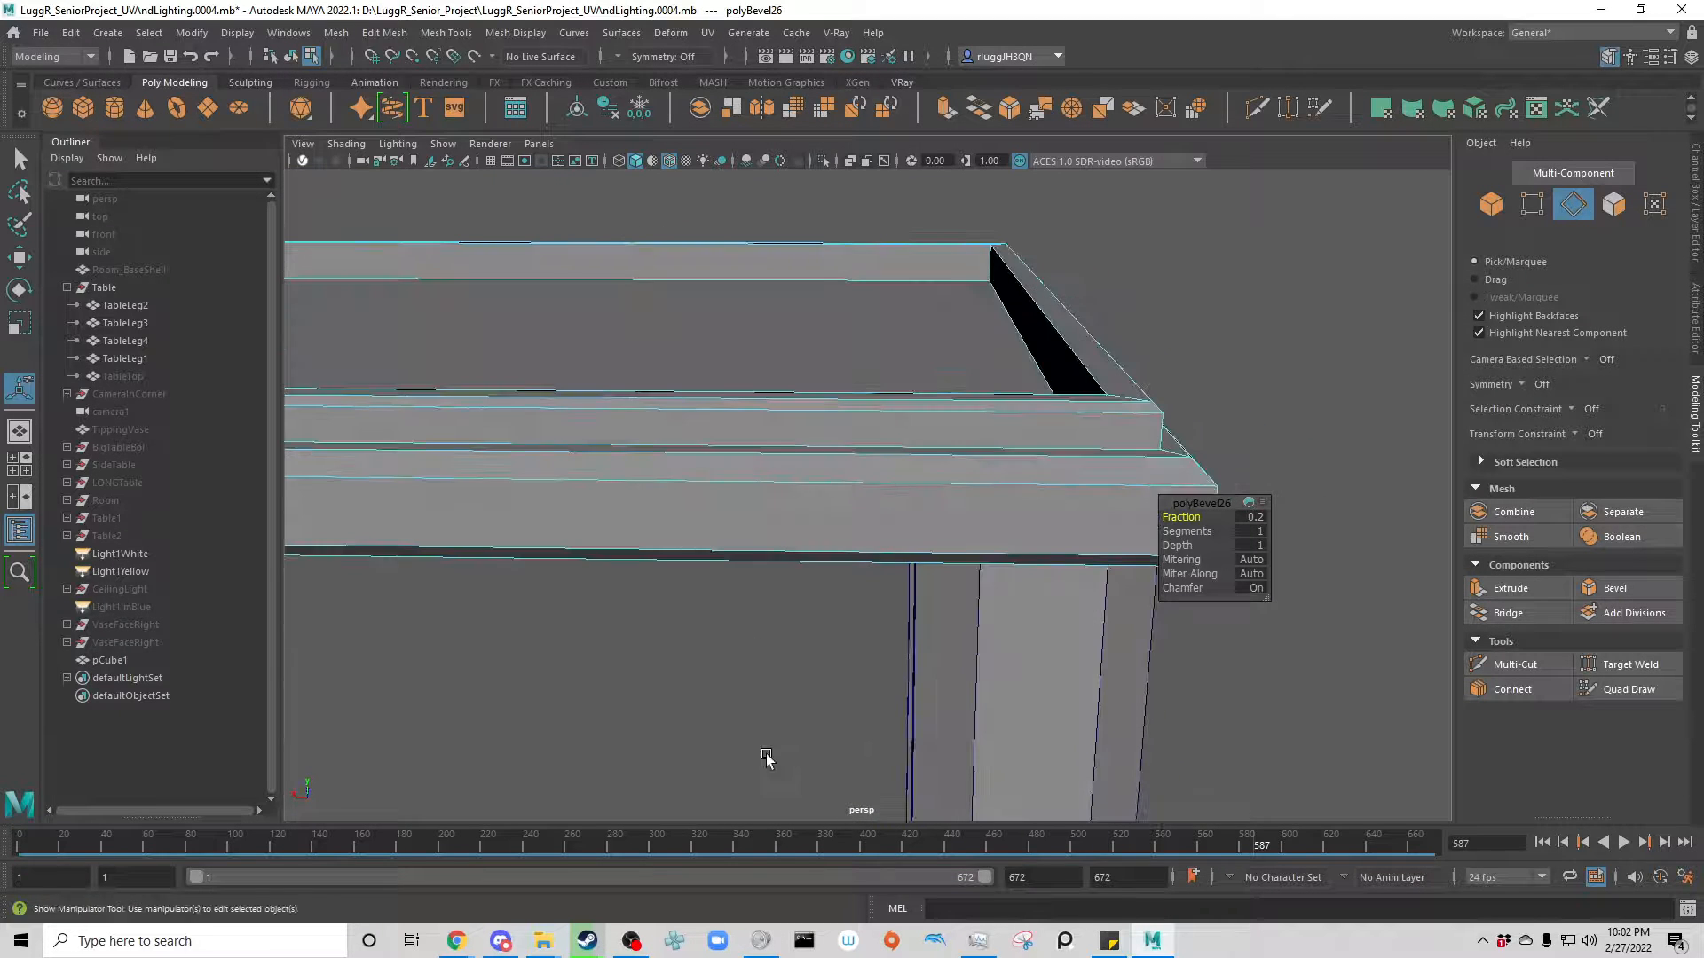
double_click(1053, 327)
left_click(1606, 588)
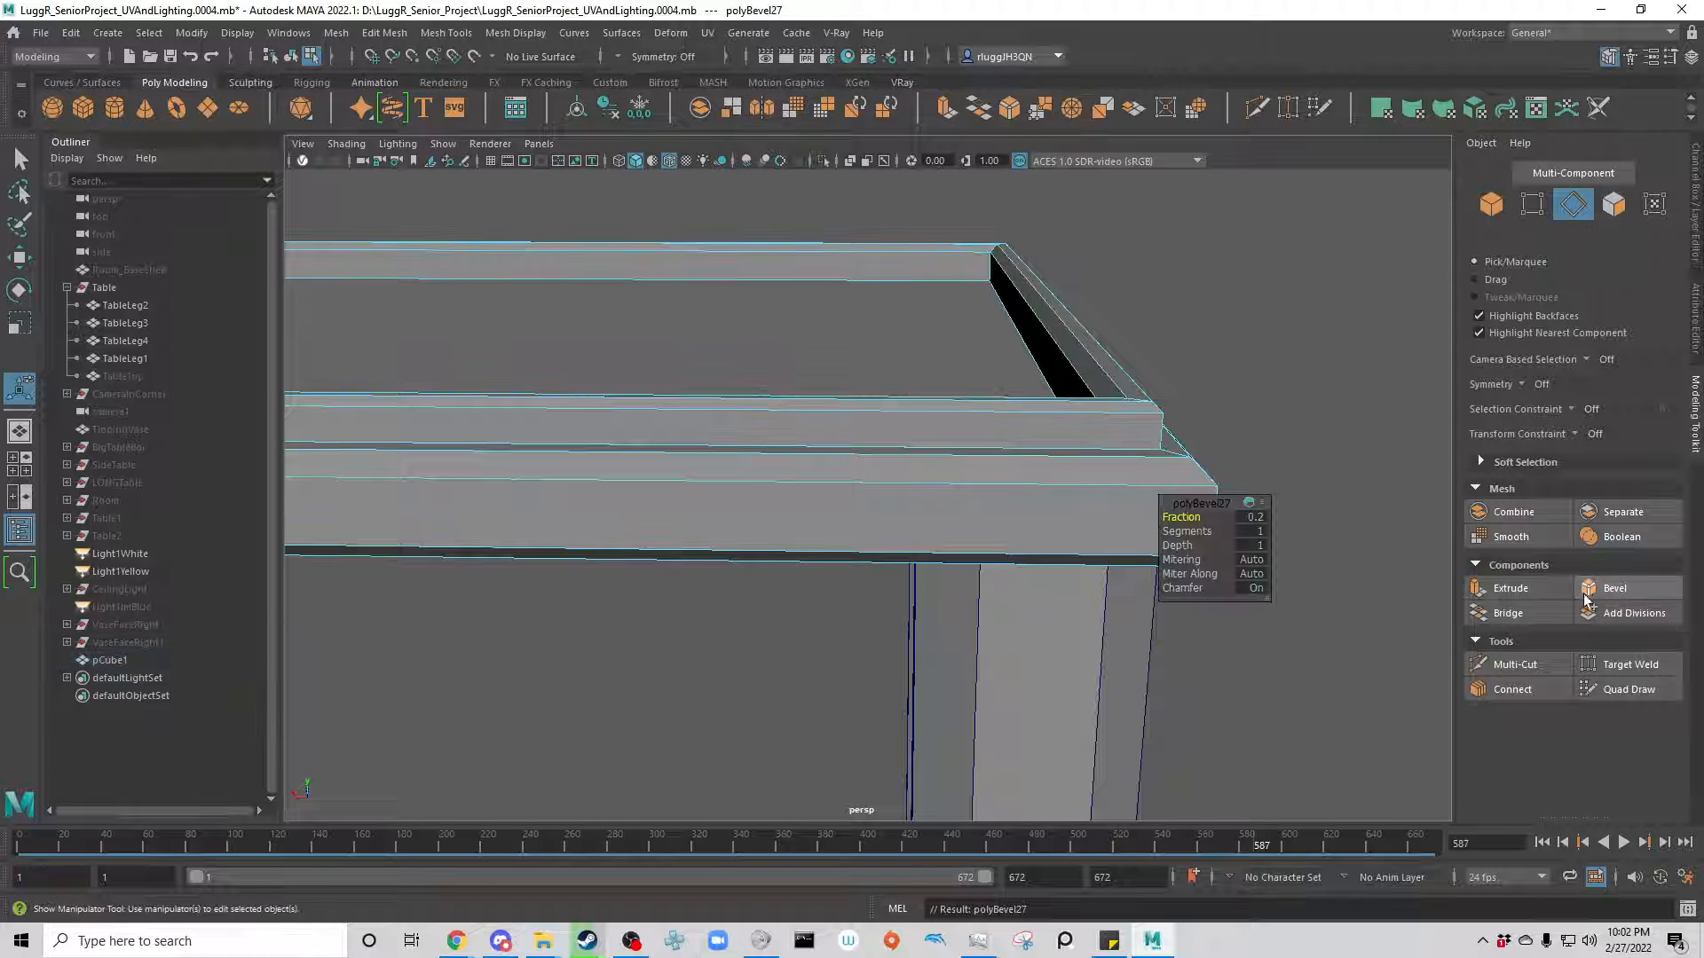
Step: Select the four vertical corner edges of the tabletop slab and bevel them with a fraction of 0.2
left_click_drag(1138, 678, 1115, 711, "alt")
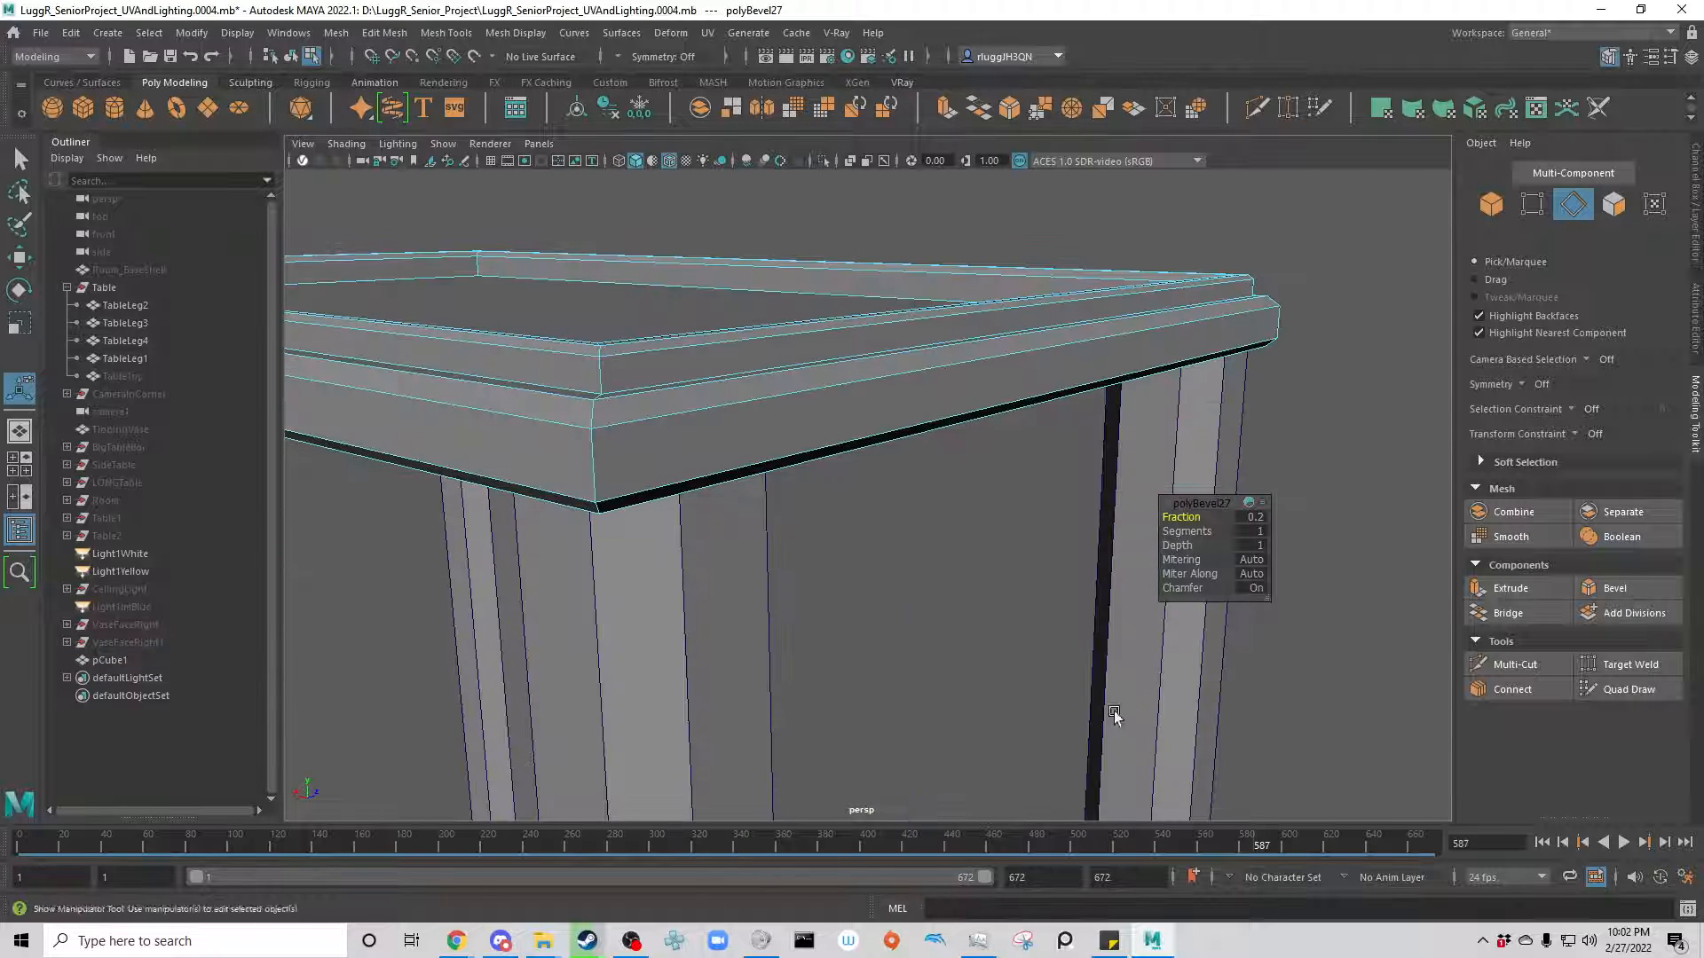
left_click_drag(491, 662, 640, 619, "alt")
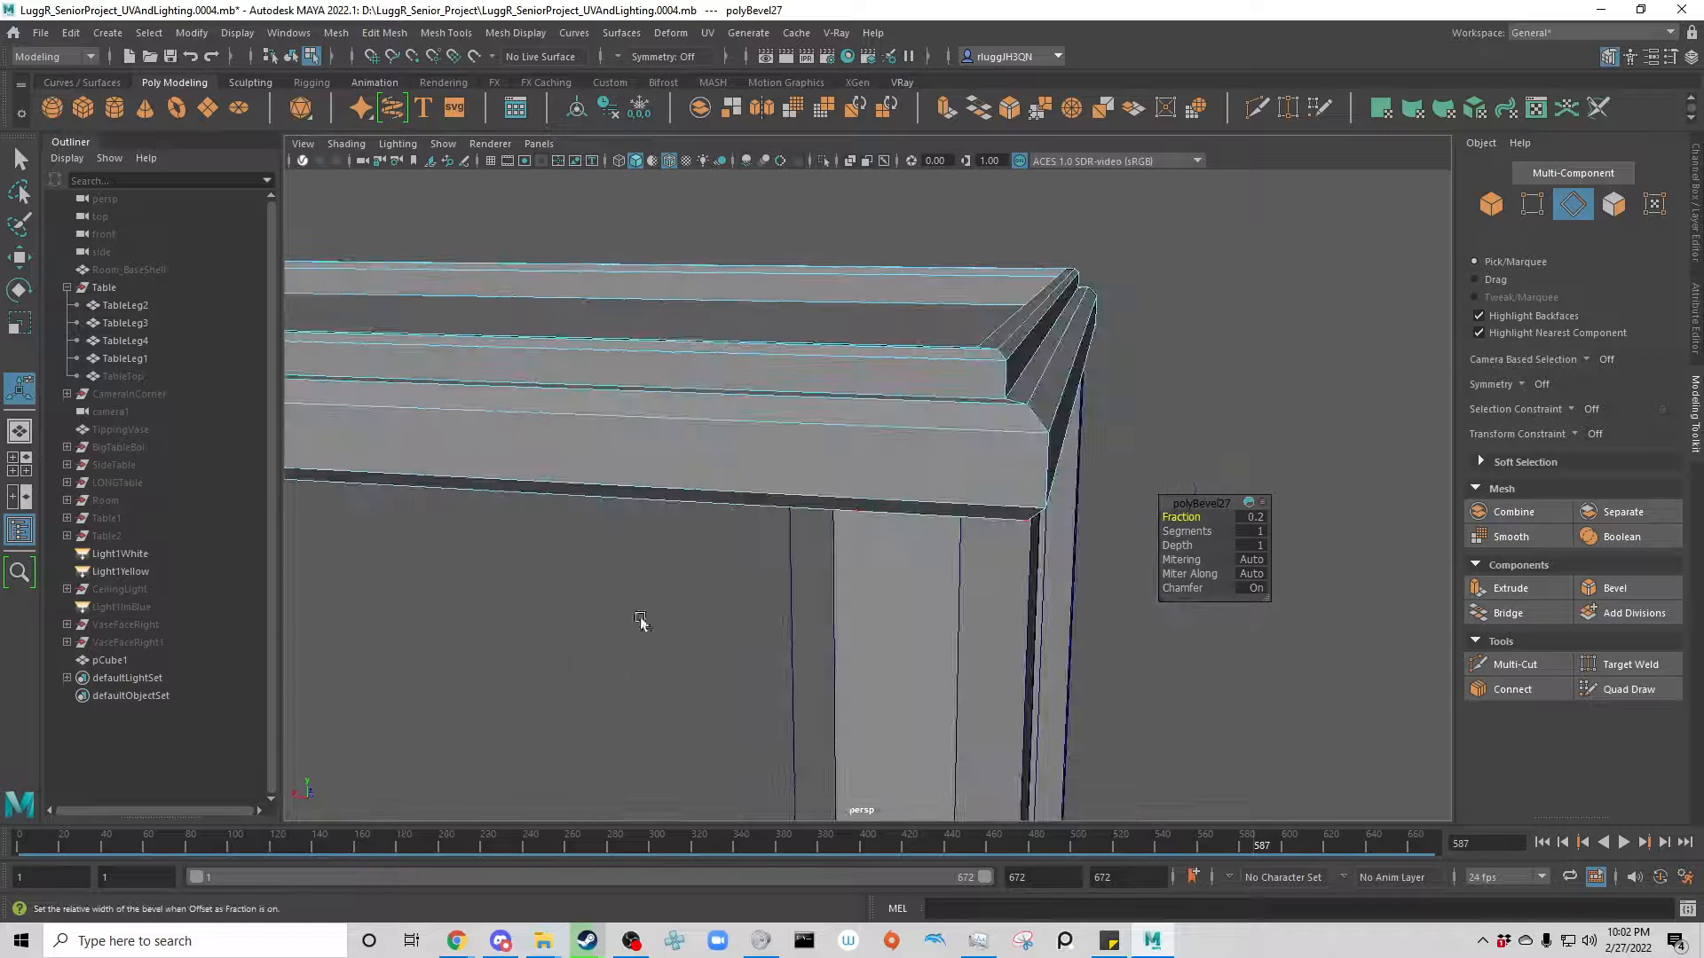
left_click(722, 555)
mouse_move(1297, 370)
left_mouse_down("alt")
mouse_move(1290, 407)
mouse_move(1297, 323)
mouse_move(1301, 381)
left_mouse_up("alt")
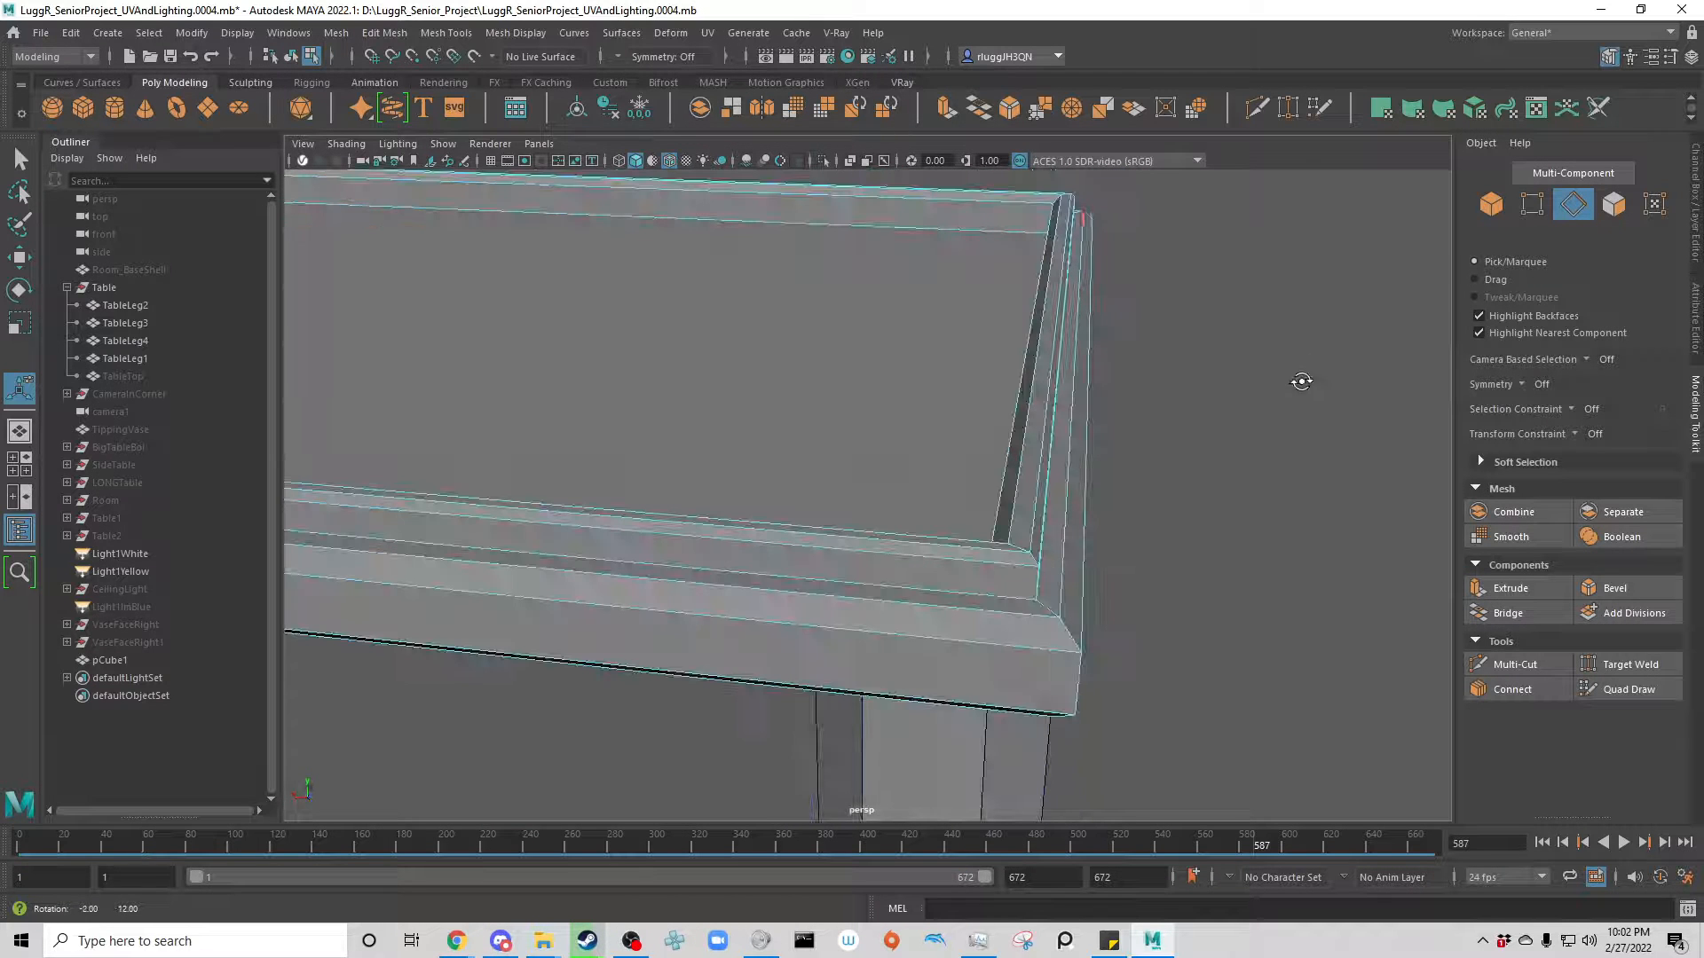
left_click(1079, 701)
left_click_drag(1224, 654, 1116, 535, "alt")
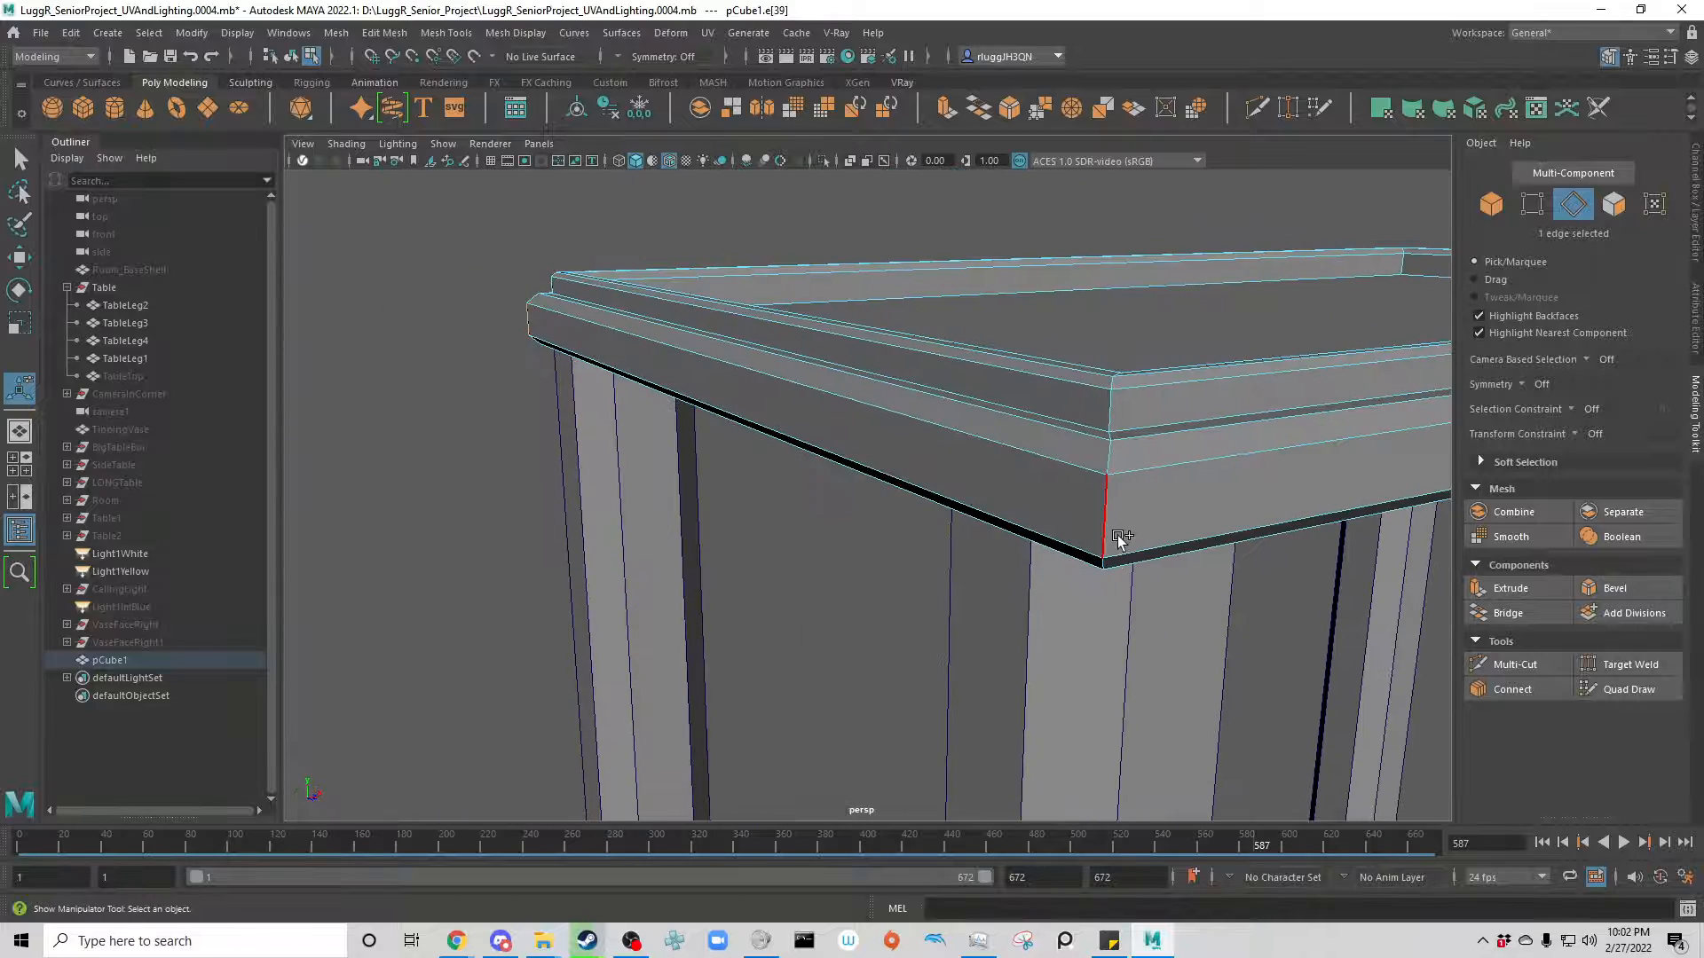
left_click_drag(1207, 642, 563, 689, "alt")
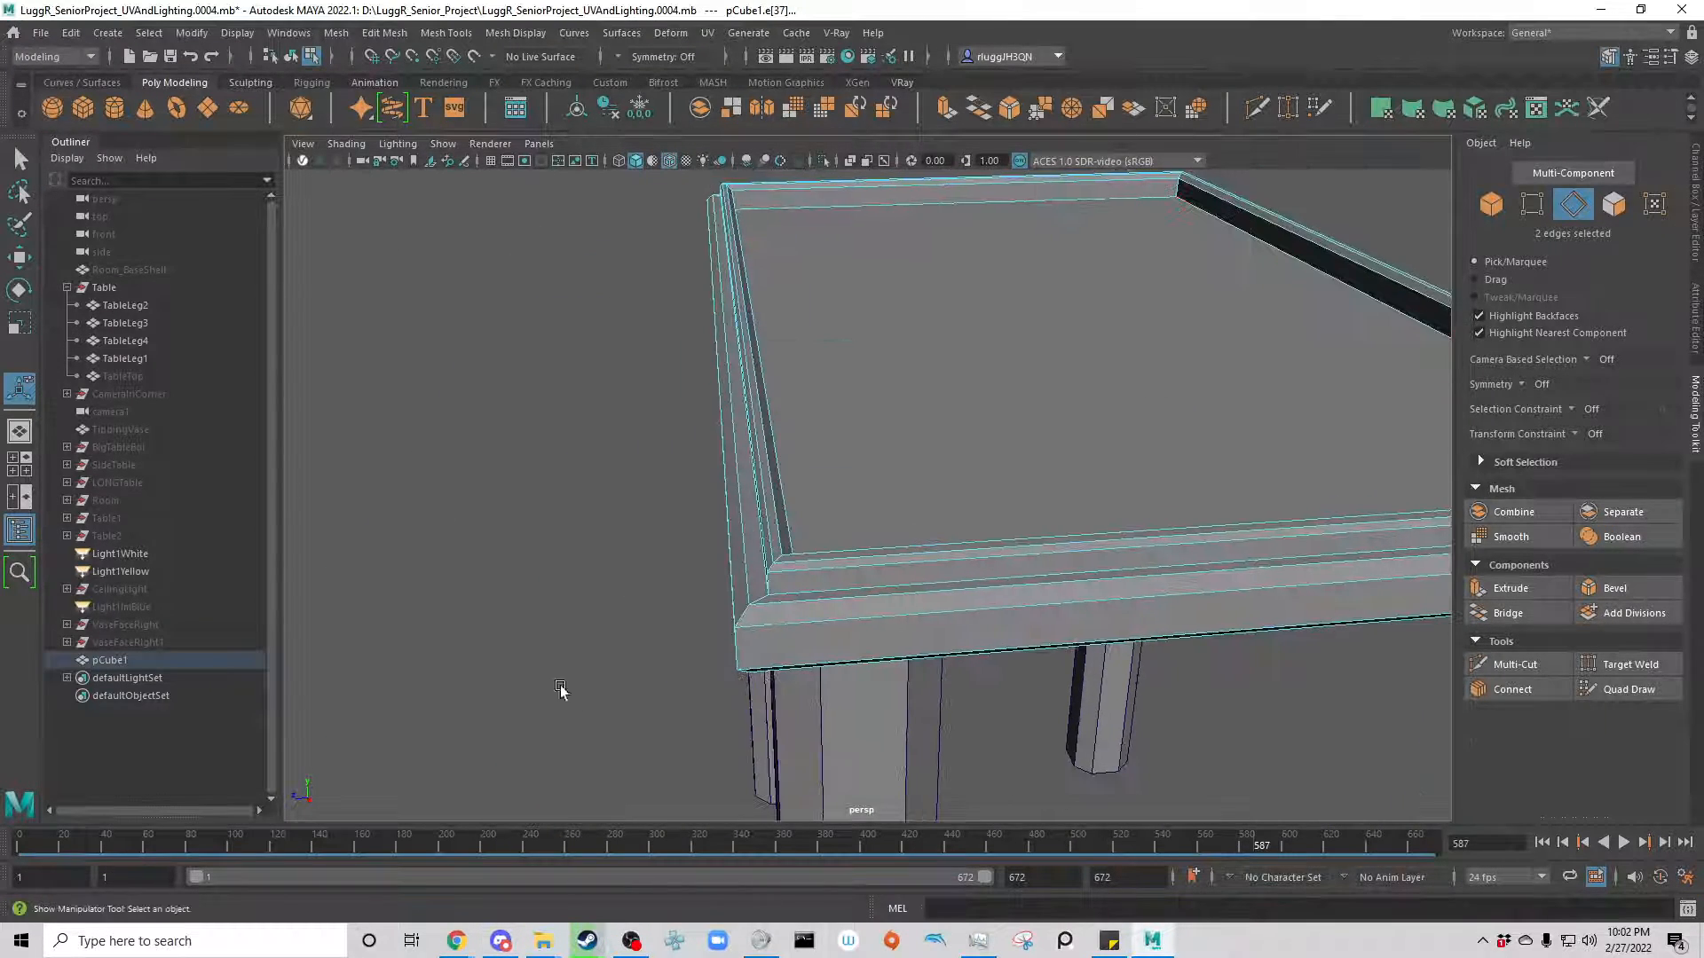
left_click(742, 641, "shift")
left_click_drag(897, 609, 963, 557, "alt")
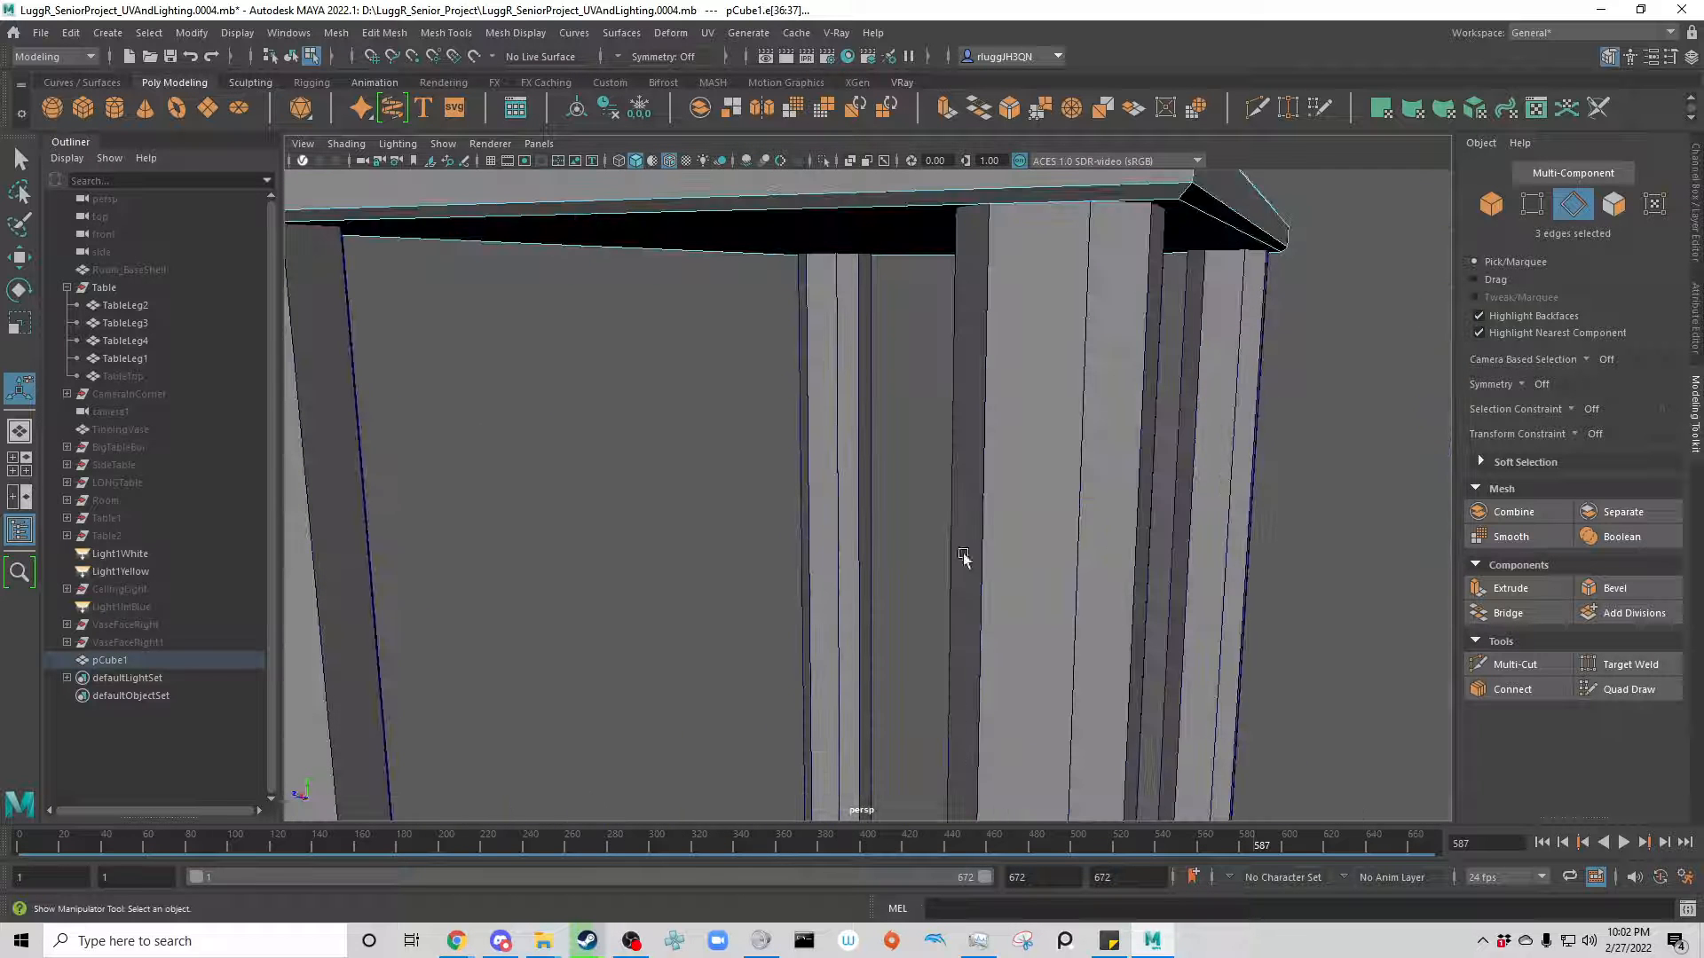
left_click_drag(1335, 418, 1130, 483, "alt")
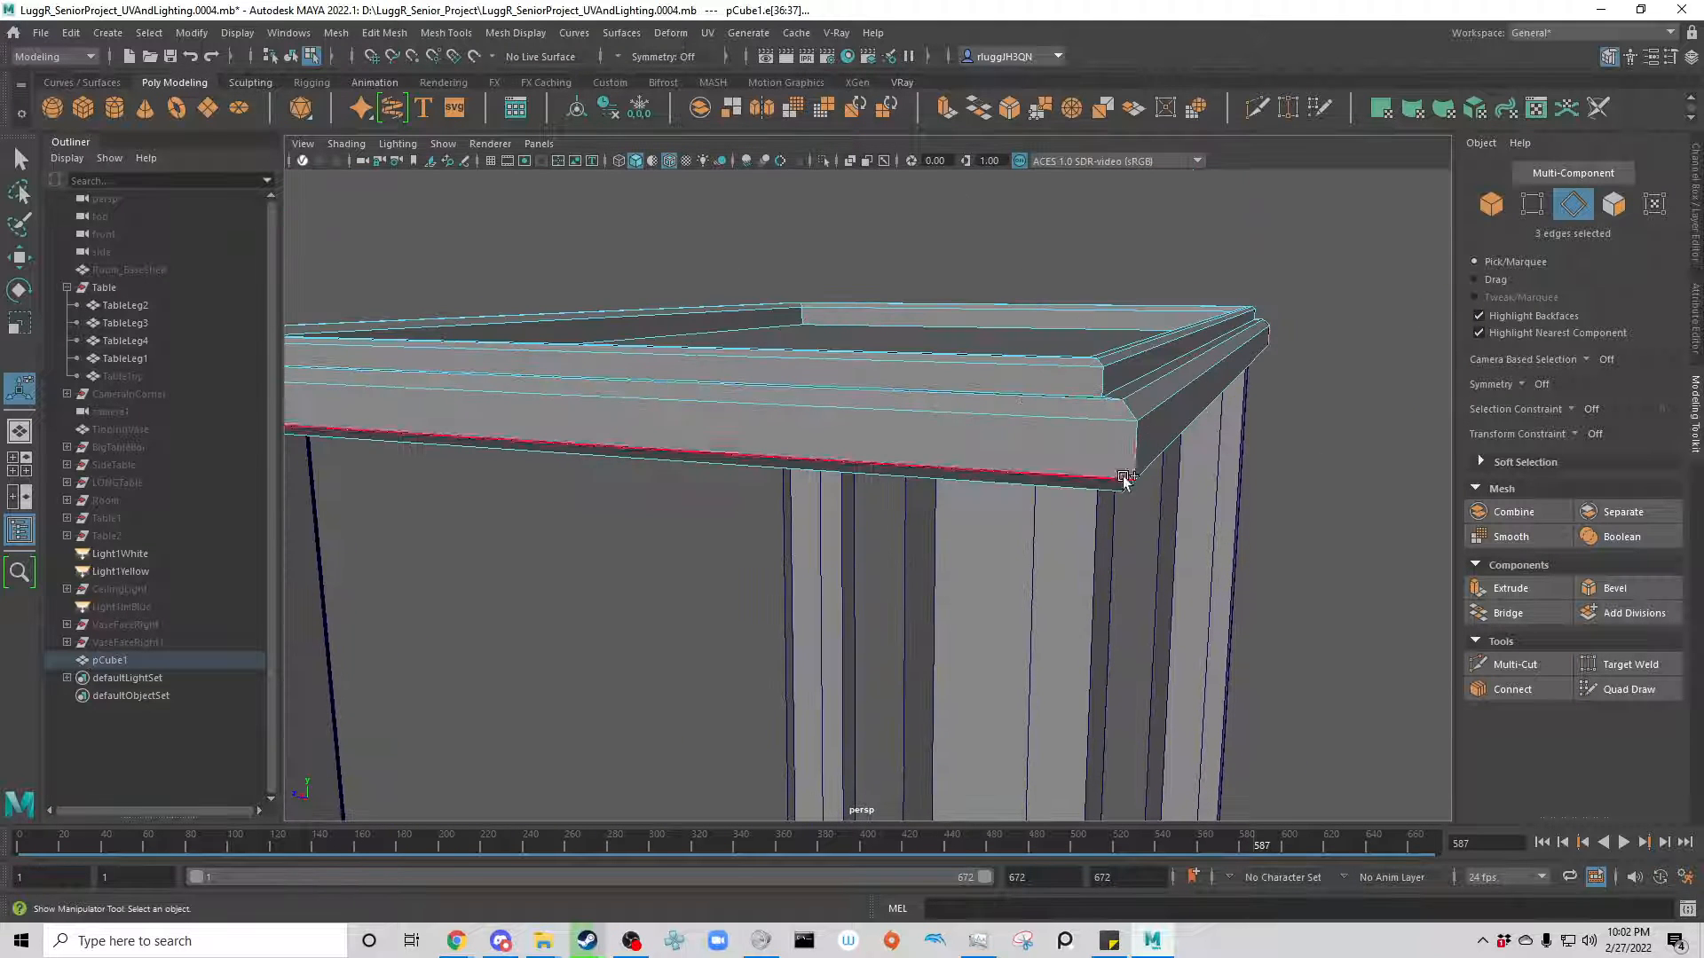
right_click_drag(1275, 560, 1179, 563, "alt")
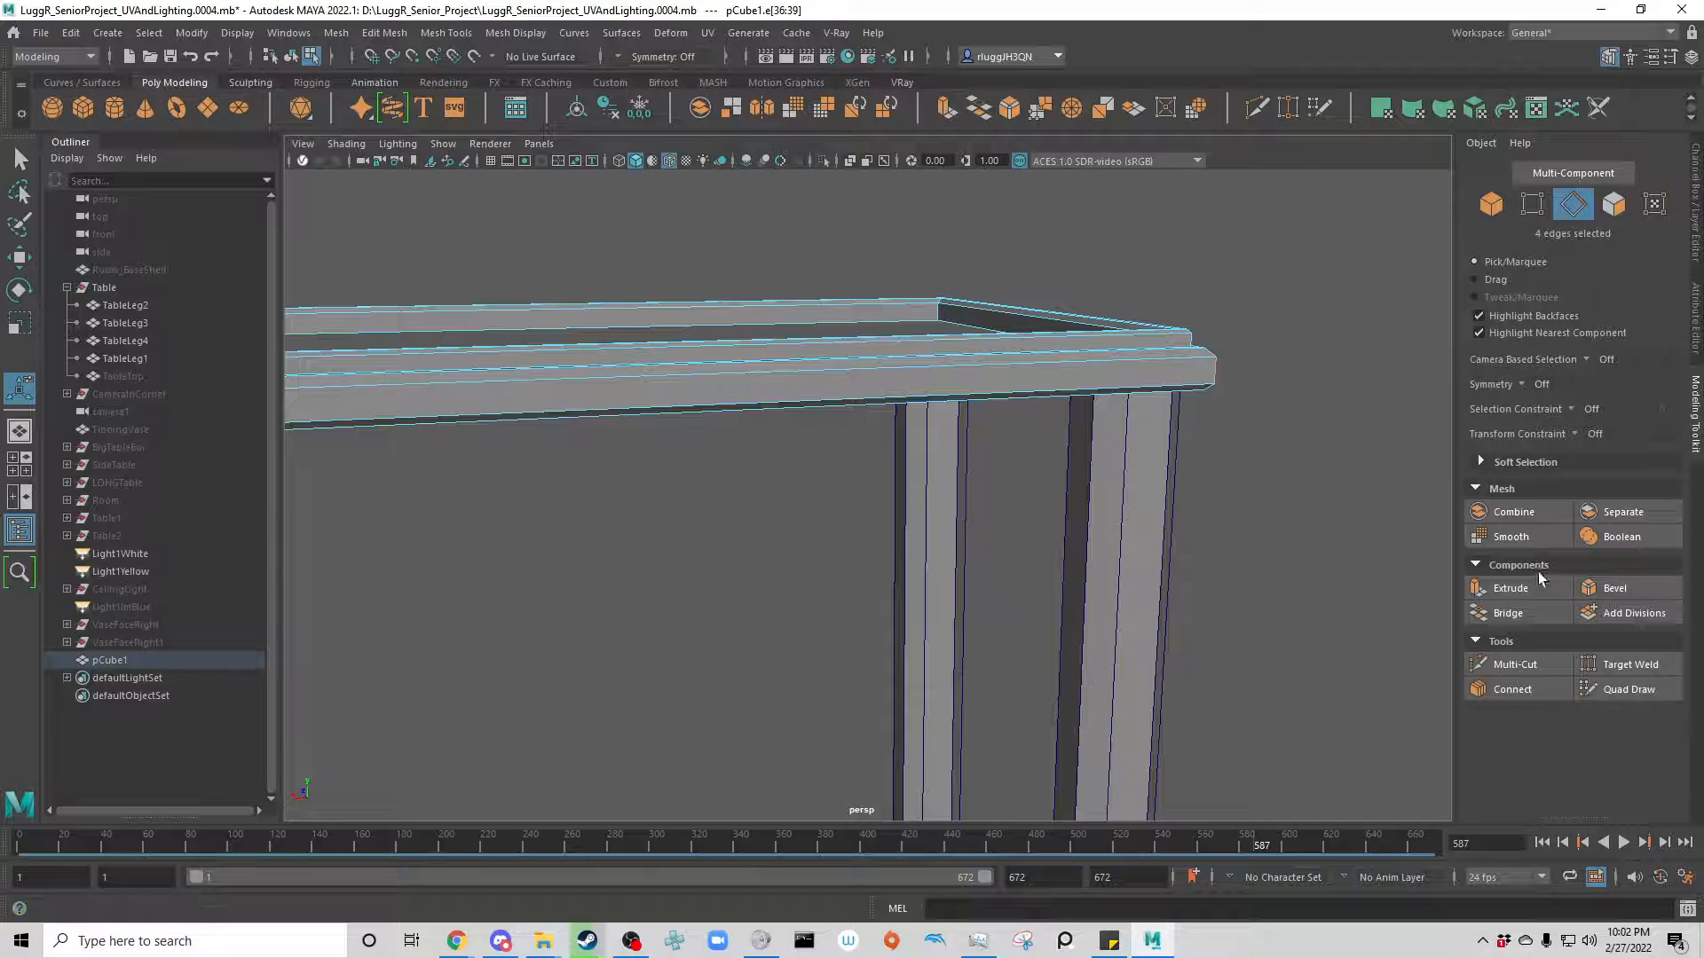
left_click(1608, 589)
left_click_drag(1374, 561, 1251, 588, "alt")
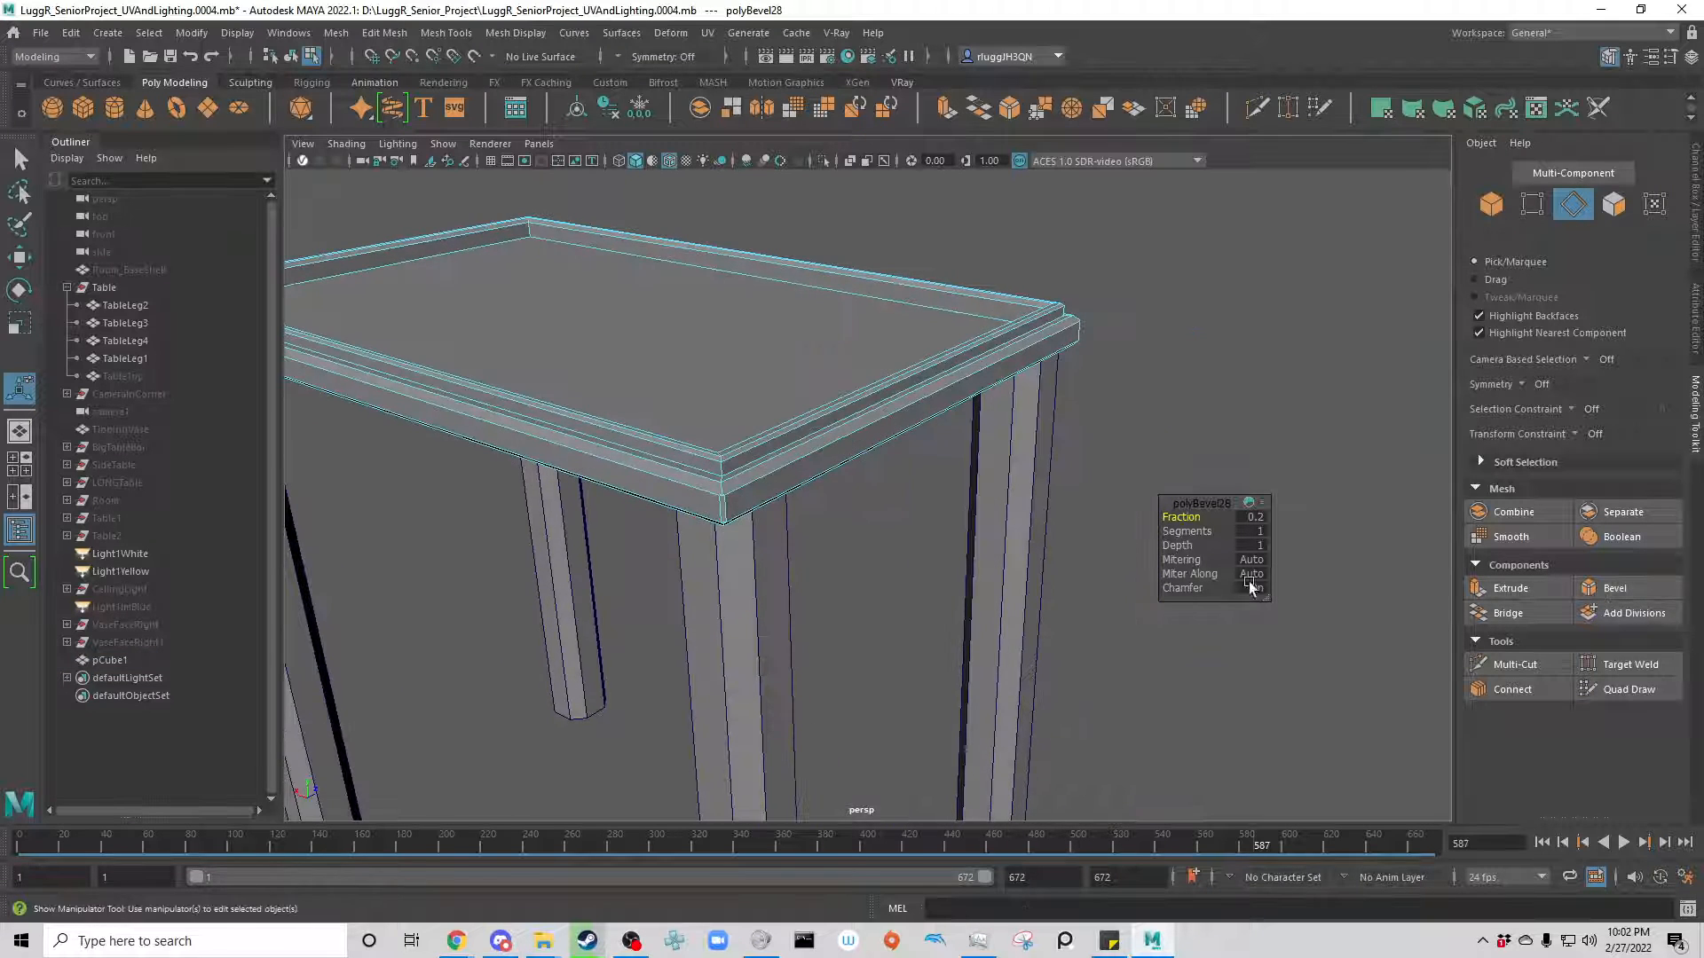
Step: Adjust the fraction of the slab's corner bevel and deselect the edges
scroll(727, 570, "up", 3)
scroll(712, 573, "up", 3)
left_click_drag(696, 588, 1019, 467, "alt")
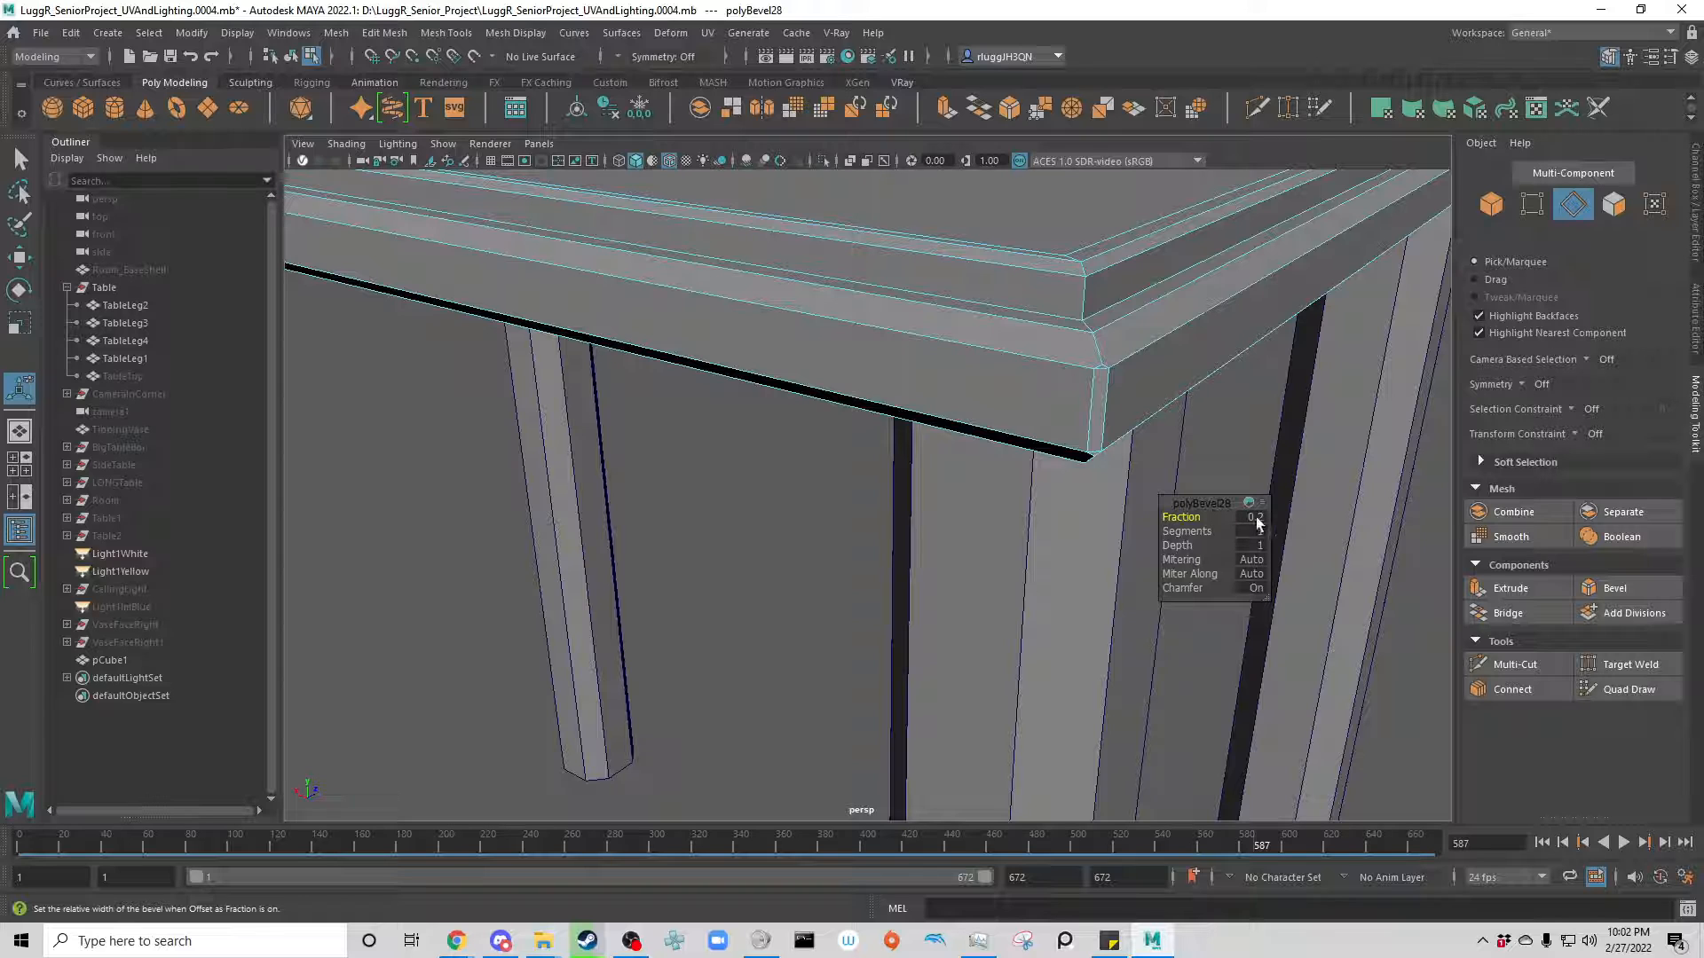
mouse_move(1256, 517)
left_mouse_down()
mouse_move(1273, 522)
mouse_move(1246, 539)
left_mouse_up()
left_click(782, 596)
Step: Inspect the bevelled tabletop and the table legs from above, below and the sides
left_click_drag(754, 572, 809, 601, "alt")
scroll(810, 601, "down", 5)
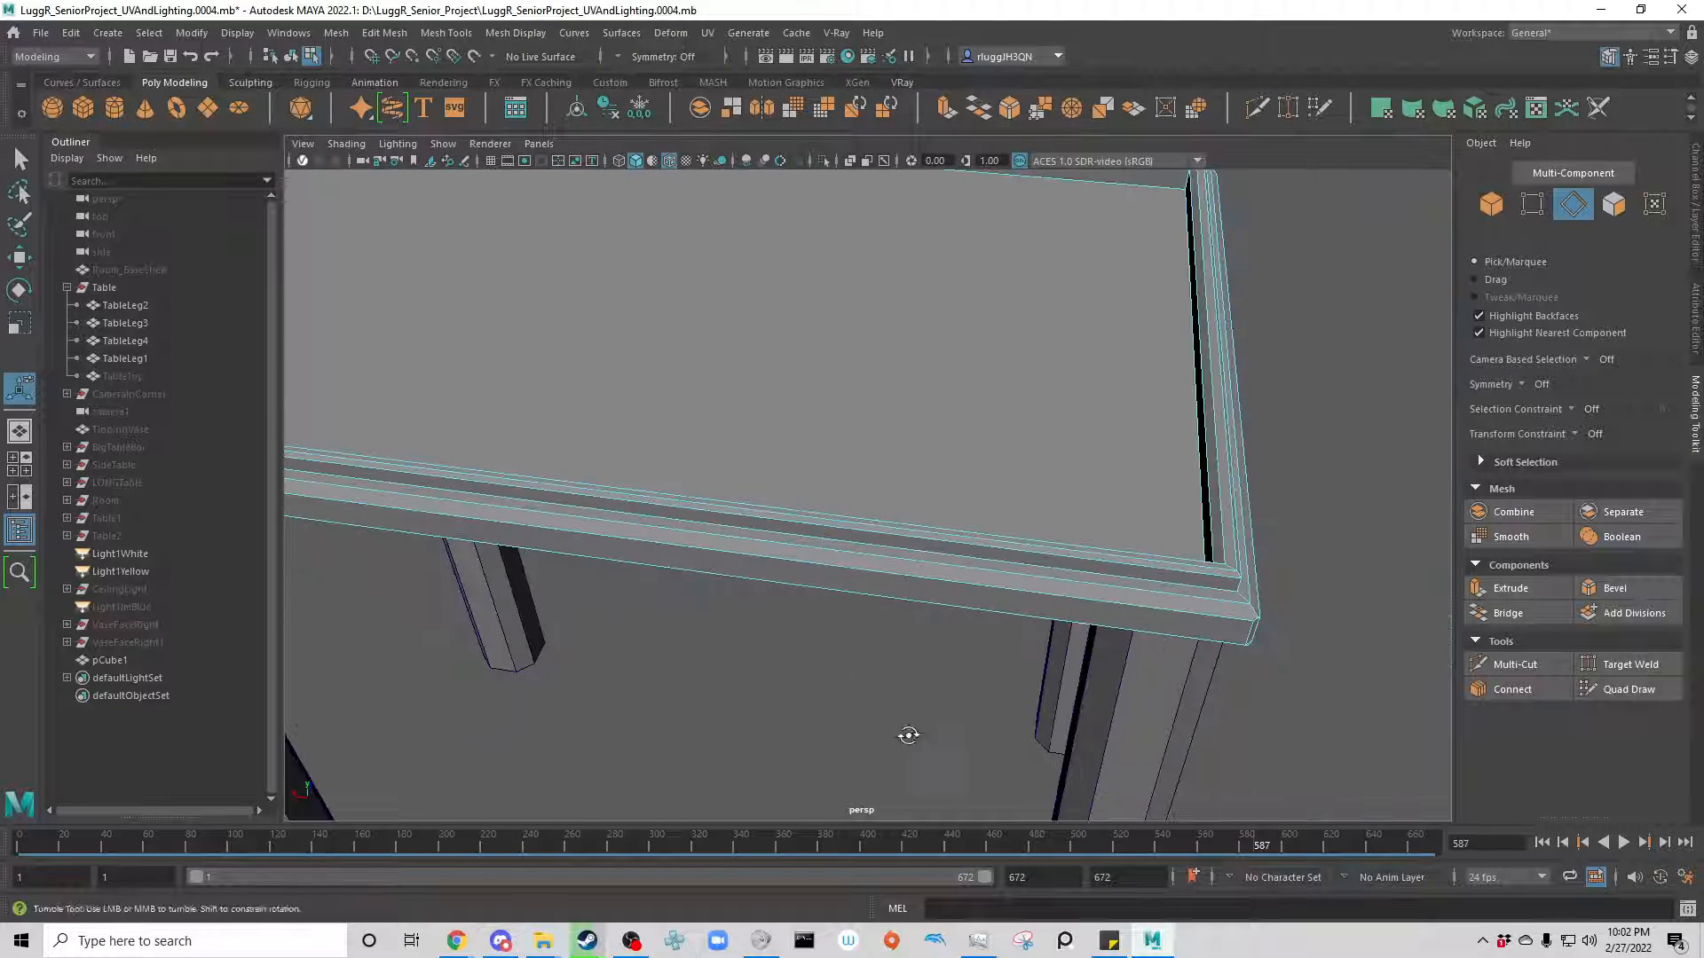
left_click_drag(905, 730, 873, 746, "alt")
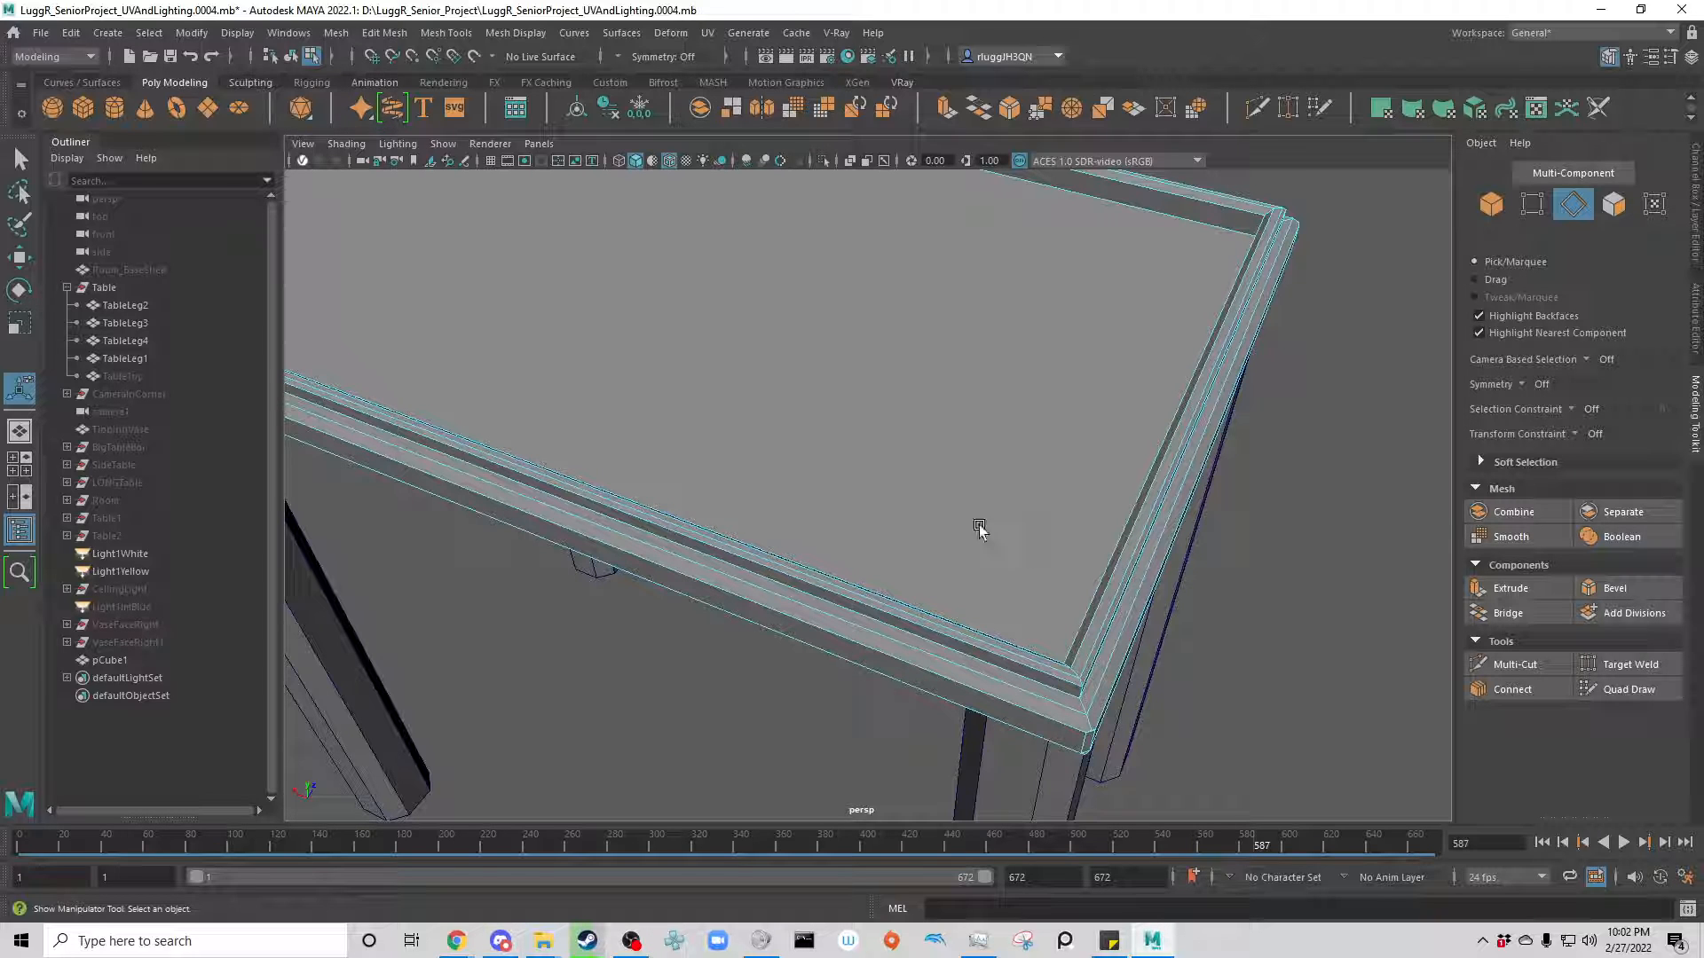
left_click_drag(742, 731, 682, 667, "alt")
scroll(759, 376, "down", 3)
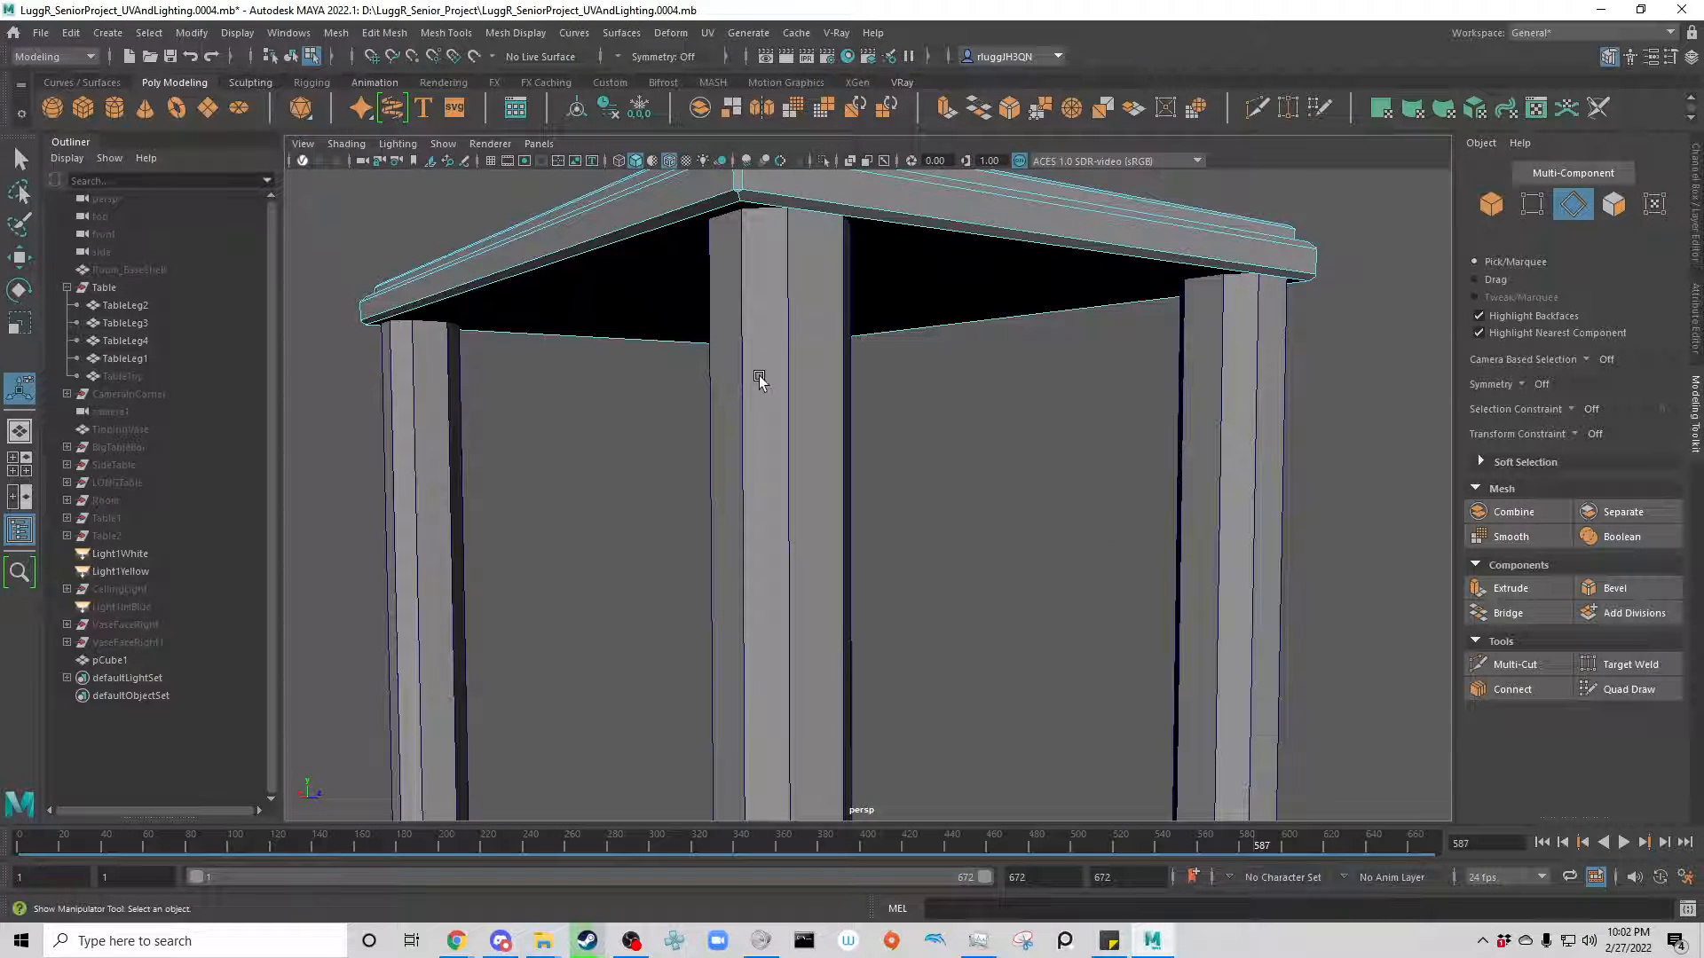
mouse_move(1065, 396)
left_mouse_down("alt")
mouse_move(937, 410)
mouse_move(1050, 403)
mouse_move(1092, 236)
mouse_move(1092, 287)
mouse_move(1321, 487)
mouse_move(1068, 385)
left_mouse_up("alt")
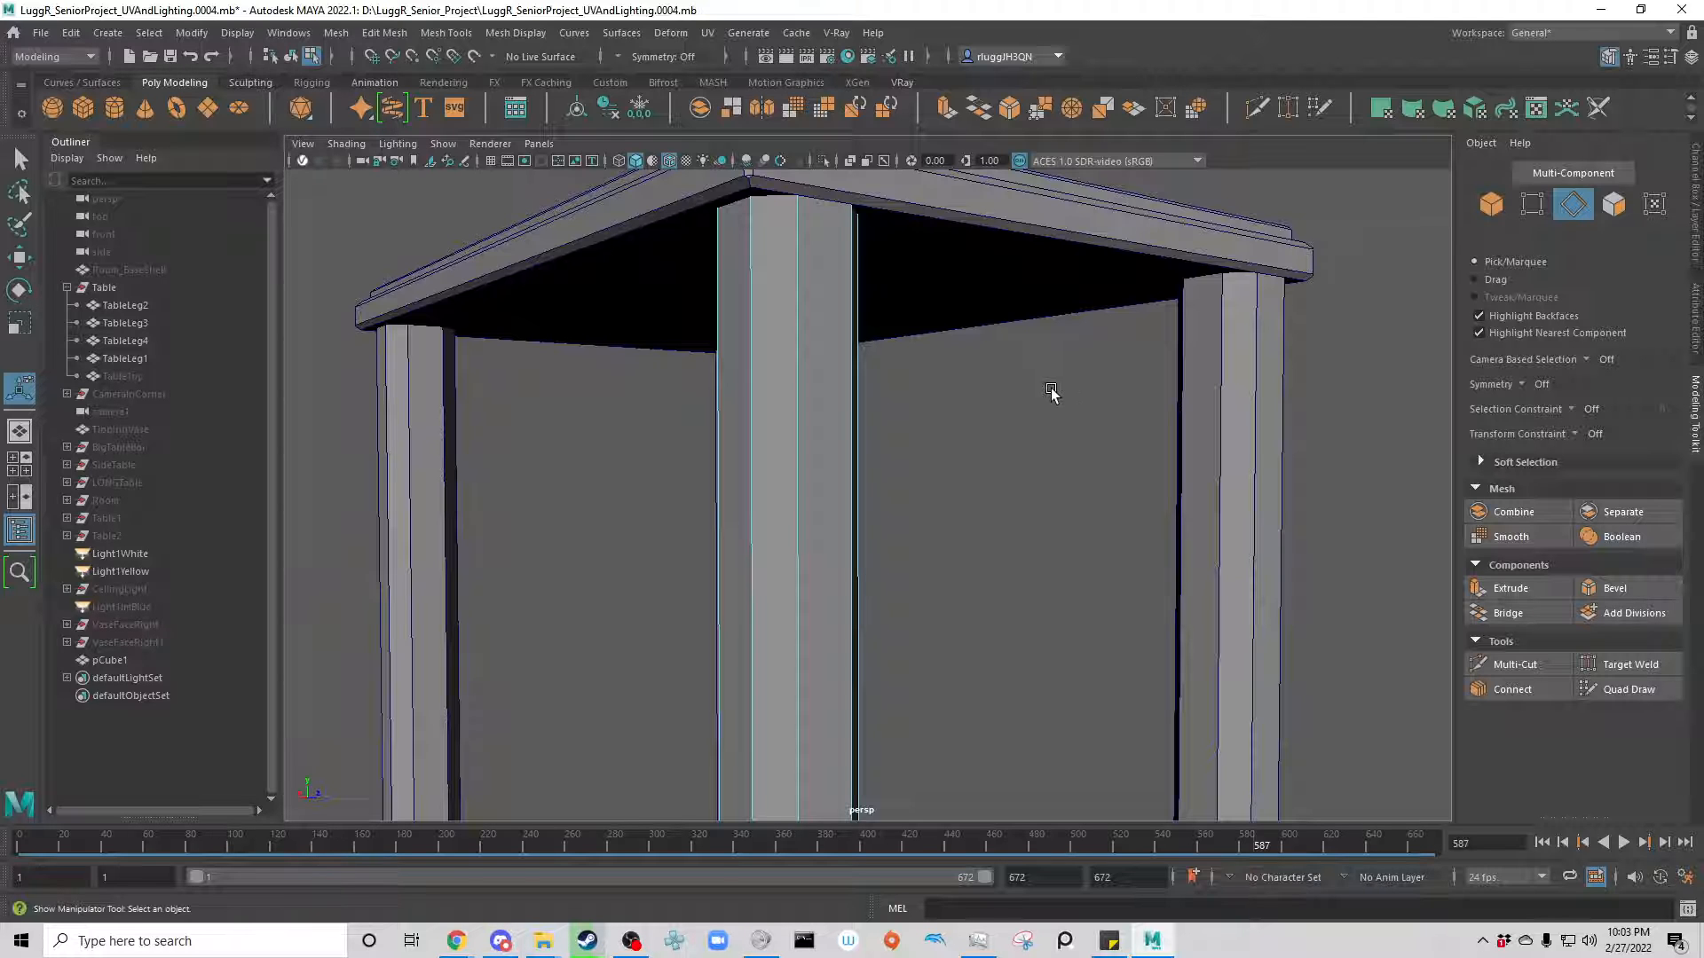
scroll(1051, 390, "down", 6)
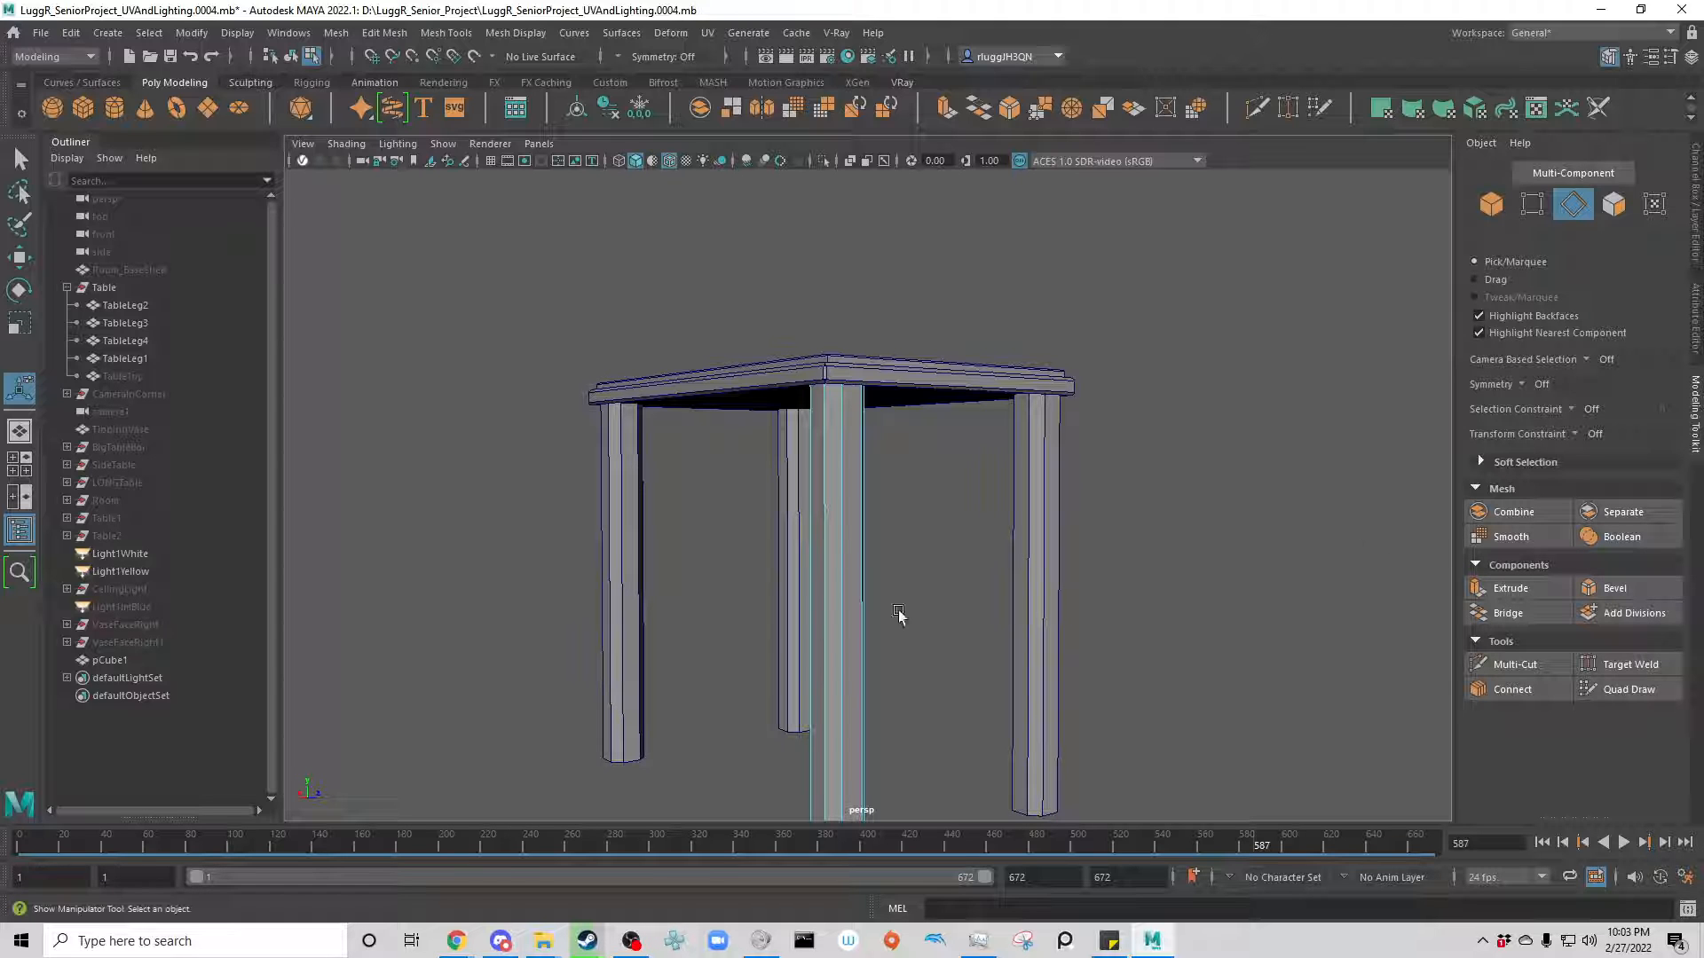
left_click_drag(560, 531, 858, 547, "alt")
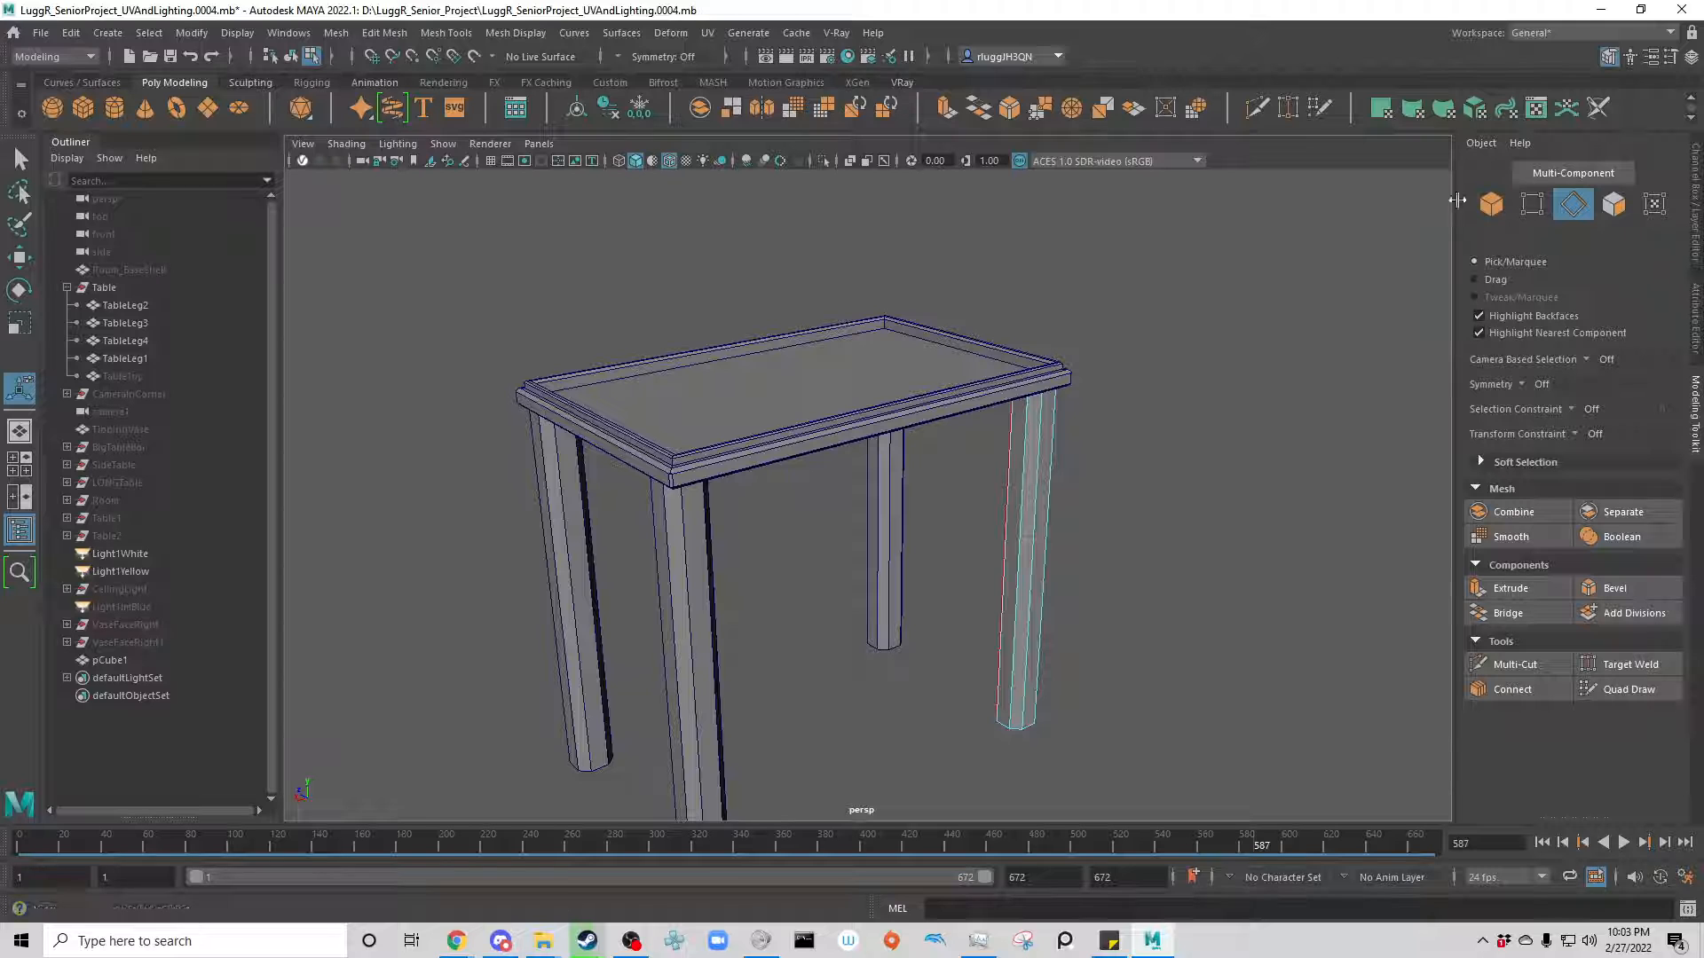
Step: Create a new polygon cube with the default dimensions and select it in object mode with the Move tool
left_click(83, 109)
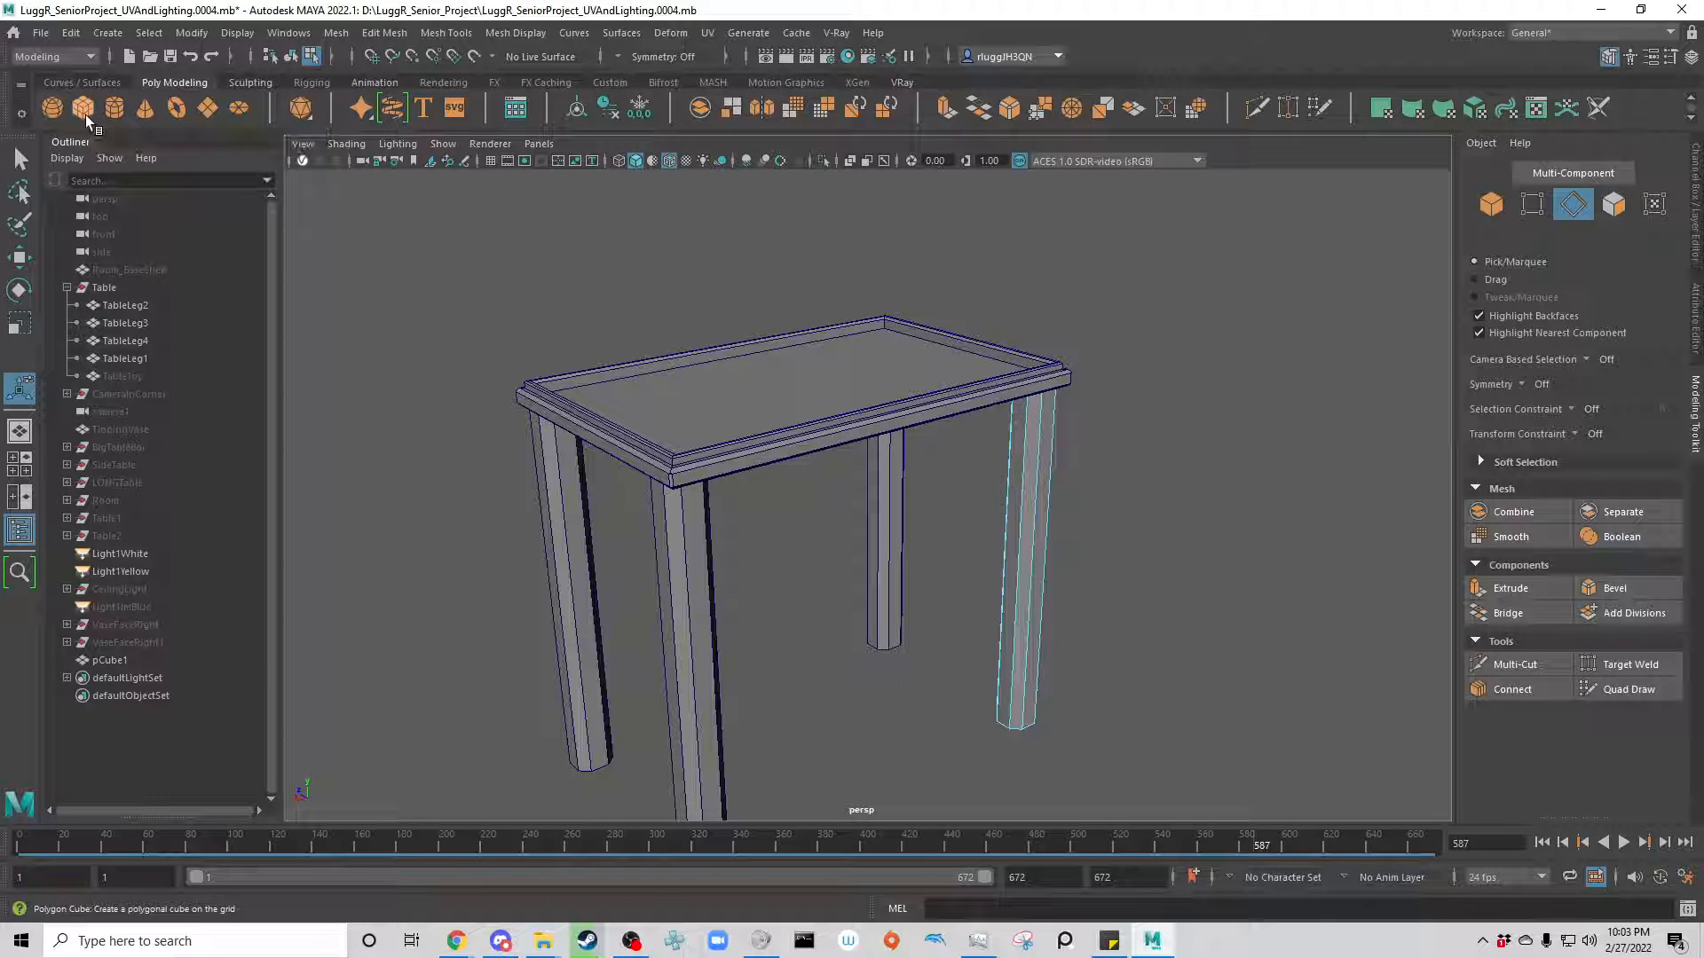
scroll(1175, 696, "down", 5)
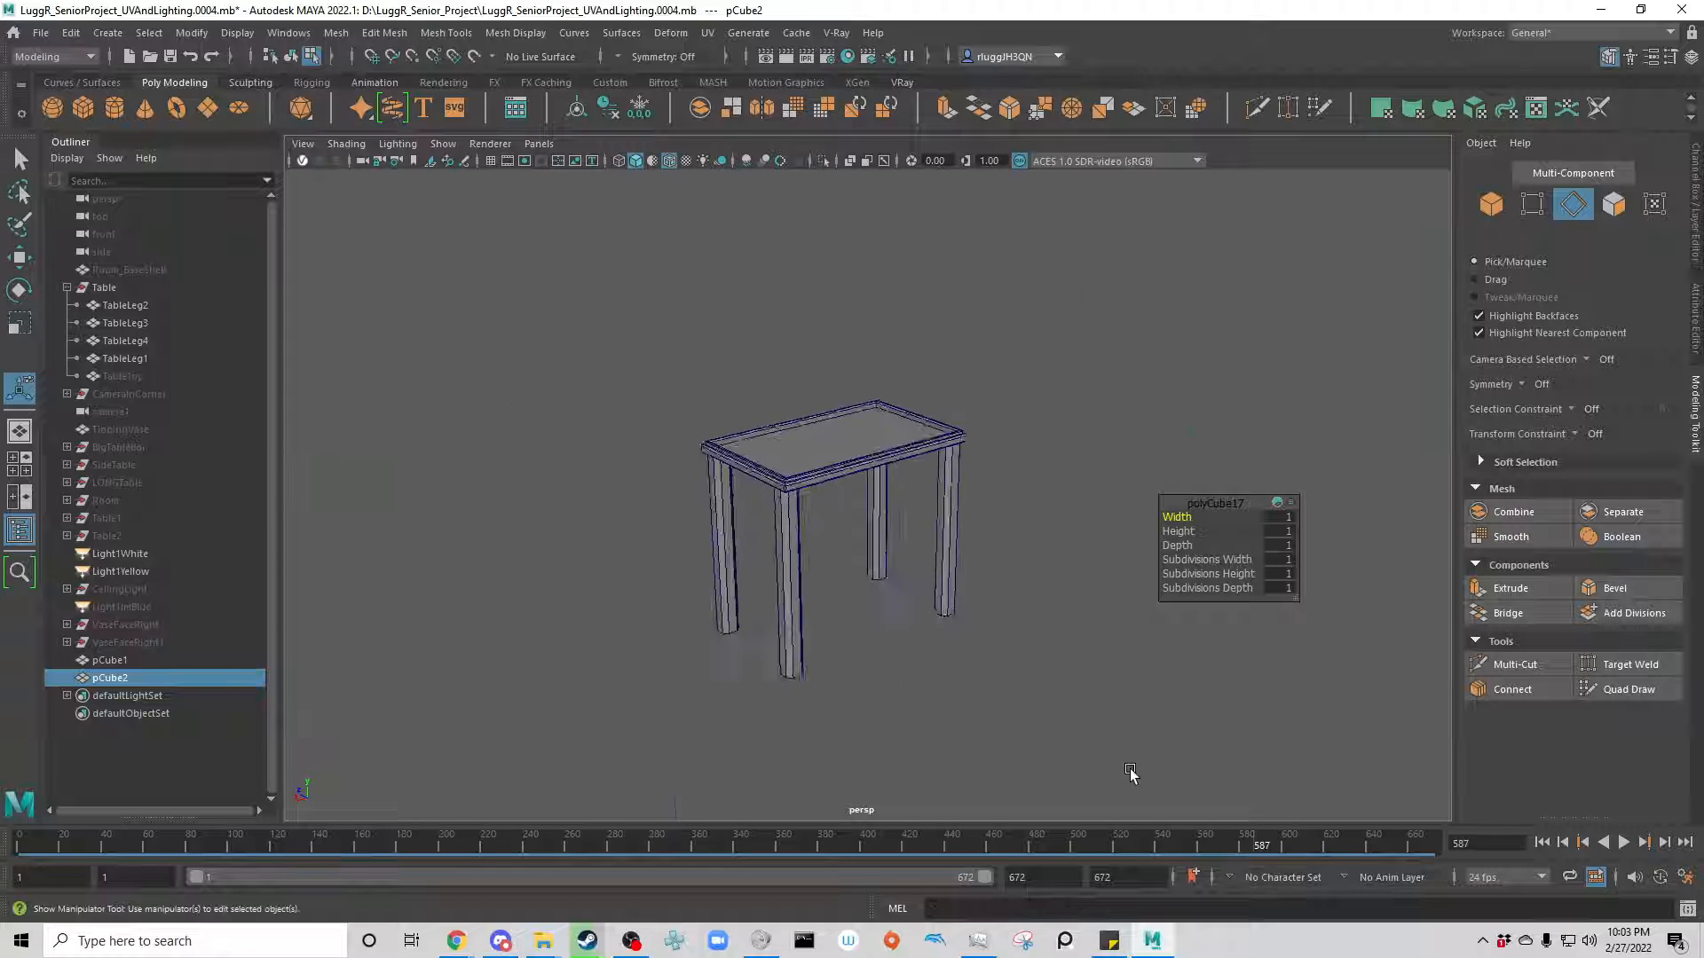
left_click(1222, 411)
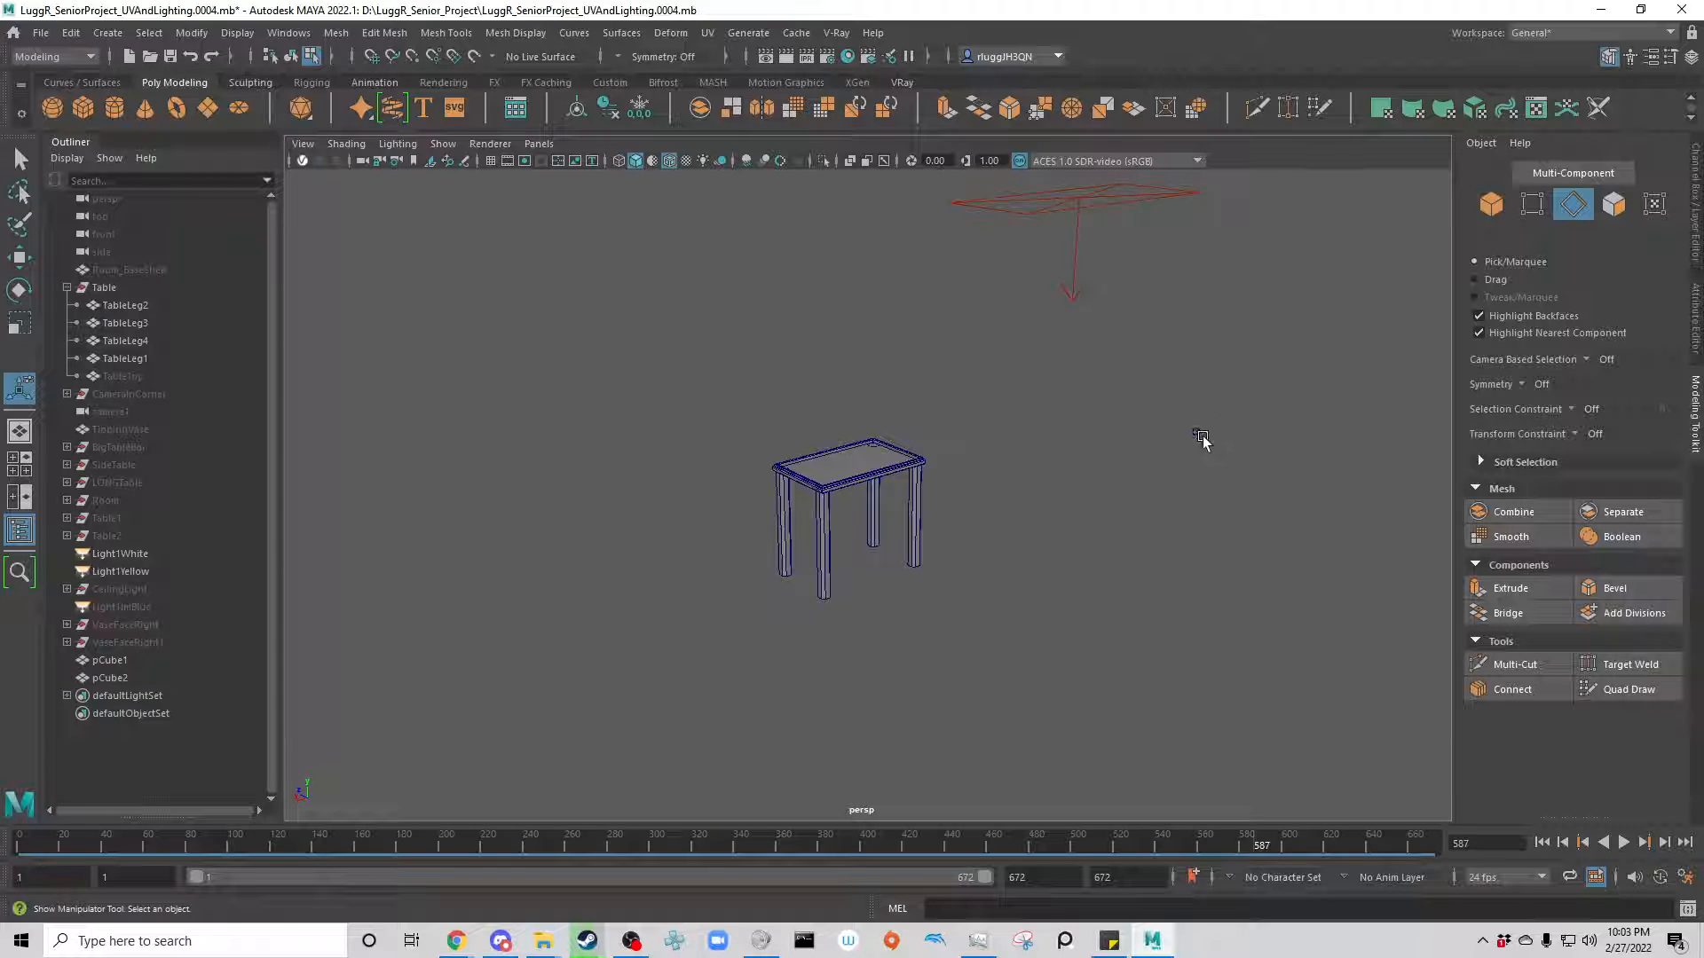
left_click(1491, 204)
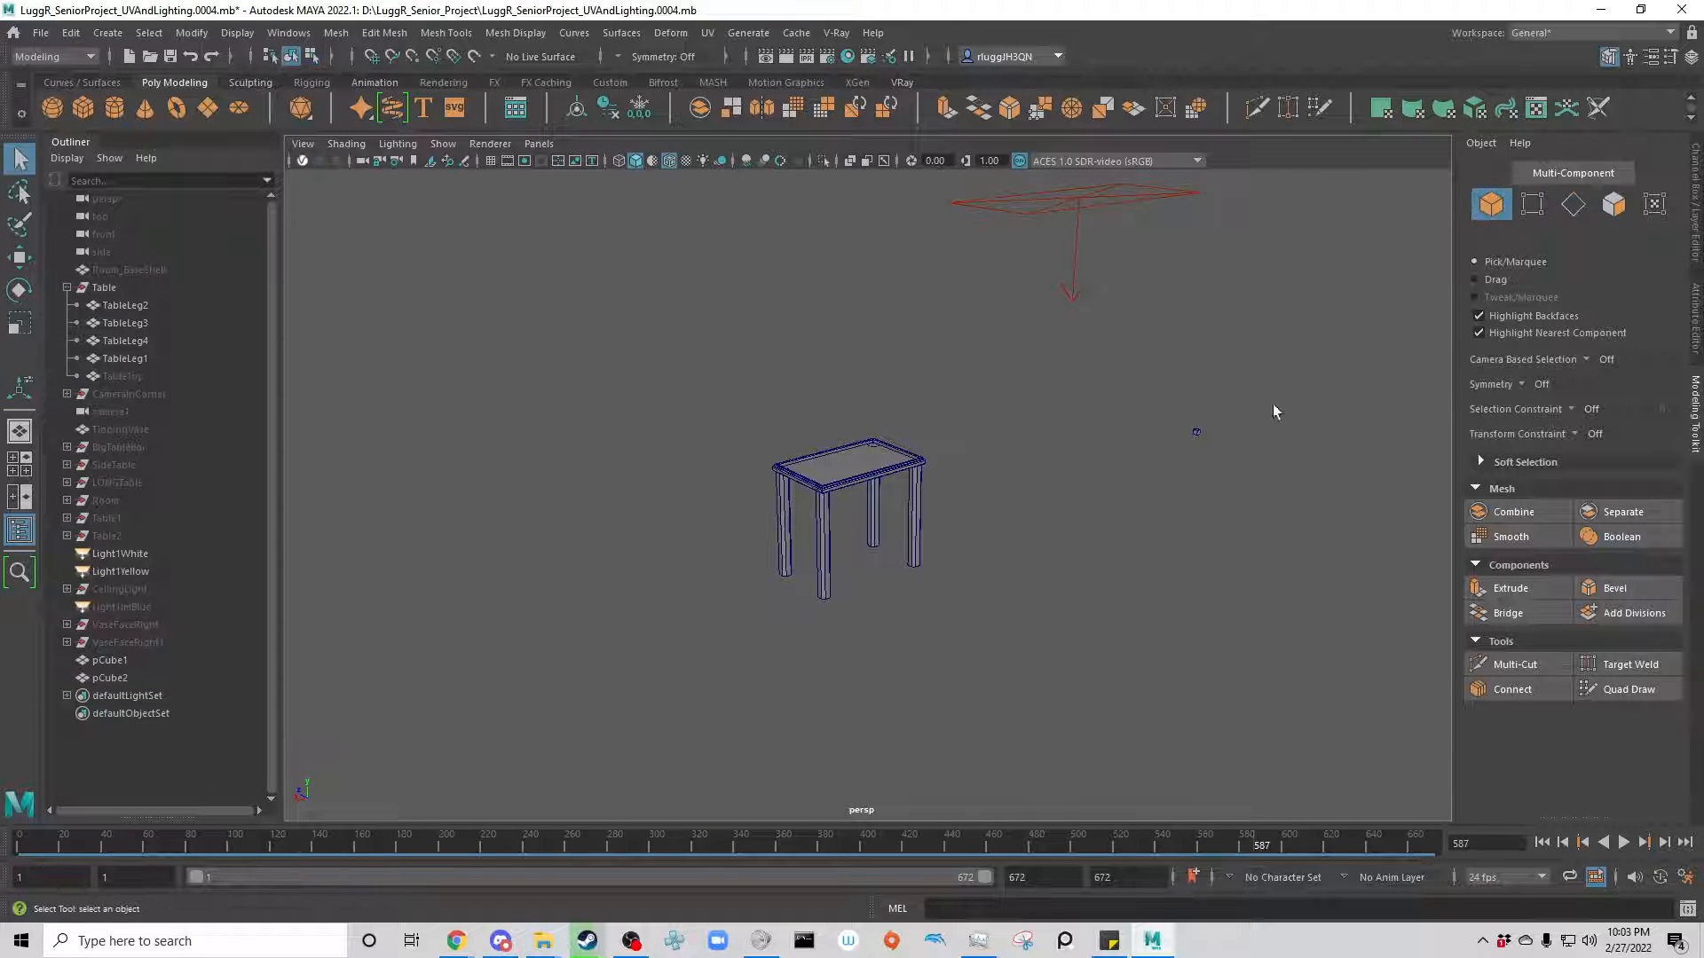
left_click(1196, 435)
key("w")
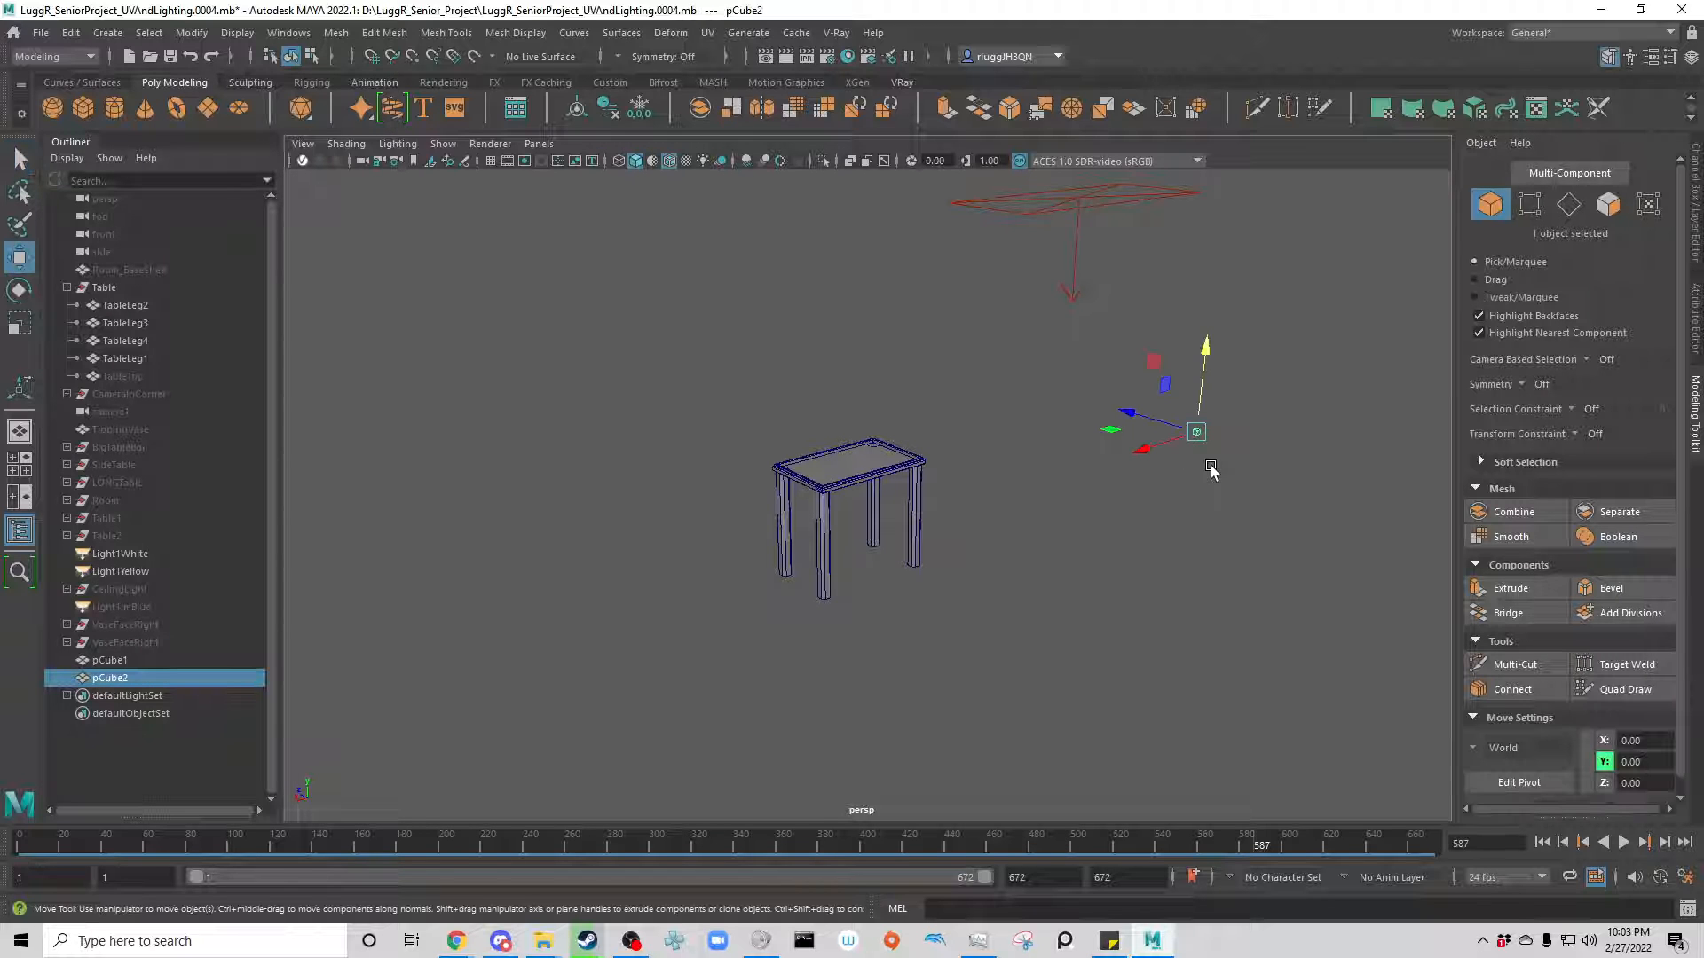
Step: Move the new cube over to the table and lower it beneath the tabletop
left_click_drag(1057, 431, 745, 382)
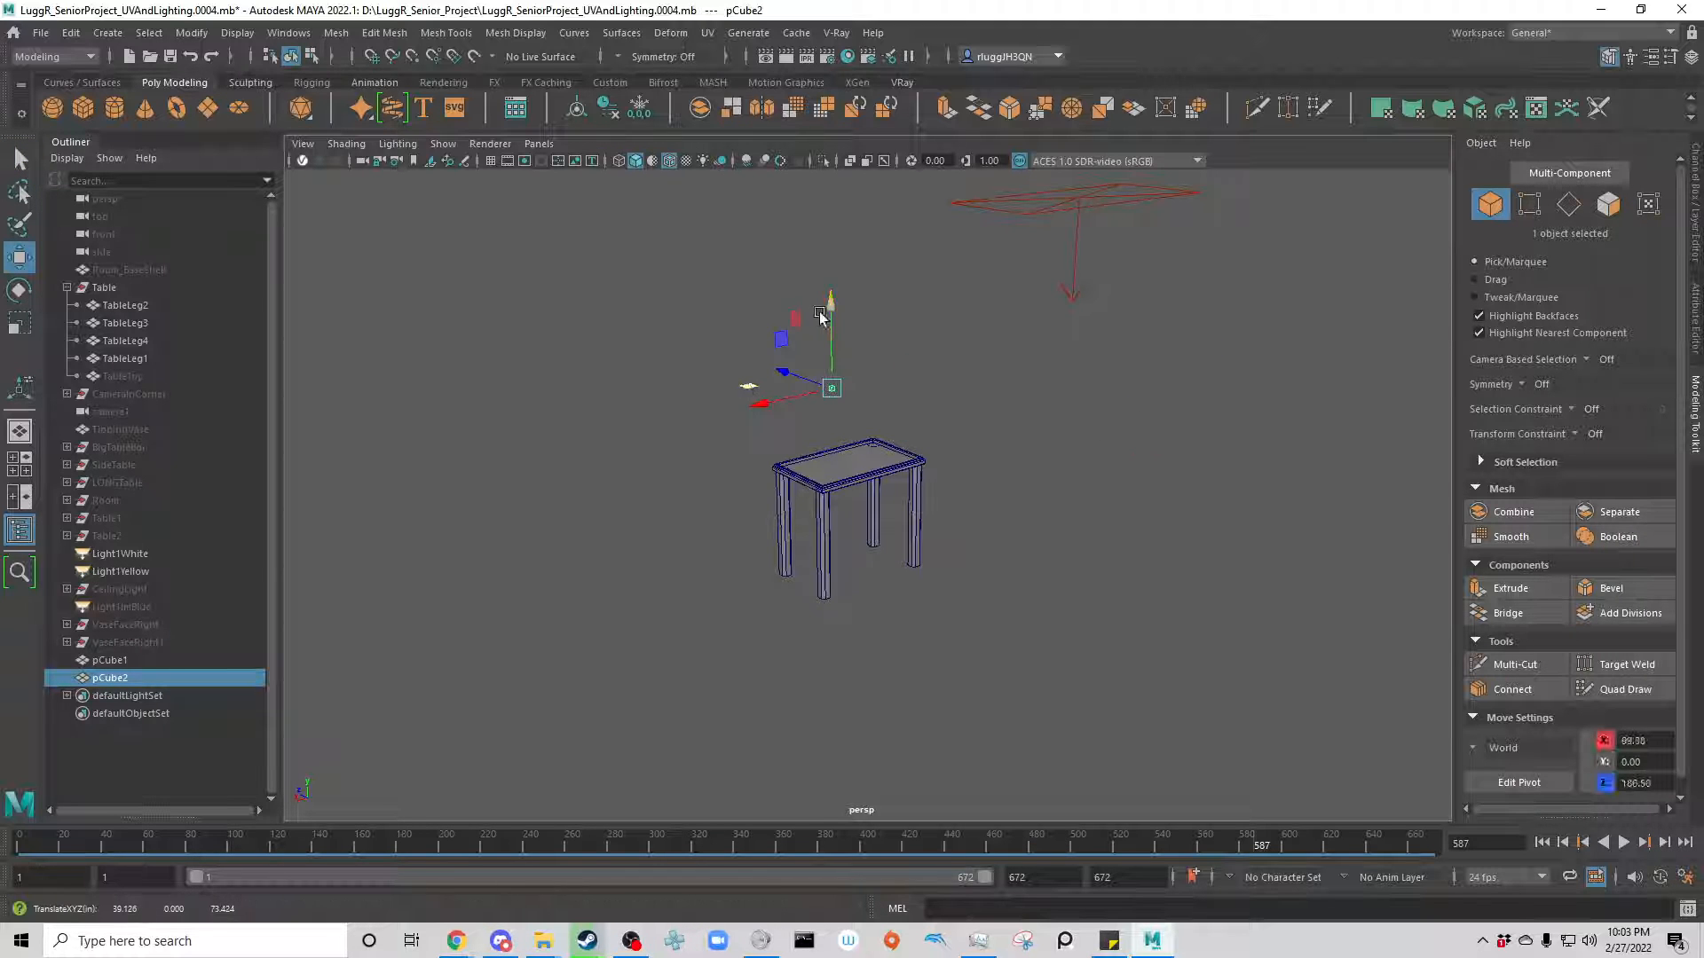
left_click_drag(831, 310, 831, 466)
left_click_drag(751, 537, 748, 485)
scroll(764, 585, "up", 5)
scroll(737, 596, "up", 4)
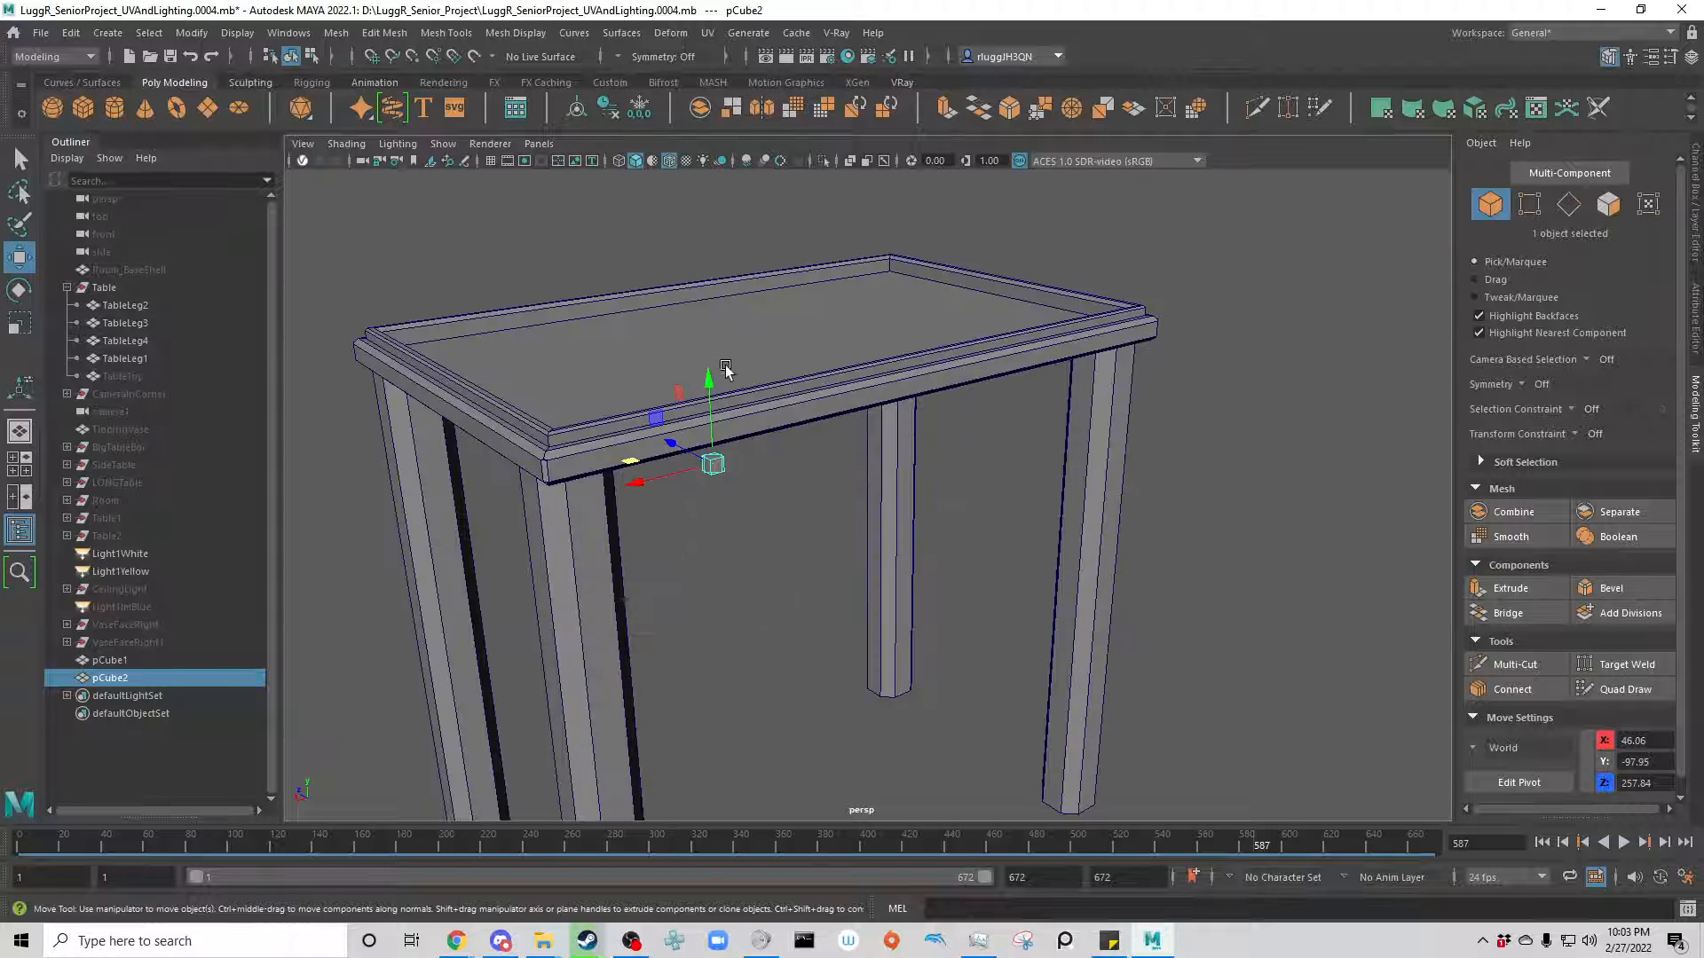
left_click_drag(709, 391, 566, 695)
left_click_drag(684, 767, 550, 772, "alt")
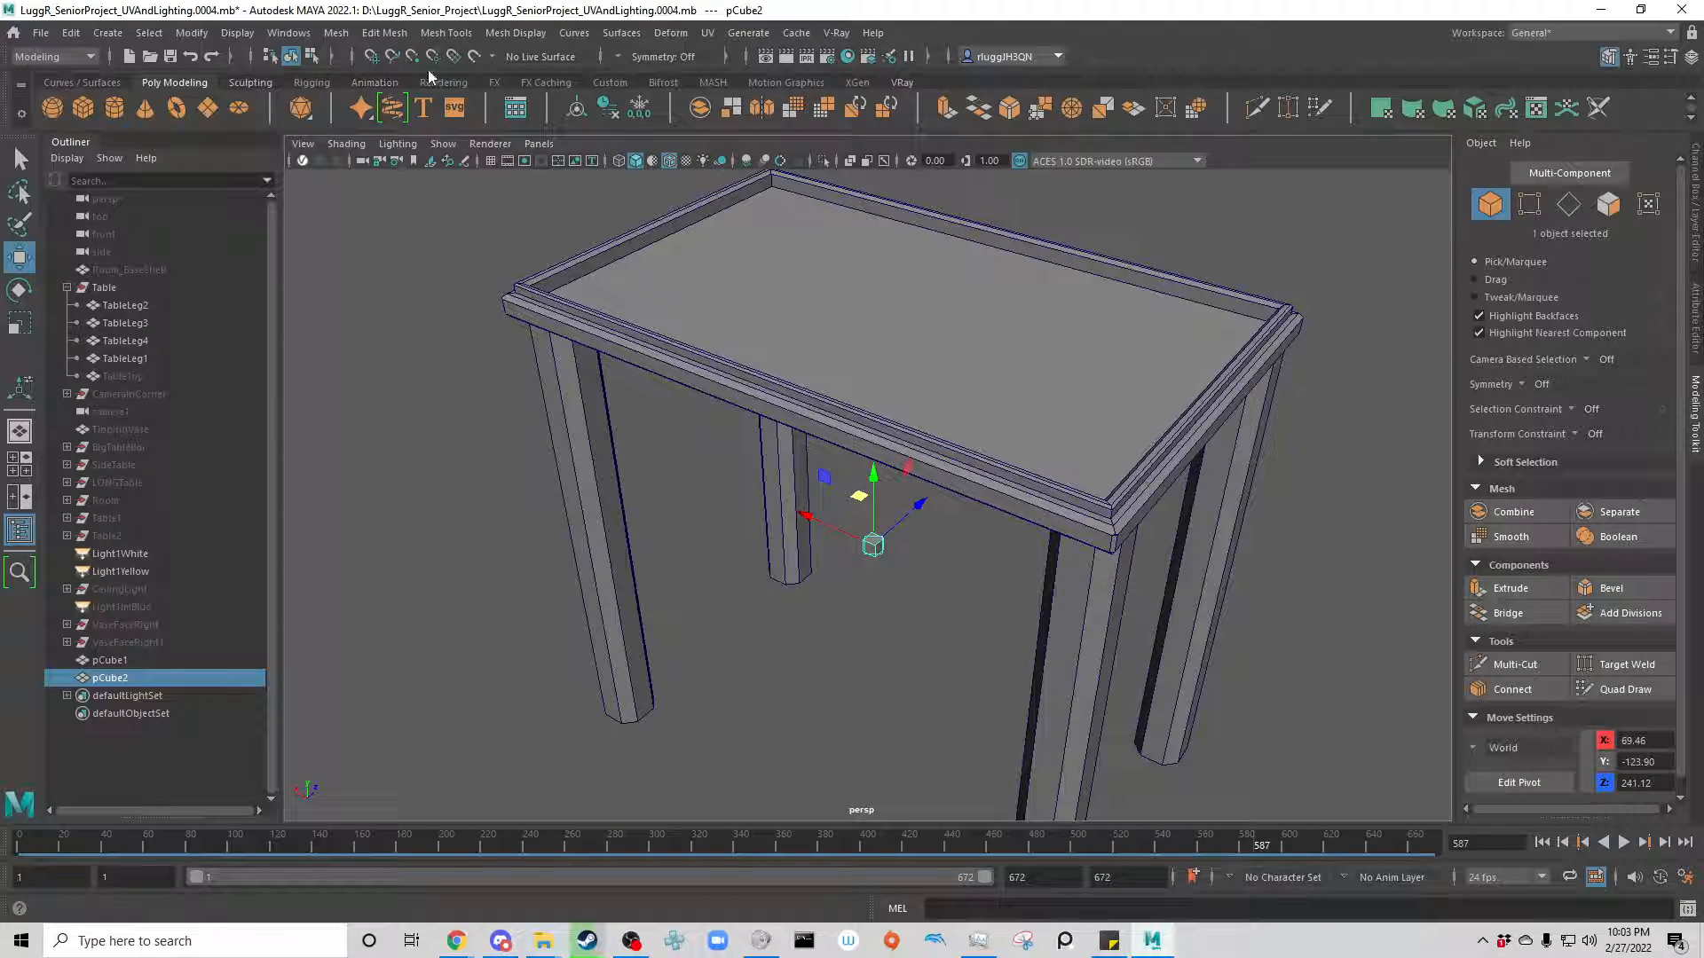
Step: Turn on point snapping and snap the cube to the foot of a table leg
left_click(412, 56)
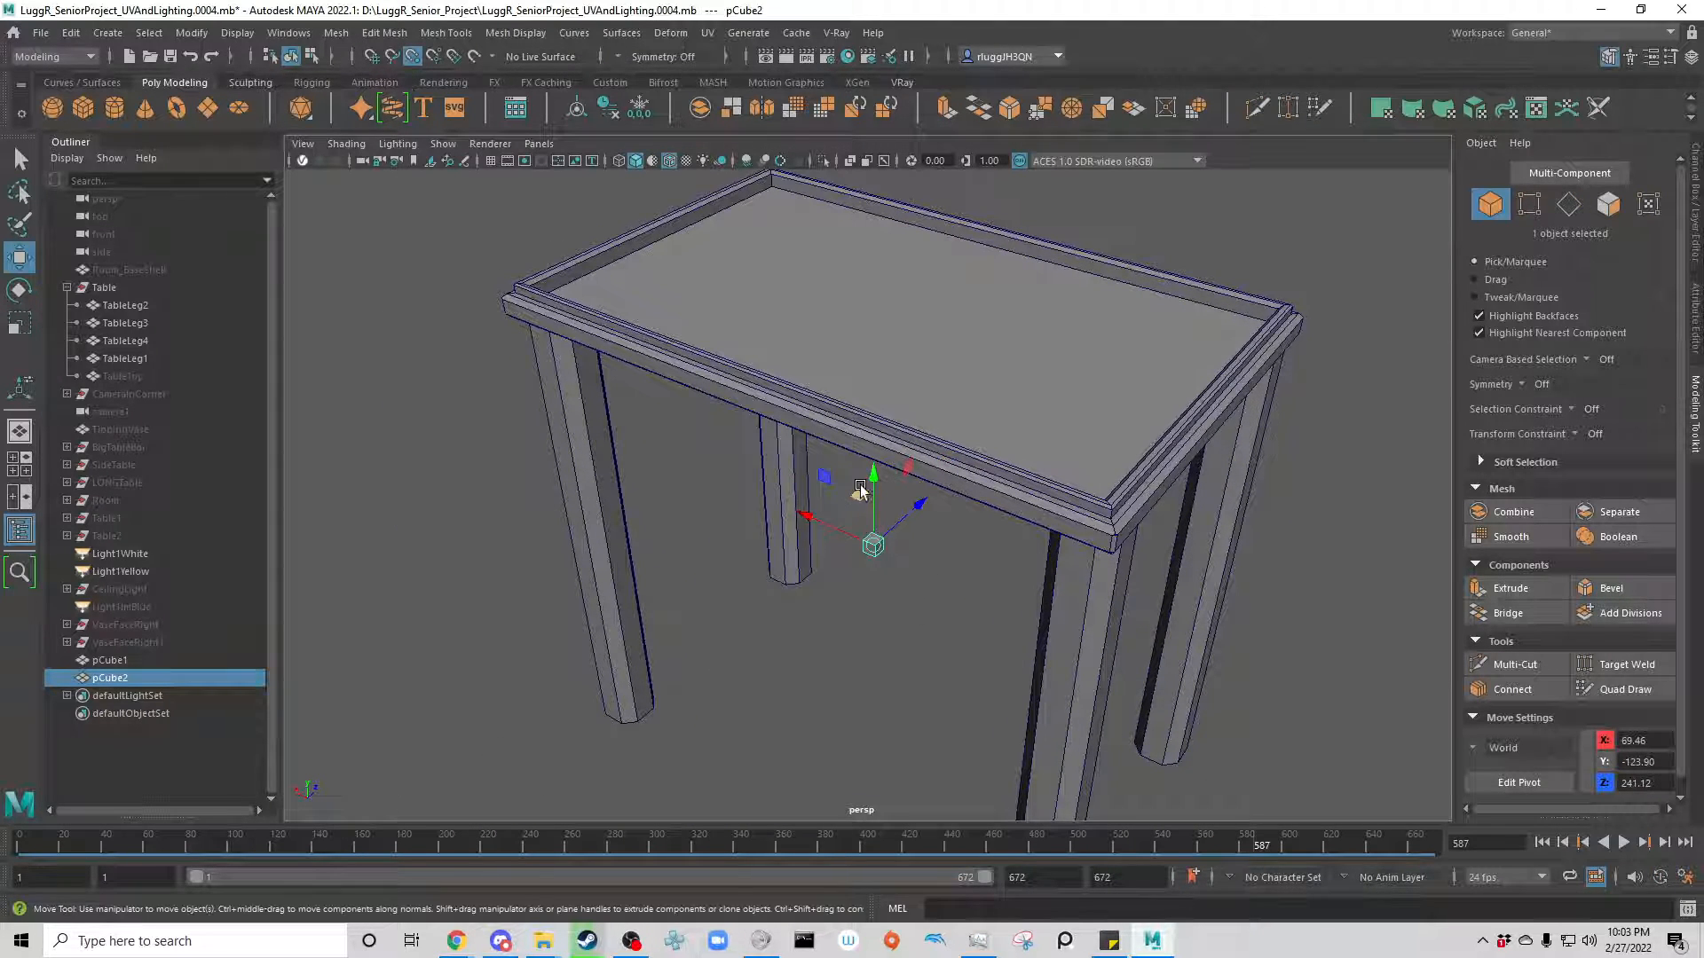
left_click_drag(859, 490, 750, 505)
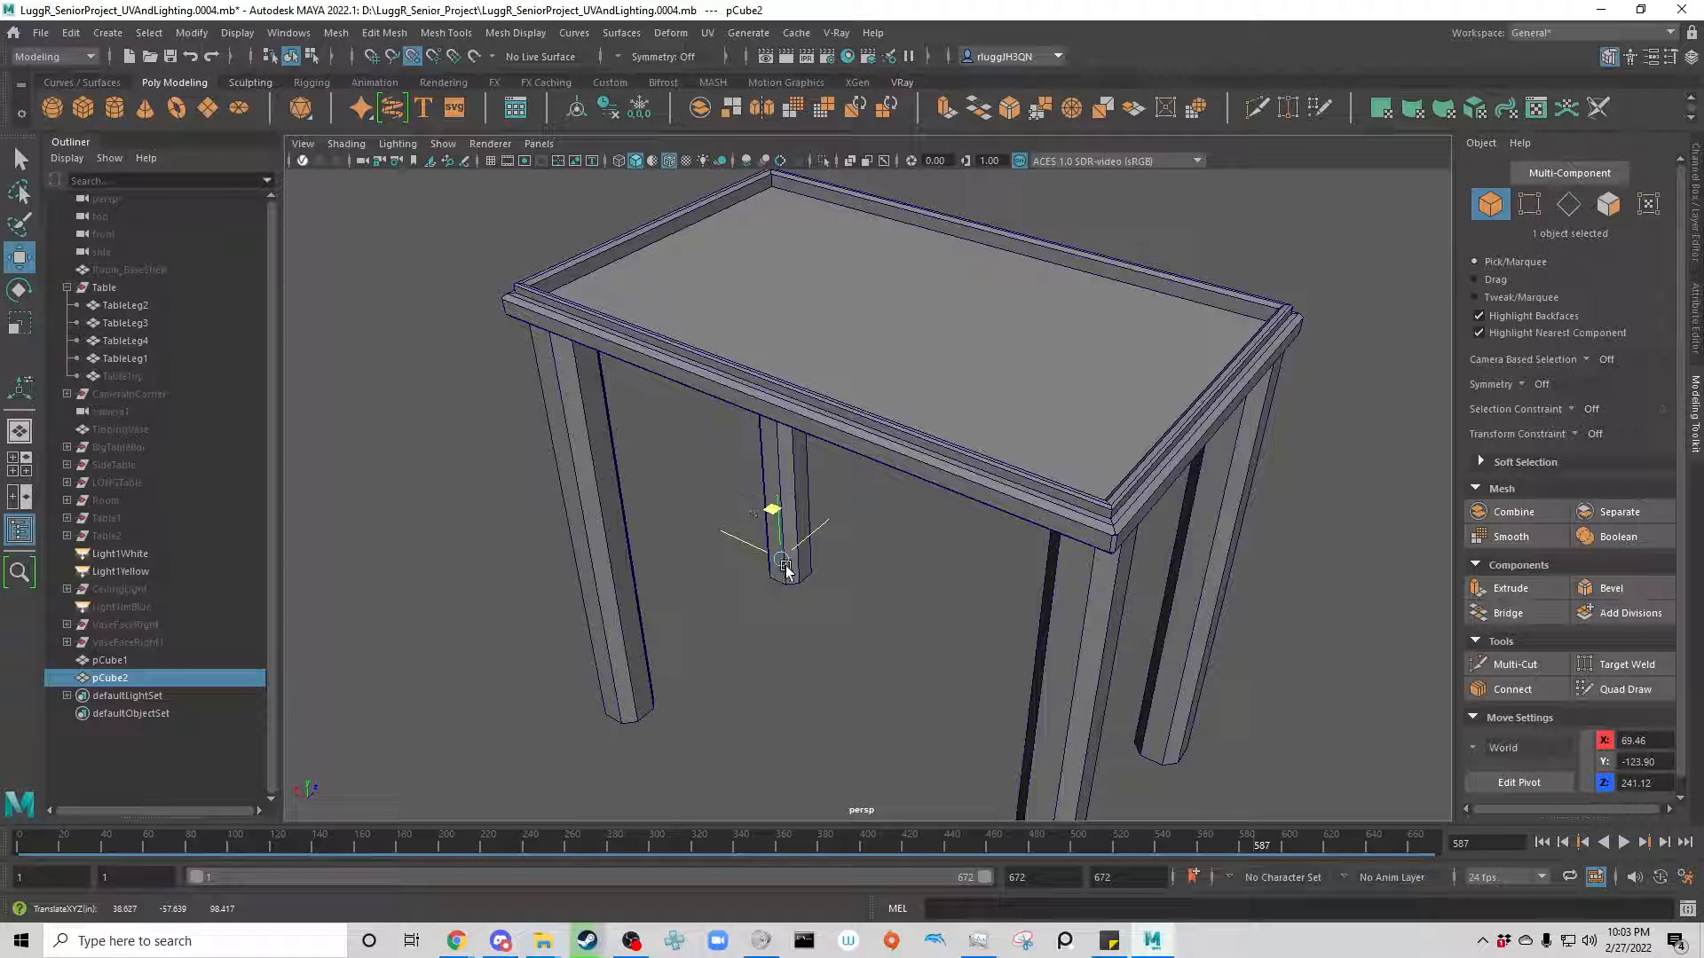
left_click_drag(786, 571, 786, 569)
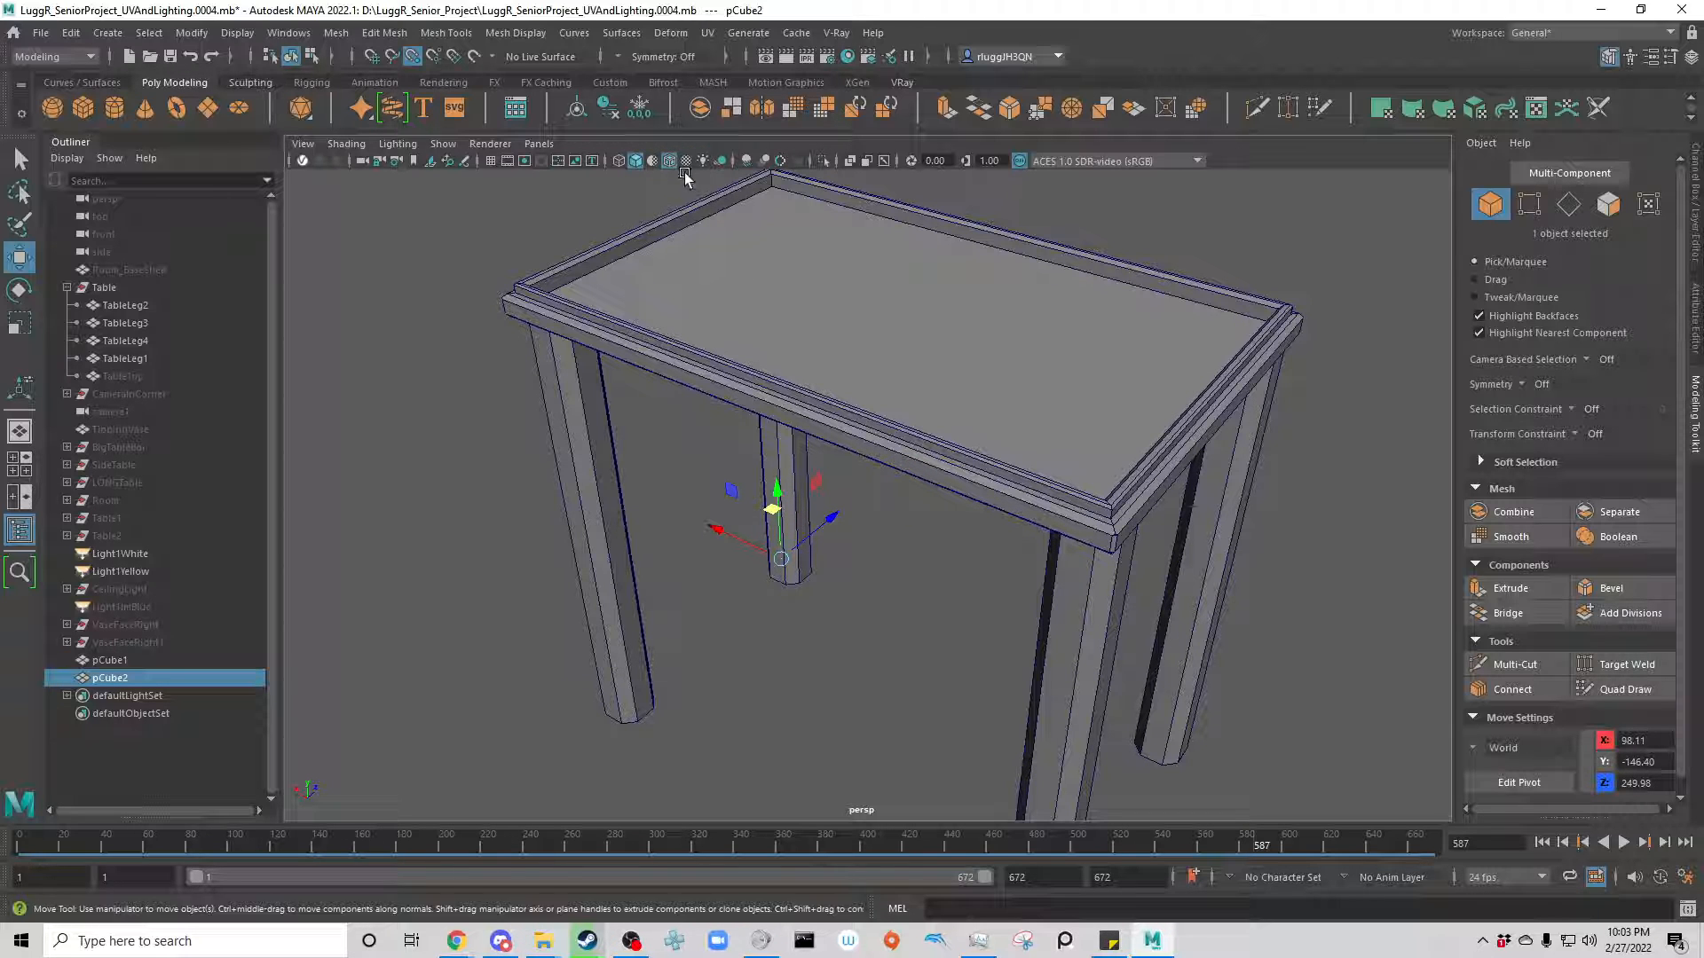
Step: Turn on X-ray shading and shift the cube along X to 96.21 inside the leg's foot
left_click(850, 162)
mouse_move(781, 480)
right_mouse_down("alt")
mouse_move(746, 589)
mouse_move(426, 919)
right_mouse_up("alt")
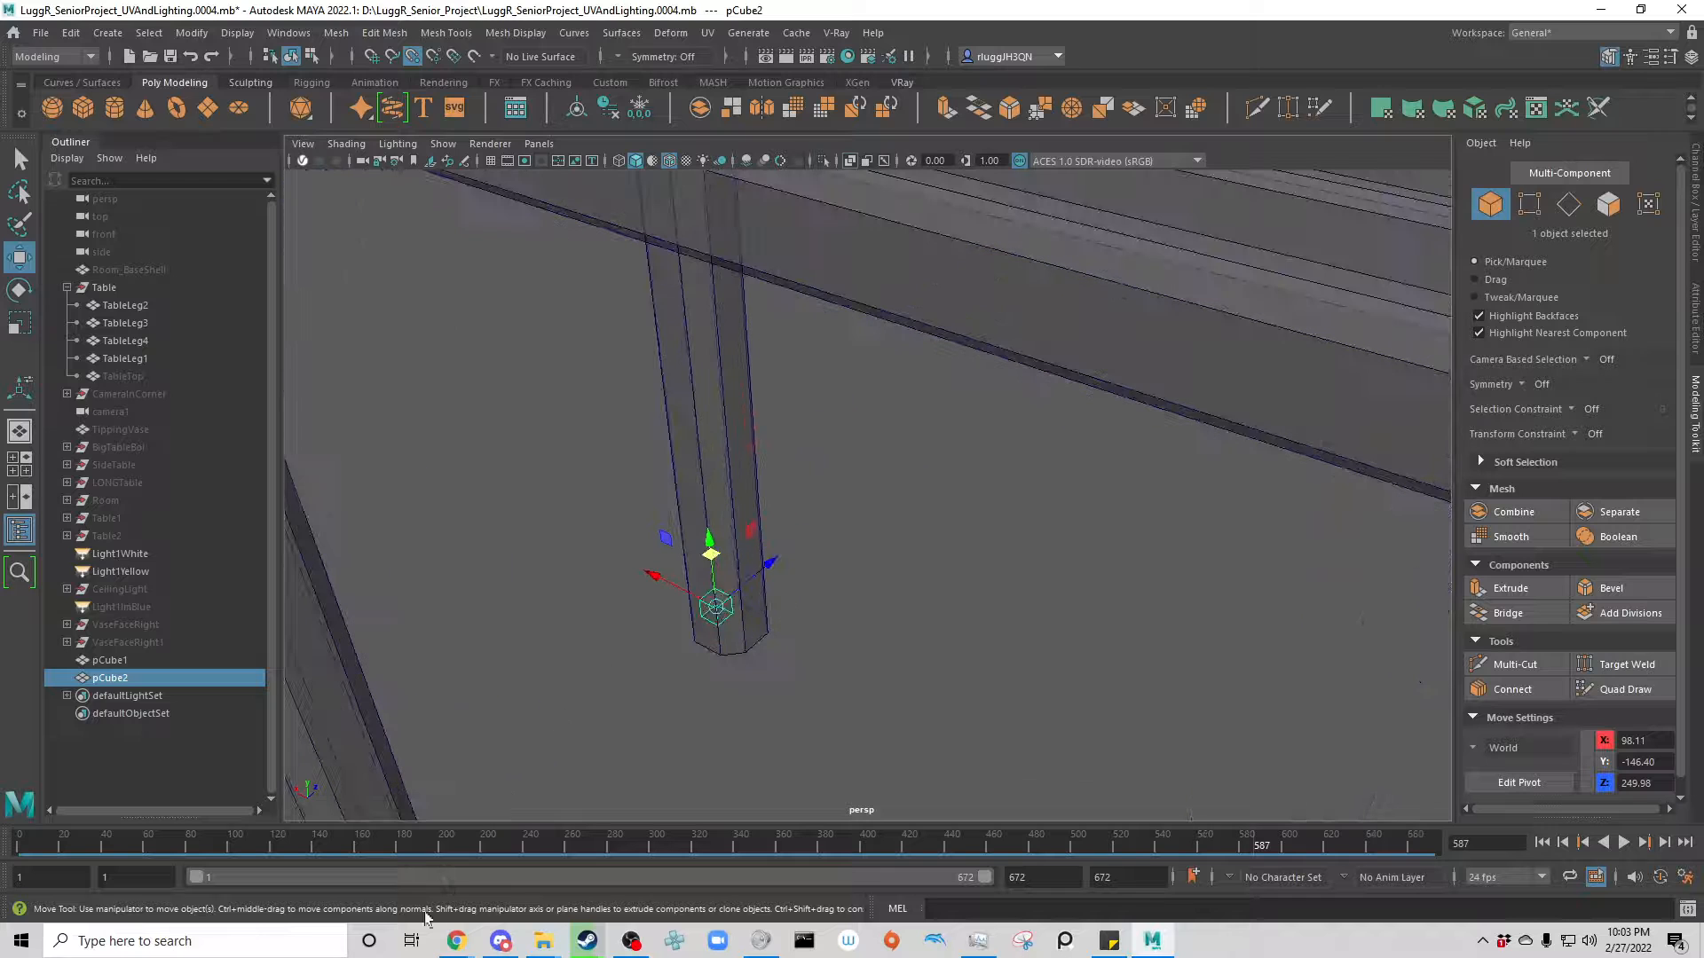
left_click_drag(657, 575, 822, 599)
left_click_drag(790, 490, 867, 328, "alt")
middle_click_drag(867, 329, 869, 329, "alt")
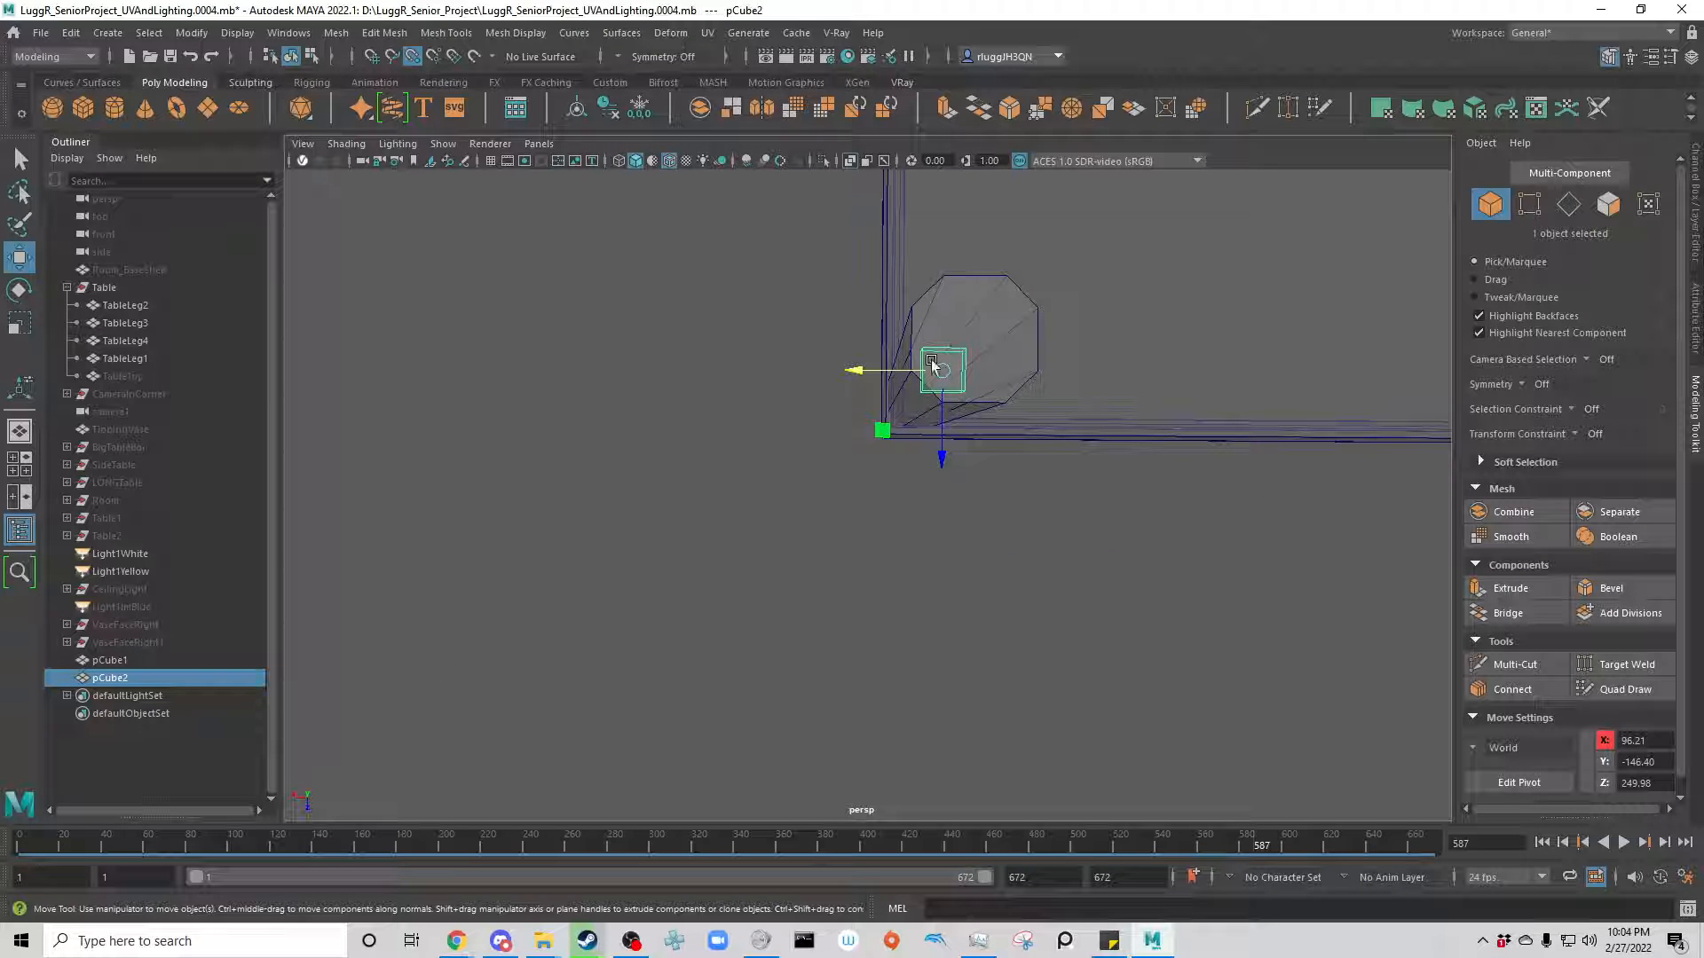
mouse_move(1045, 427)
left_mouse_down("alt")
mouse_move(1000, 468)
mouse_move(1042, 430)
left_mouse_up("alt")
Step: Switch to face selection and stretch the cube's side face along X to 90.49 so the block spans the leg's foot
left_click(1608, 204)
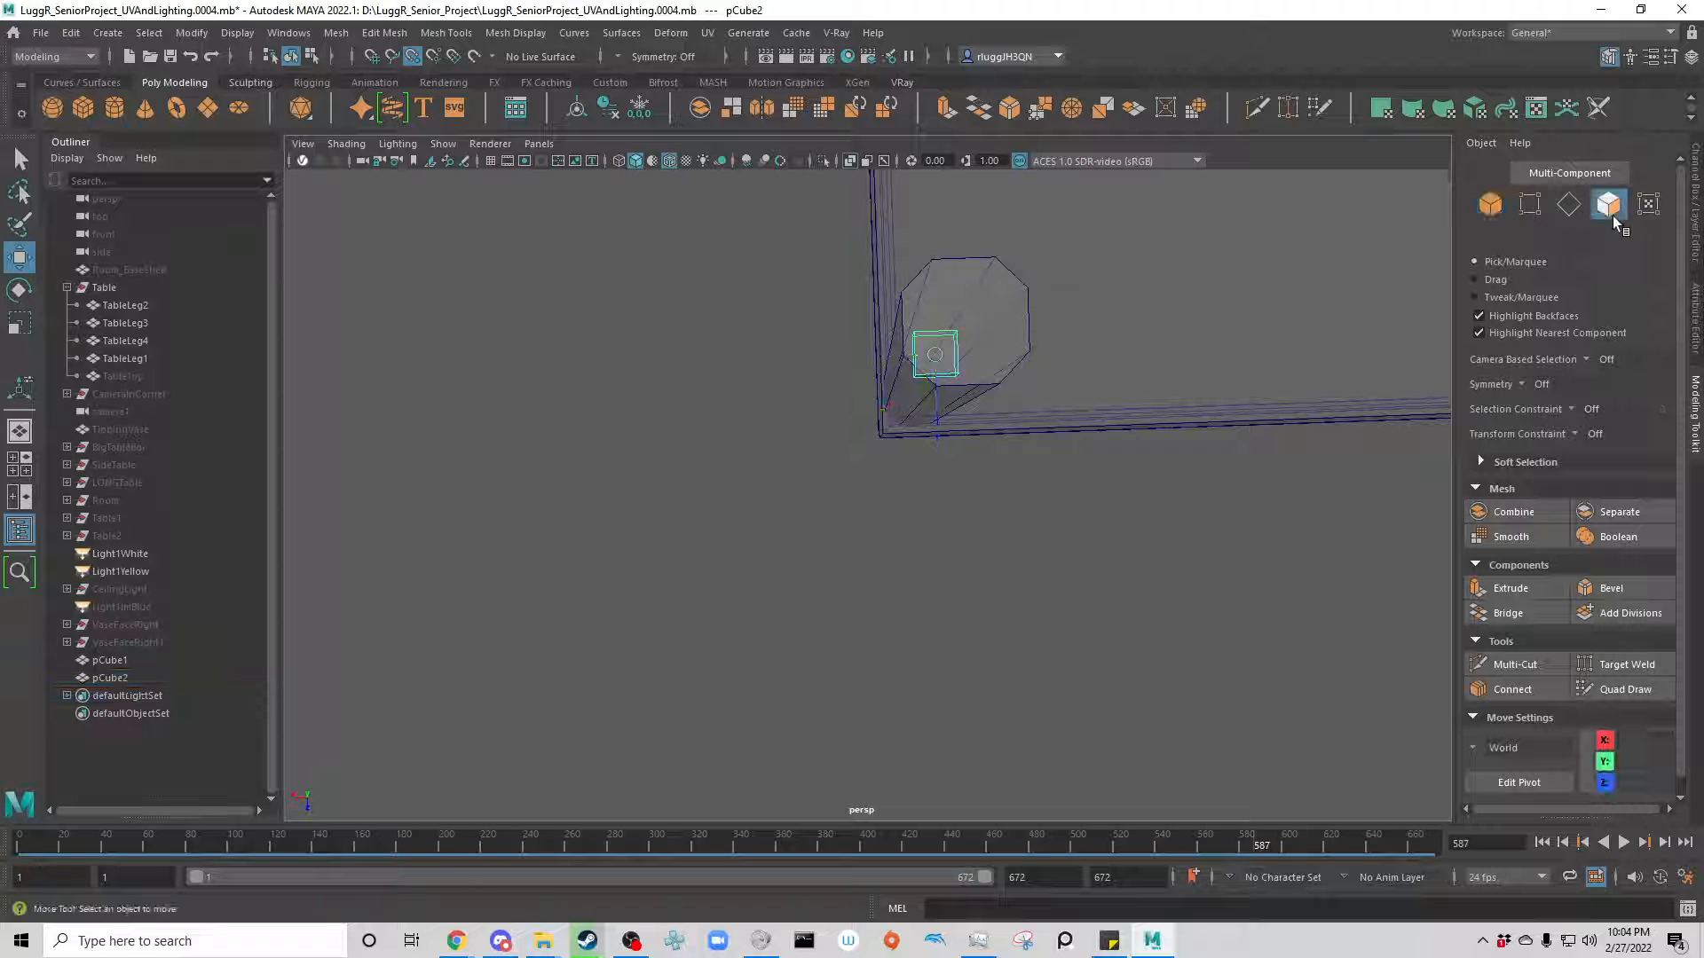
left_click(936, 355)
left_click_drag(783, 530, 966, 679, "alt")
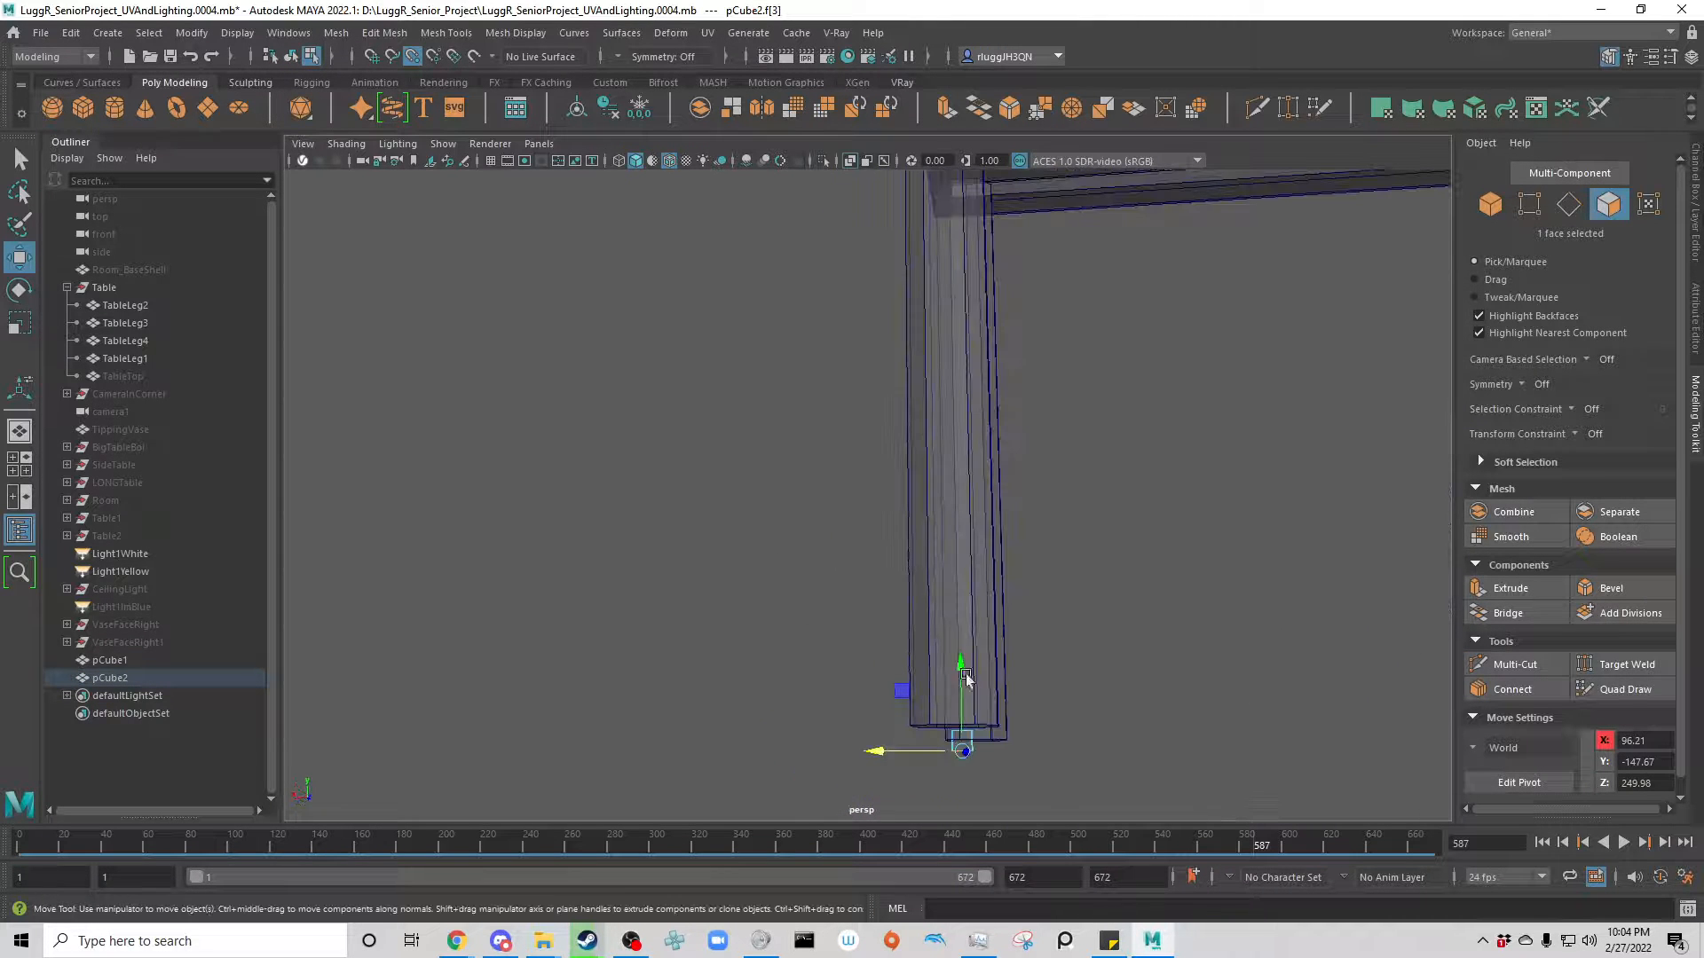
left_click_drag(1118, 744, 923, 678, "alt")
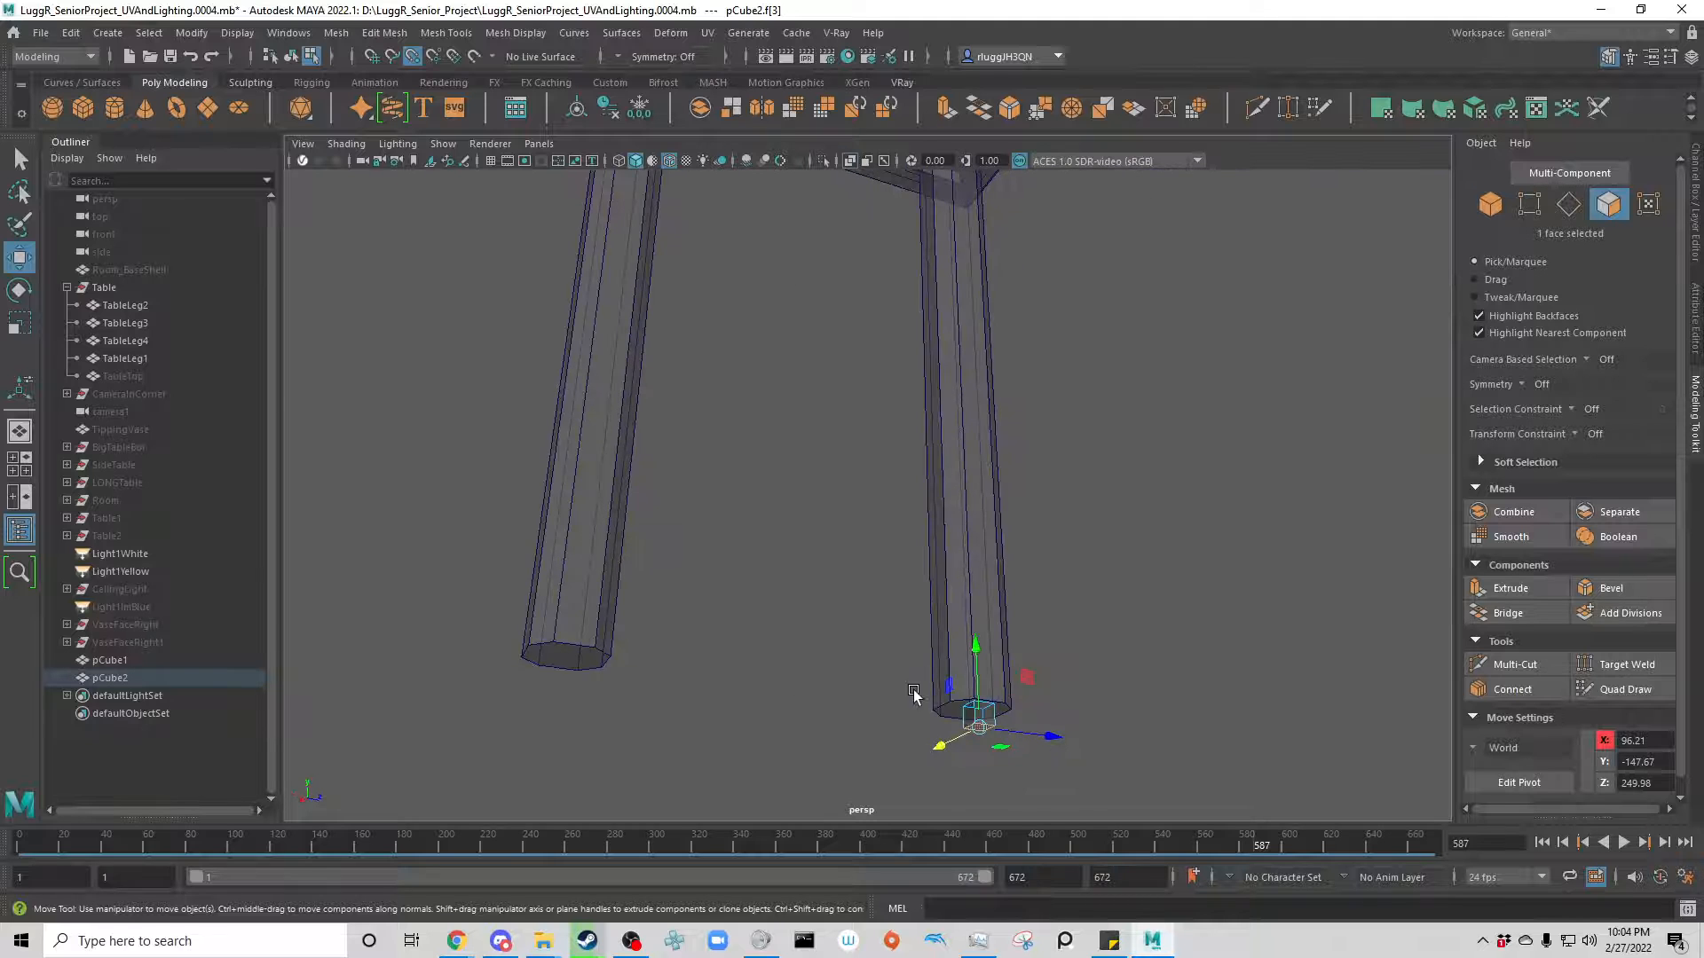
scroll(1009, 698, "up", 3)
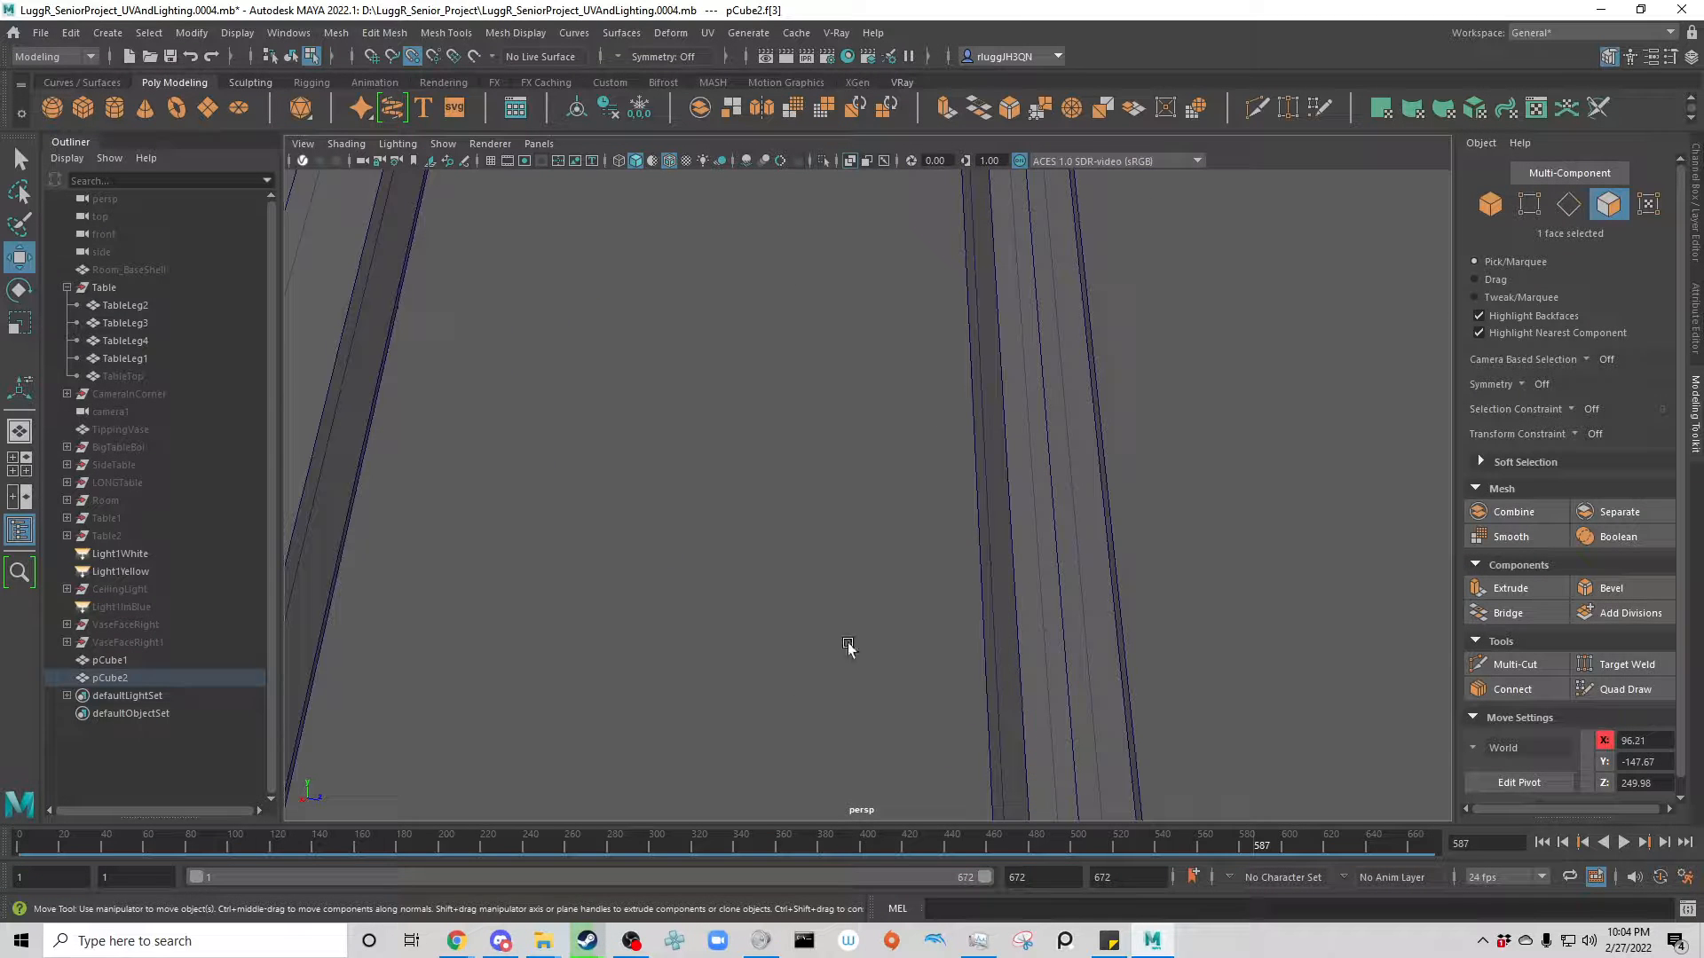
scroll(848, 648, "down", 3)
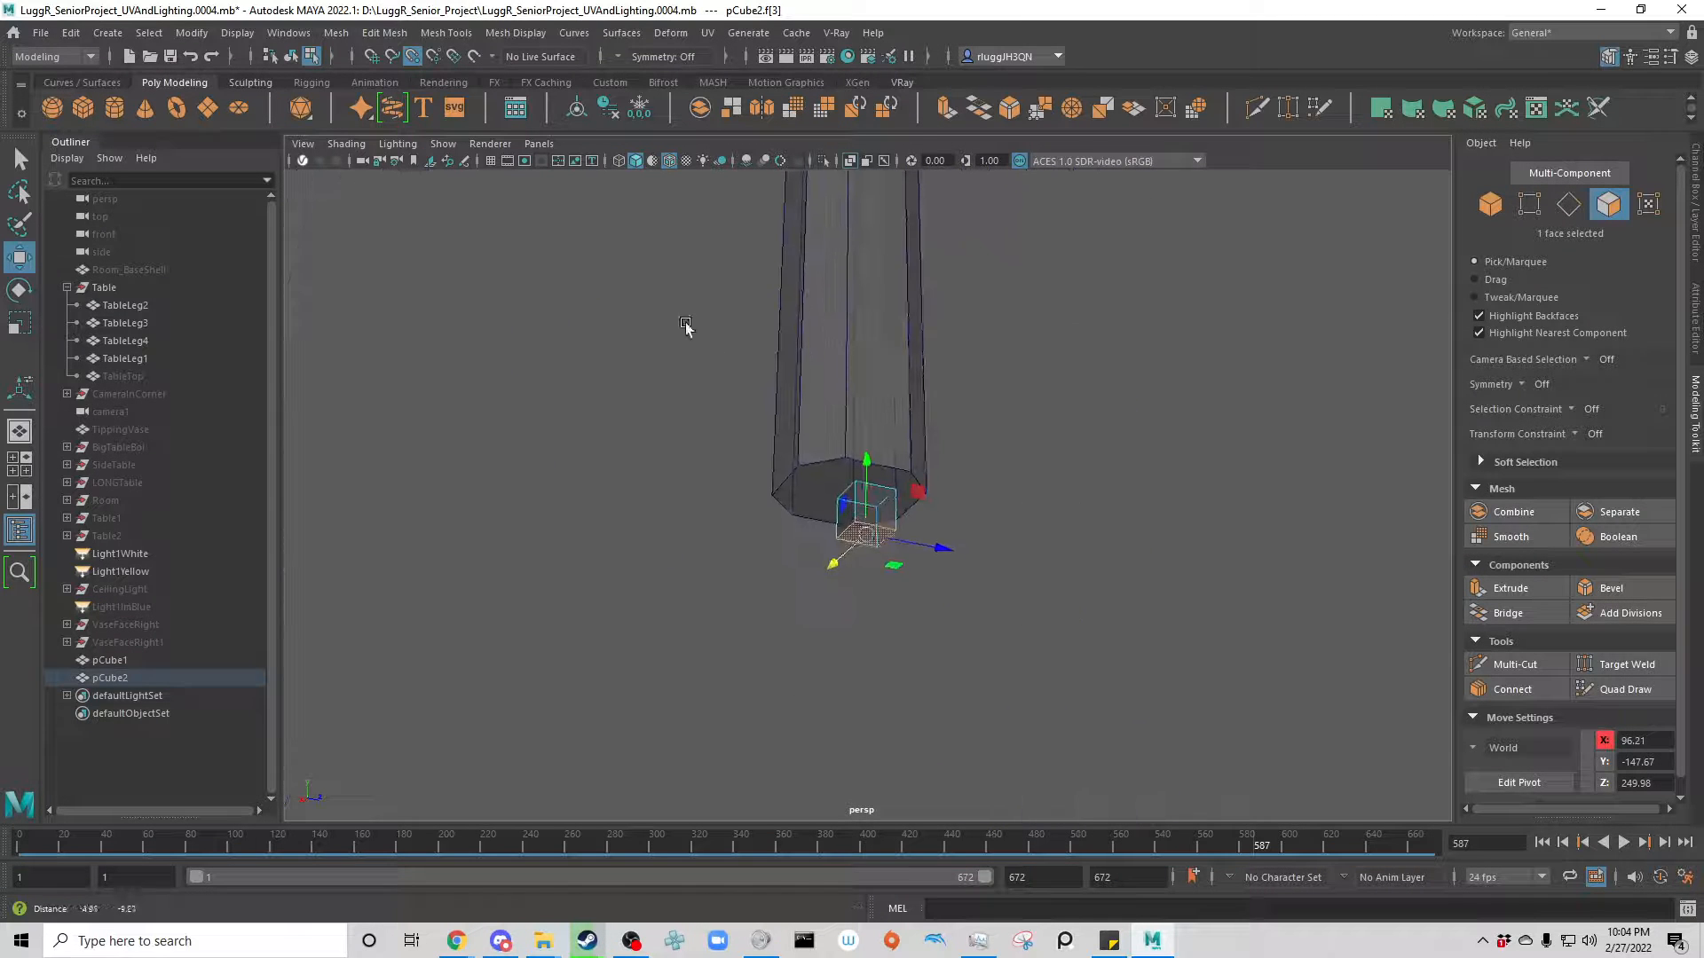
left_click(882, 507)
left_click_drag(623, 550, 684, 612, "alt")
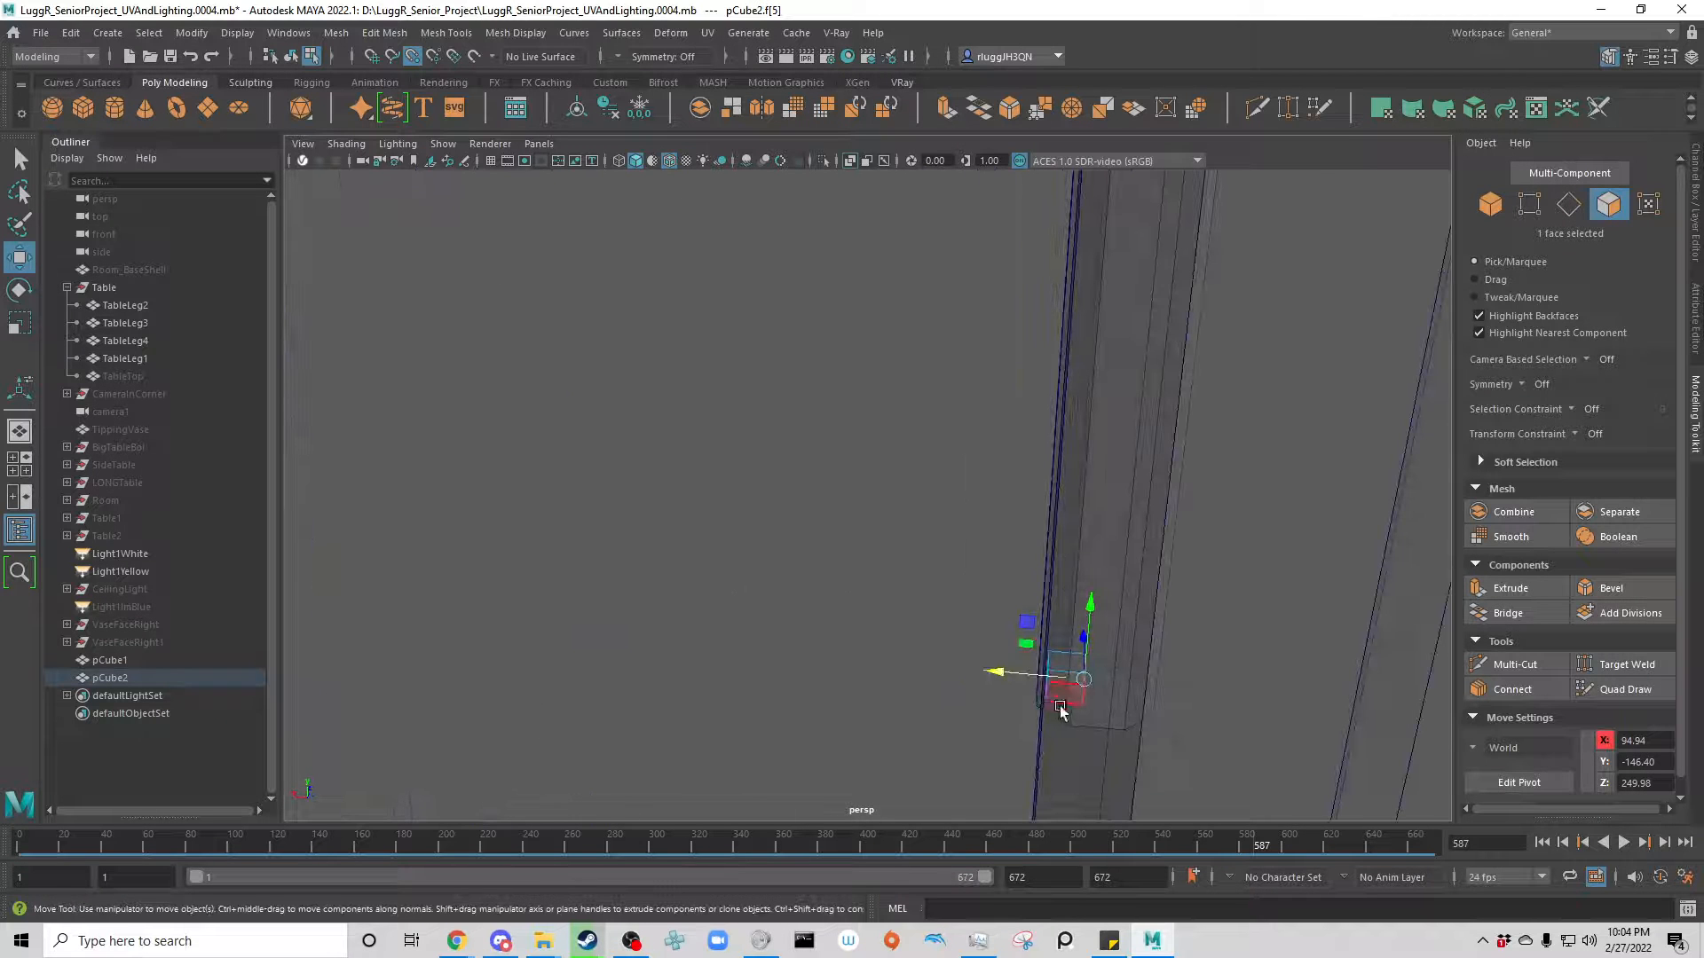
left_click_drag(999, 673, 1209, 708)
left_click_drag(1107, 757, 821, 757, "alt")
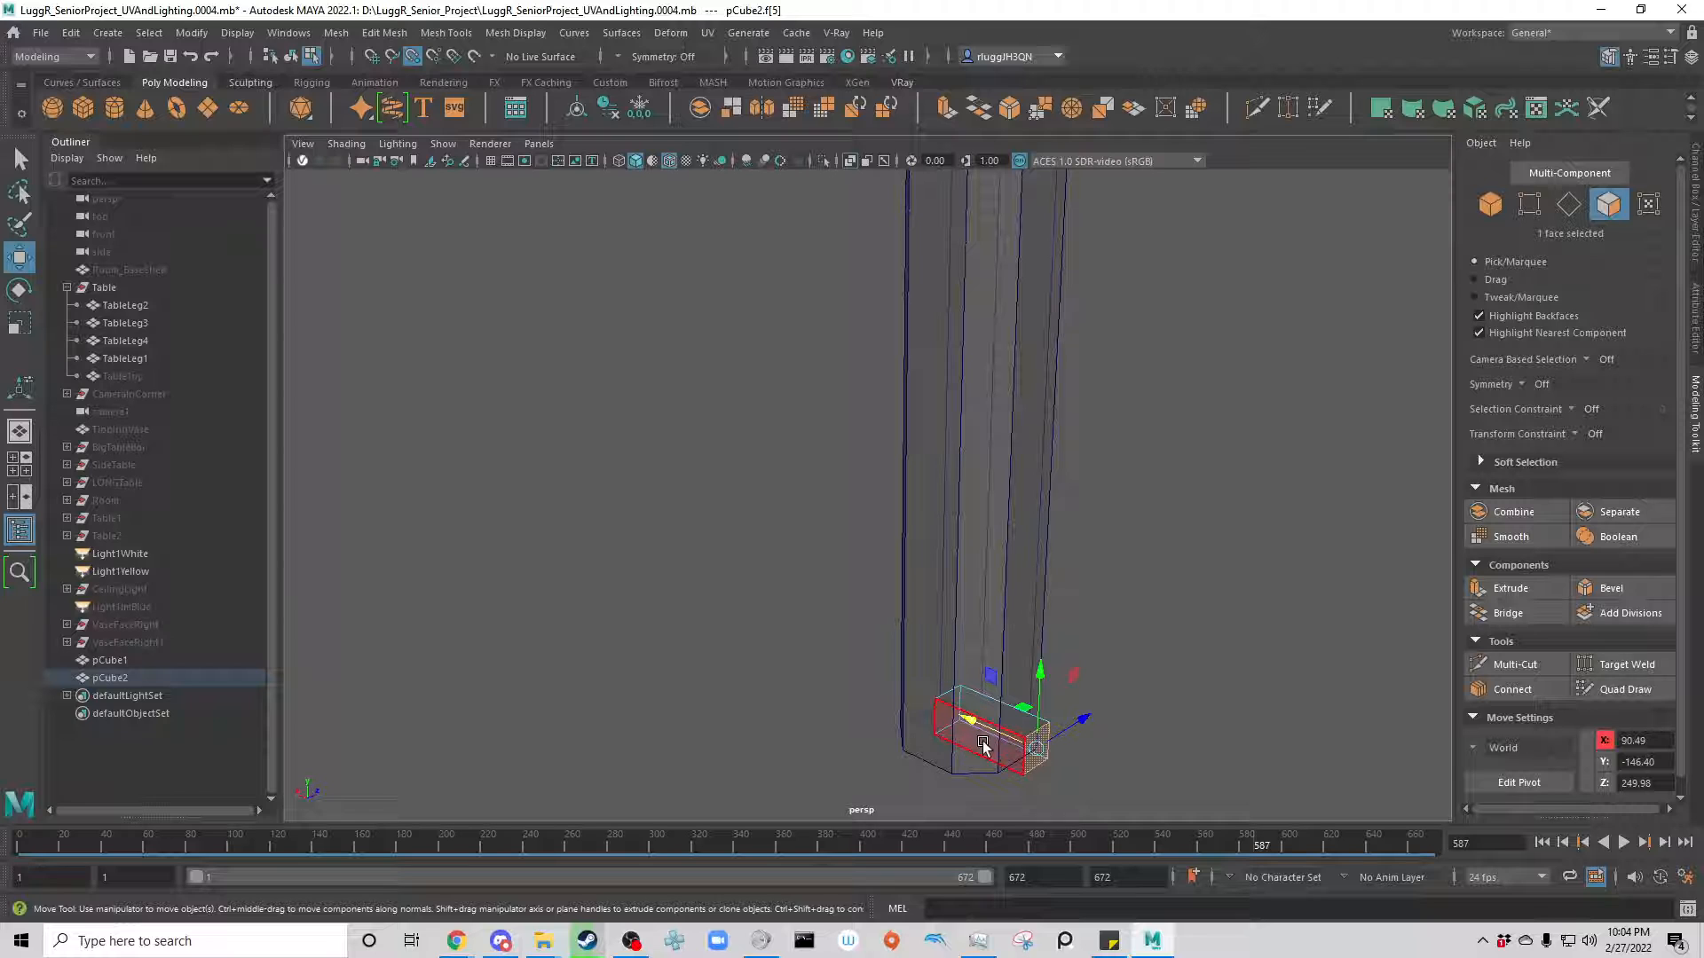
Step: Pull the cube's long side face outward along Z to 244.26 to cover the leg's foot in depth
left_click(905, 739)
left_click_drag(904, 739, 916, 792)
key("ctrl+z")
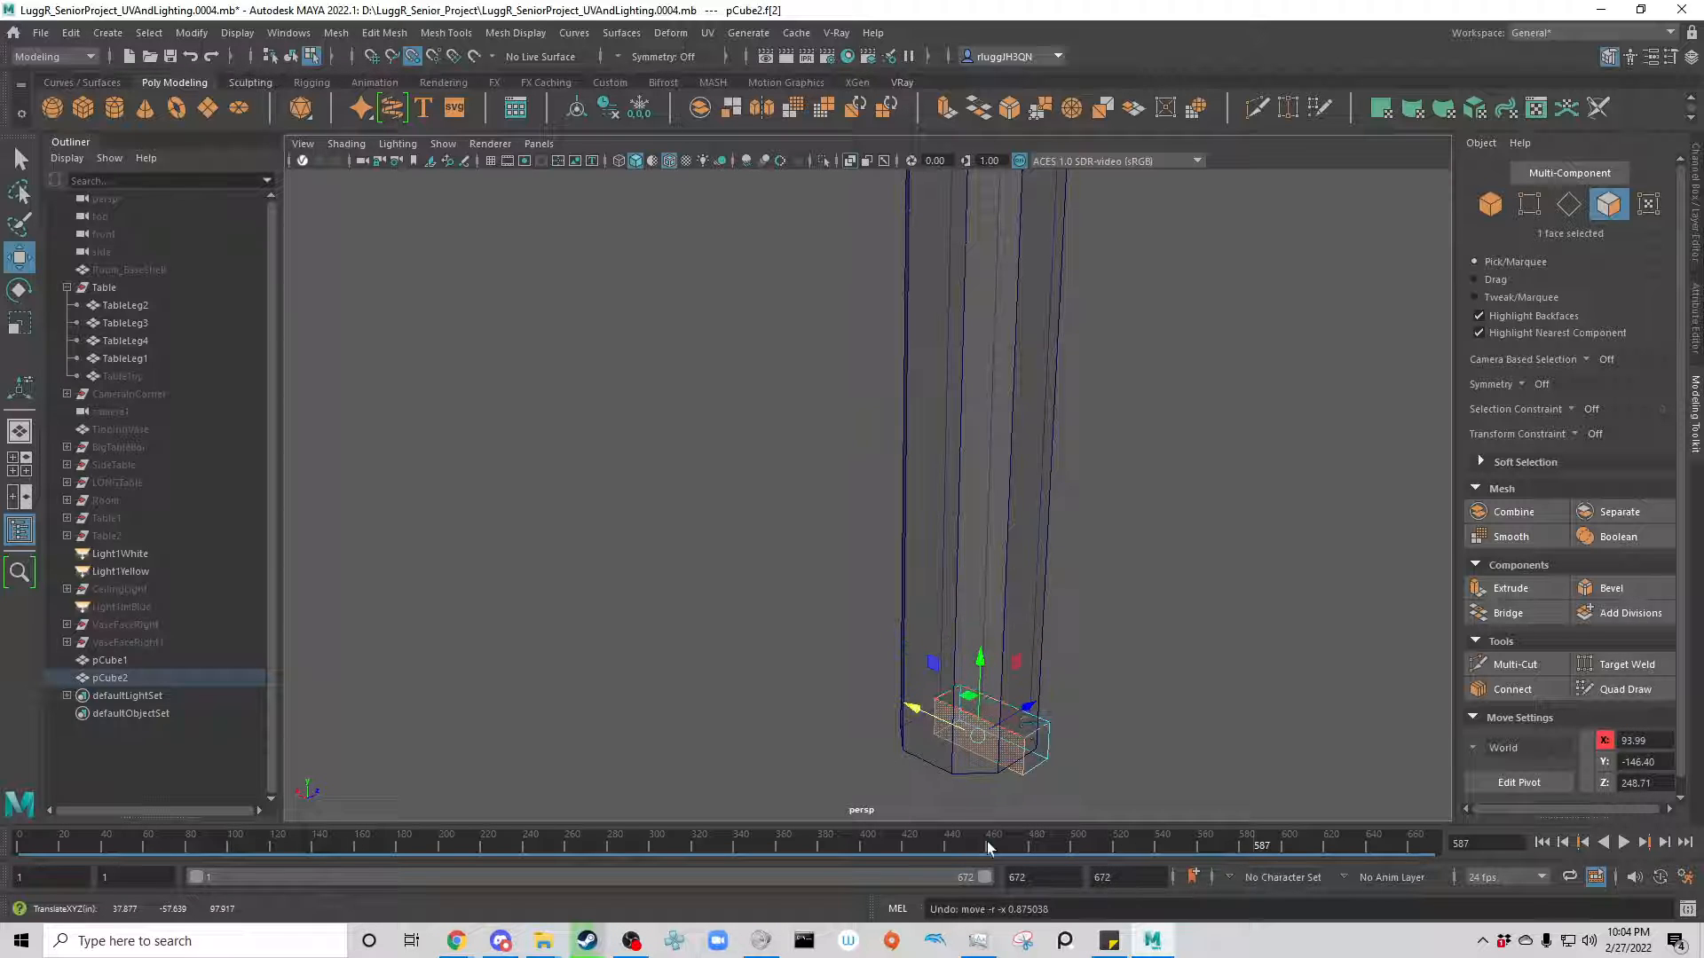
left_click_drag(1027, 710, 903, 762)
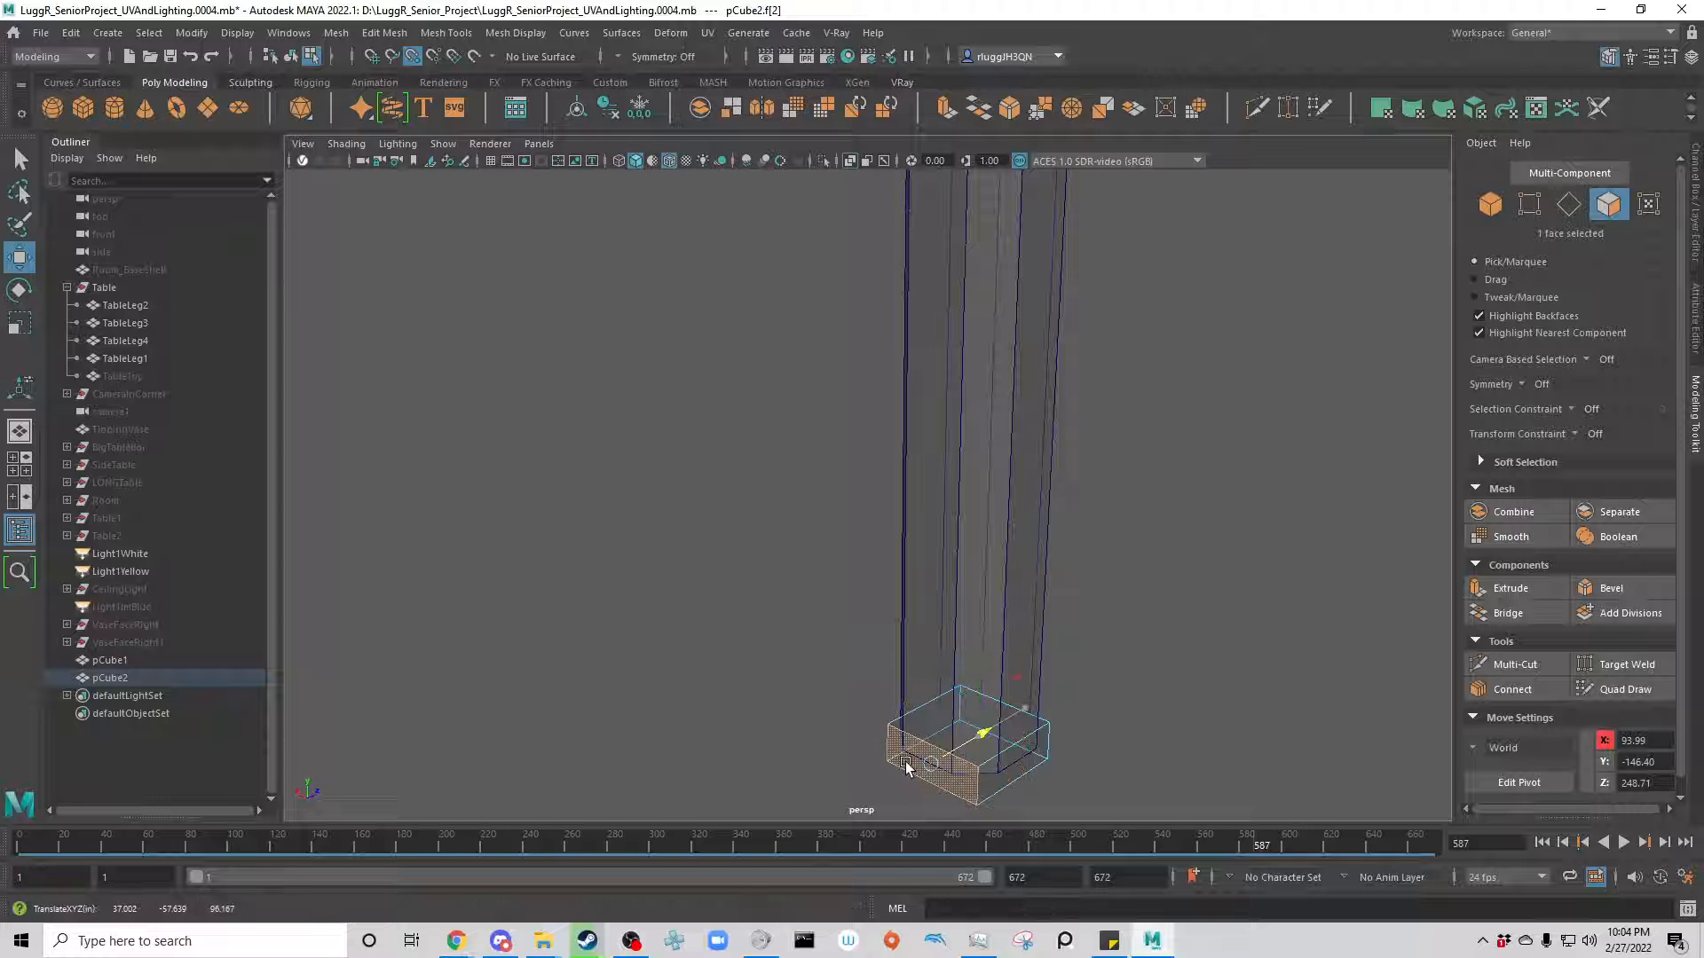
left_click_drag(1135, 773, 684, 749, "alt")
left_click_drag(722, 601, 642, 446, "alt")
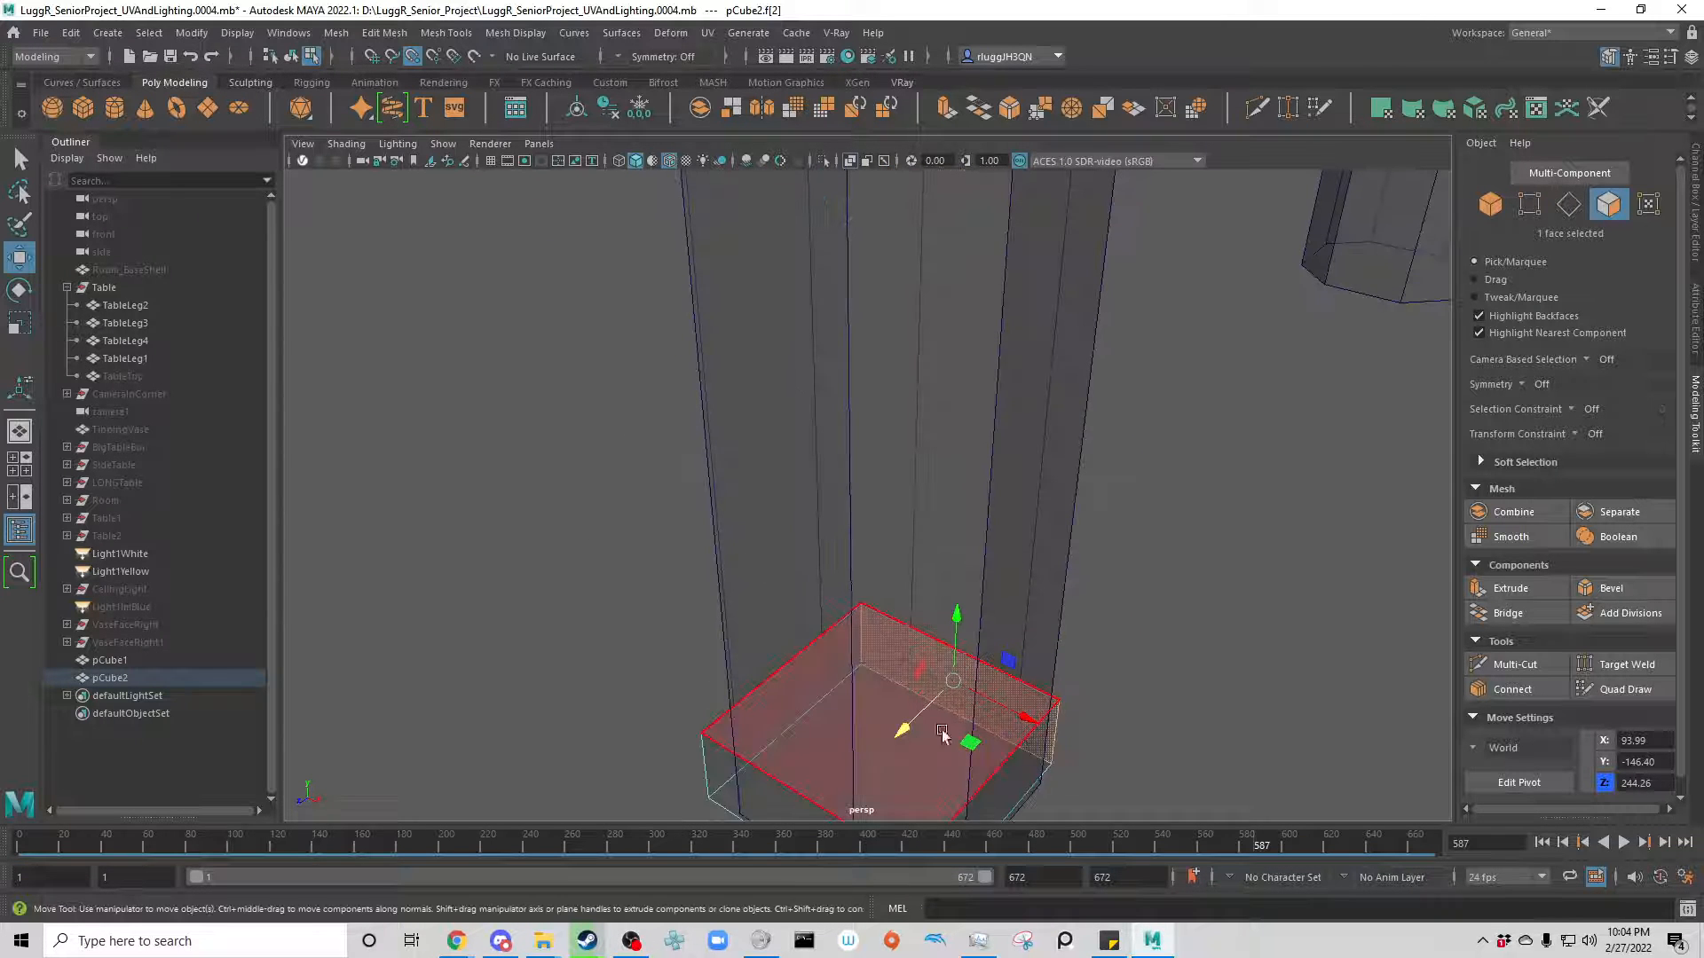
left_click_drag(1065, 655, 980, 670, "alt")
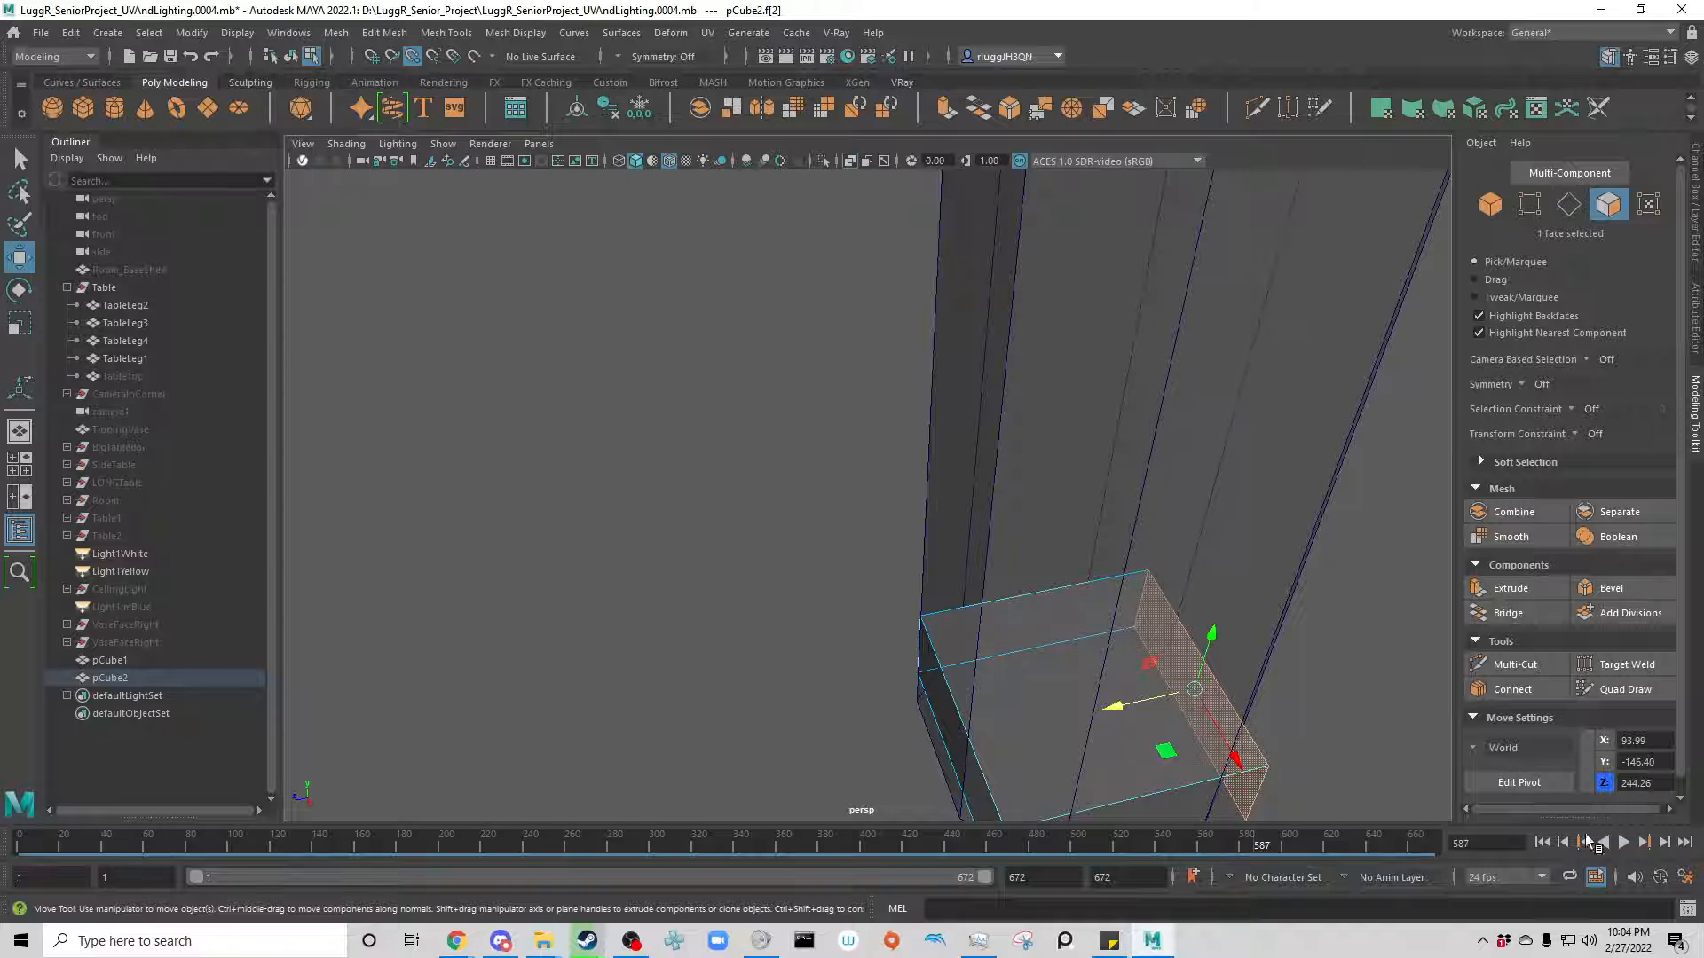
Step: Turn off point snapping and raise the cube's top face along Y to -97.42, partway up the leg
left_click(980, 694)
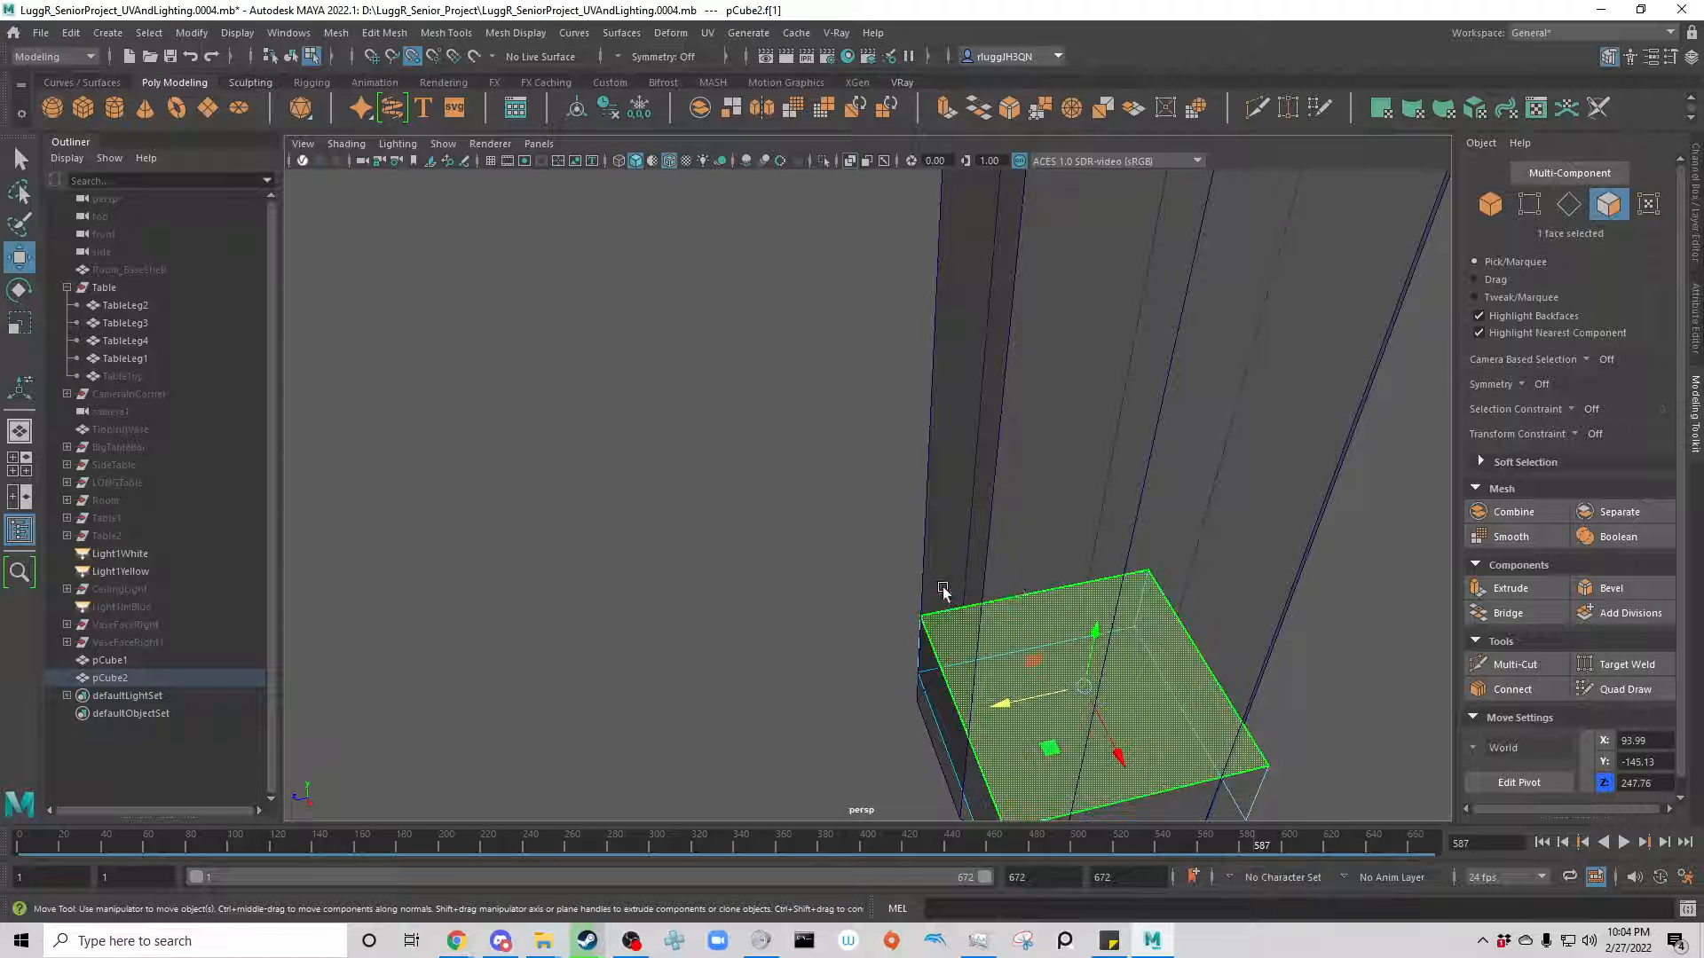
scroll(774, 598, "down", 7)
middle_click_drag(763, 570, 397, 891, "alt")
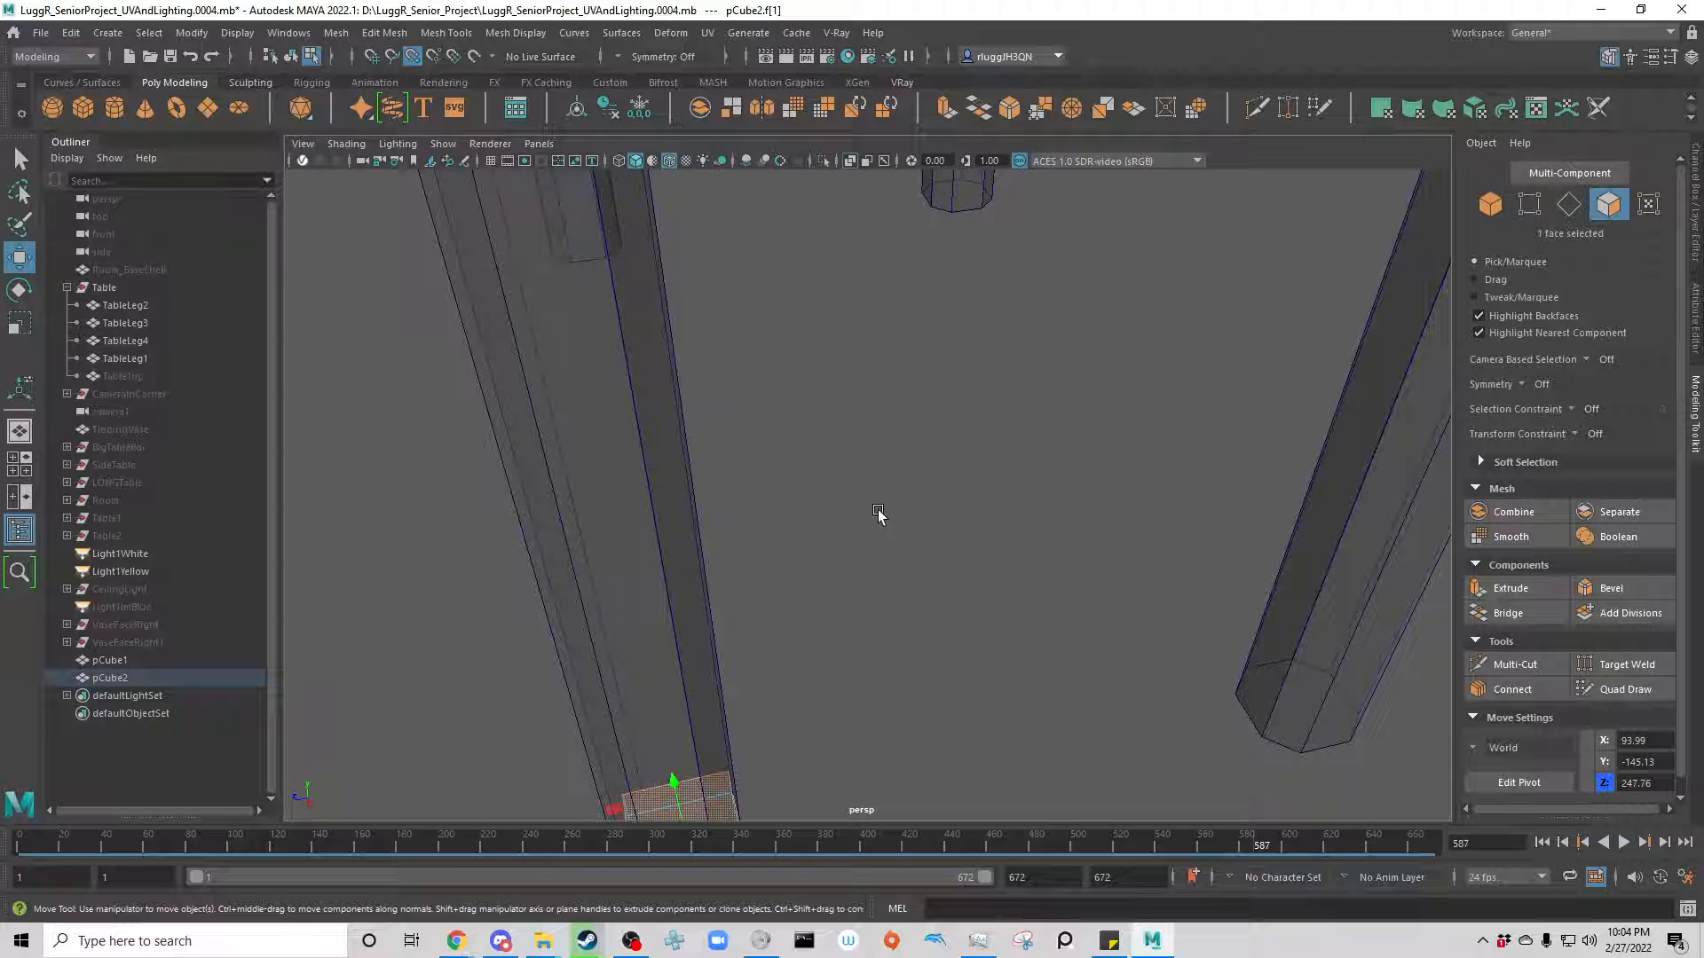
scroll(963, 583, "down", 4)
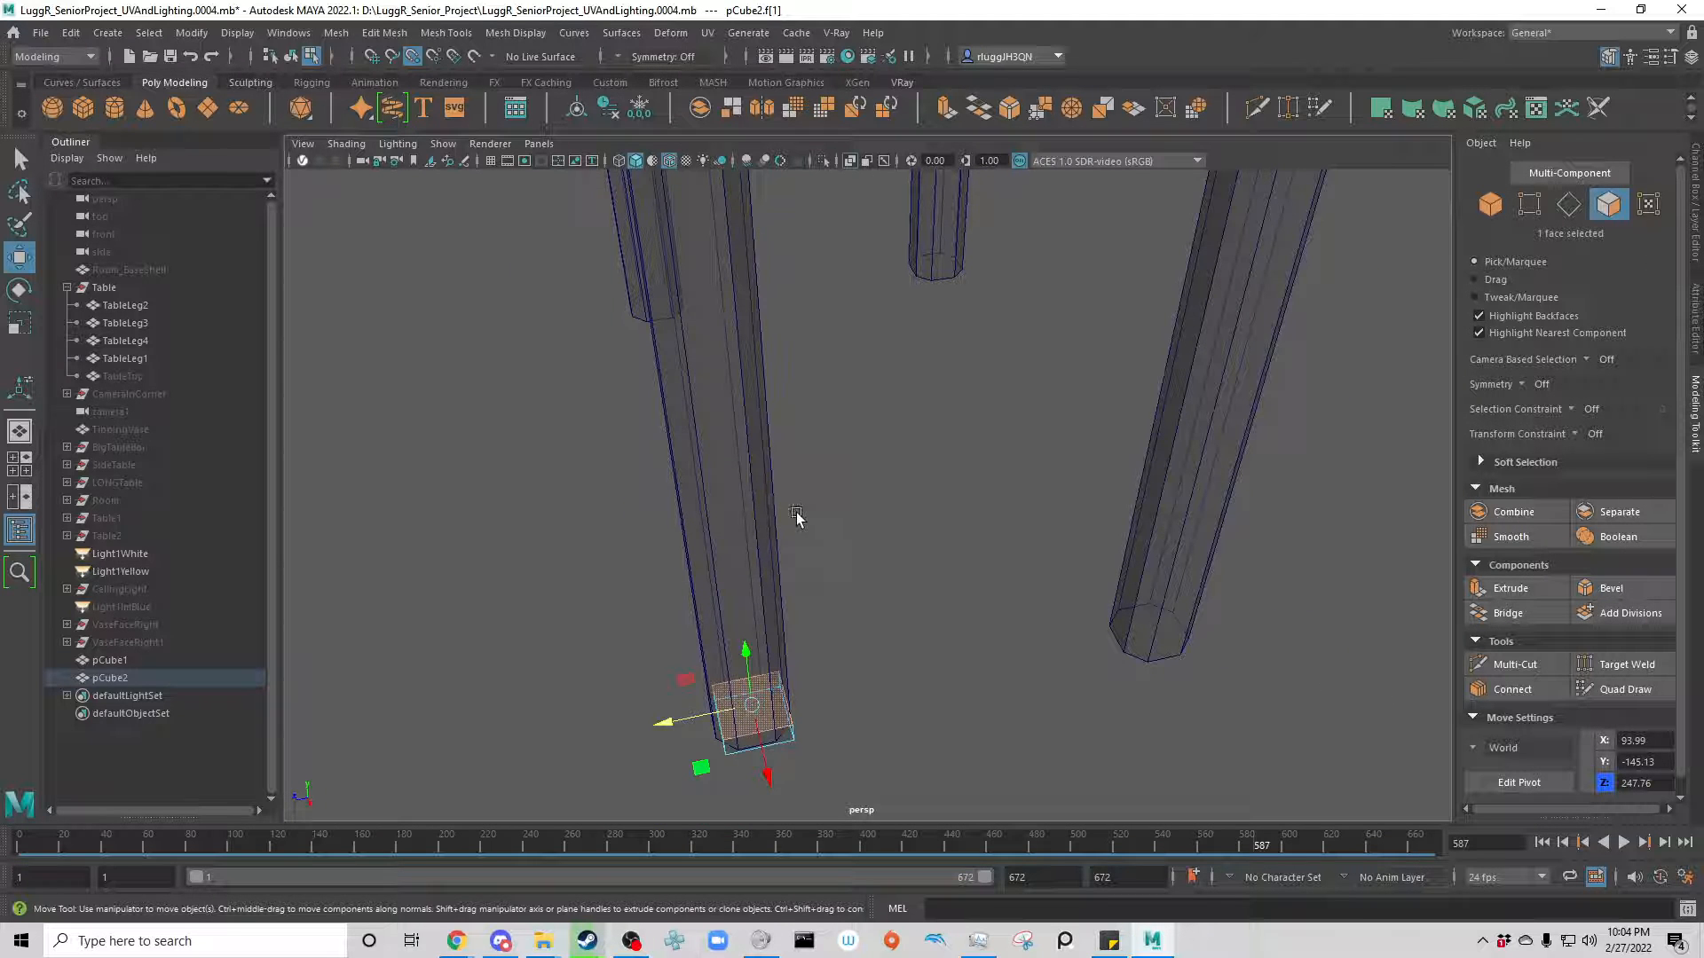
middle_click_drag(797, 517, 833, 479, "alt")
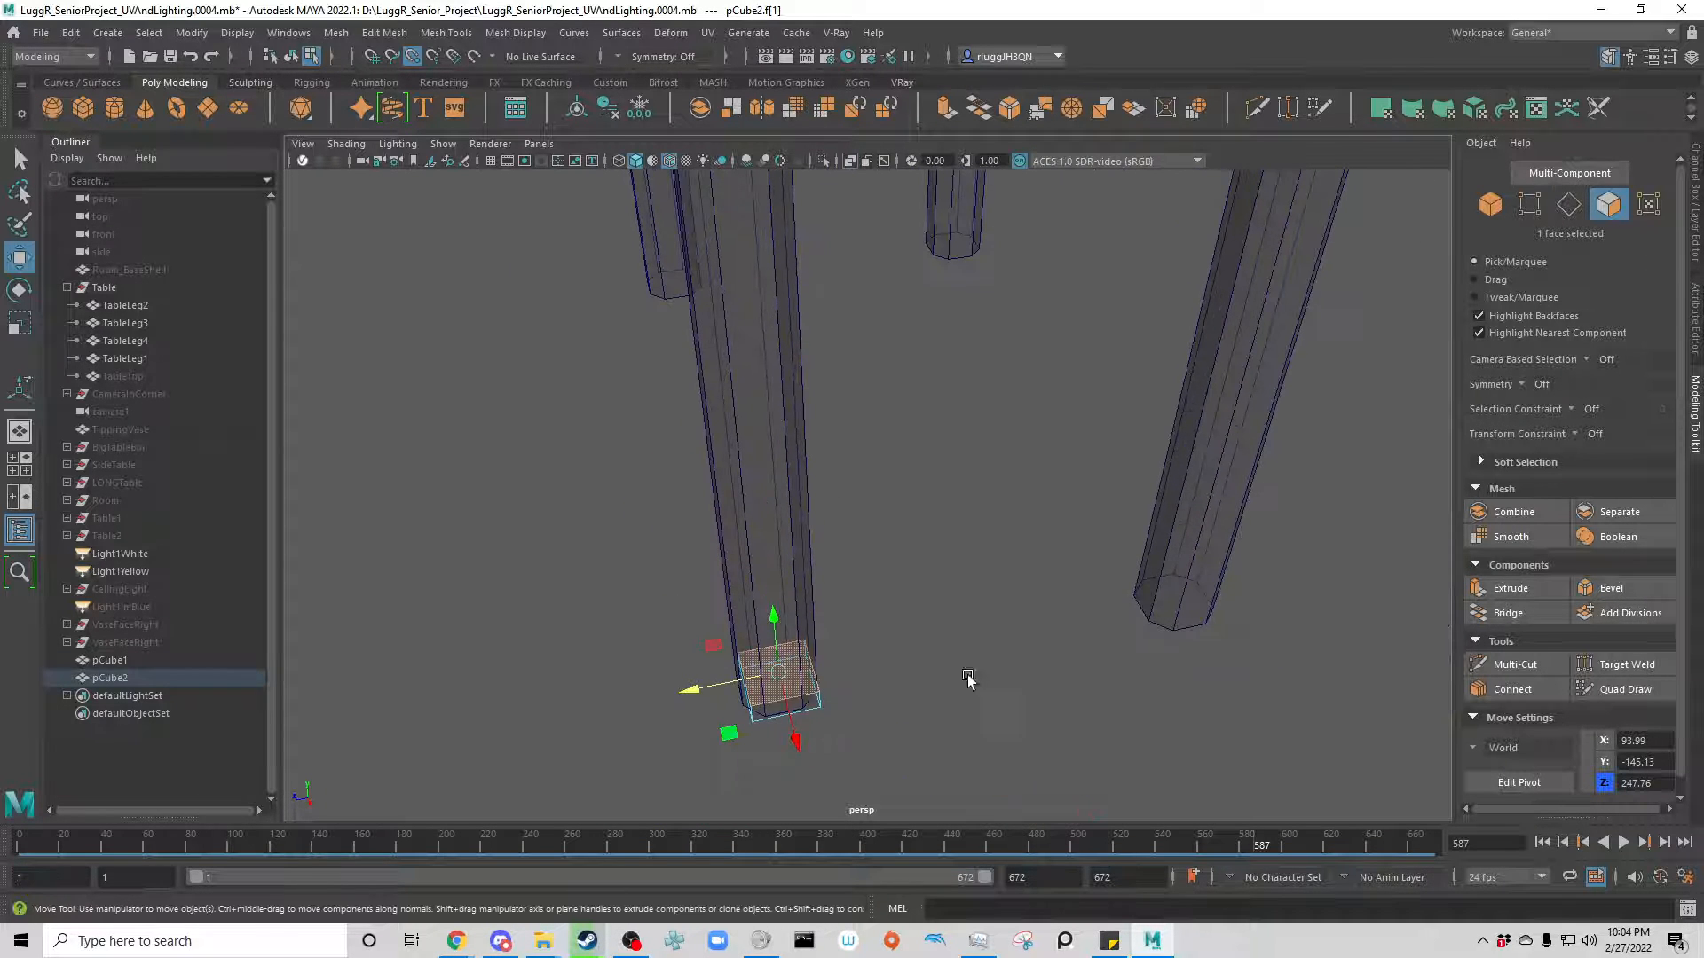
mouse_move(968, 680)
left_mouse_down("alt")
mouse_move(951, 662)
mouse_move(974, 524)
mouse_move(987, 678)
left_mouse_up("alt")
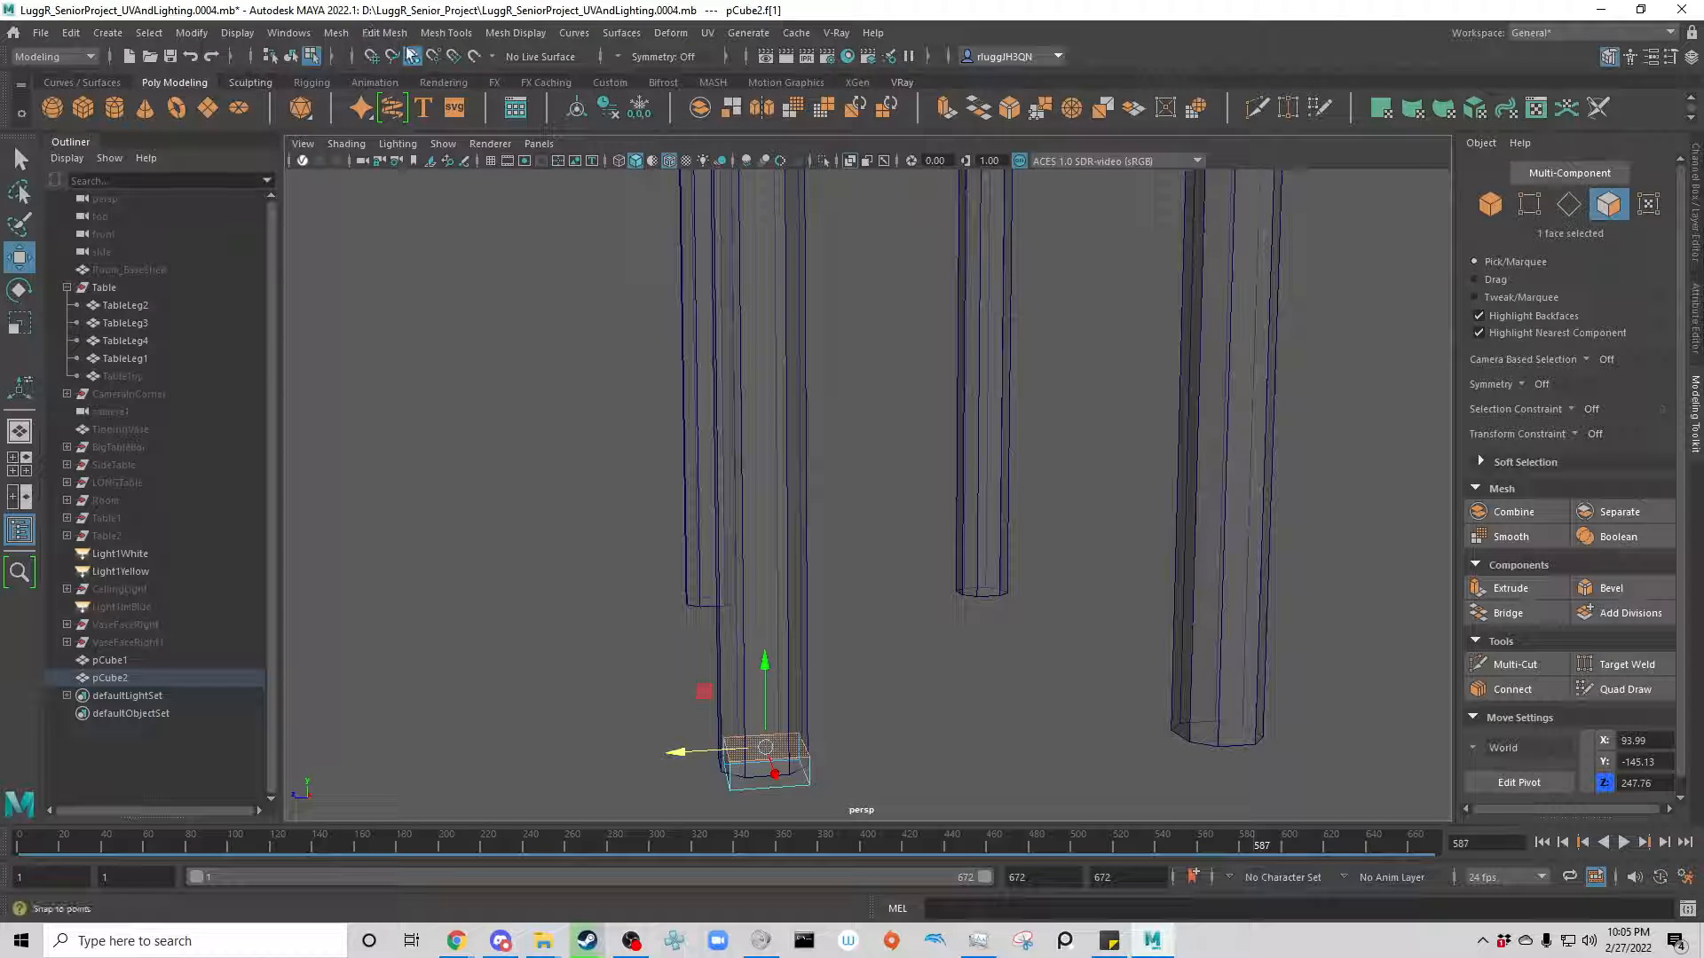
scroll(966, 477, "down", 5)
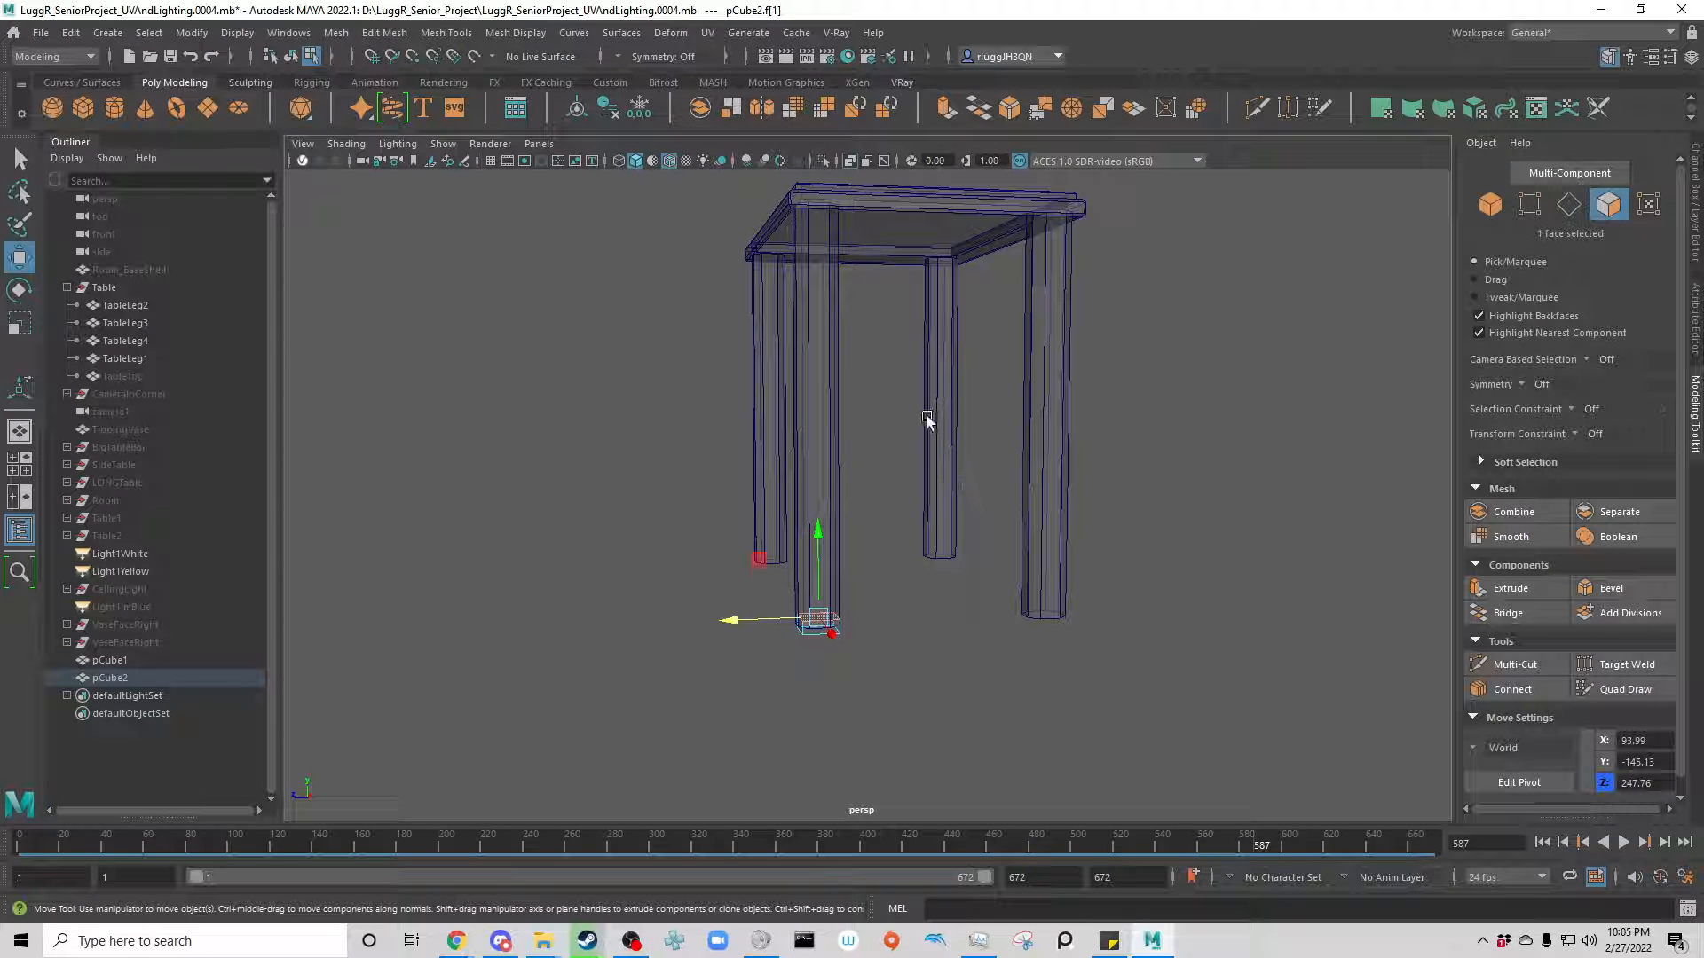
middle_click_drag(930, 475, 941, 770, "alt")
middle_click_drag(885, 663, 847, 489, "alt")
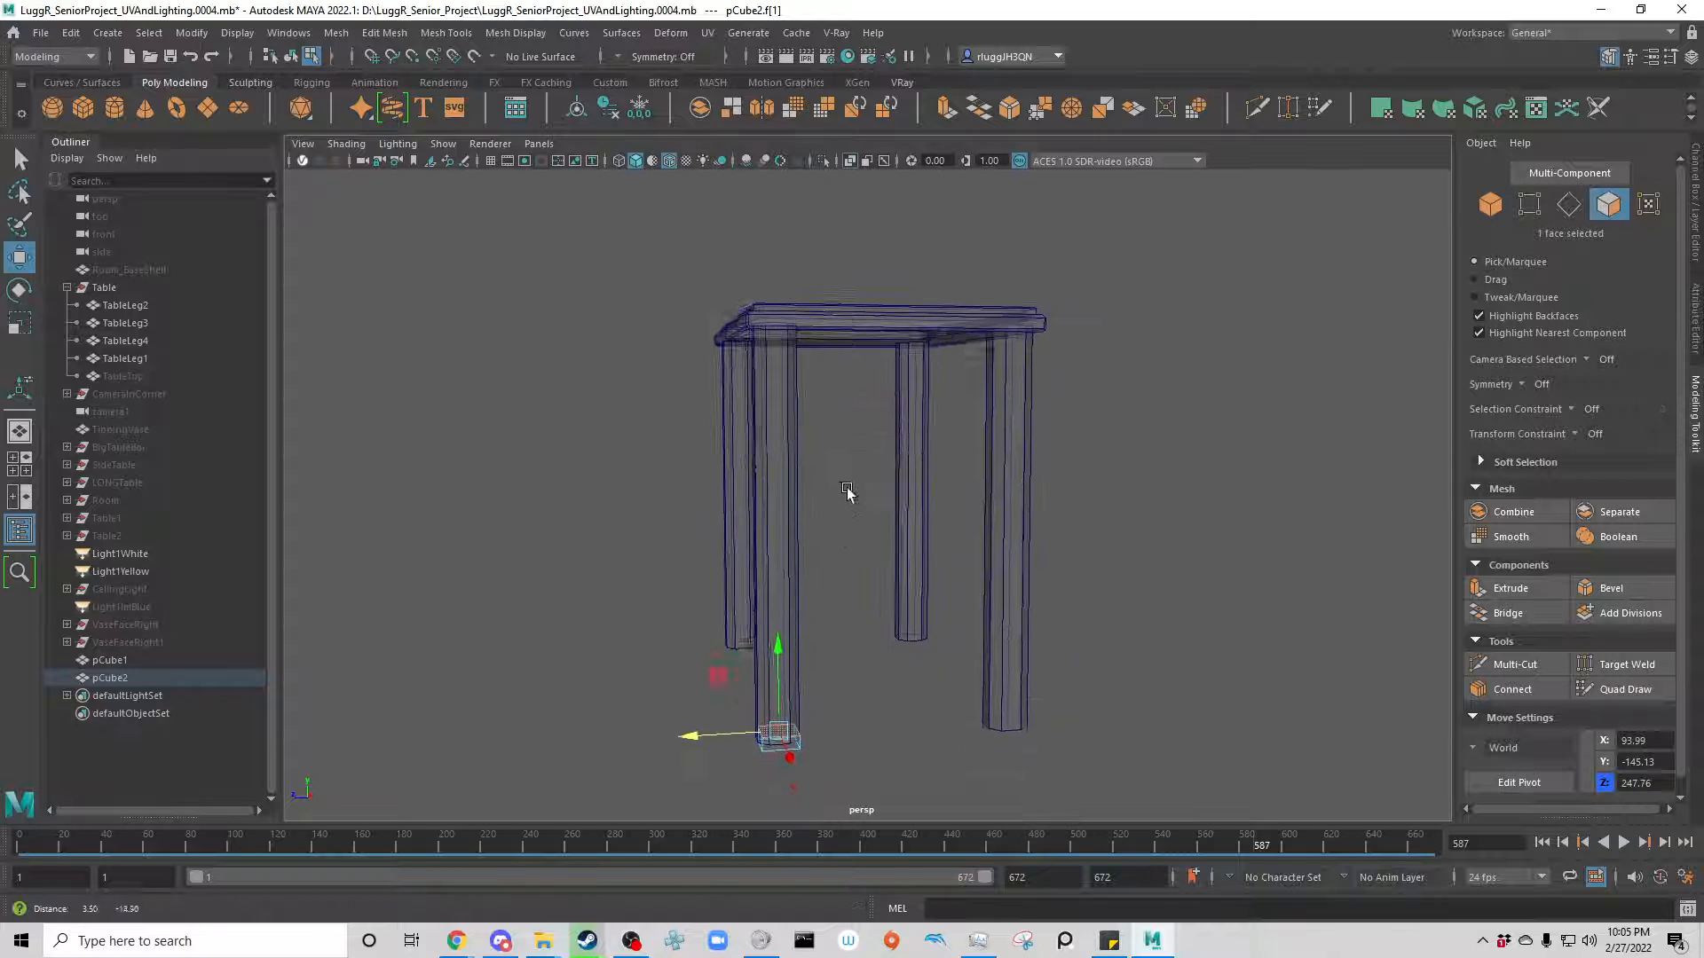
left_click_drag(847, 491, 811, 395, "alt")
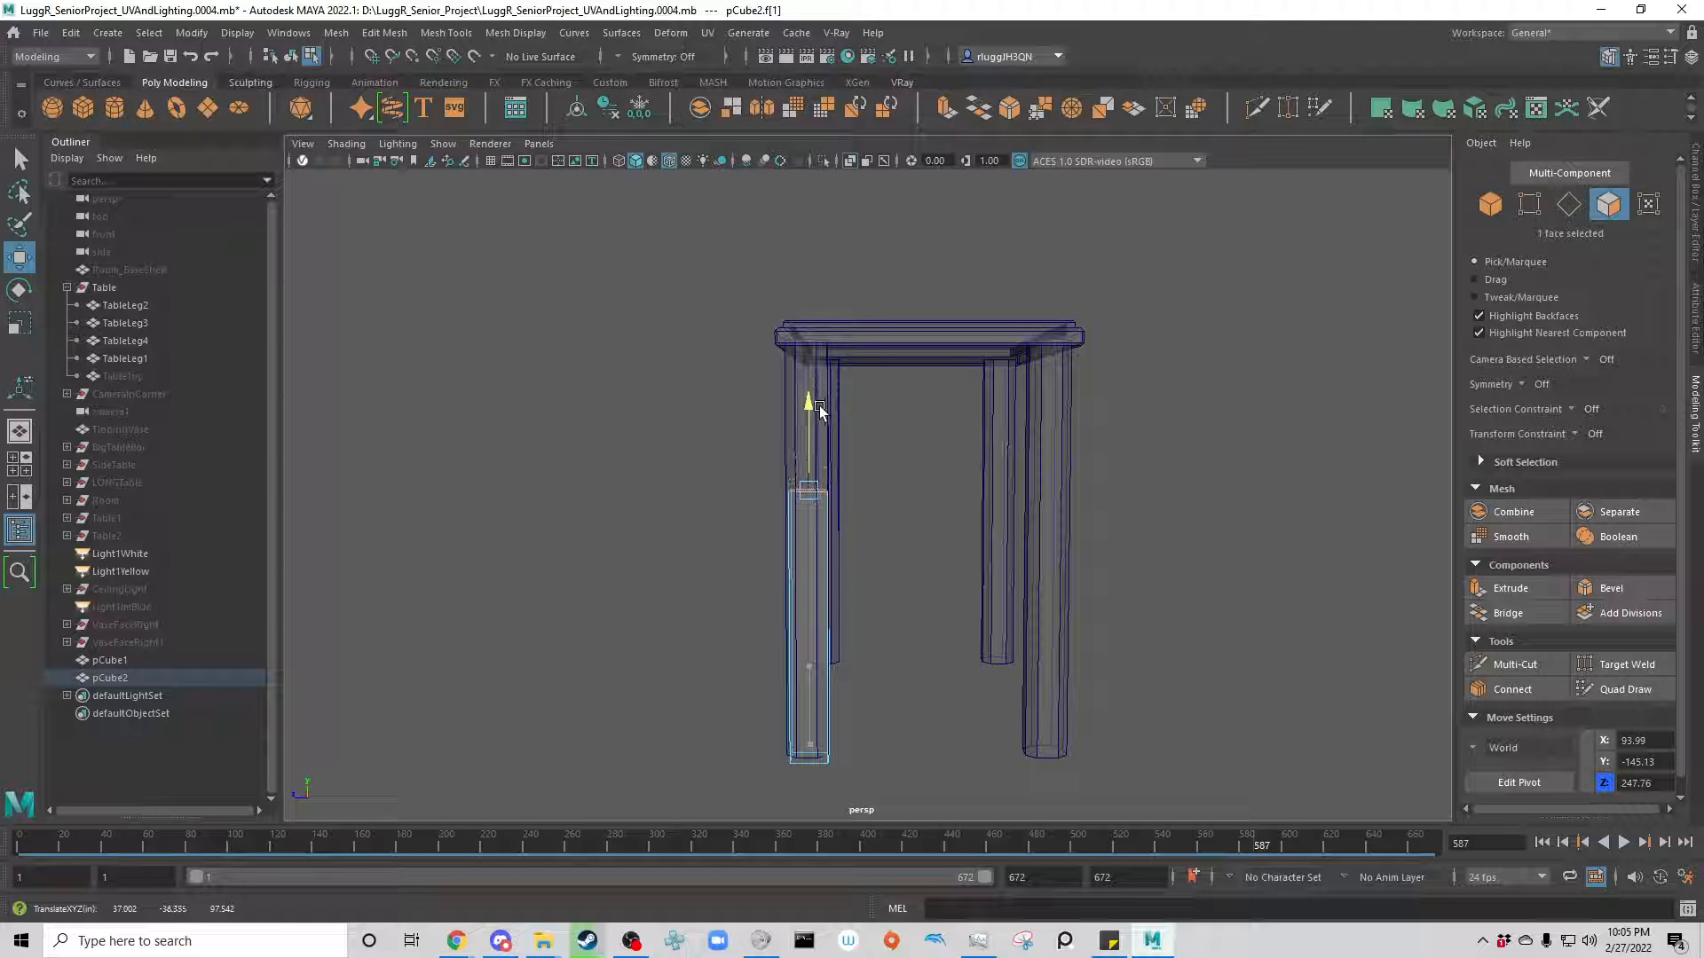
Step: Extrude the block's top face up to Y -96.58 and scale it inward in X and Z to form a sloped shoulder
scroll(695, 487, "up", 5)
middle_click_drag(877, 495, 1001, 669, "alt")
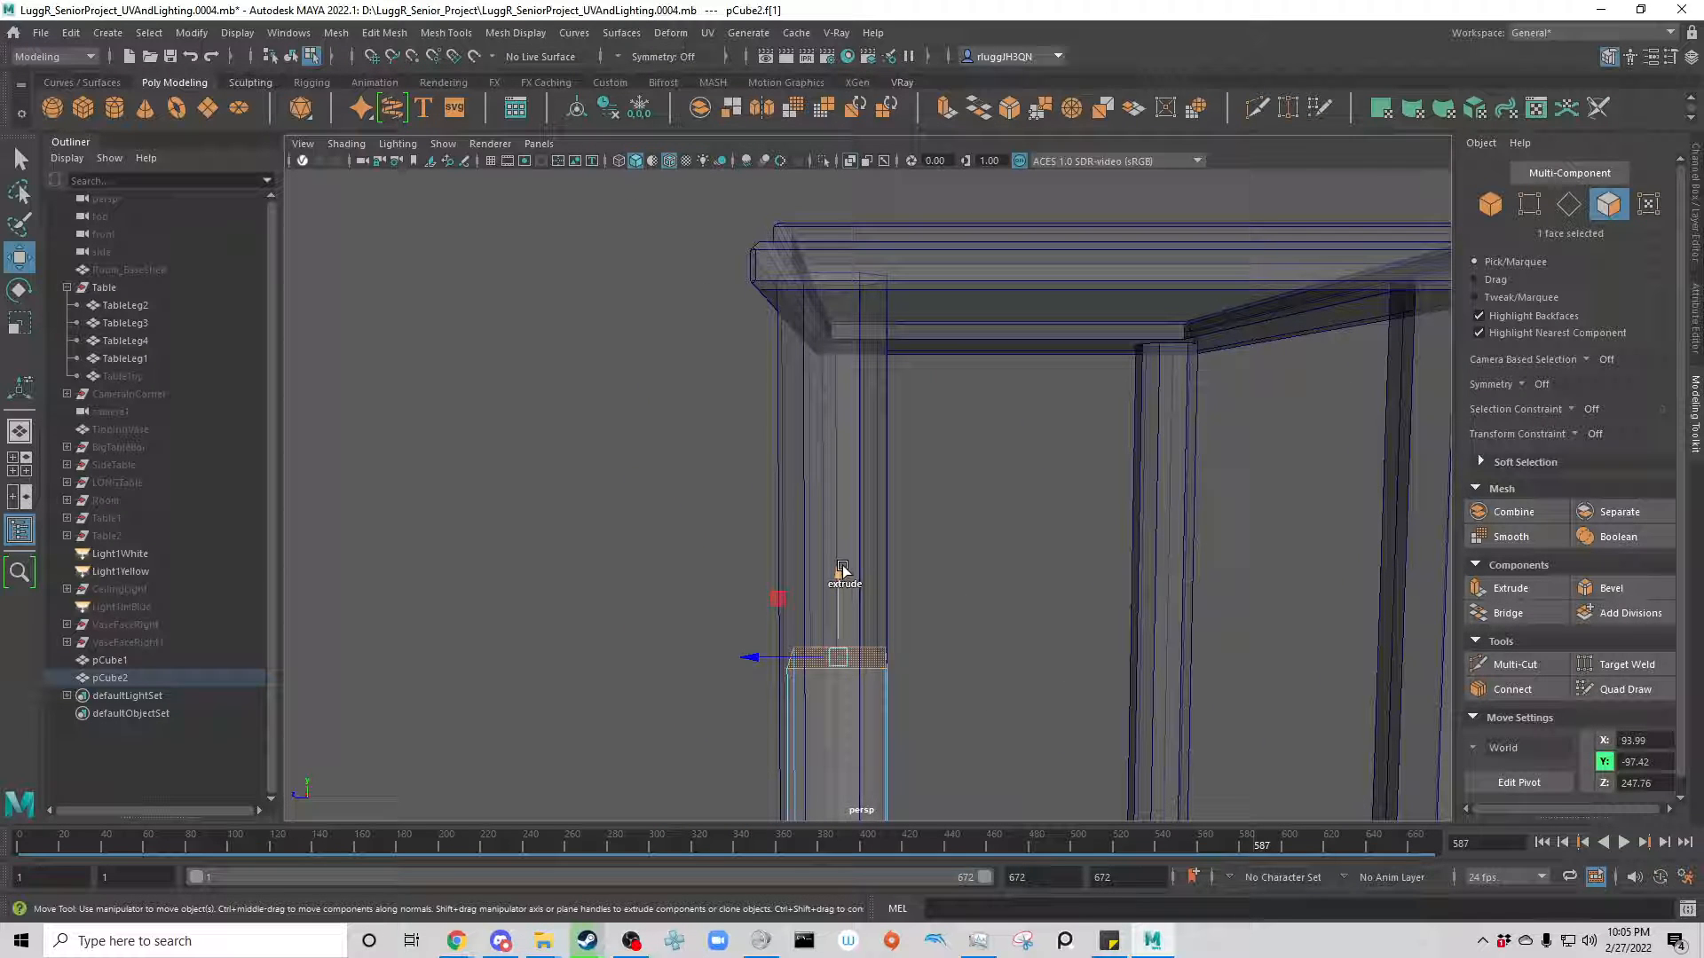
left_click_drag(842, 569, 837, 571, "shift")
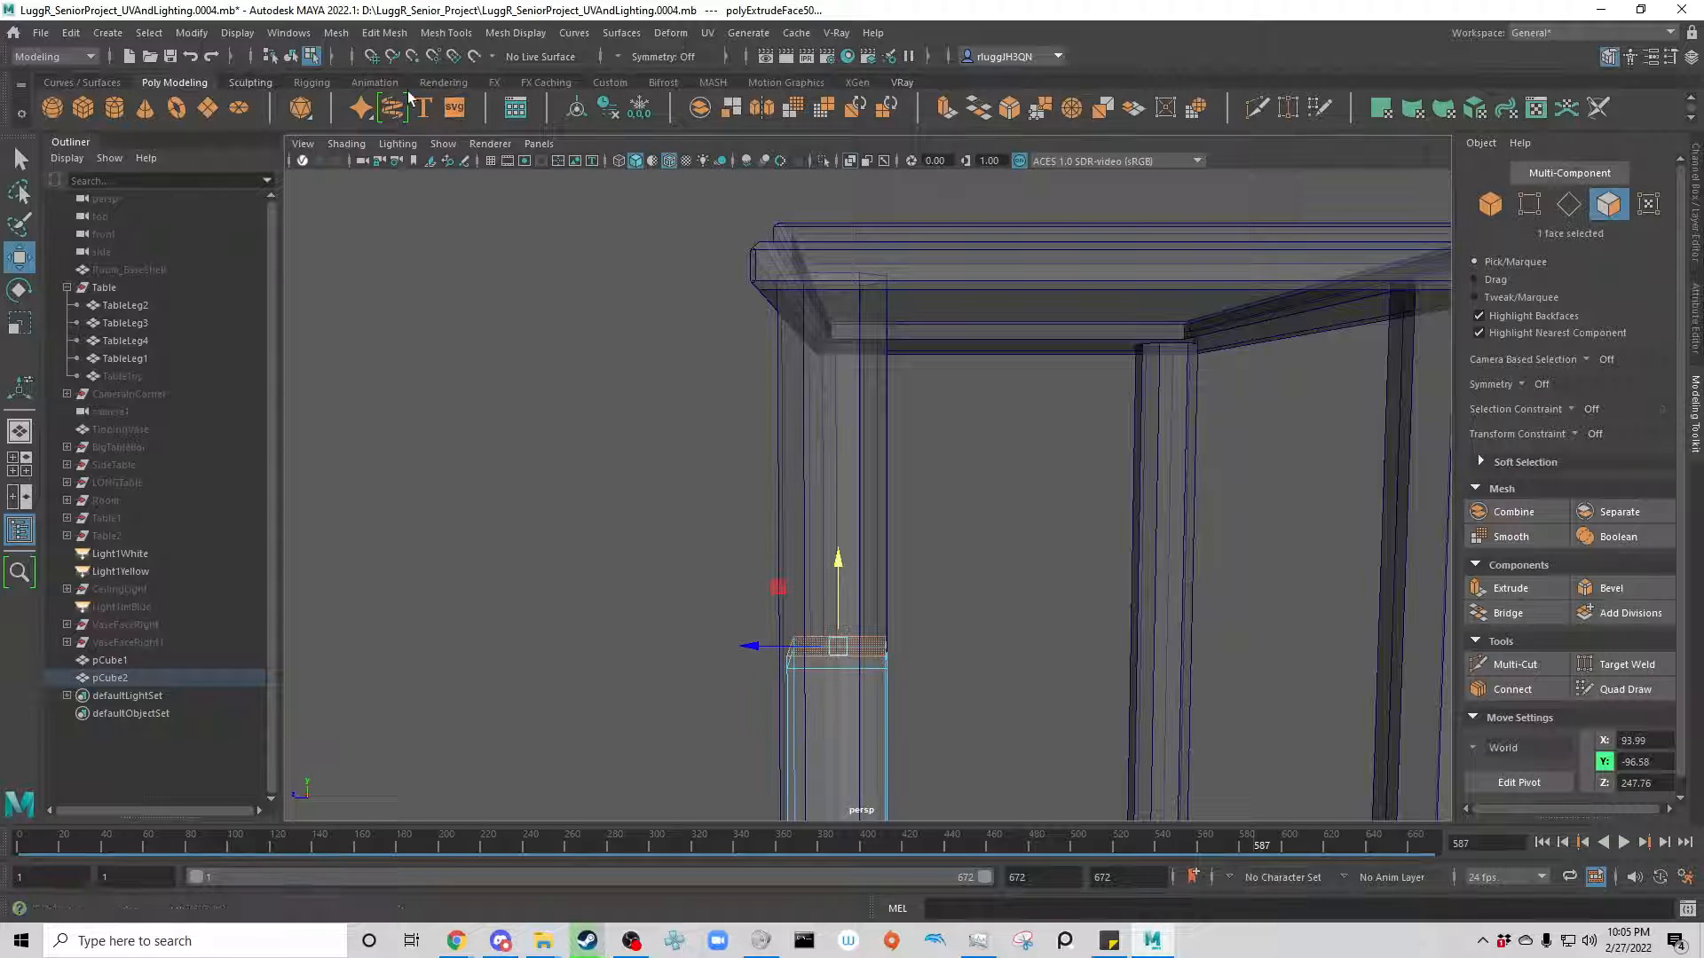
key("r")
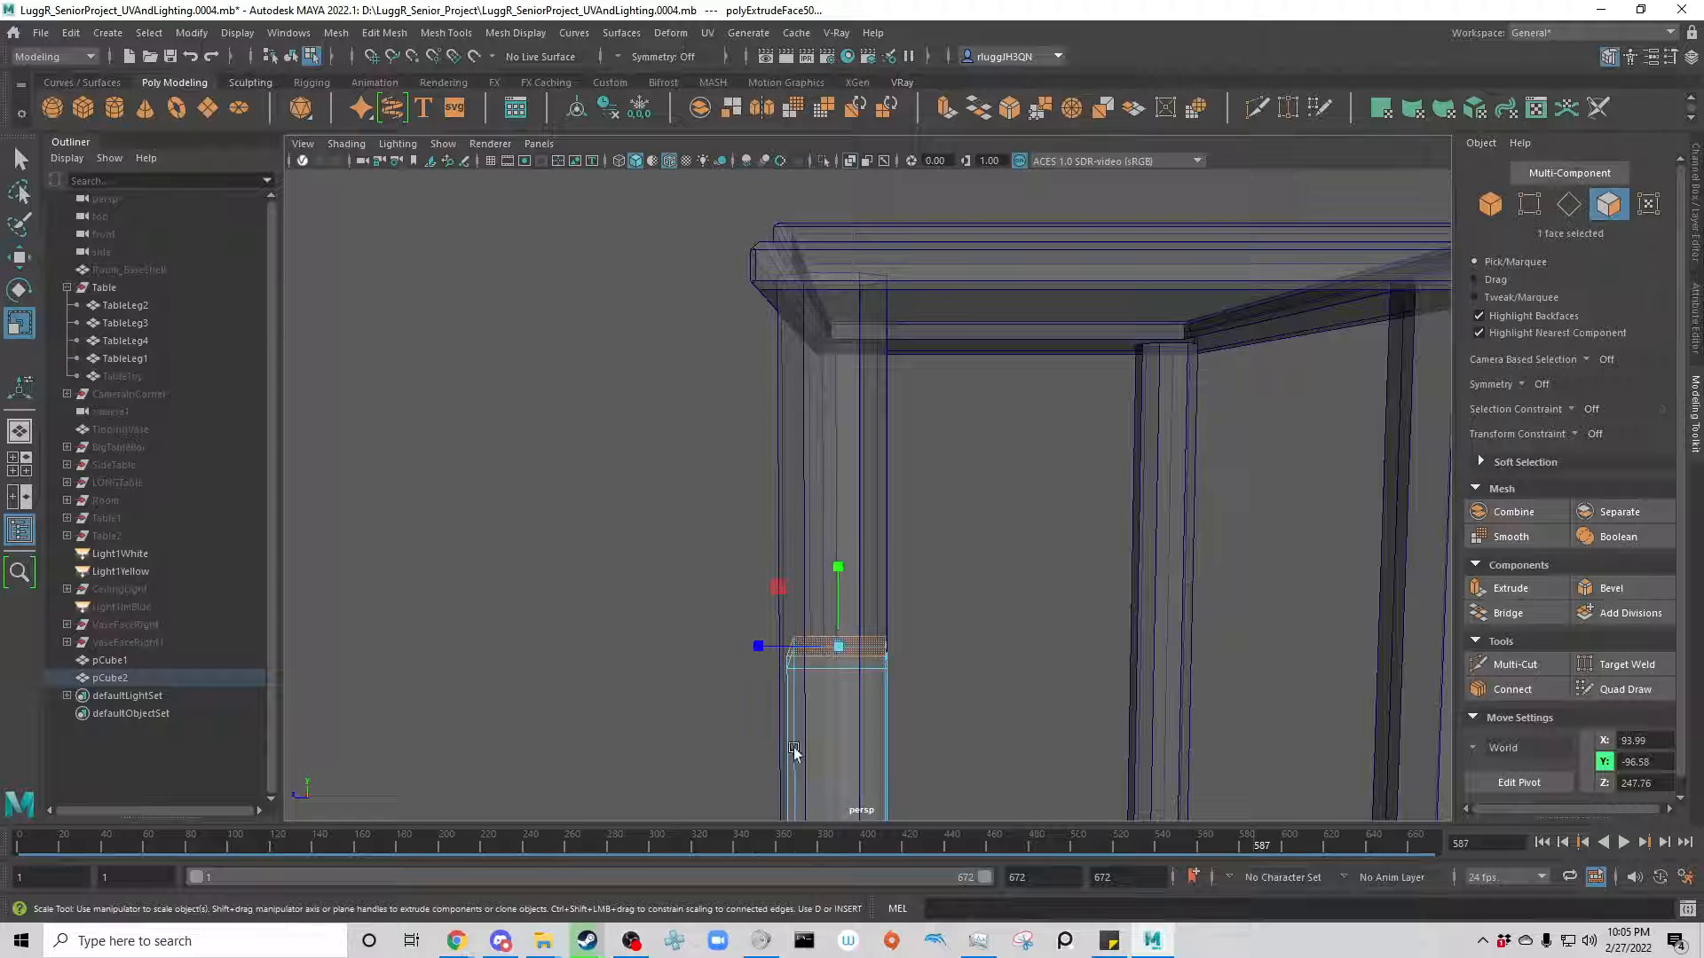
left_click_drag(614, 599, 616, 677, "alt")
mouse_move(780, 663)
left_mouse_down()
mouse_move(619, 595)
mouse_move(609, 647)
mouse_move(700, 631)
mouse_move(757, 686)
left_mouse_up()
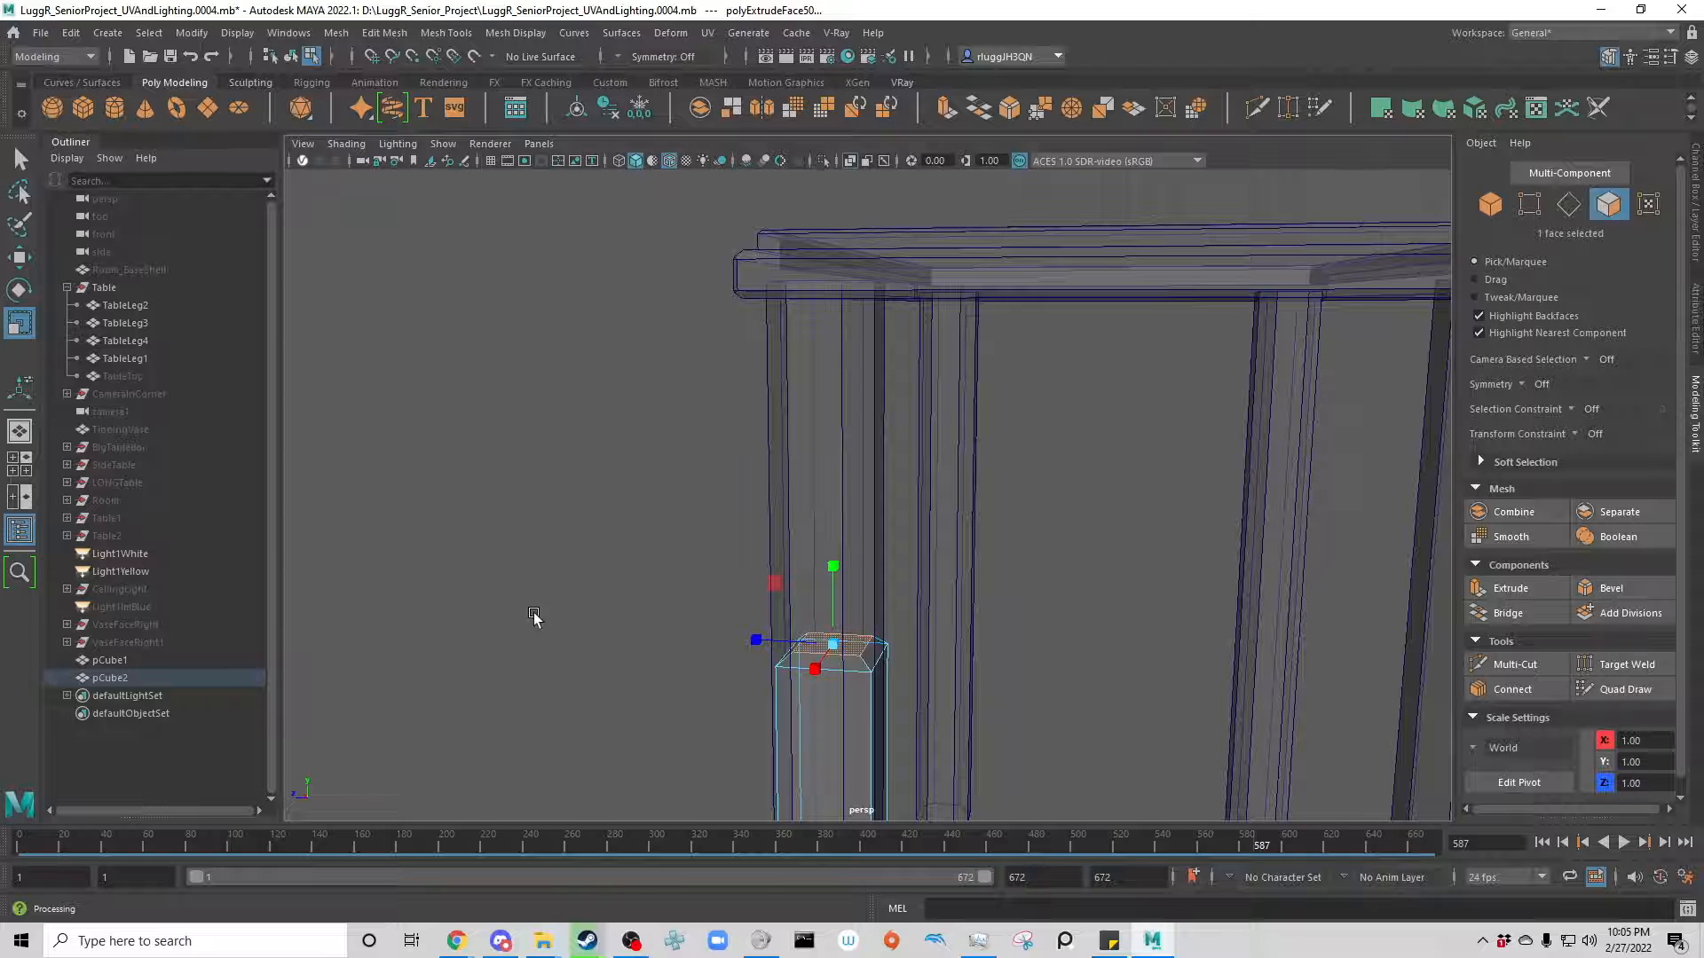
Step: Extrude the narrowed top face up to Y -91.40 to form a straight neck above the shoulder
scroll(581, 652, "up", 5)
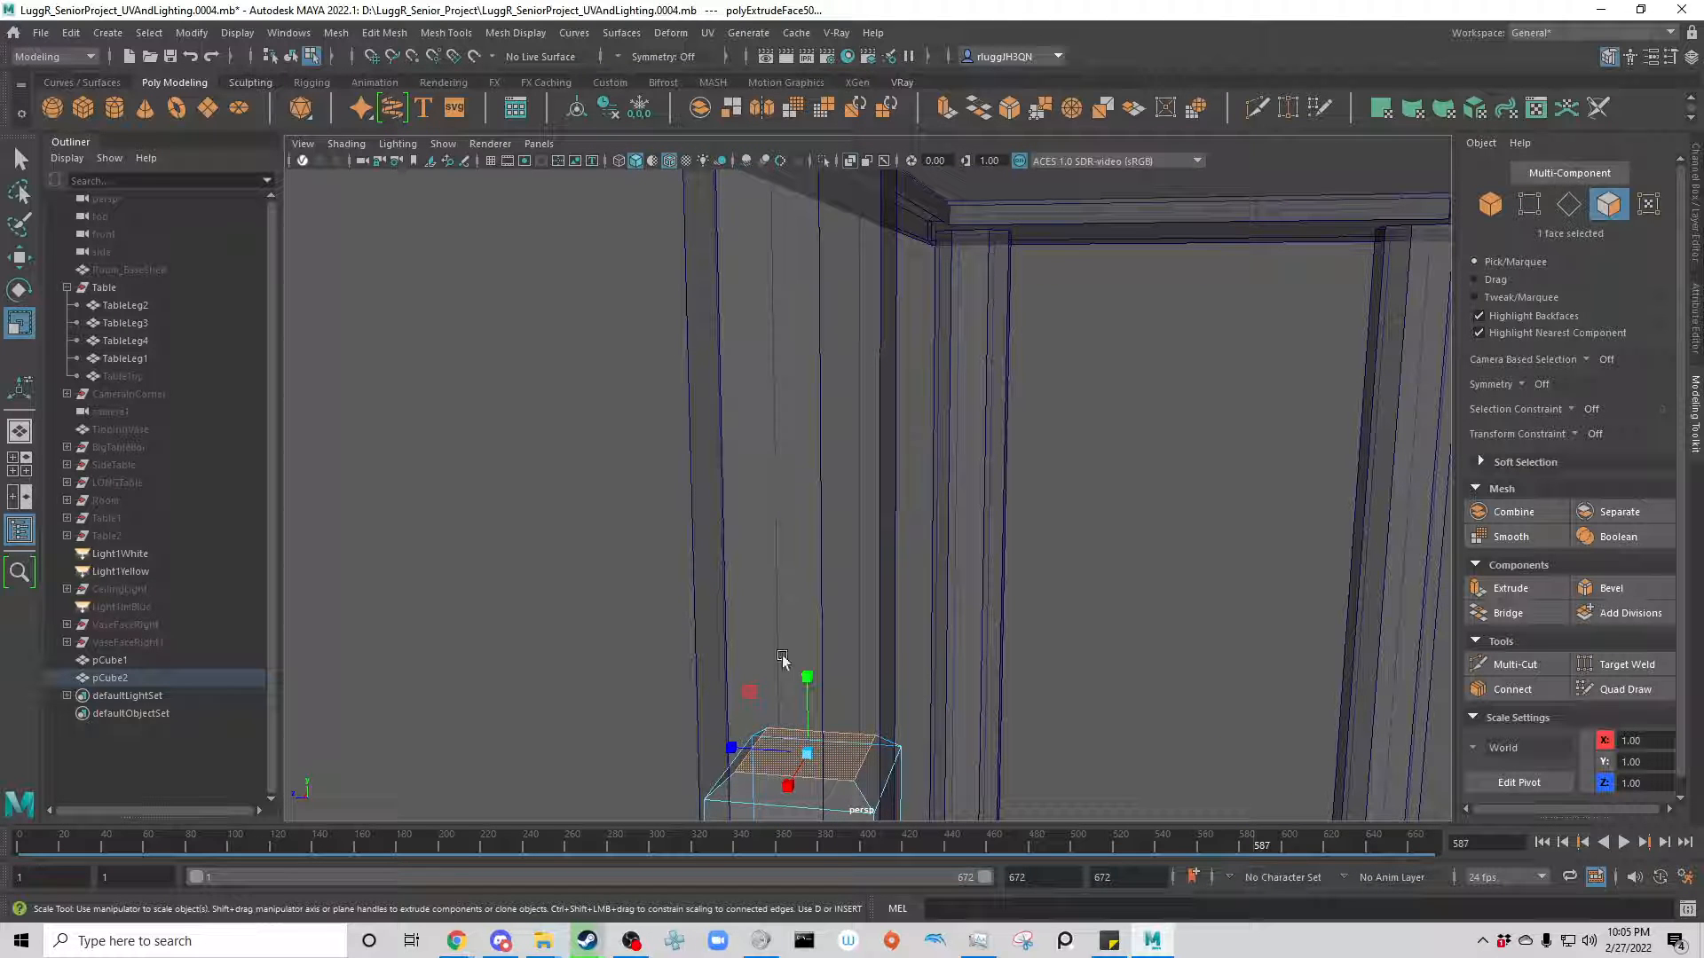
key("w")
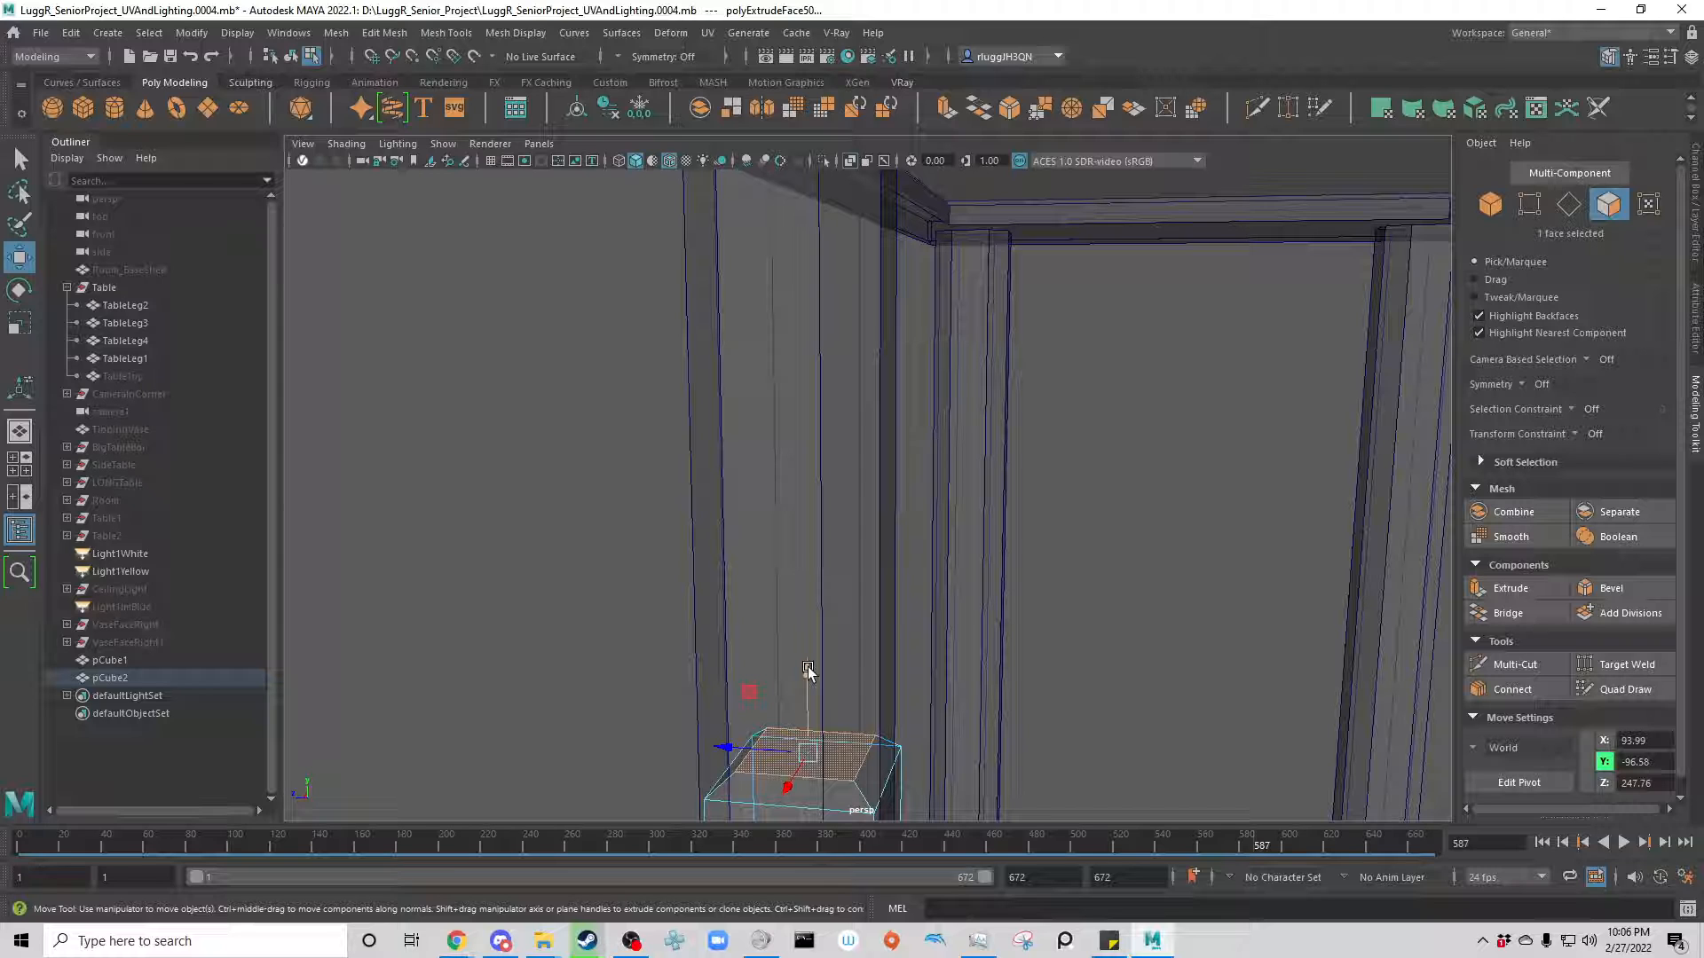
left_click_drag(807, 672, 802, 549, "shift")
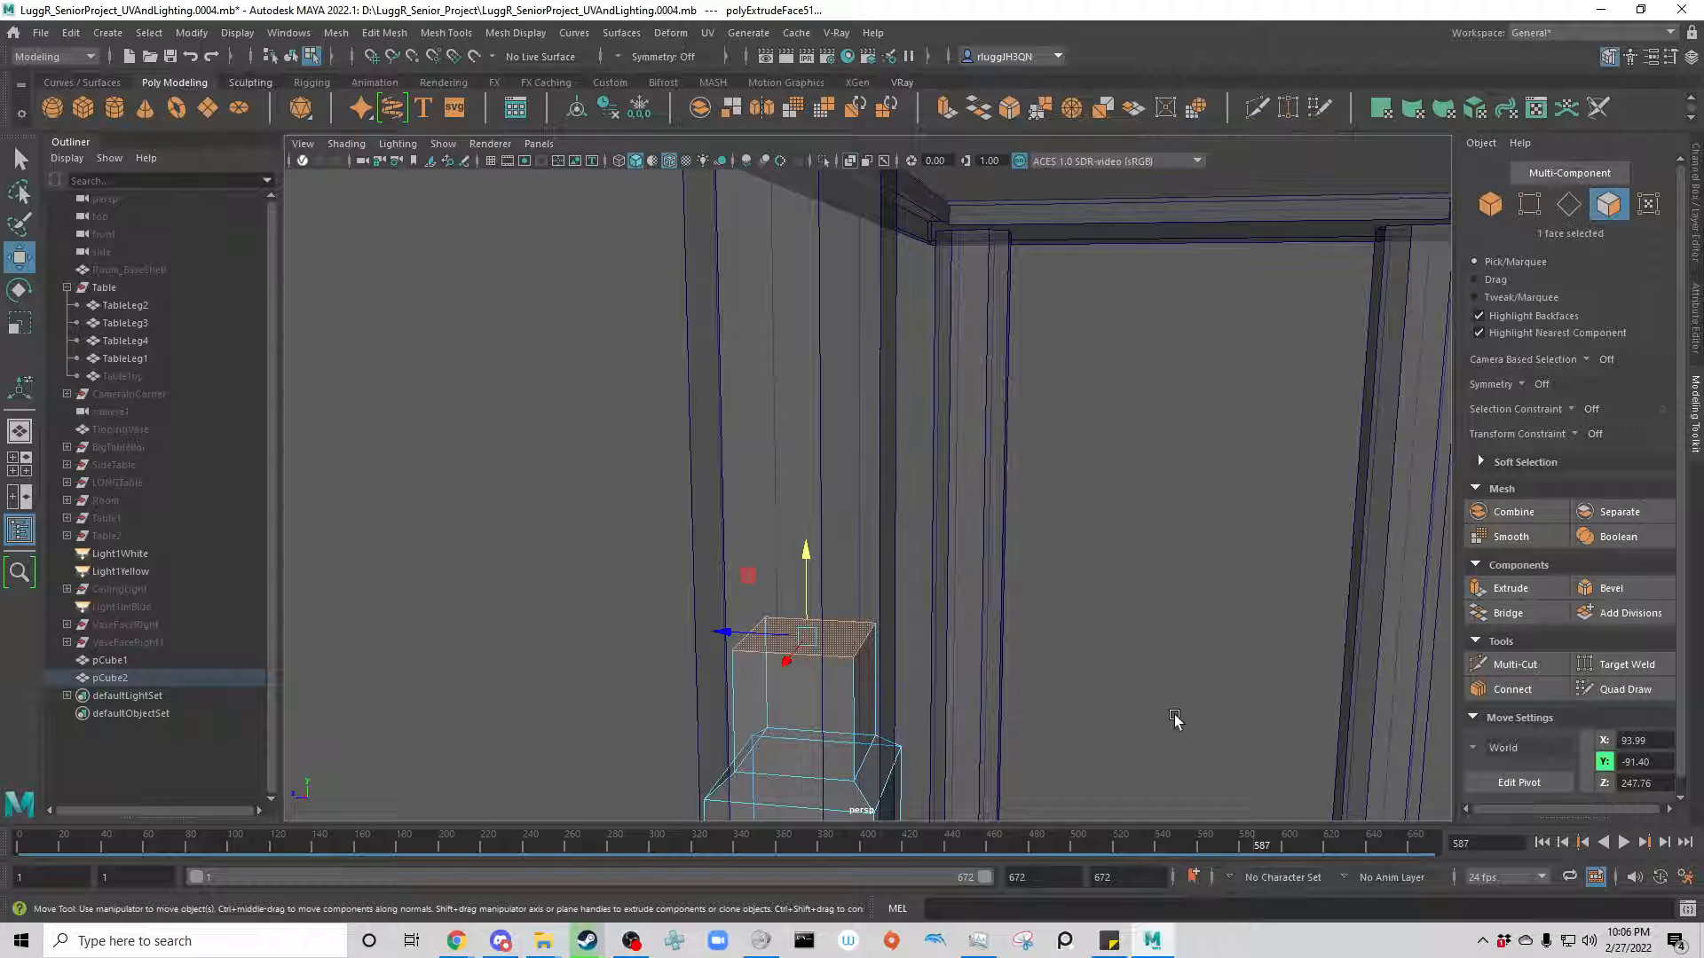
scroll(907, 587, "down", 3)
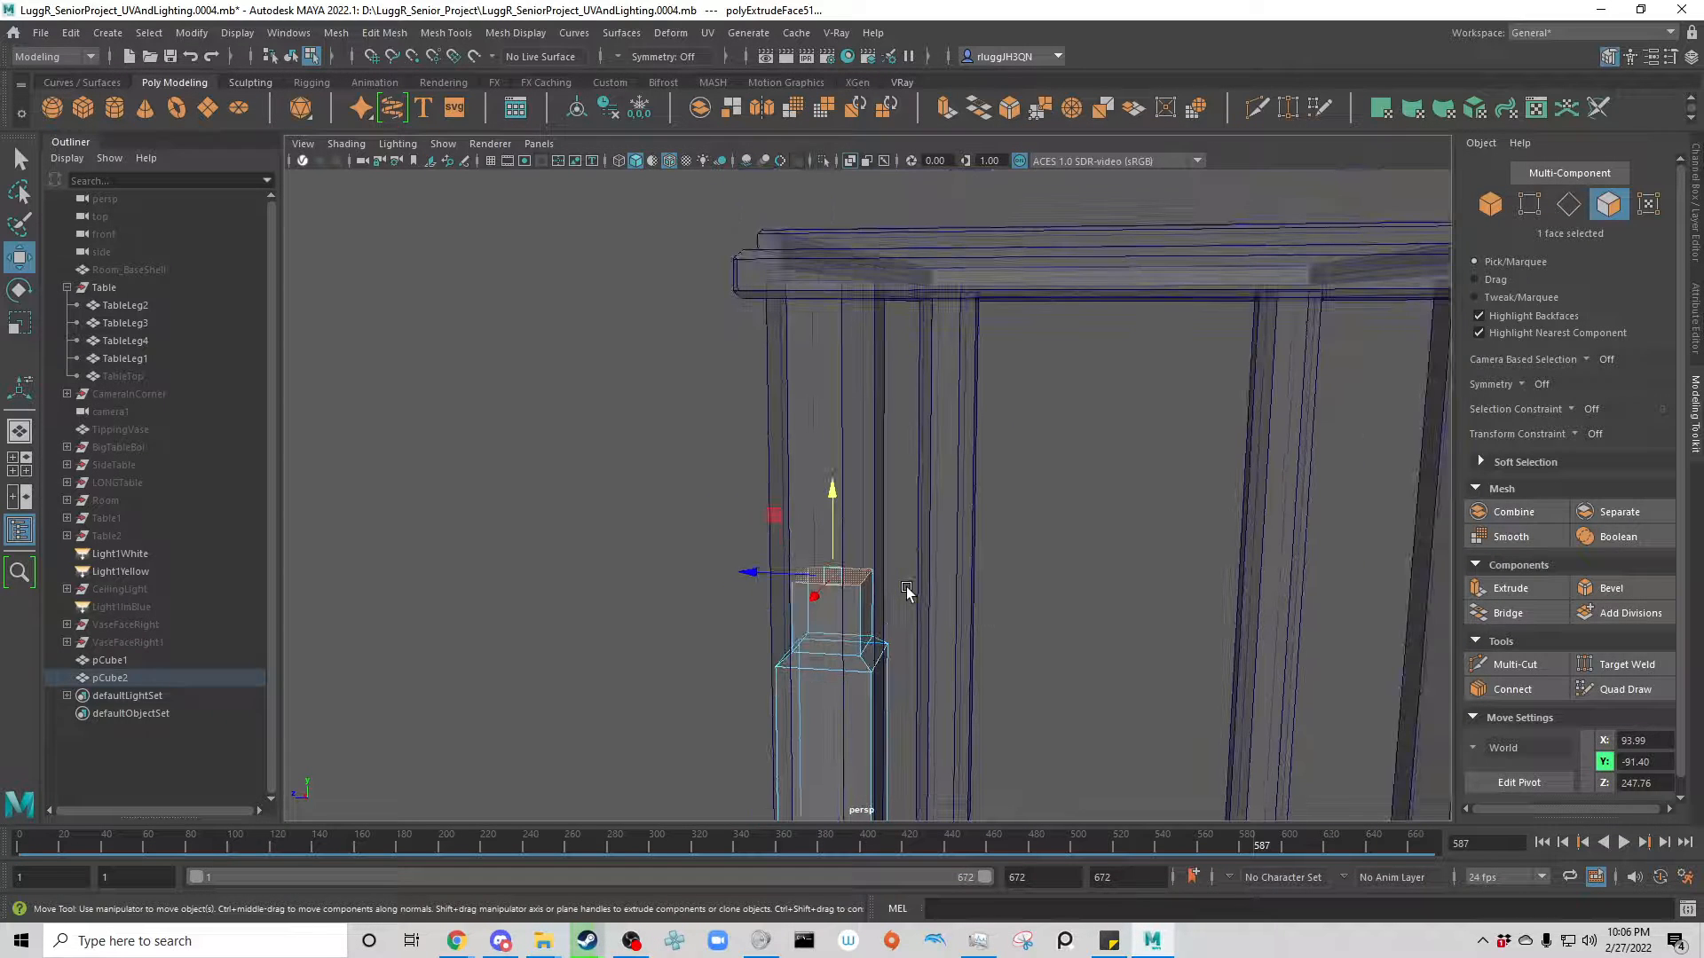
Step: Extrude the neck's top face outward in X and Z and raise it to Y -90.04 to form a flared collar
key("r")
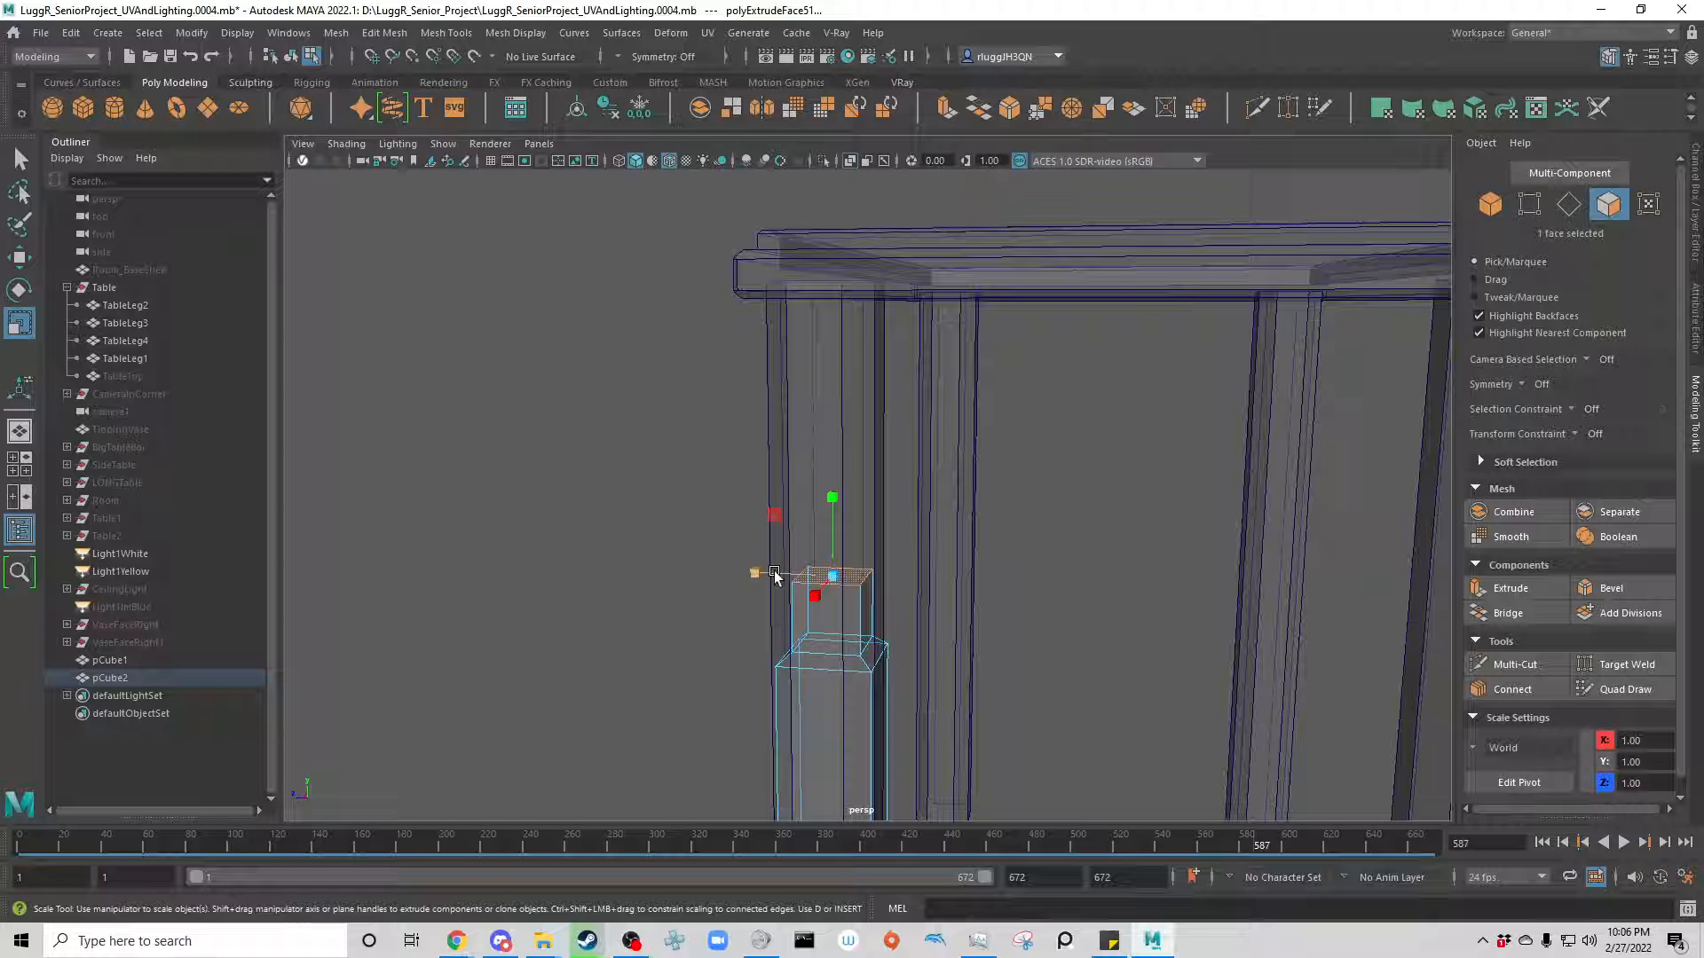
left_click_drag(711, 609, 678, 670, "alt")
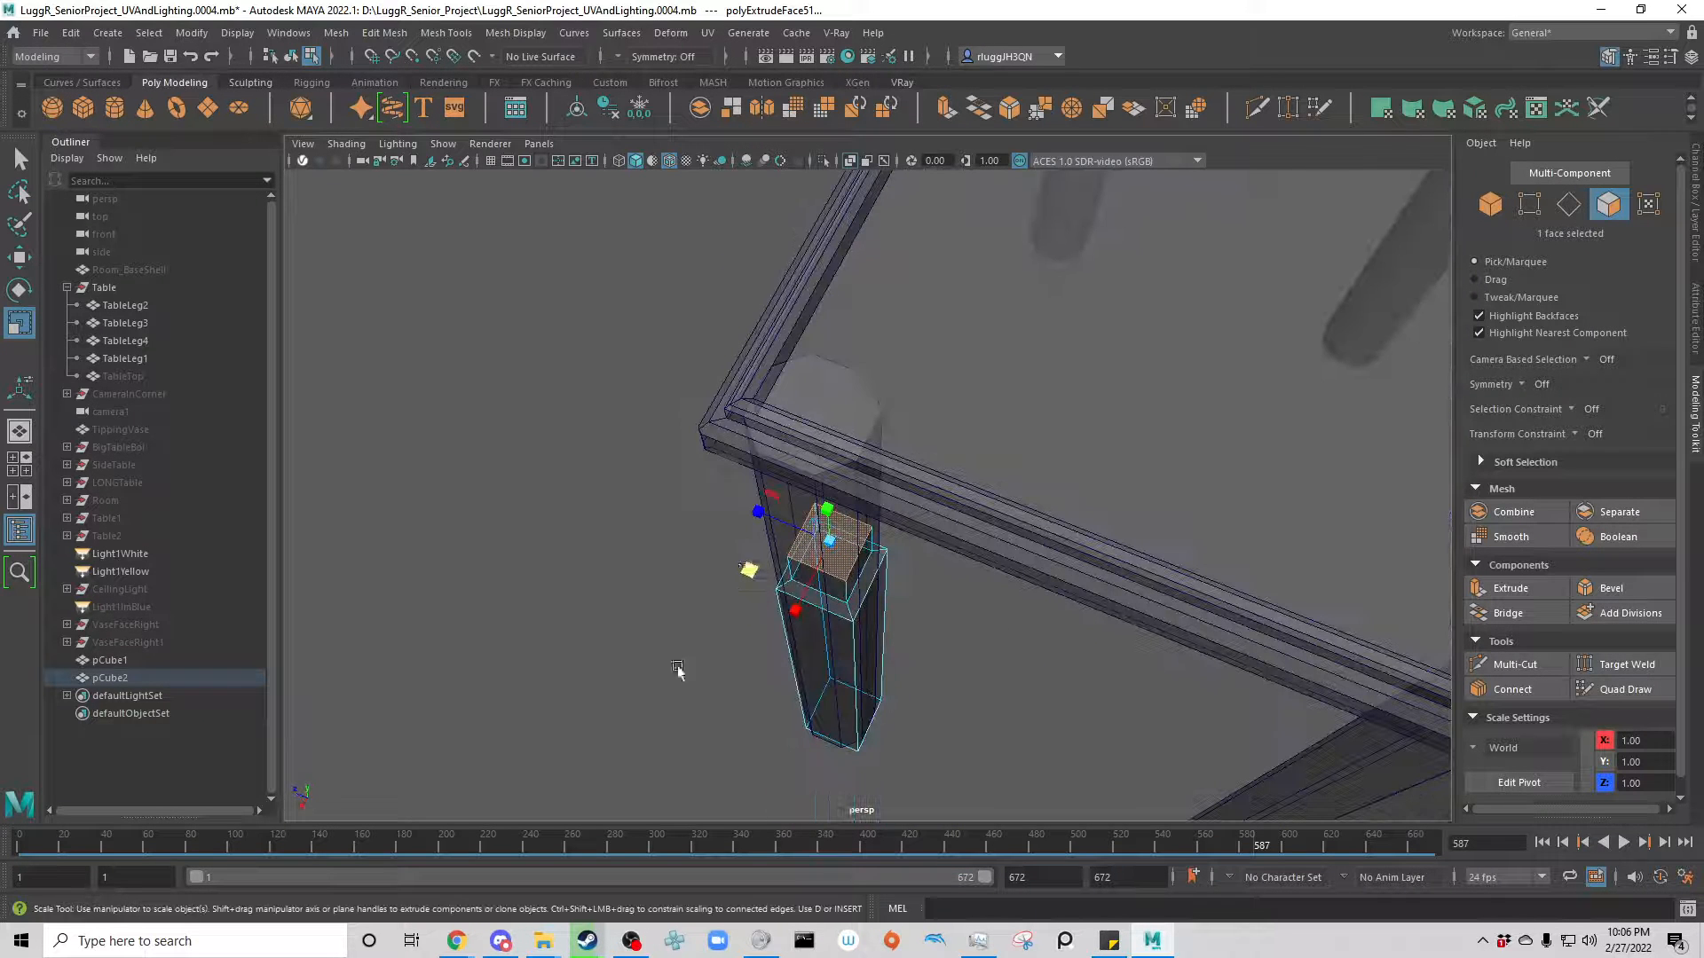
left_click_drag(748, 569, 750, 570, "shift")
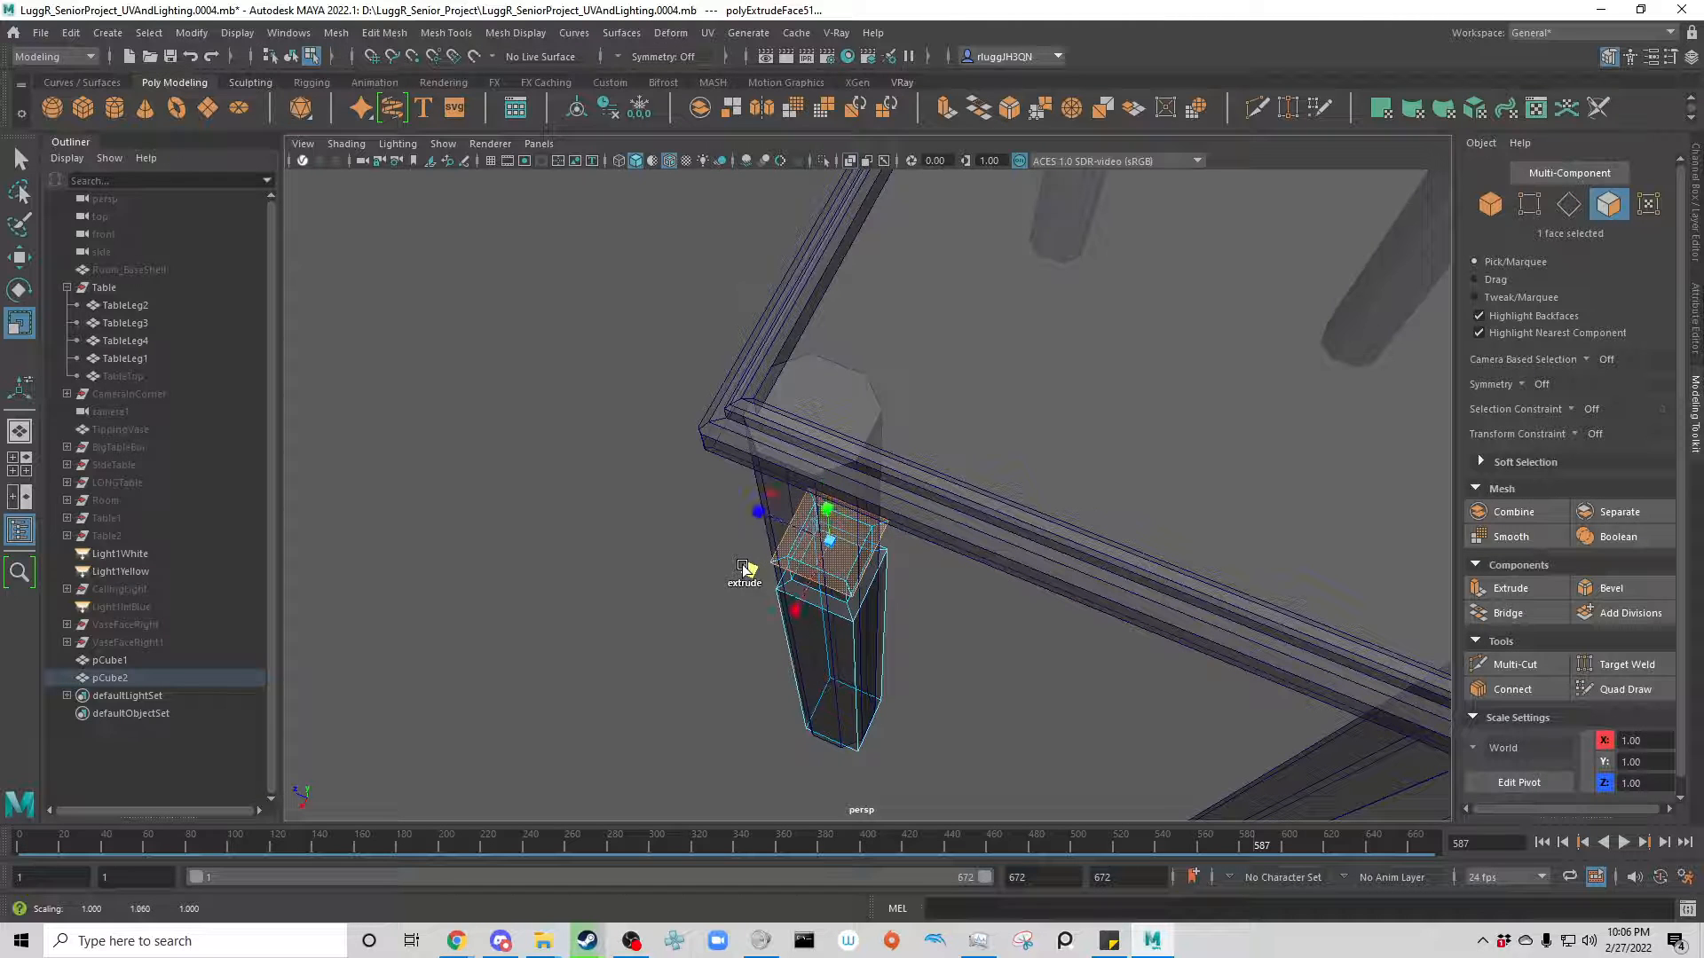
left_click_drag(647, 708, 586, 568, "alt")
key("w")
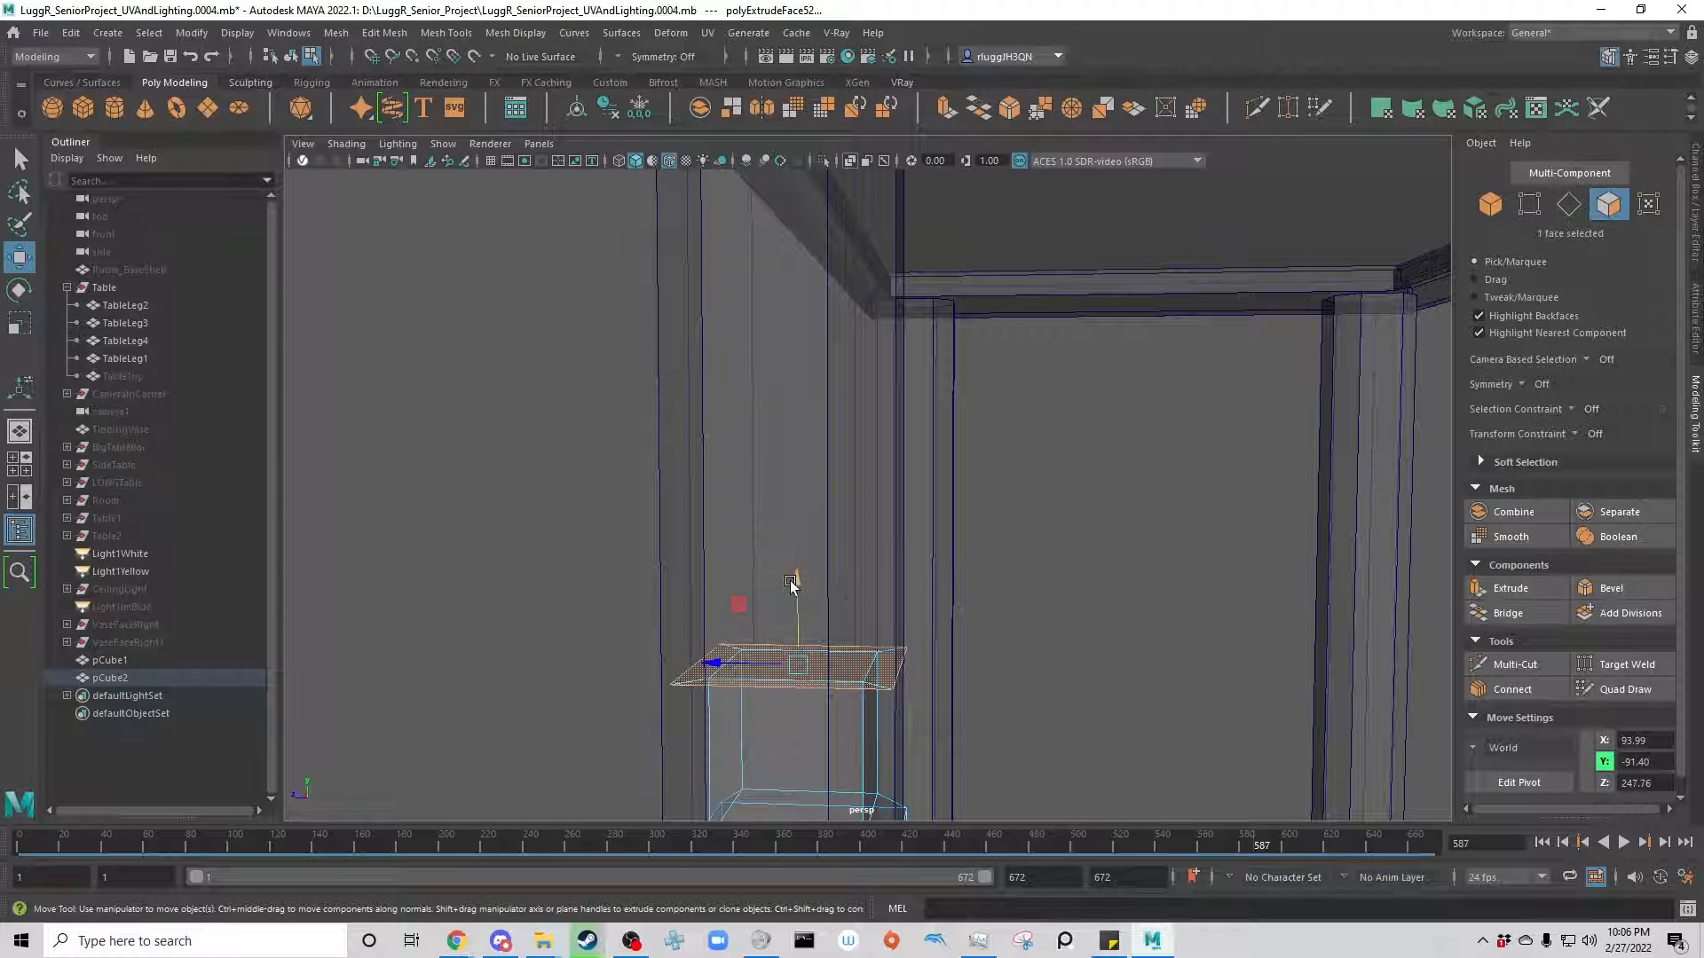
left_click_drag(791, 586, 795, 543)
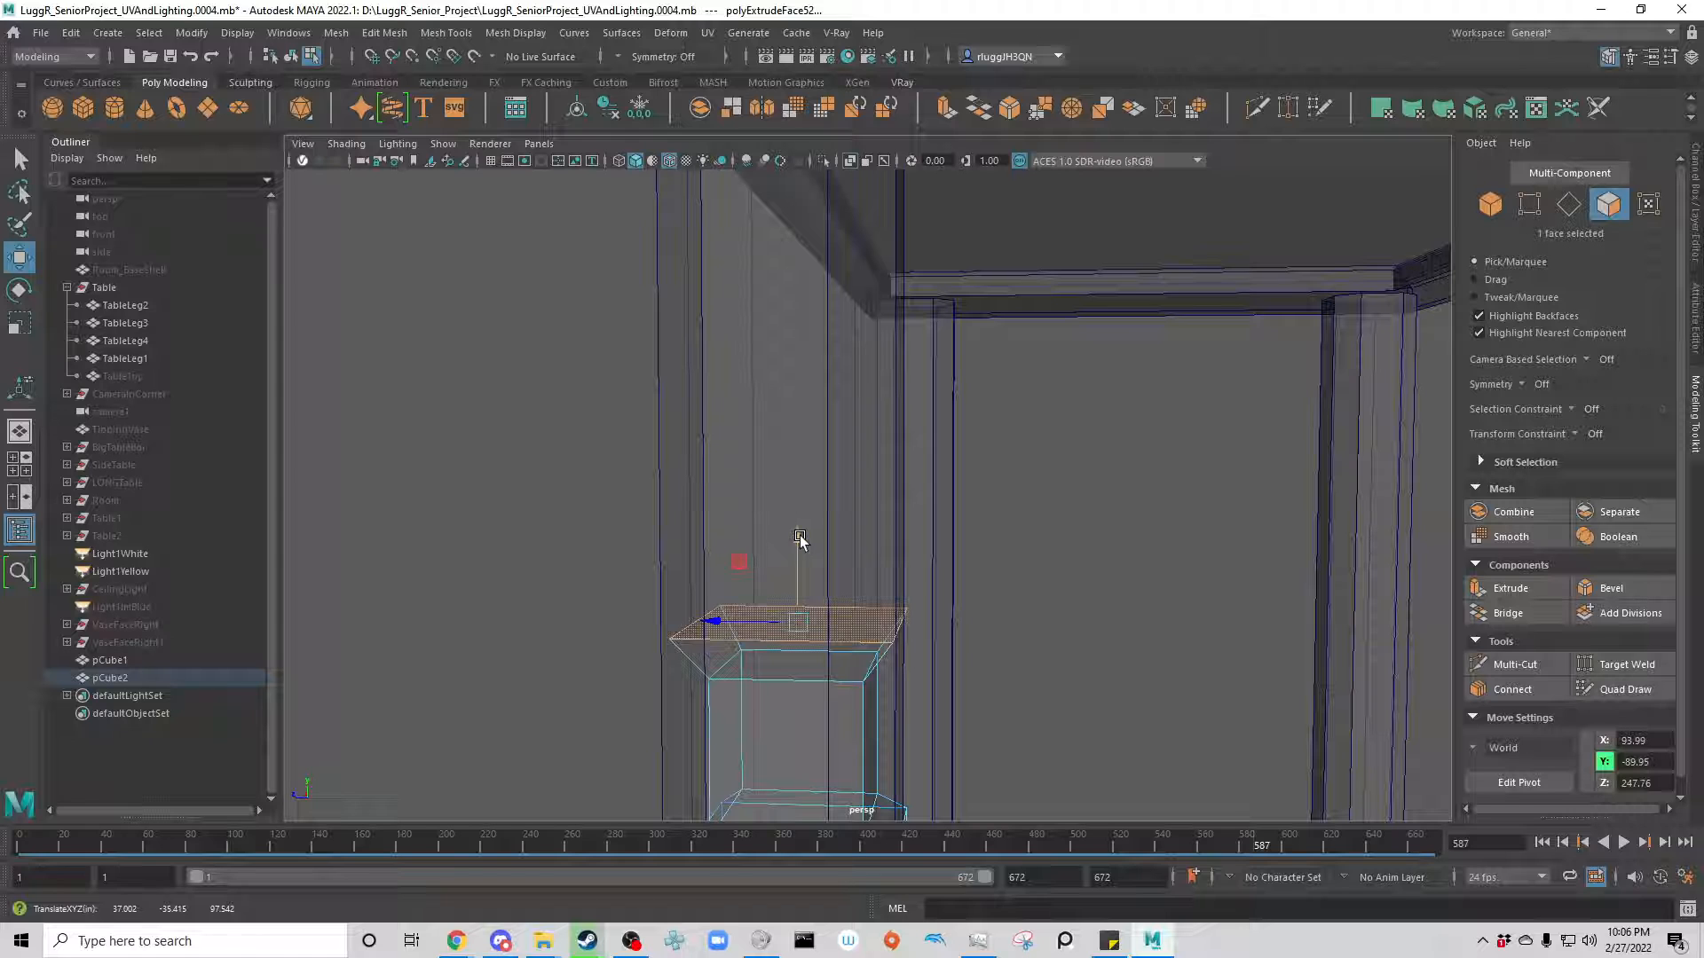
left_click_drag(800, 535, 821, 622)
left_click_drag(586, 692, 670, 639, "alt")
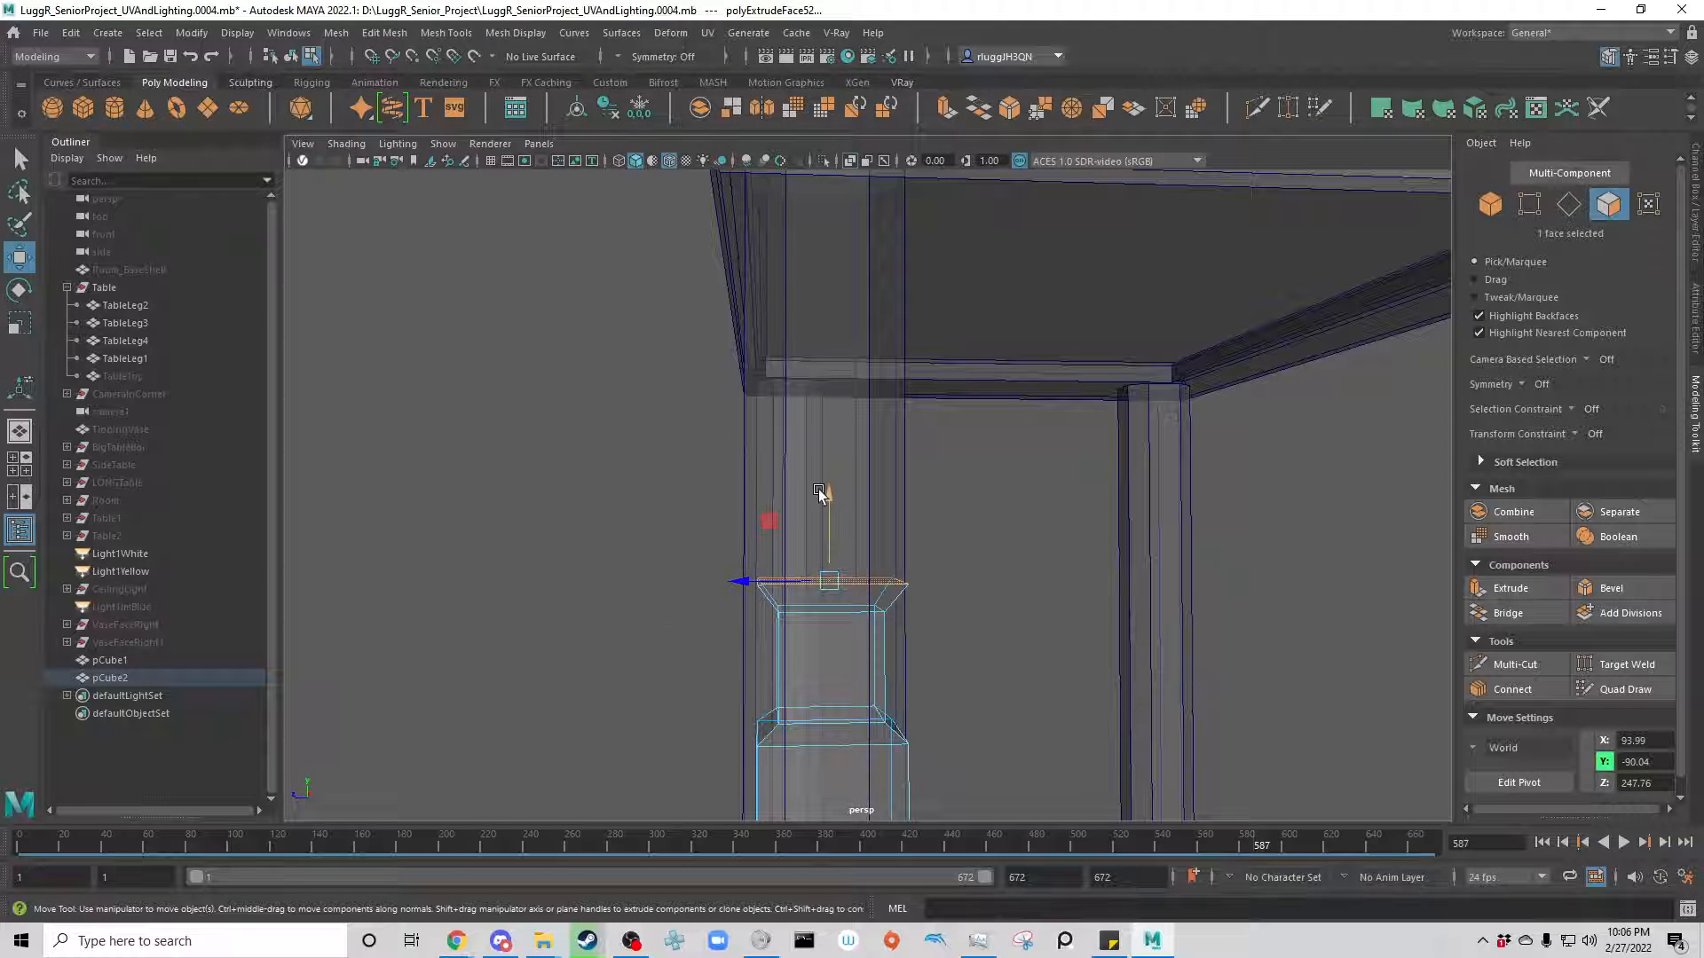
Step: Extrude the collar's top face up to Y -71.11 so the new leg reaches into the tabletop
left_click_drag(818, 488, 796, 502)
left_click_drag(954, 456, 807, 149, "alt")
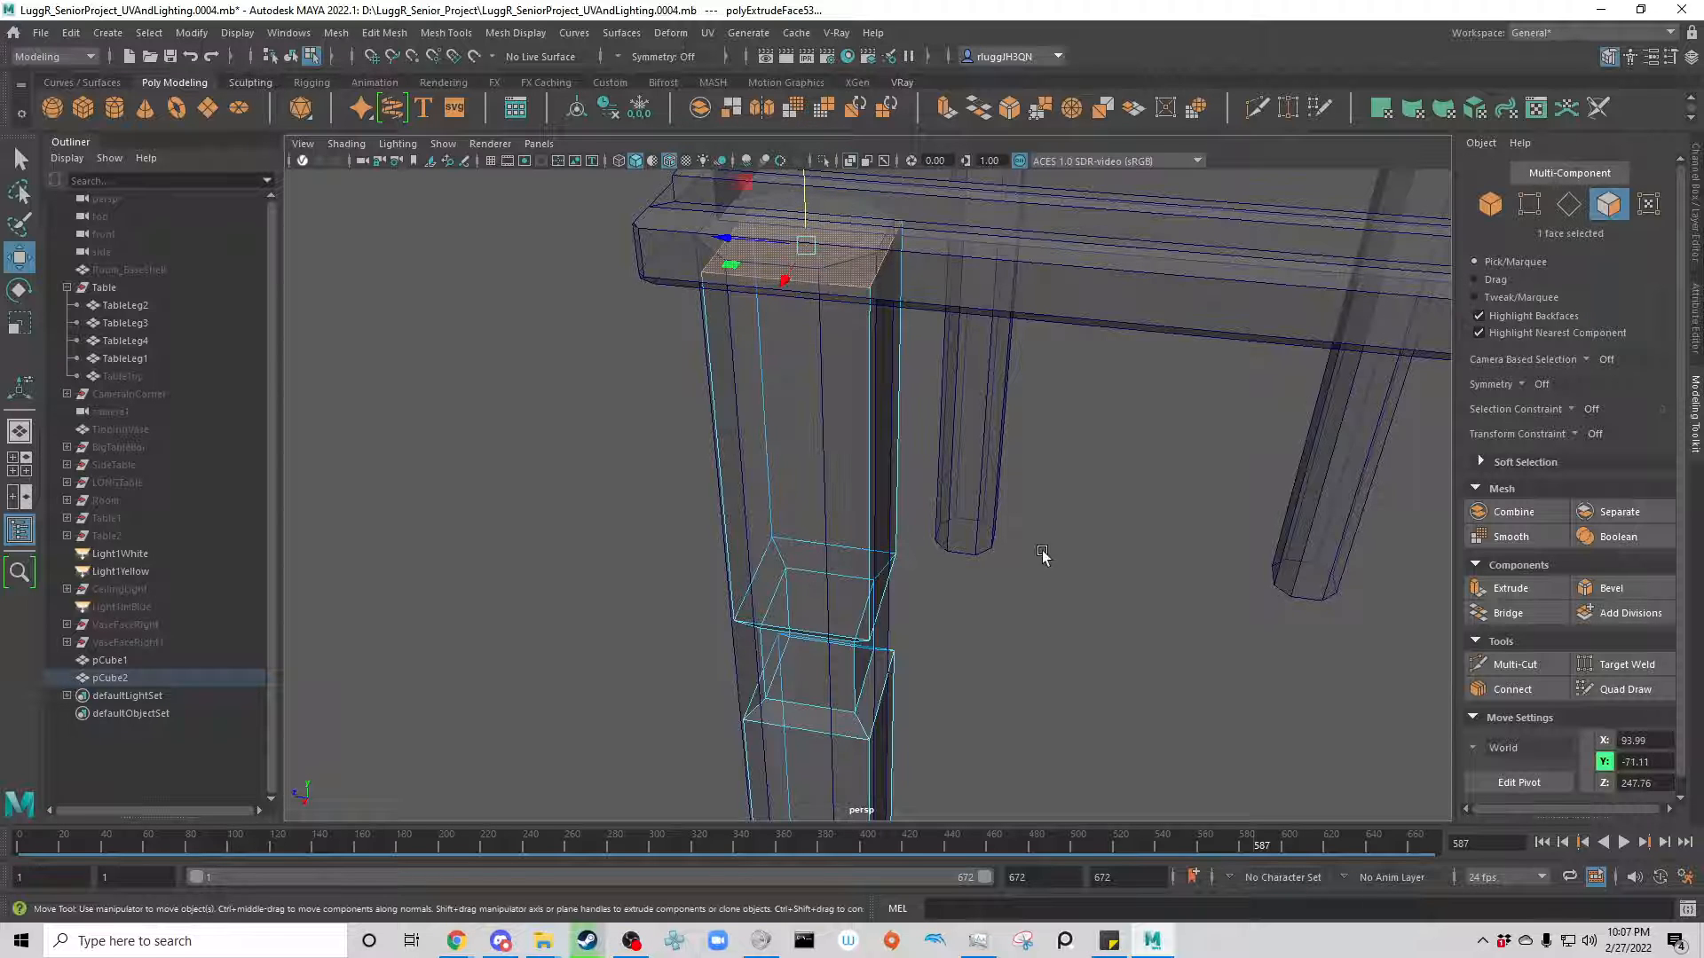
left_click_drag(971, 460, 727, 654, "alt")
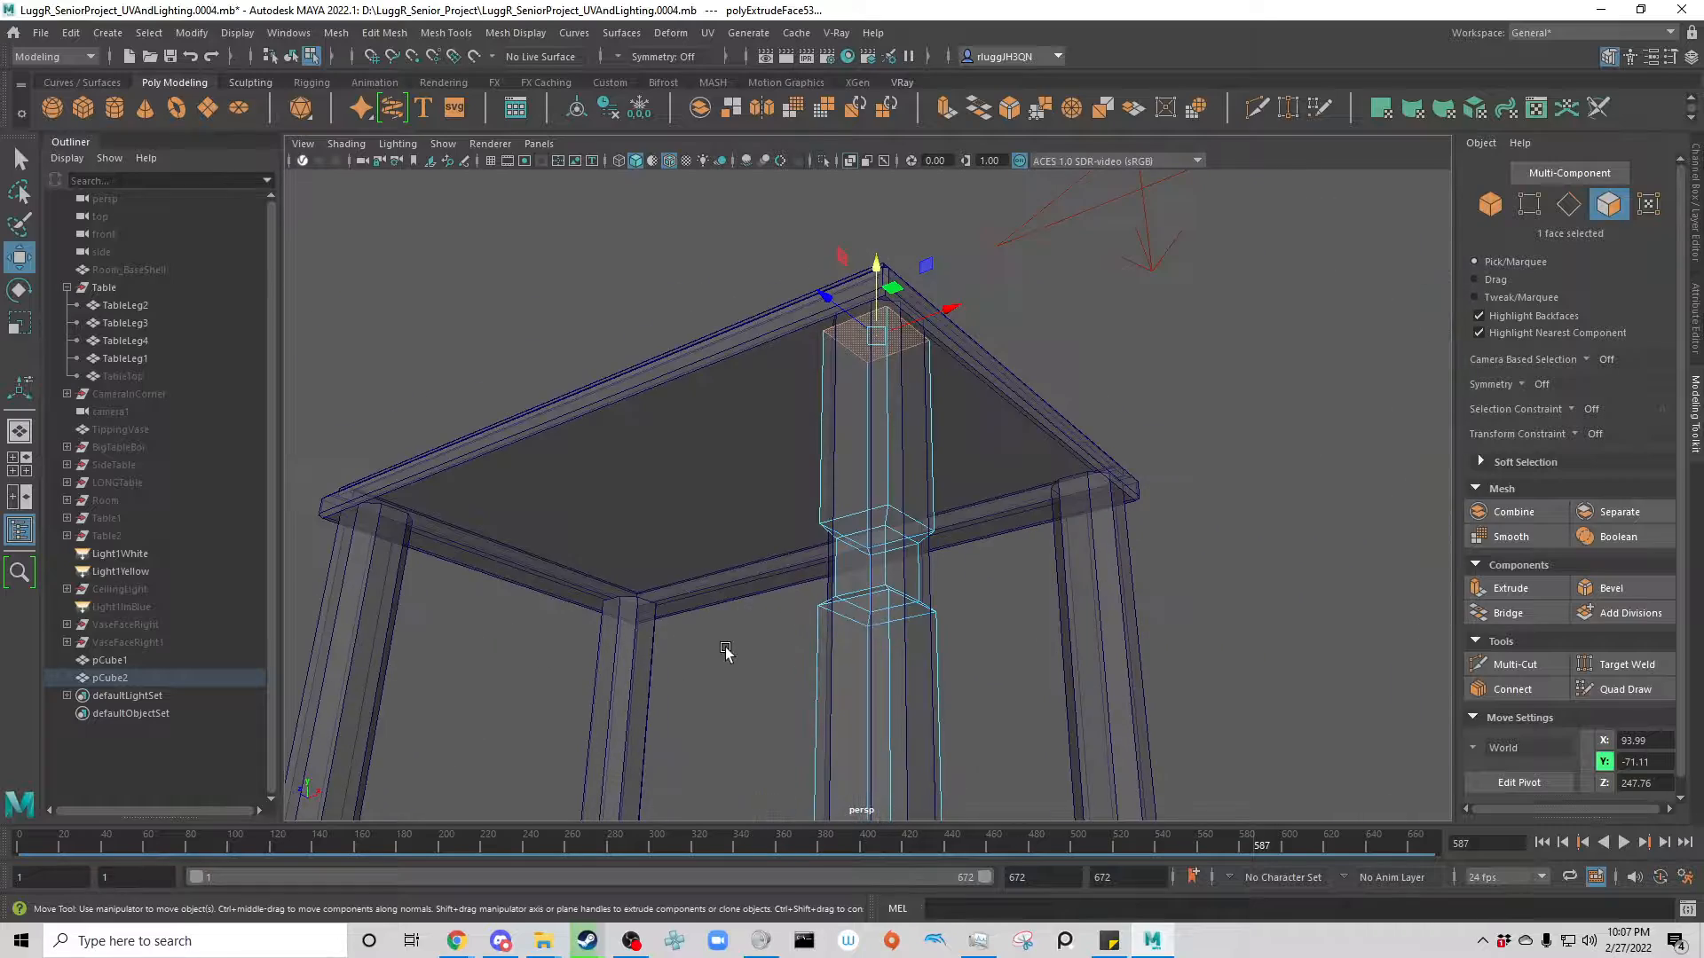
Step: Try to bevel one vertical edge of the leg's narrowed neck with a fraction of 0.2
left_click(727, 654)
left_click_drag(1001, 645, 886, 548, "alt")
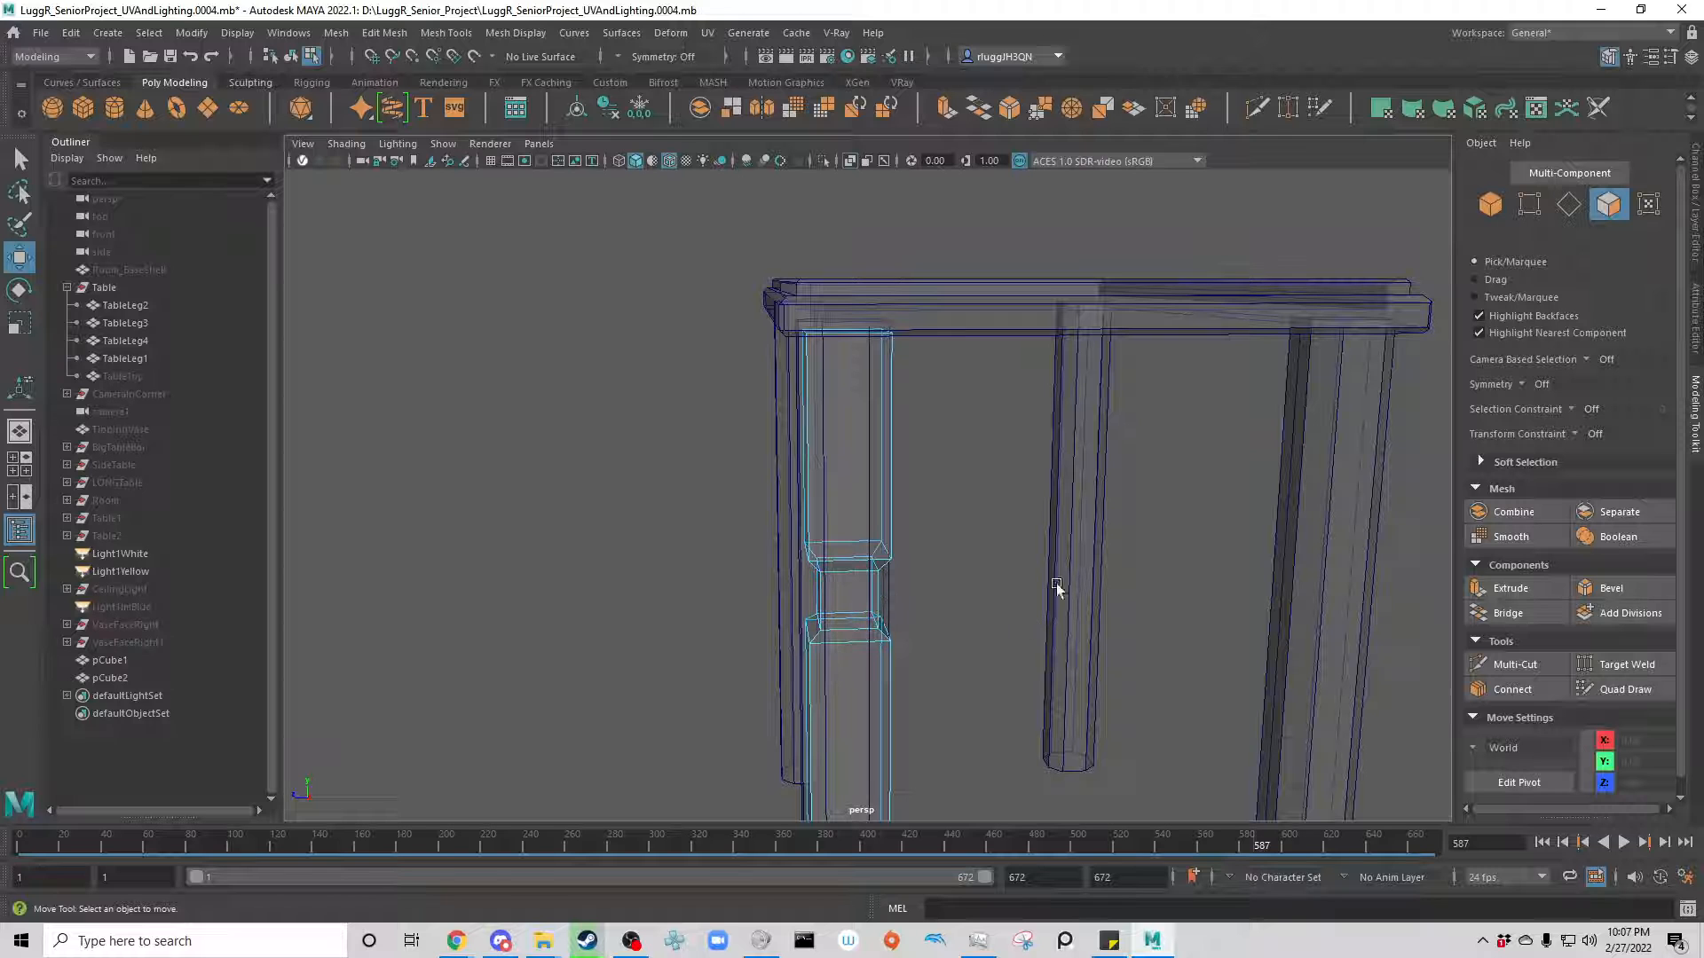
left_click(1568, 204)
left_click_drag(1025, 750, 899, 701, "alt")
left_click(879, 568)
scroll(907, 661, "up", 7)
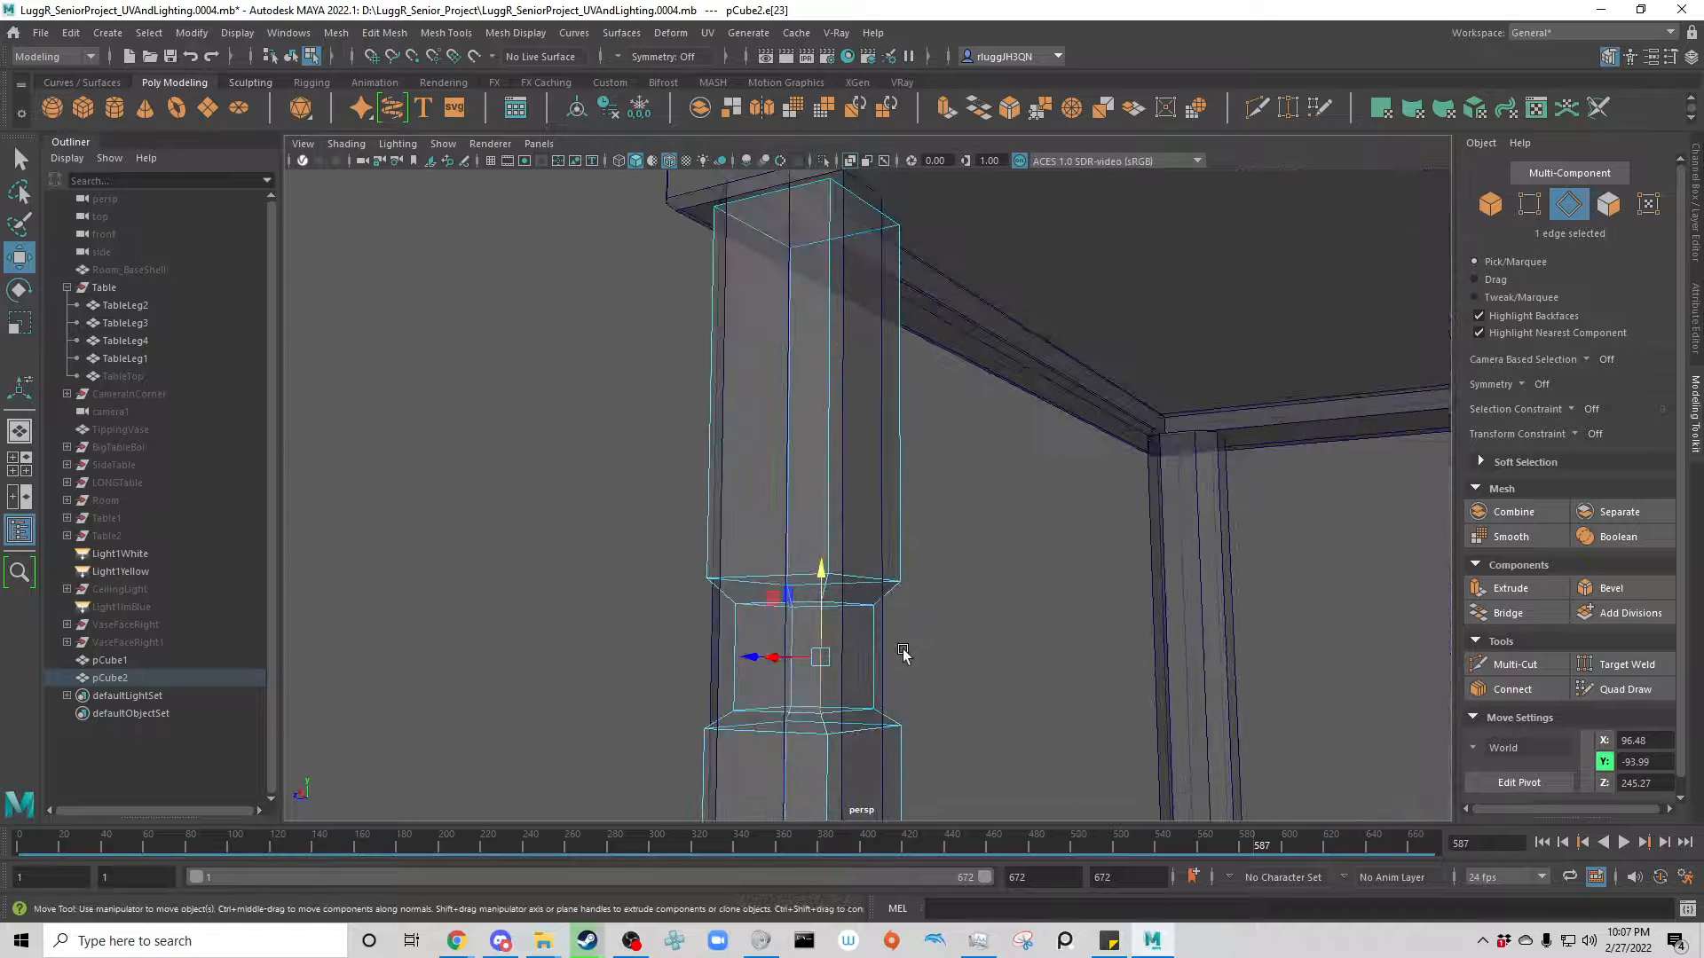
left_click(1615, 588)
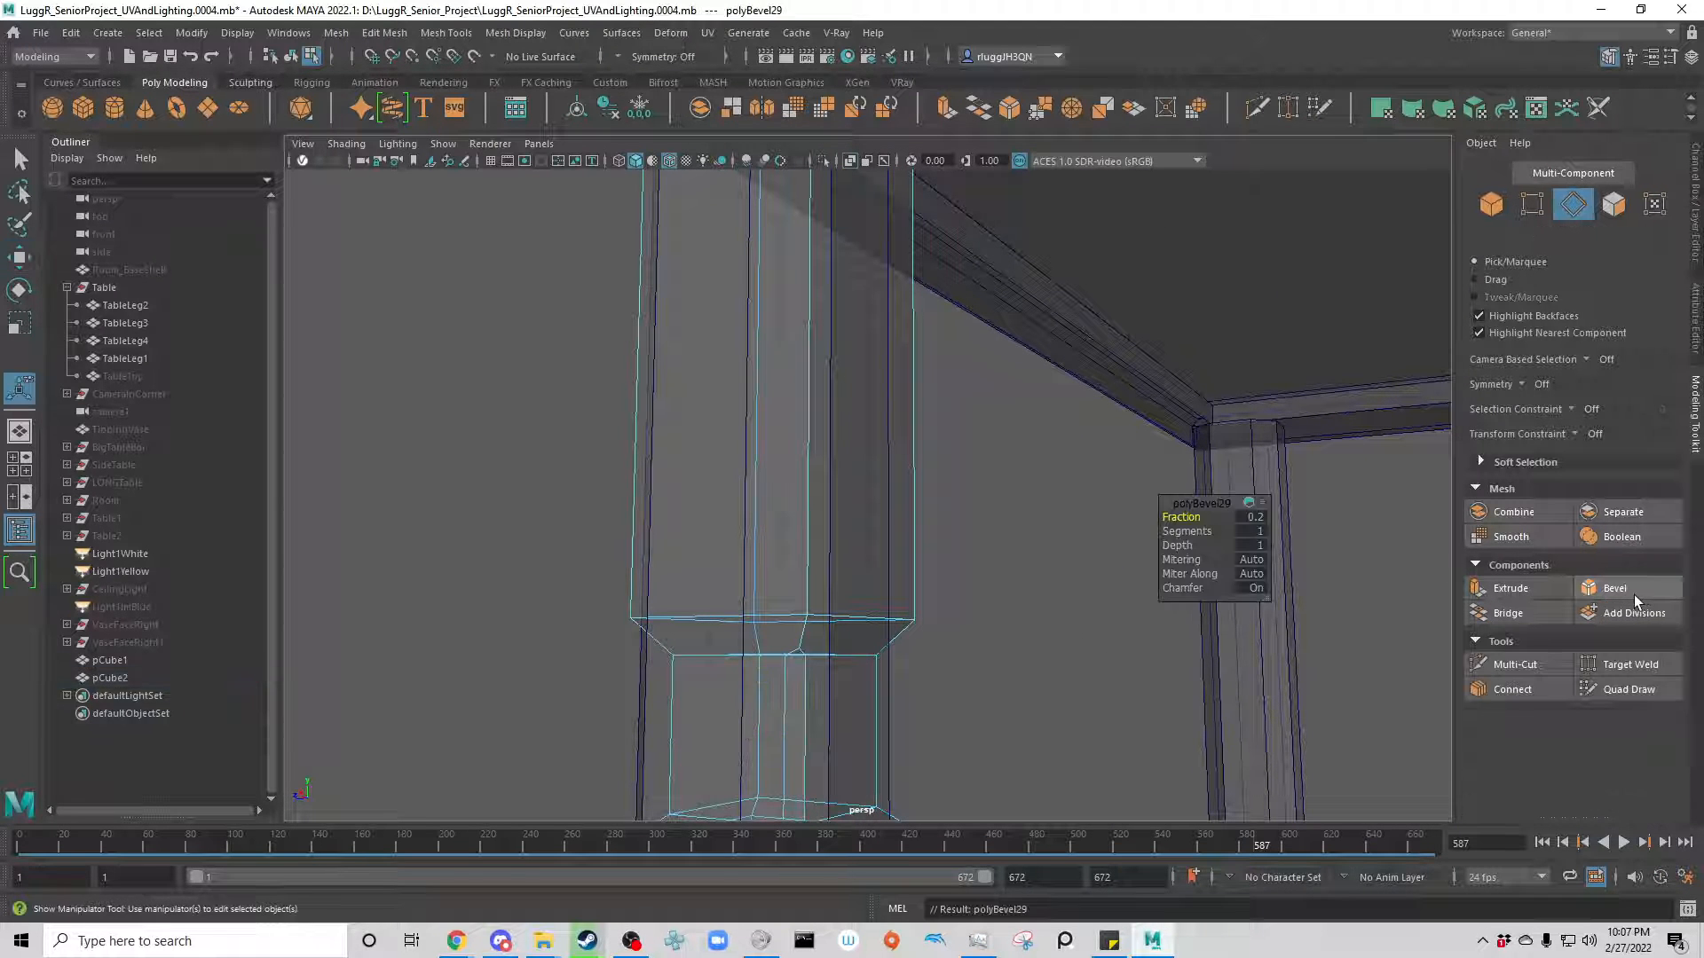
scroll(838, 690, "down", 4)
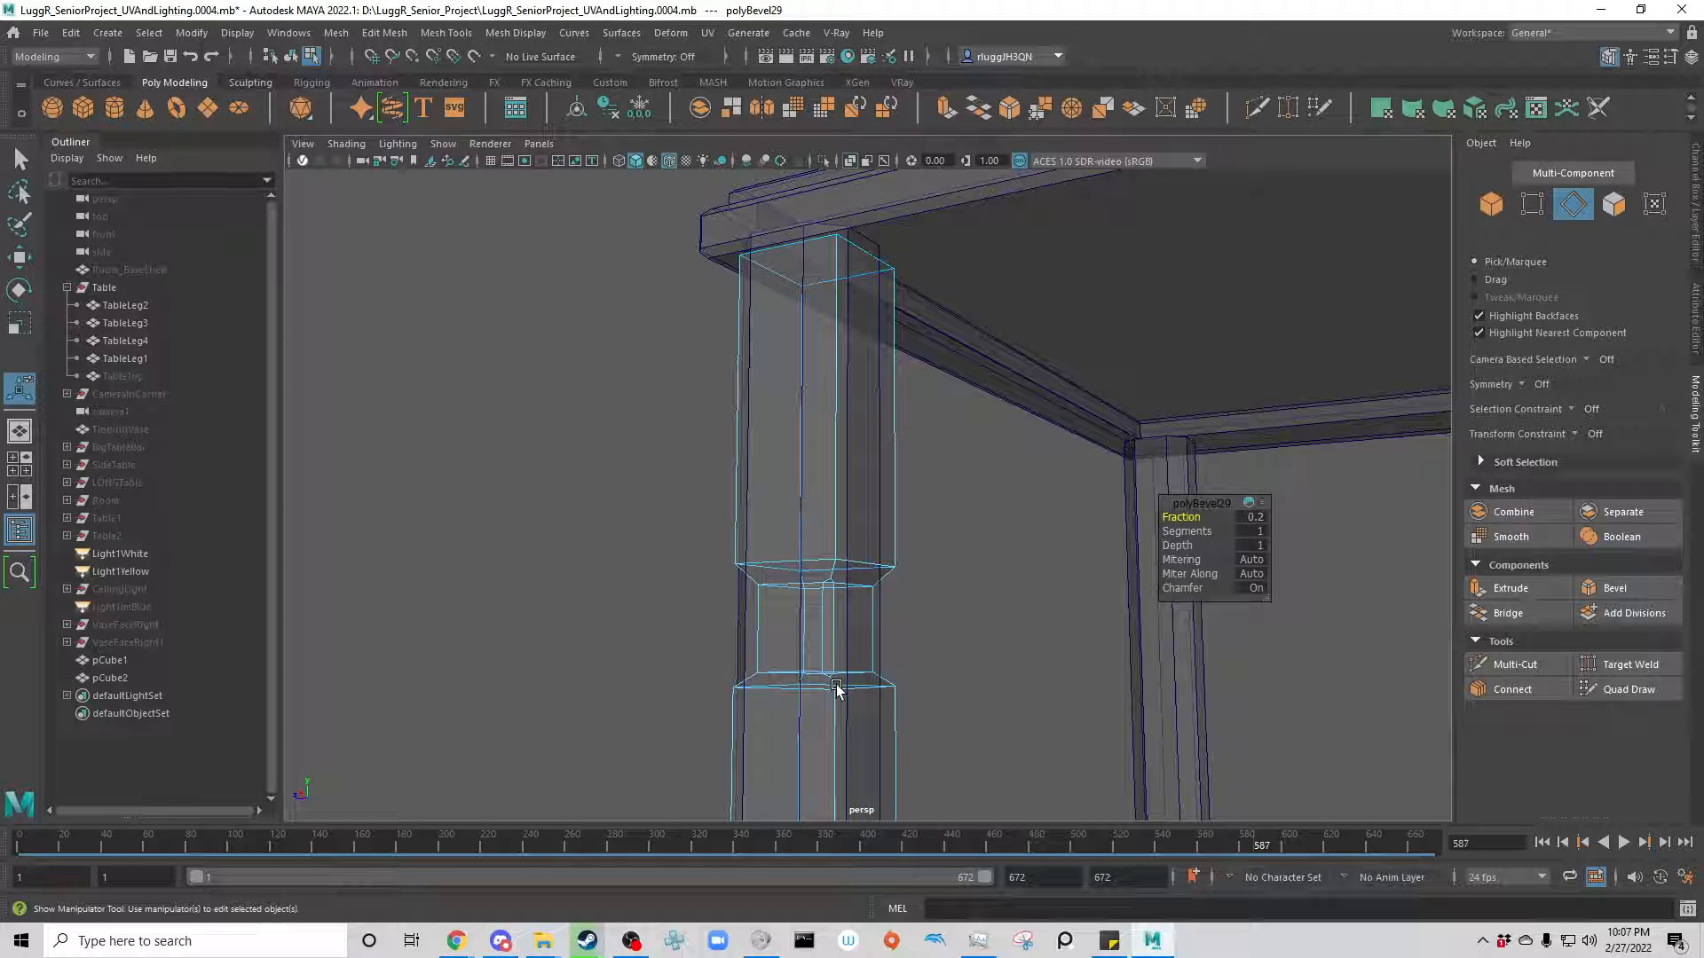
key("ctrl+z")
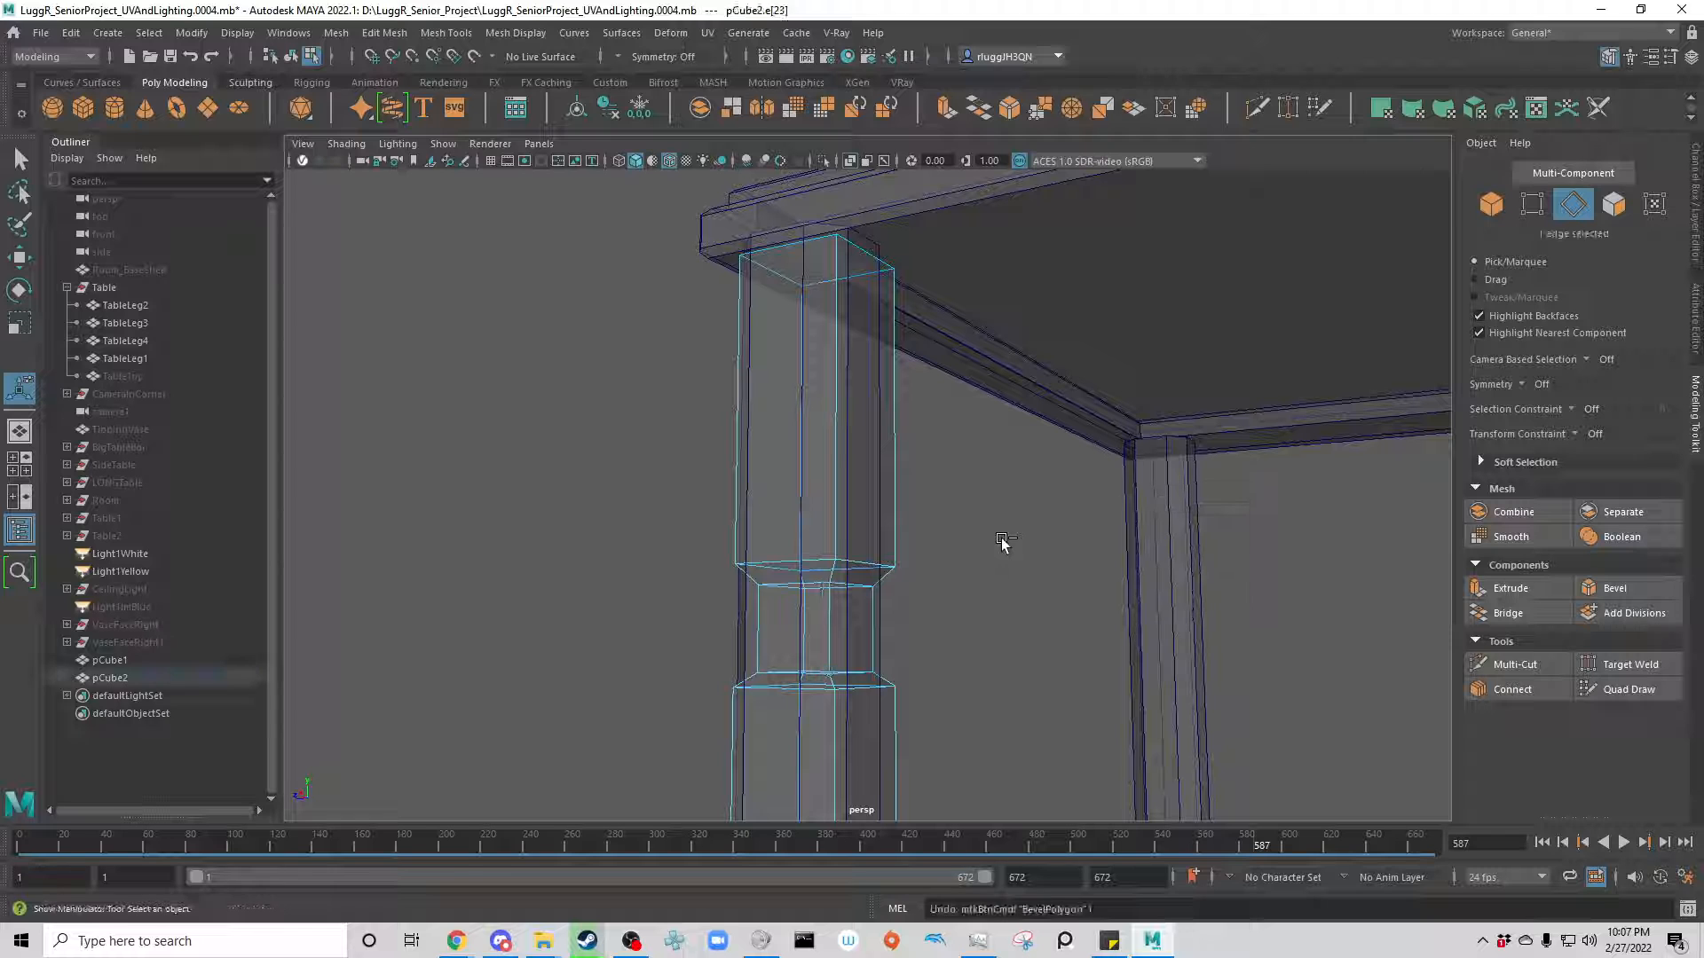
Step: Undo the leg's upper, collar and neck extrusions back to the sloped shoulder
key("ctrl+z")
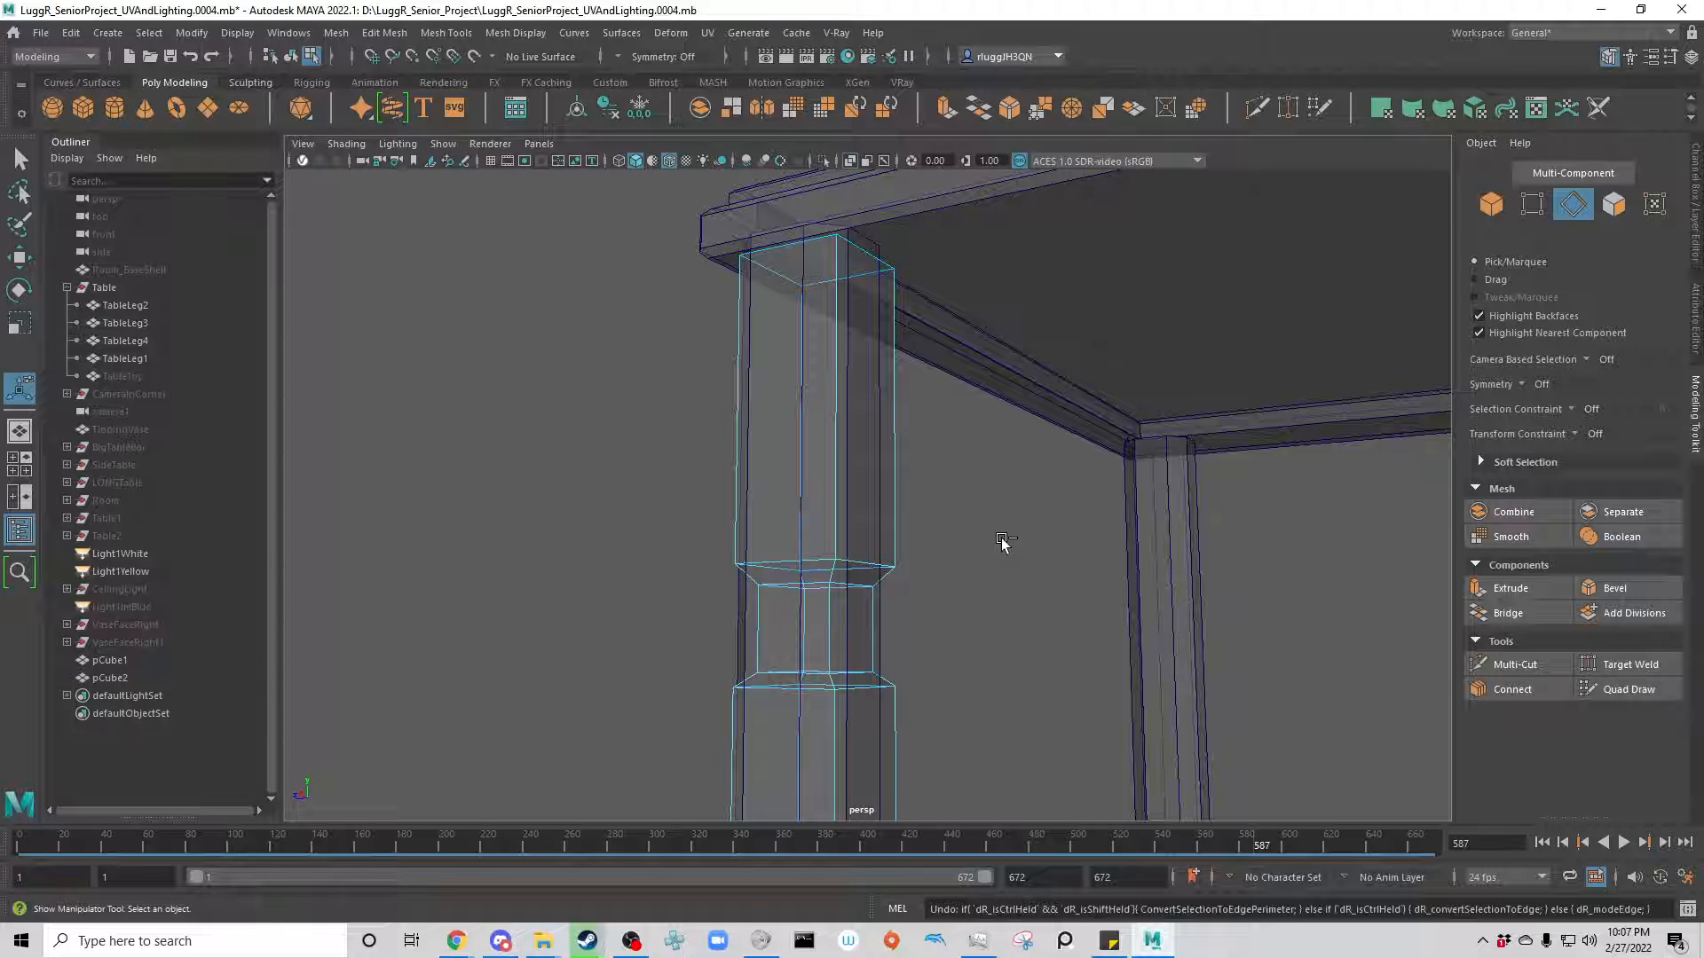
key("ctrl+z")
key("ctrl+z")
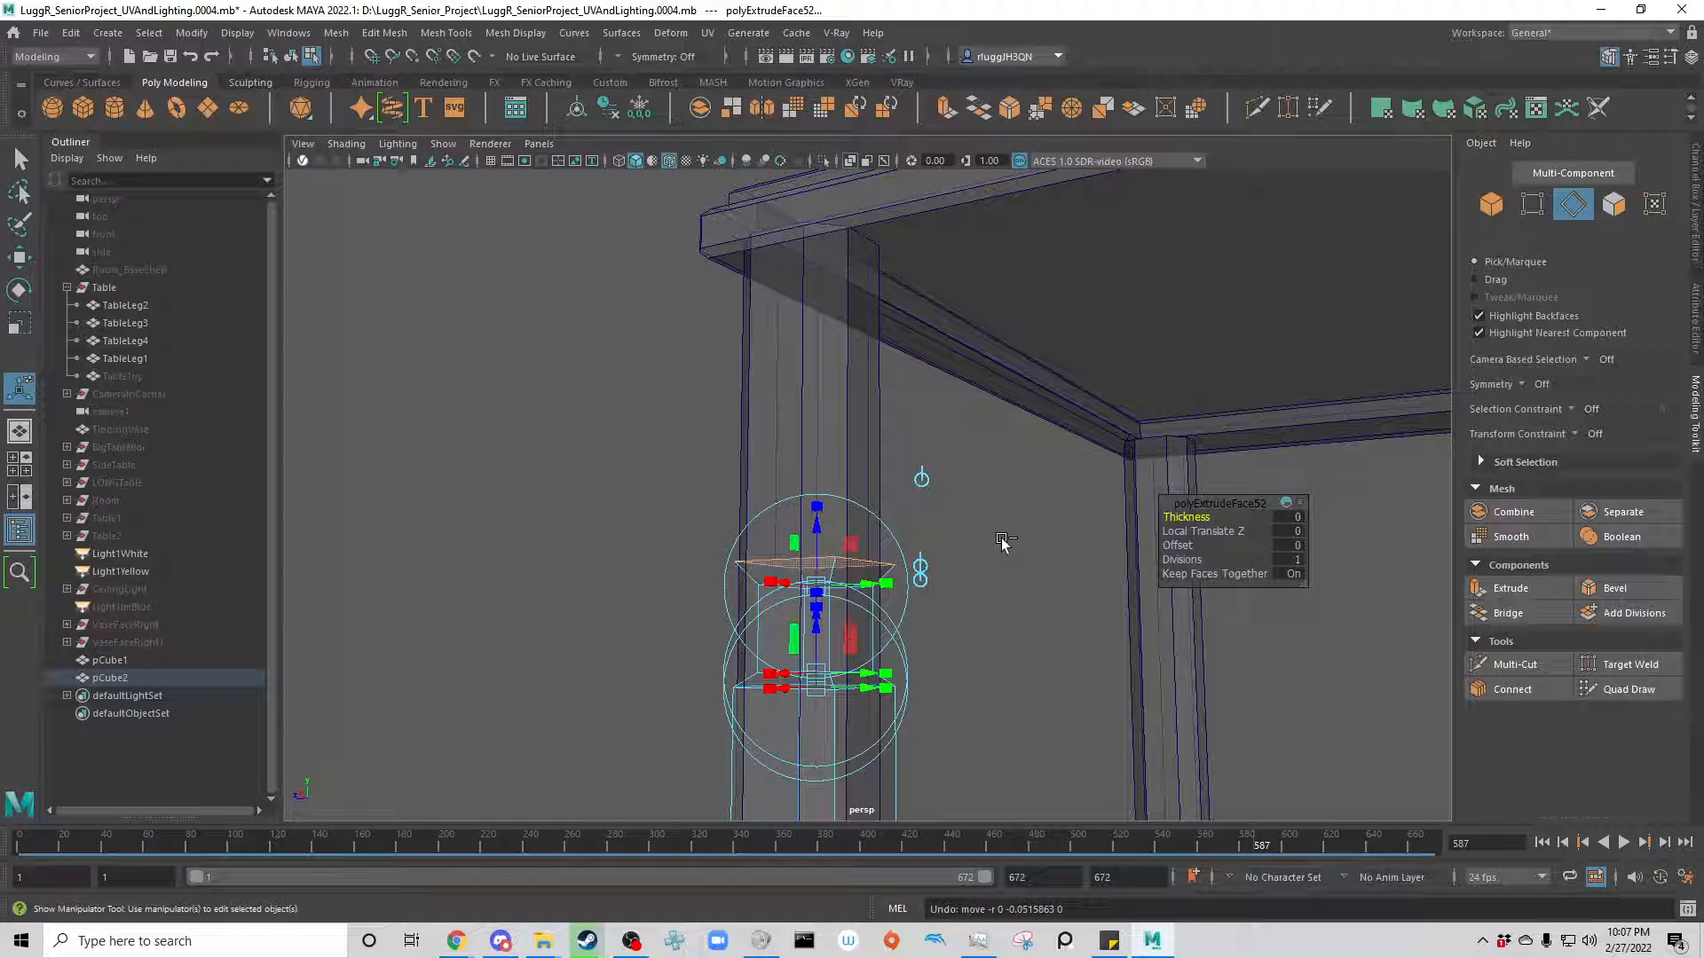
left_click(1003, 544)
key("ctrl+z")
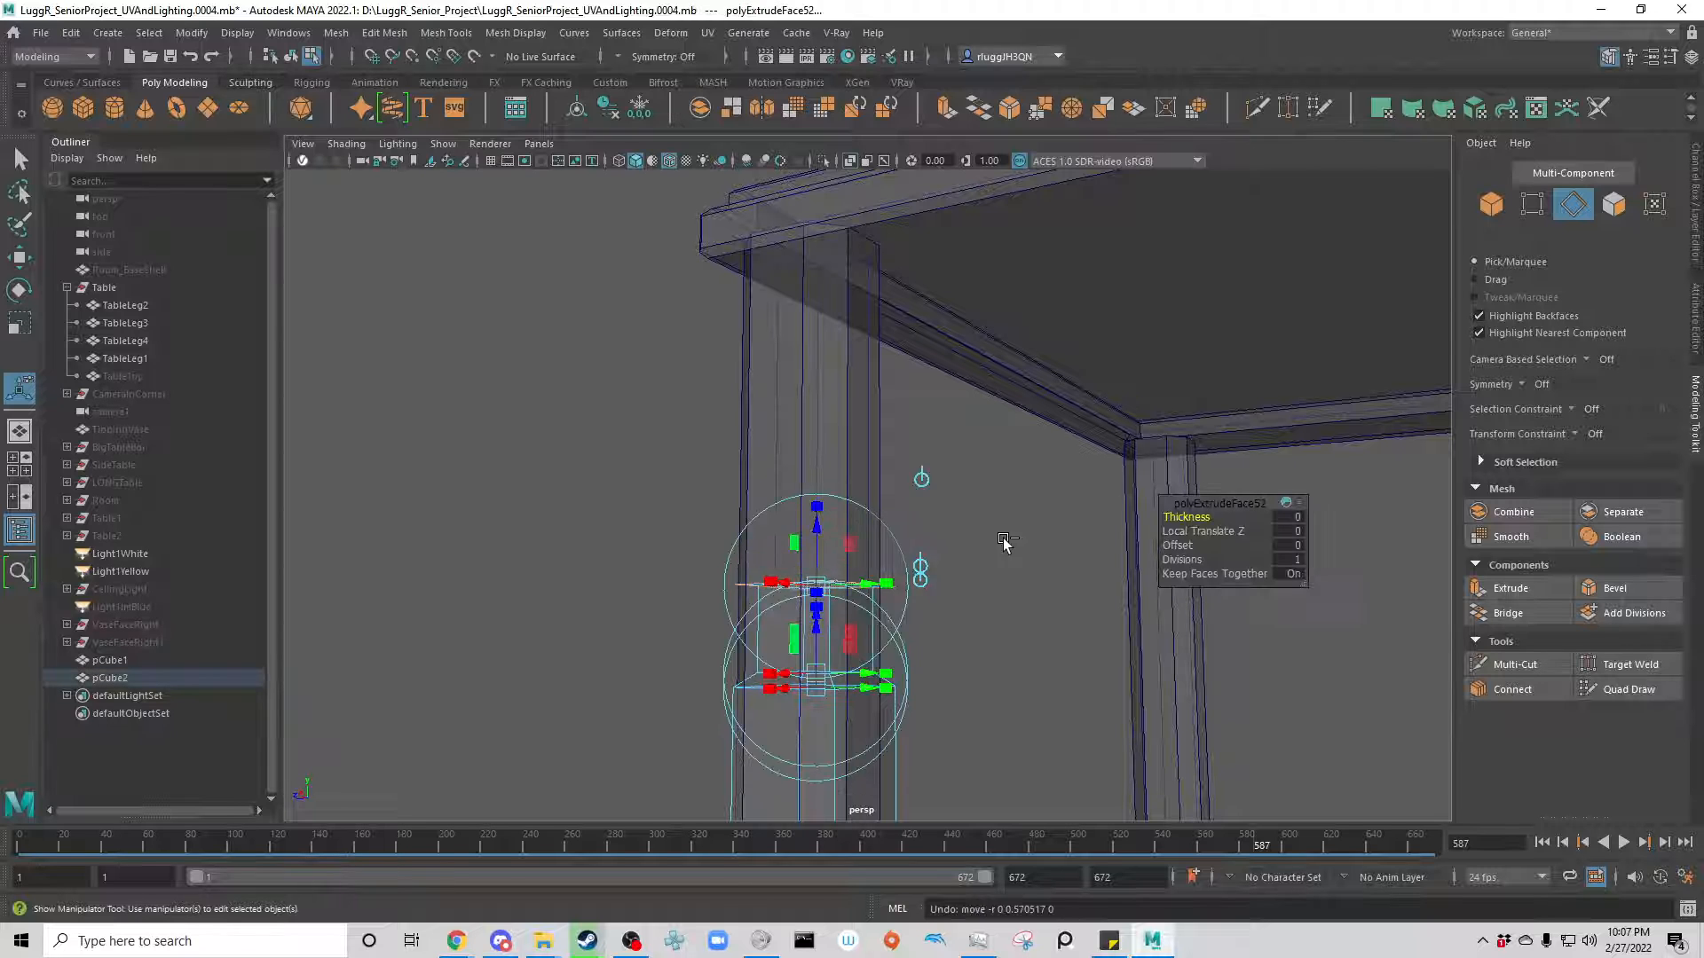
key("ctrl+z")
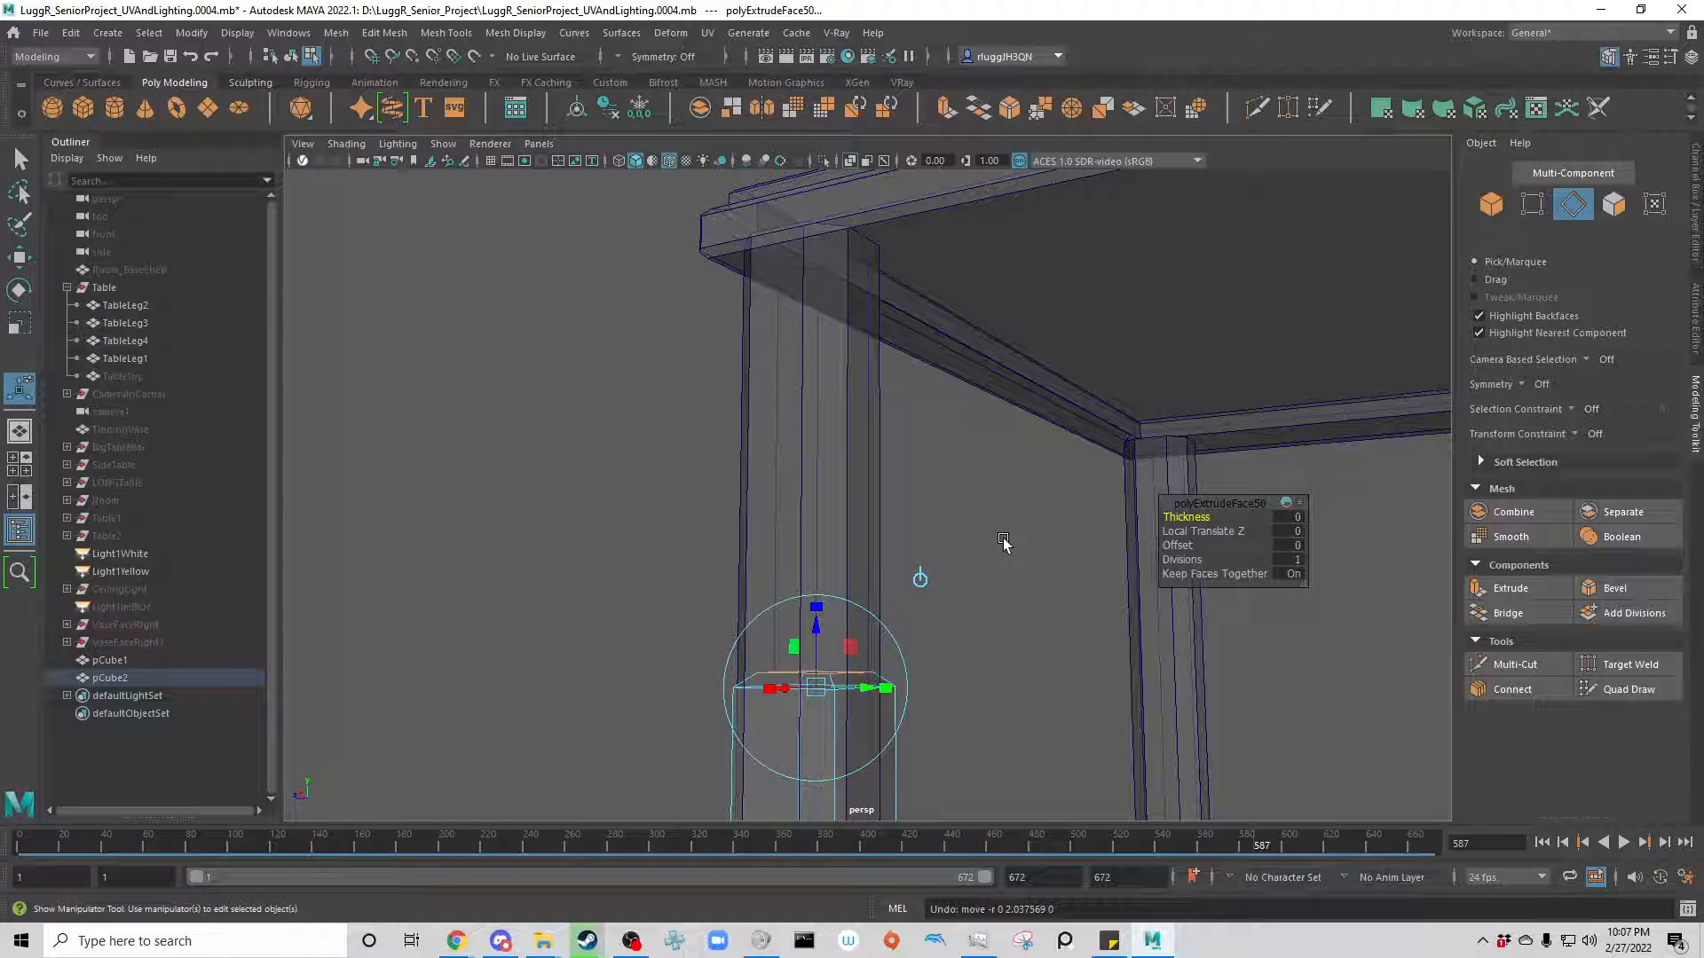
Step: Extrude the shoulder's top face up to Y -95.98 and scale it outward in X and Z to form a small flare
key("w")
left_click_drag(943, 641, 994, 672, "alt")
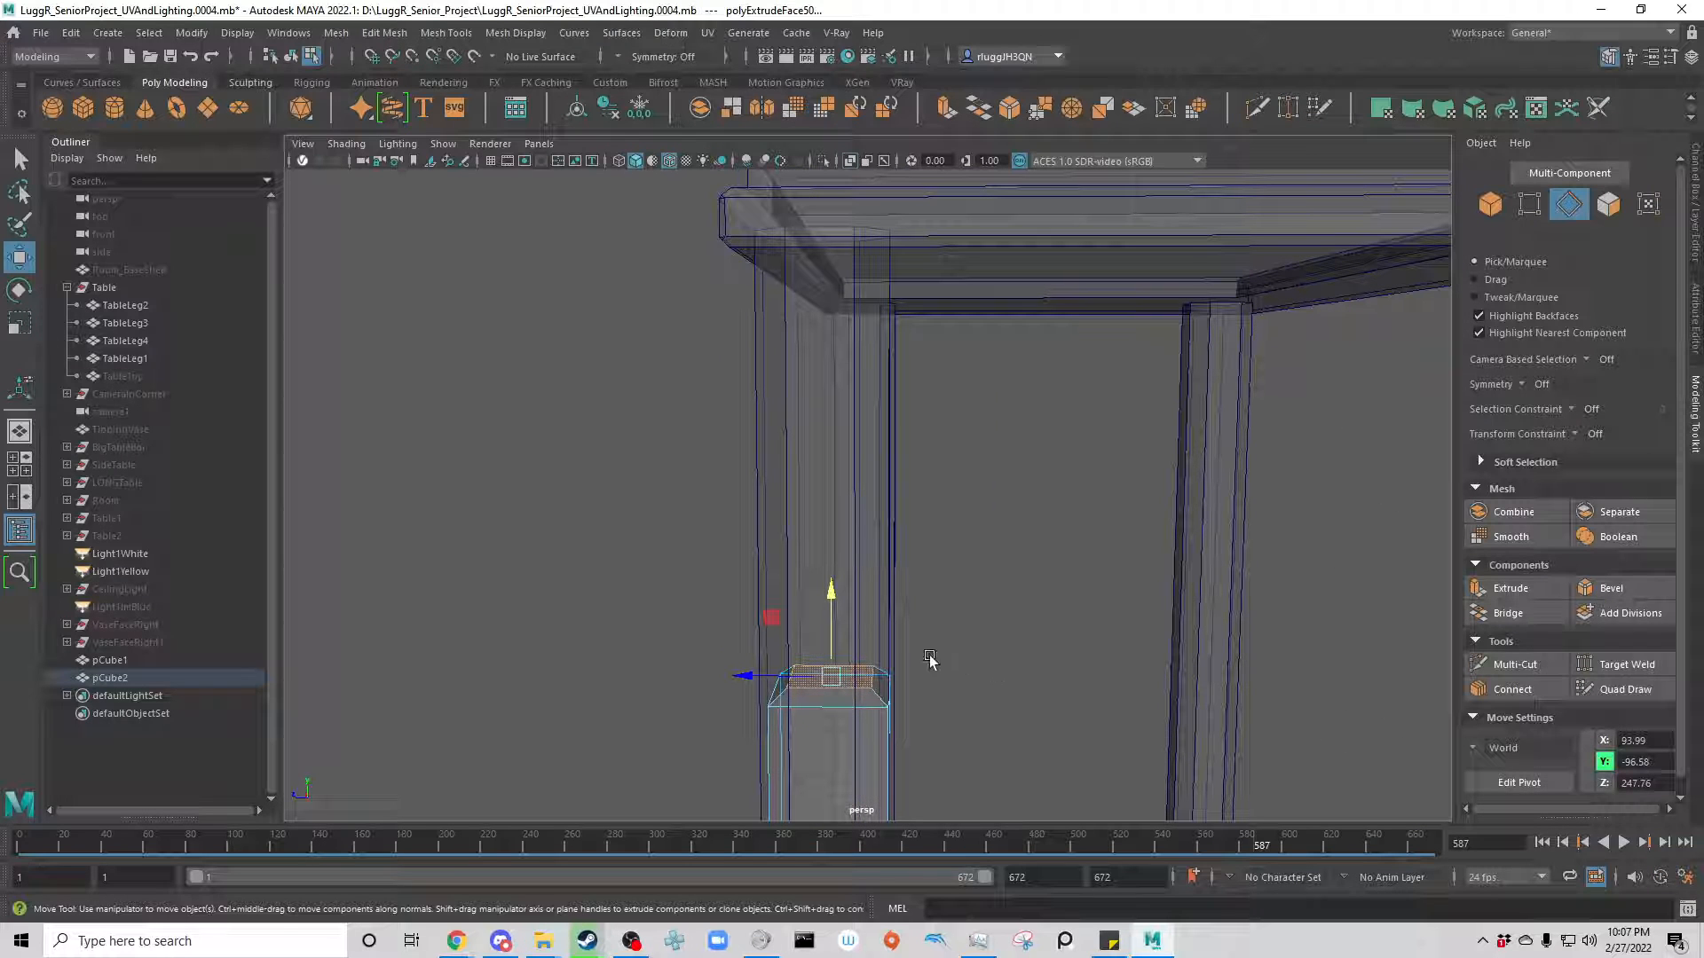
key("r")
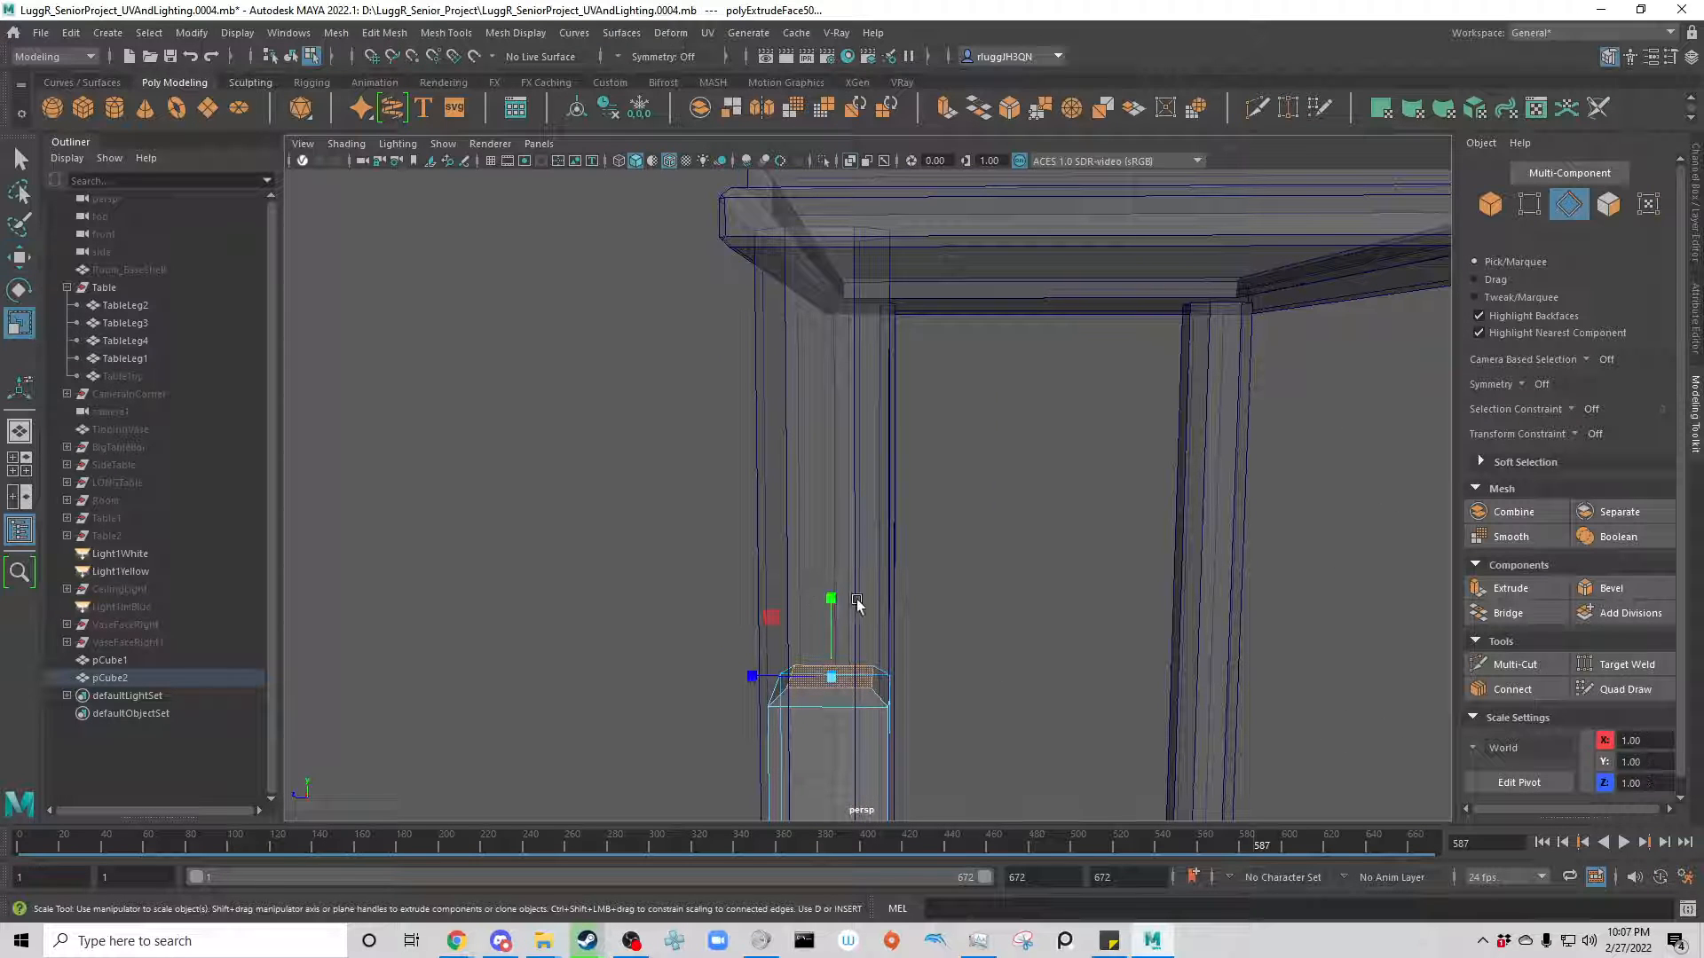
key("e")
key("r")
key("w")
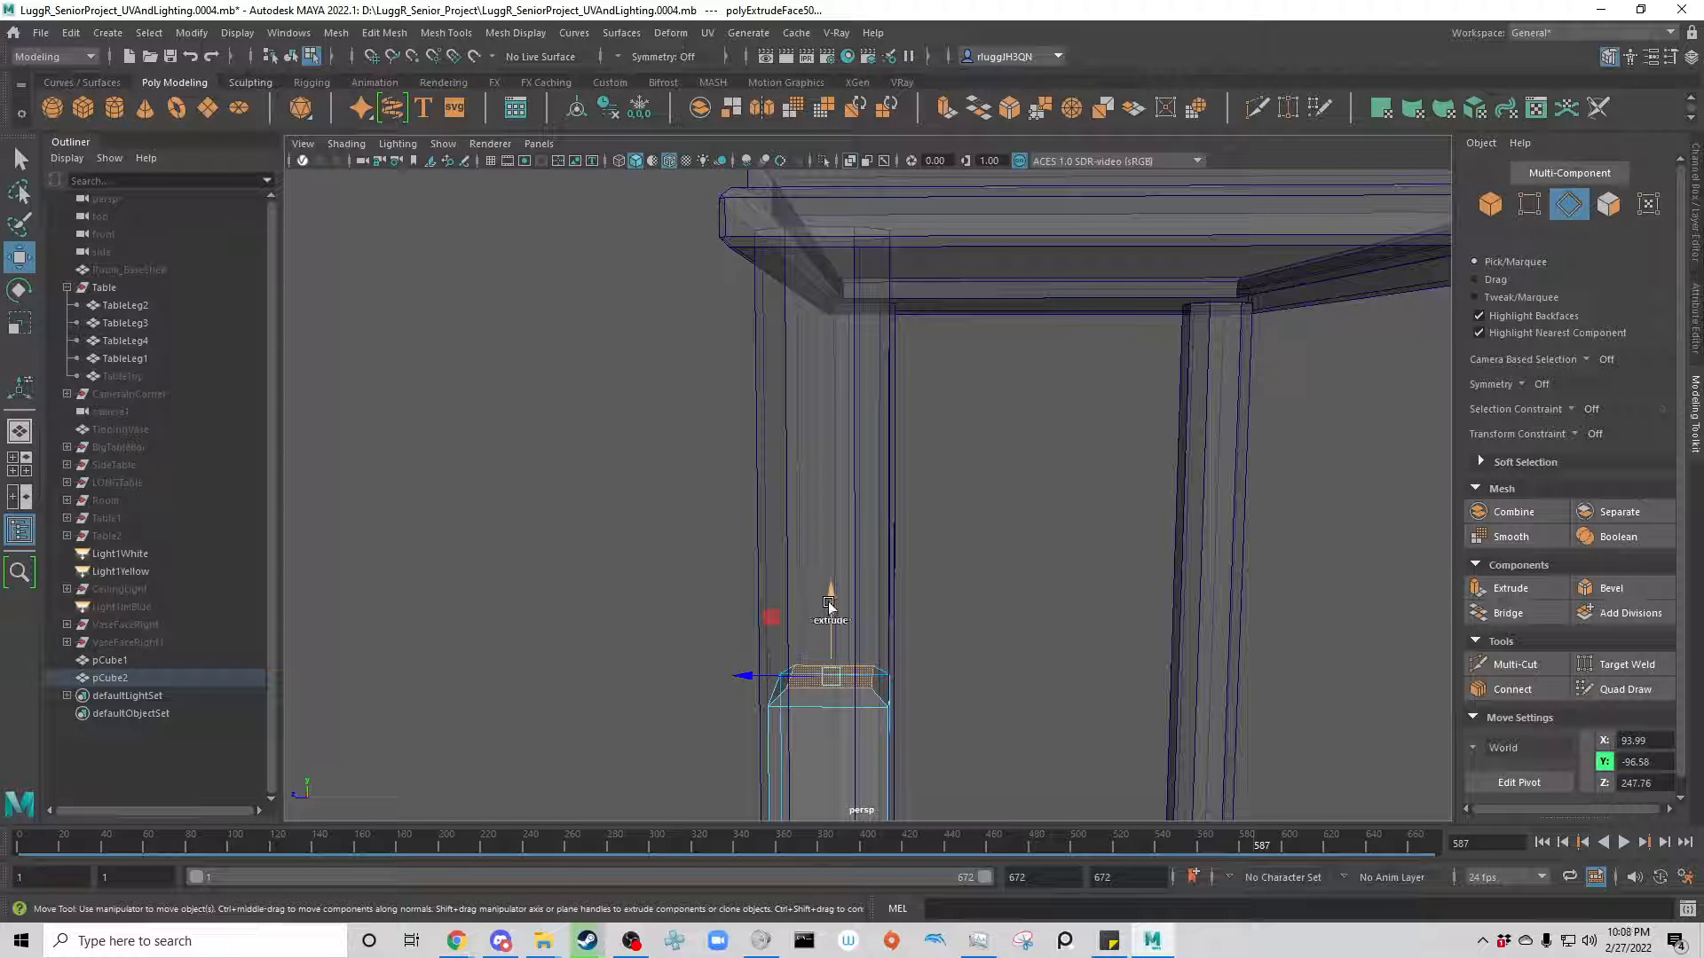
left_click_drag(828, 604, 832, 593, "shift")
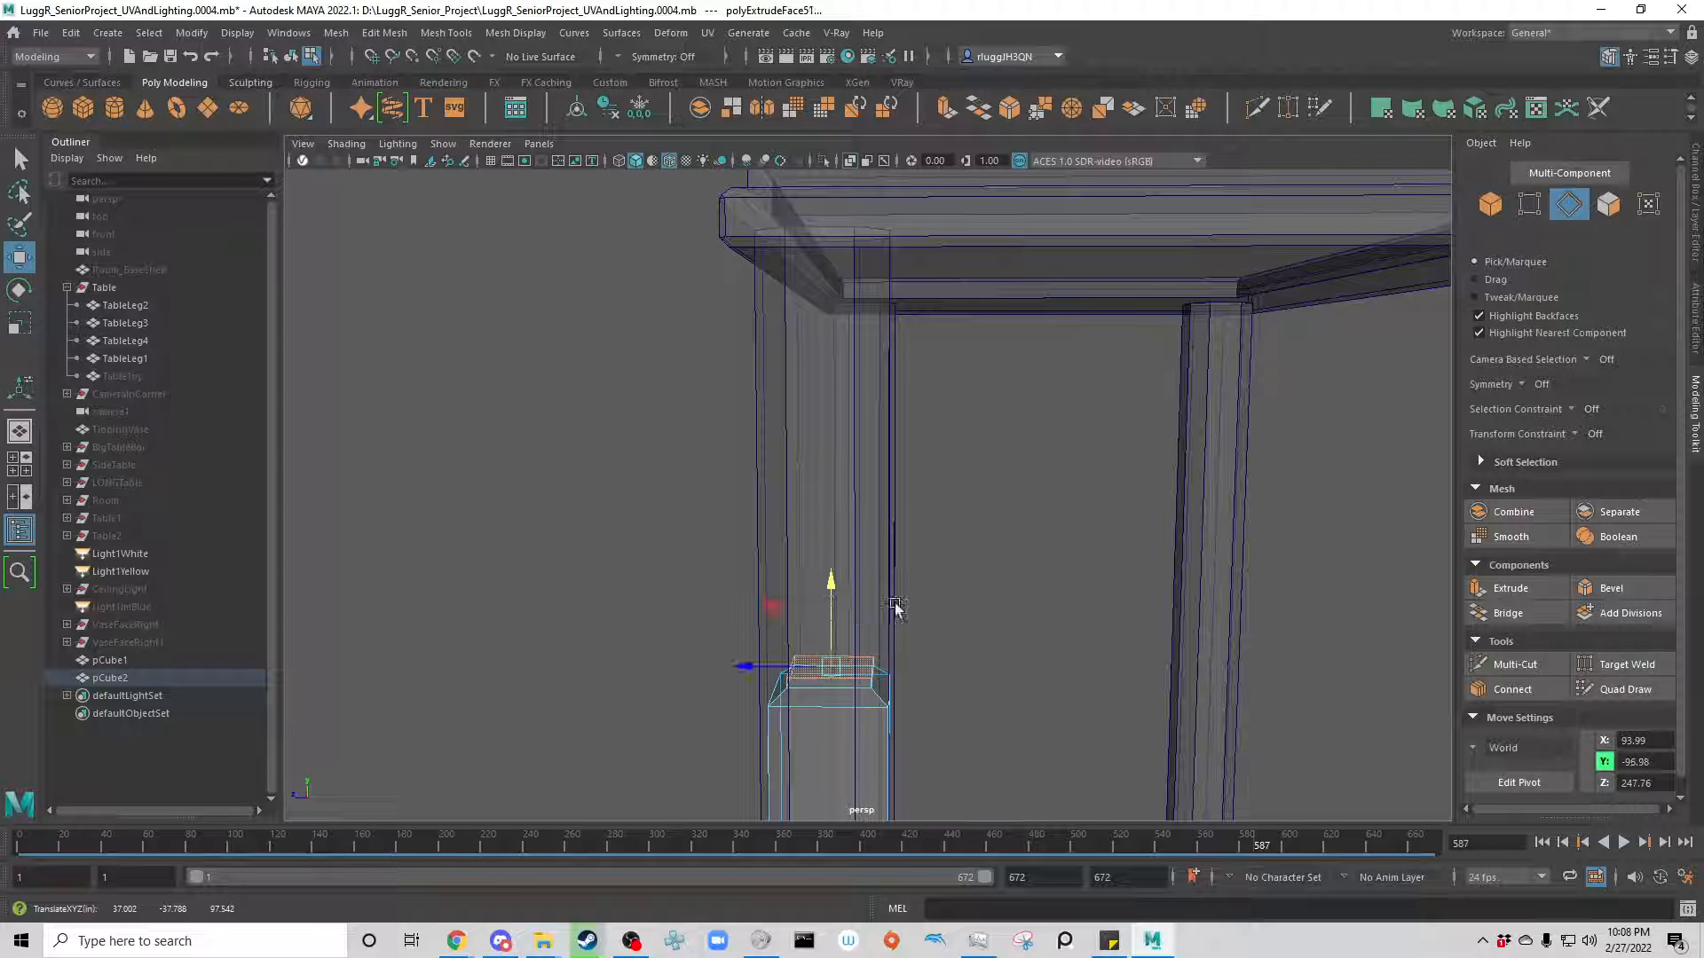
key("r")
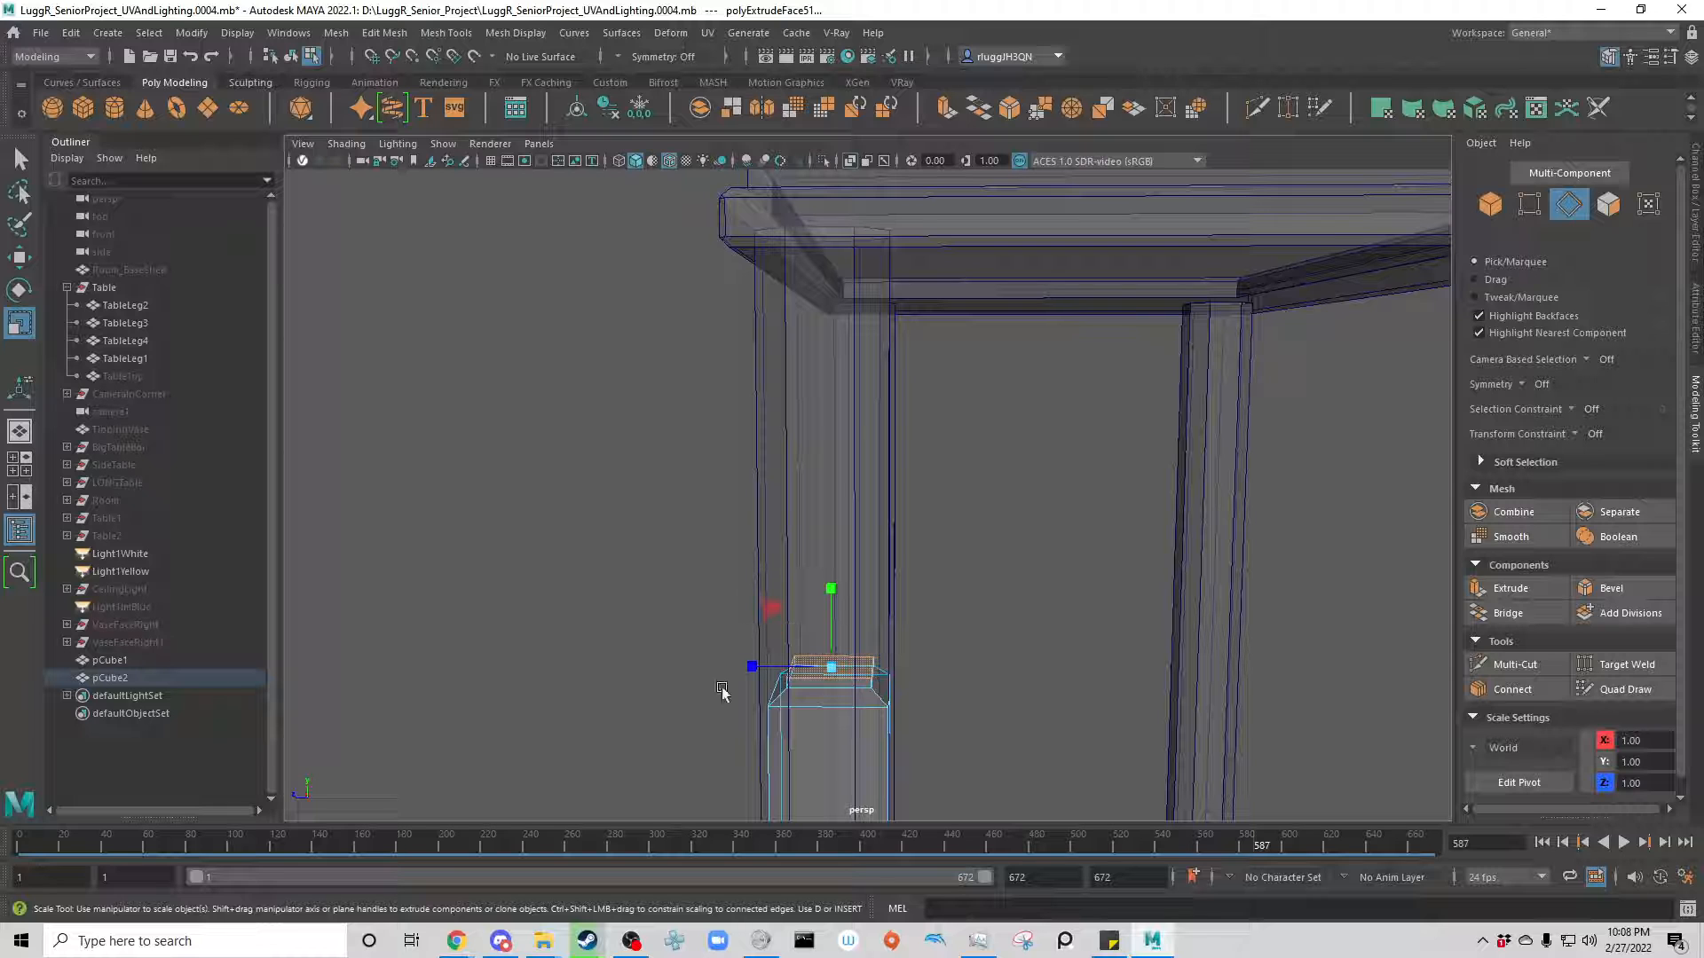
left_click_drag(701, 645, 740, 664, "alt")
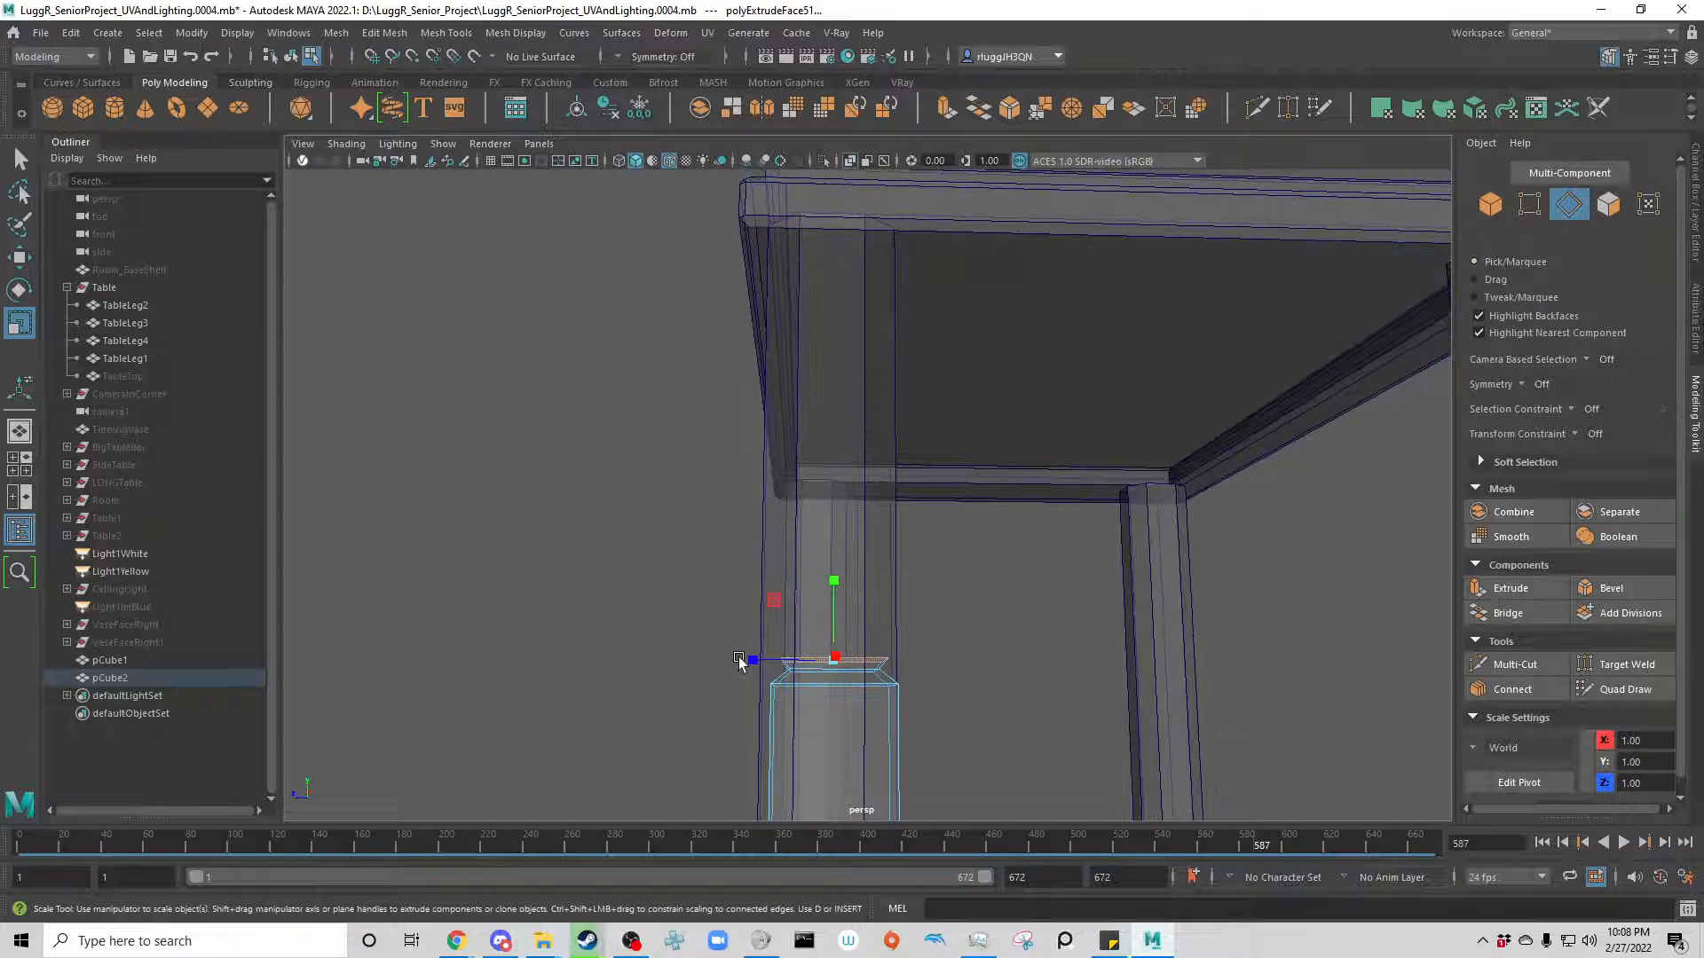
left_click_drag(798, 606, 712, 692, "alt")
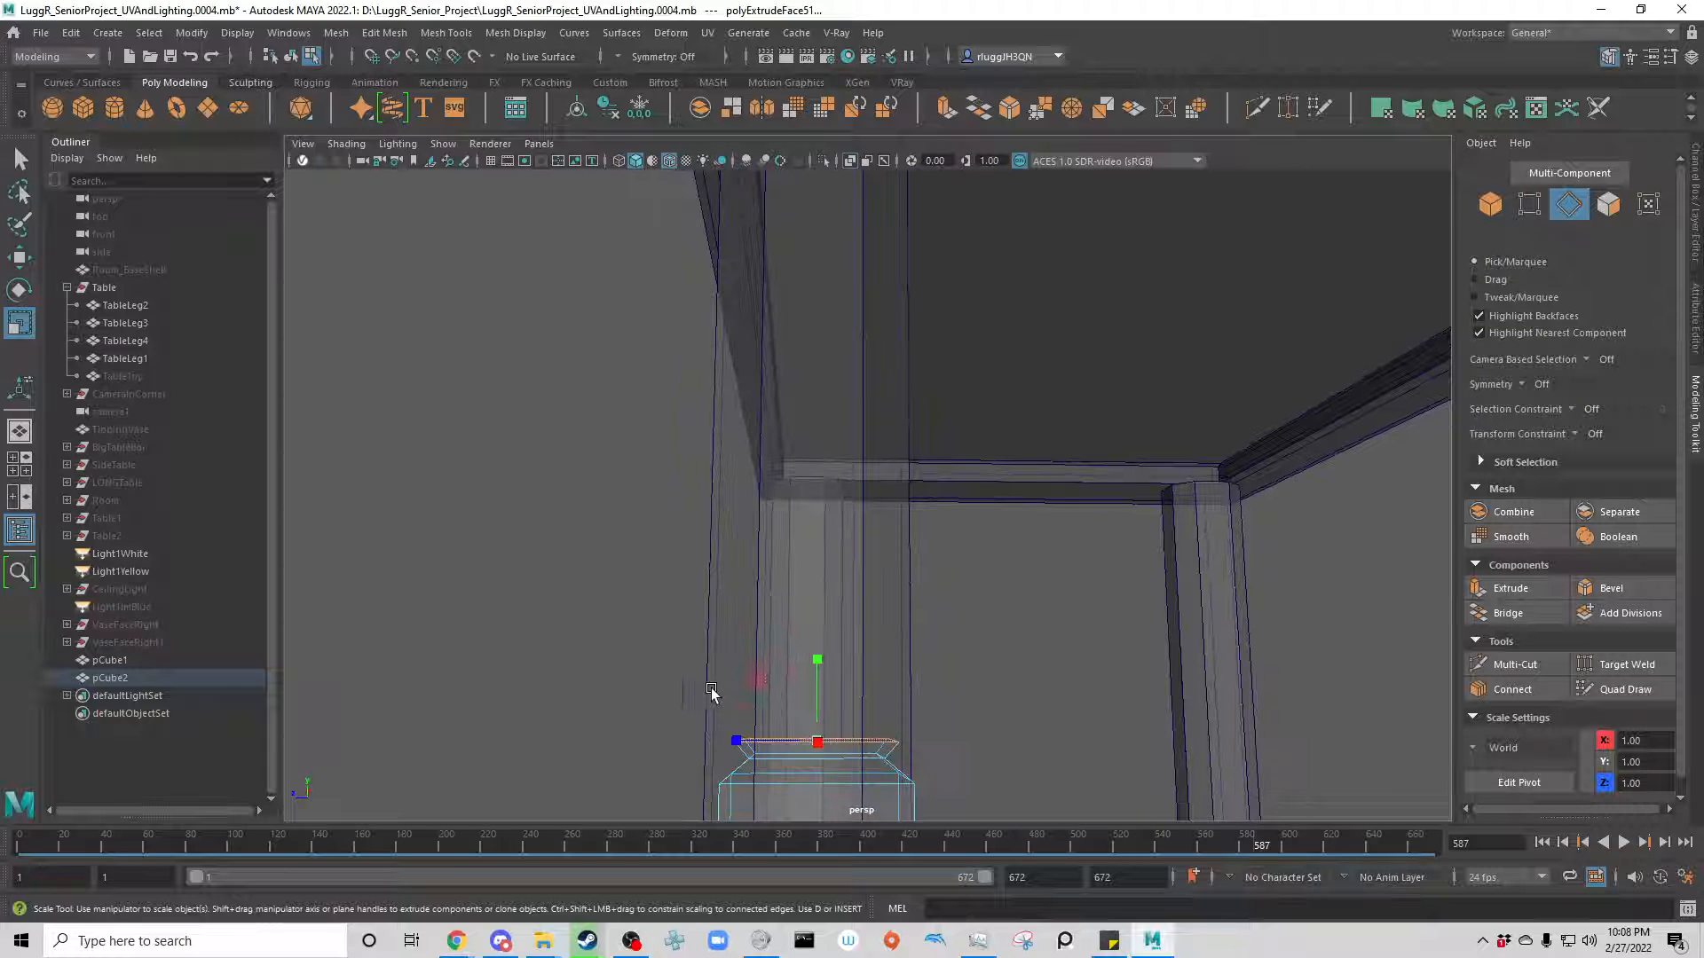
Step: Extrude the flared face straight up to Y -91.60 to form a block above the groove
key("w")
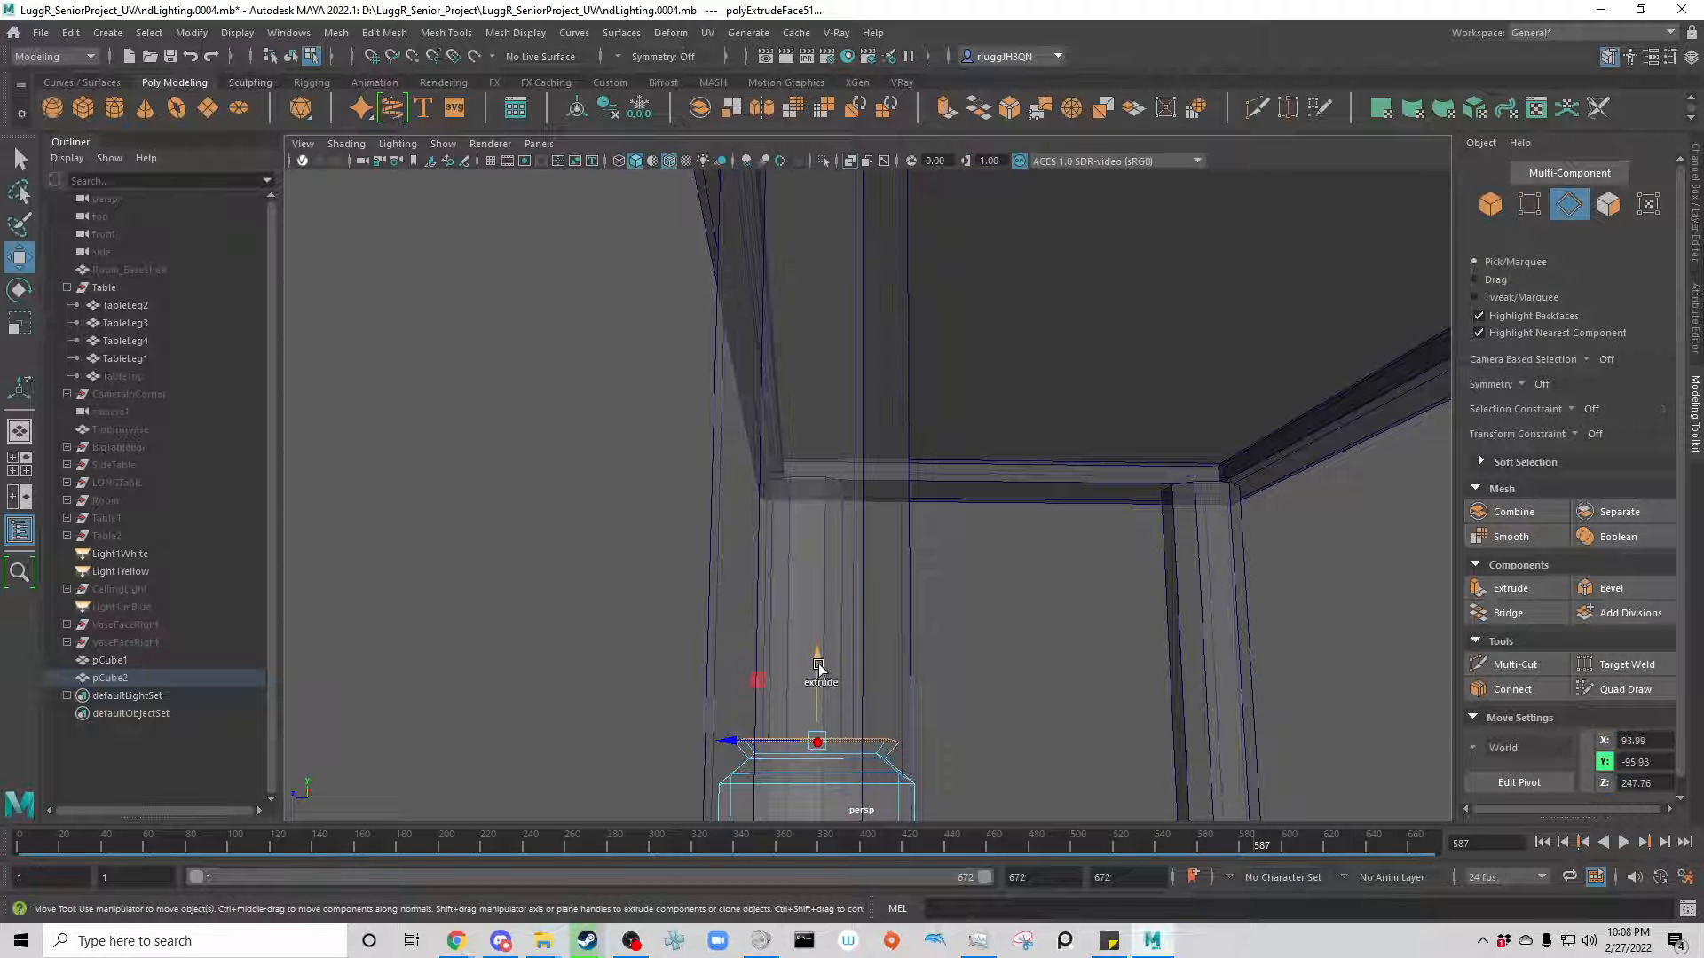
left_click_drag(819, 665, 816, 551, "shift")
key("r")
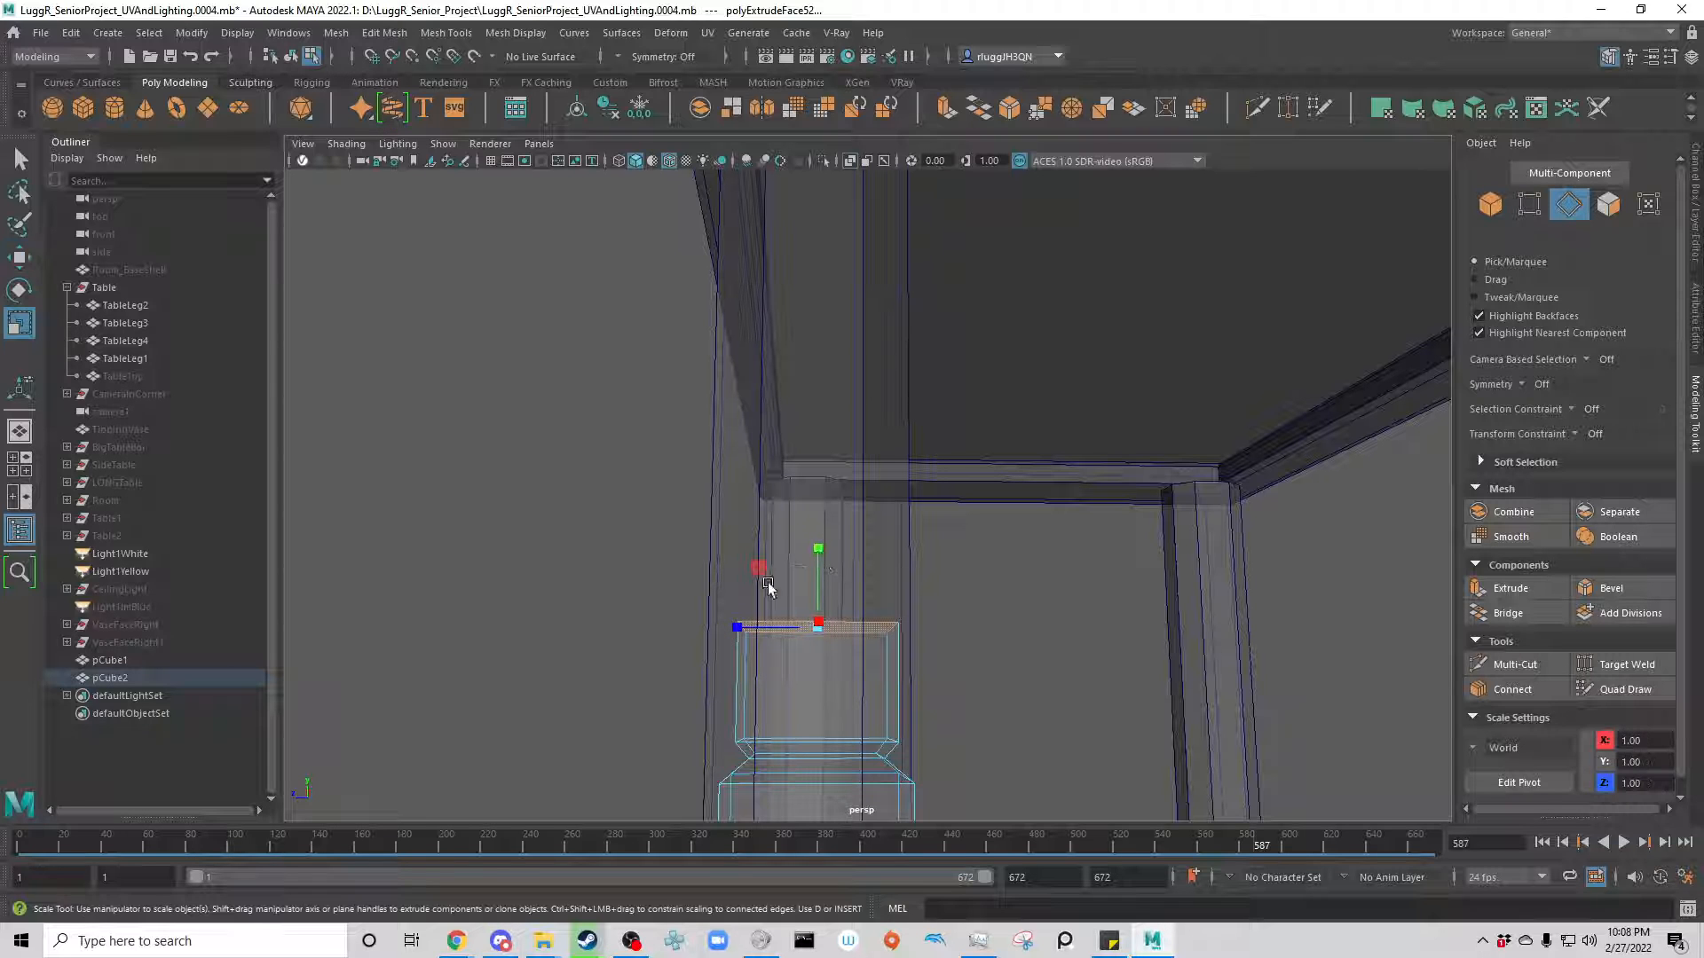
Step: Extrude the block's top face up to Y -91.17 and scale it inward in X and Z to form a sloped edge
key("w")
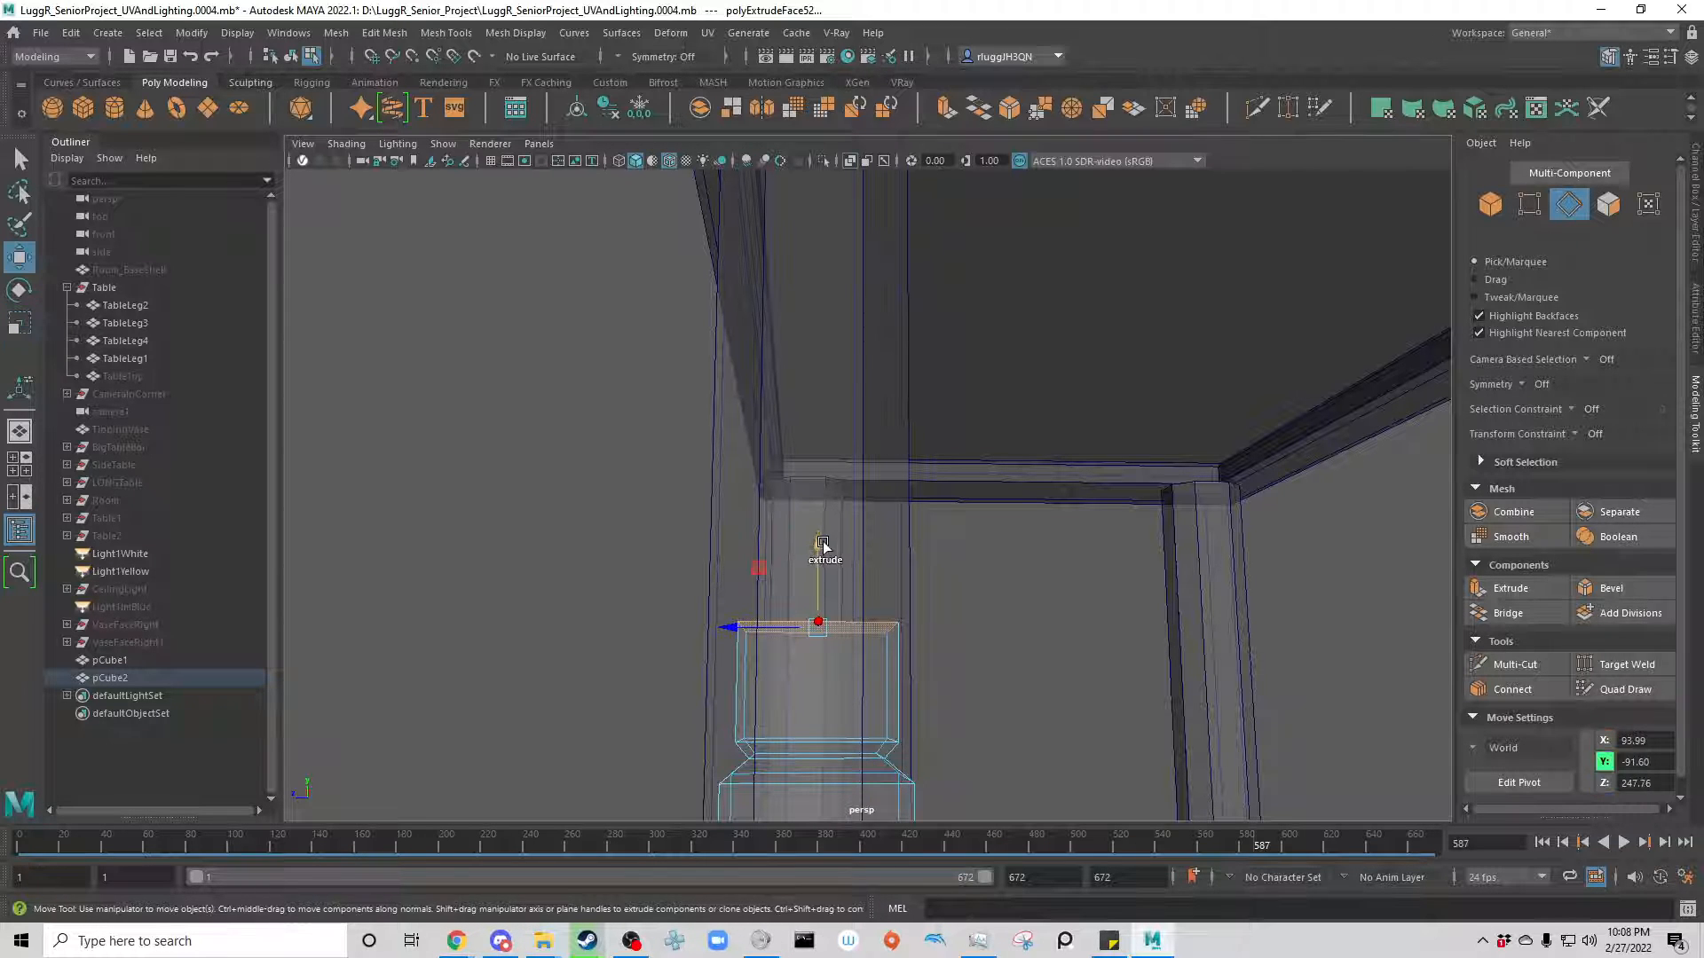
left_click_drag(822, 551, 823, 533, "shift")
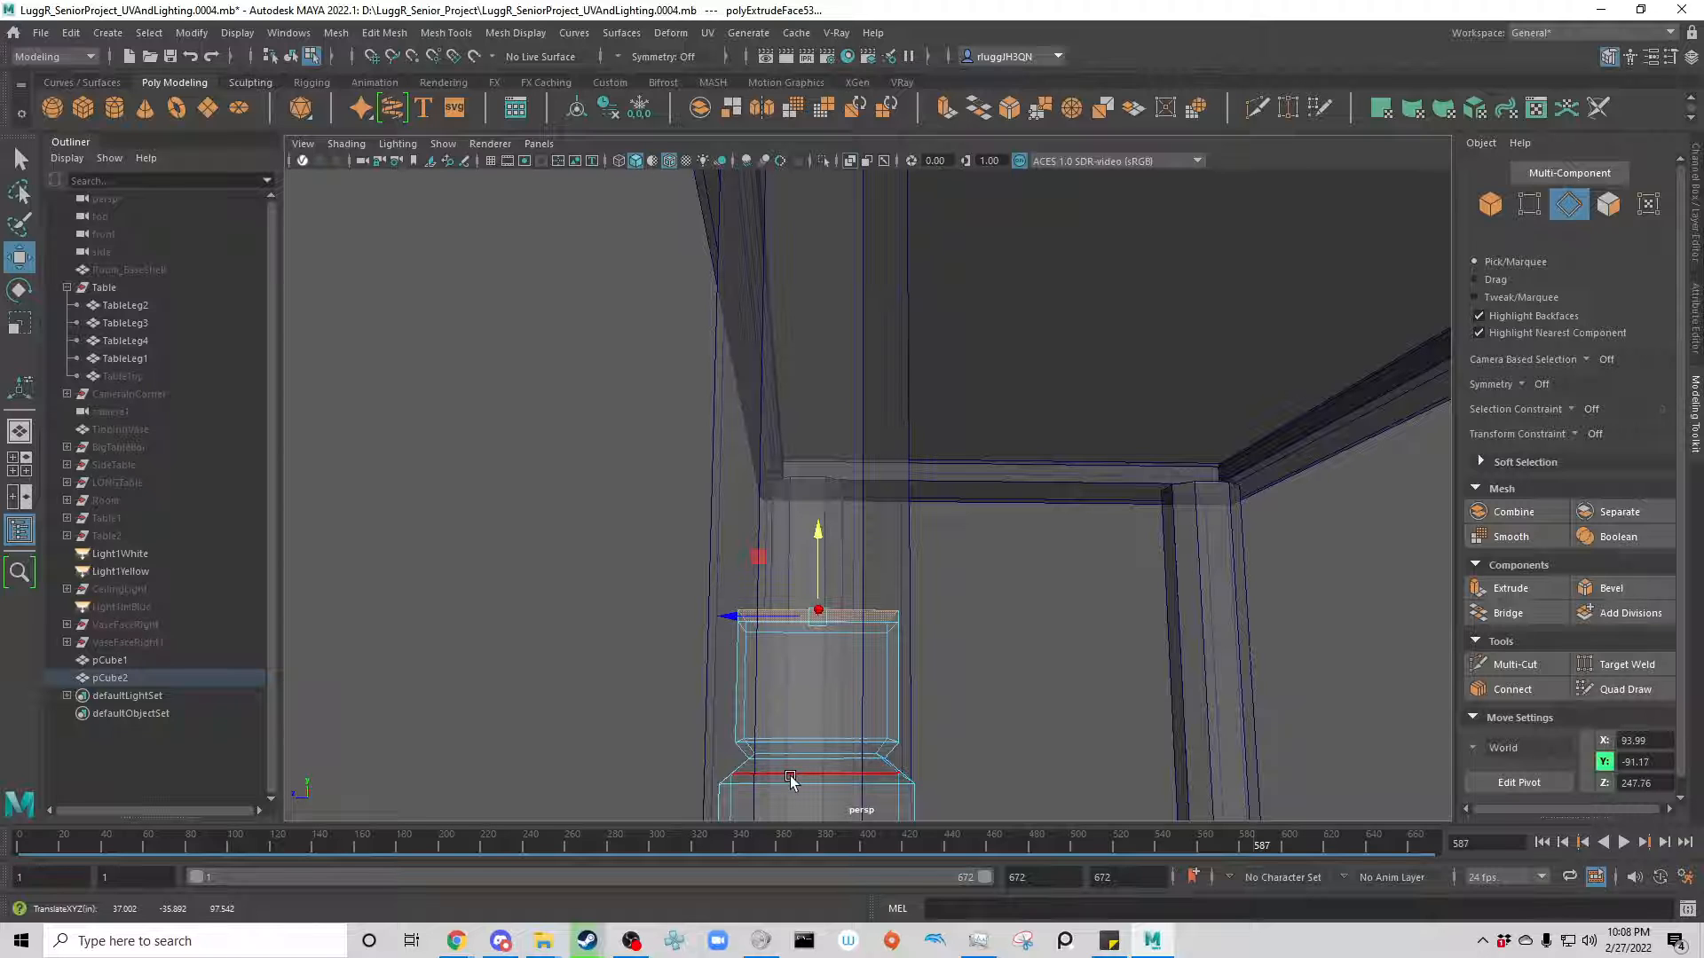
key("r")
left_click_drag(639, 685, 640, 719, "alt")
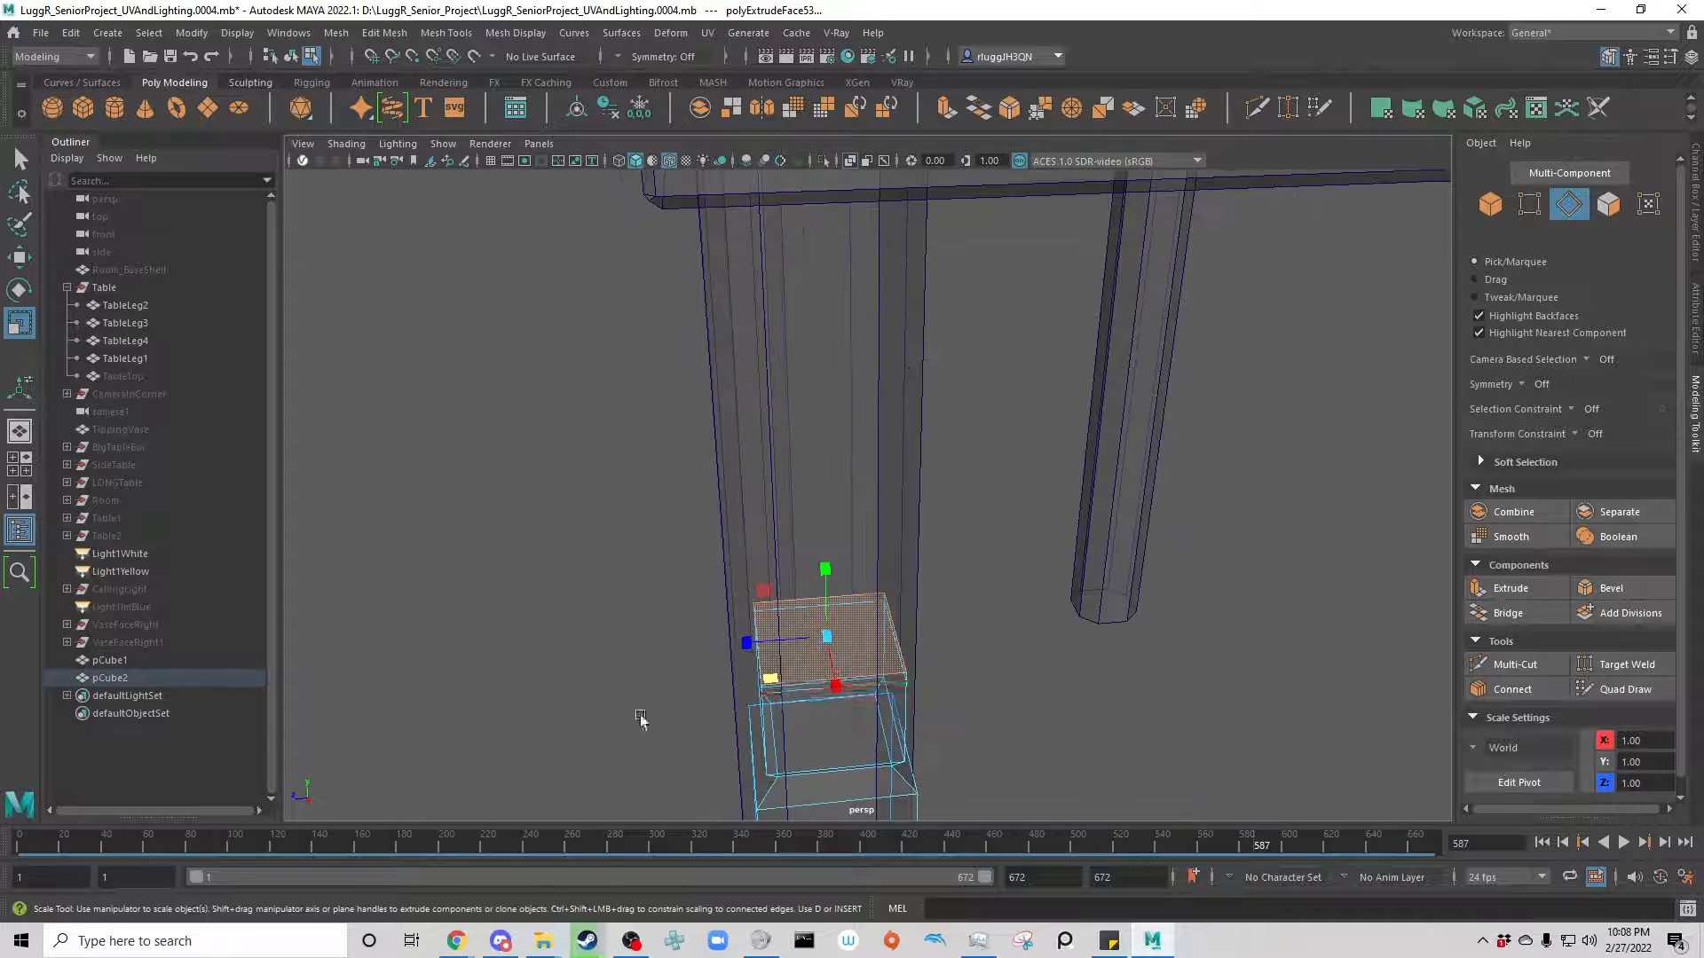
left_click_drag(770, 679, 773, 679)
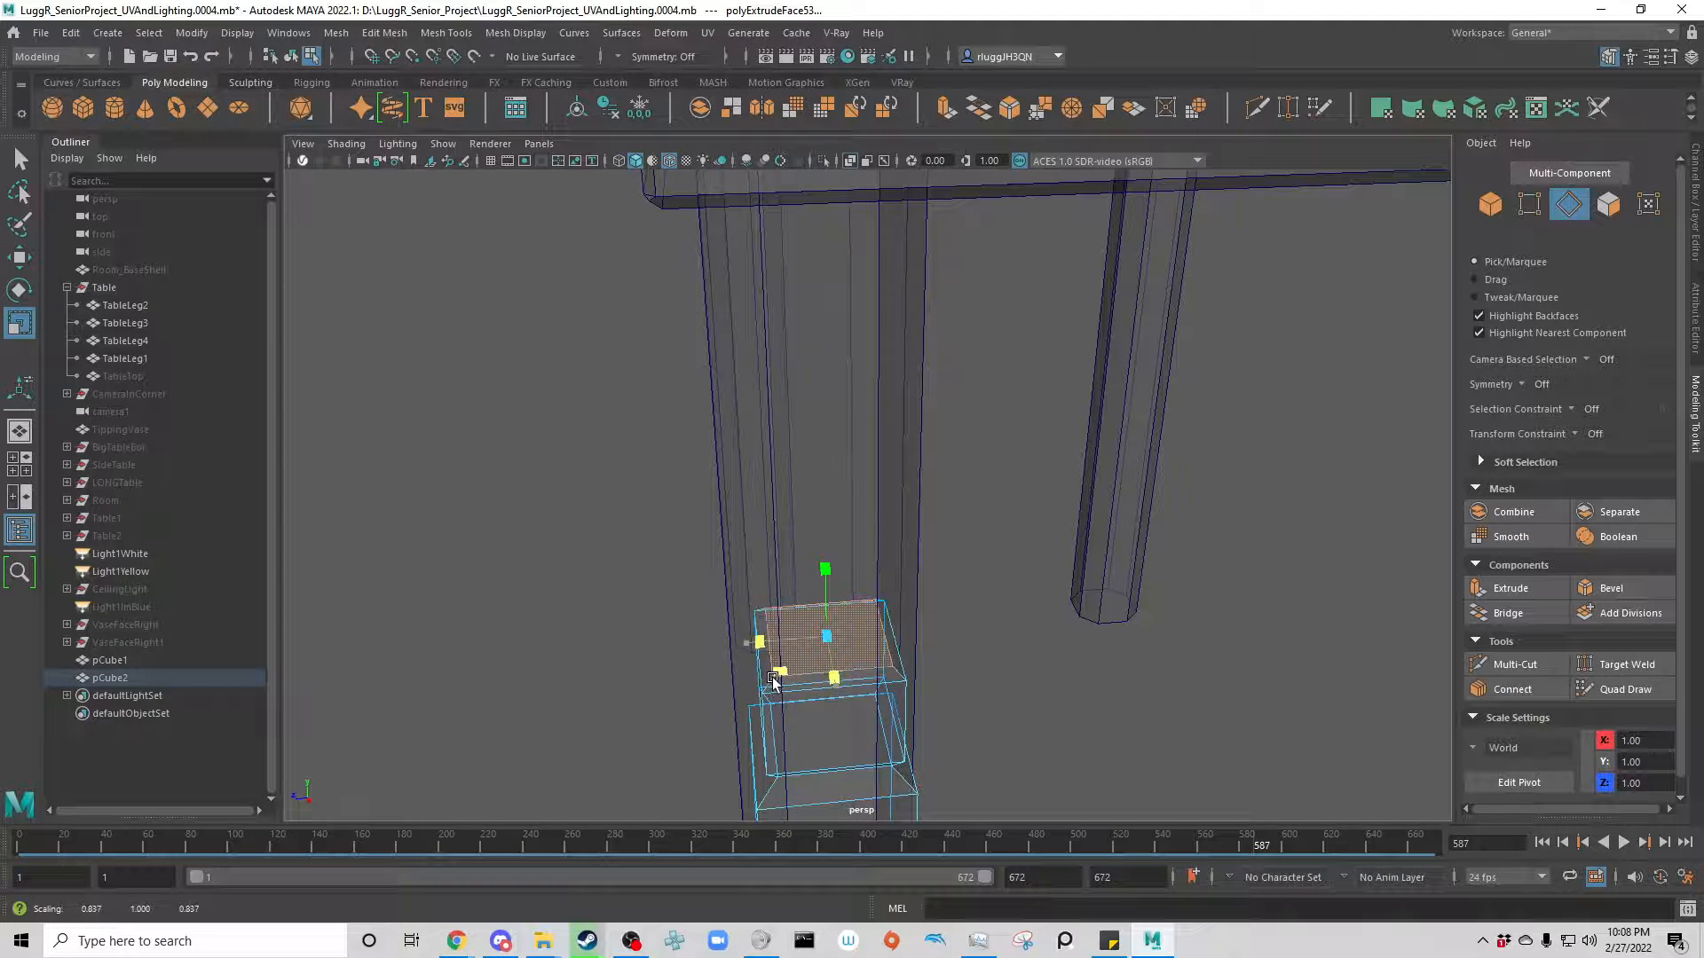
left_click_drag(599, 755, 590, 712, "alt")
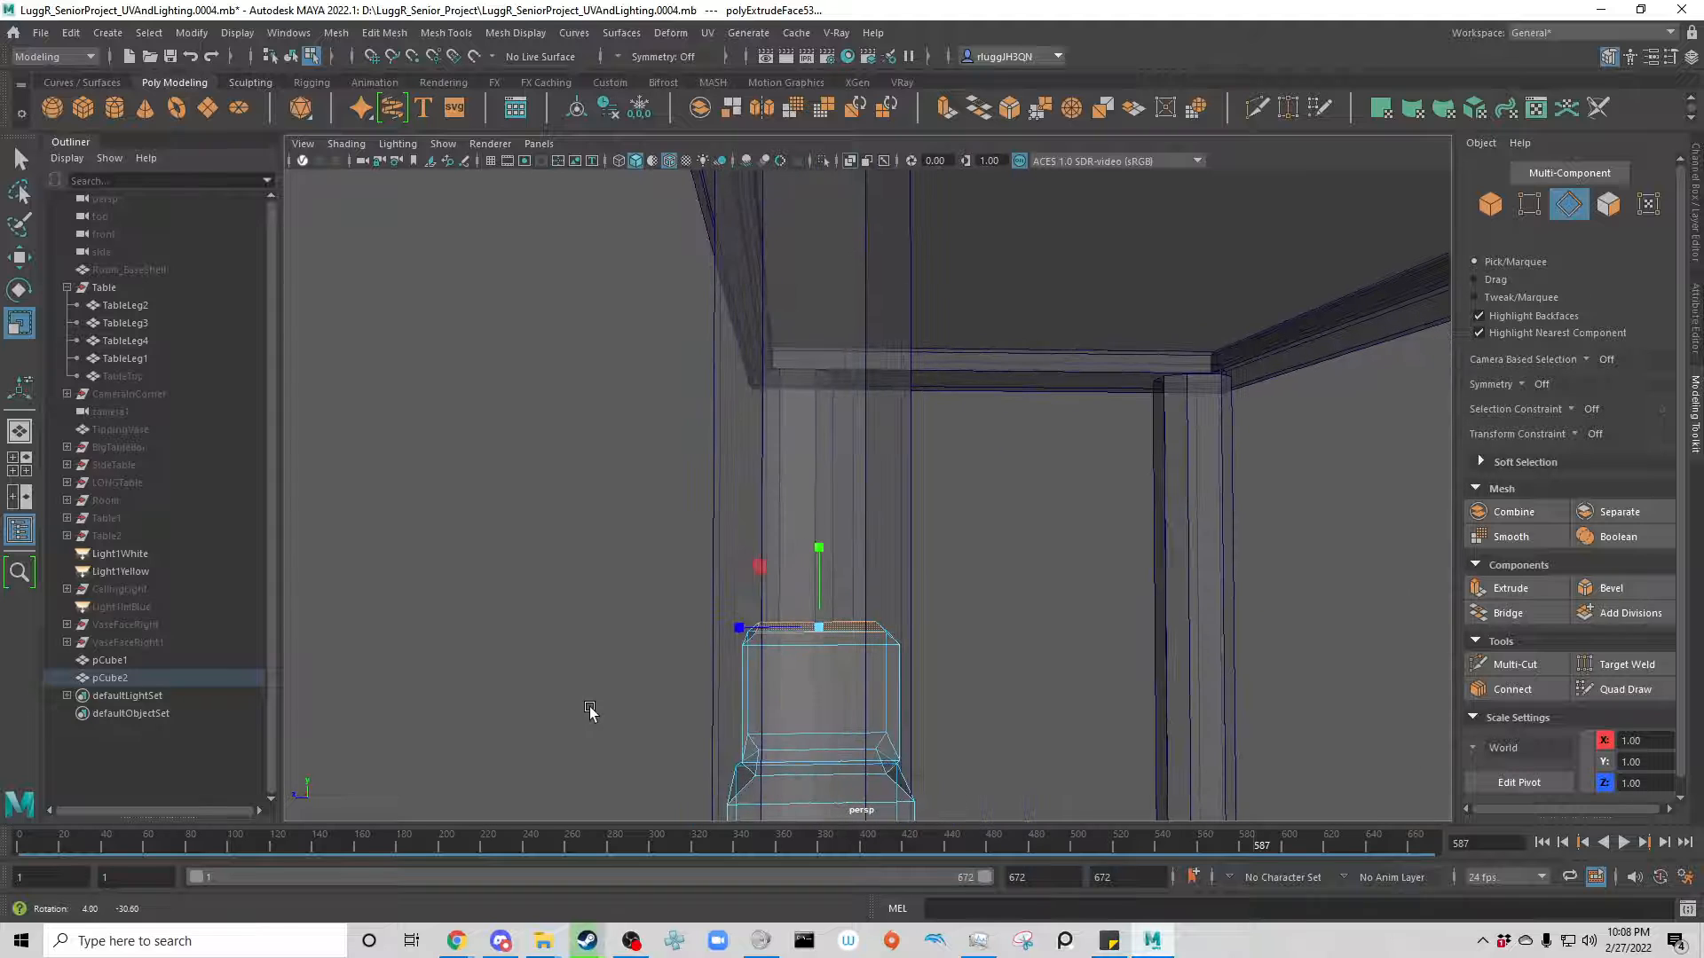
Step: Extrude the narrowed top face up to Y -90.01 and scale it outward in X and Z to the leg's full width
key("w")
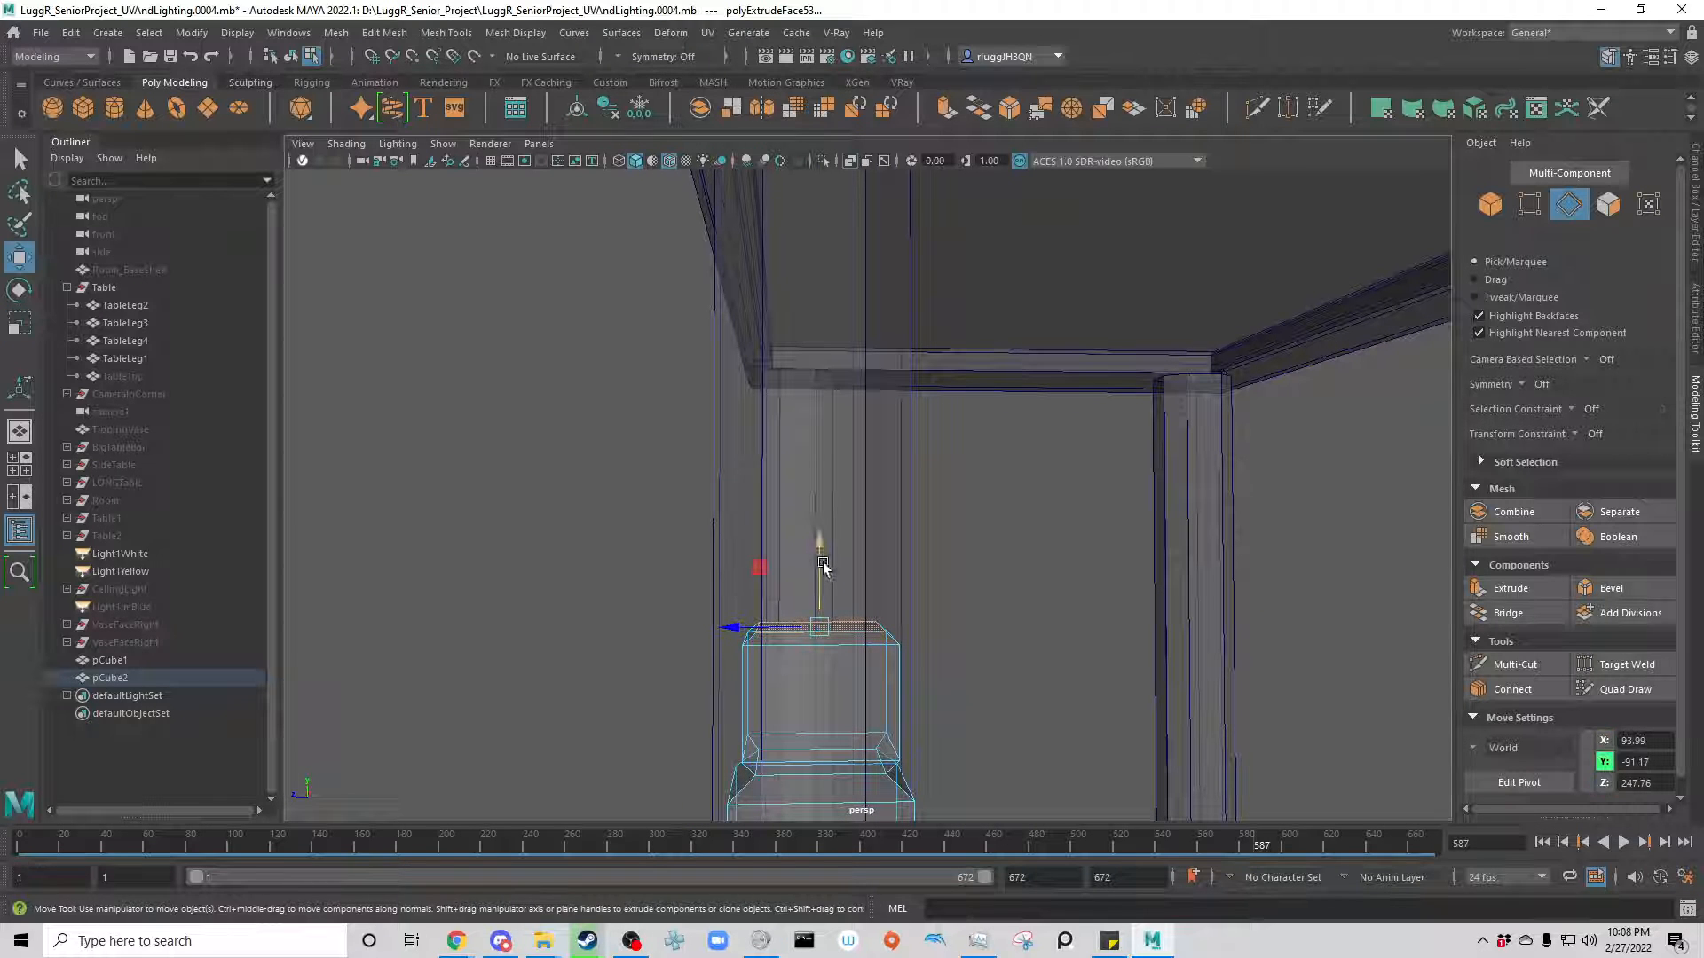
mouse_move(823, 566)
left_mouse_down("shift")
mouse_move(827, 498)
mouse_move(820, 536)
left_mouse_up("shift")
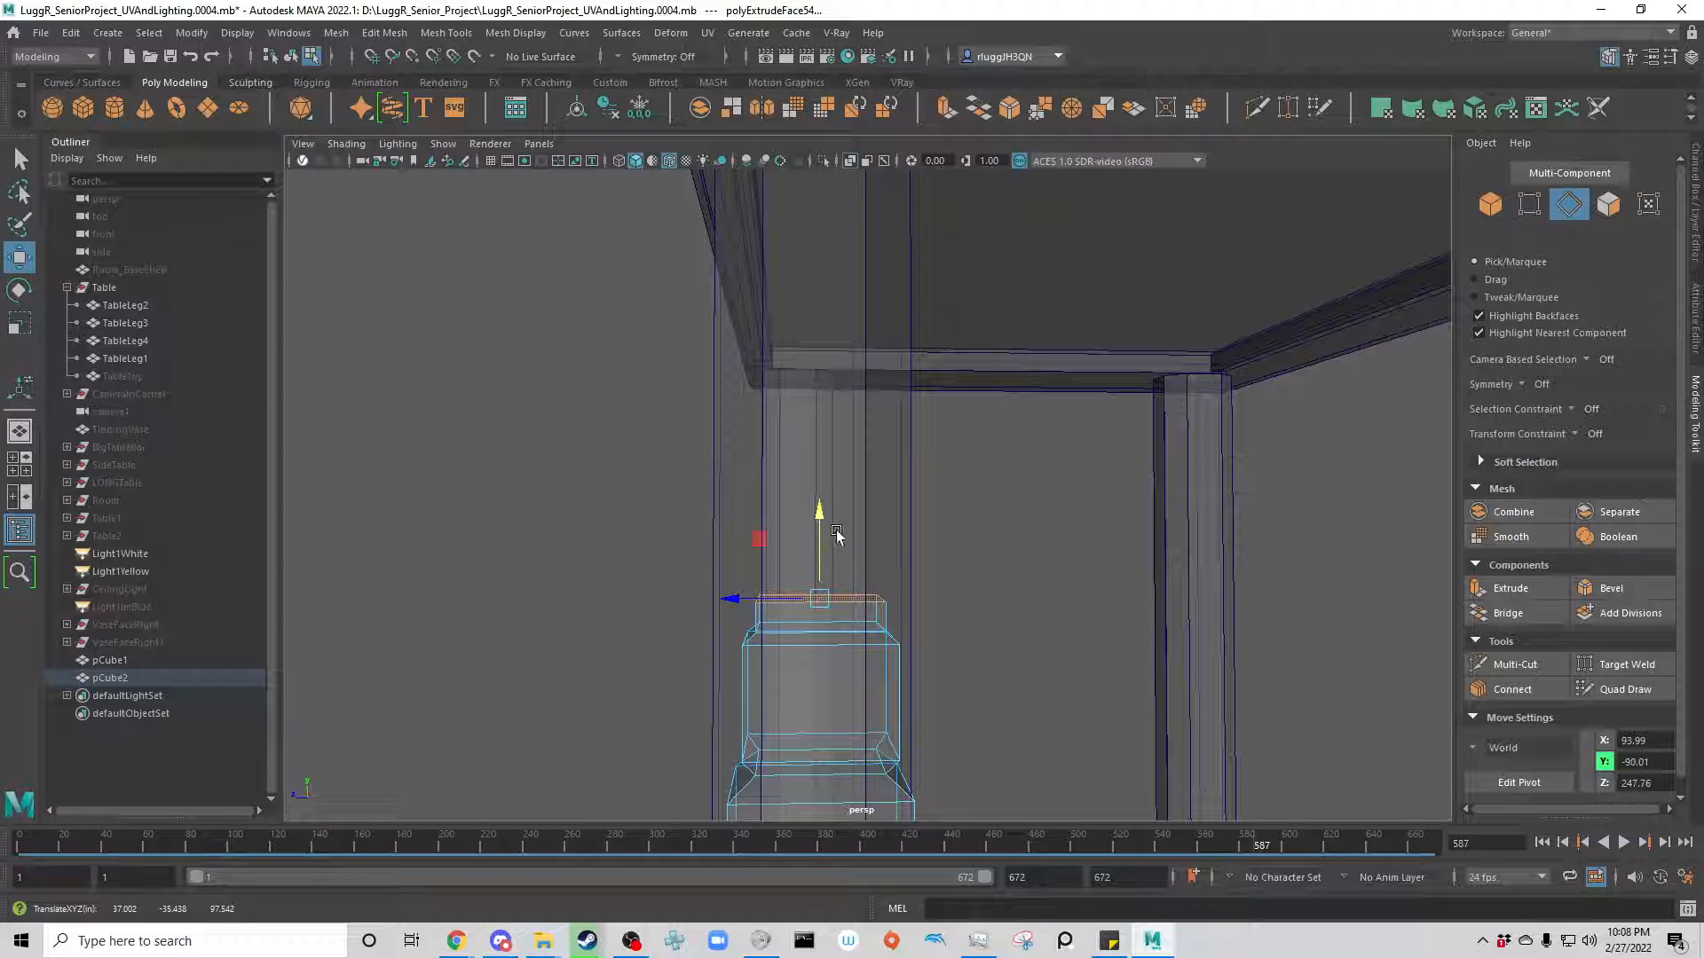
key("alt+grave")
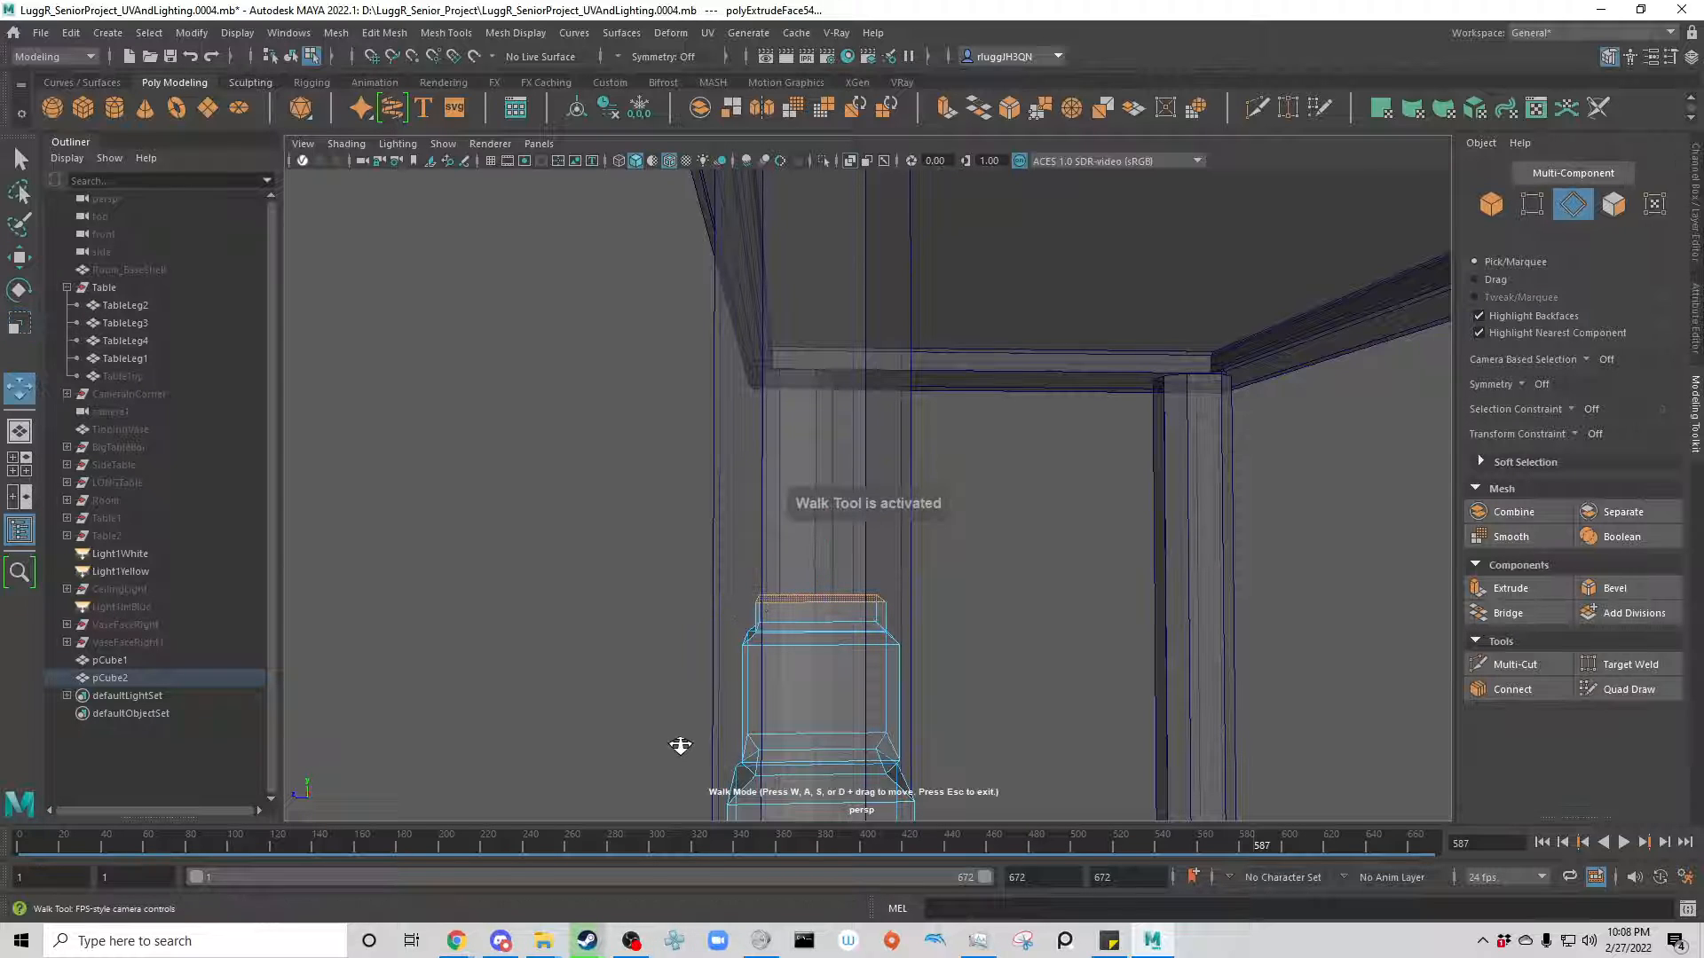
mouse_move(681, 746)
left_mouse_down("alt")
mouse_move(647, 776)
mouse_move(665, 777)
left_mouse_up("alt")
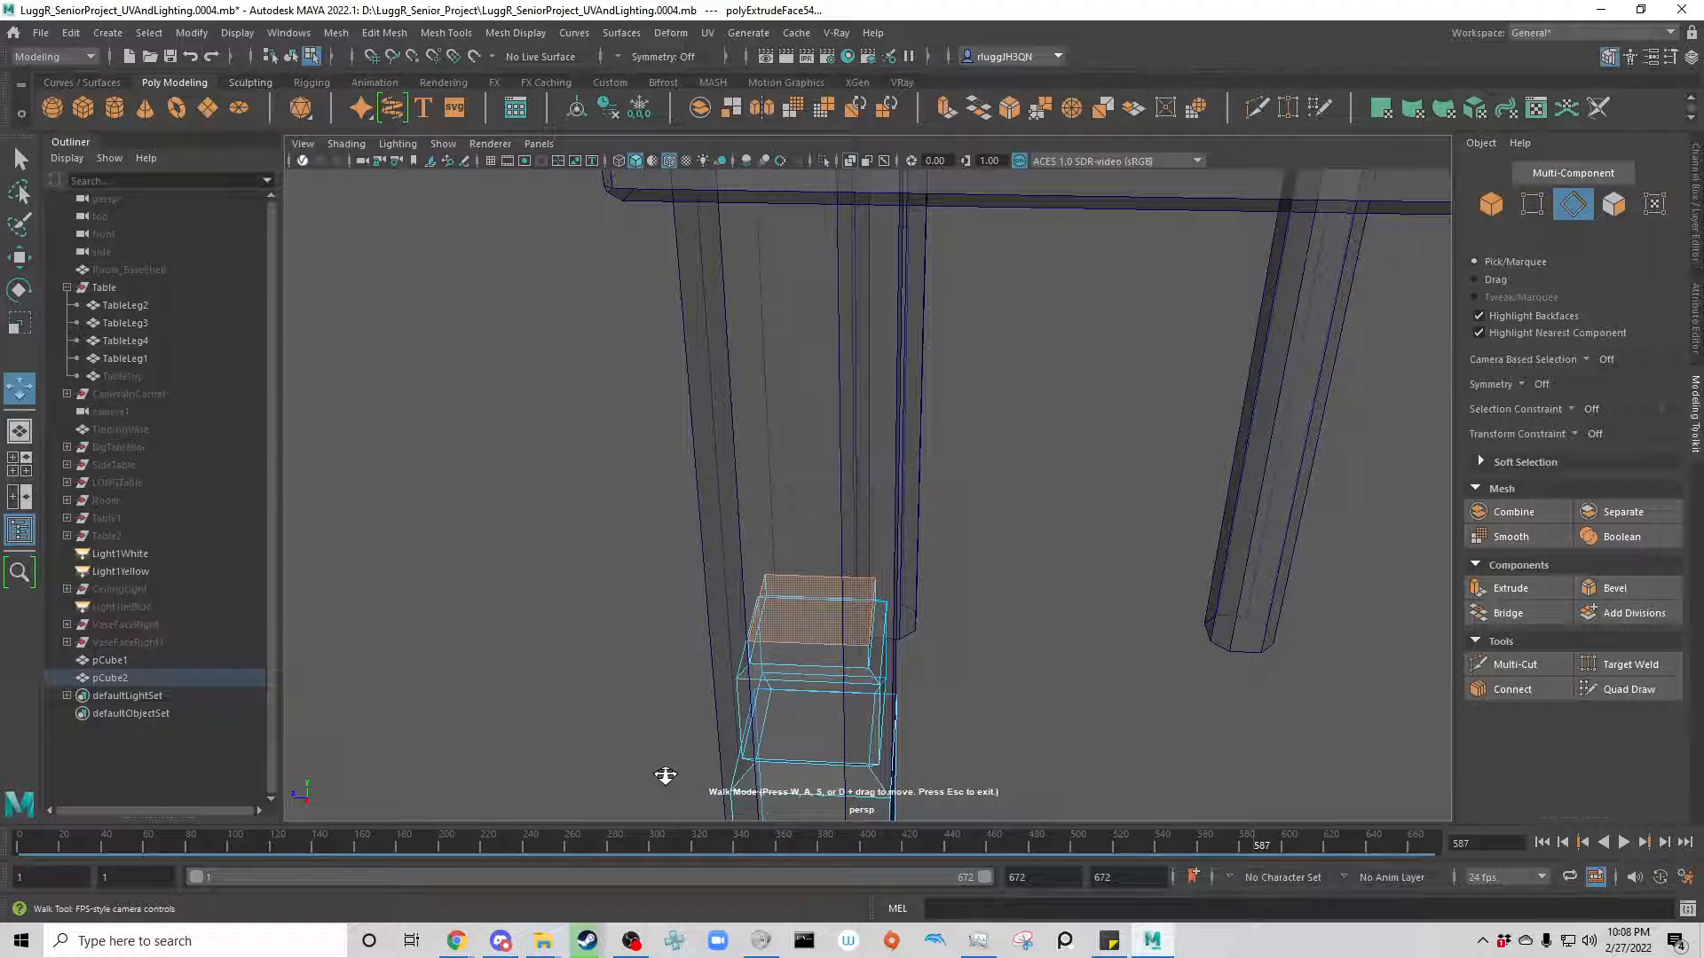
key("Escape")
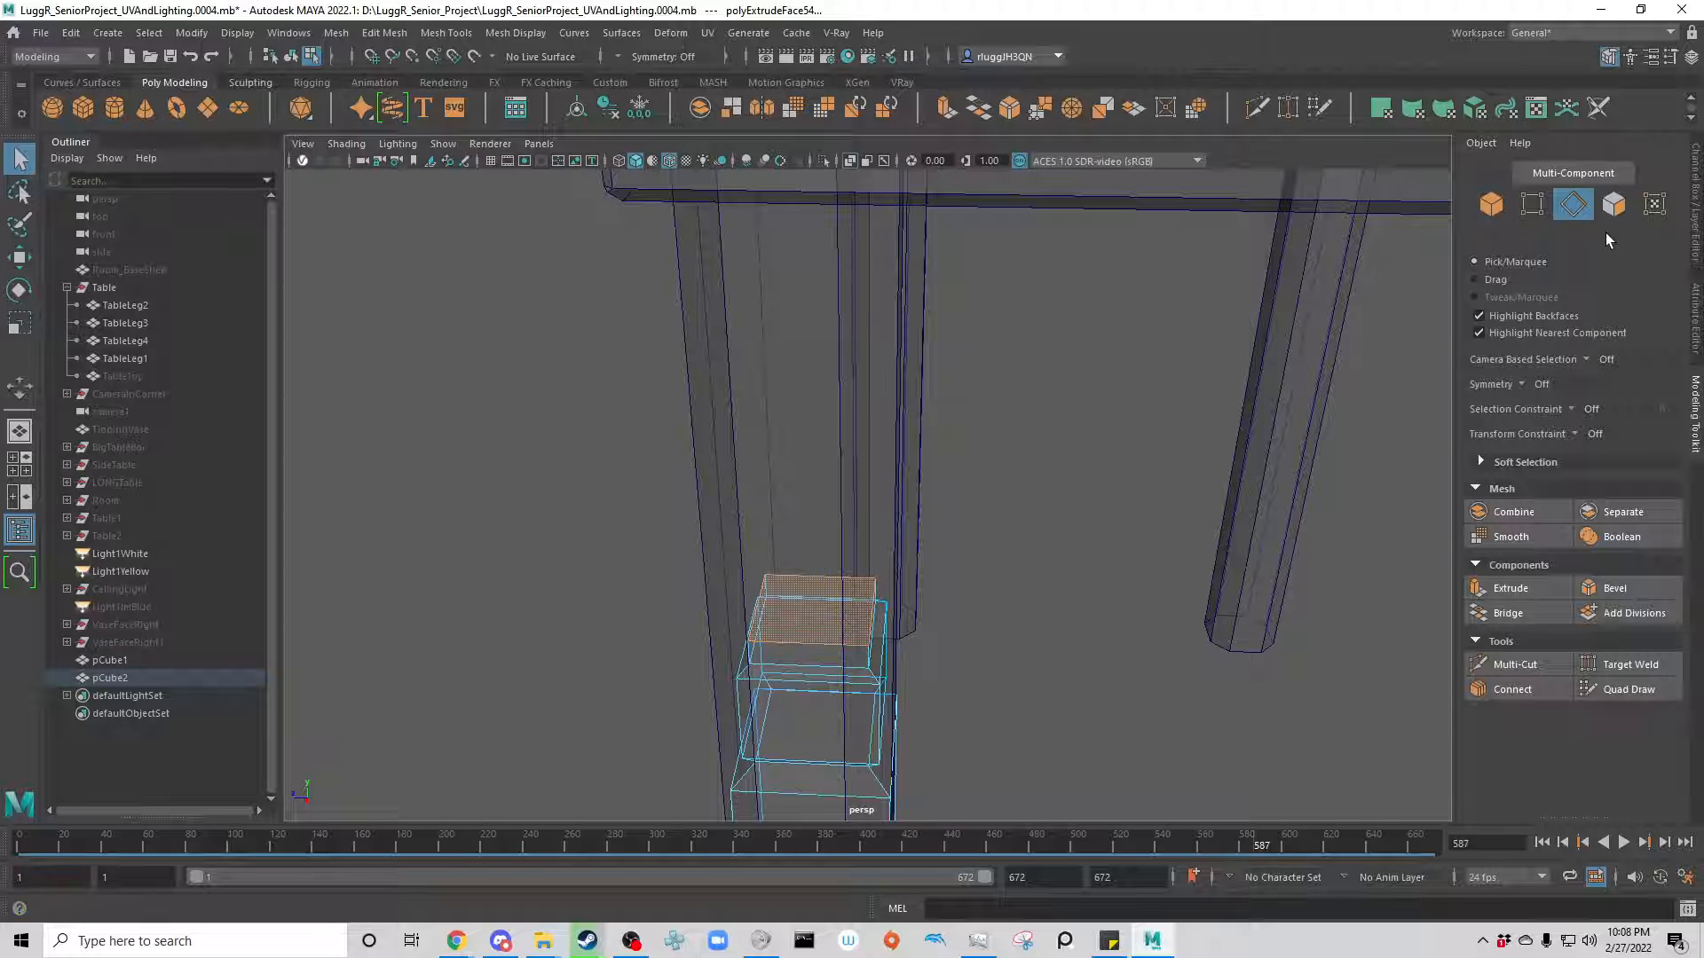
left_click(1614, 204)
key("w")
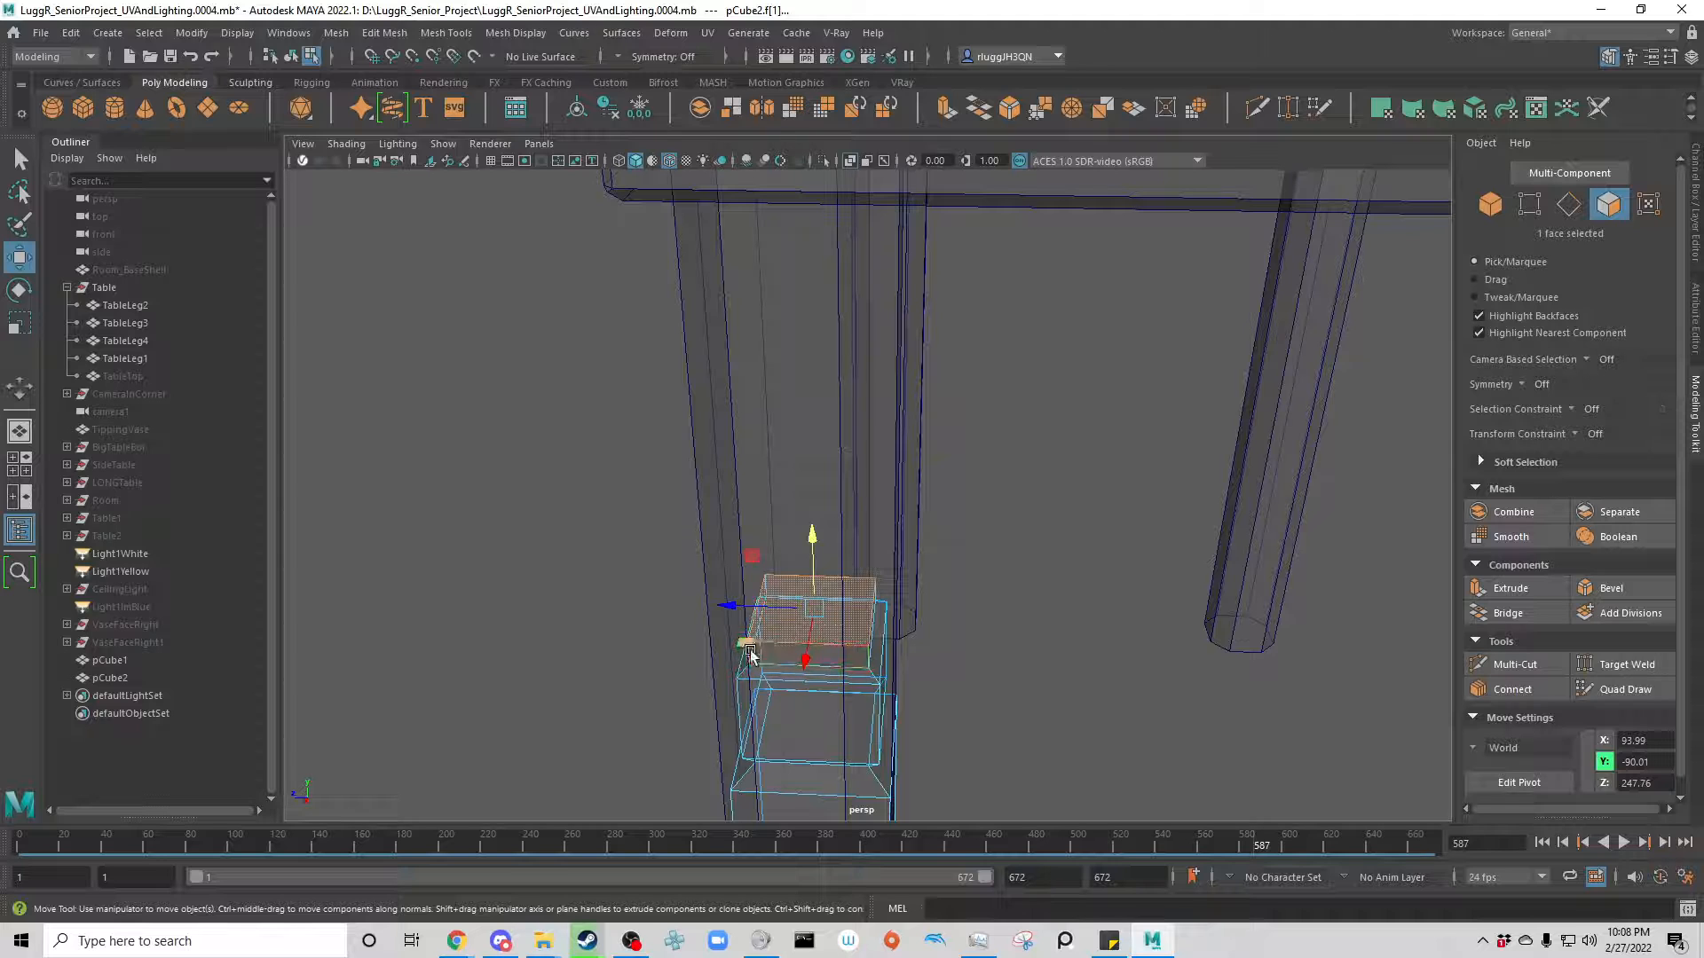
key("r")
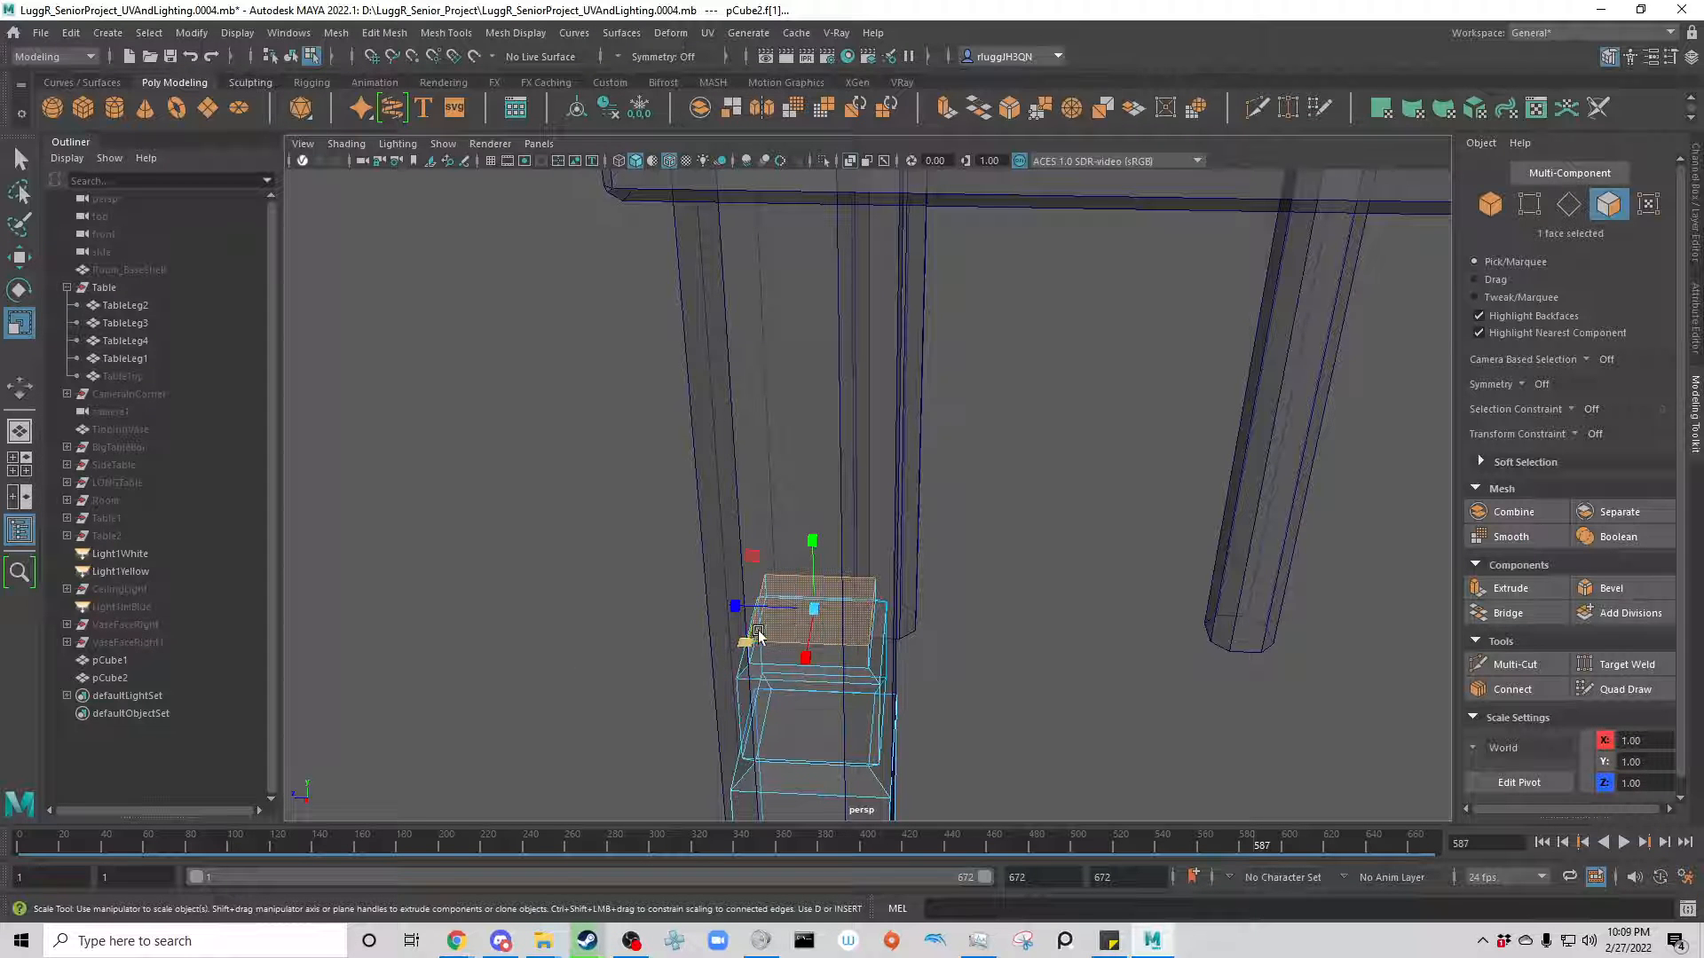
left_click_drag(753, 648, 735, 657)
left_click_drag(649, 787, 689, 734, "alt")
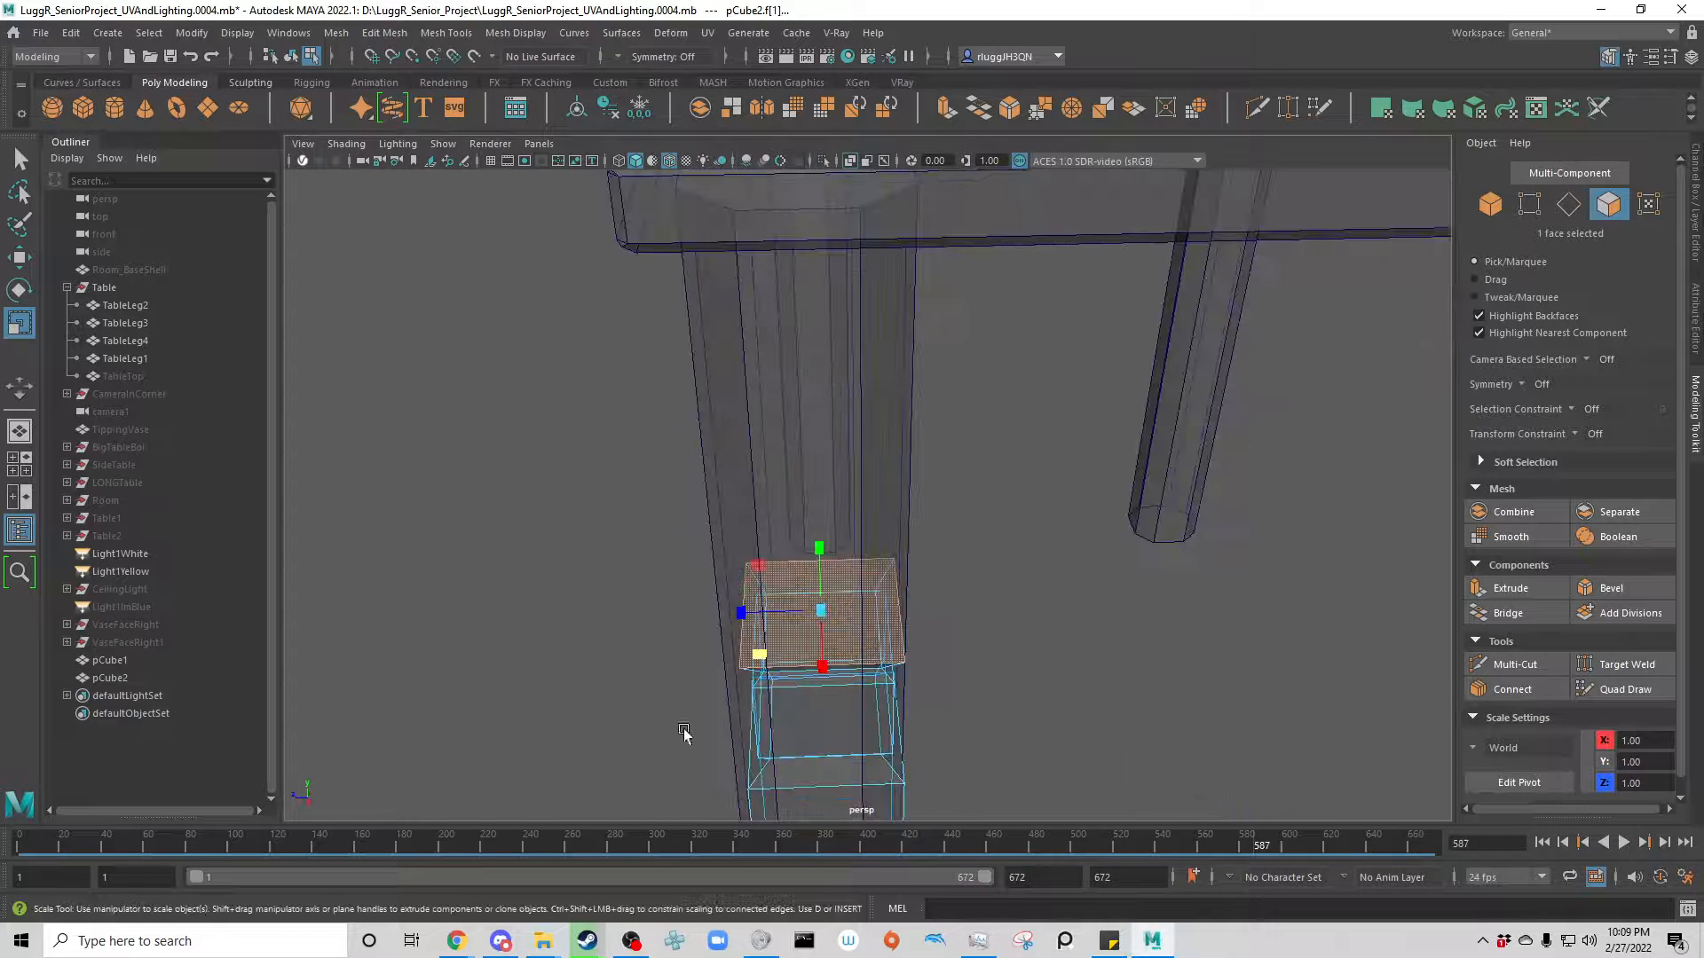
Step: Extrude the widened top face up into the tabletop and adjust its height to Y -70.73
key("w")
left_click_drag(824, 544, 742, 46, "shift")
left_click_drag(1140, 759, 1003, 757, "alt")
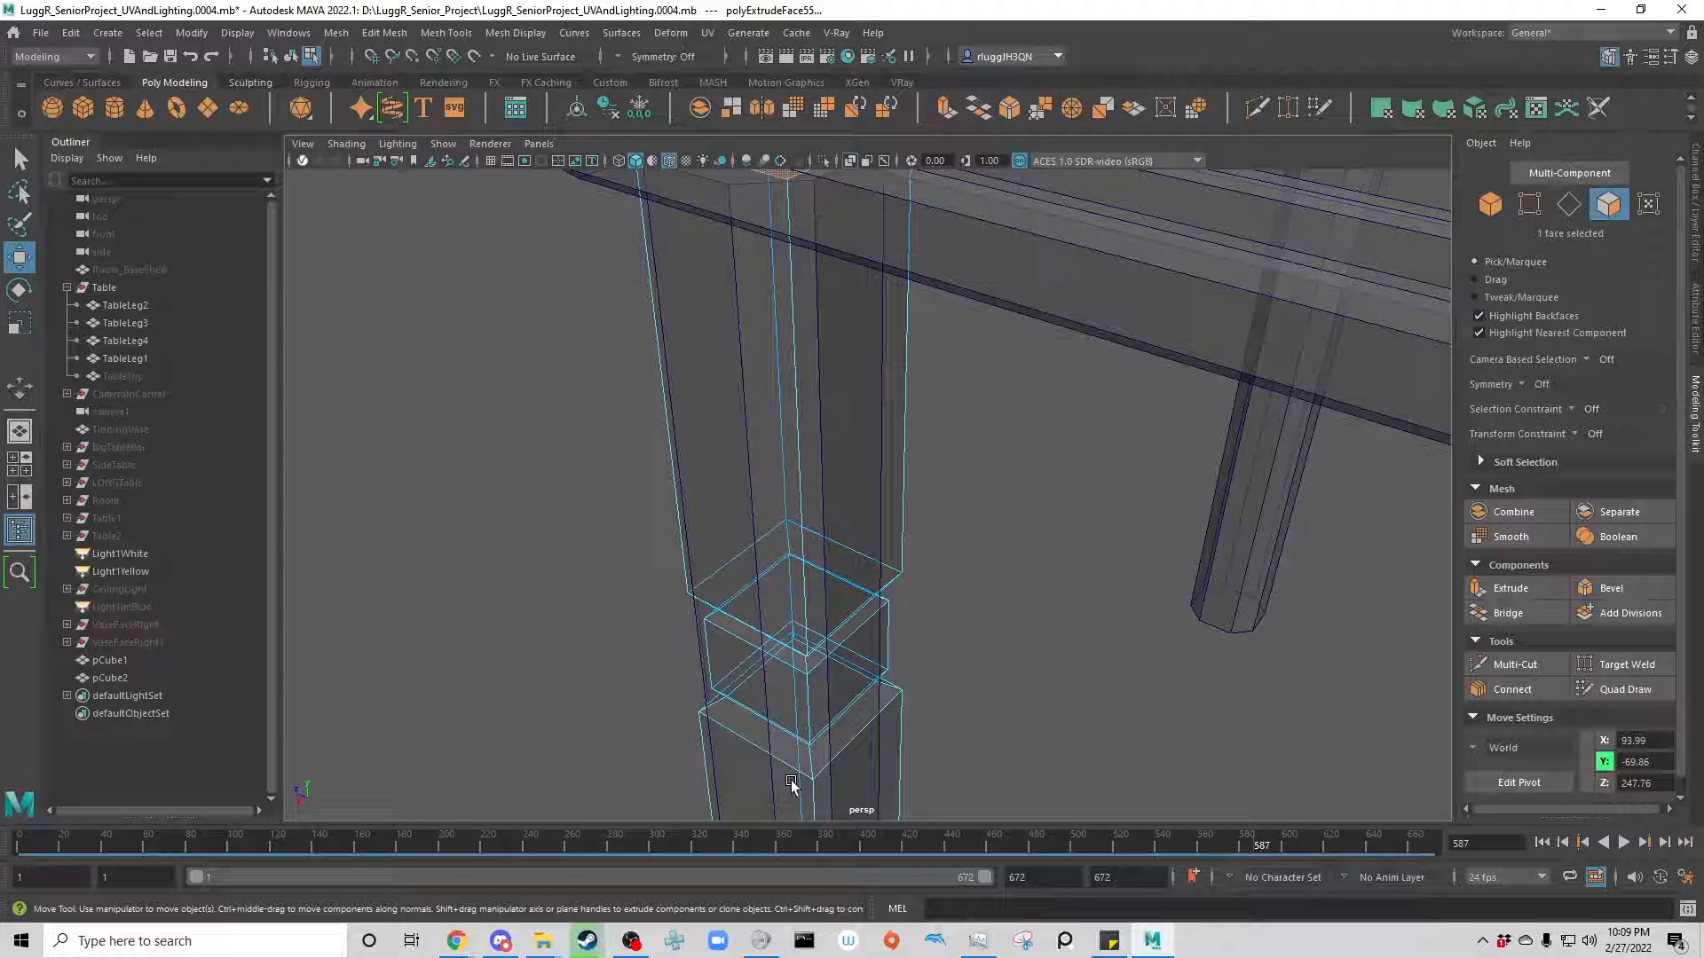
left_click_drag(852, 417, 921, 551, "alt")
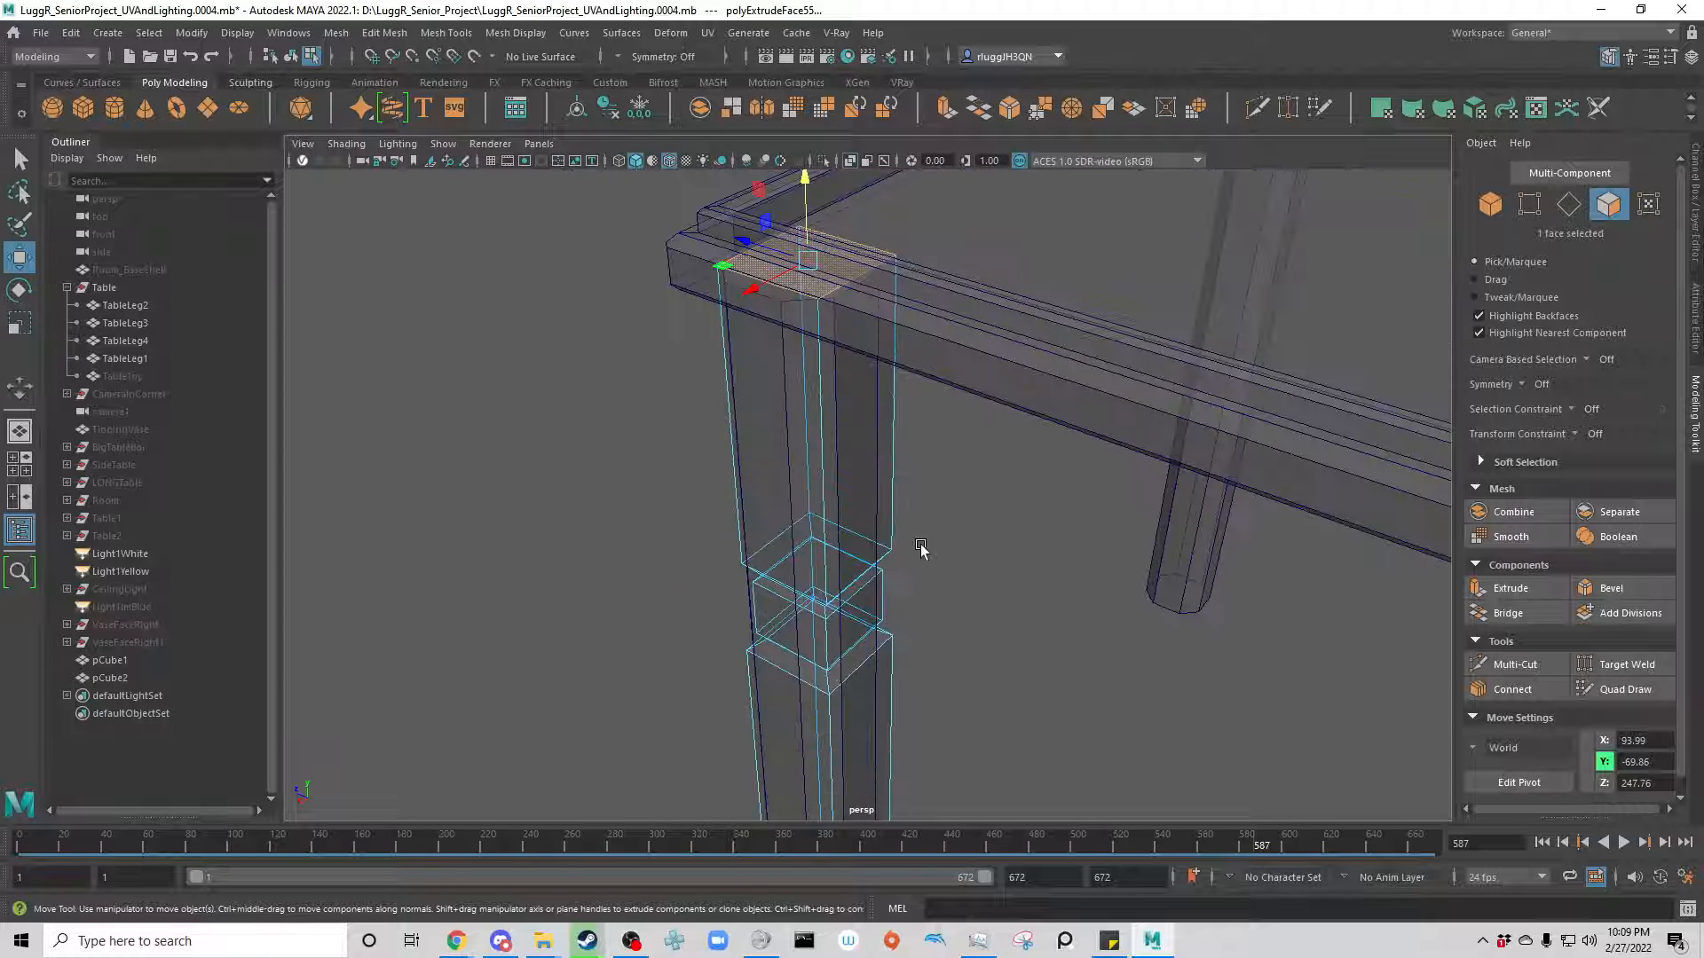
left_click_drag(985, 430, 986, 510, "alt")
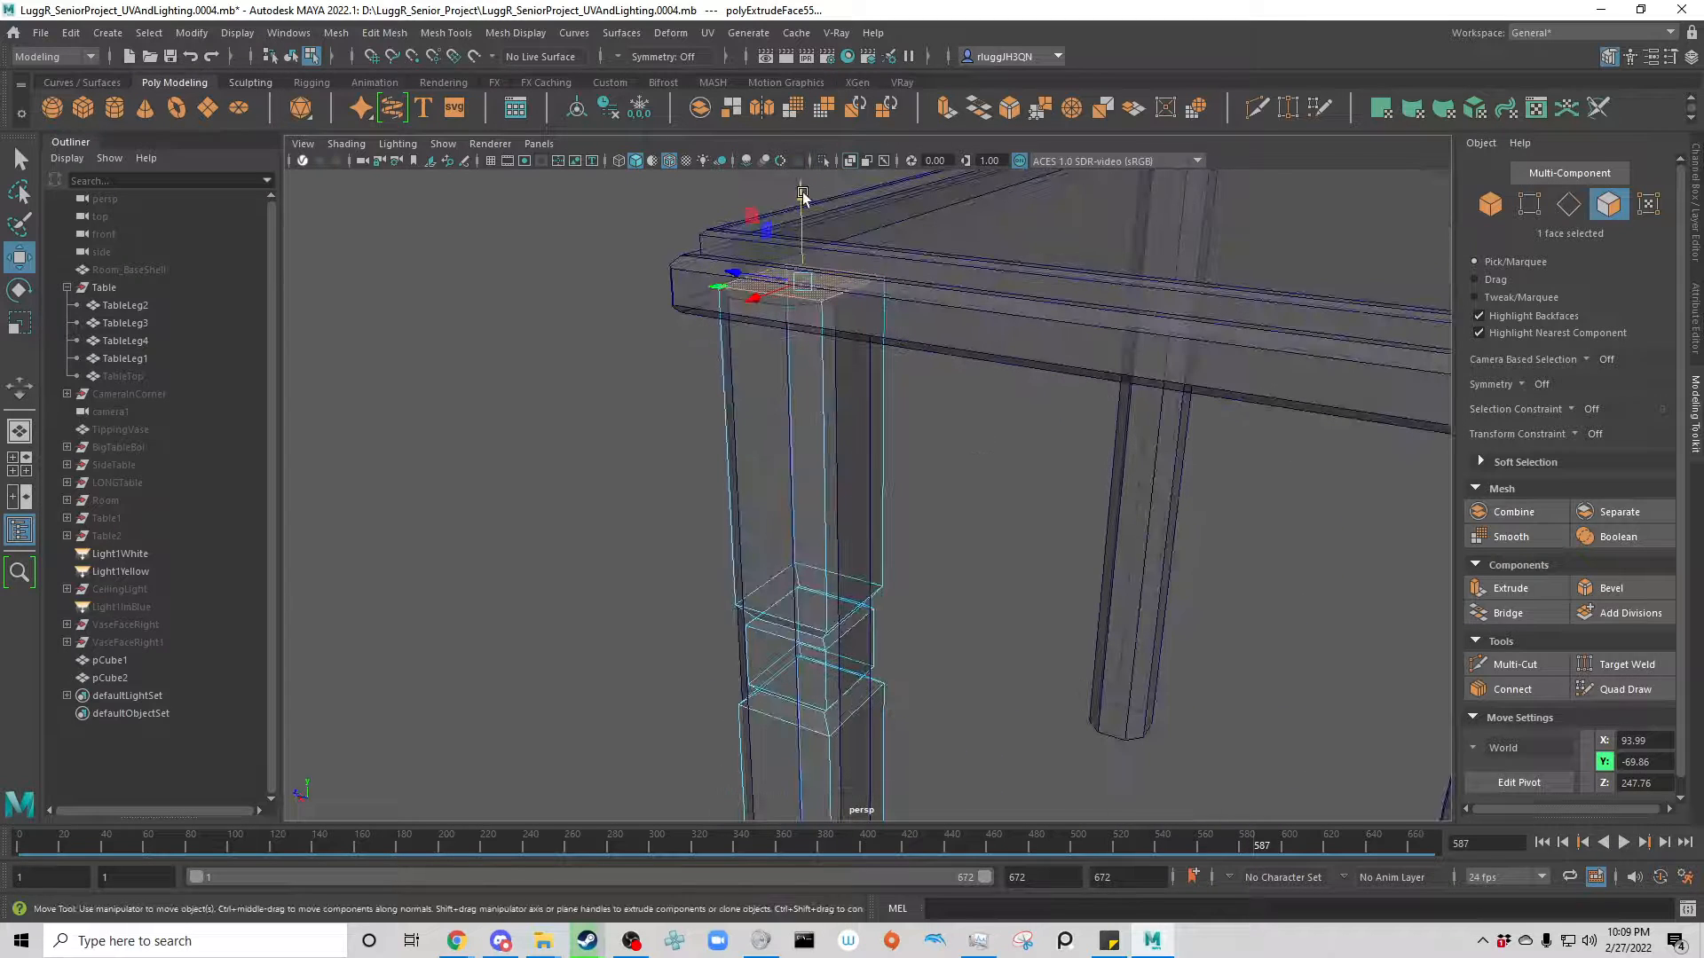
left_click_drag(802, 189, 951, 631)
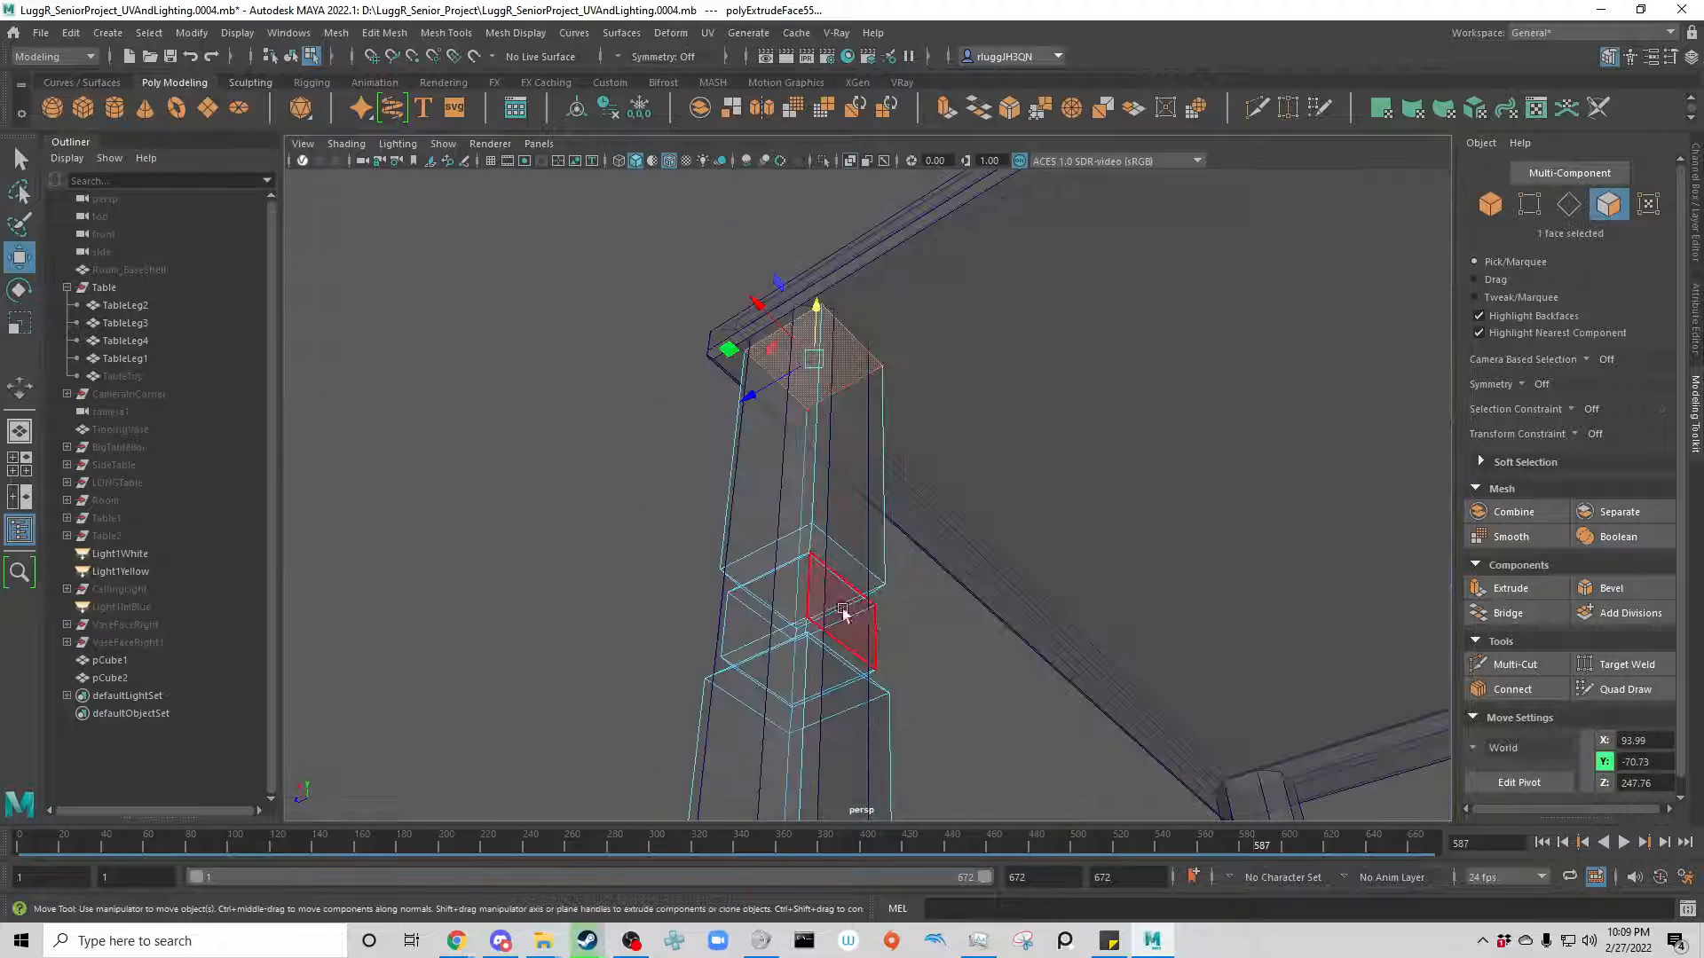
Step: Turn off the see-through display and hide the old leg TableLeg4 that overlaps the new leg
left_click(846, 161)
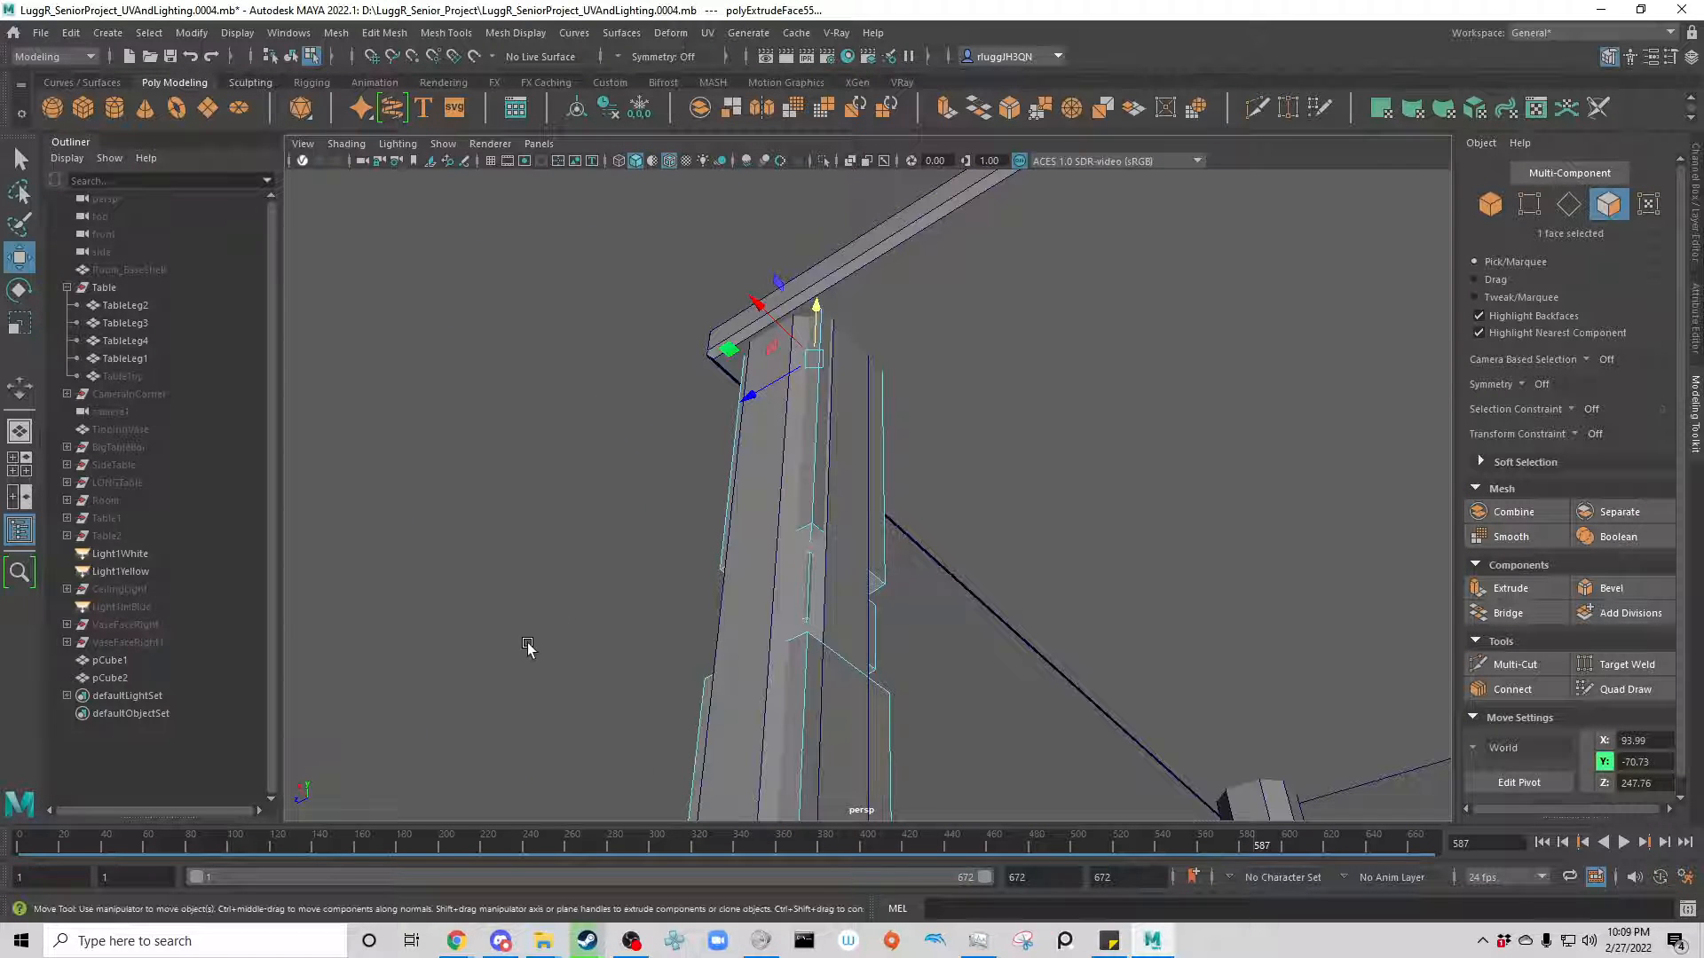
left_click(124, 306)
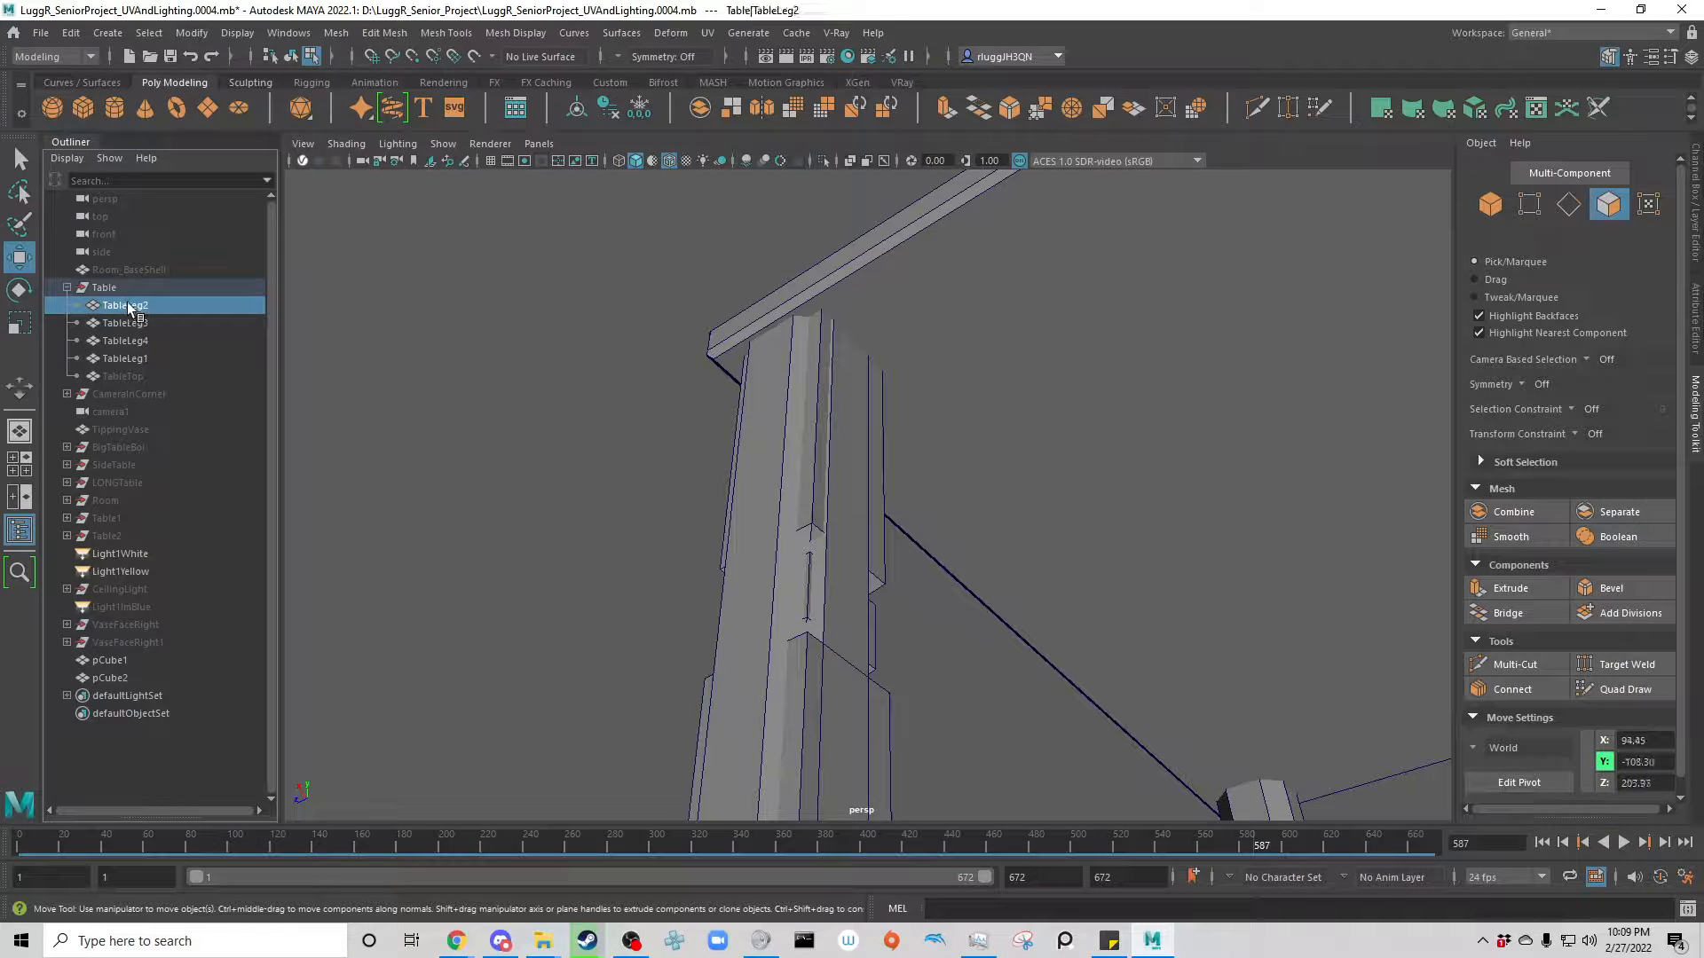
left_click(156, 358, "shift")
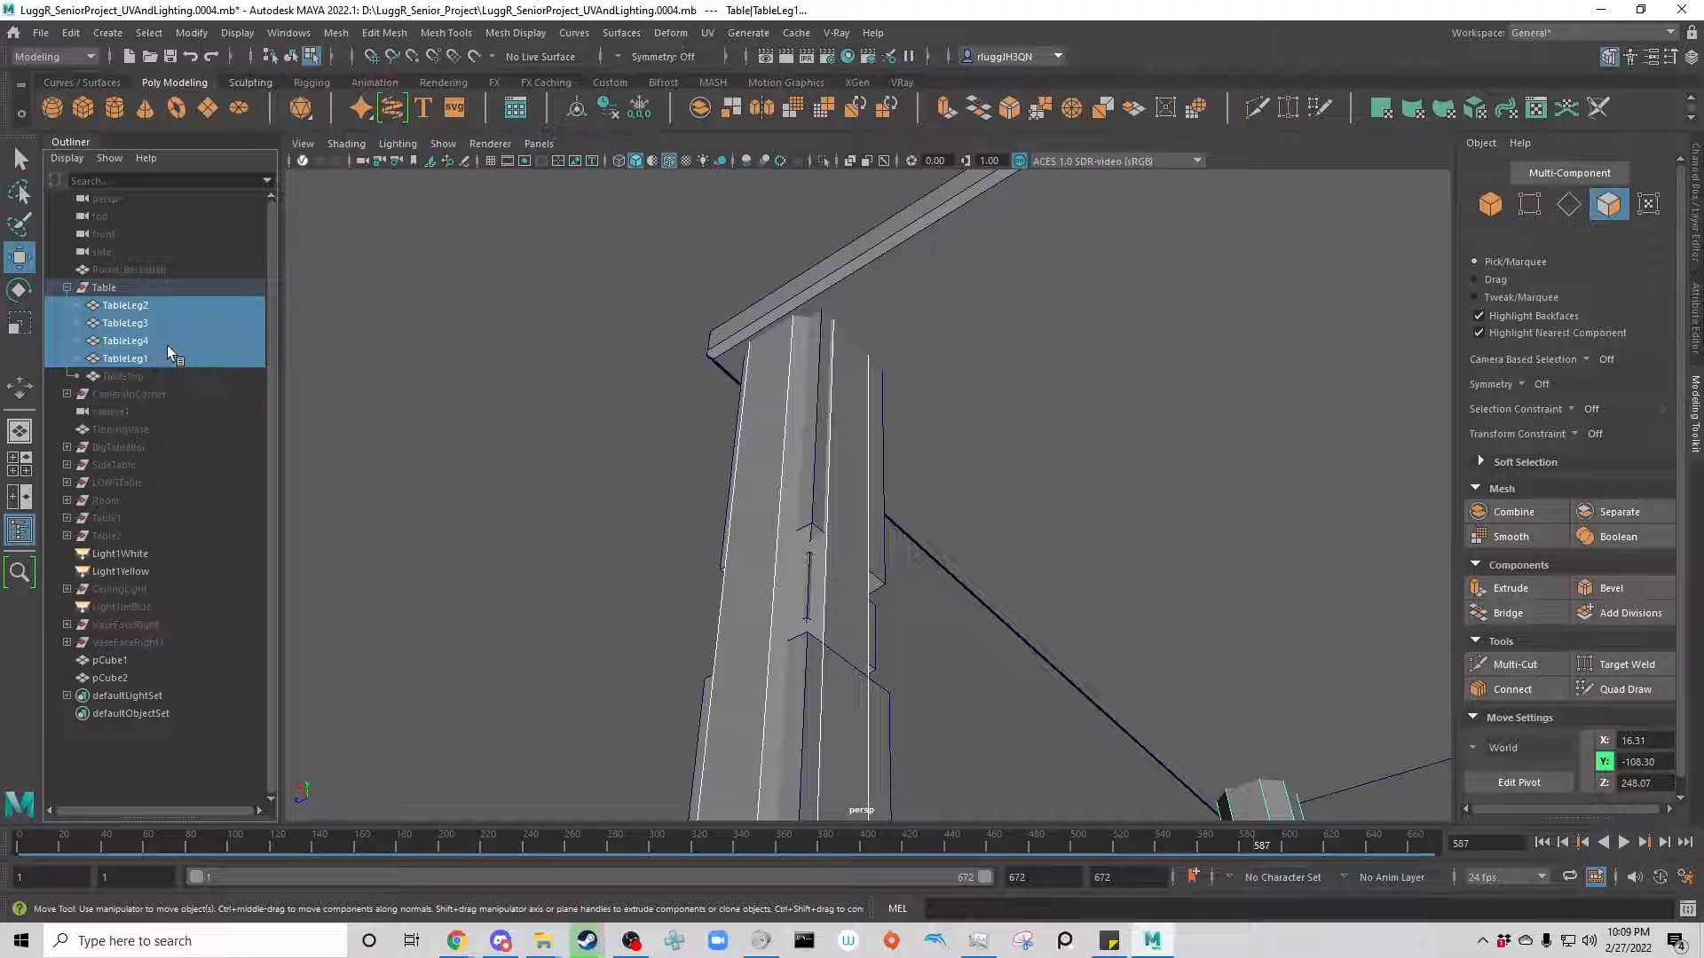
left_click(171, 340)
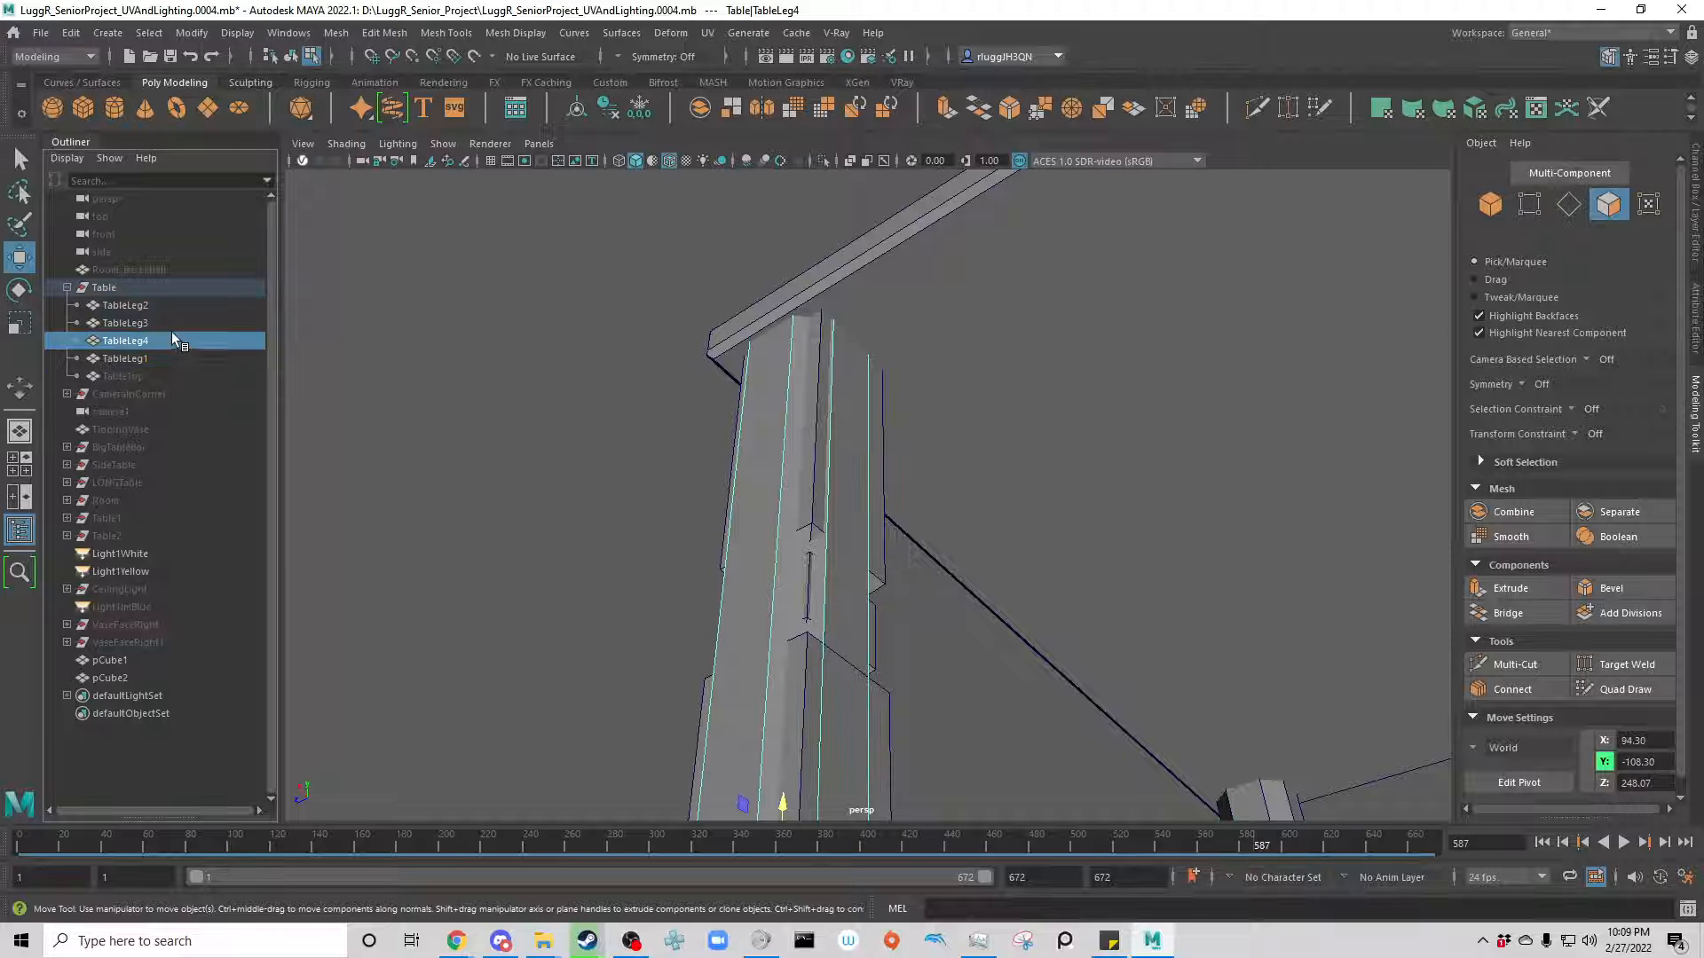
key("ctrl+h")
left_click(529, 683)
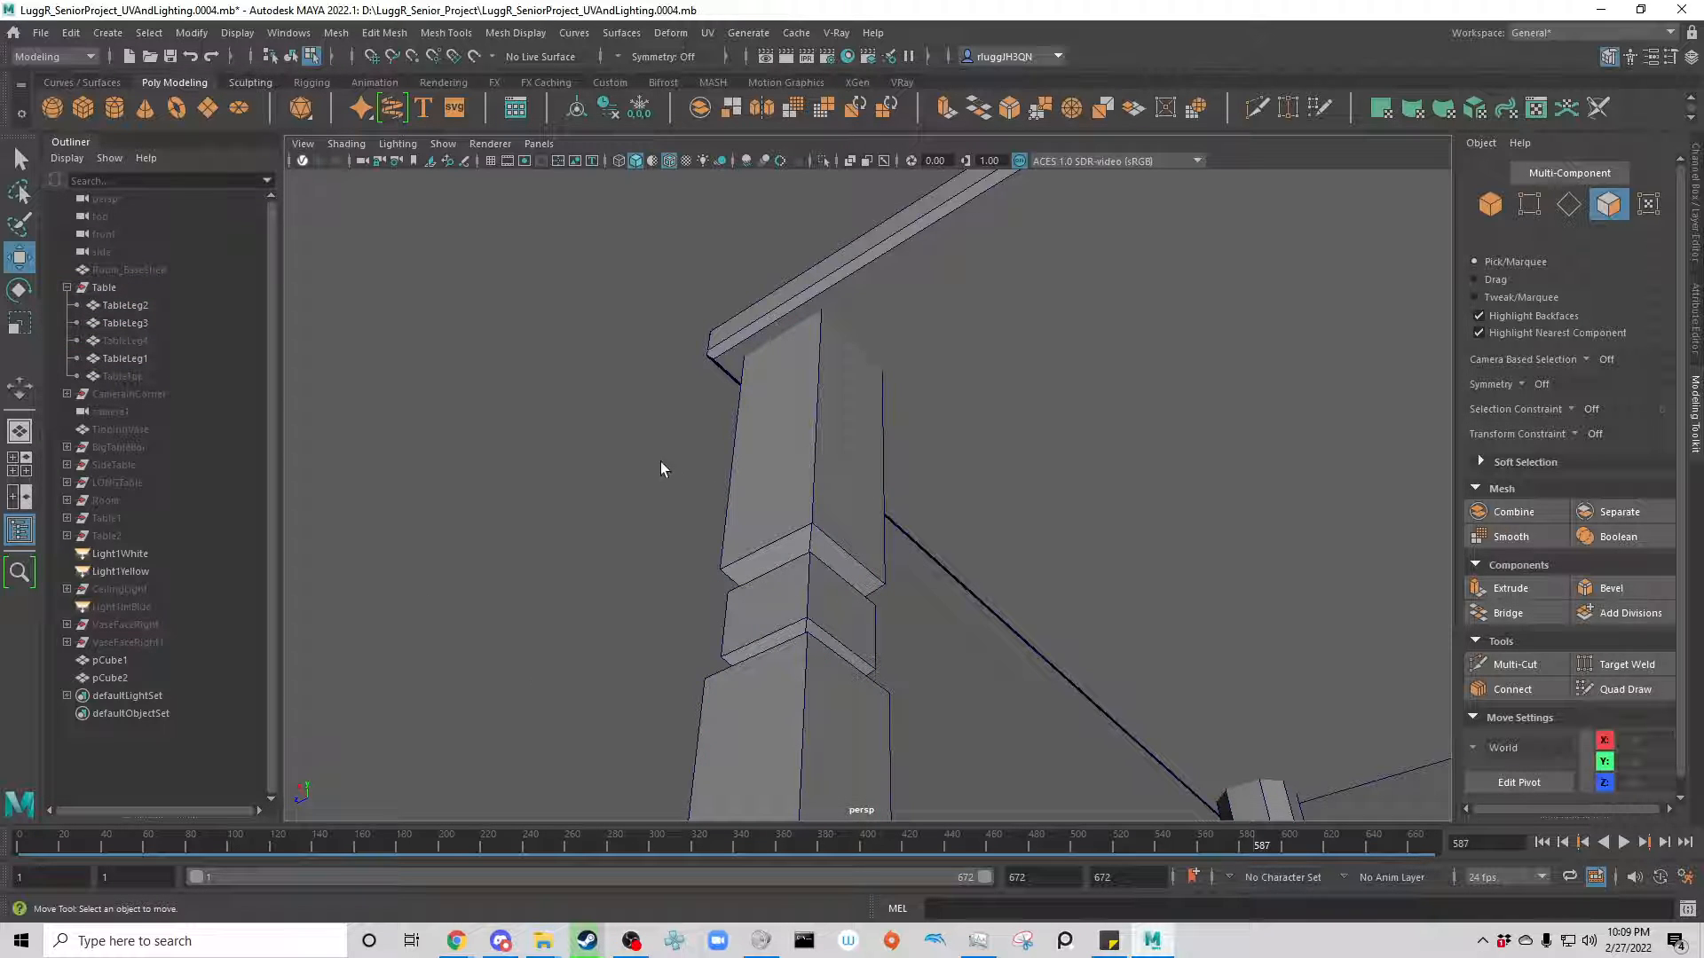
Step: Examine the new leg's neck, full length and fit under the tabletop from several angles
left_click_drag(641, 449, 685, 550, "alt")
left_click(759, 466)
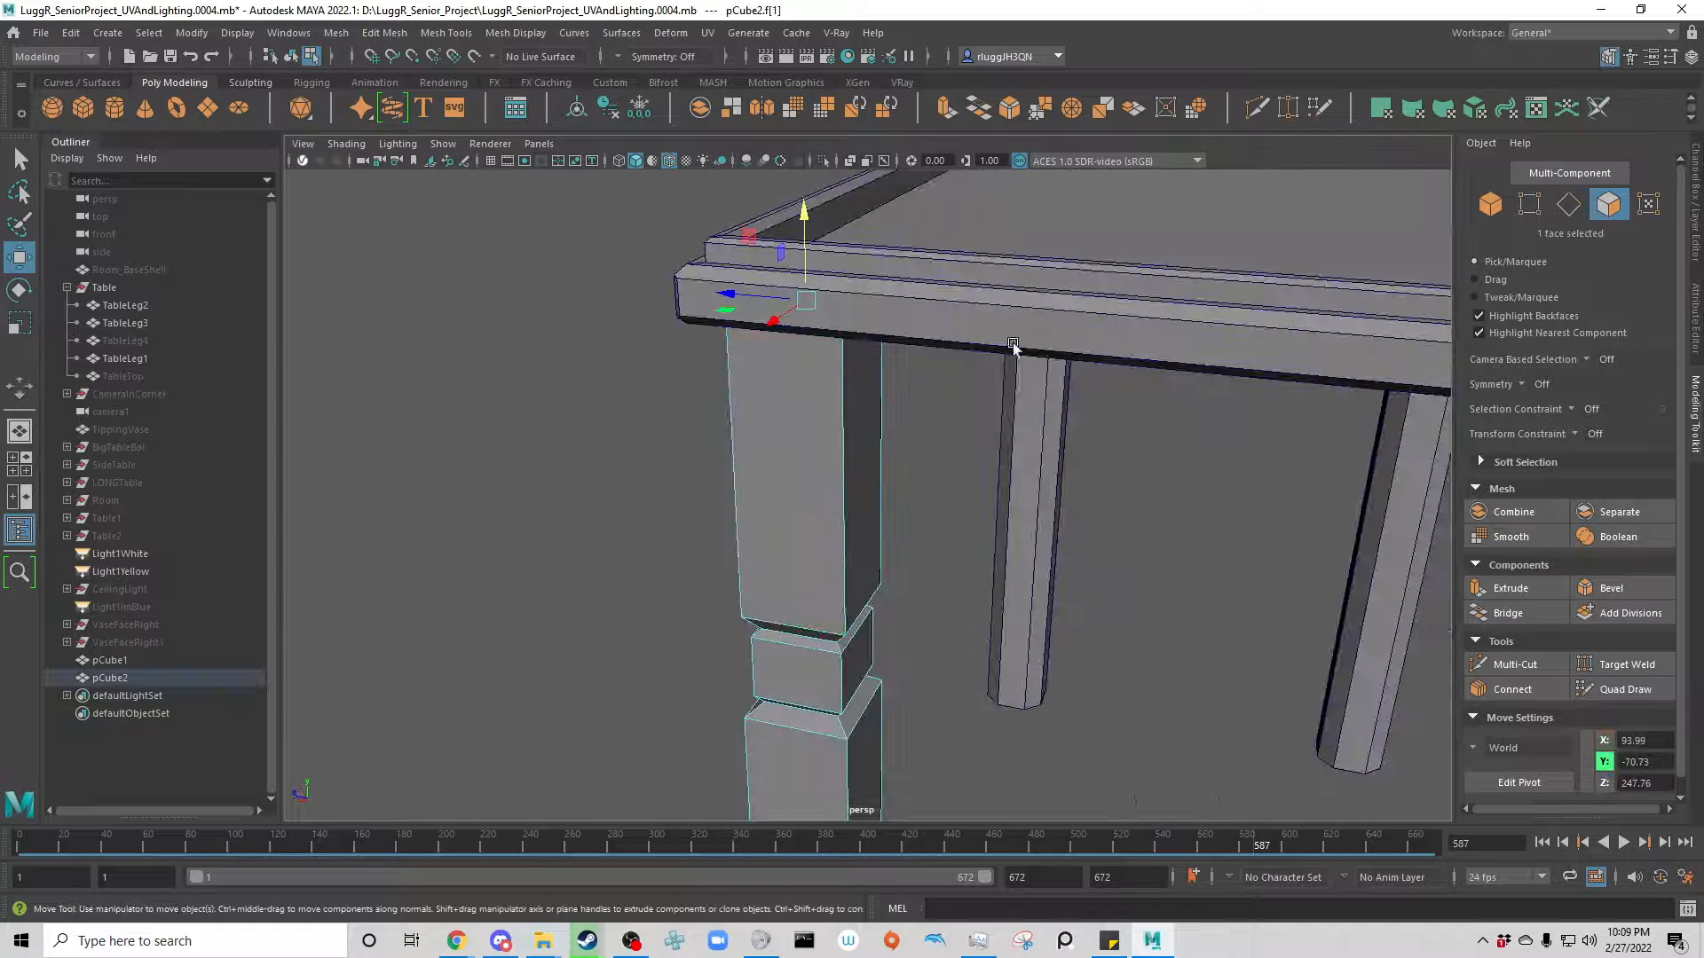
left_click_drag(833, 201, 814, 294, "alt")
left_click(588, 521)
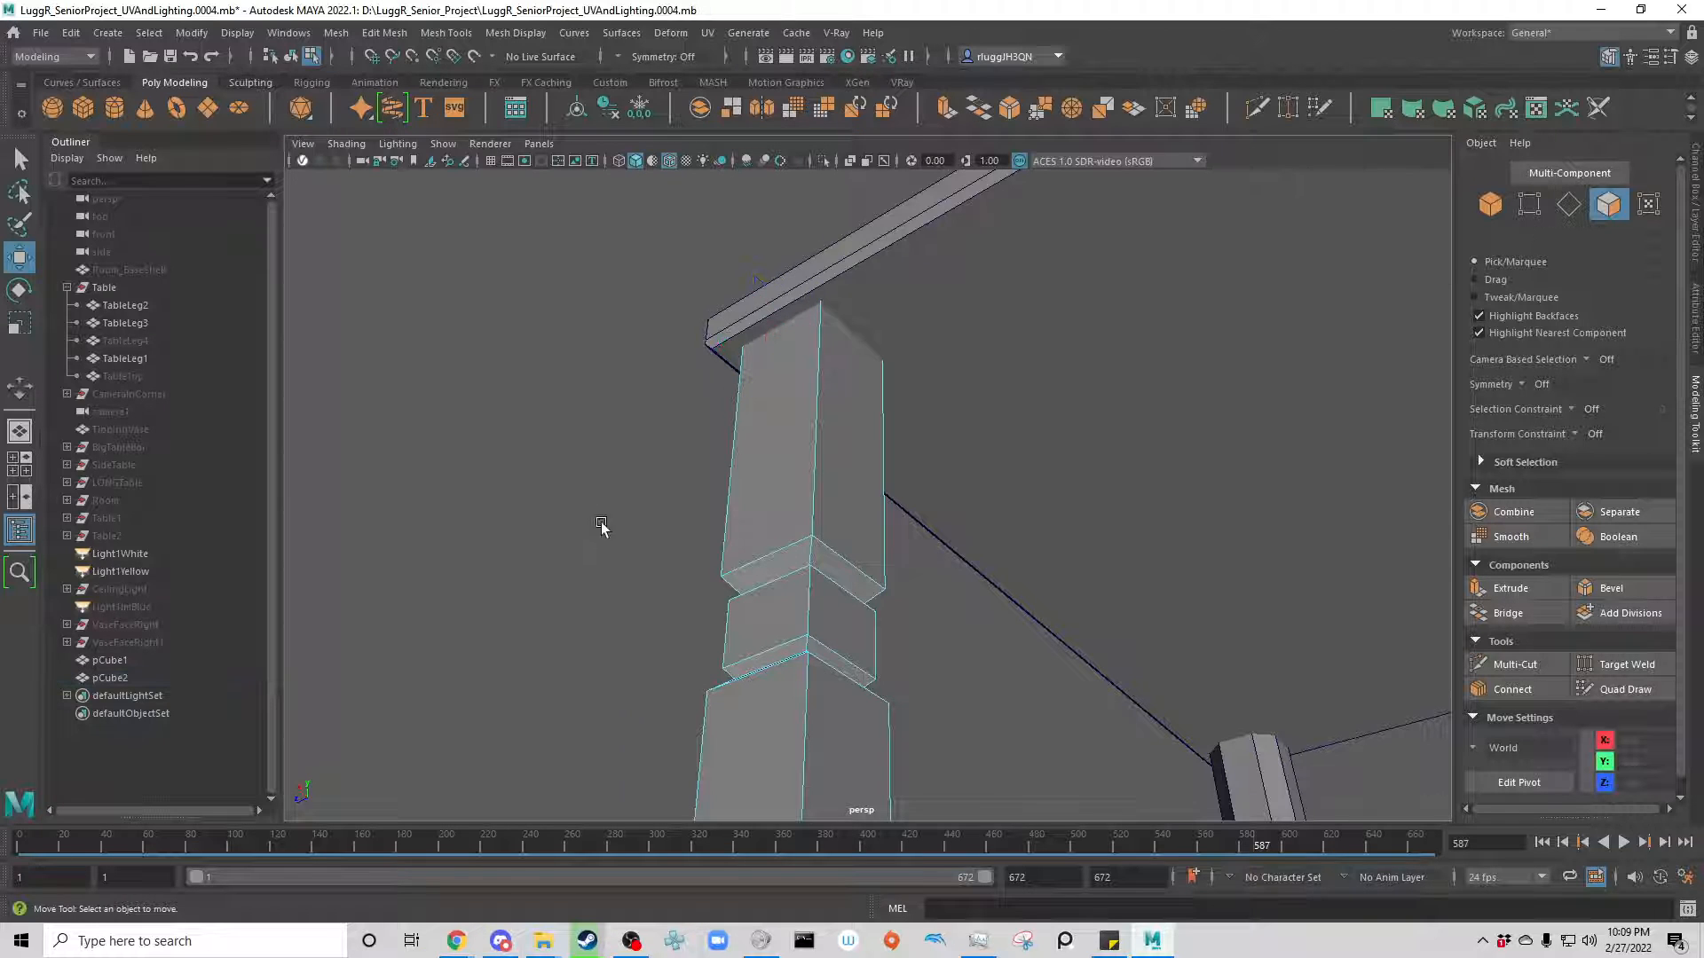
left_click_drag(601, 525, 1014, 542, "alt")
middle_click_drag(1014, 541, 883, 27, "alt")
middle_click_drag(754, 594, 847, 772, "alt")
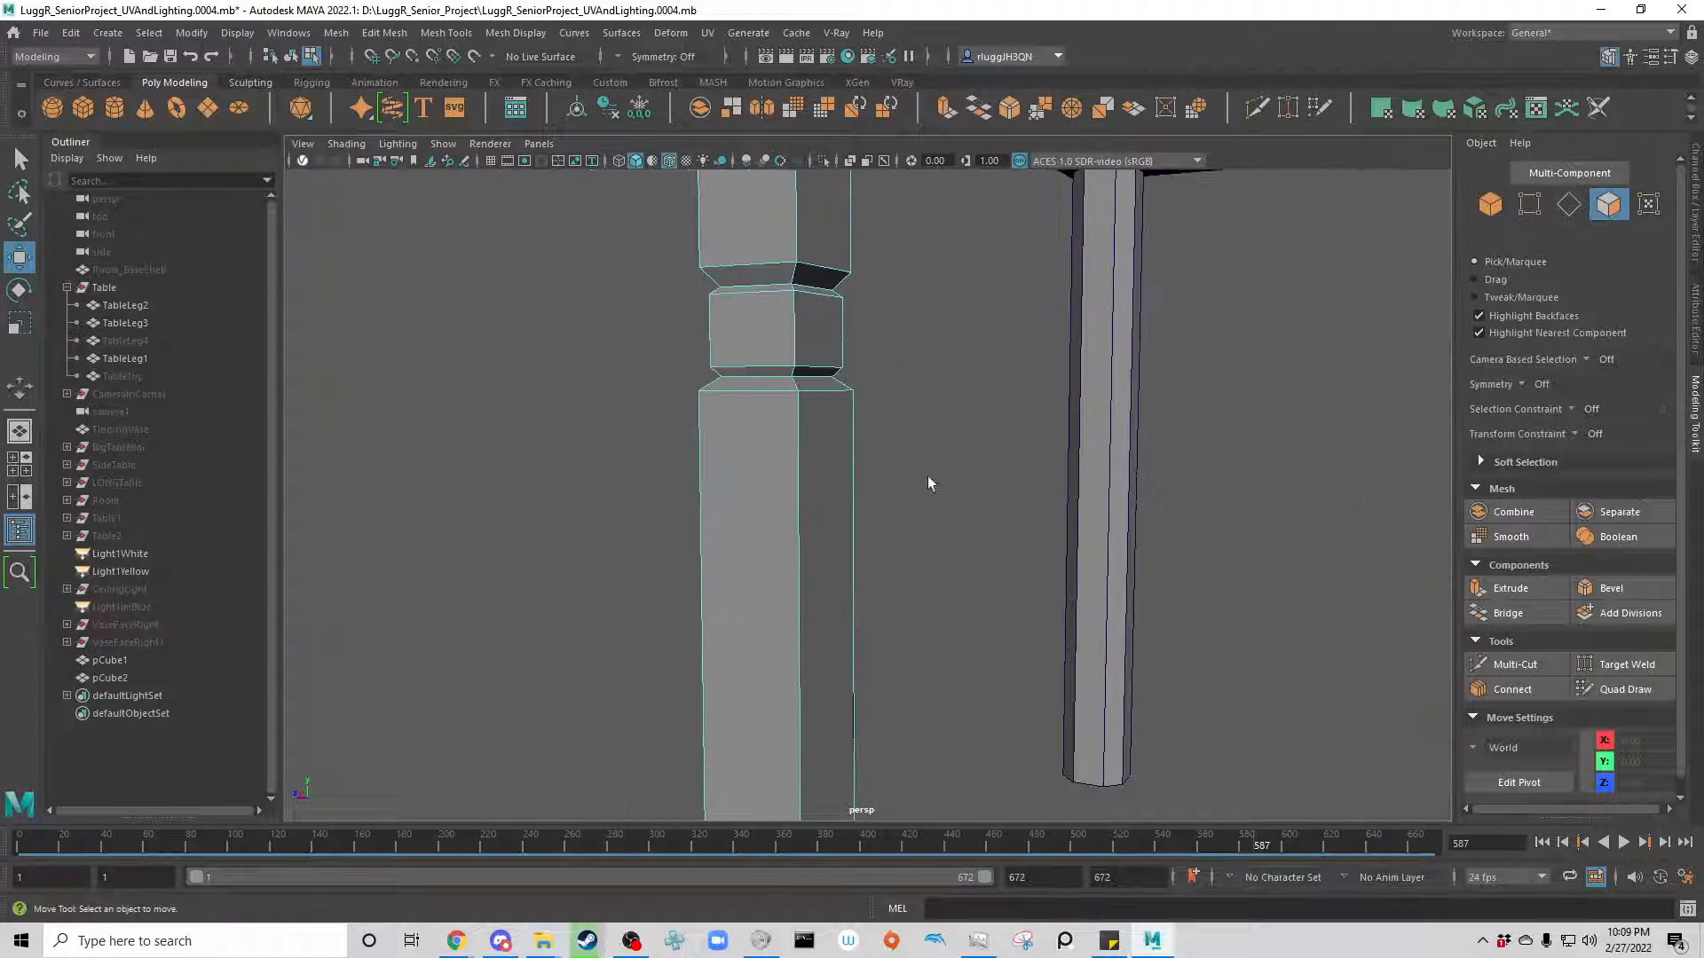
middle_click_drag(928, 476, 1042, 780, "alt")
scroll(1065, 662, "down", 8)
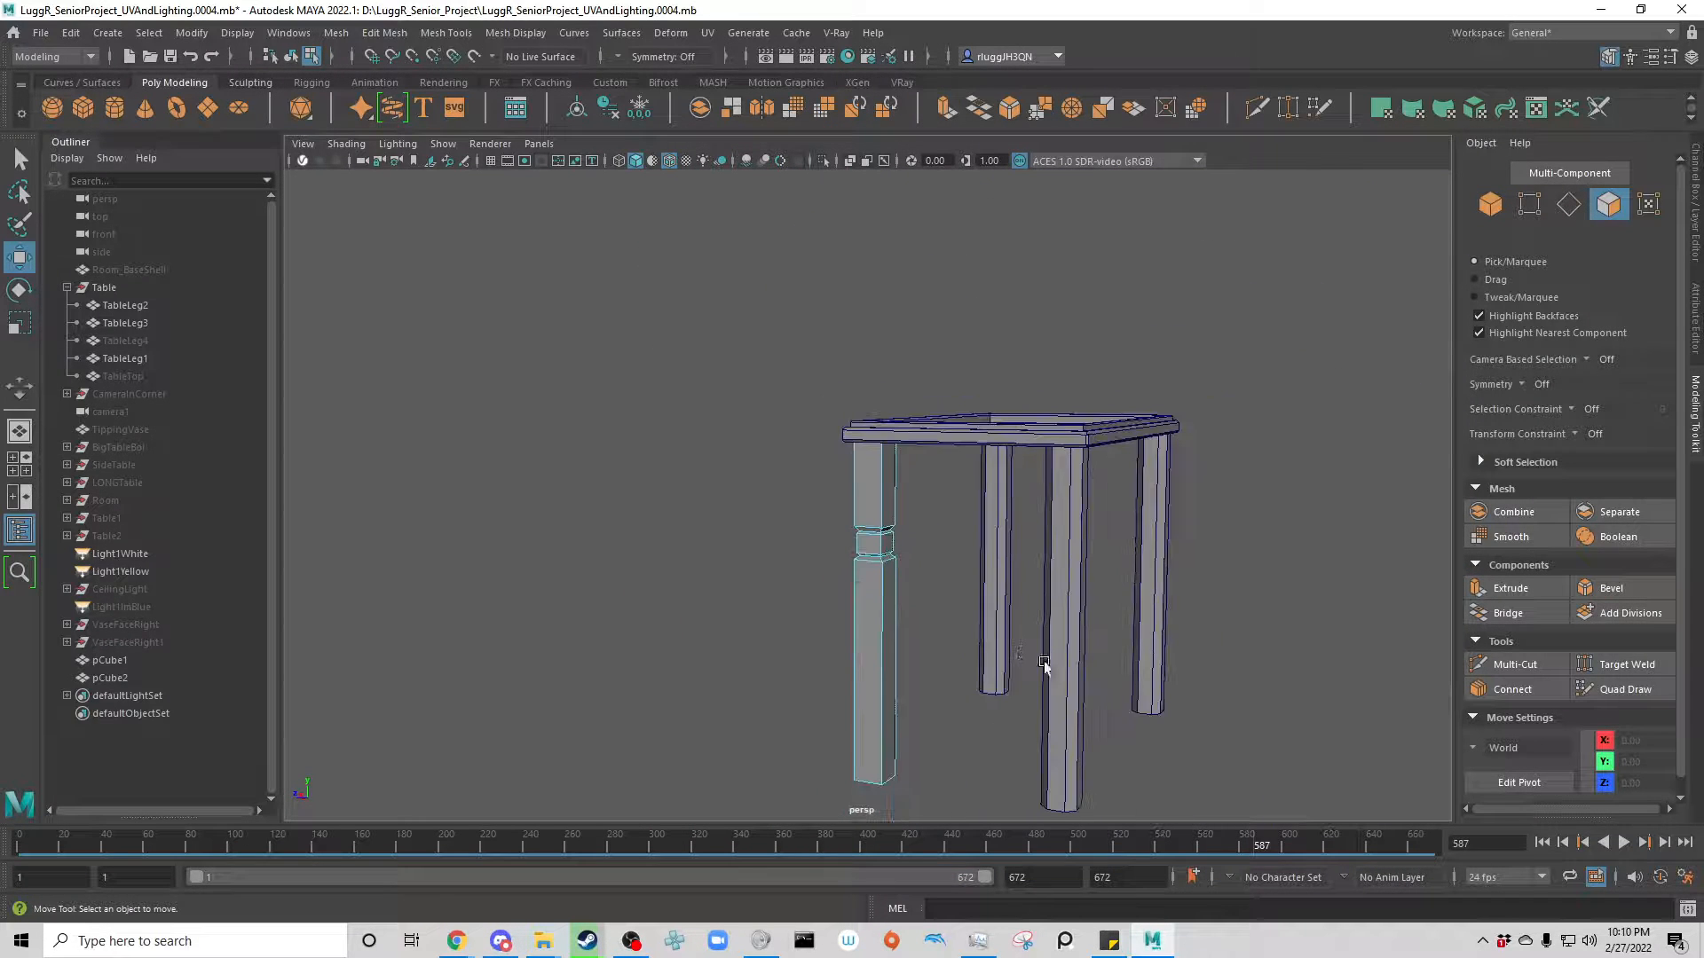
scroll(1024, 657, "up", 3)
scroll(1023, 657, "up", 10)
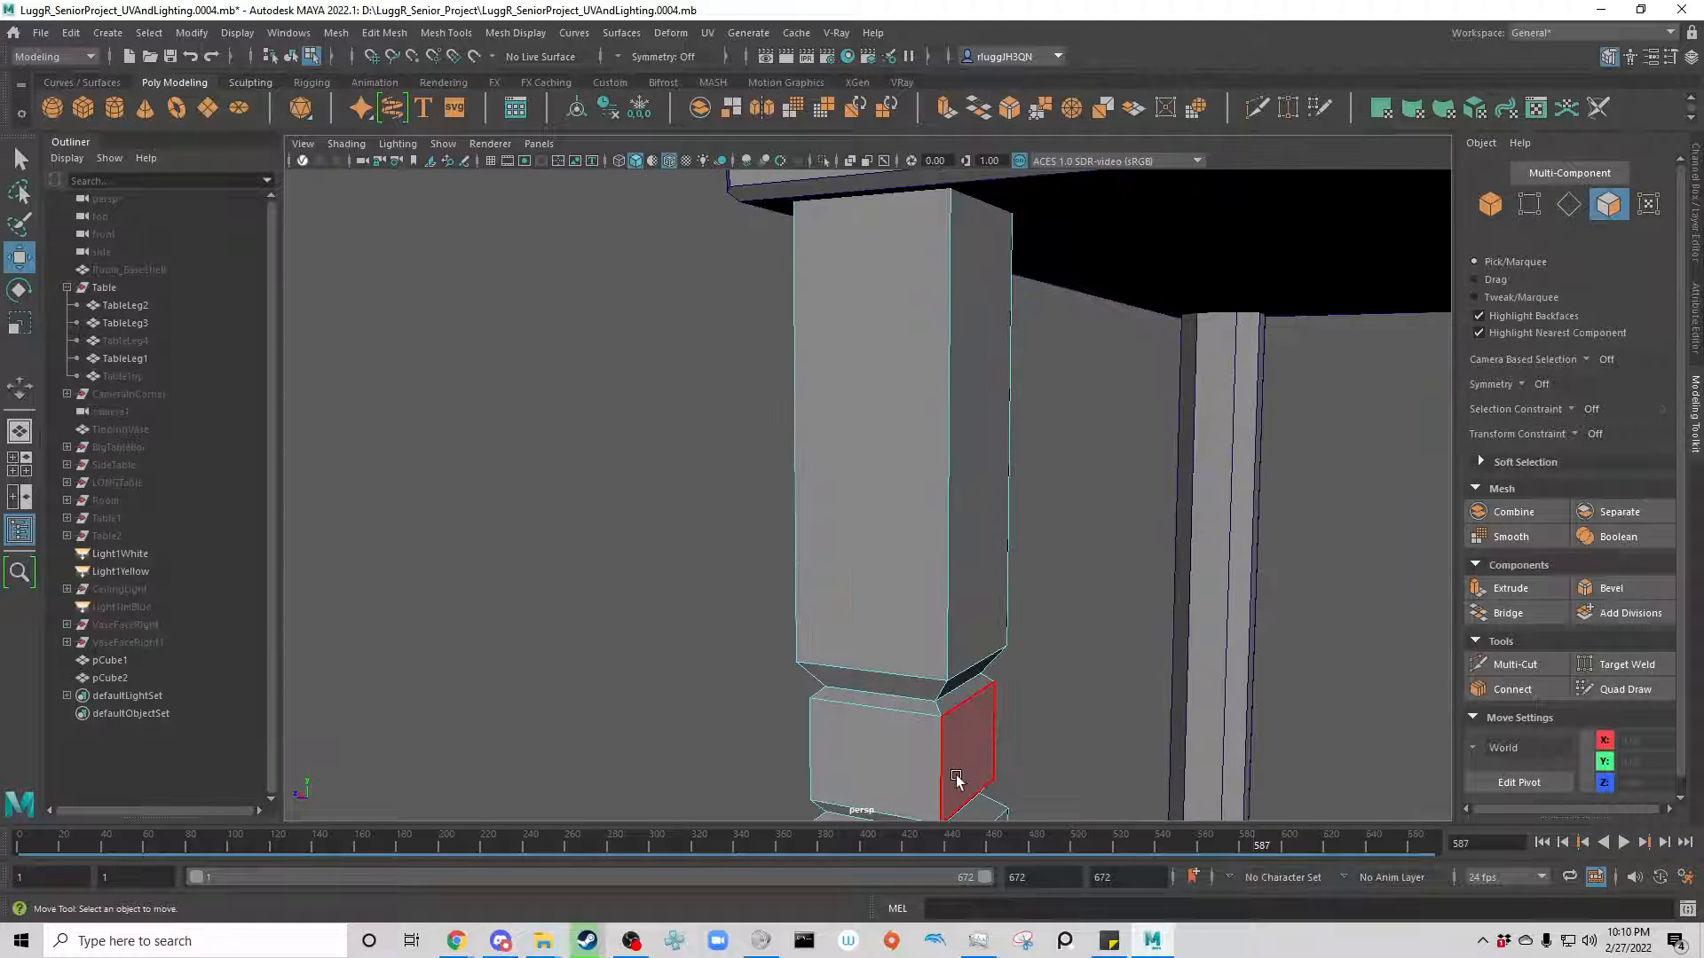
Step: Try to bevel the vertical corner edges running along the full length of the new leg
left_click(1568, 204)
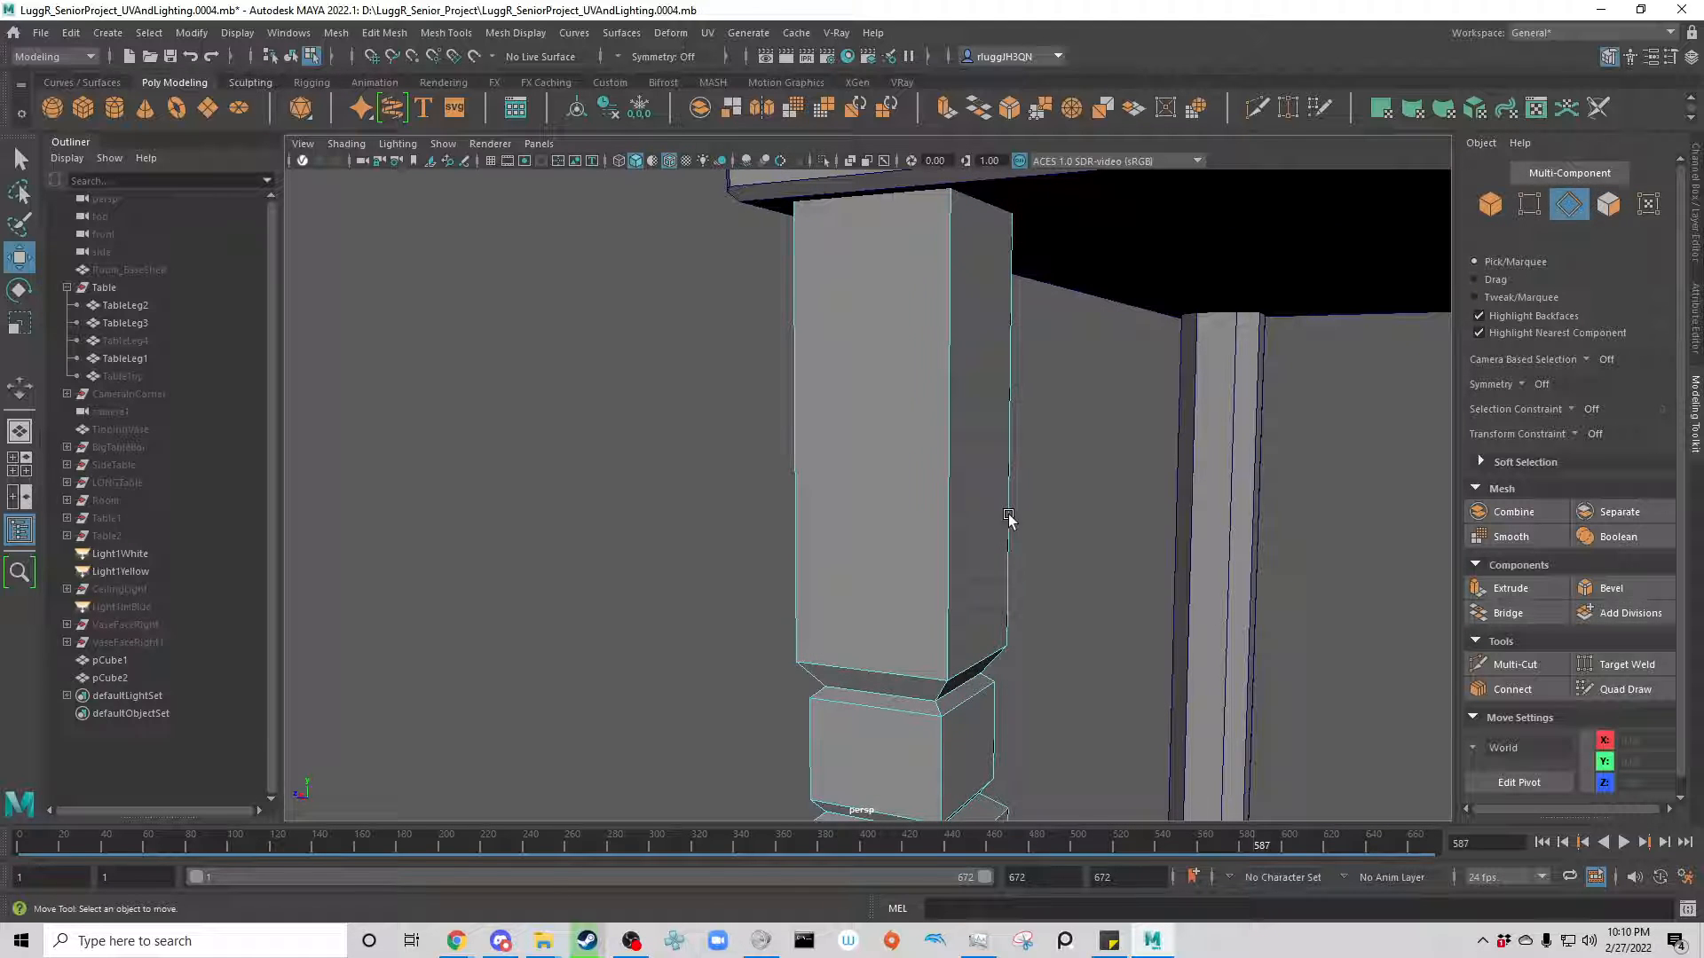
double_click(960, 433)
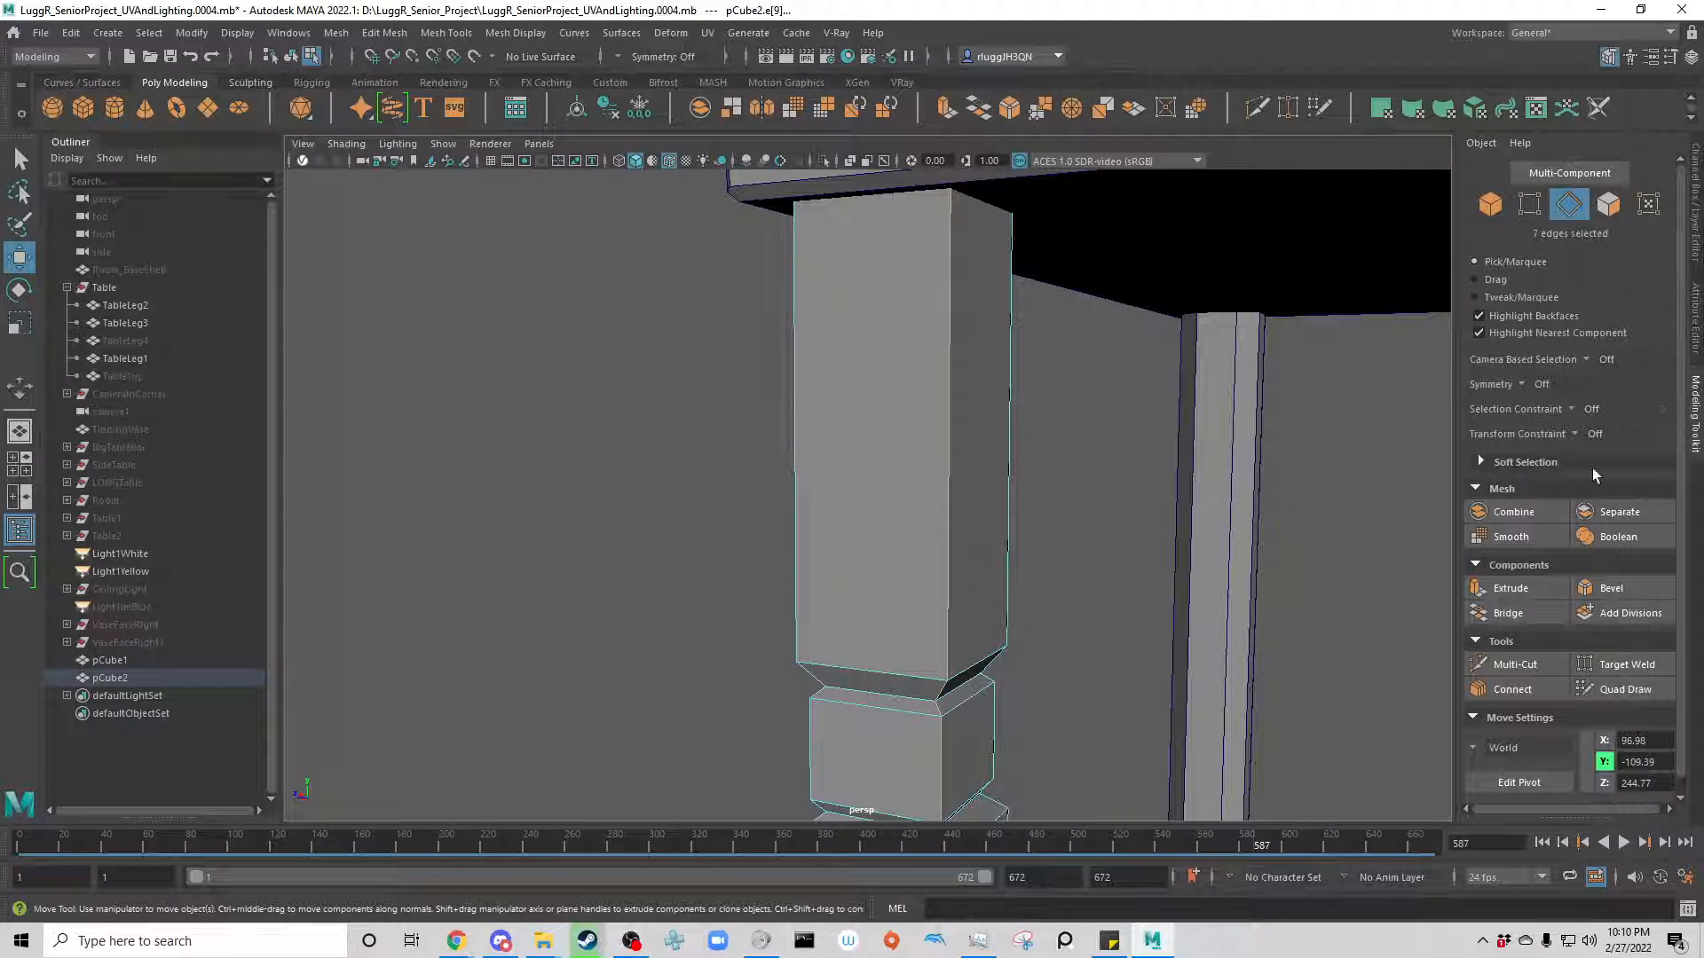
scroll(997, 483, "down", 3)
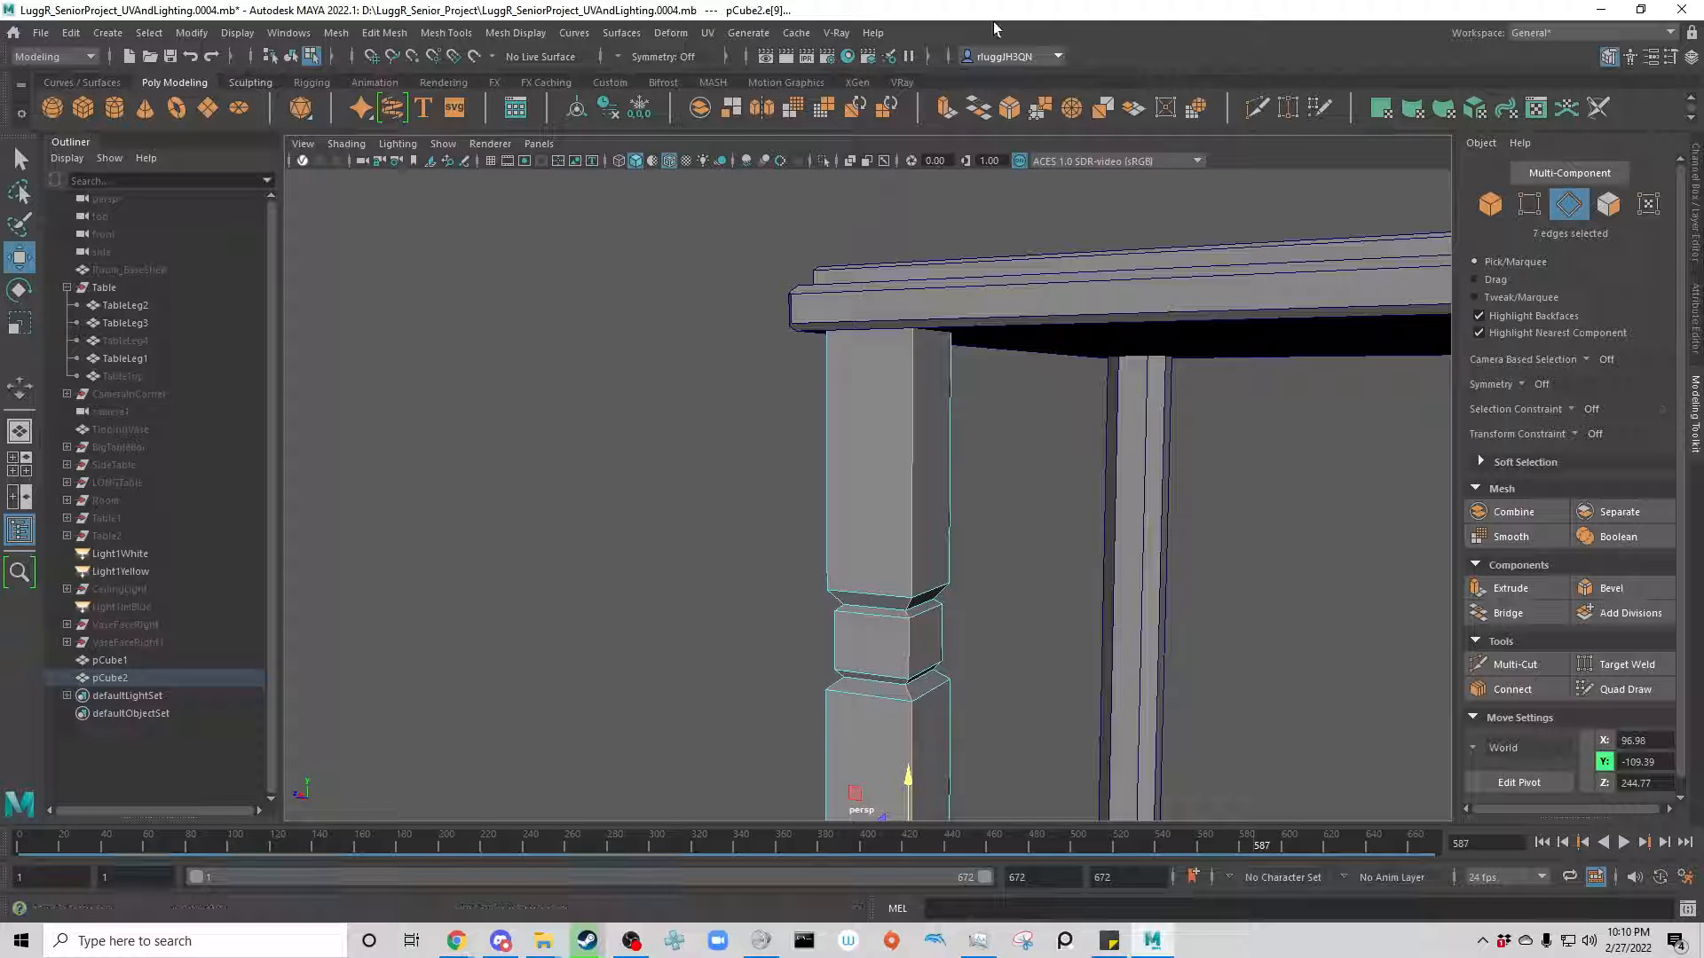
middle_click_drag(1068, 570, 902, 277, "alt")
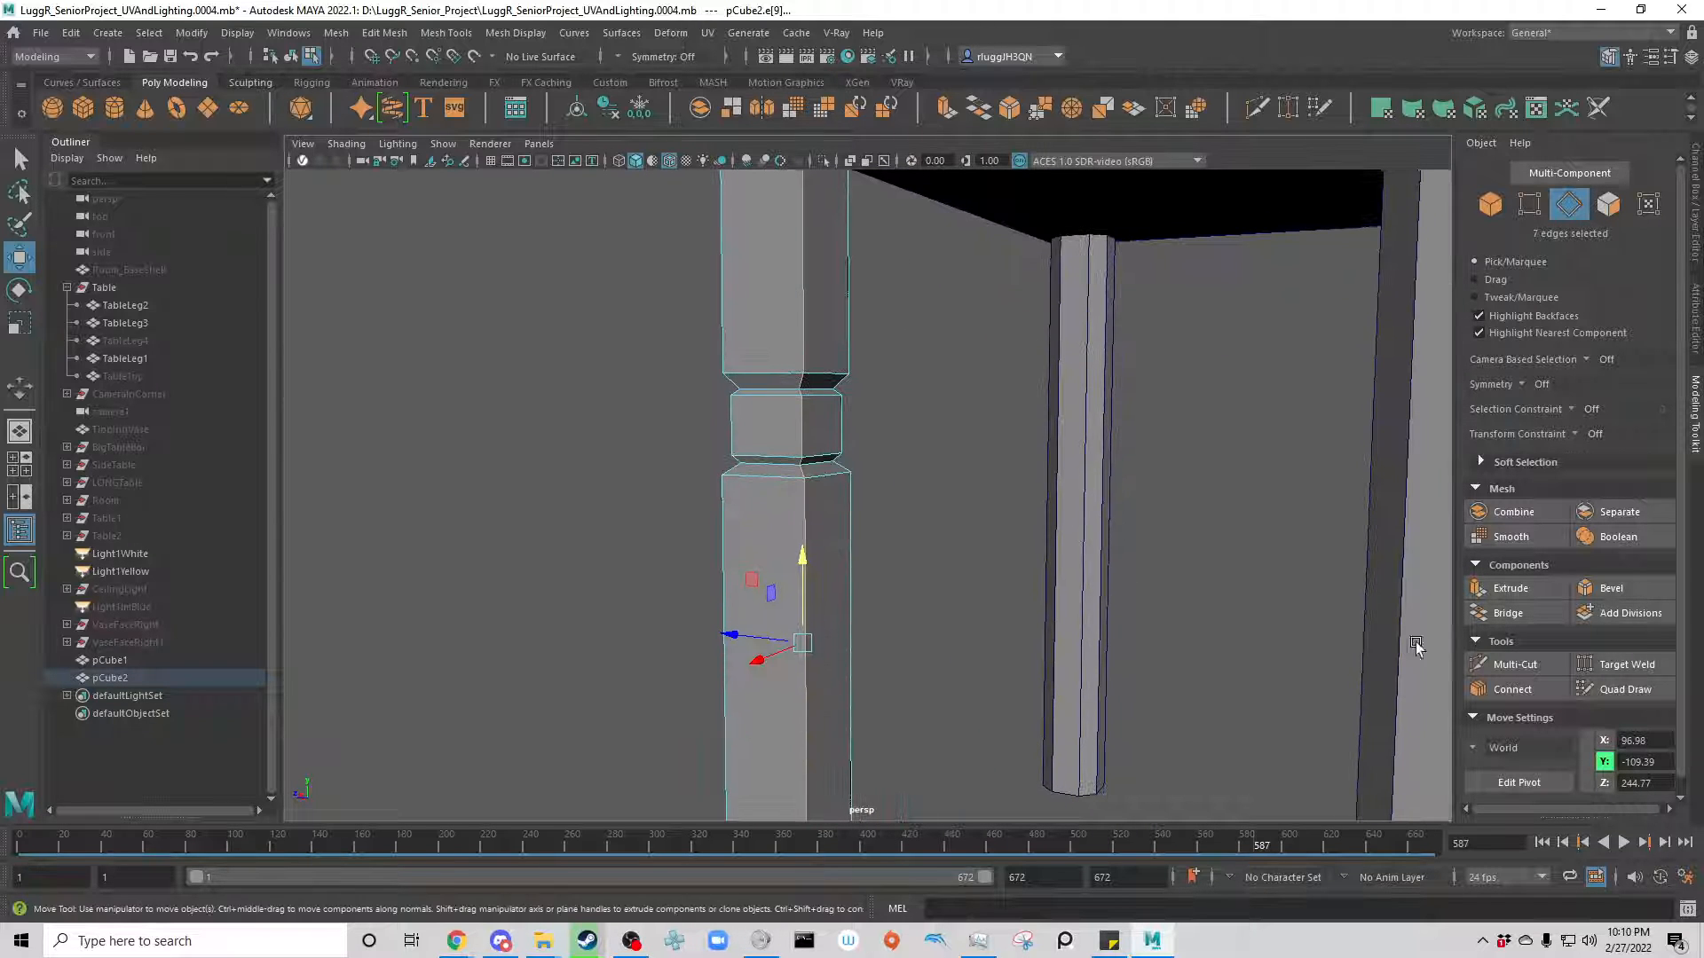
left_click(1624, 590)
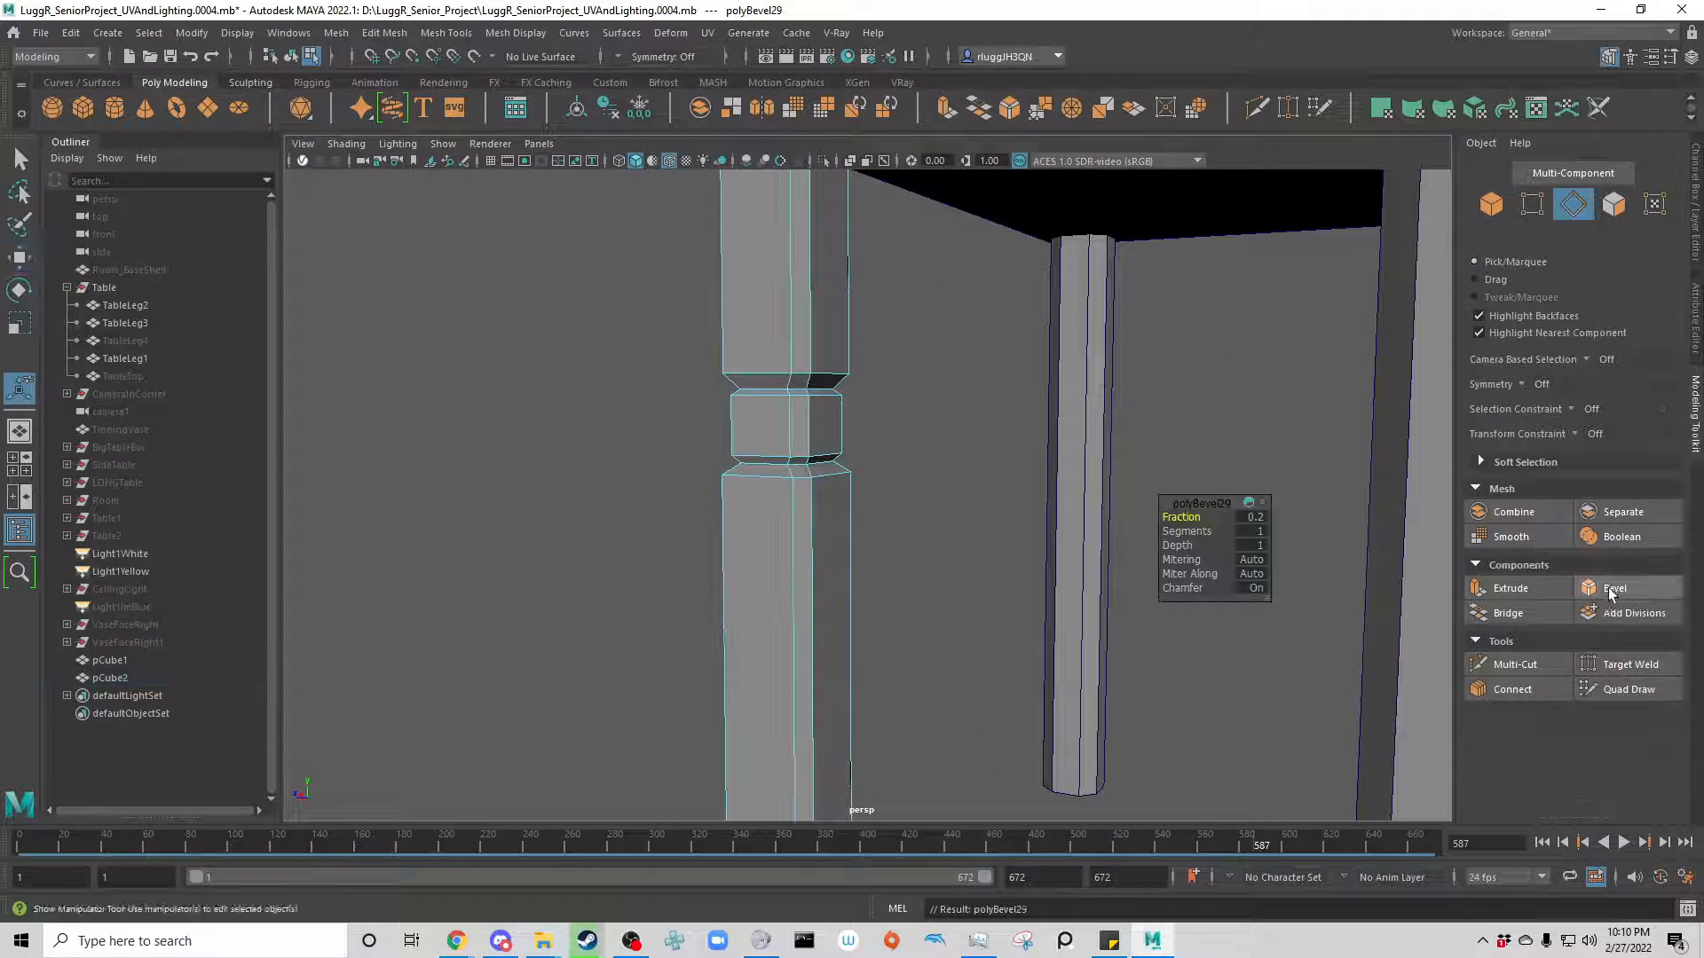
left_click(1207, 439)
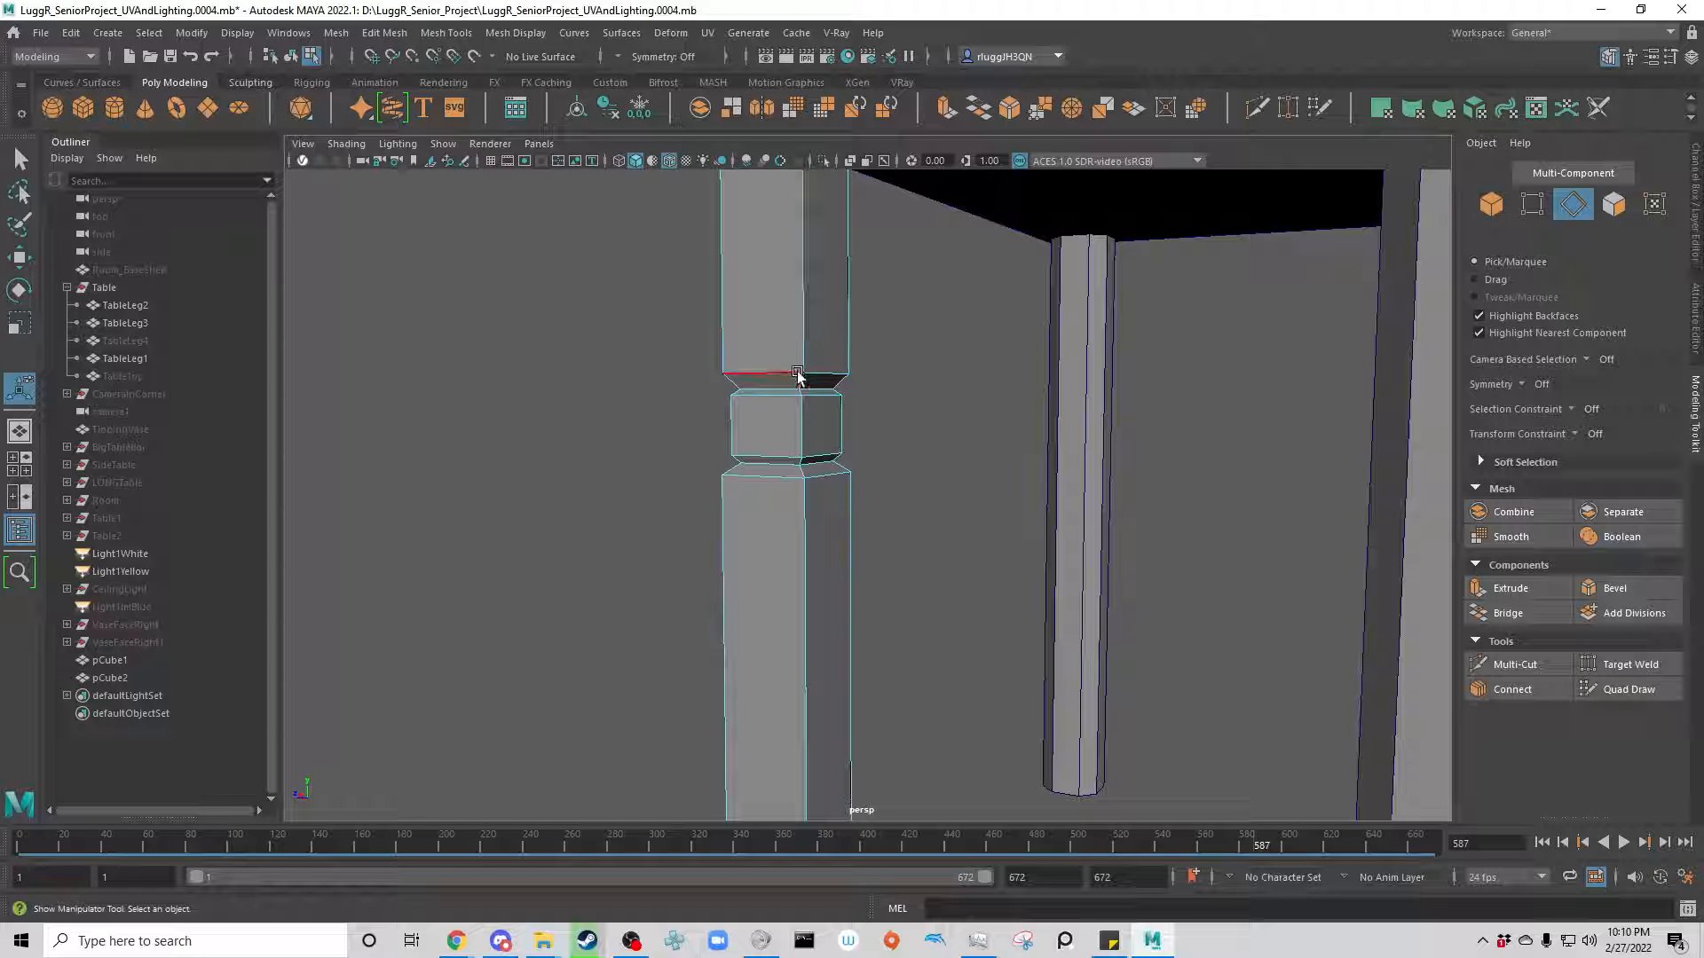
Step: Select vertical corner edges of the leg's neck block together with the adjoining short sloped edges above and below
left_click(825, 470)
scroll(782, 427, "up", 5)
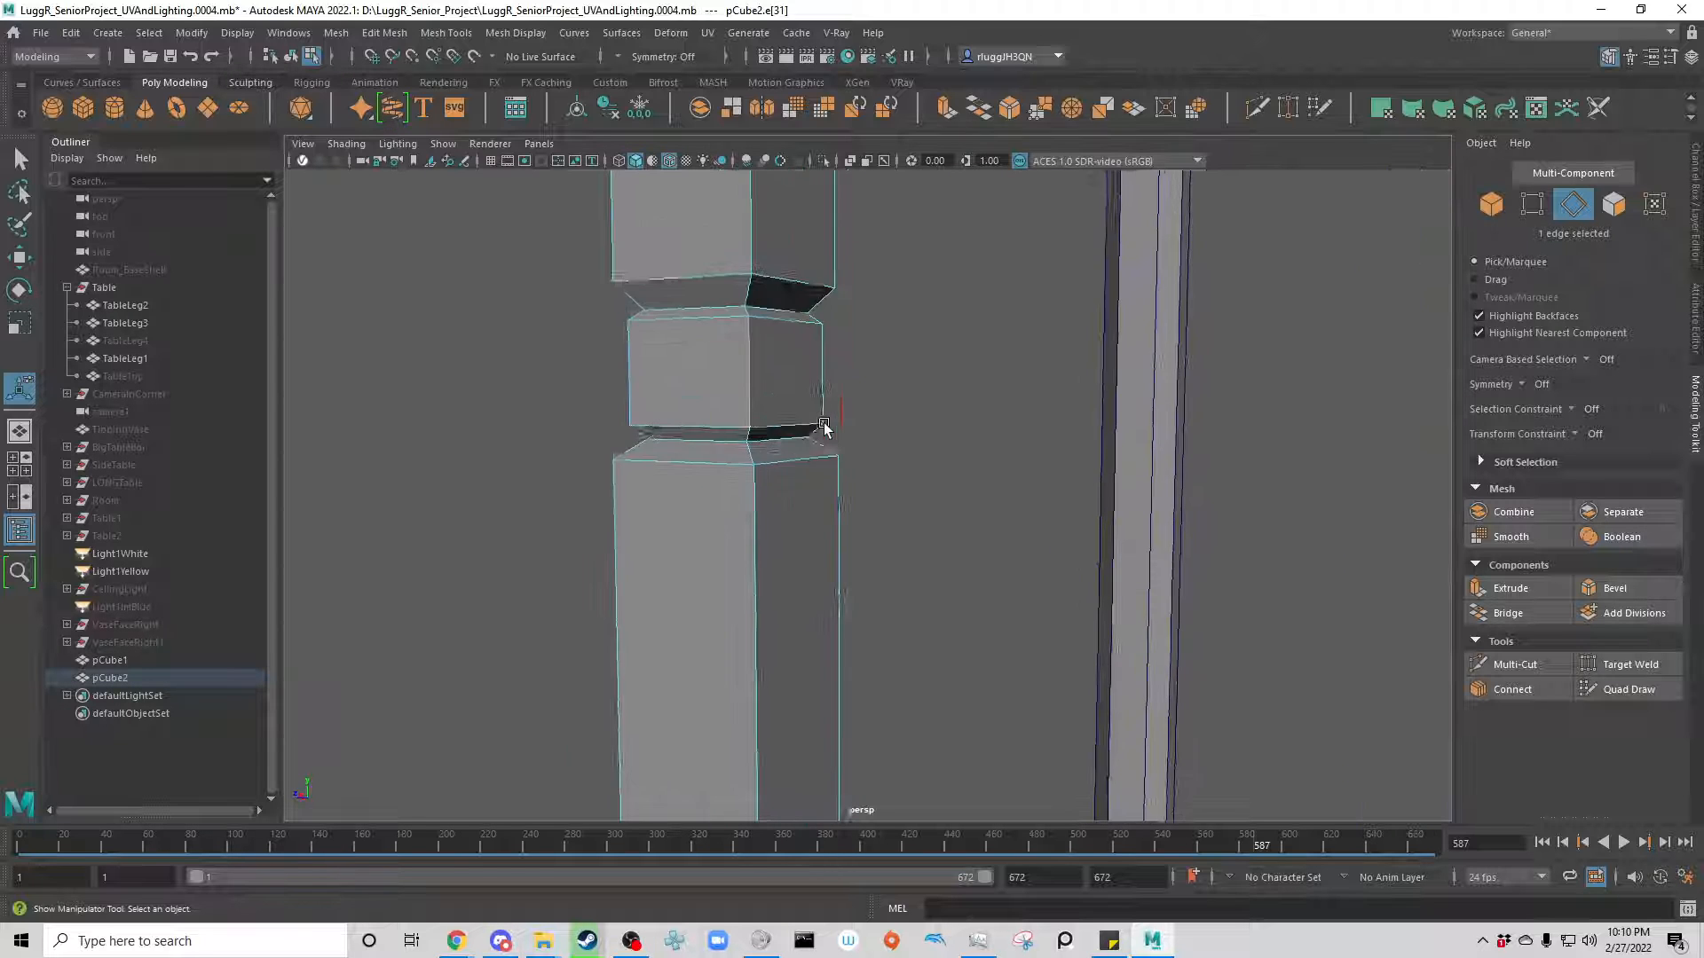
scroll(782, 427, "up", 3)
middle_click_drag(651, 426, 874, 710, "alt")
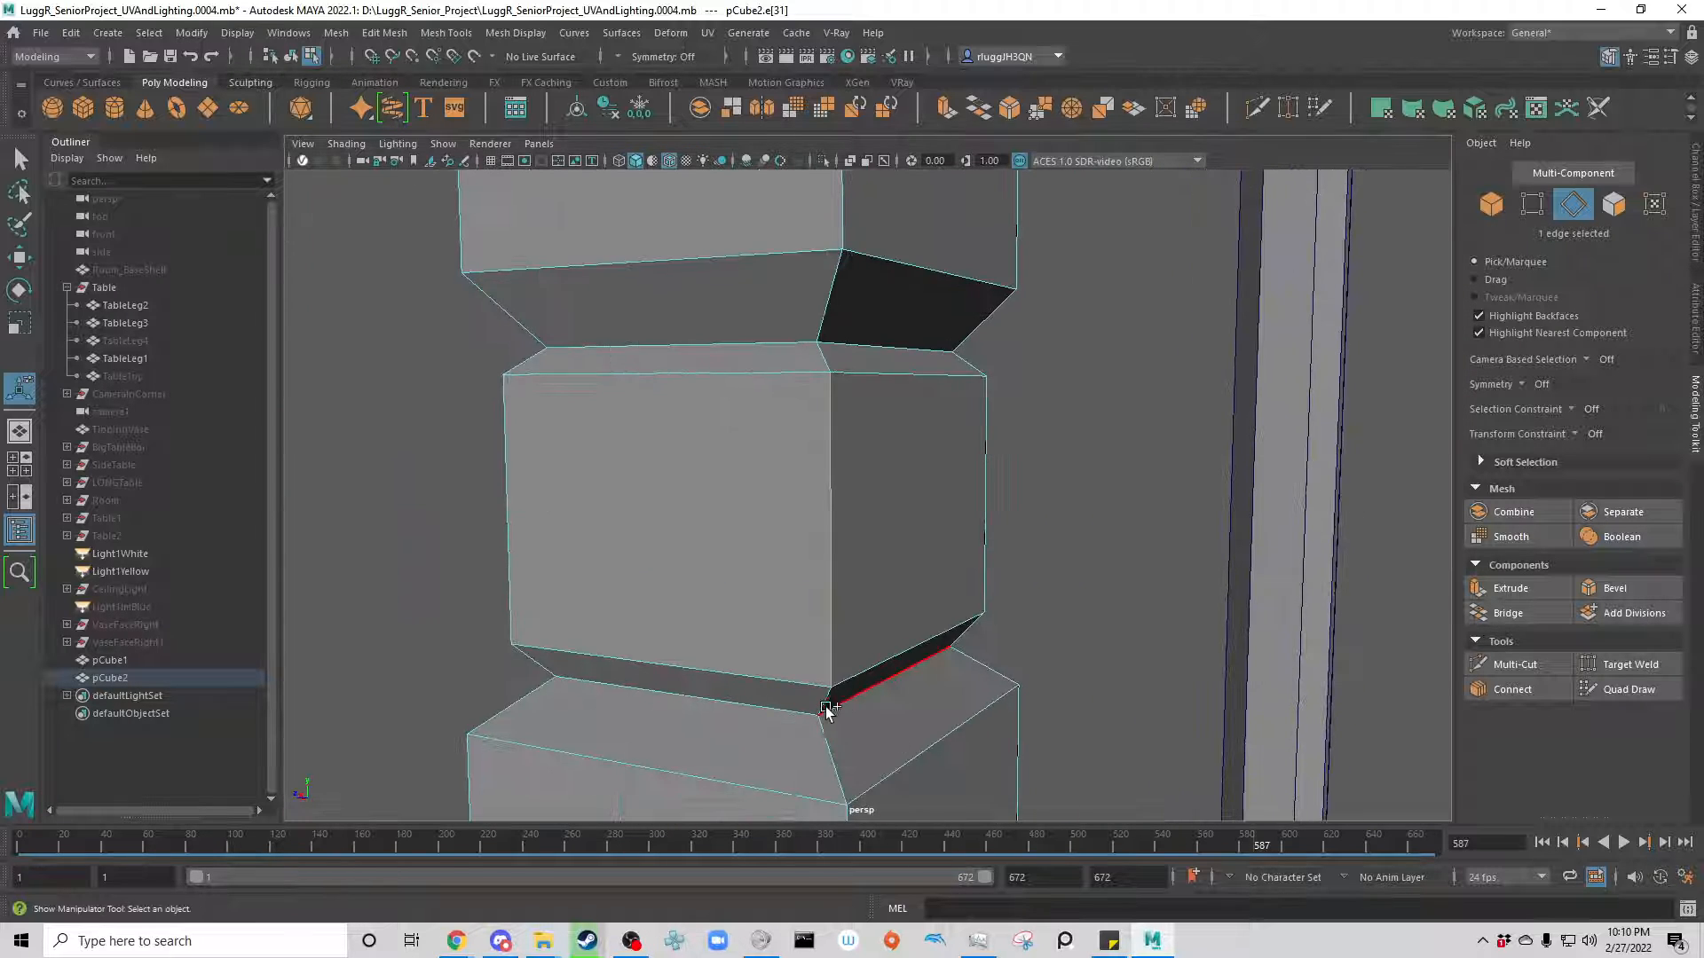
left_click(821, 486, "shift")
left_click(721, 364, "shift")
left_click(532, 666, "shift")
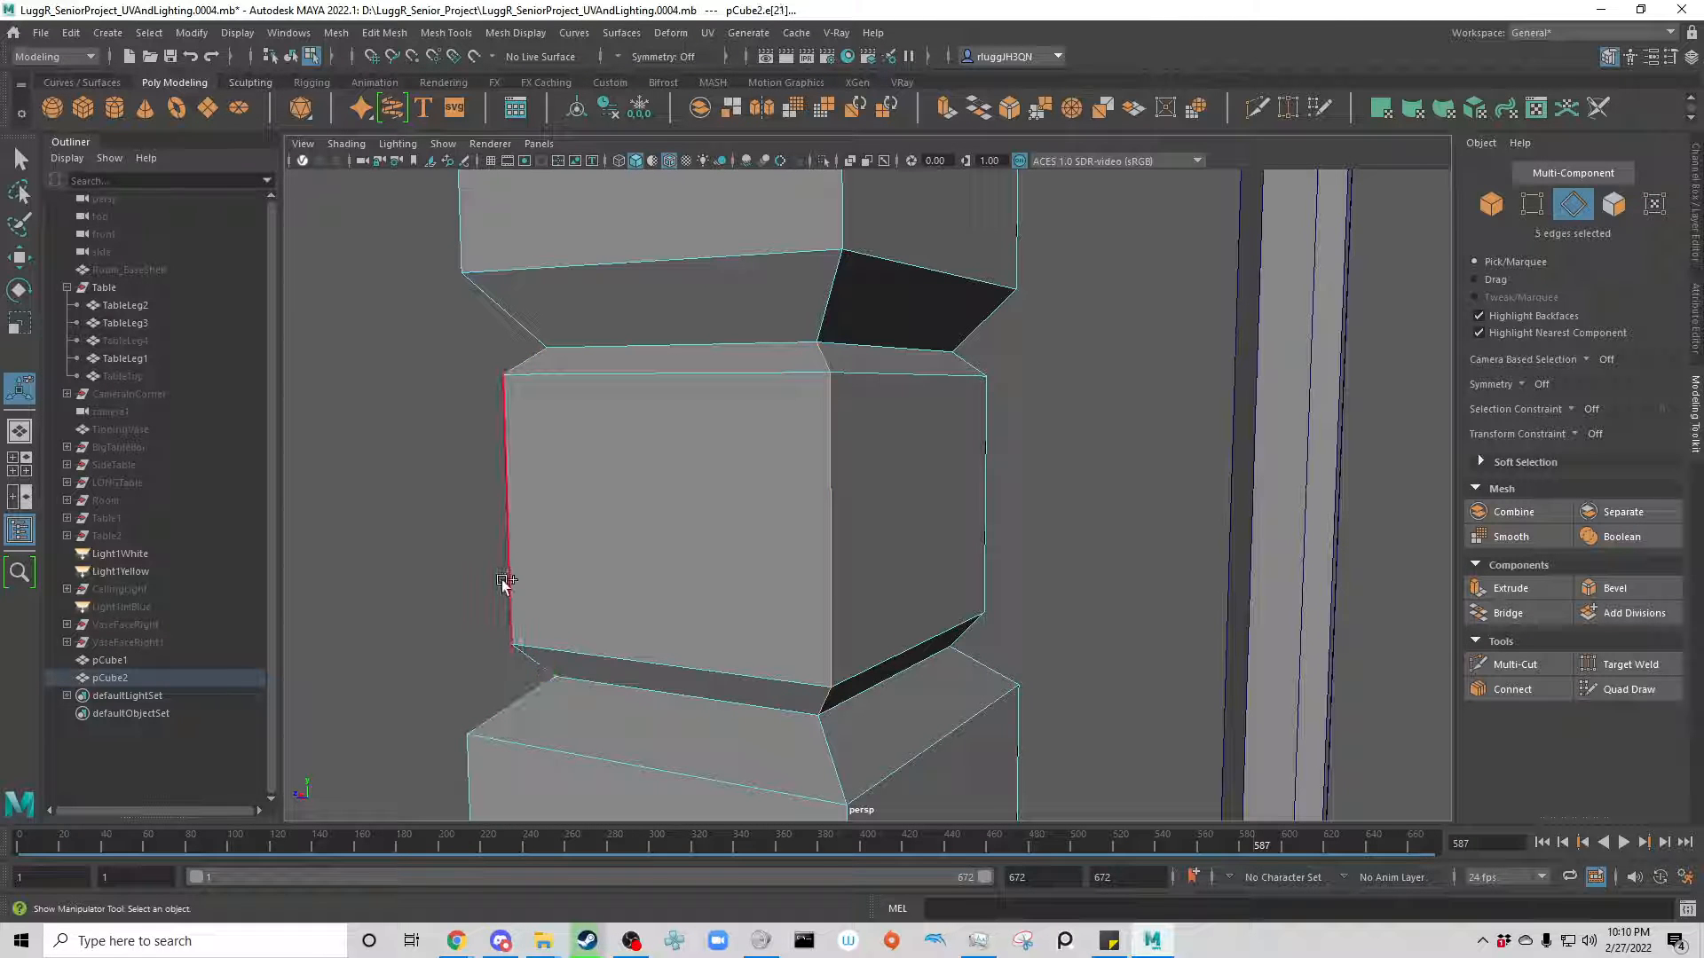
left_click(506, 585, "shift")
Step: Add the neck block's remaining vertical corner edges and short sloped edges to the selection and bevel them all
left_click_drag(783, 698, 1016, 697, "alt")
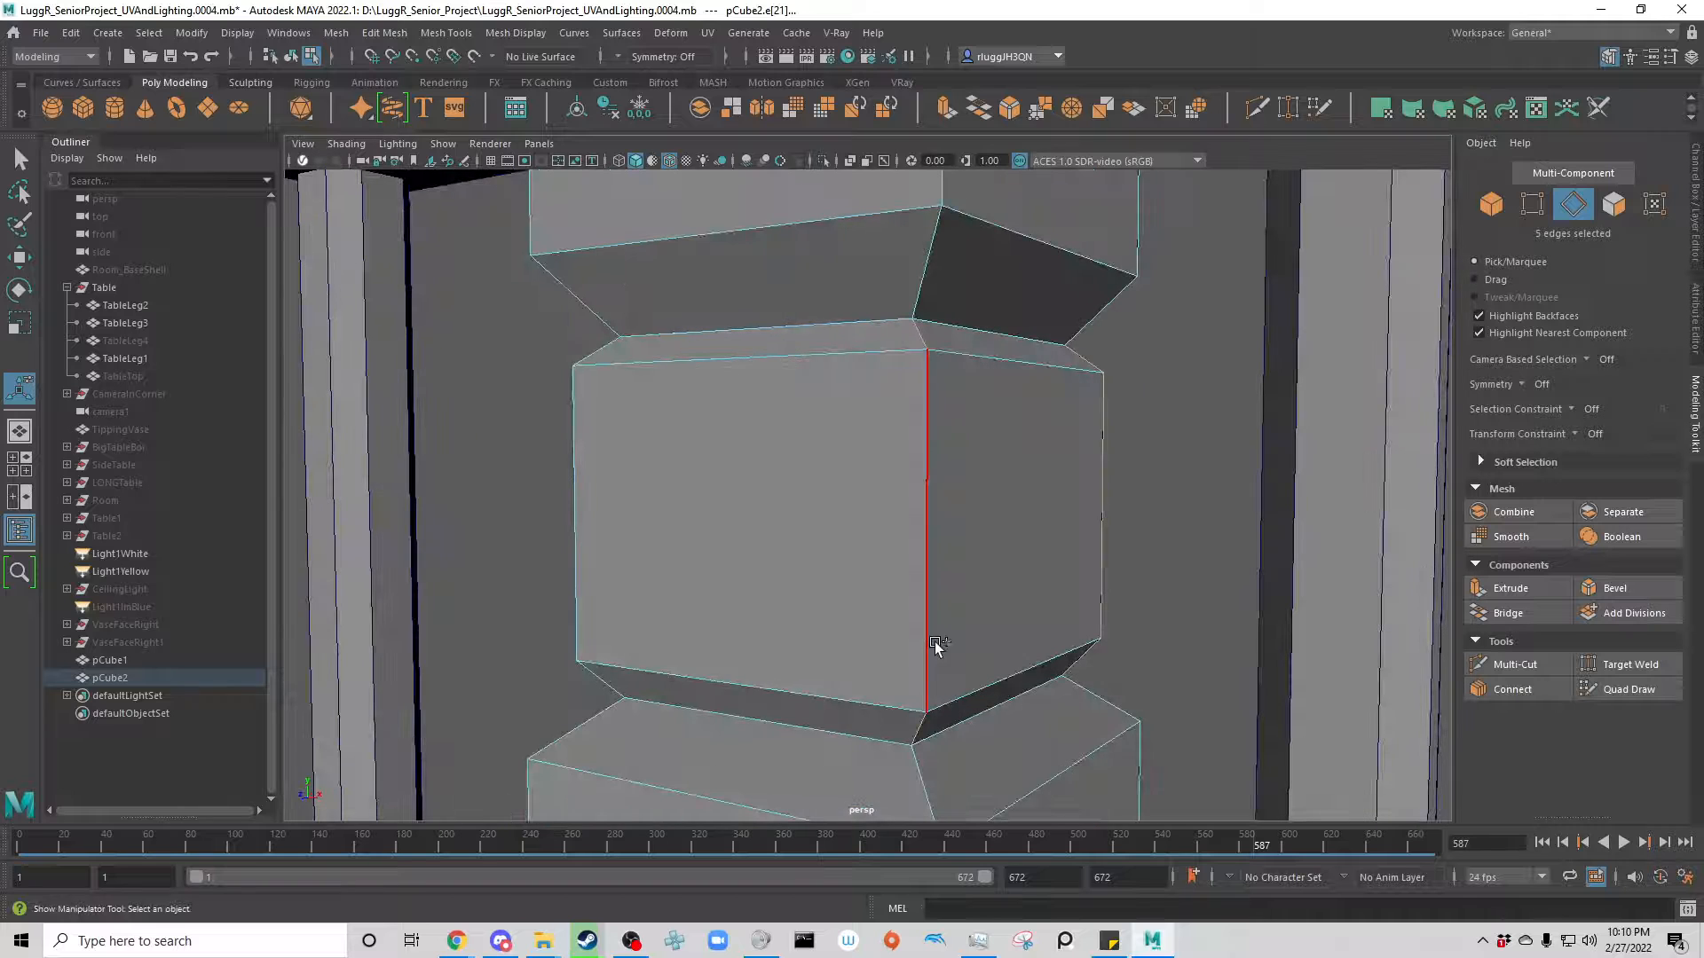
left_click(935, 641, "shift")
left_click(592, 571, "shift")
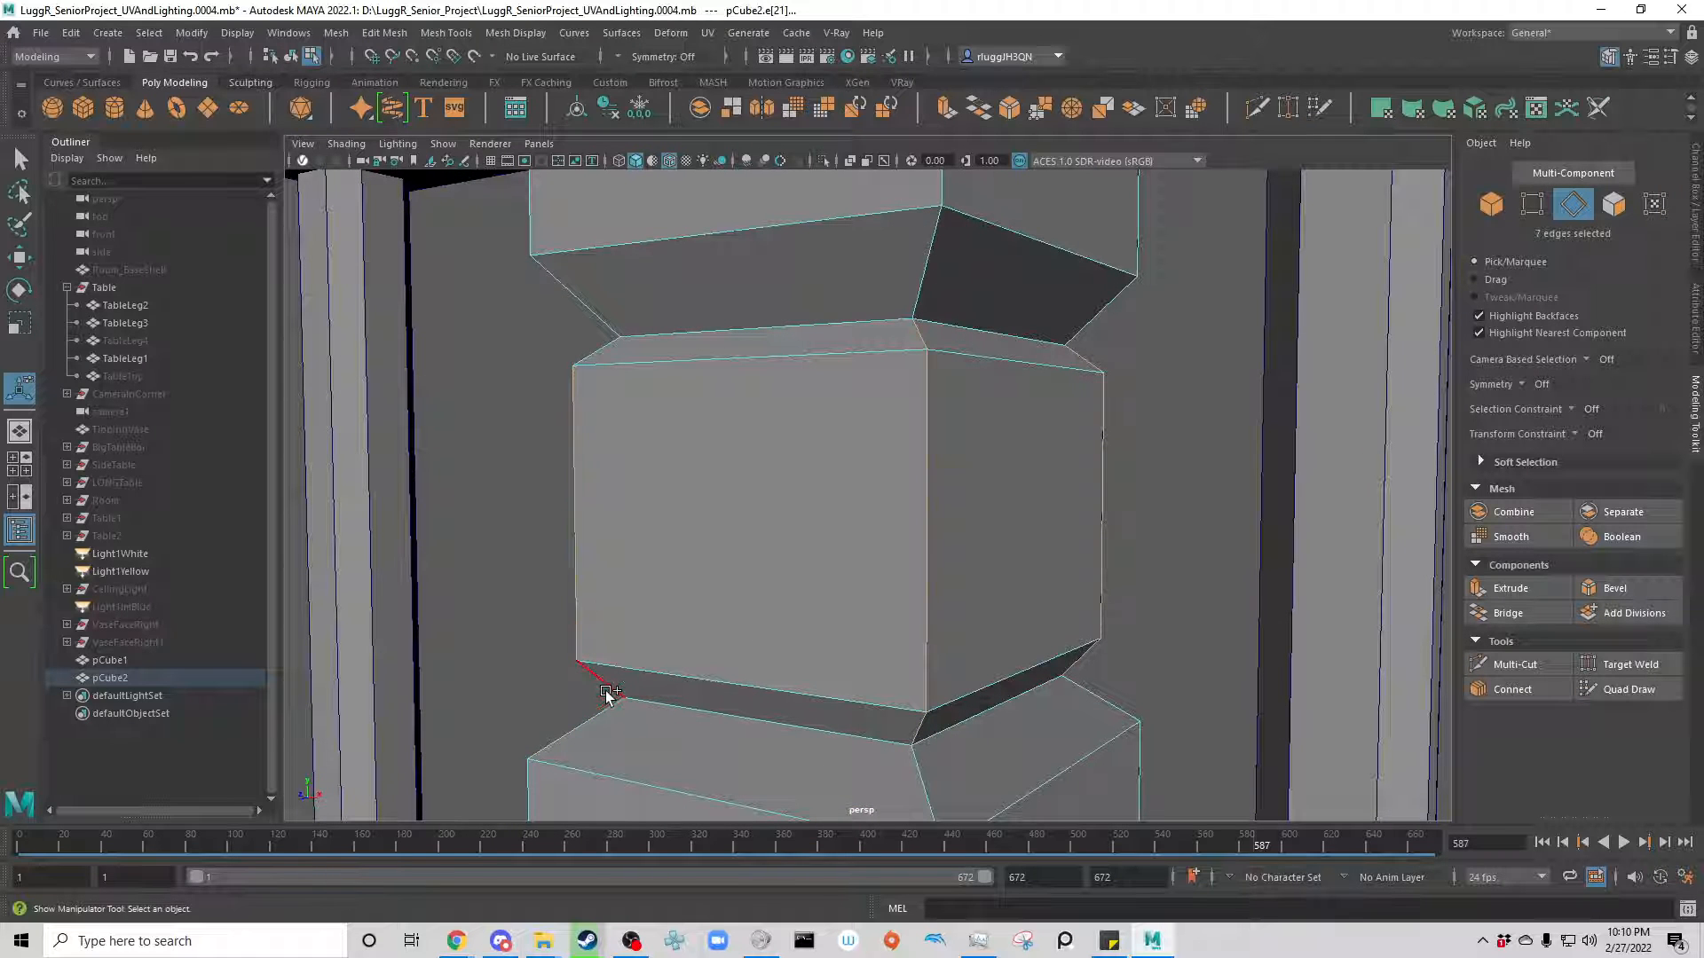
left_click(607, 698, "shift")
left_click_drag(547, 609, 892, 647, "alt")
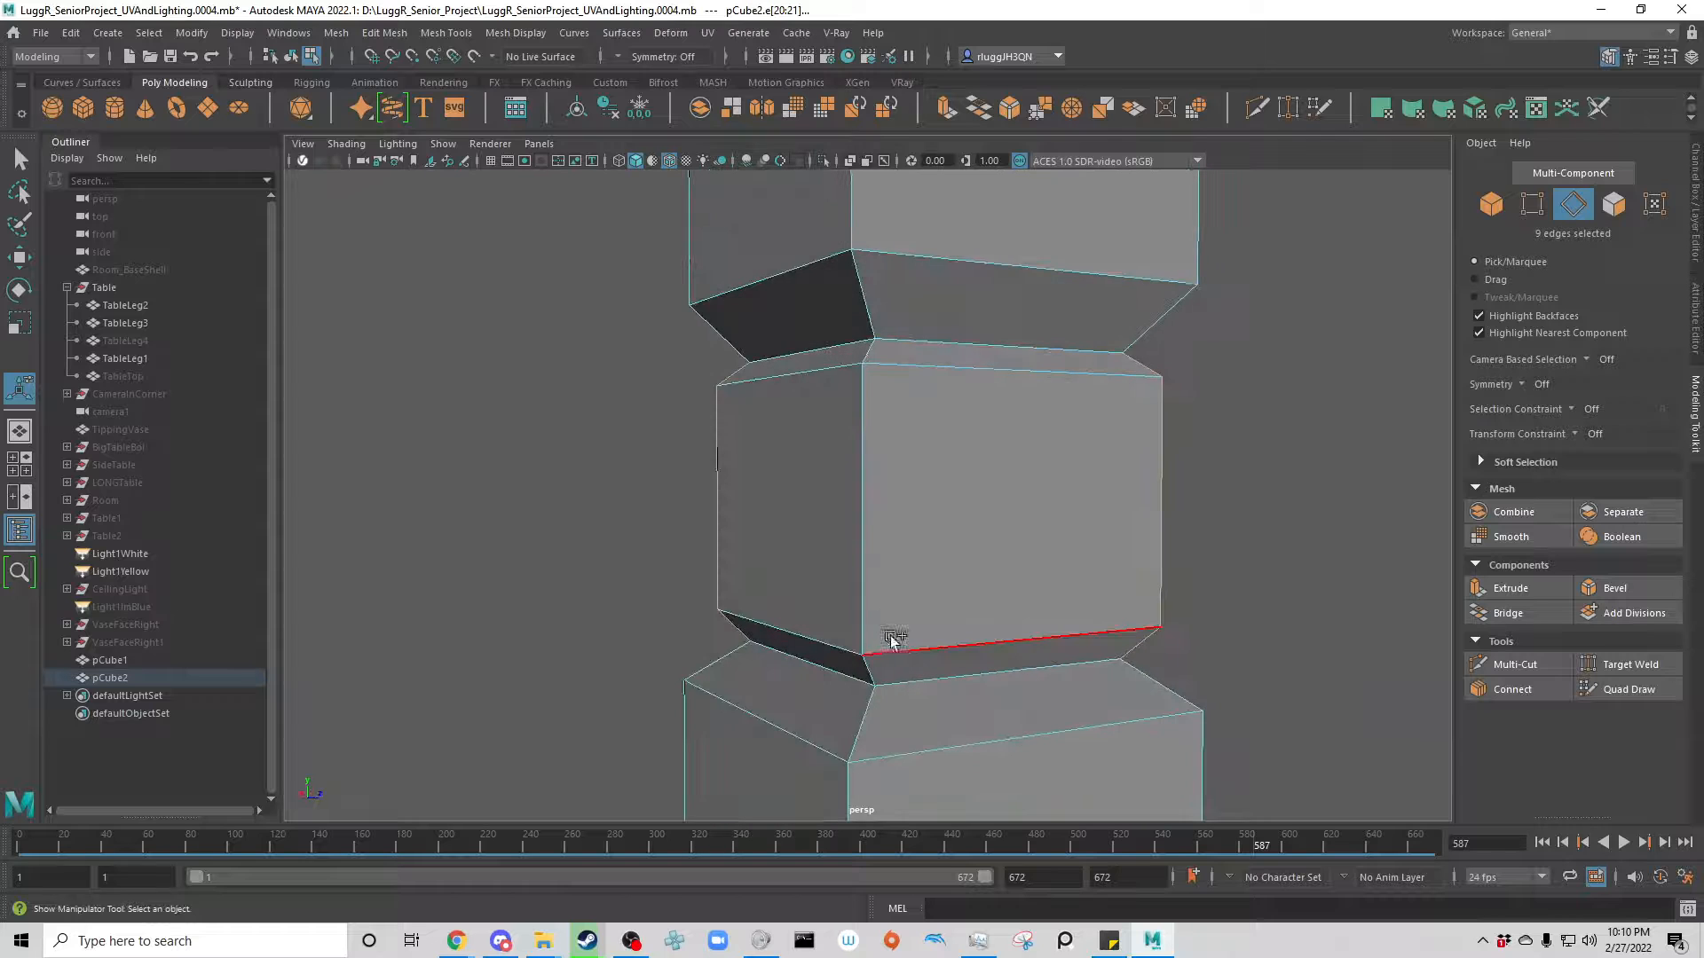
left_click(873, 682, "shift")
left_click(865, 345, "shift")
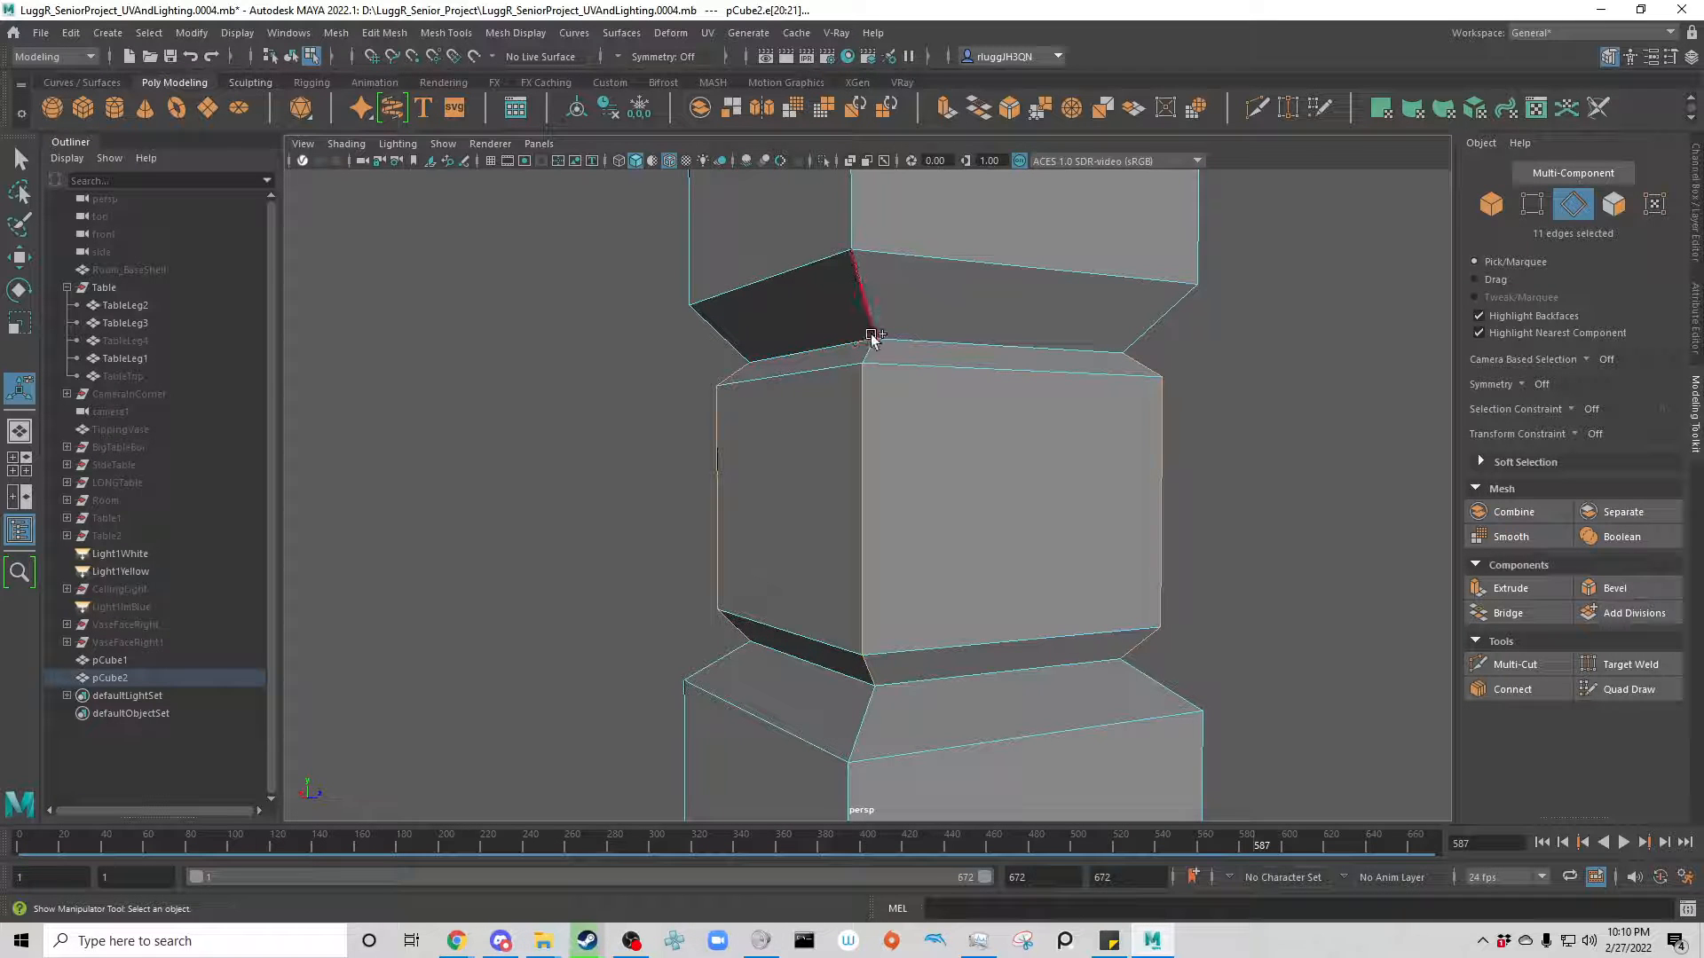
left_click(872, 363, "shift")
left_click_drag(540, 679, 849, 689, "alt")
left_click(1611, 588)
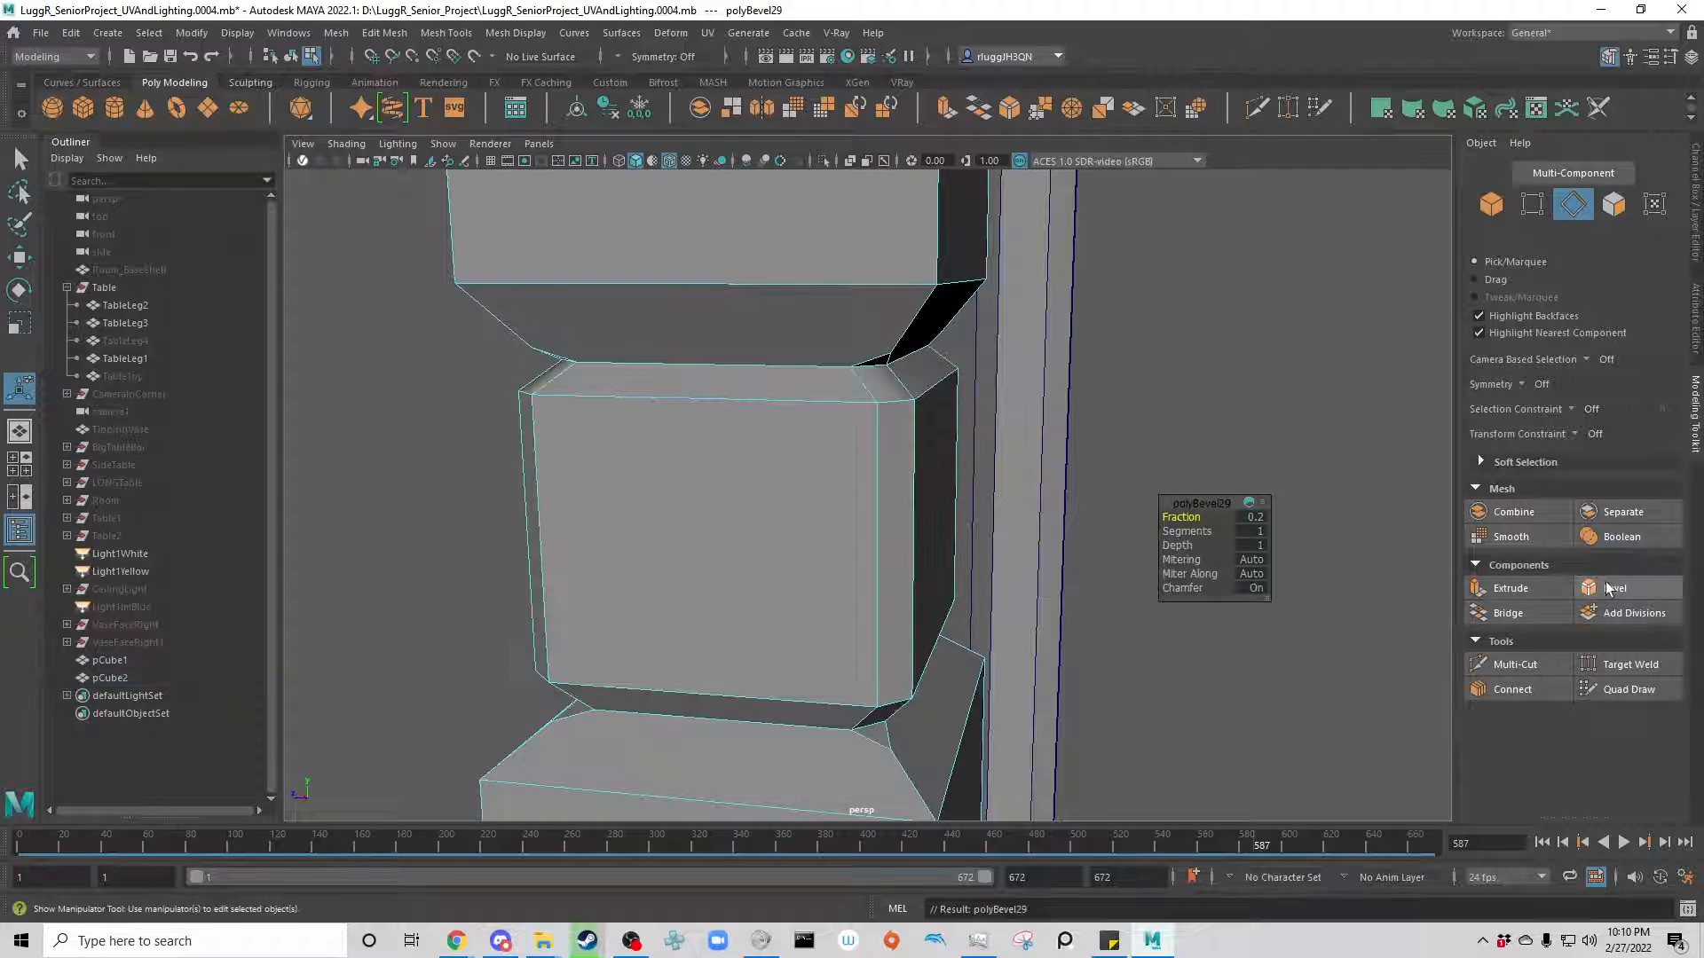
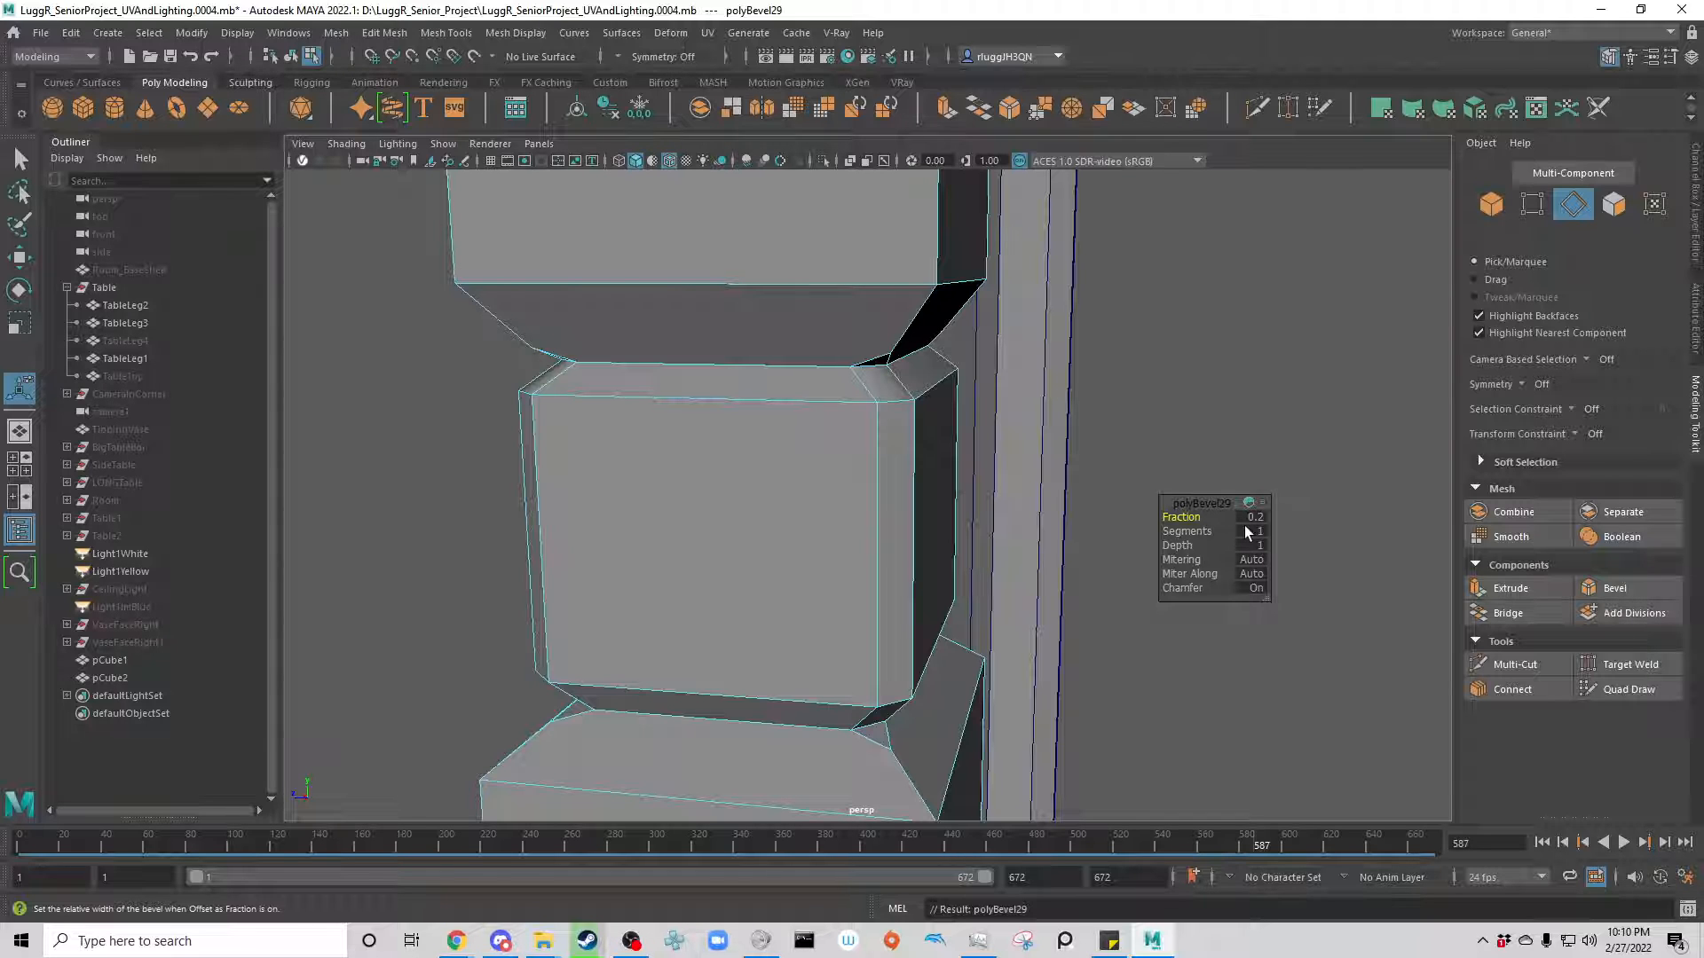
Step: Set the neck block's corner bevel to 2 segments and a fraction of 0.8 to round the block
middle_click_drag(1241, 536, 1236, 536)
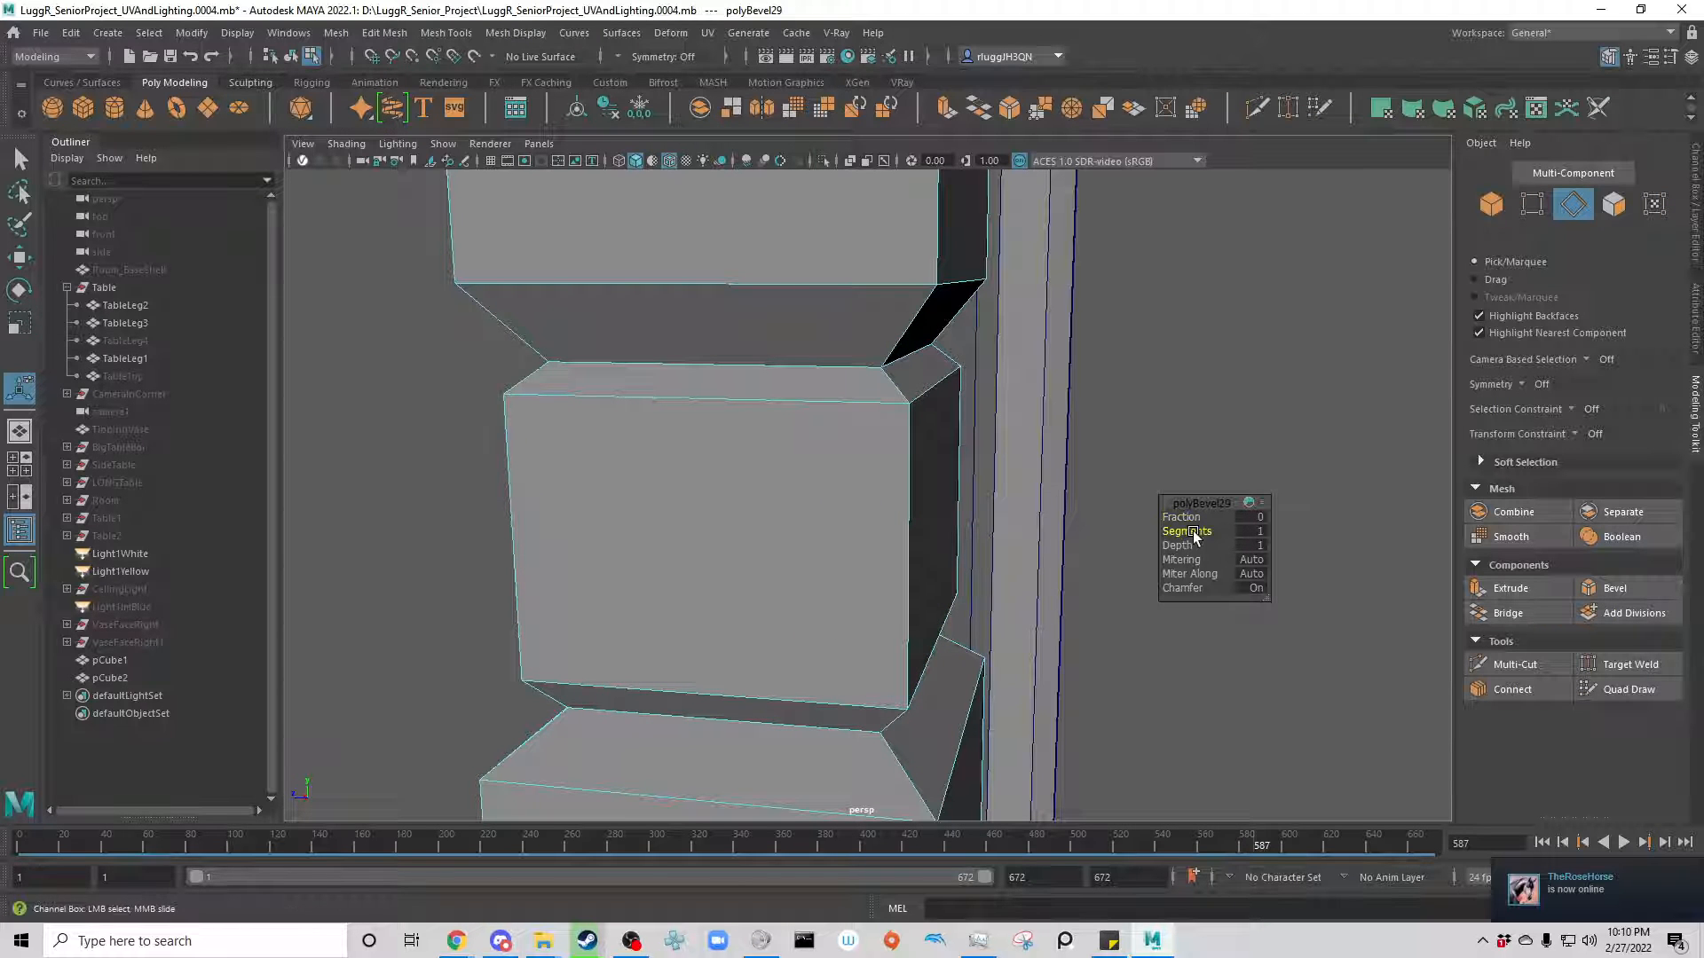
left_click(1193, 531)
middle_click_drag(1198, 530, 1227, 531)
left_click_drag(1205, 532, 1249, 523)
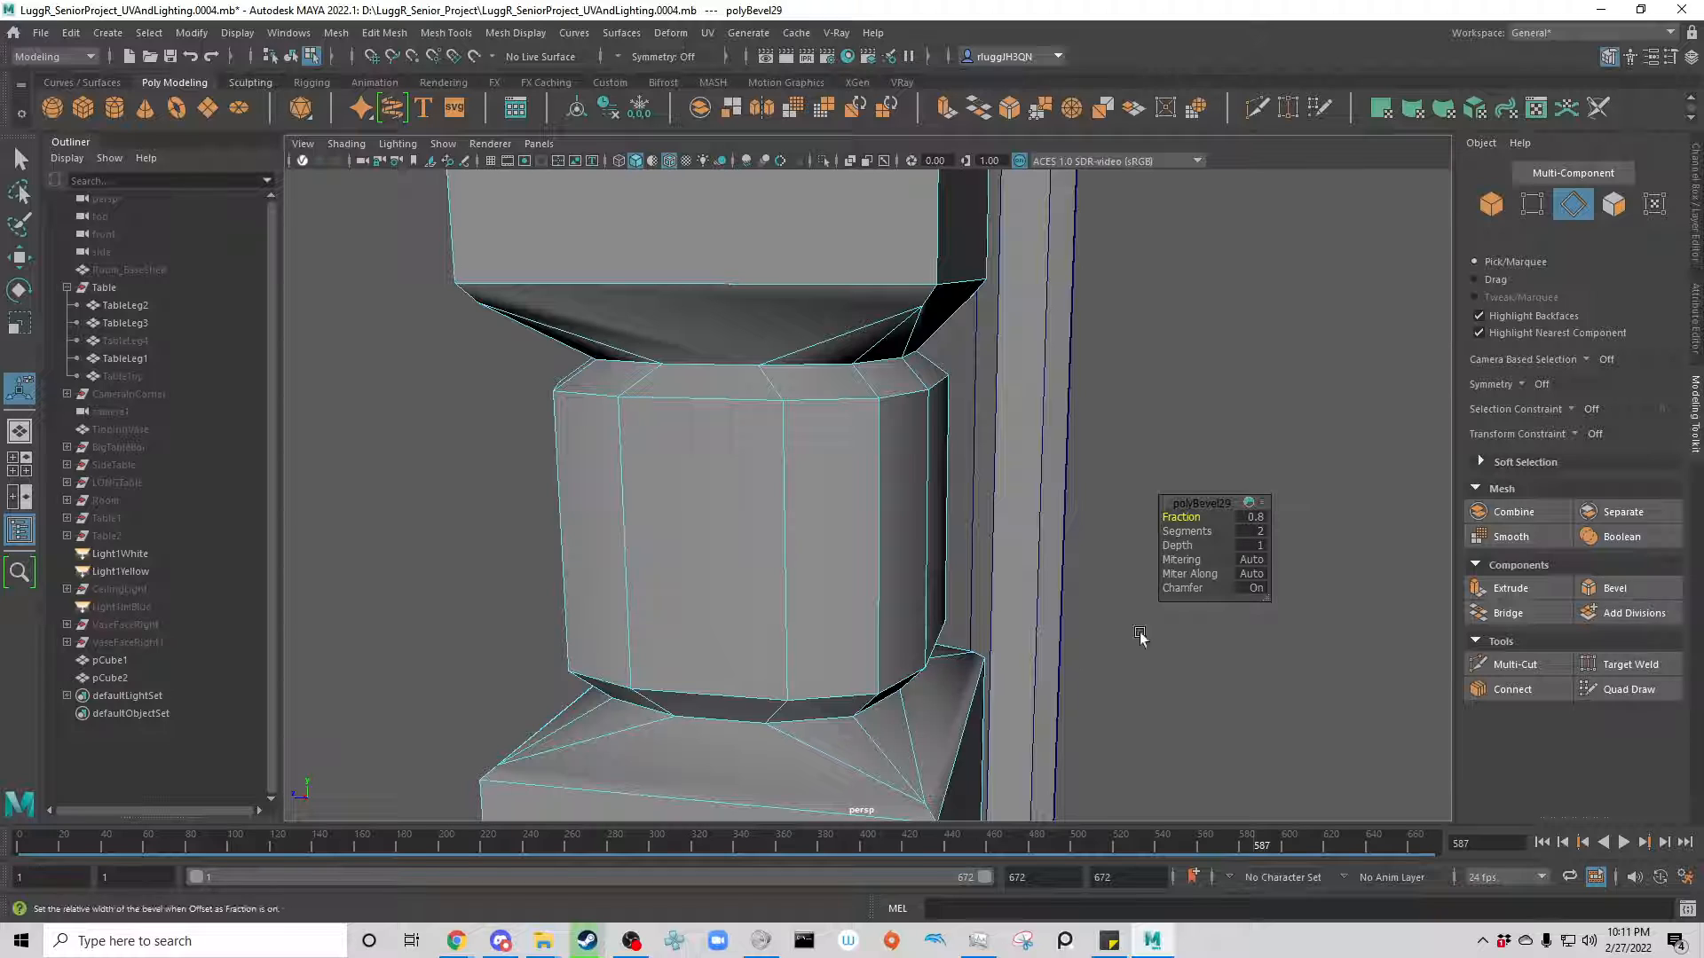
left_click_drag(1142, 636, 1025, 636, "alt")
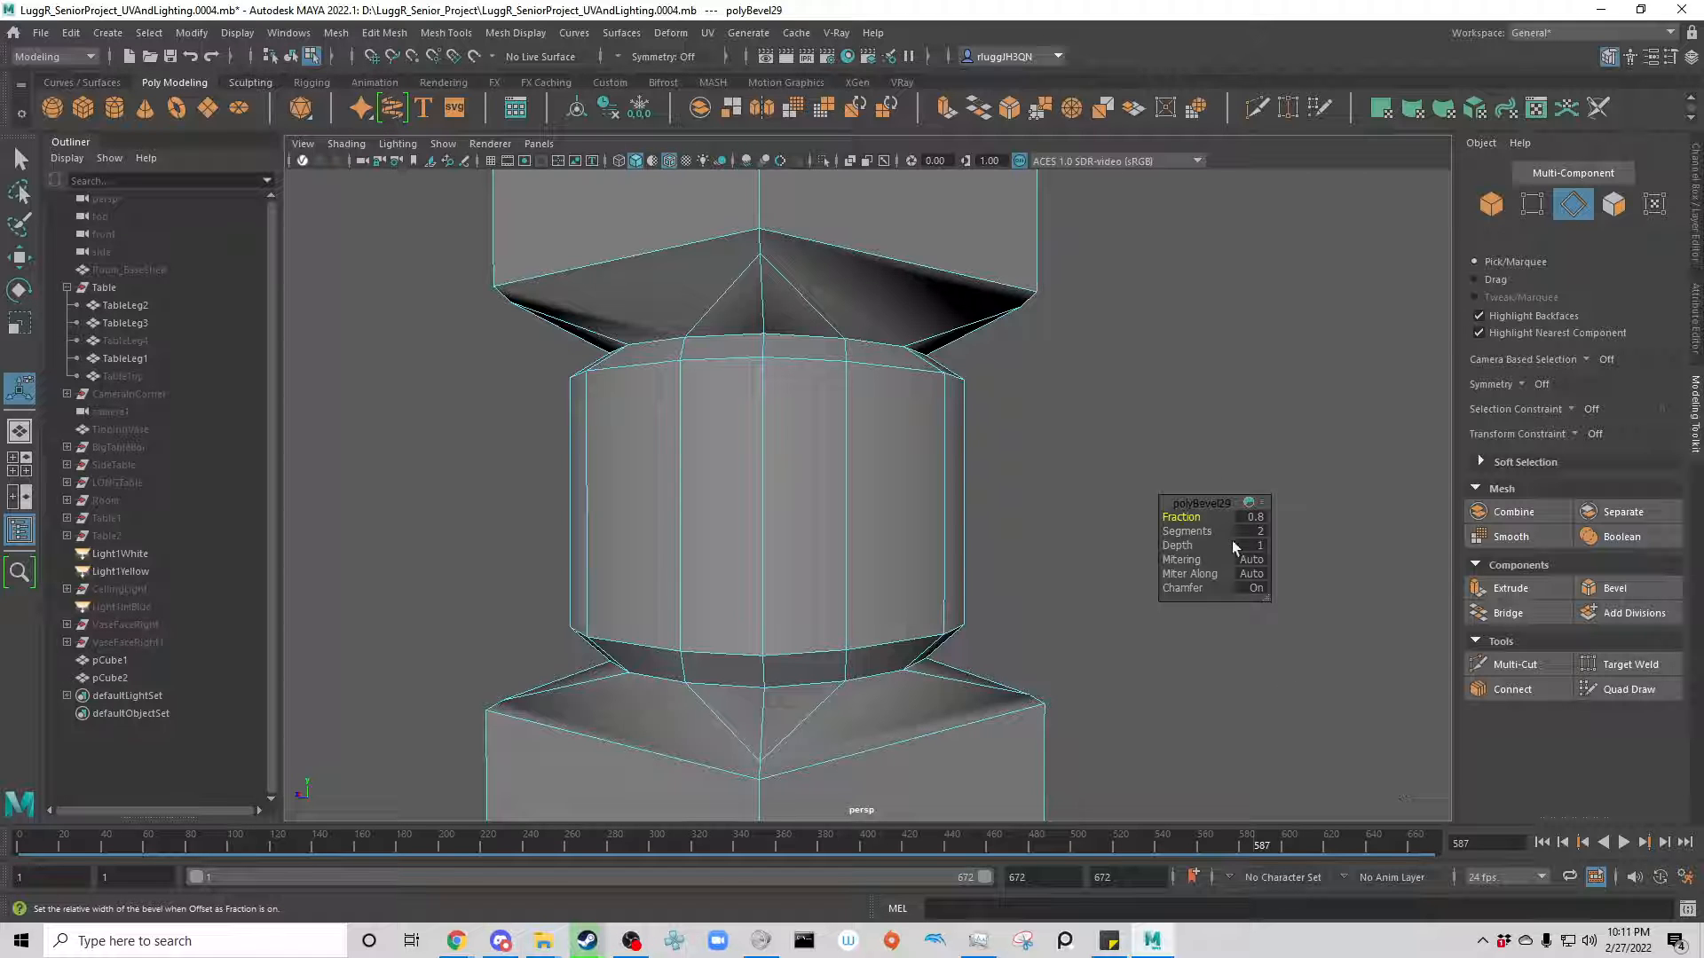
left_click_drag(462, 570, 545, 584, "alt")
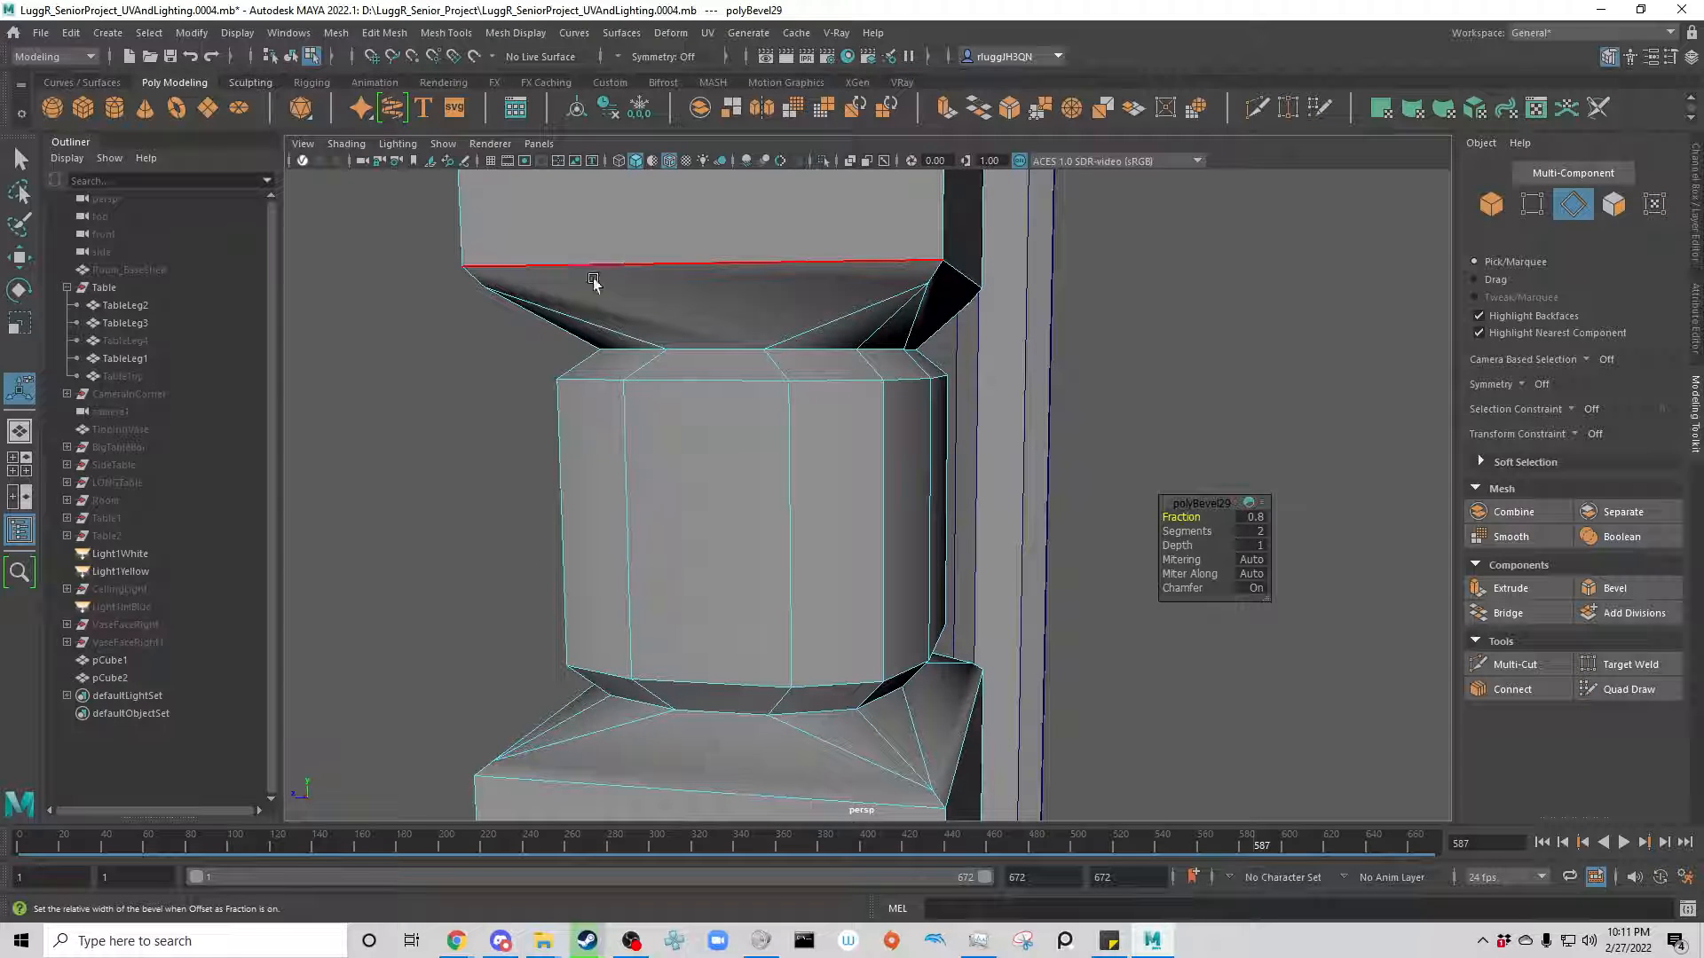
Step: Bevel the edge loops around the top and bottom of the rounded neck block with a fraction of 0.3
double_click(839, 382)
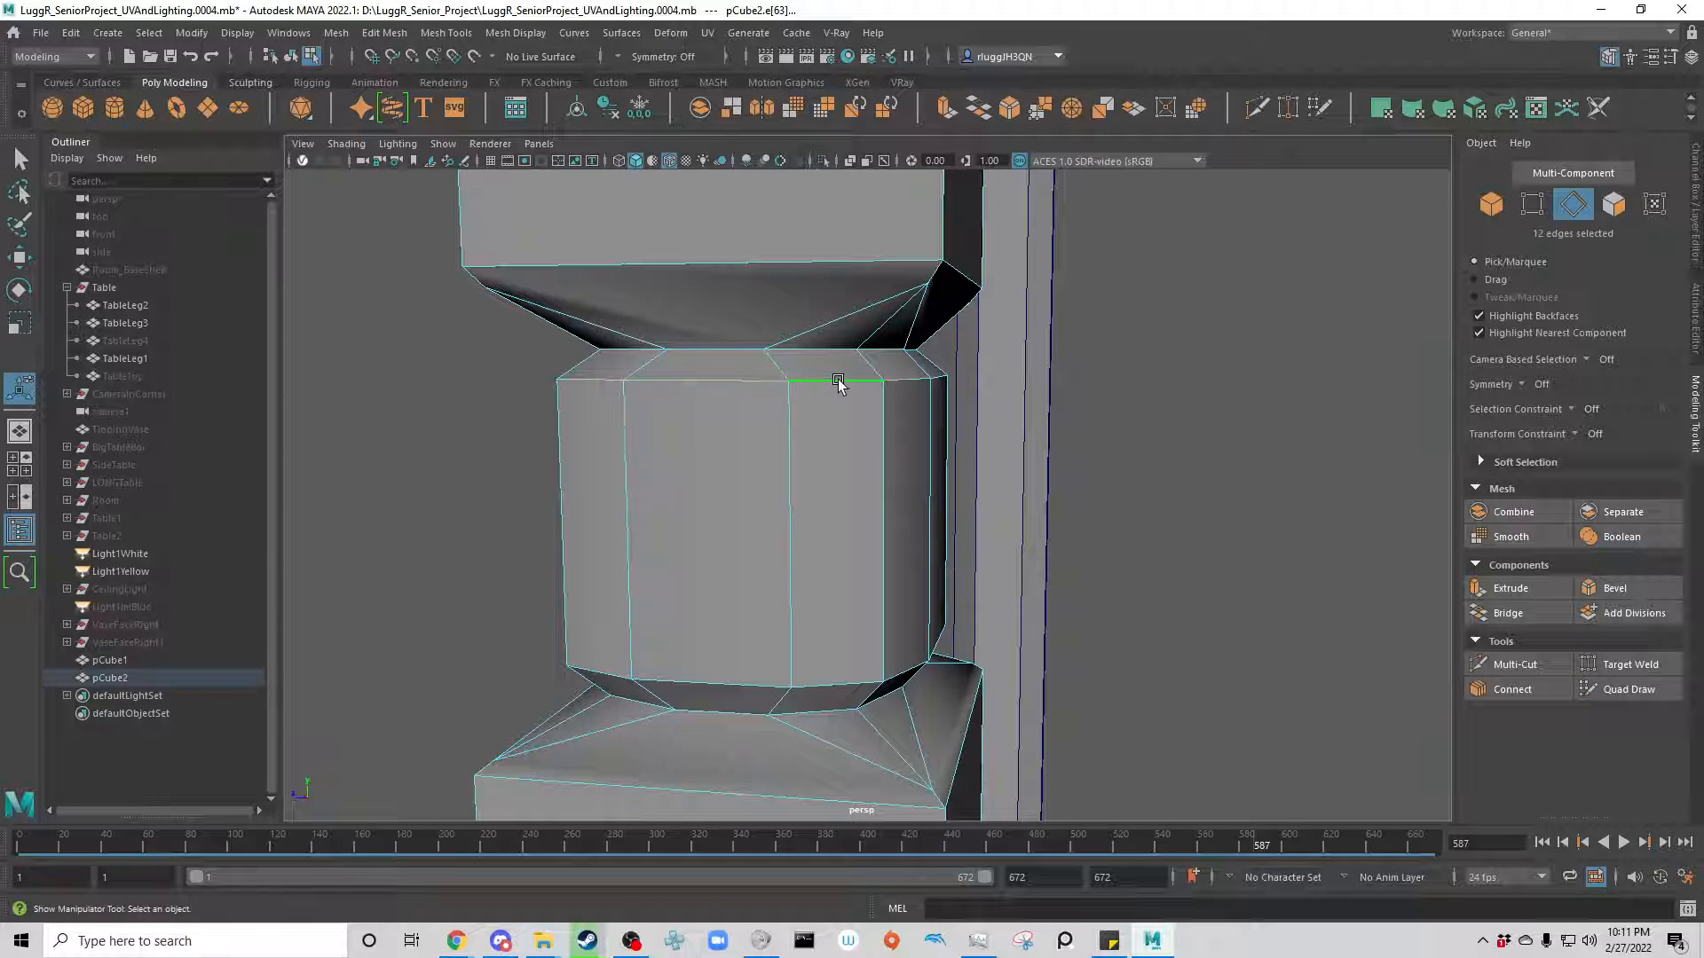
double_click(825, 687, "shift")
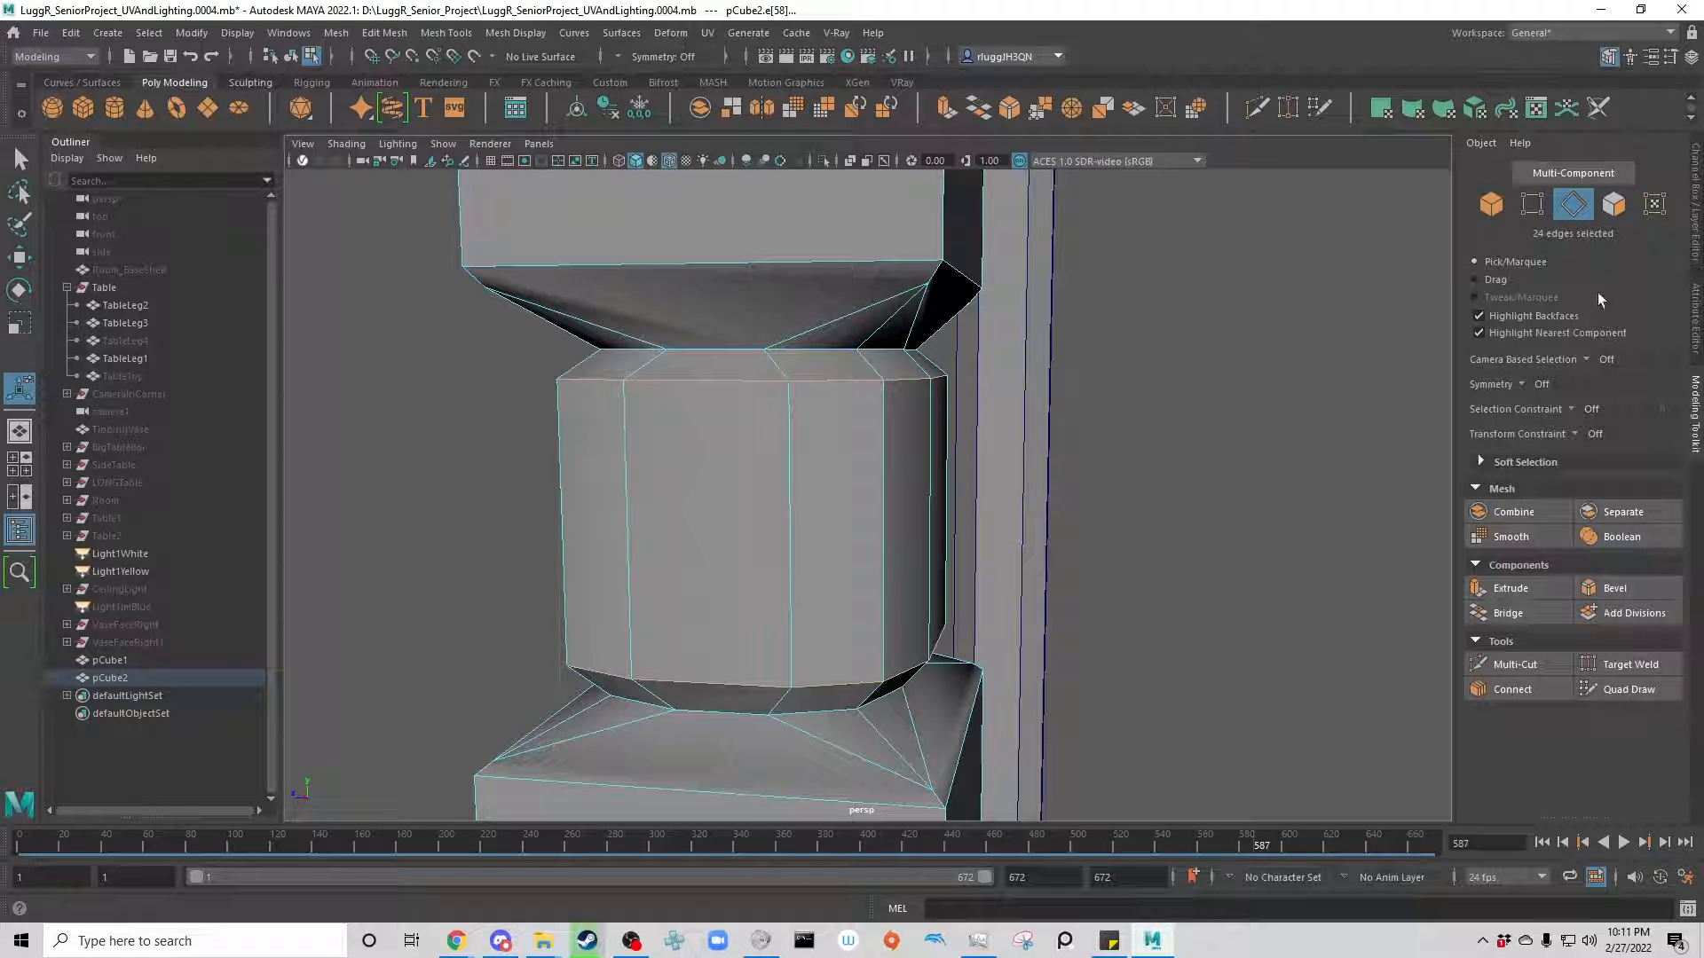
left_click(1621, 597)
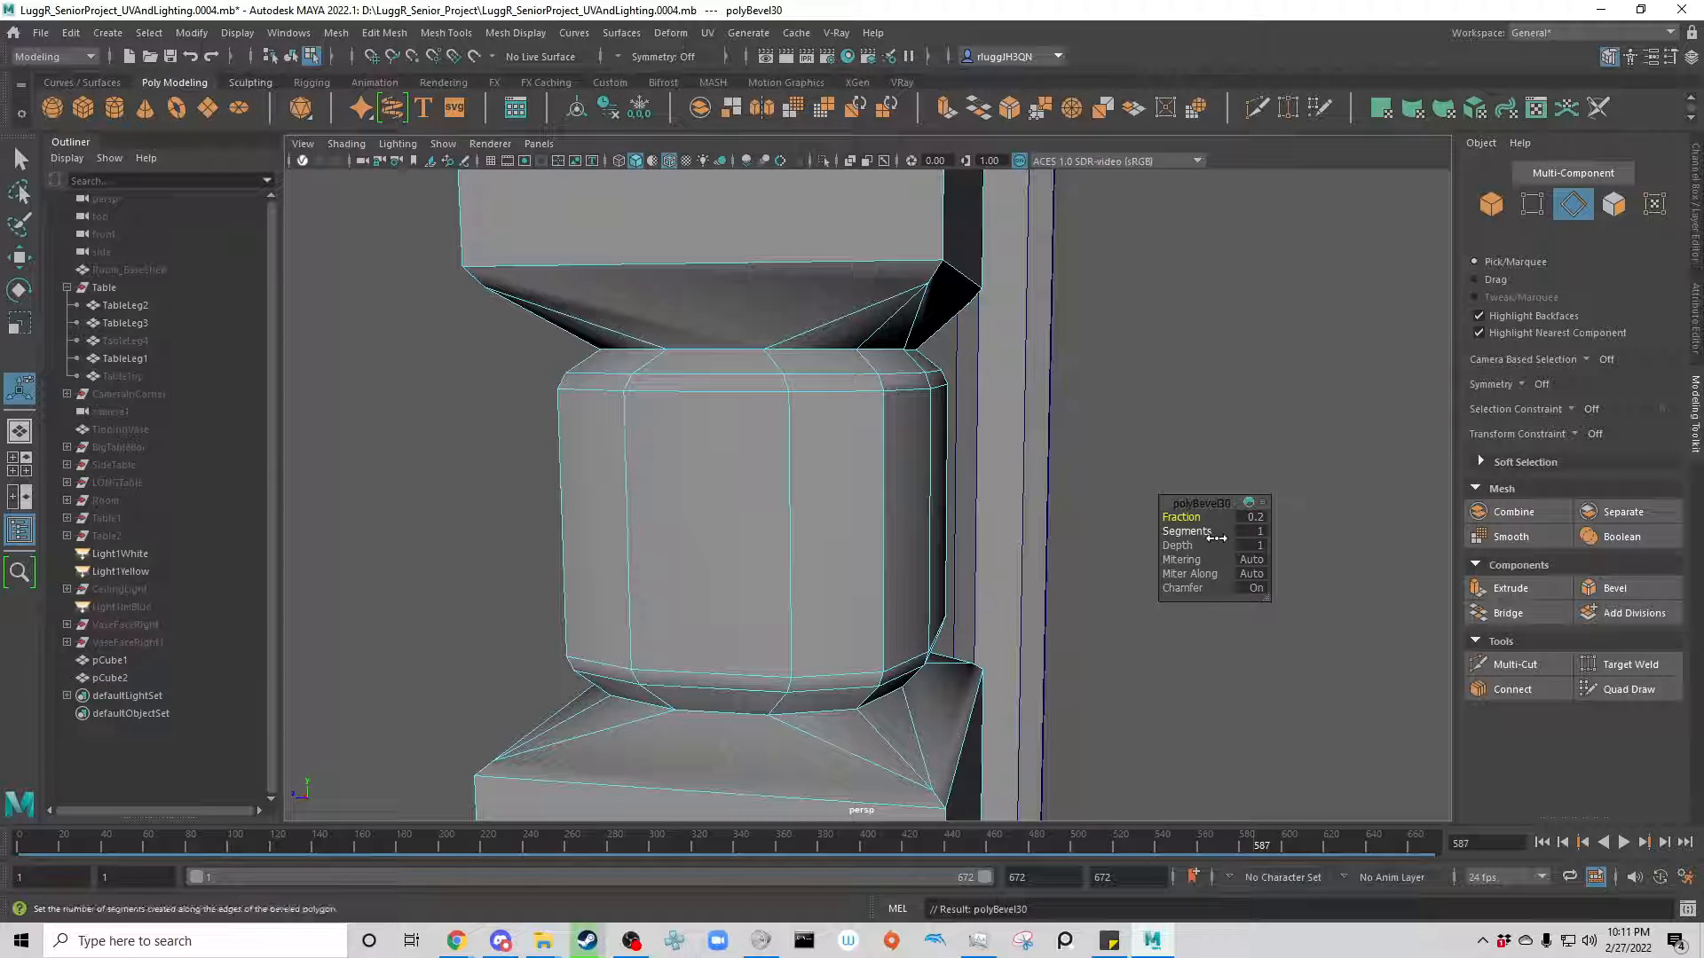
middle_click_drag(1217, 538, 1212, 538)
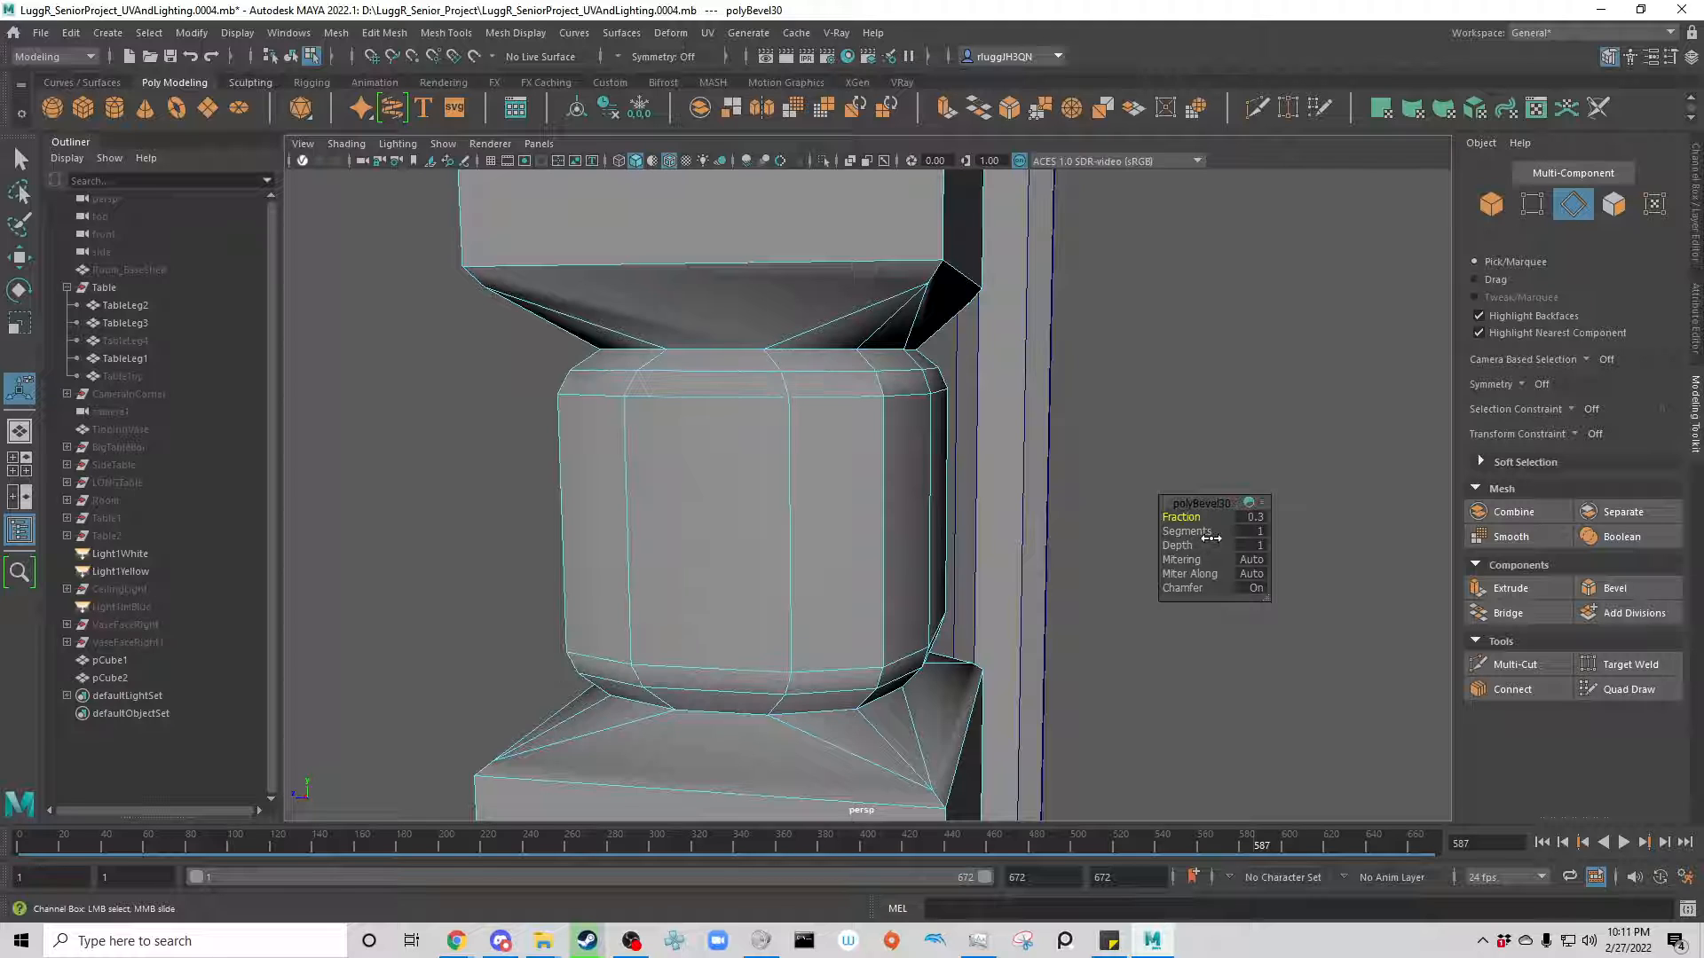
Step: Set the bevel around the neck block's top and bottom to 2 segments and a fraction of 0.8
left_click(1203, 531)
middle_click_drag(1204, 531, 1205, 517)
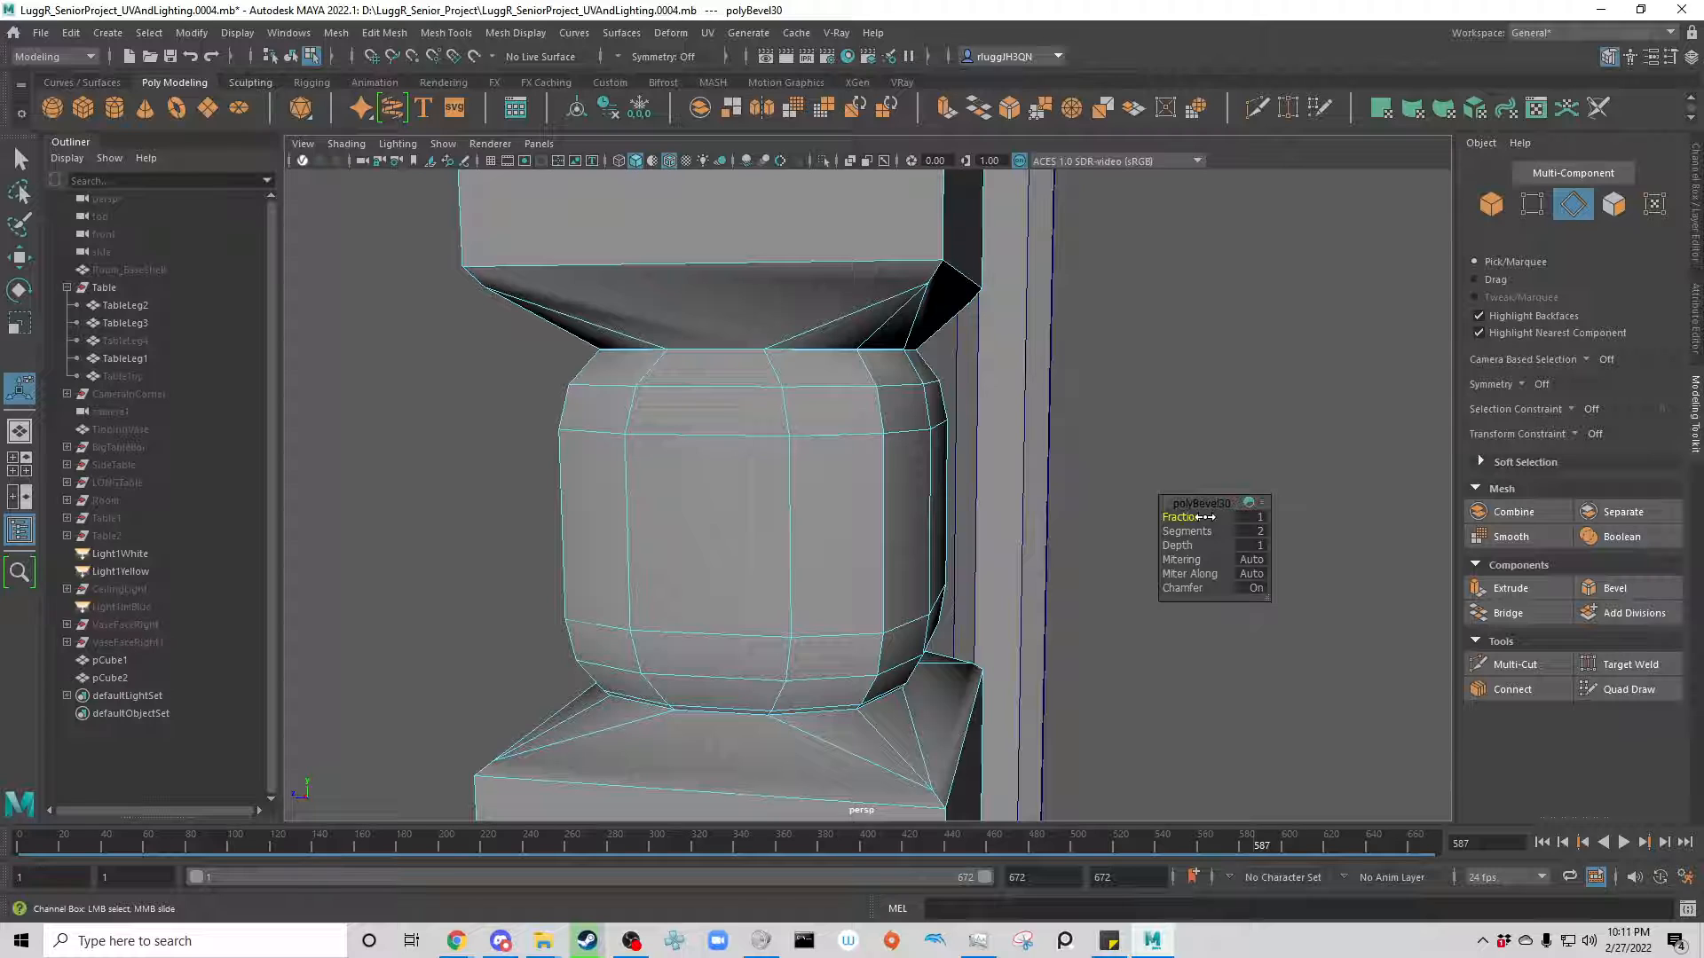
key("ctrl+z")
left_click(1256, 517)
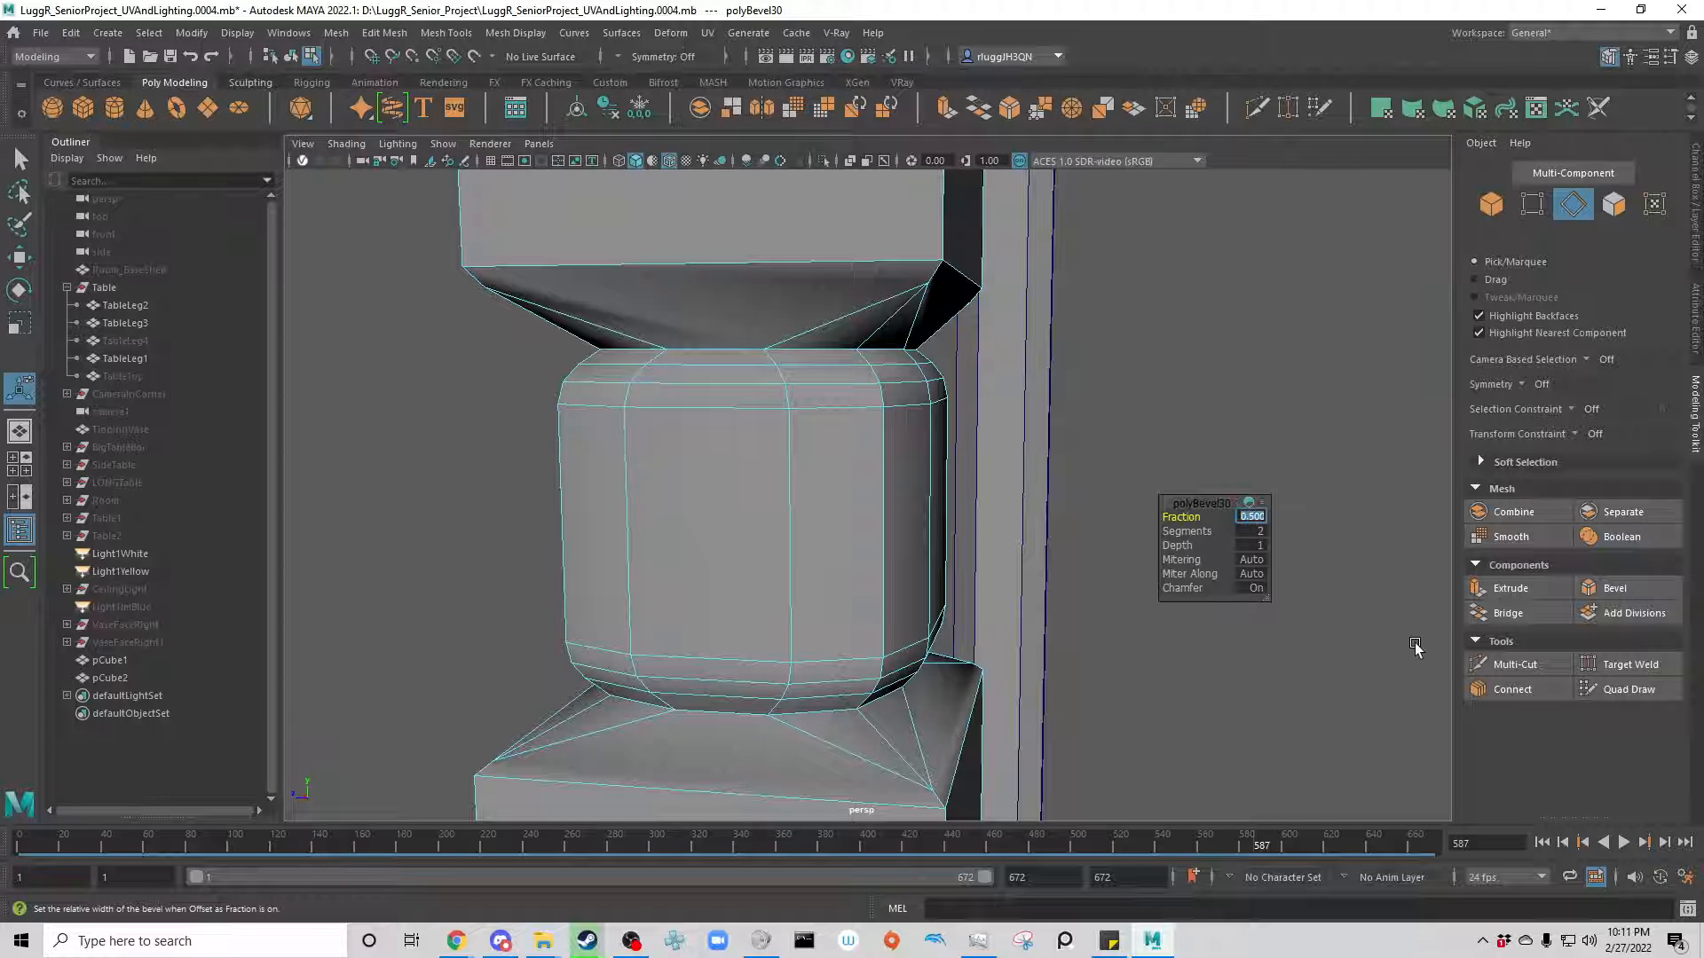
key("Return")
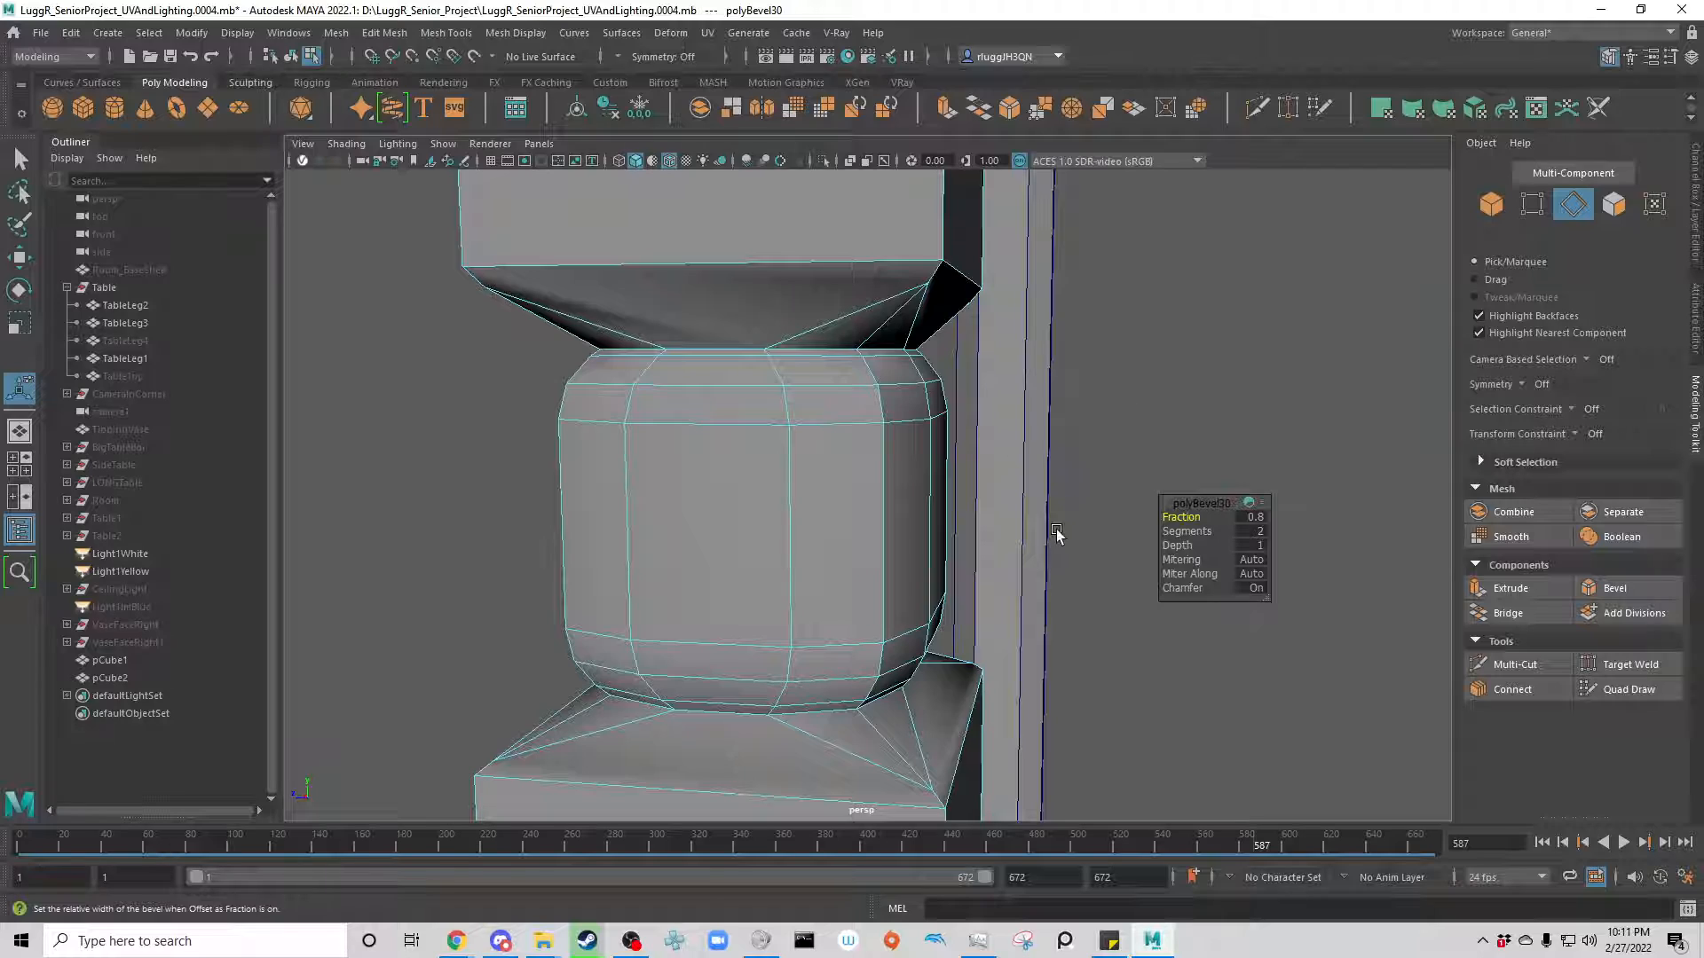
left_click_drag(1019, 529, 1153, 538, "alt")
left_click(1142, 392)
scroll(1142, 392, "down", 10)
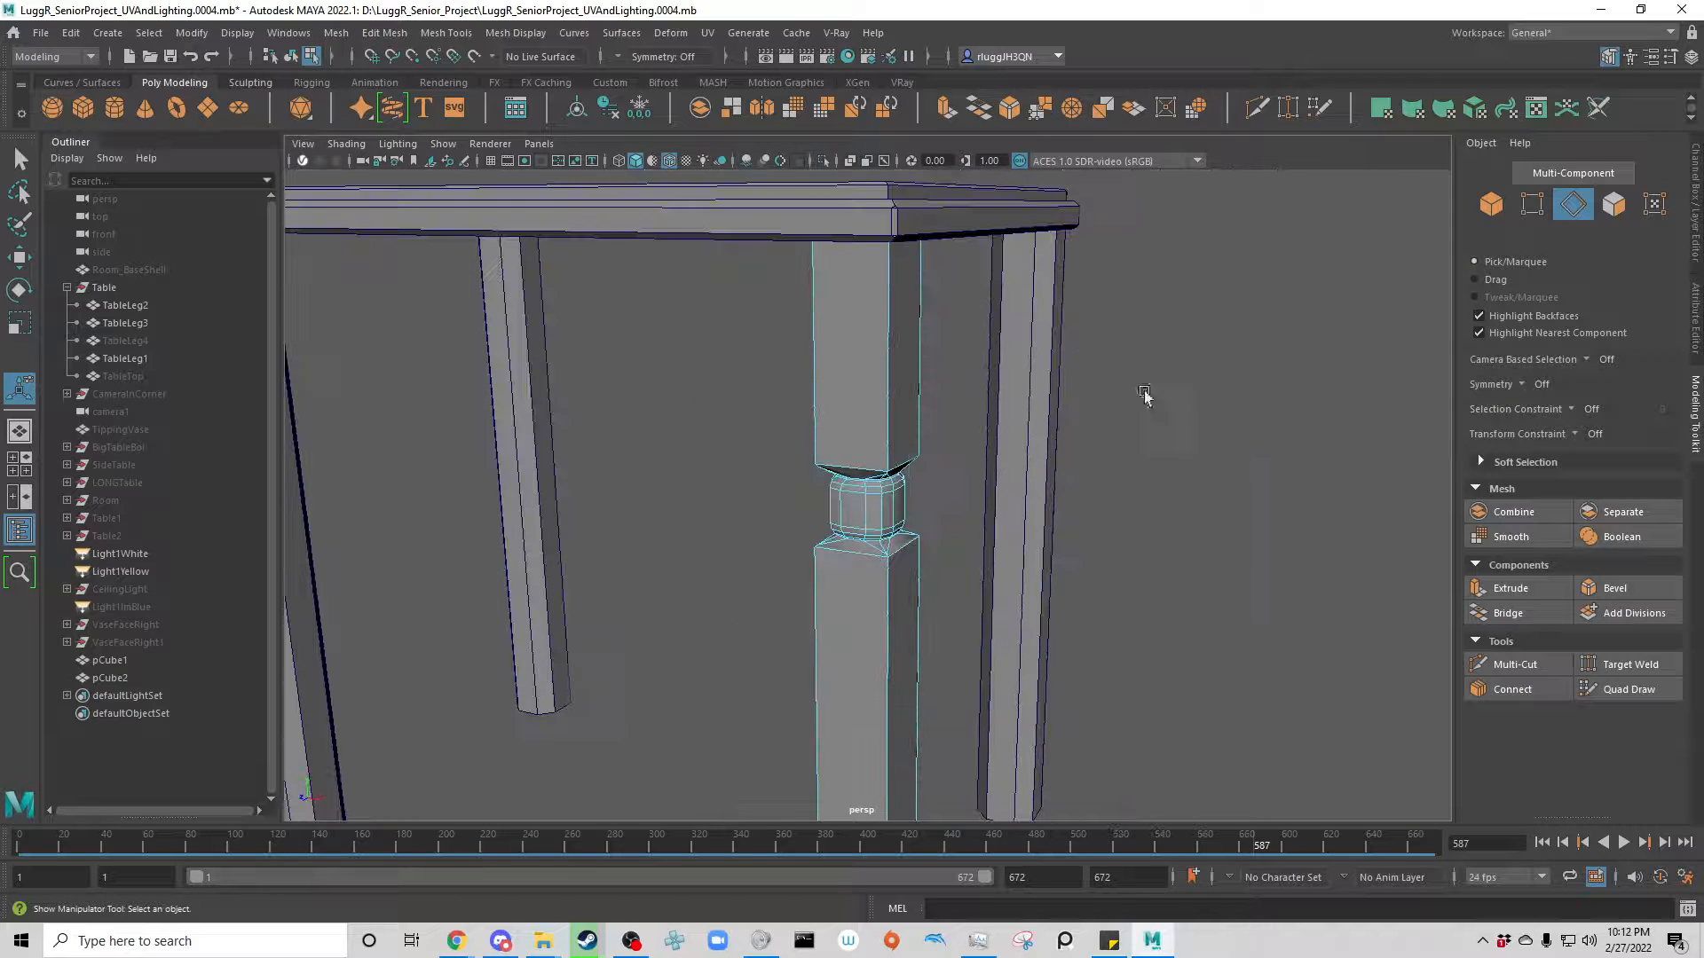
Step: Select the four long vertical corner edges of the leg's upper section above the neck block
left_click(1490, 207)
scroll(1109, 717, "down", 5)
left_click_drag(1103, 696, 976, 676, "alt")
left_click(1585, 208)
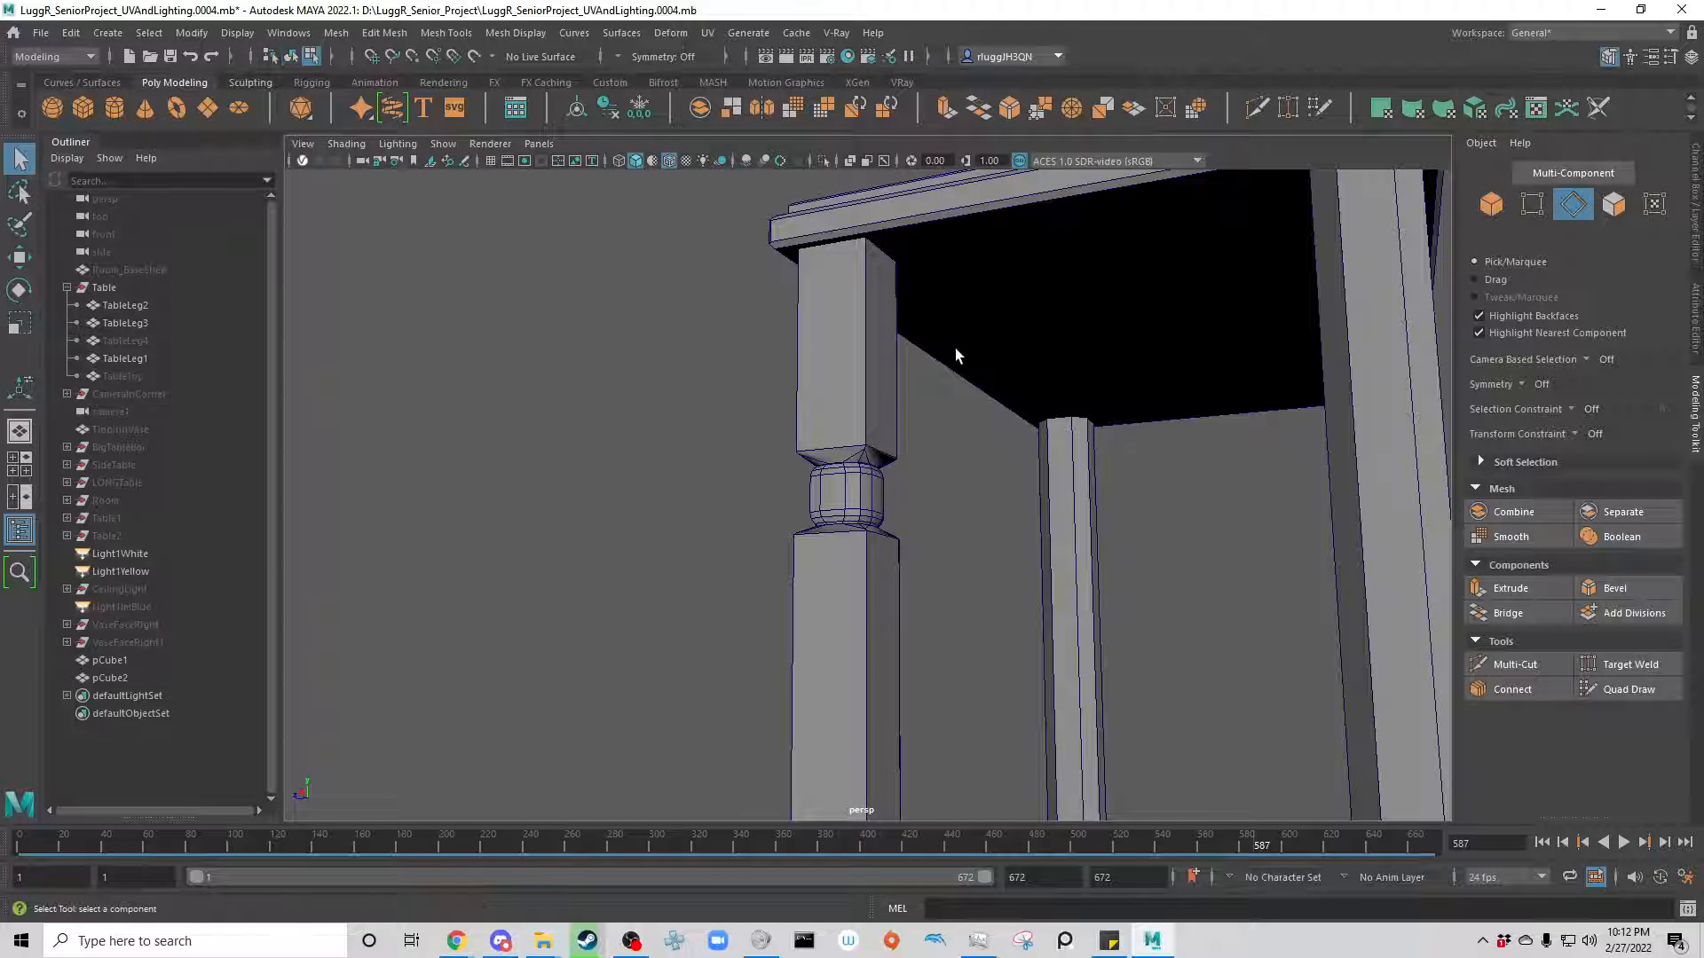
double_click(867, 355)
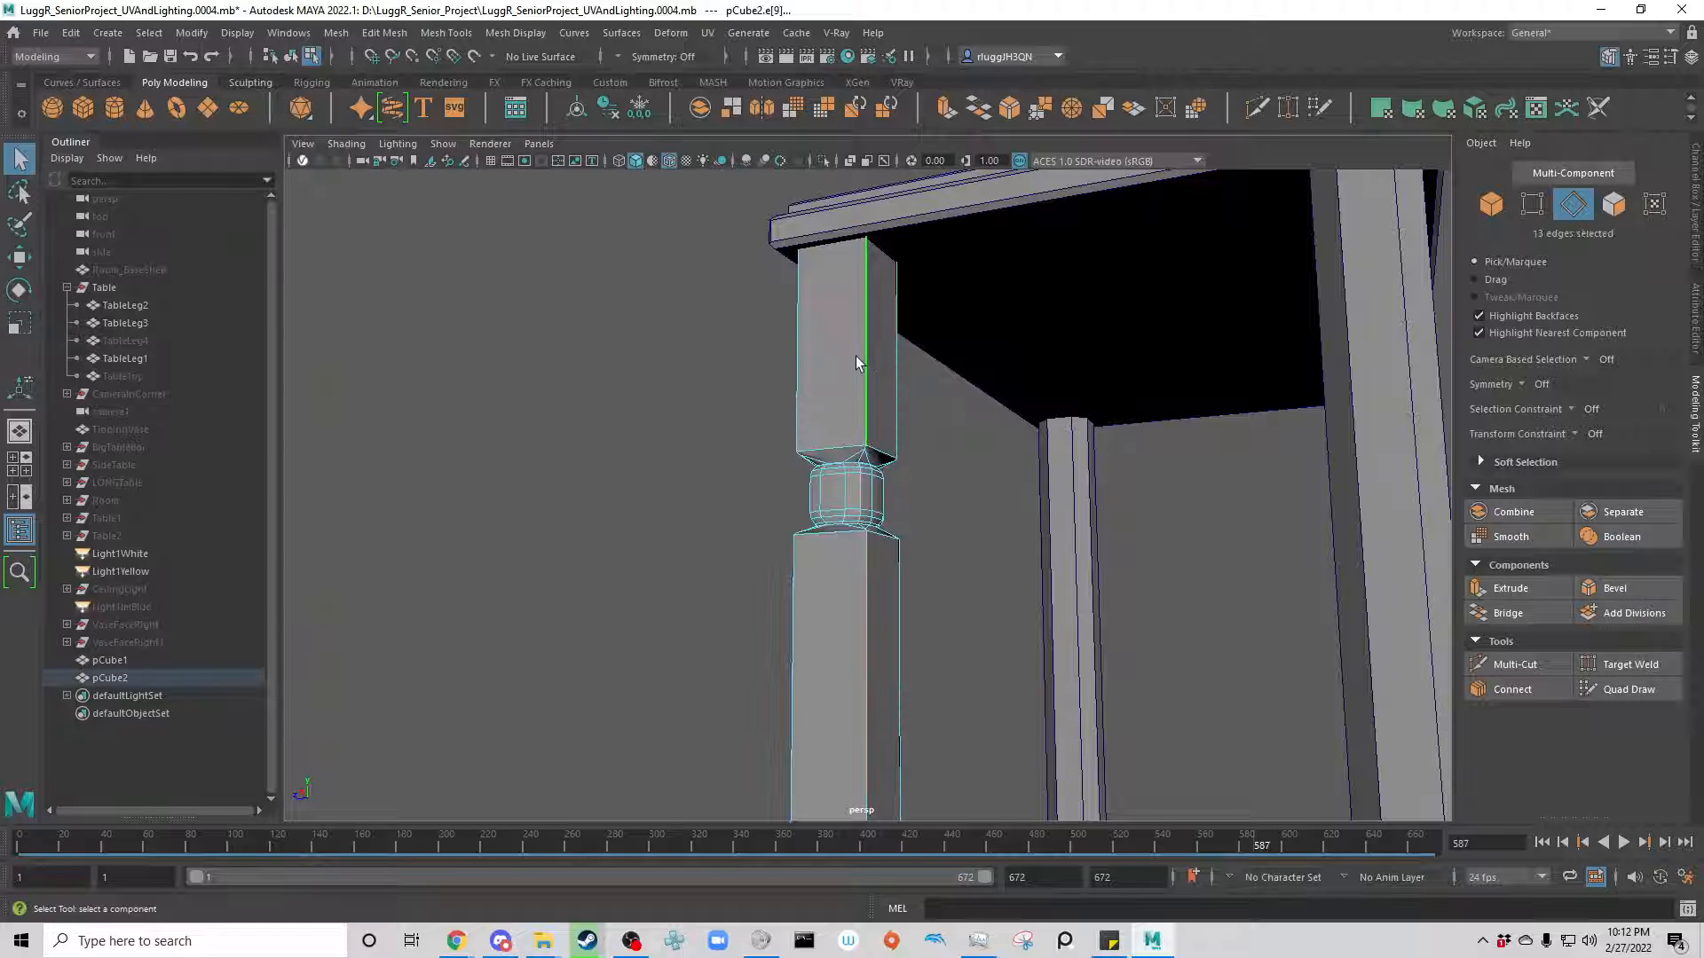
left_click(855, 355)
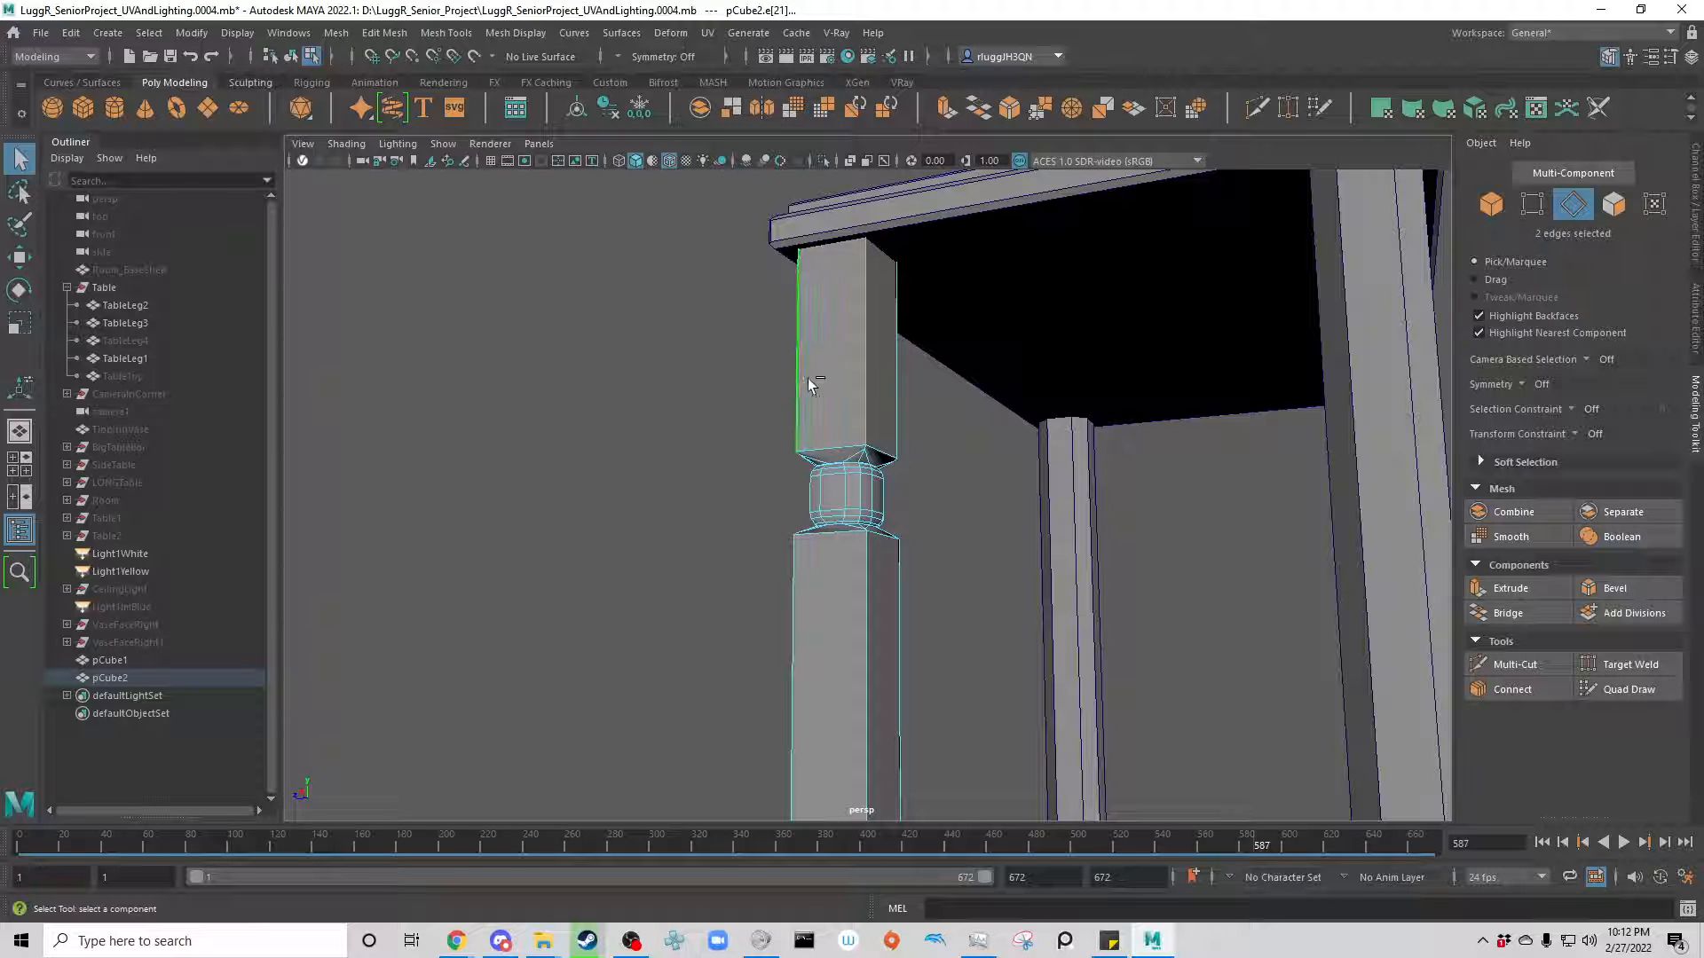
left_click(895, 378, "shift")
left_click_drag(604, 476, 803, 466, "alt")
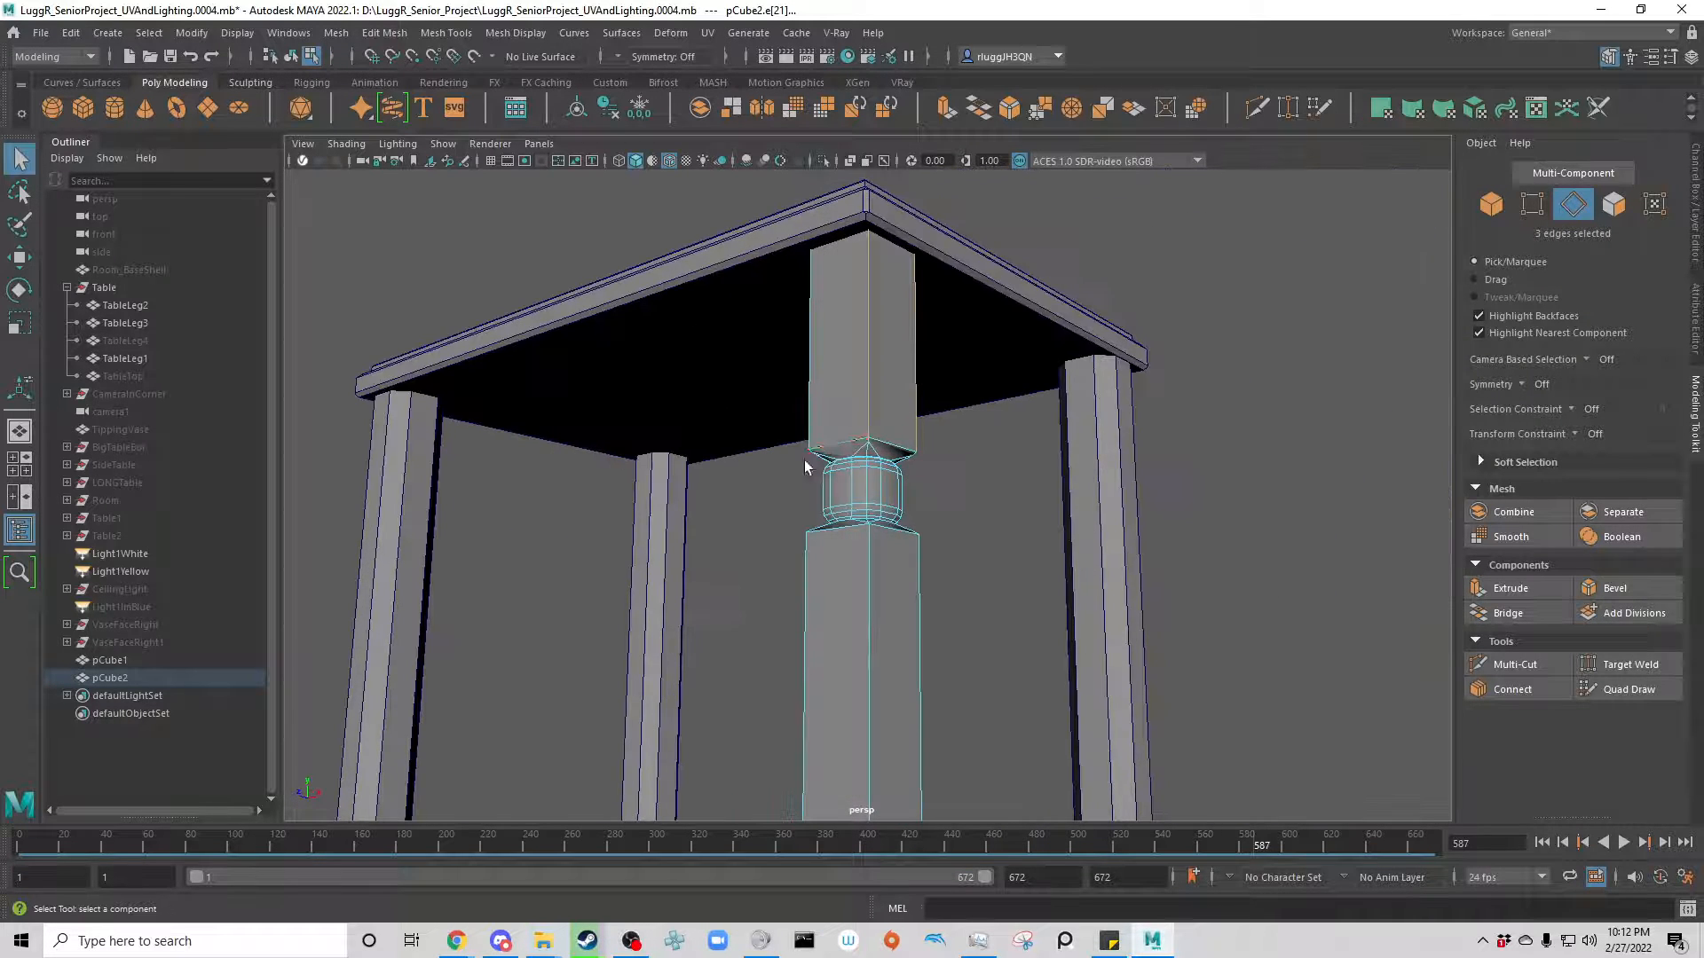
left_click(821, 406, "shift")
Step: Add the lower section's four vertical corner edges to the selection and bevel them all with a fraction of 1
left_click(797, 667, "shift")
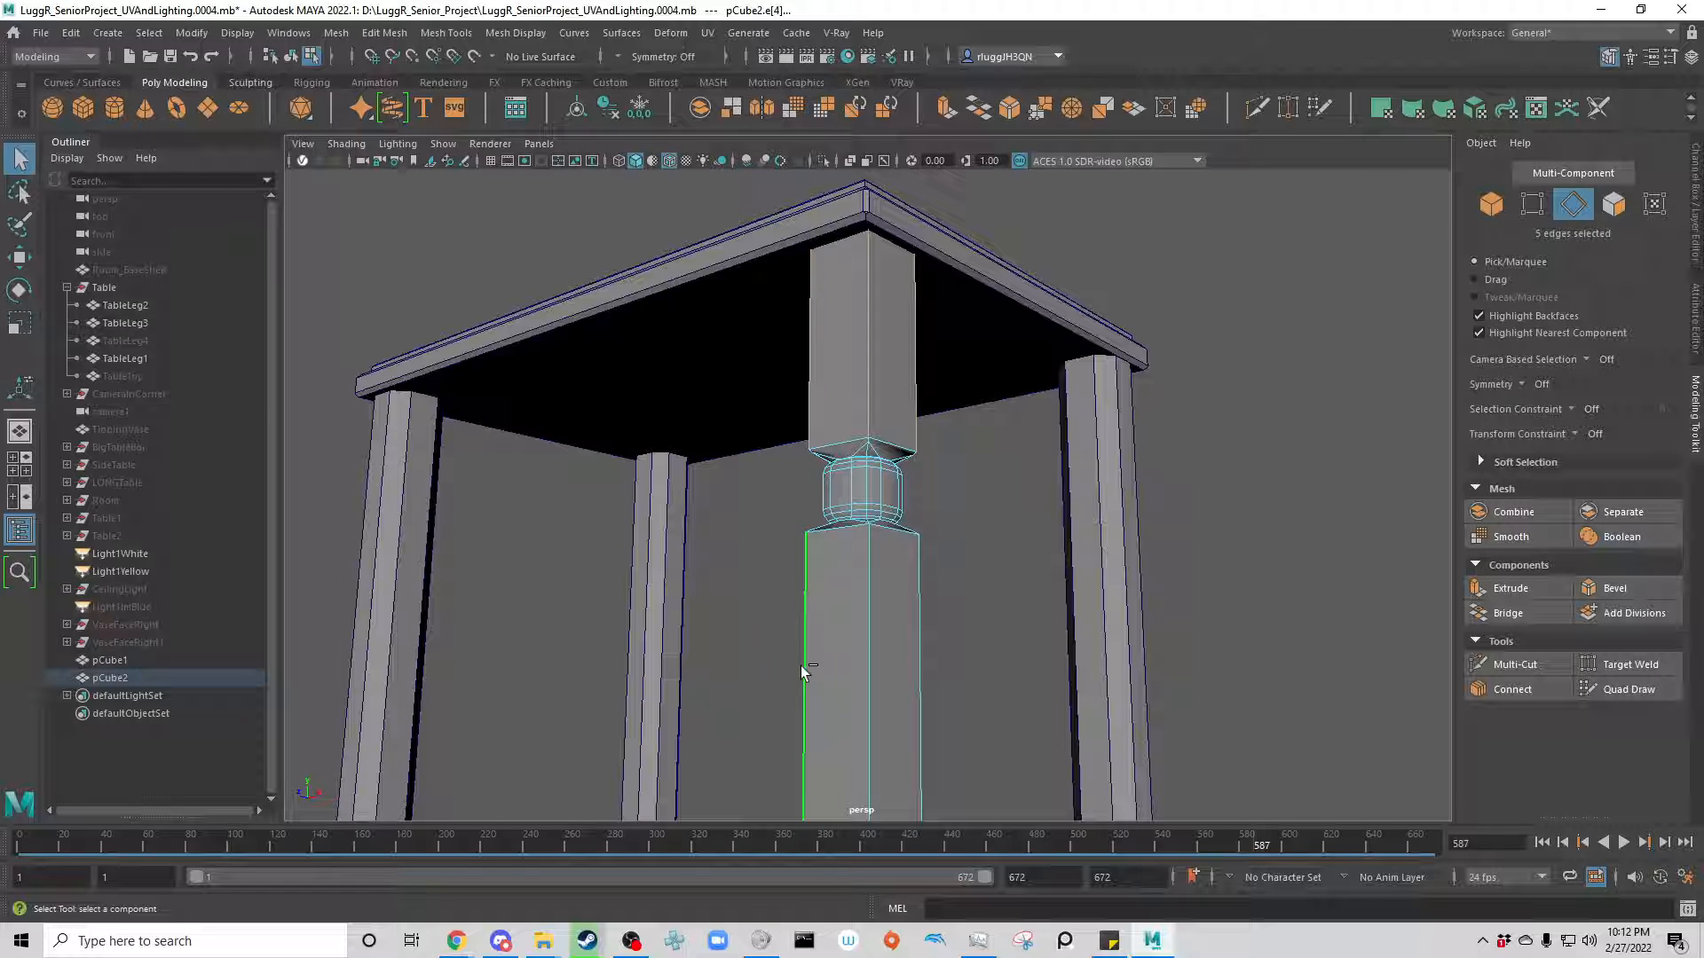
left_click(874, 640, "shift")
left_click(924, 632, "shift")
left_click_drag(967, 691, 1154, 701, "alt")
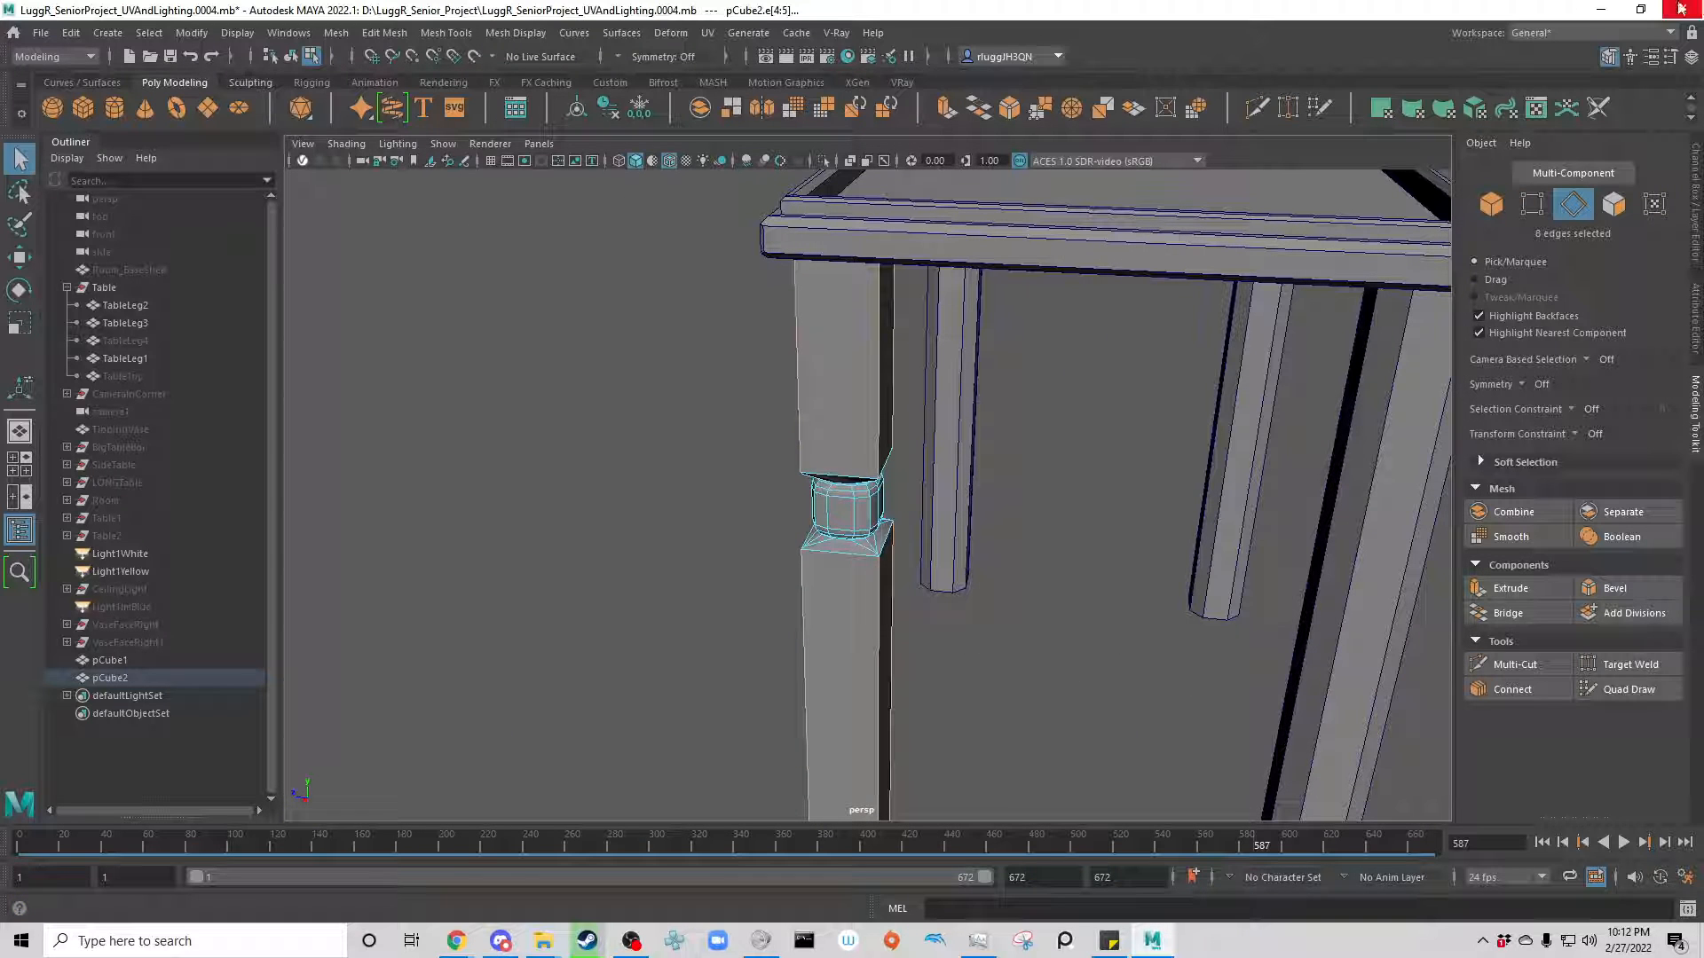
left_click(1624, 588)
scroll(976, 621, "up", 4)
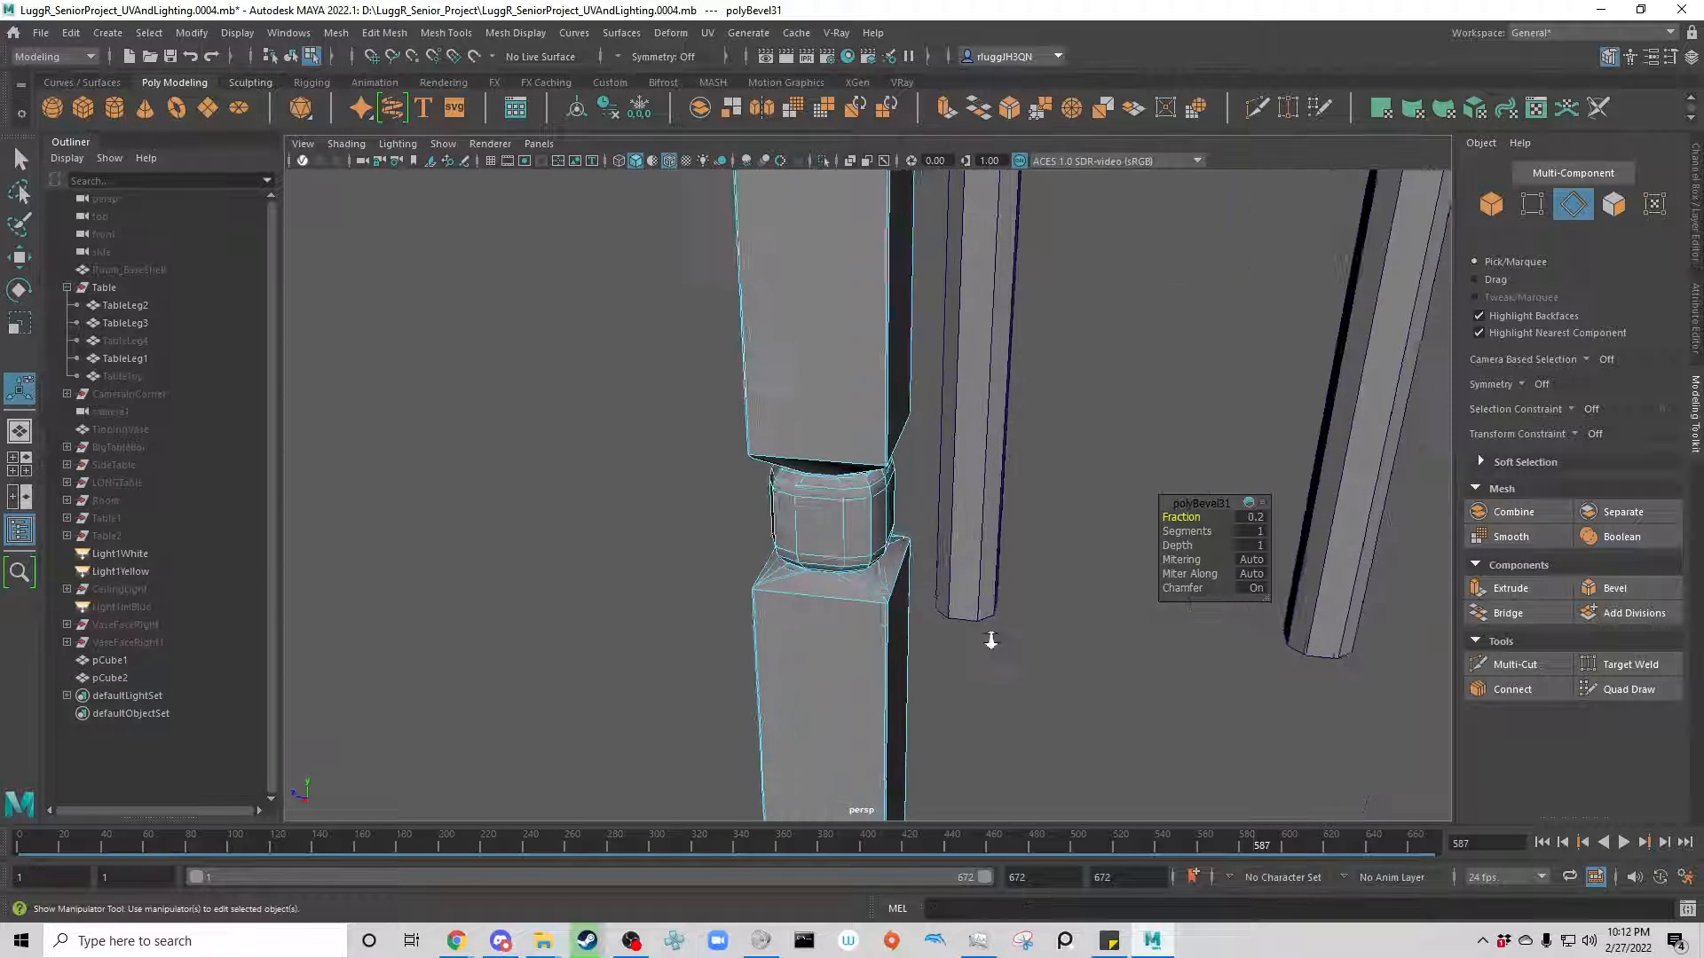
left_click_drag(1242, 524, 1254, 526)
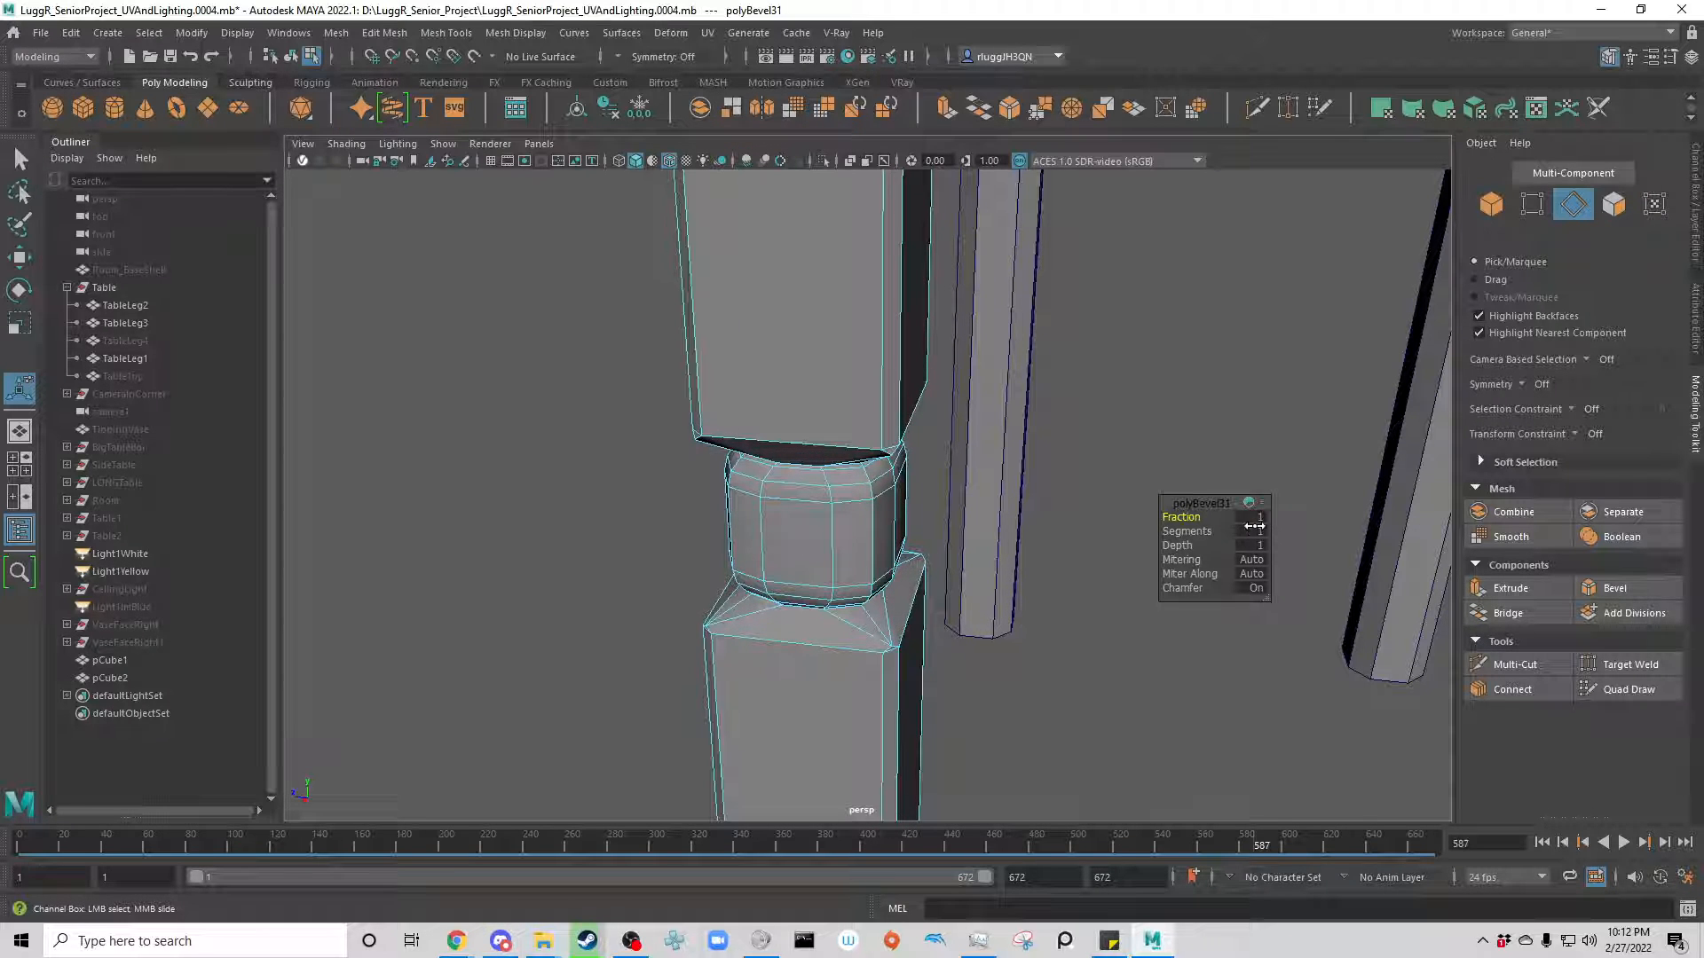
left_click_drag(1068, 700, 1217, 605, "alt")
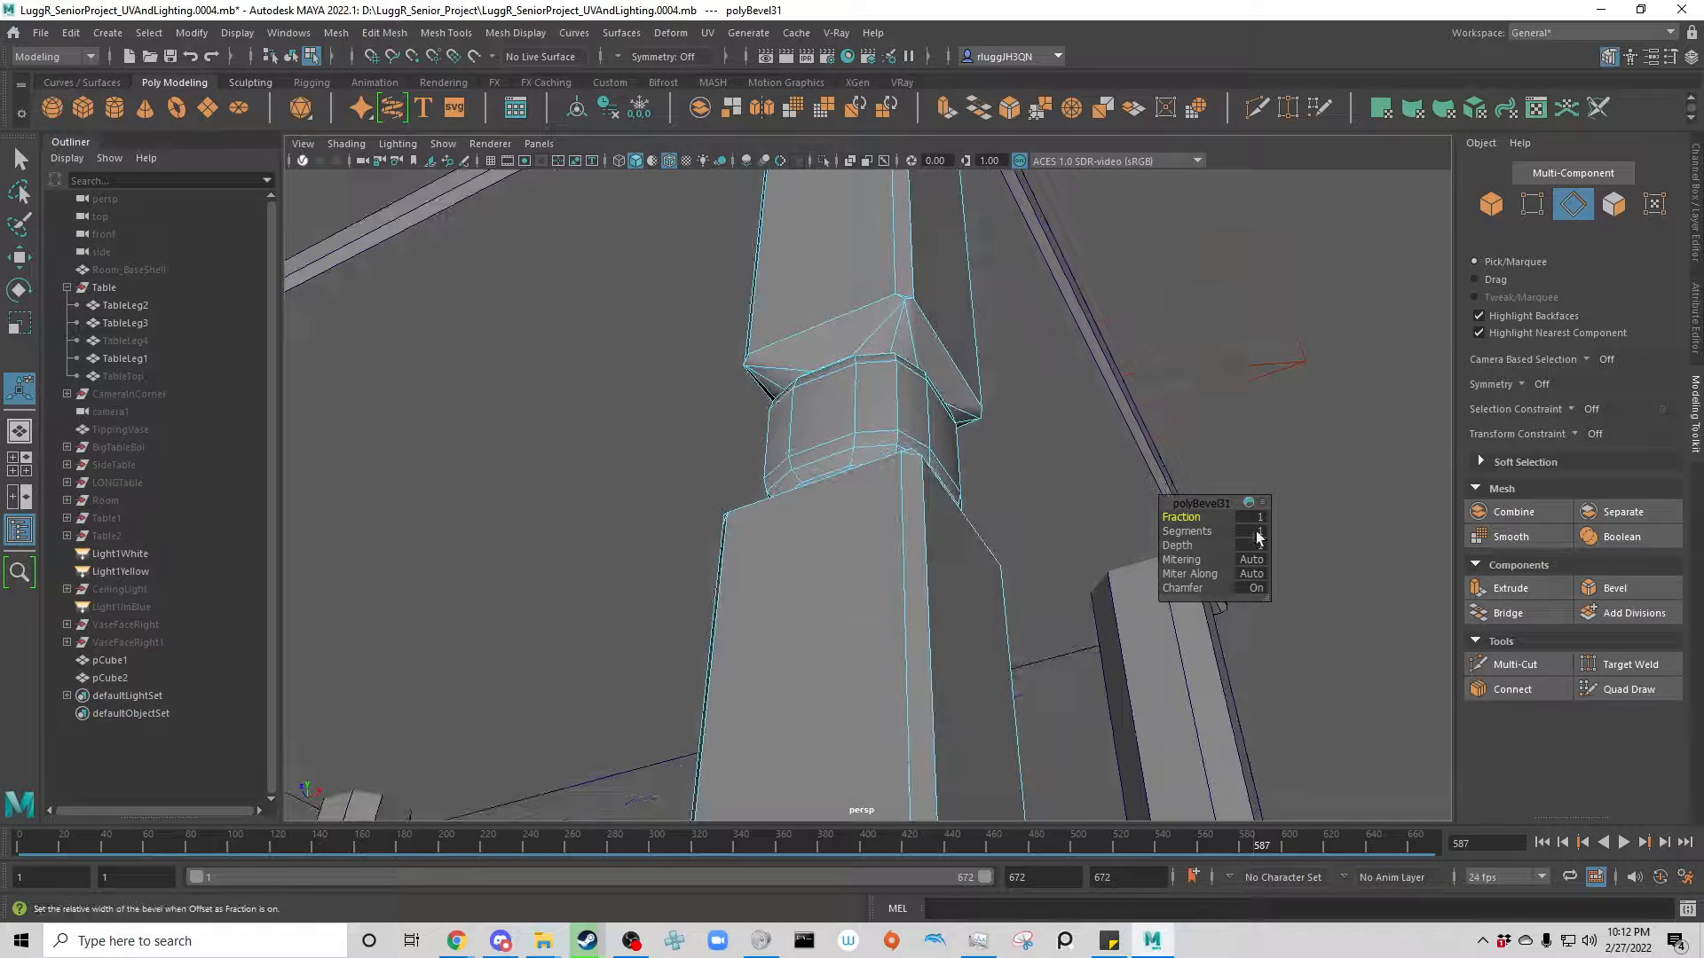
mouse_move(1256, 531)
left_mouse_down()
mouse_move(1284, 529)
mouse_move(1214, 530)
mouse_move(1259, 530)
left_mouse_up()
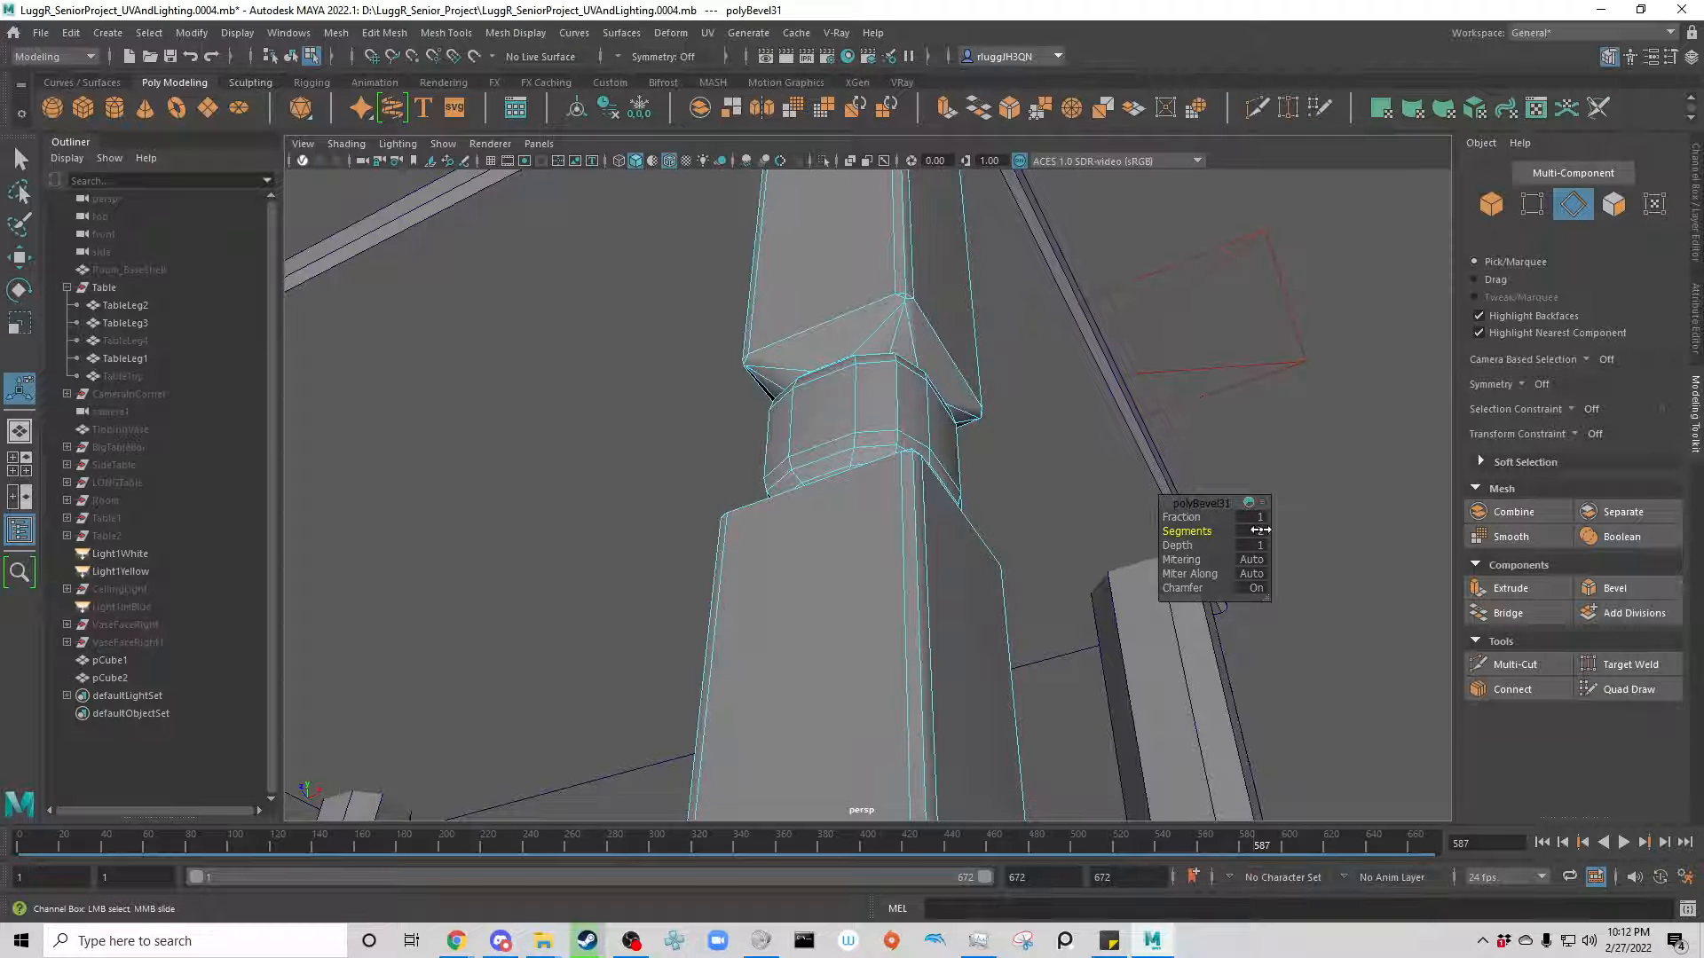
key("ctrl+z")
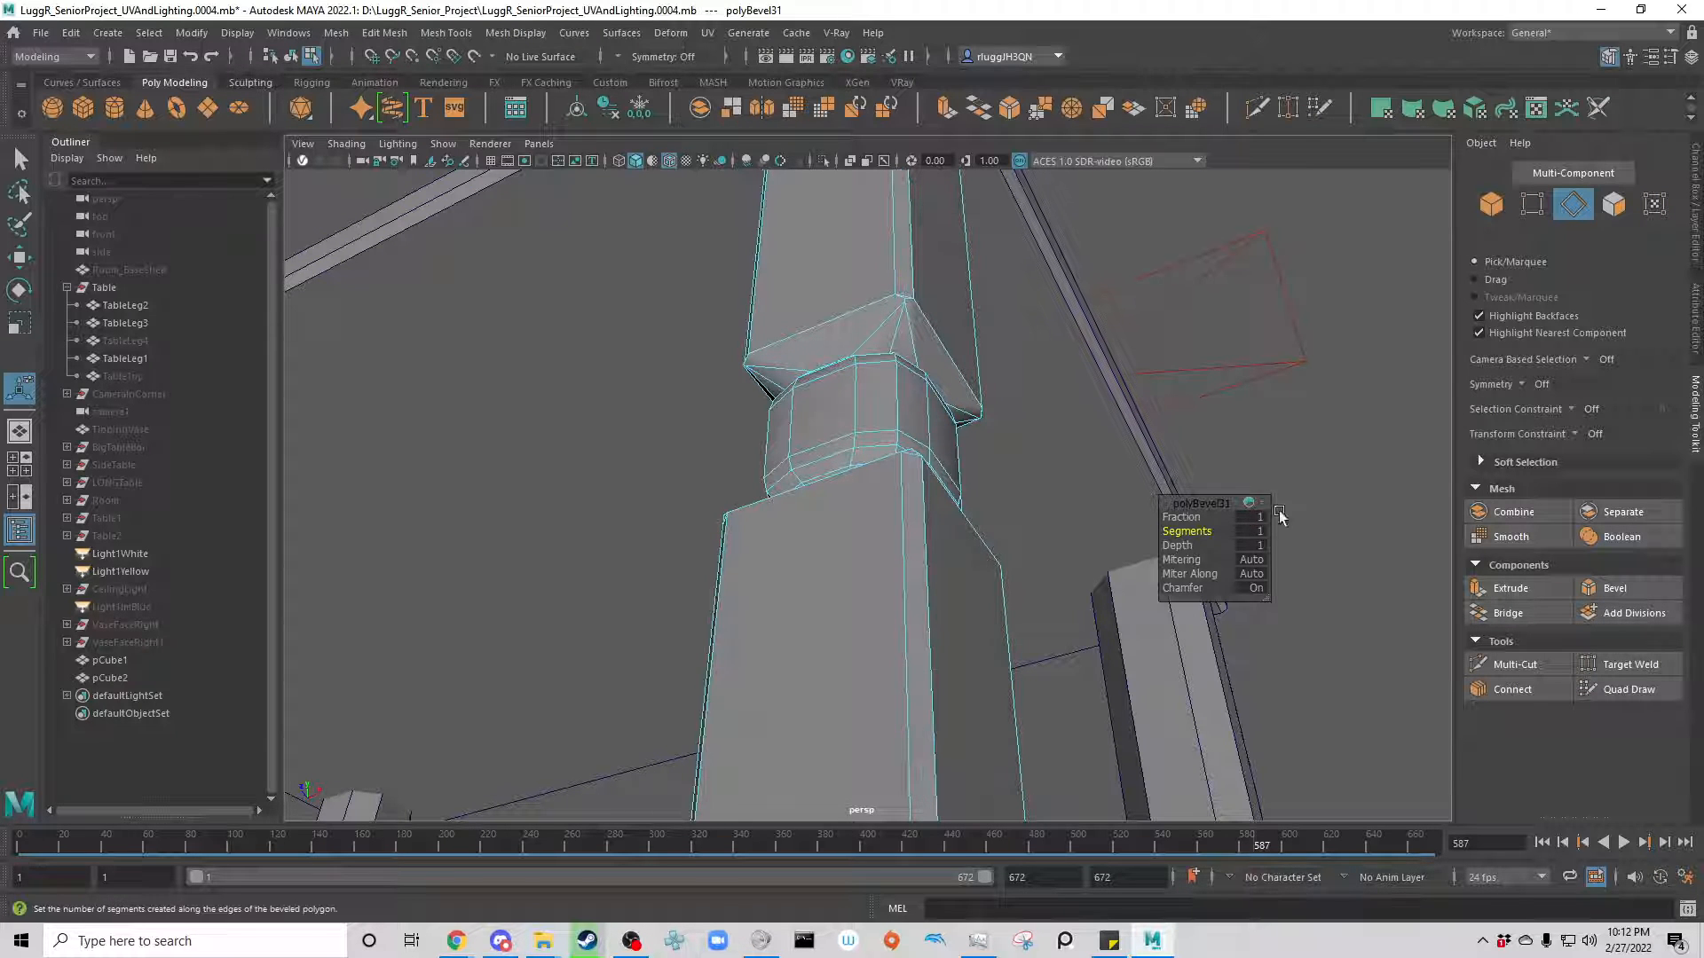
Step: Examine the bevelled leg, its neck block and the joint with the tabletop corner from several angles
left_click(1317, 376)
left_click_drag(1010, 506, 961, 574, "alt")
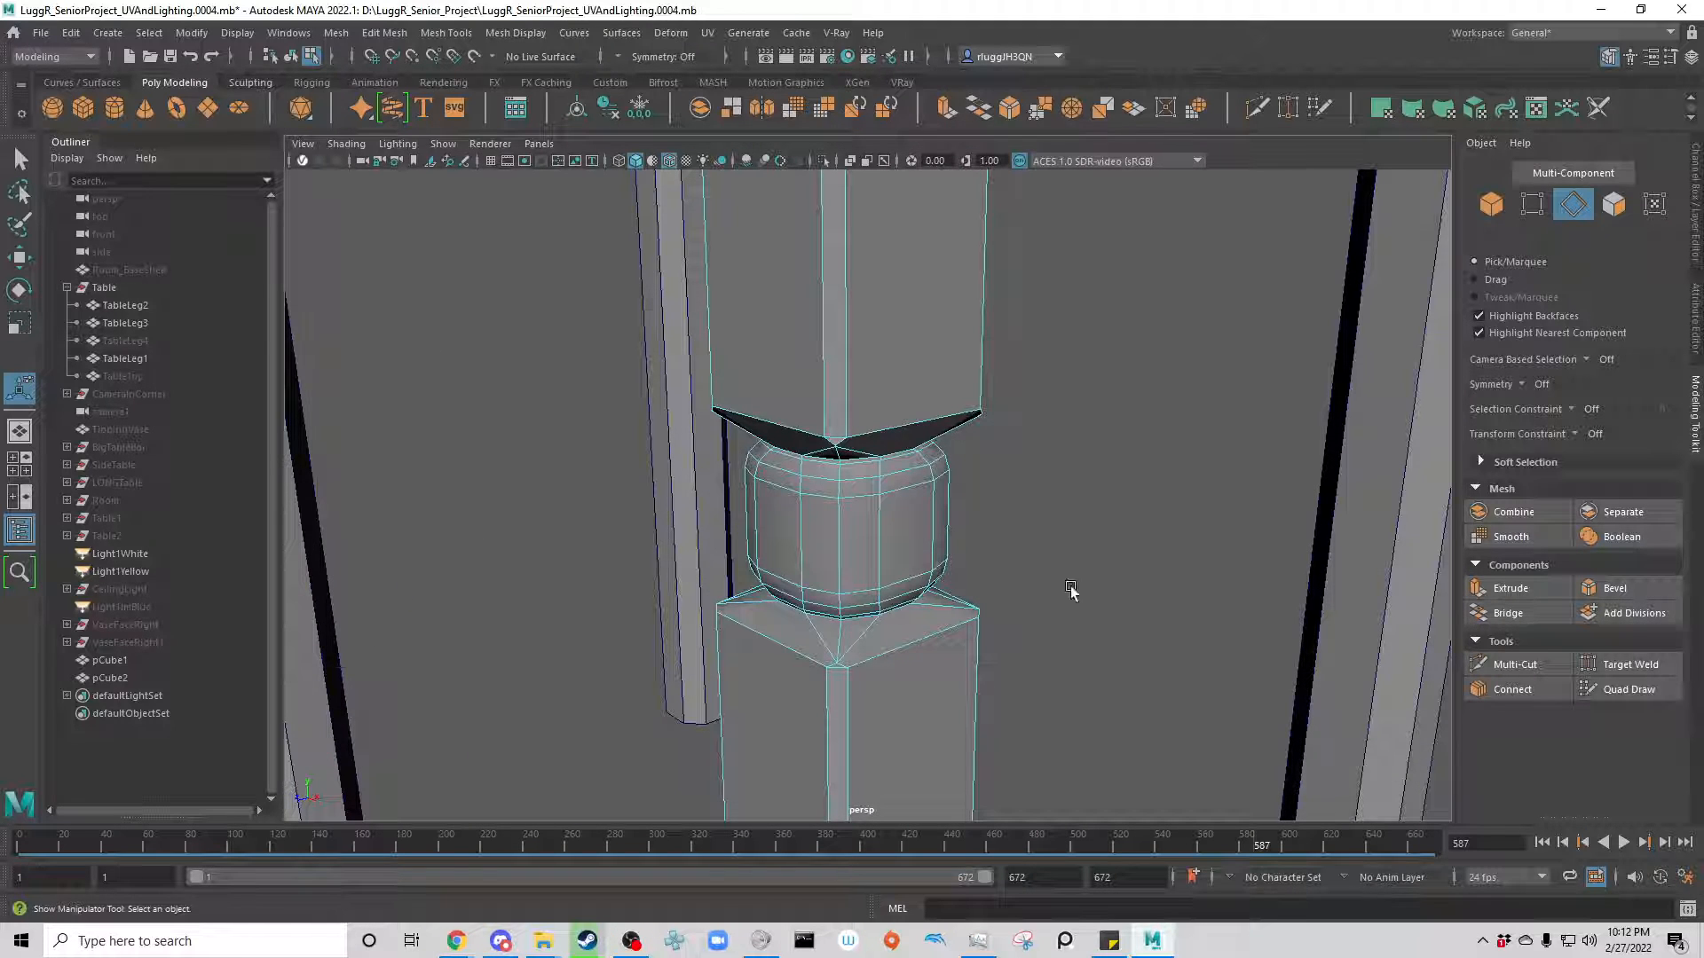
scroll(1071, 592, "down", 6)
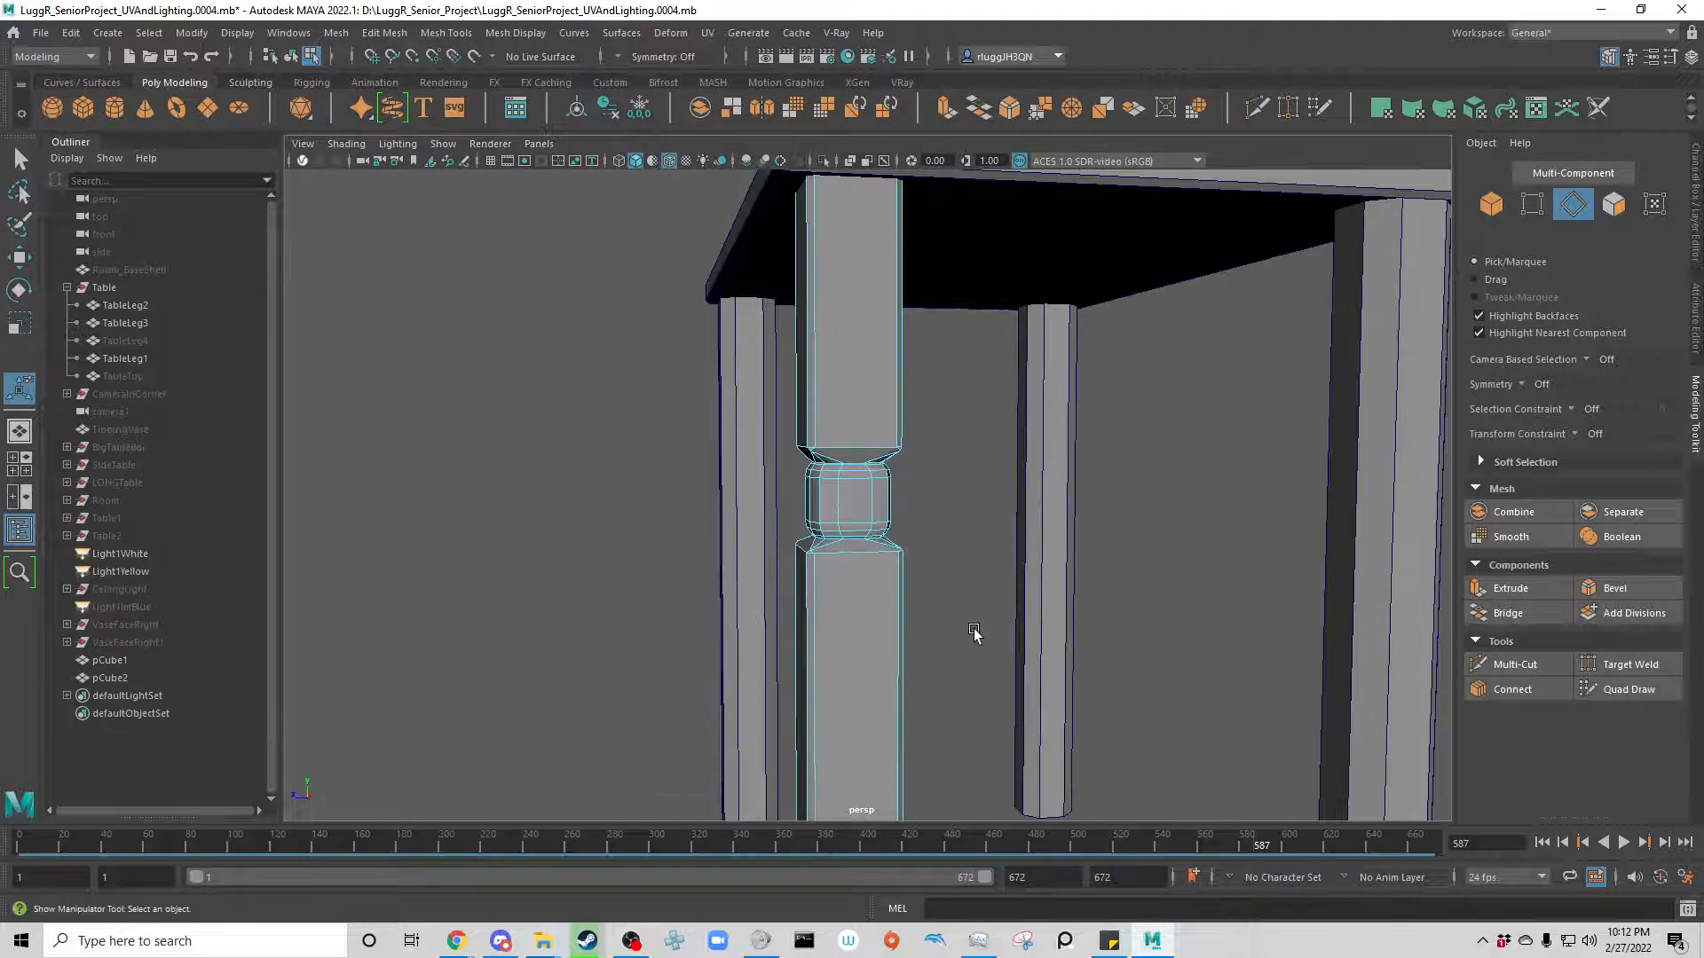
left_click_drag(973, 631, 1032, 674, "alt")
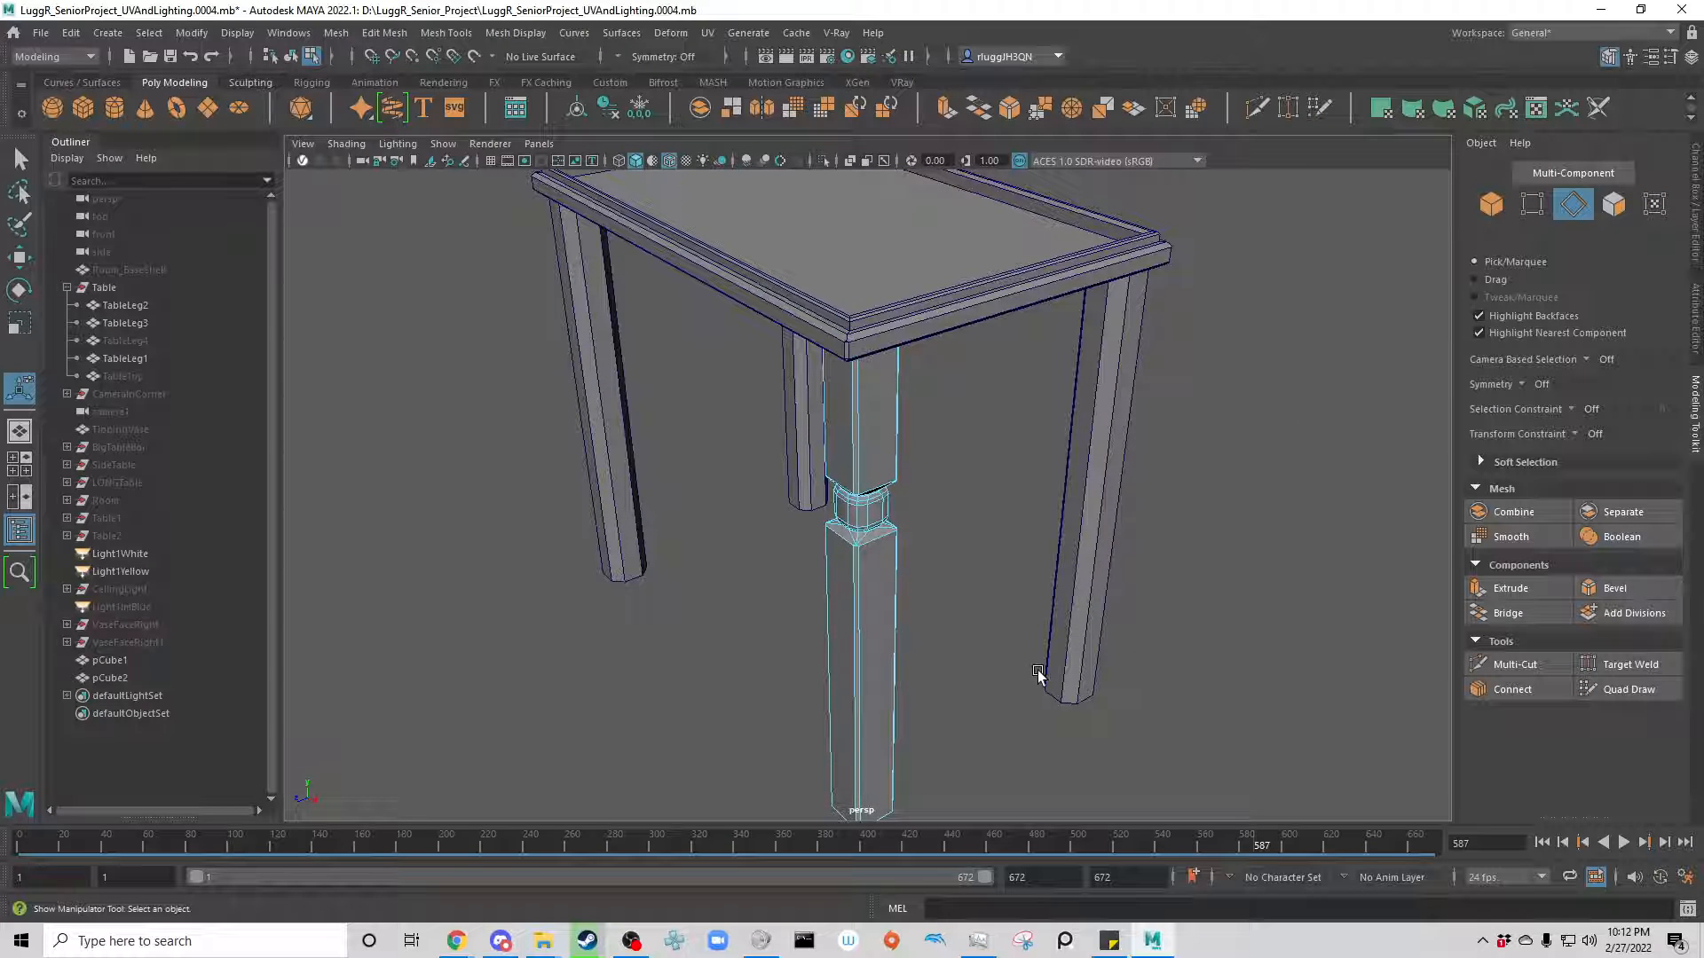
scroll(1039, 674, "down", 2)
scroll(1039, 675, "up", 5)
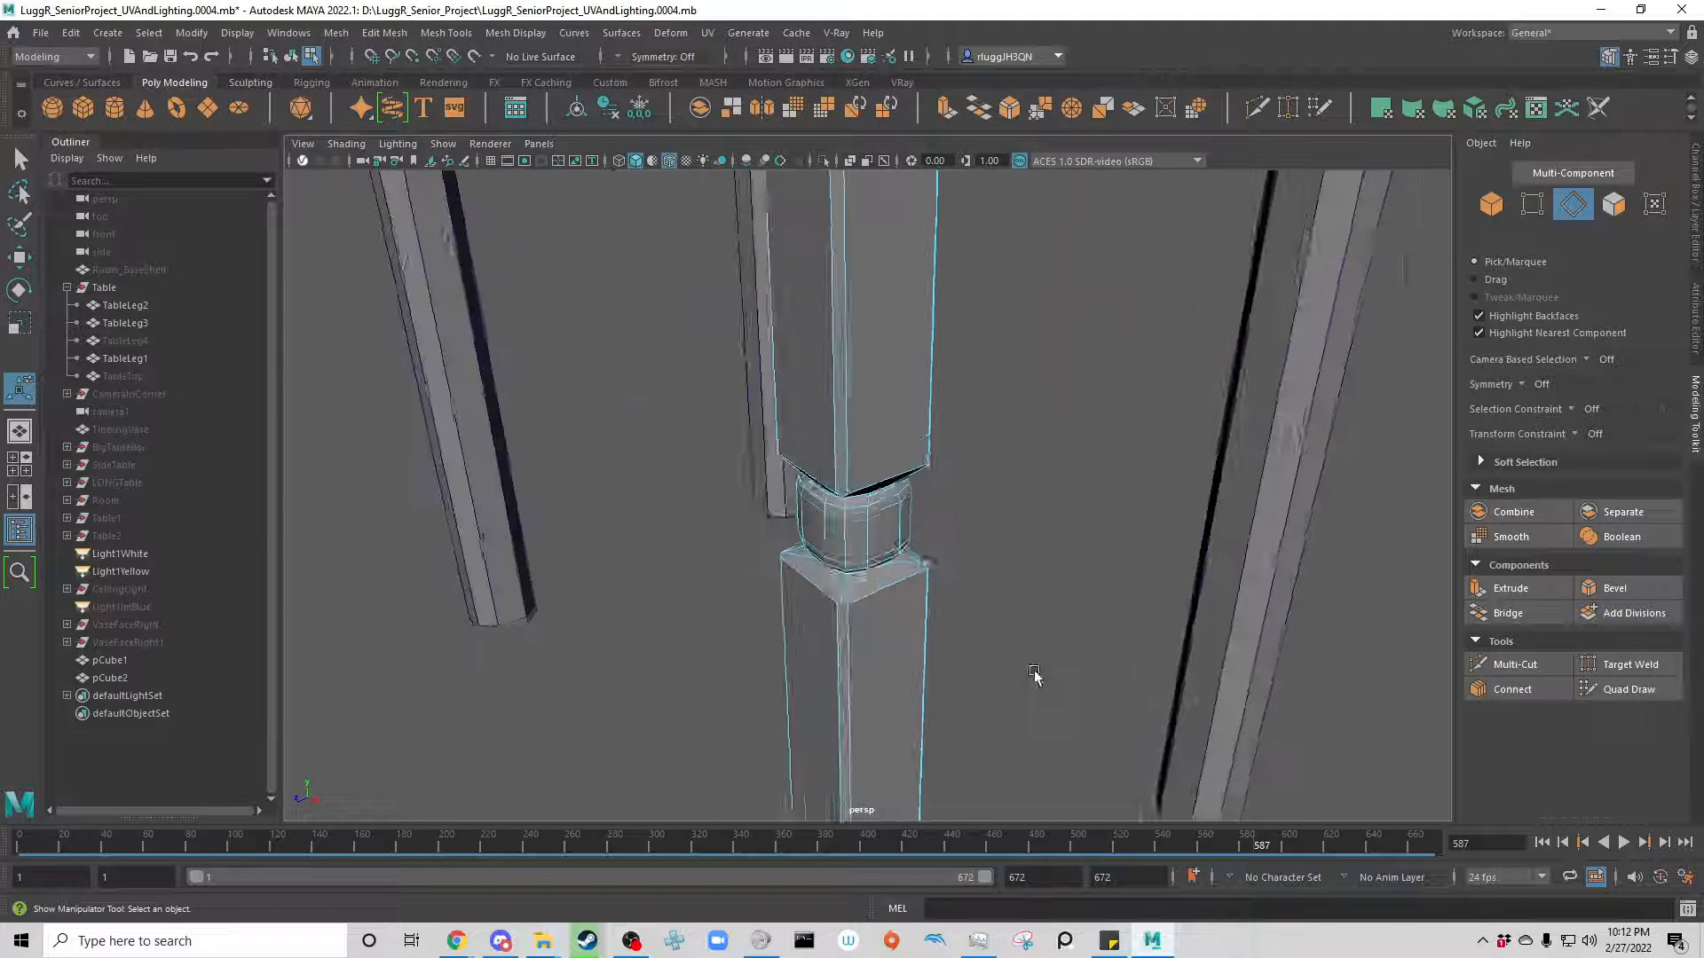
scroll(1042, 750, "up", 1)
middle_click_drag(1042, 750, 1038, 874, "alt")
scroll(926, 380, "up", 4)
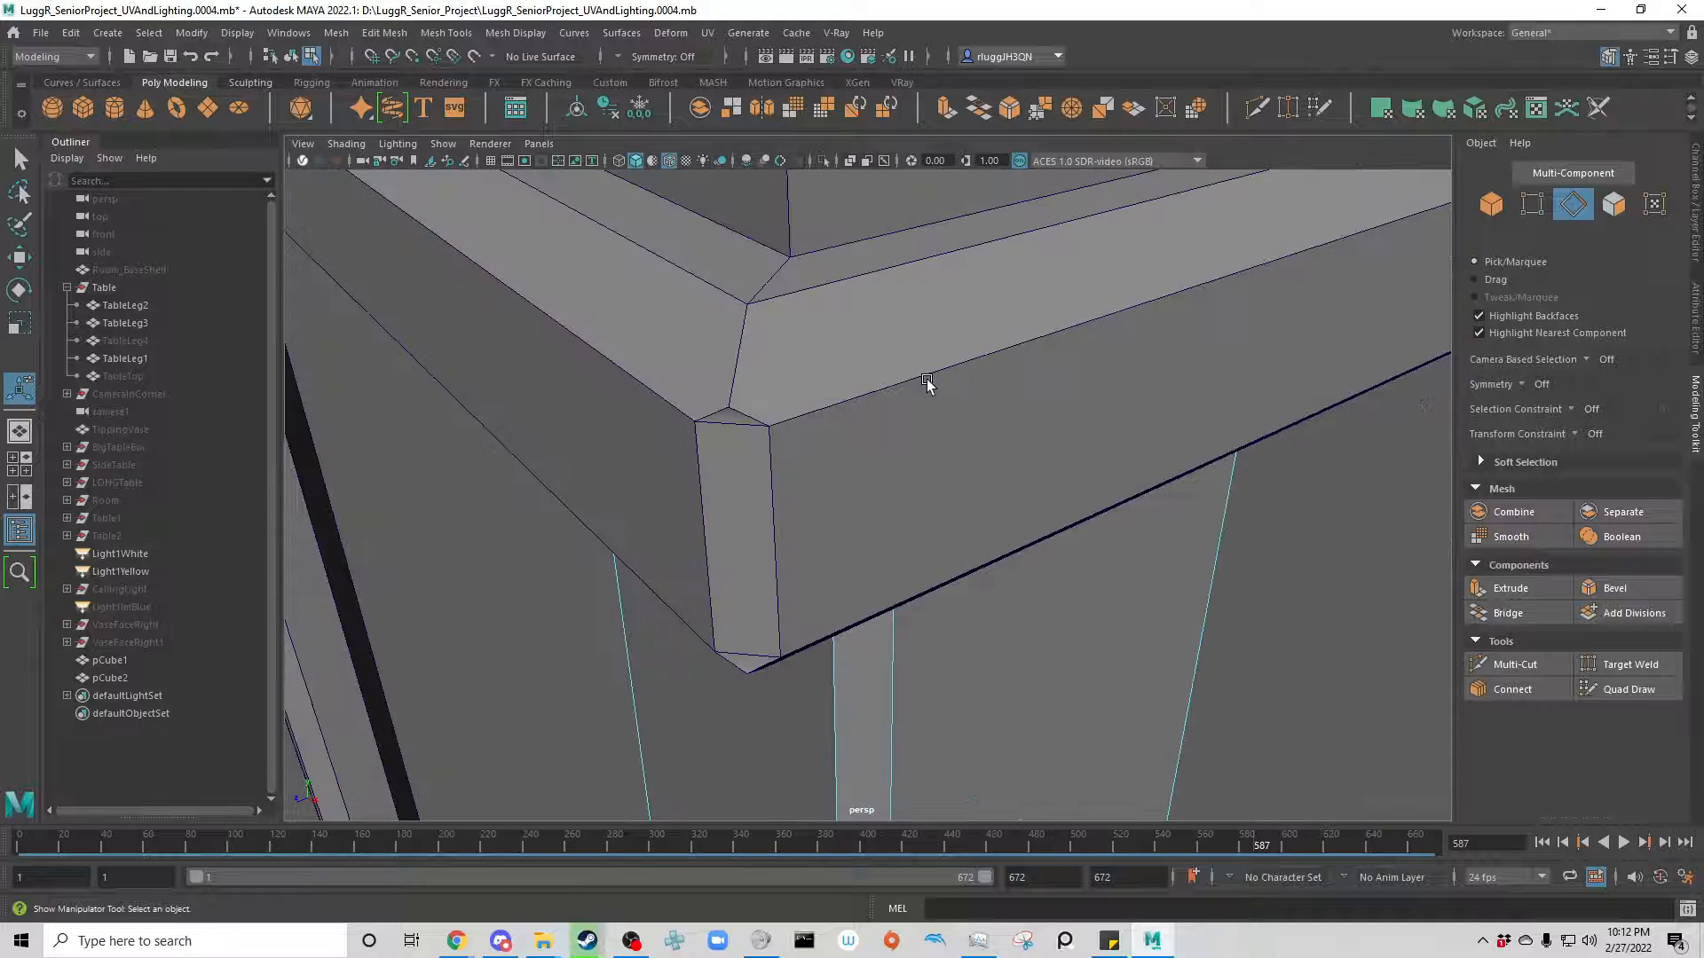
left_click_drag(973, 571, 959, 532, "alt")
scroll(958, 533, "down", 4)
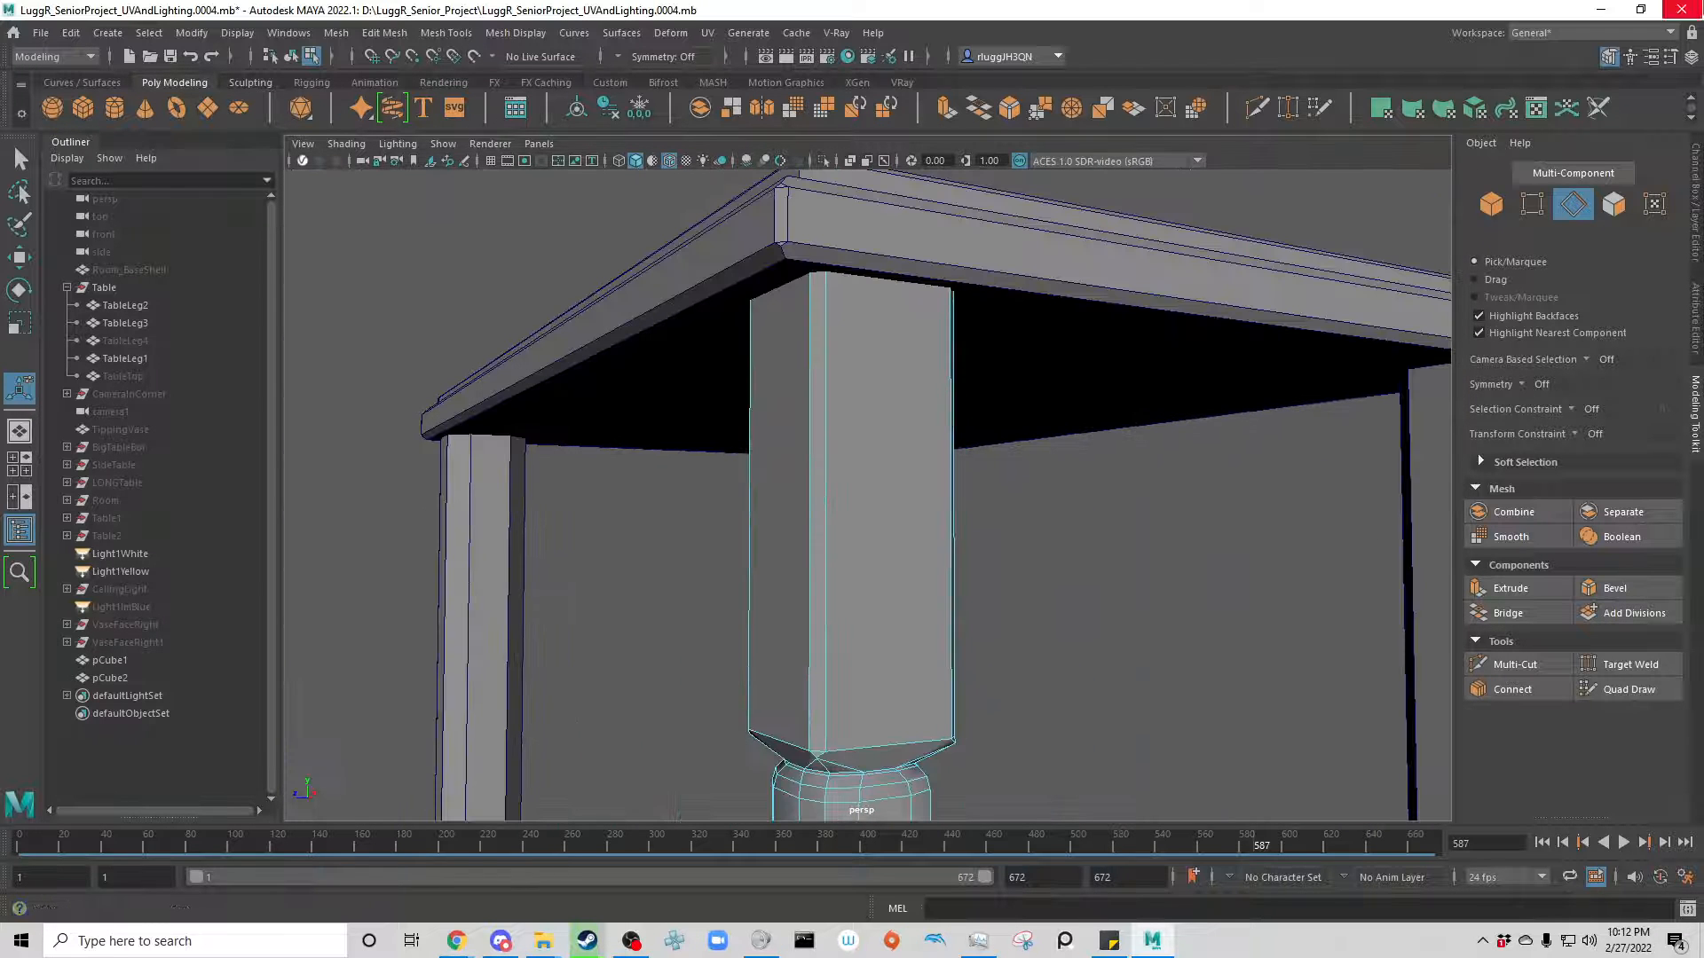
Step: Turn on X-ray shading, select the leg's top face and lower it to about Y -72.40
left_click(1614, 207)
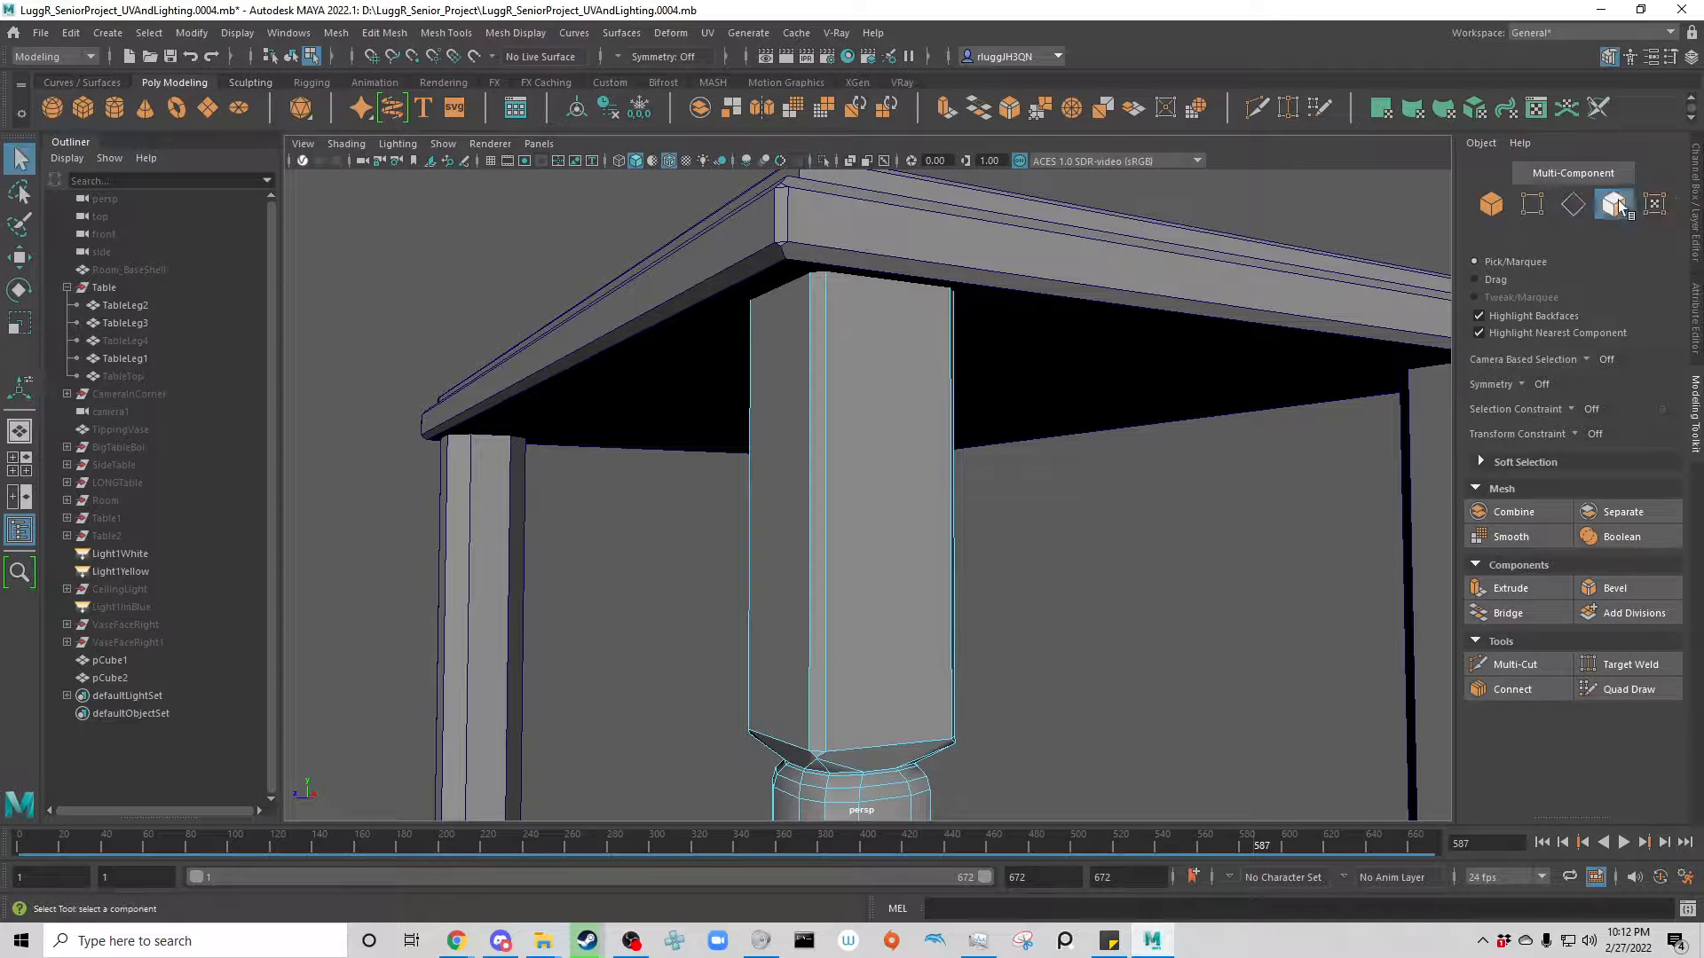
left_click(850, 162)
left_click_drag(1012, 399, 1094, 582, "alt")
left_click(839, 524)
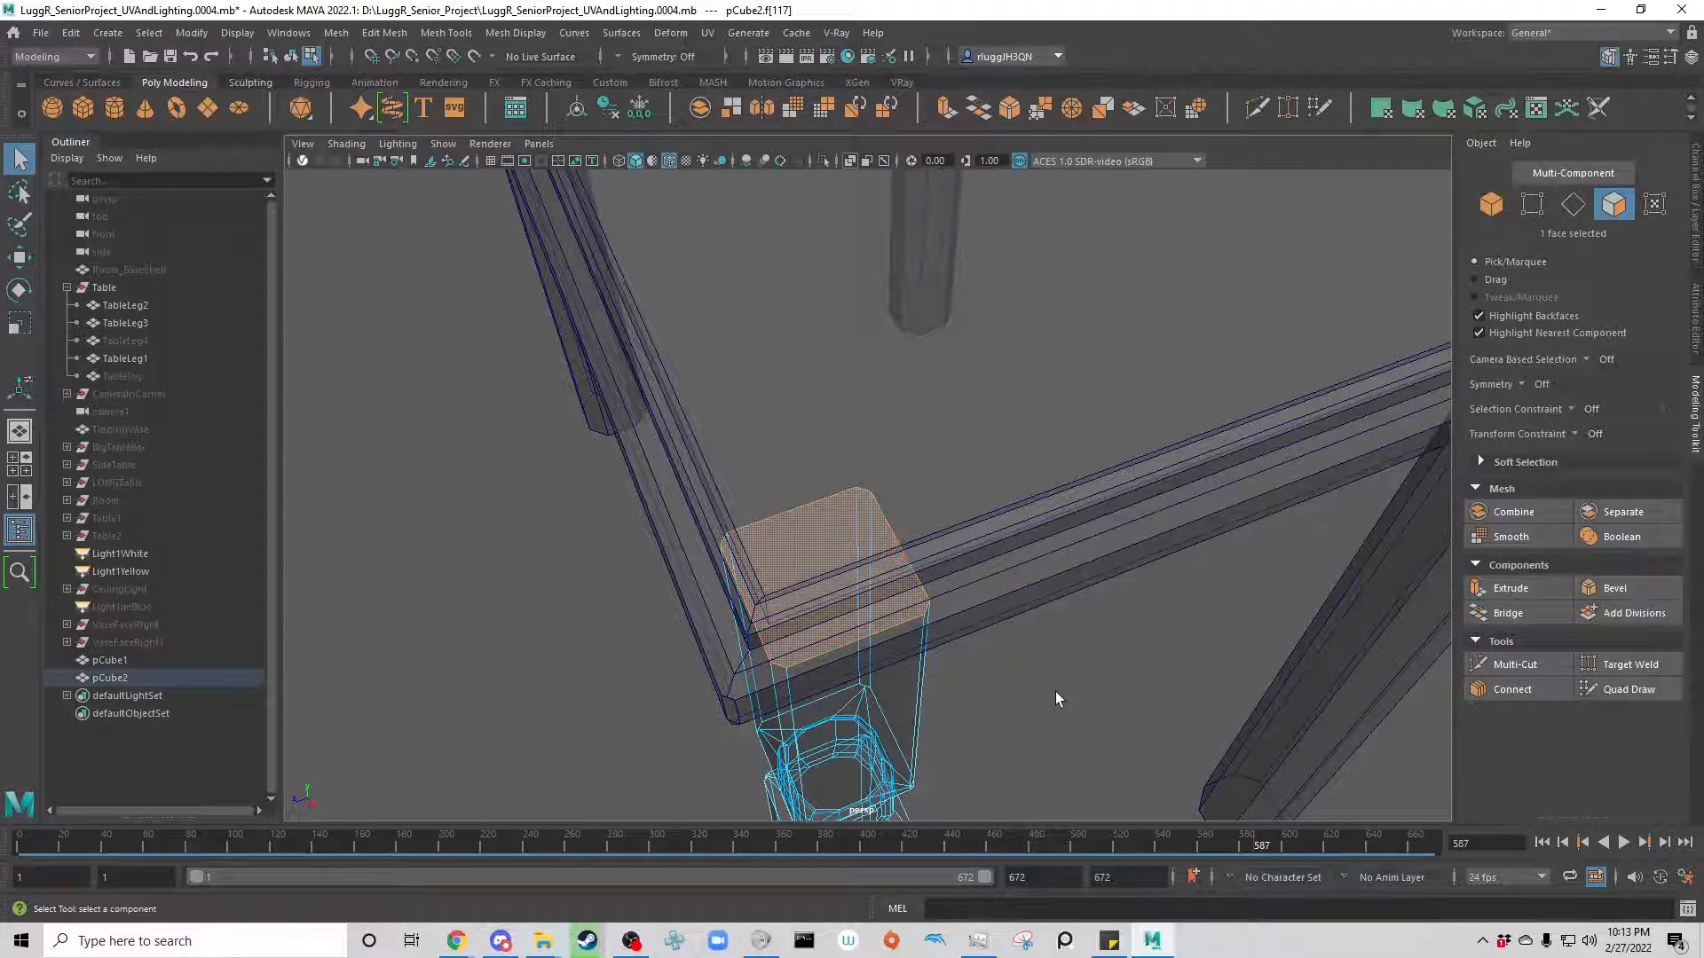
key("w")
left_click_drag(816, 543, 1007, 620, "alt")
mouse_move(780, 221)
left_mouse_down()
mouse_move(780, 309)
mouse_move(780, 218)
left_mouse_up()
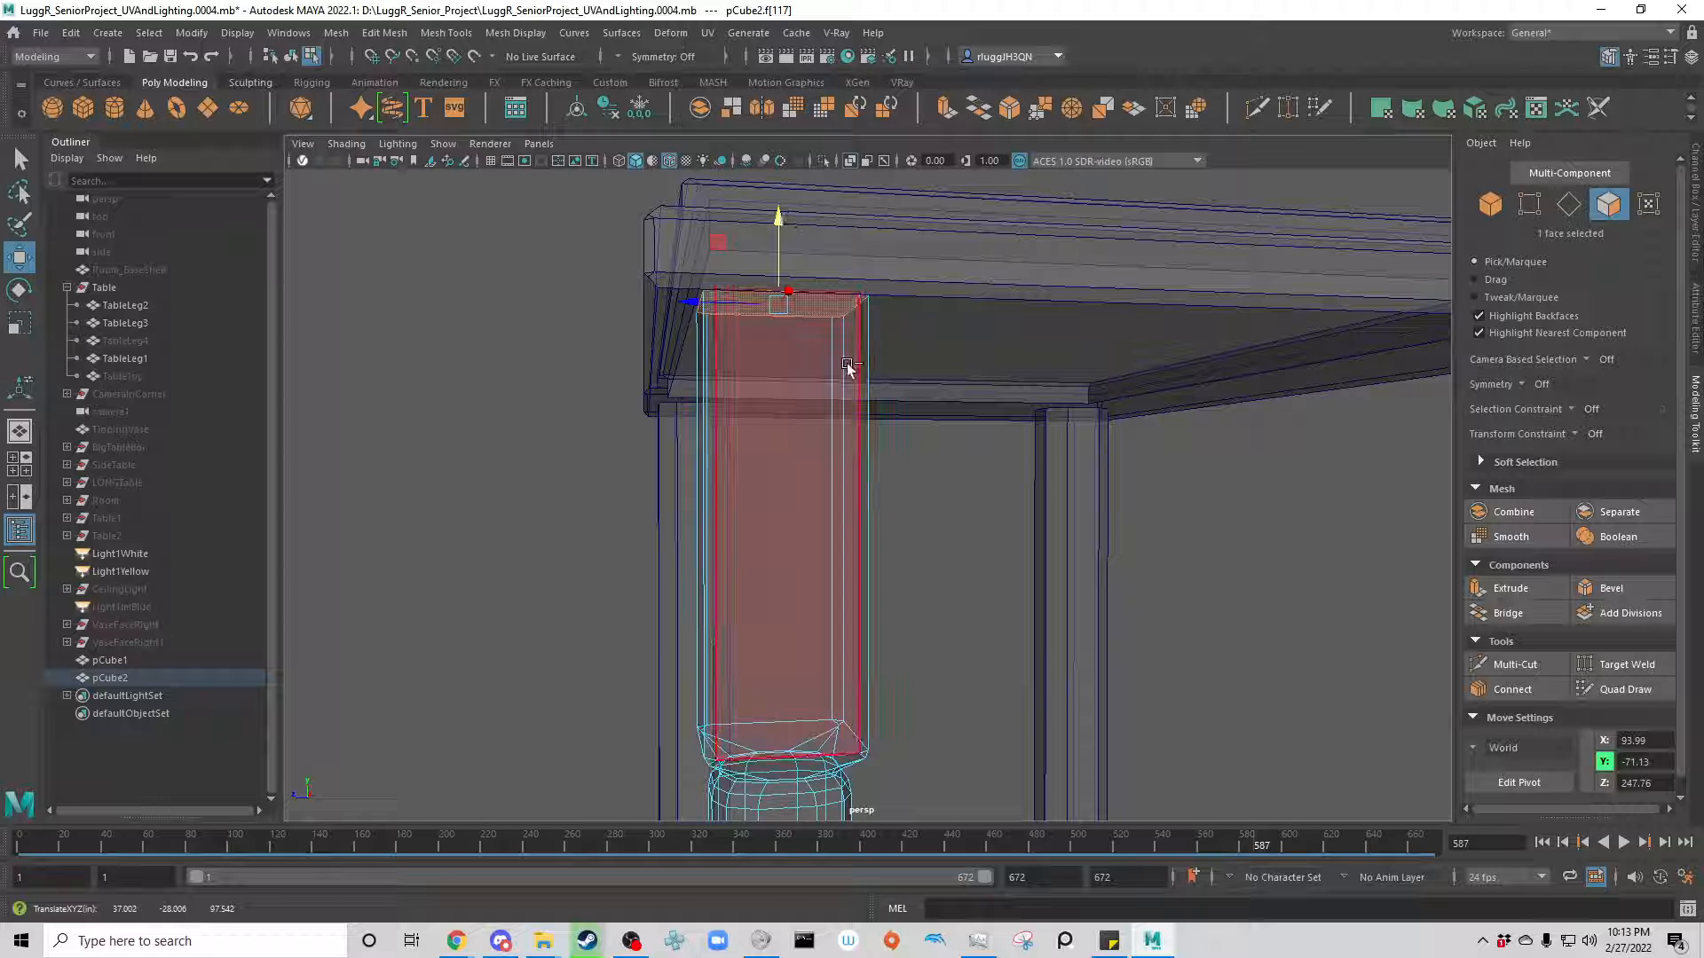
key("ctrl+z")
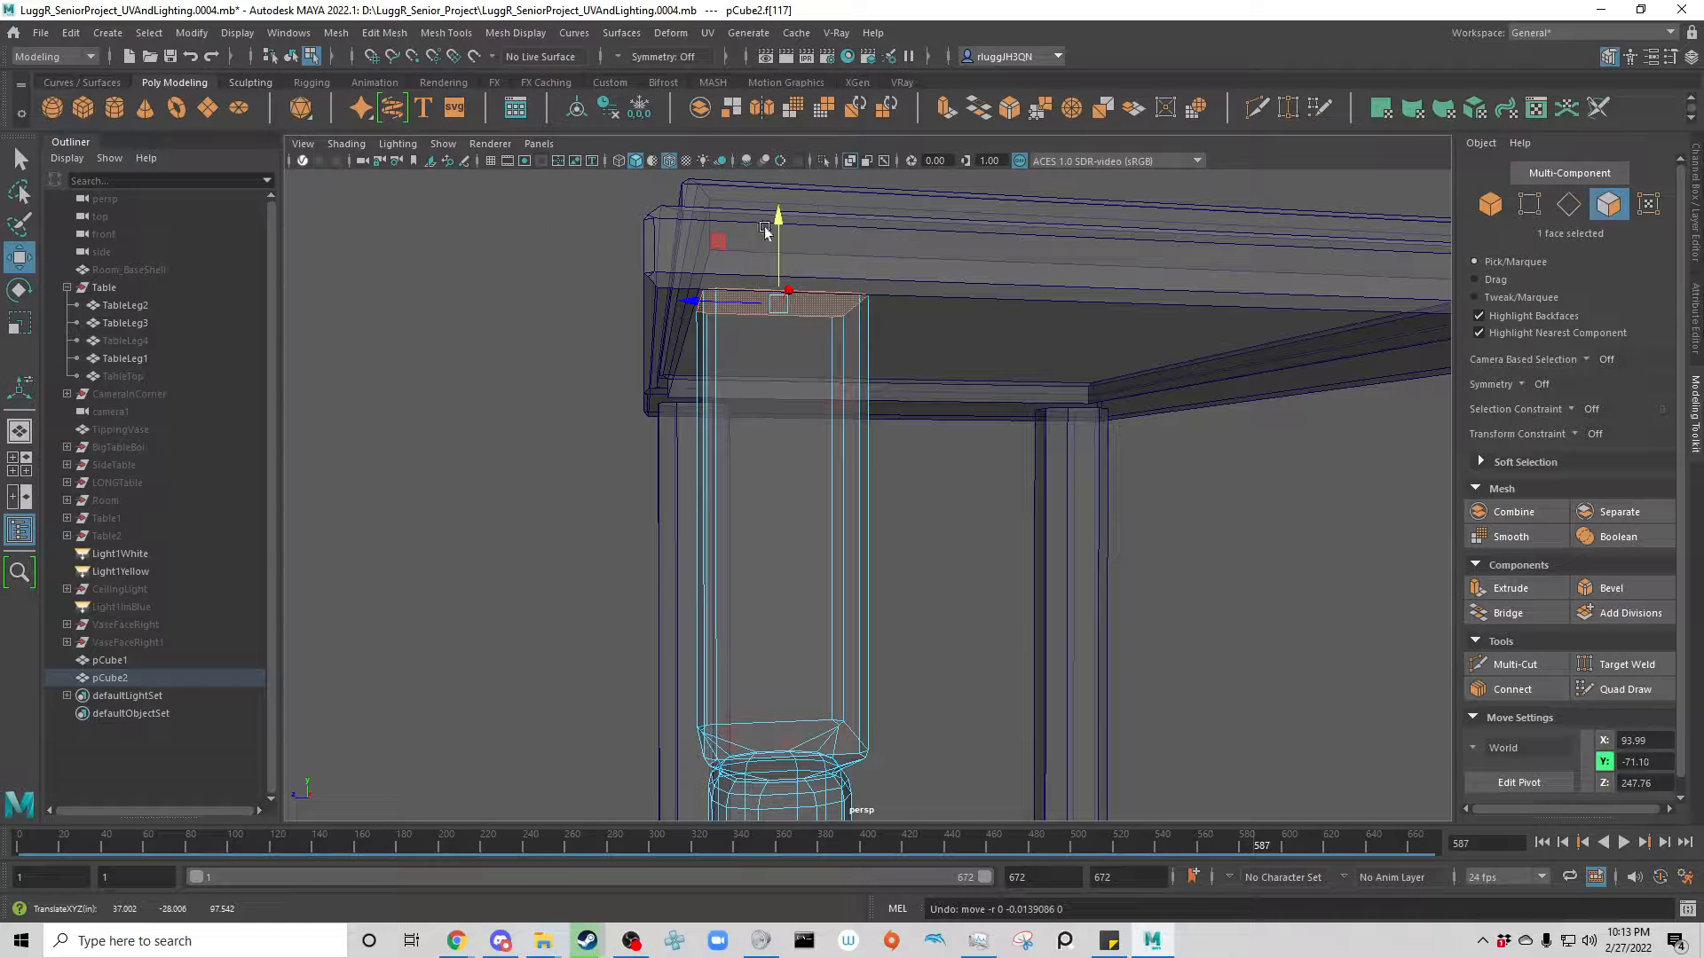
left_click_drag(780, 232, 780, 264)
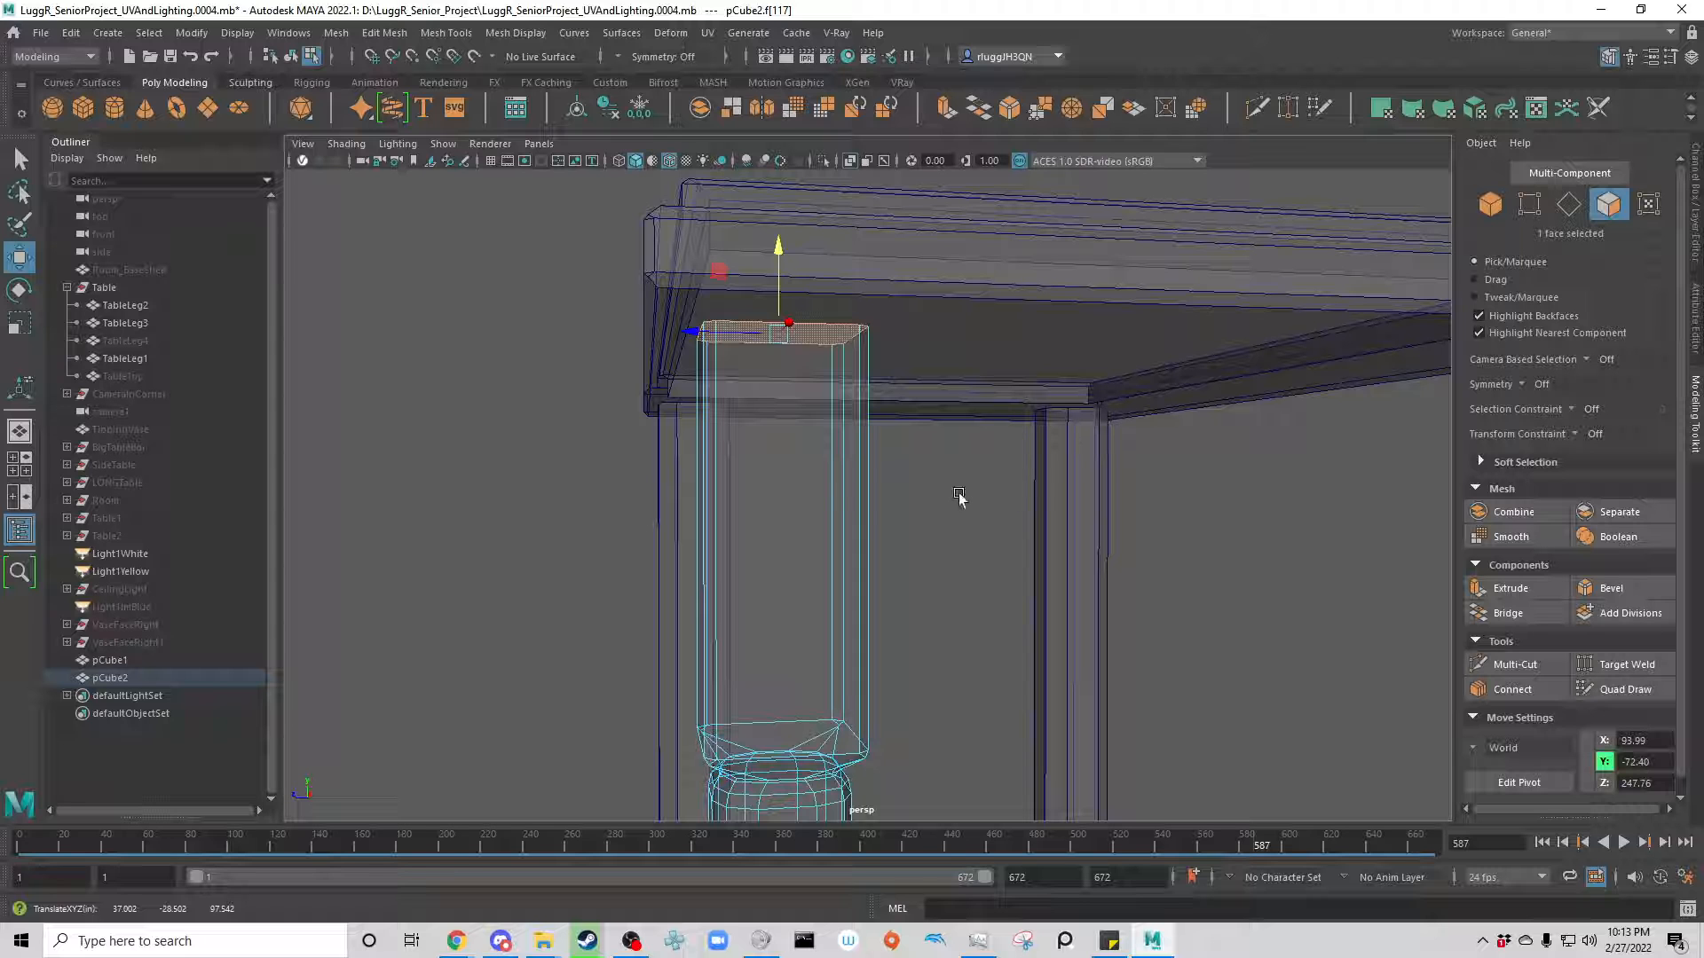
mouse_move(946, 593)
left_mouse_down("alt")
mouse_move(913, 635)
mouse_move(928, 612)
left_mouse_up("alt")
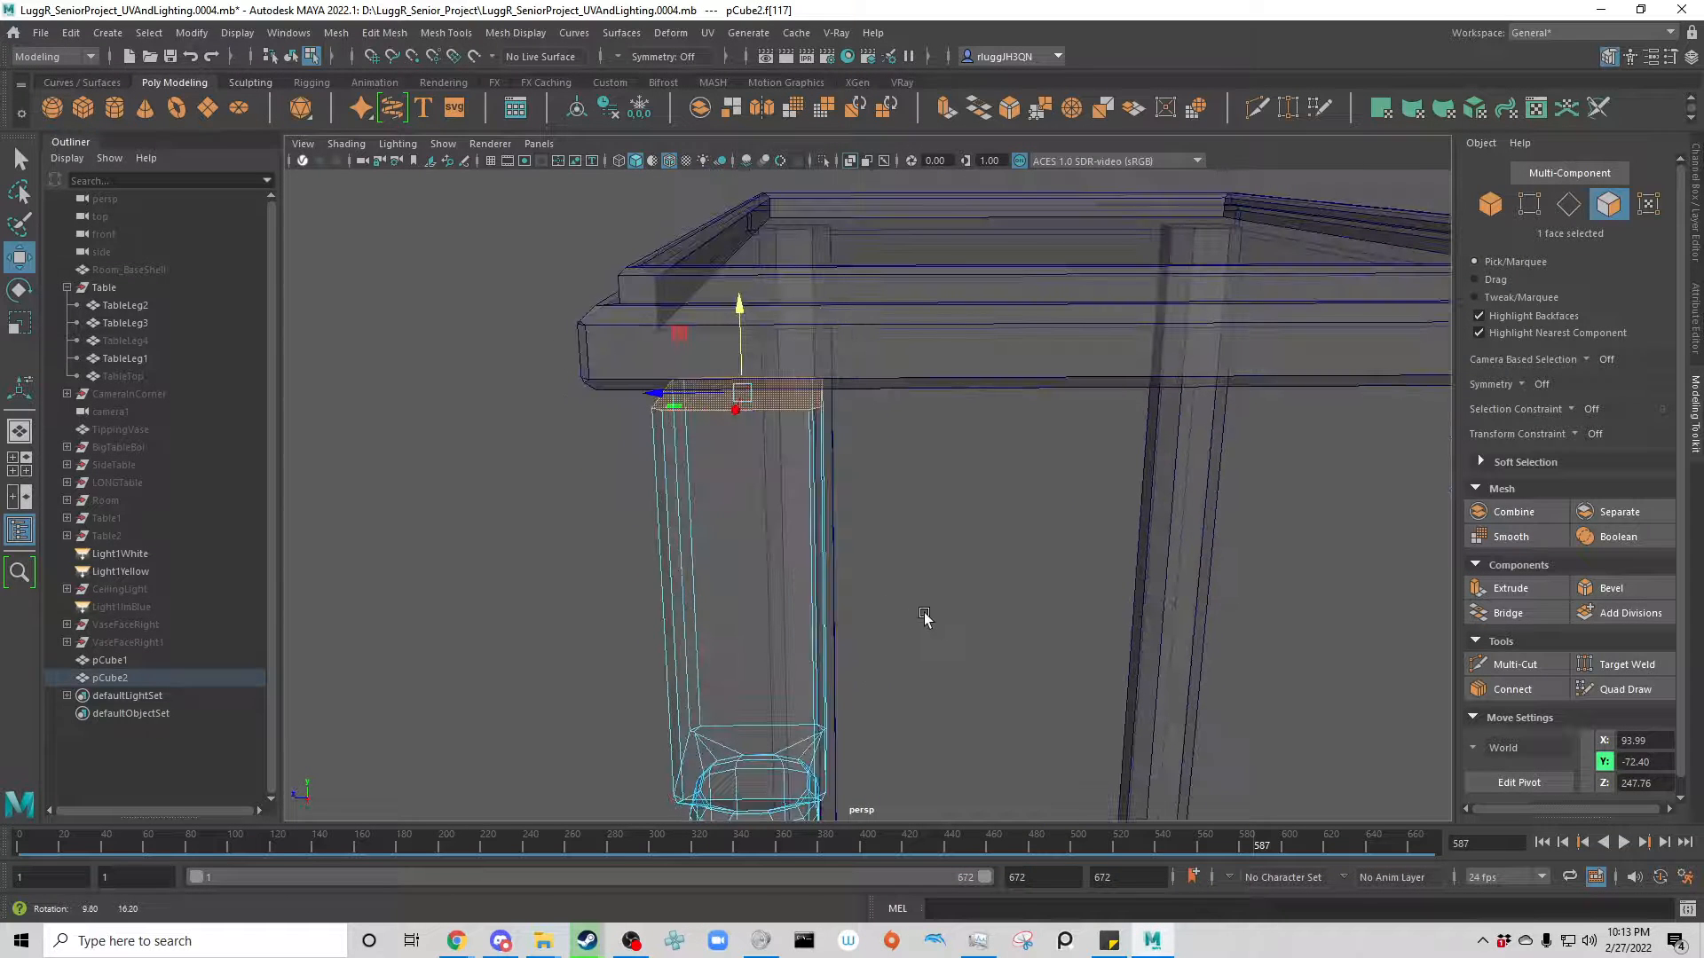
key("r")
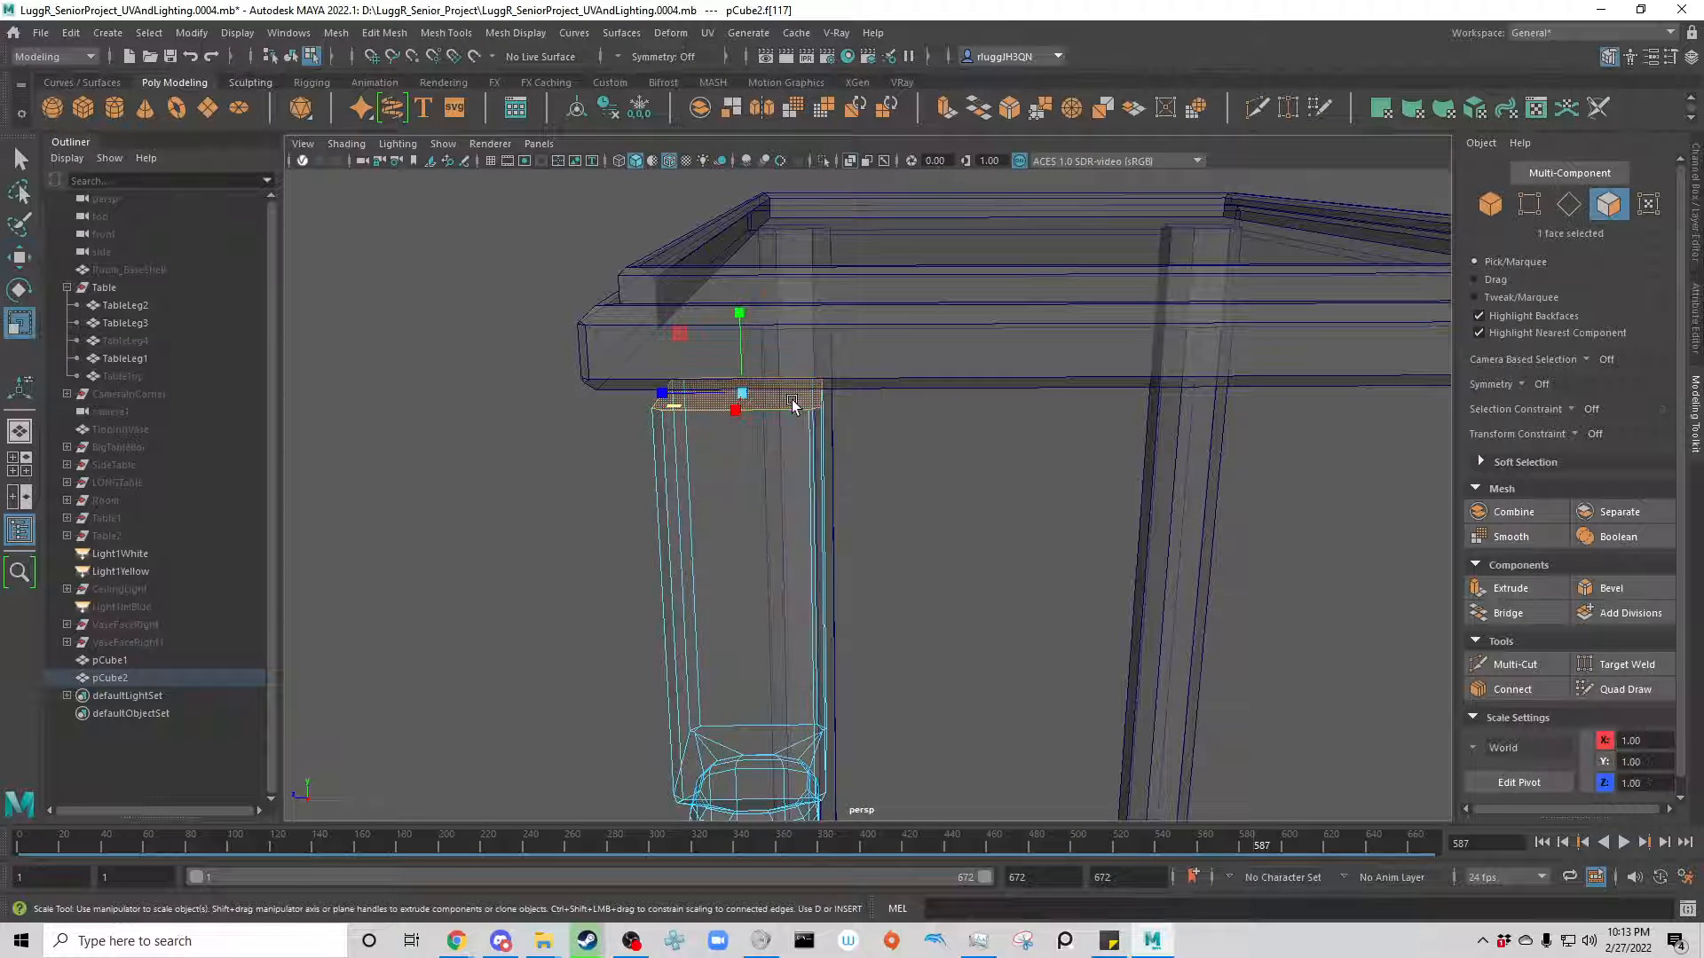
left_click_drag(679, 407, 689, 407, "shift")
key("w")
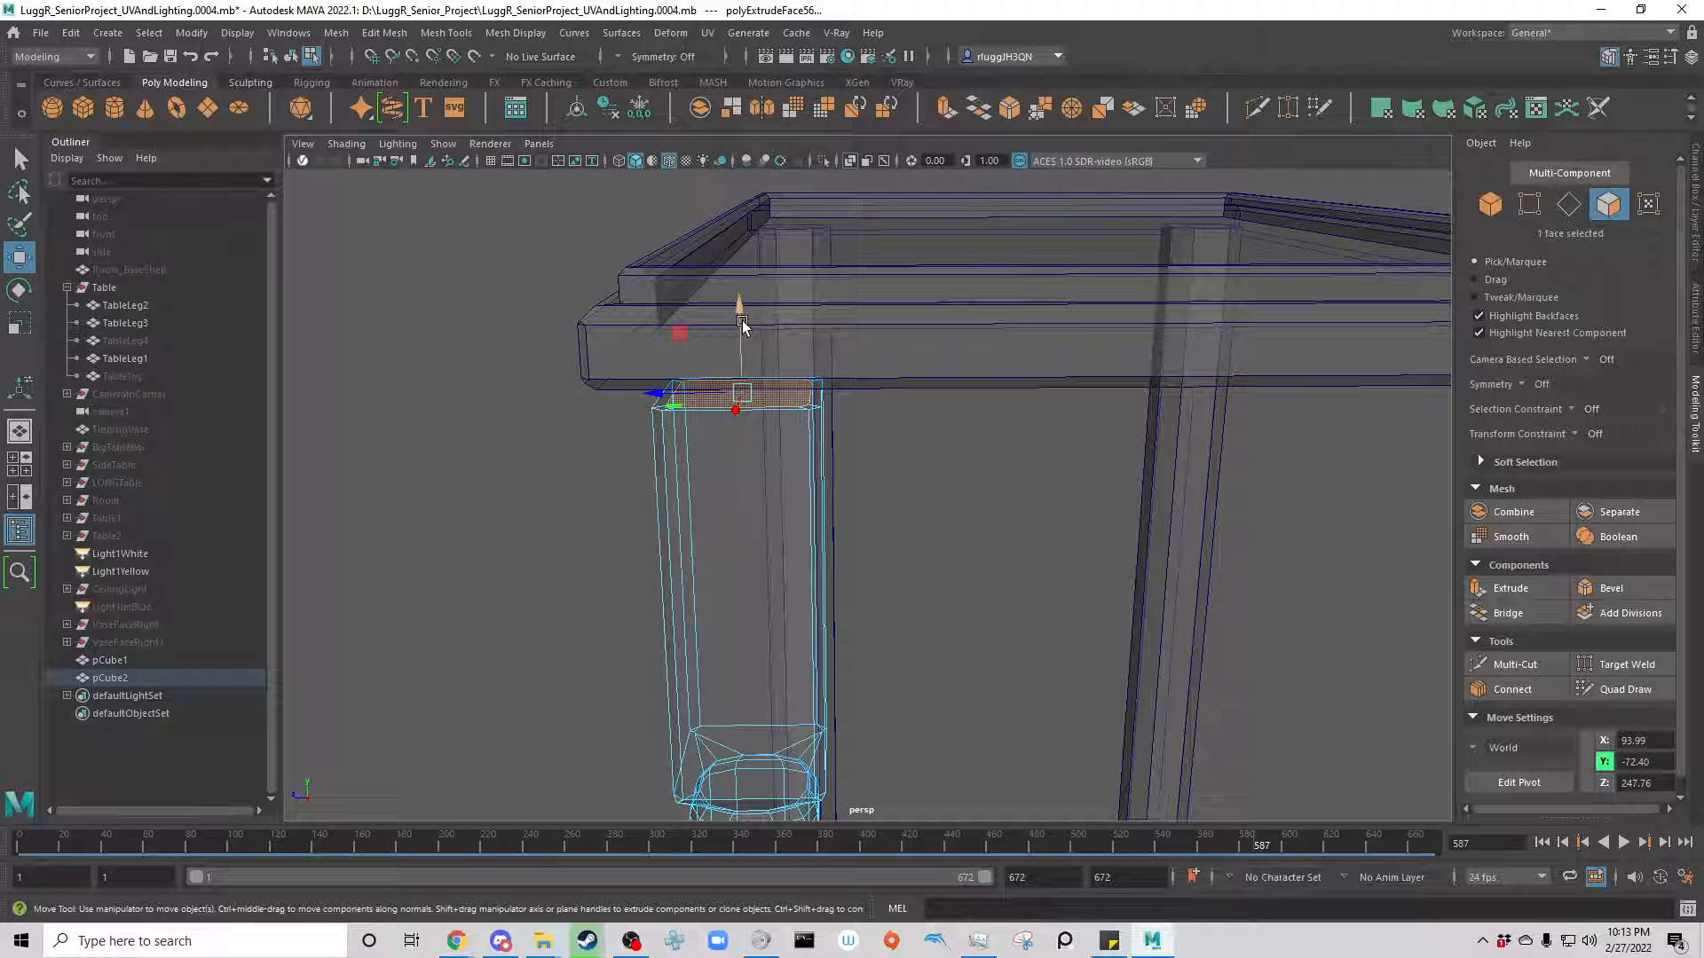
key("ctrl+z")
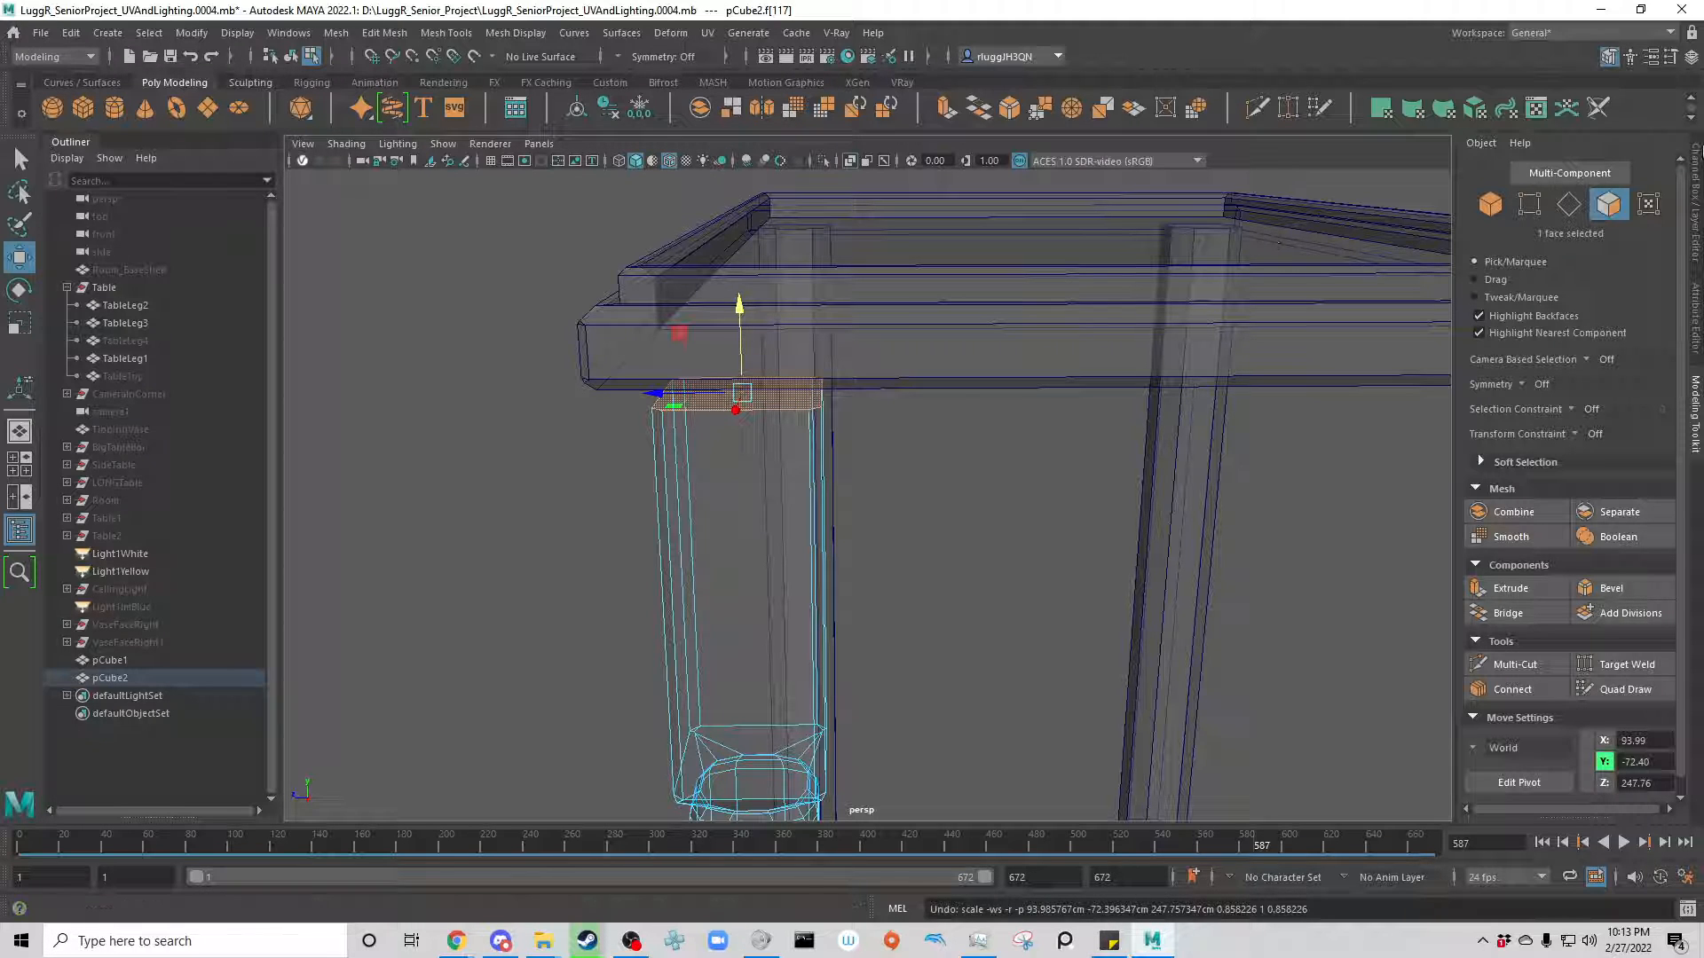
Step: Extrude the leg's top face straight up into the tabletop to about Y -71.69
left_click_drag(746, 331, 746, 312, "shift")
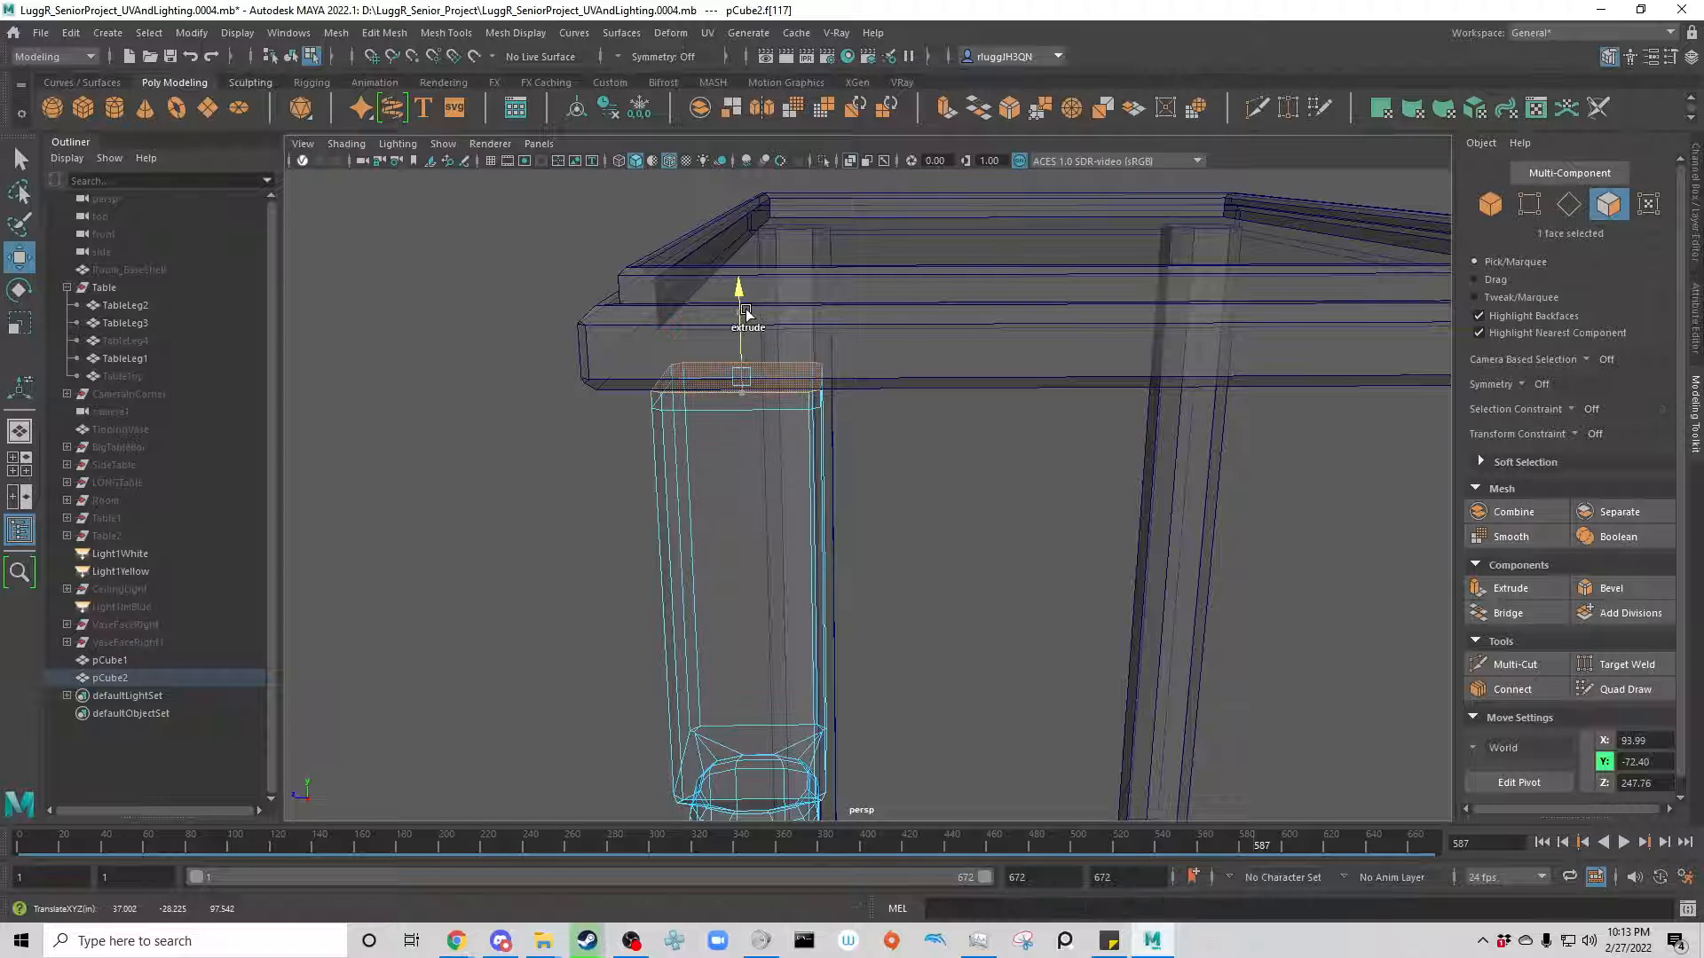
left_click(1188, 611)
Step: Switch to edge selection and select all eight edges around the leg's top face under the tabletop corner
left_click(1569, 204)
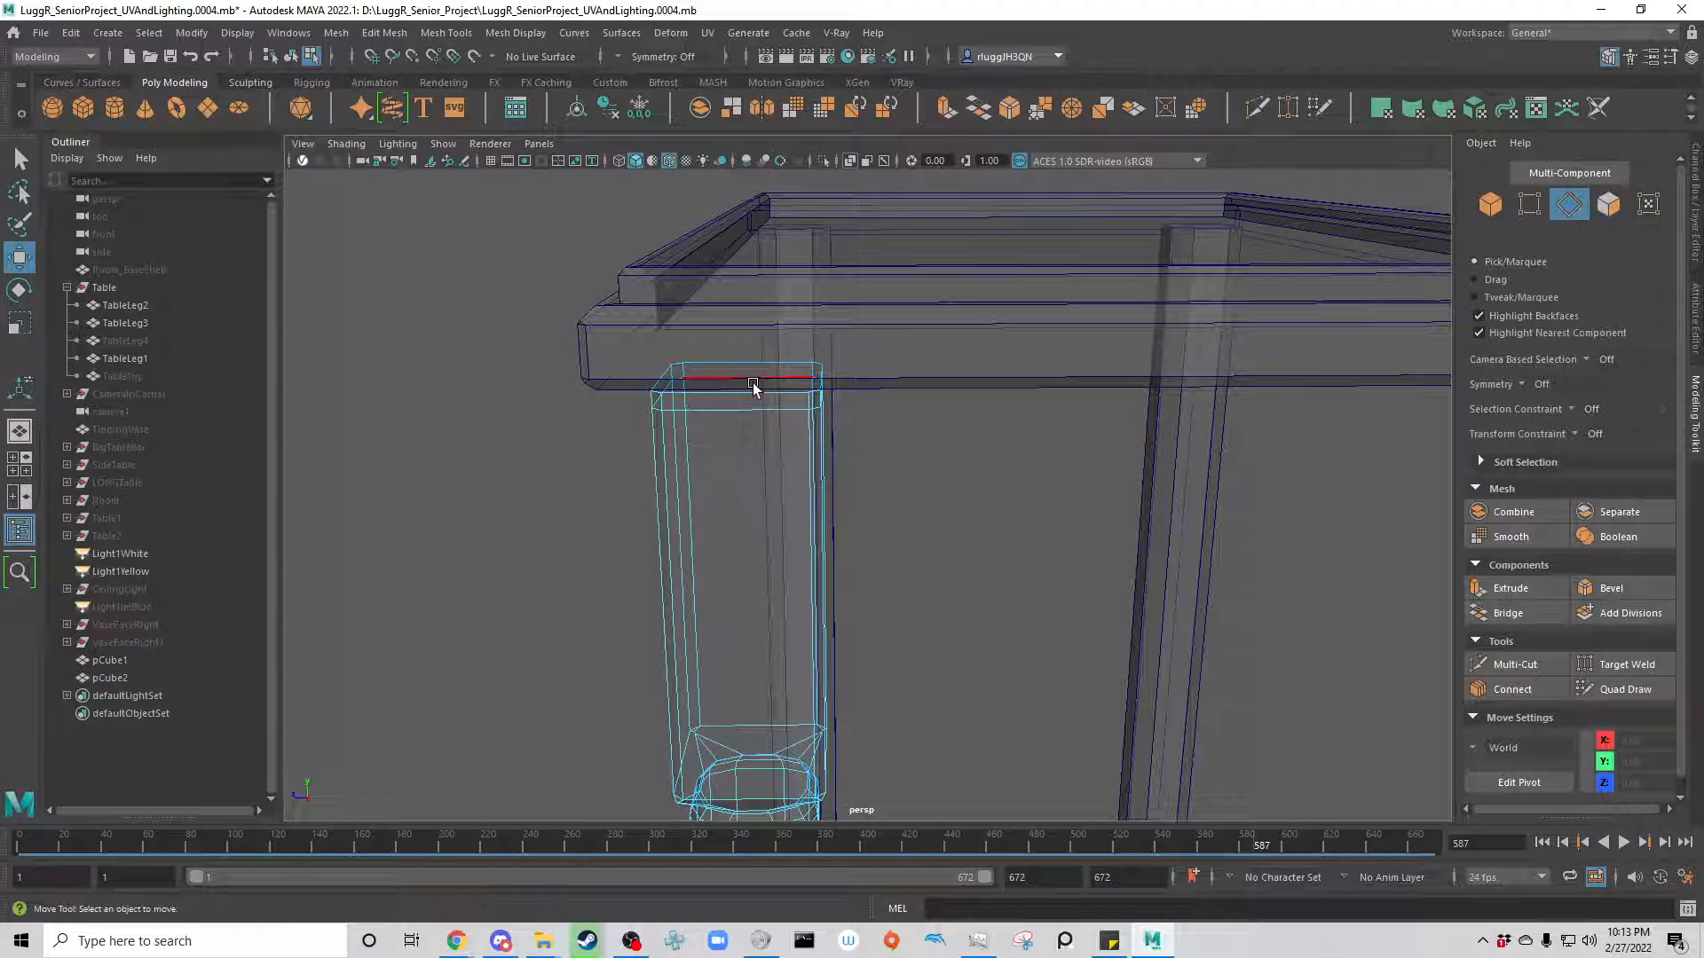
left_click(753, 386)
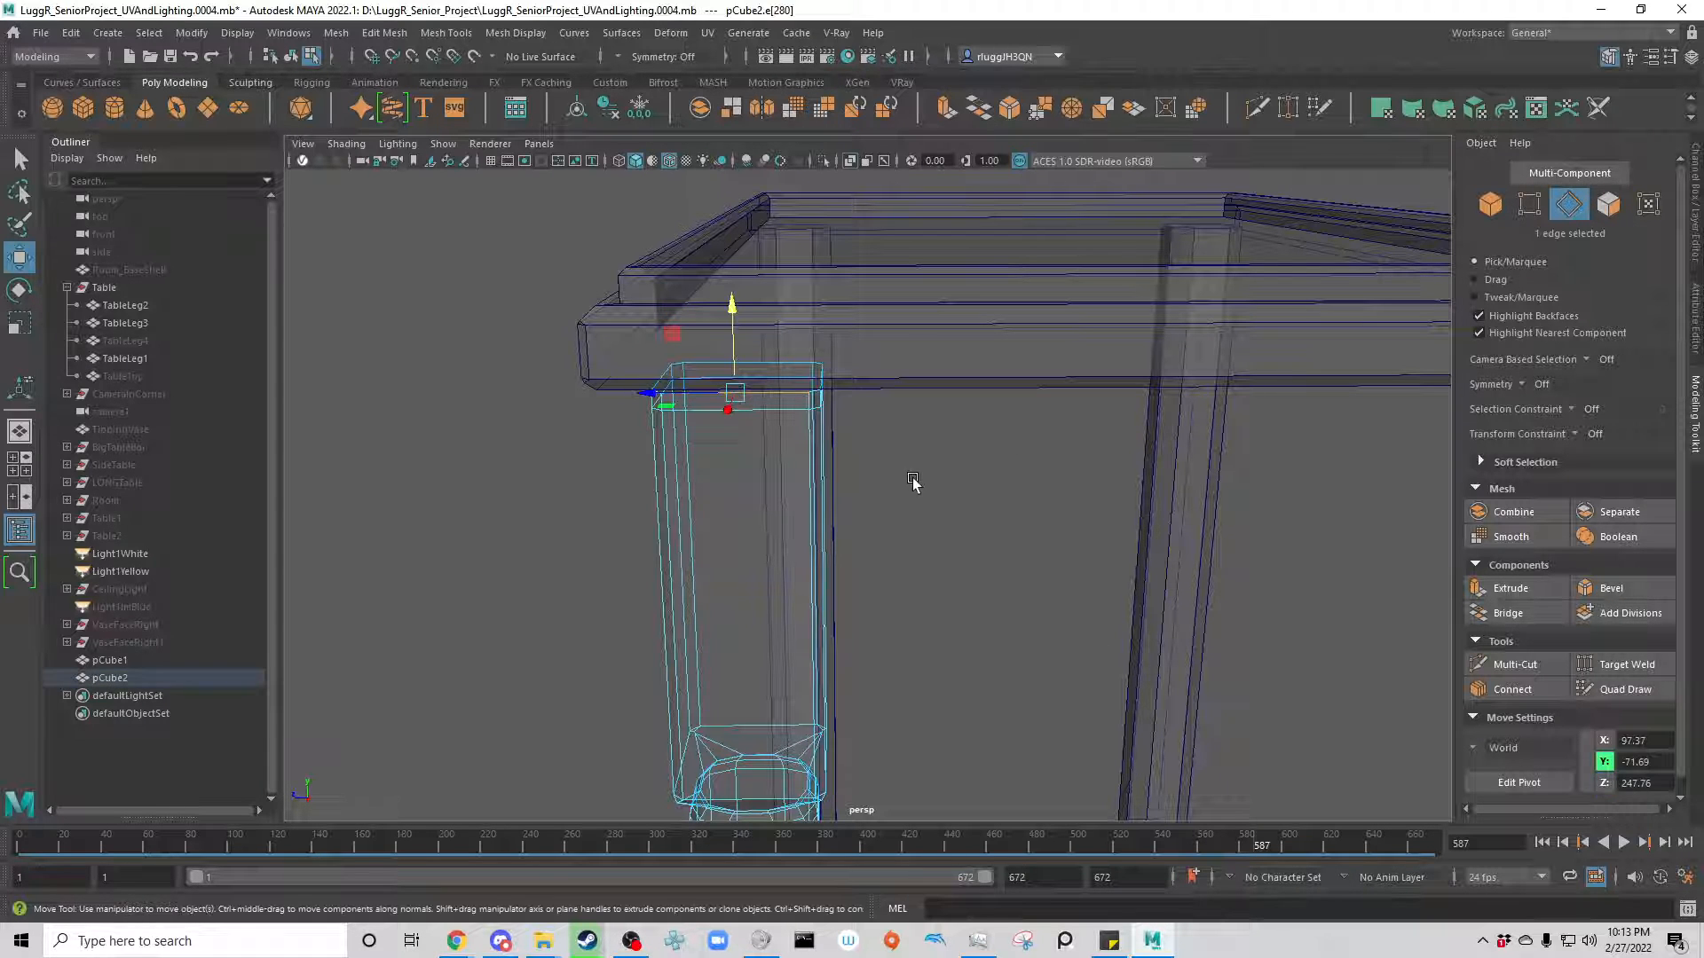
scroll(914, 484, "up", 3)
scroll(710, 344, "up", 2)
left_click(750, 269)
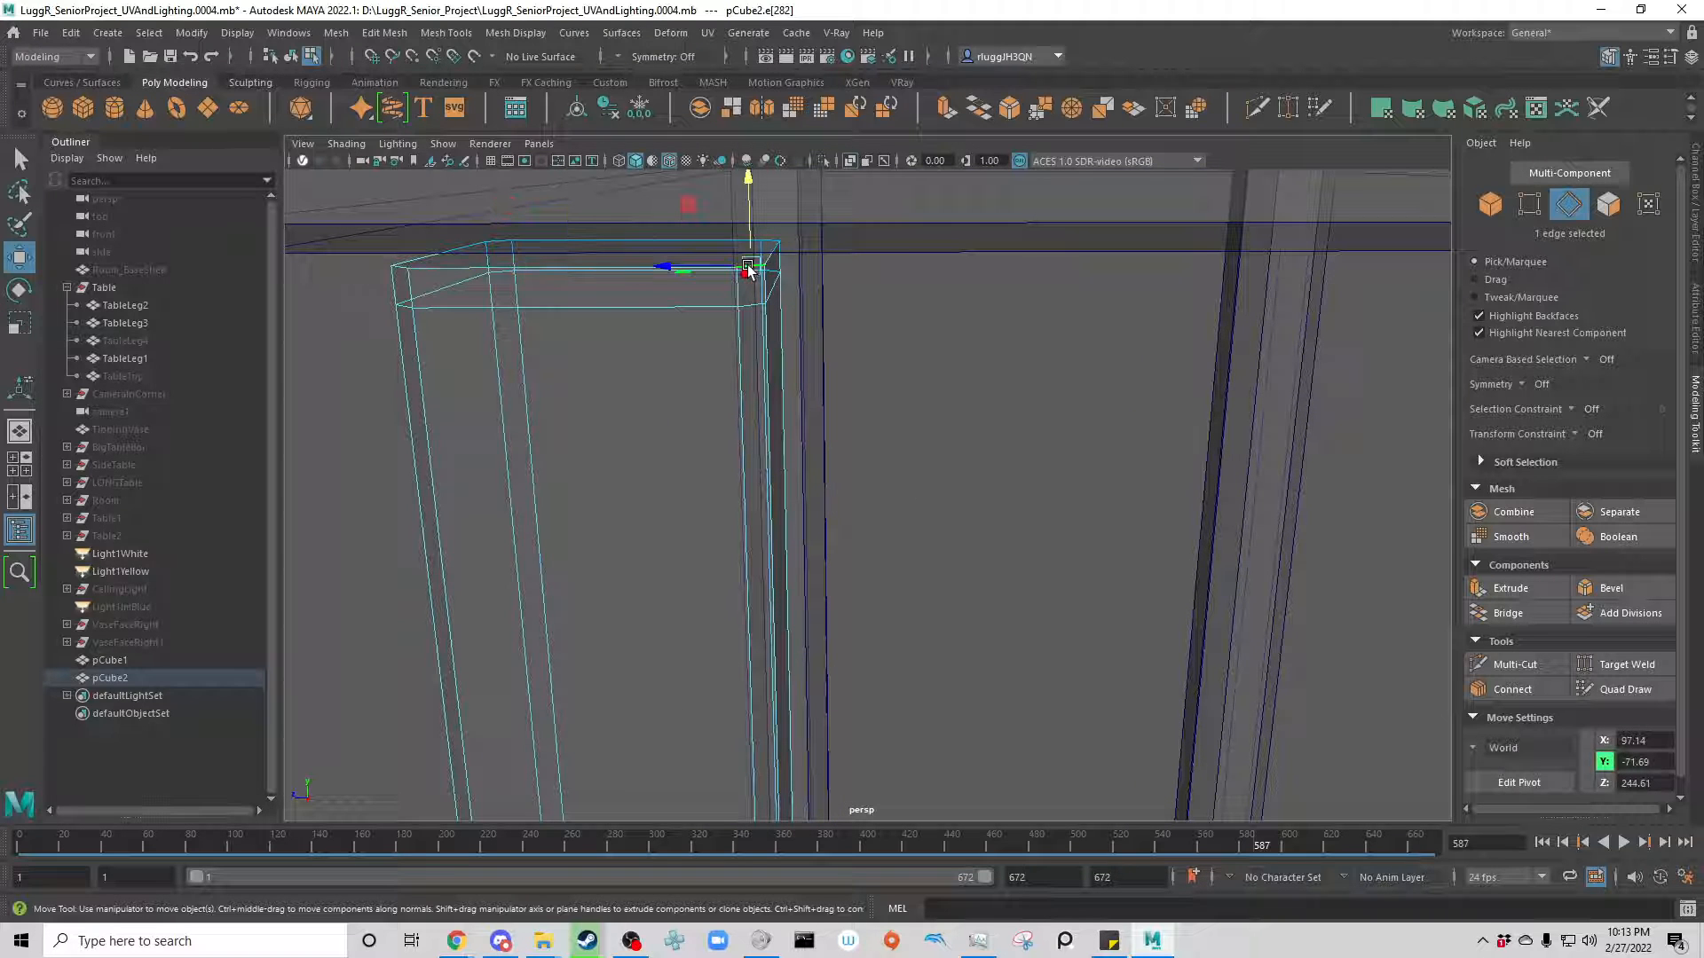
left_click(537, 267, "shift")
left_click(435, 257, "shift")
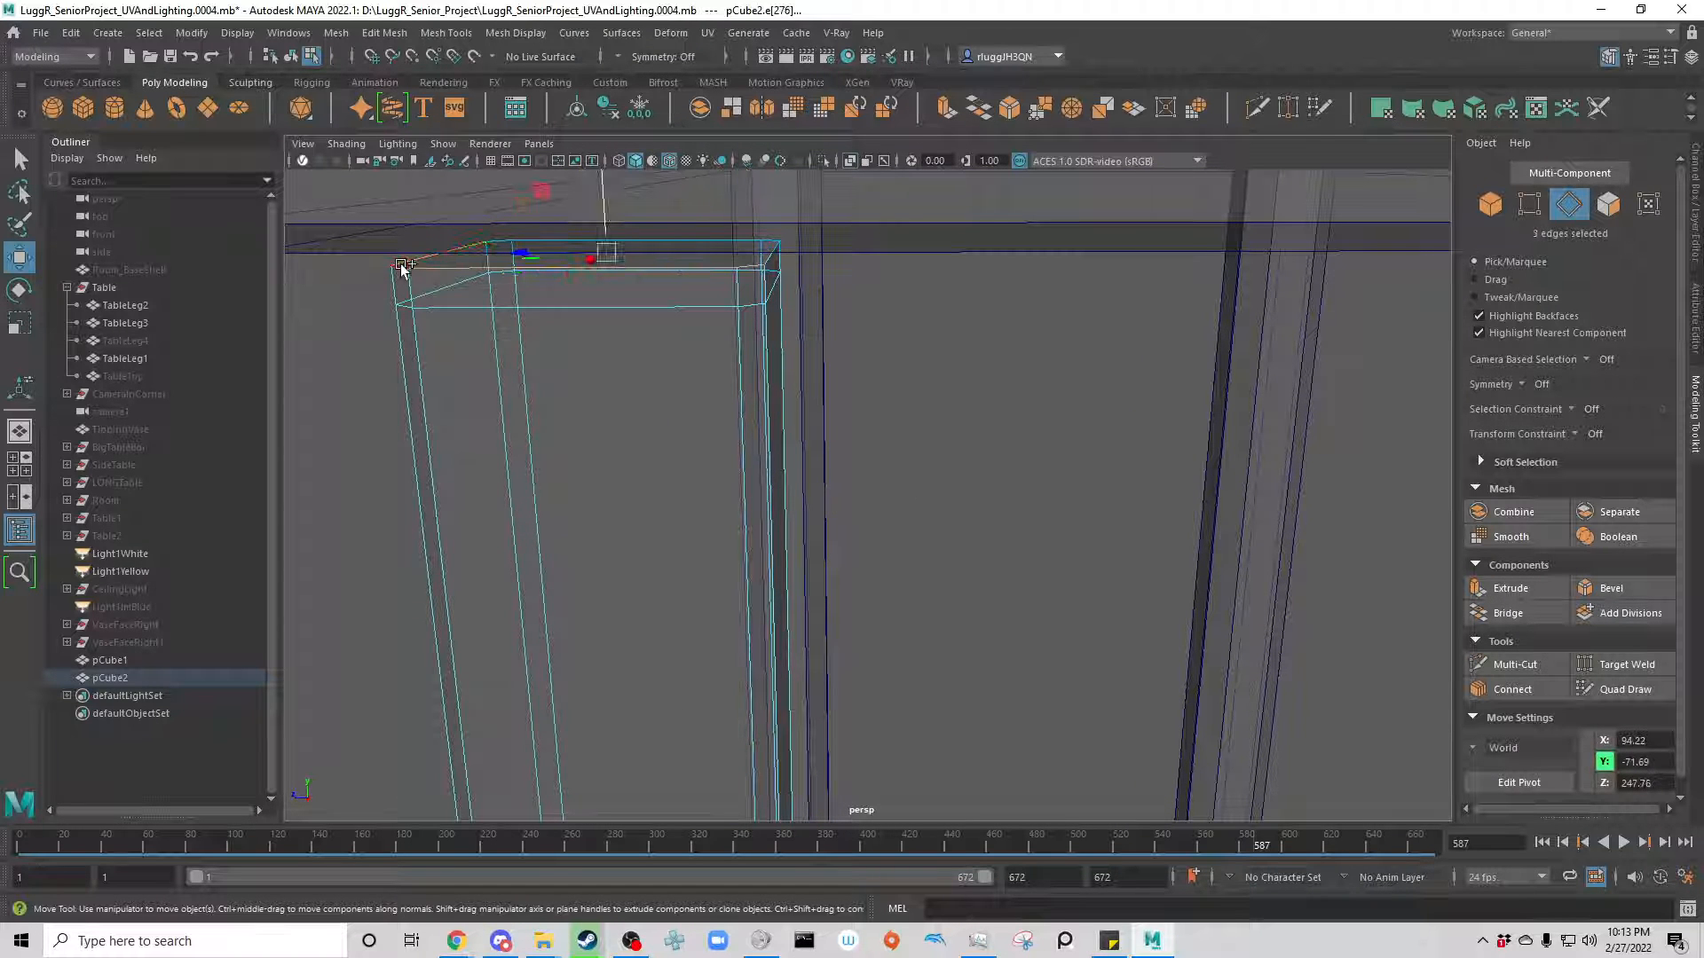
left_click(399, 267, "shift")
left_click(510, 240, "shift")
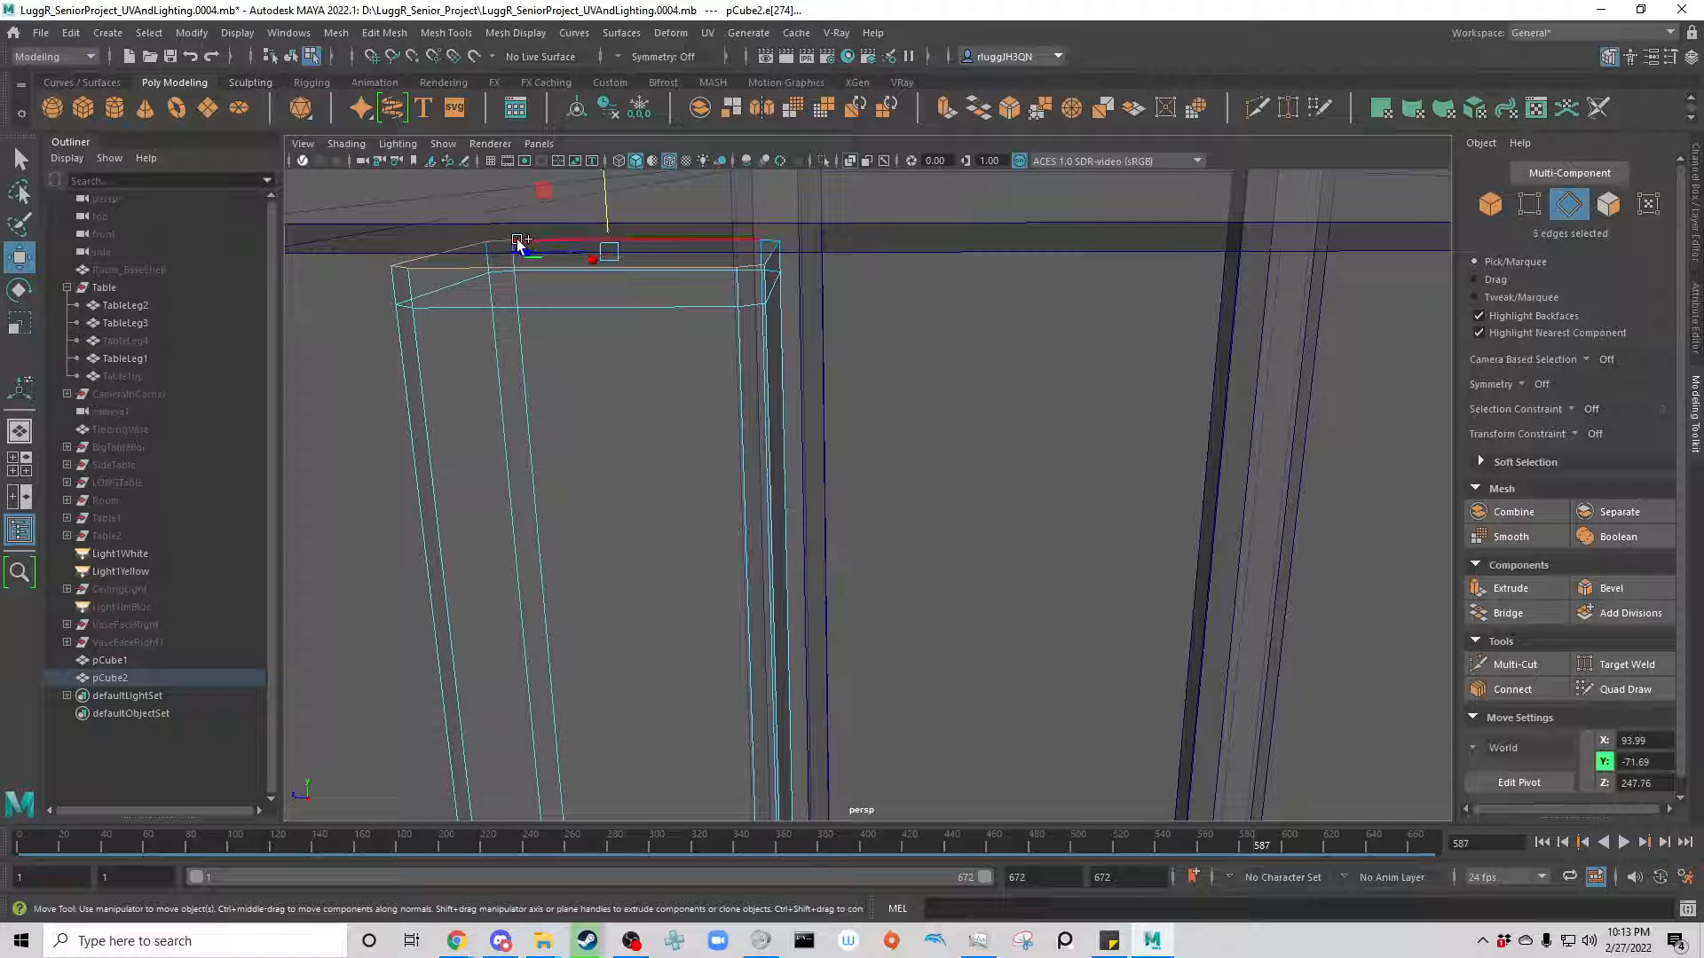
left_click(525, 240, "shift")
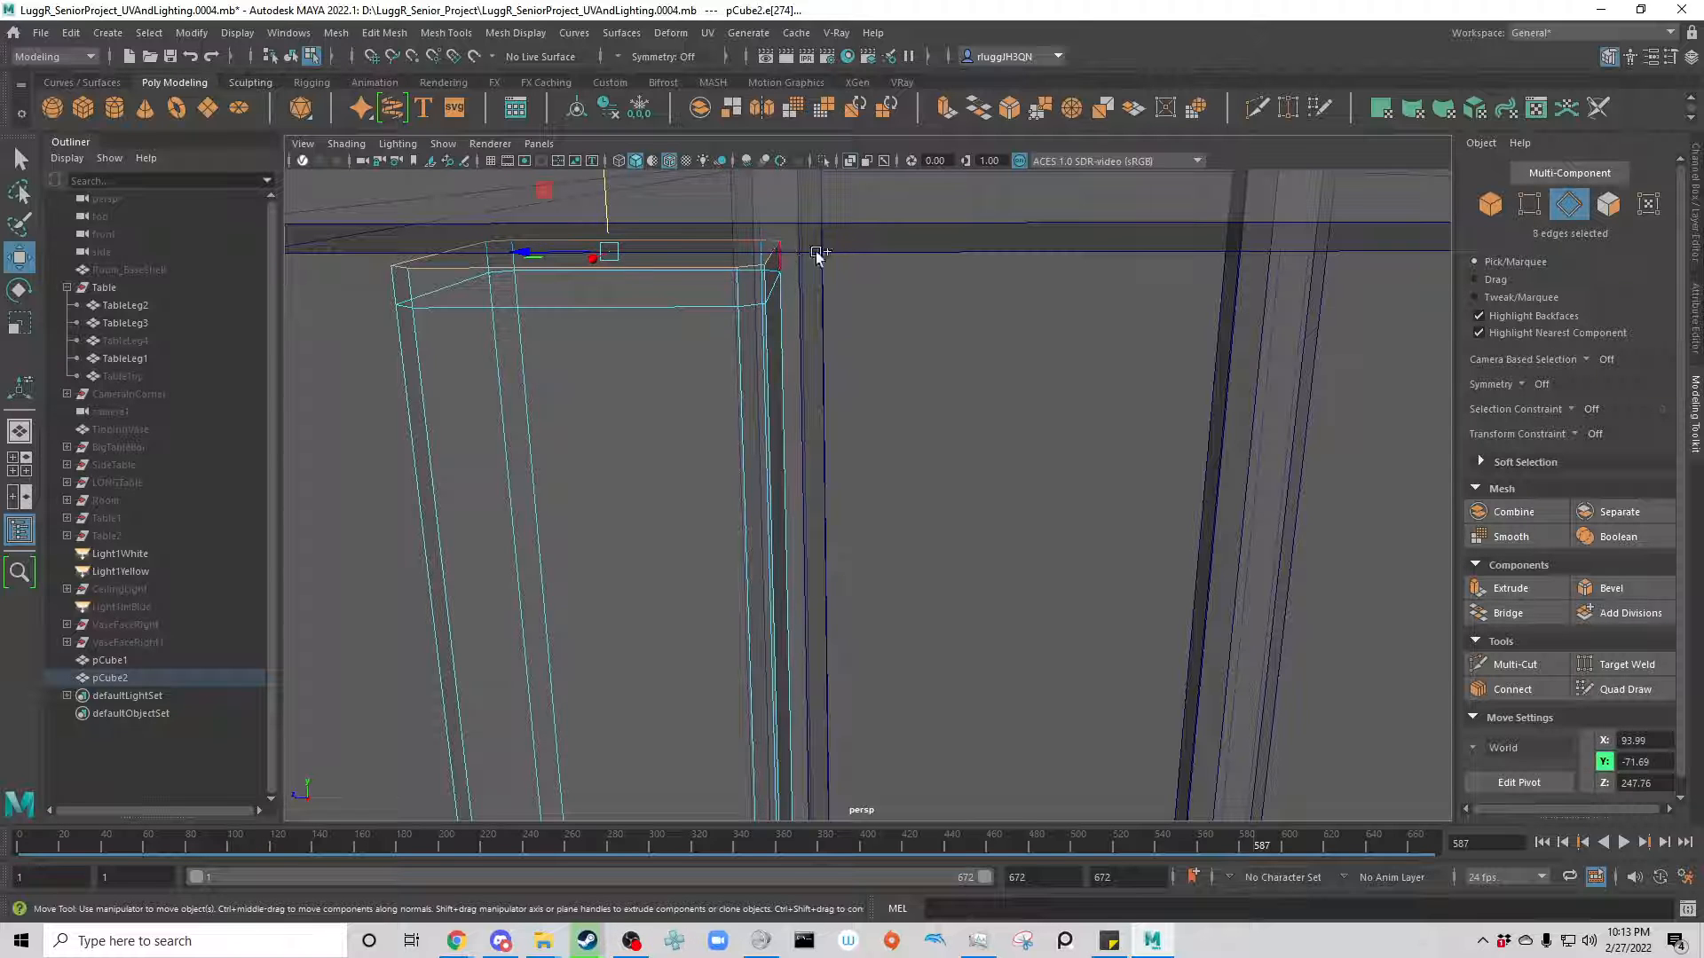
Step: Try beveling the leg's top-face edges with a fraction of 0.5 and 2 segments
left_click_drag(833, 383, 879, 418, "alt")
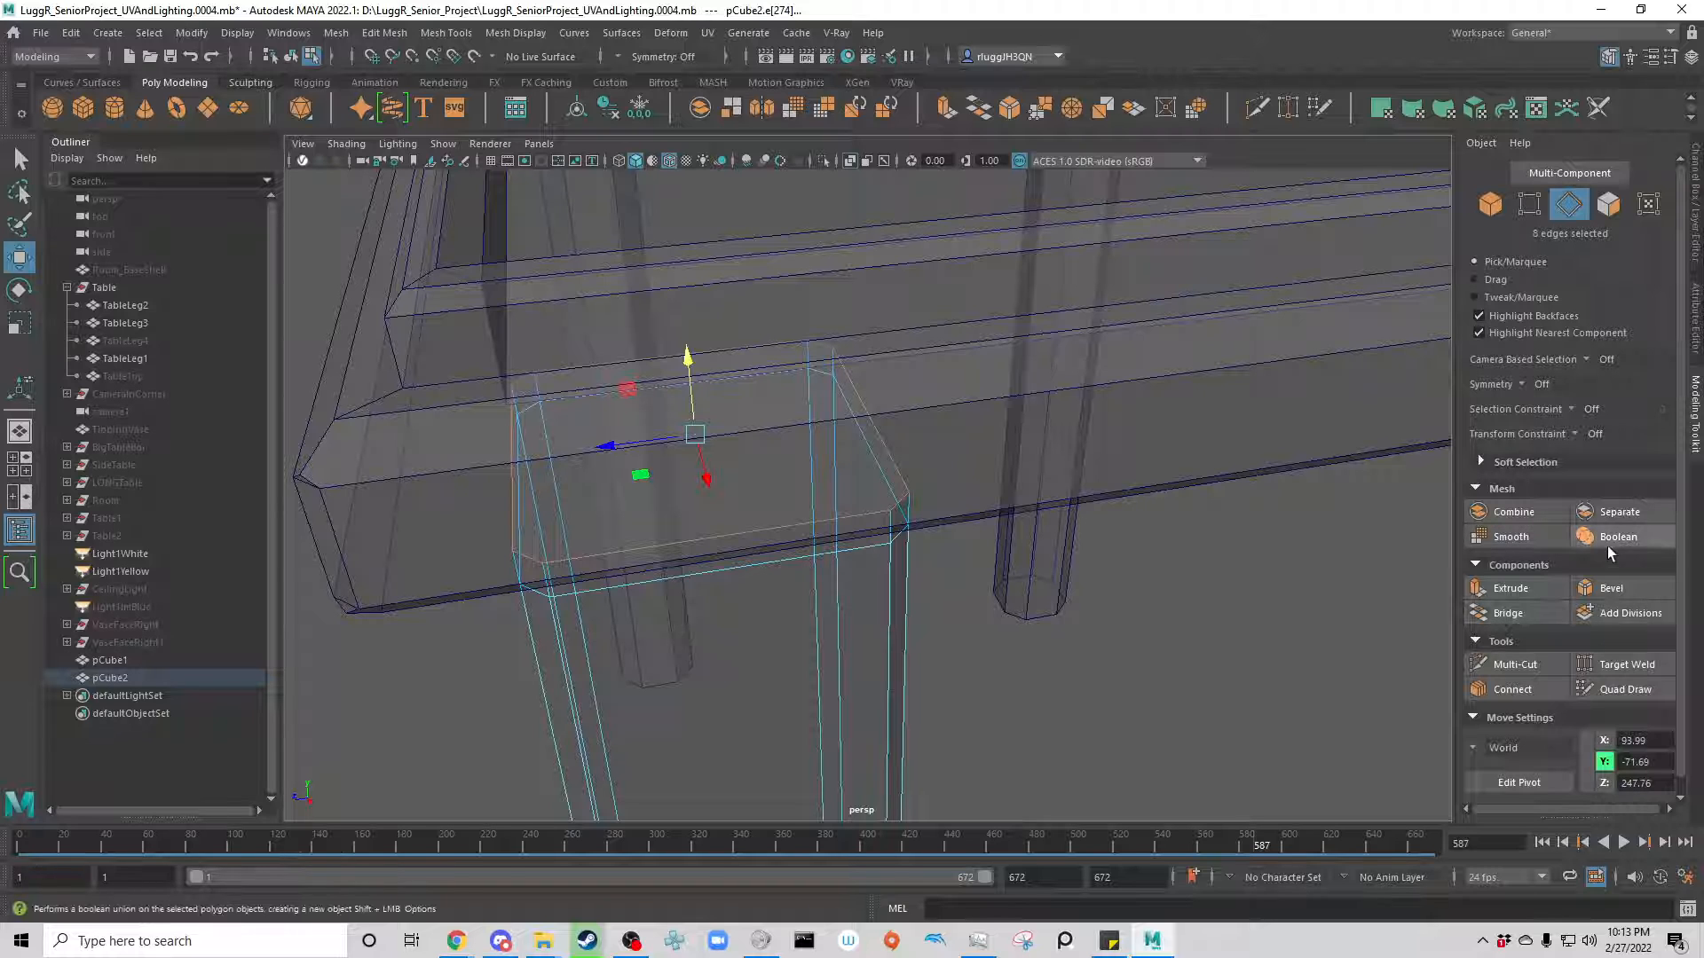
left_click(1611, 589)
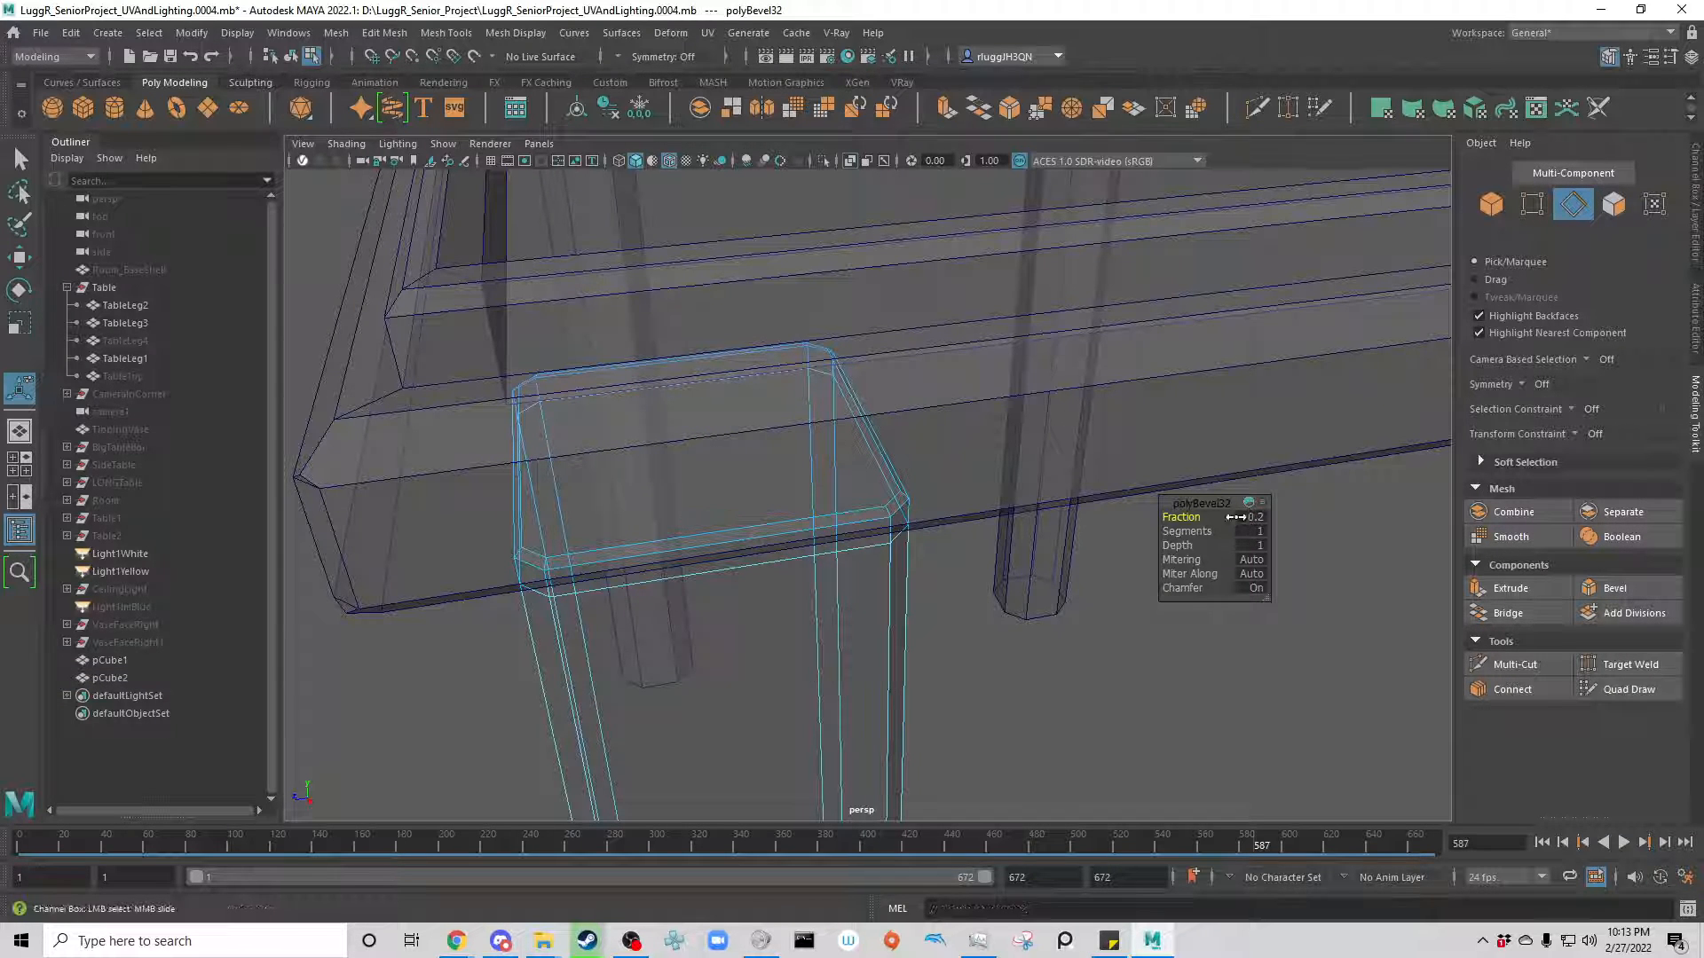
left_click_drag(1235, 517, 1252, 533)
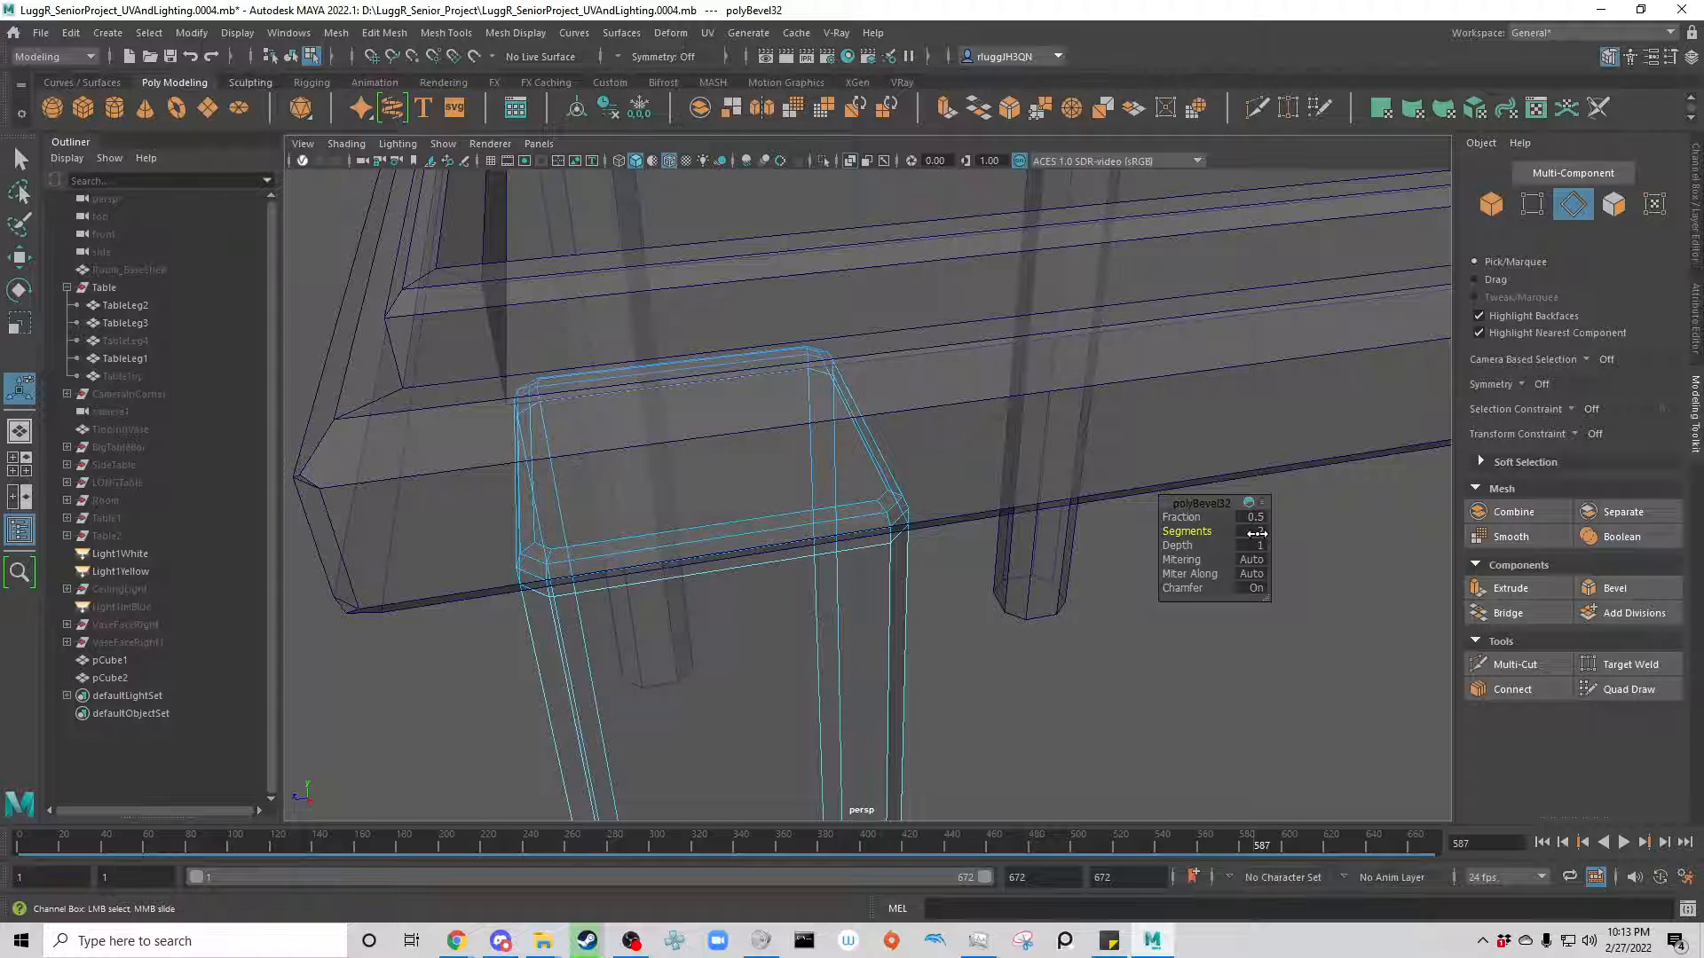
scroll(1065, 639, "up", 5)
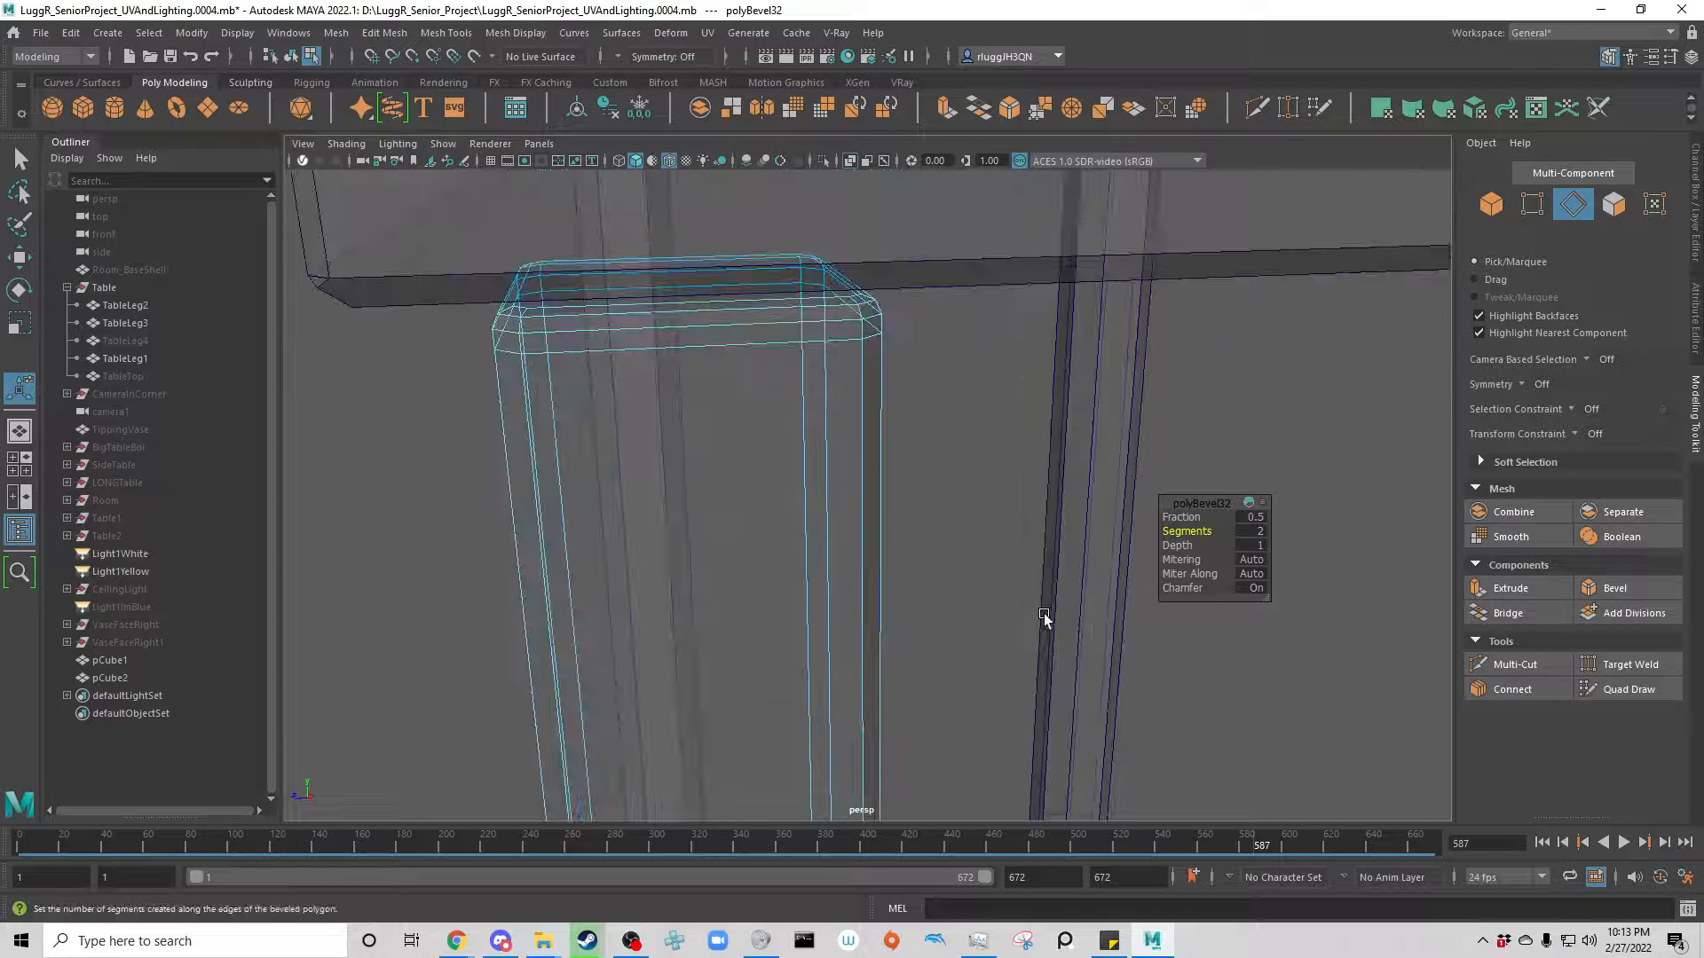
Step: Turn off X-ray shading, check the leg's joint with the tabletop and undo the last bevel
scroll(1043, 616, "down", 5)
left_click(1044, 616)
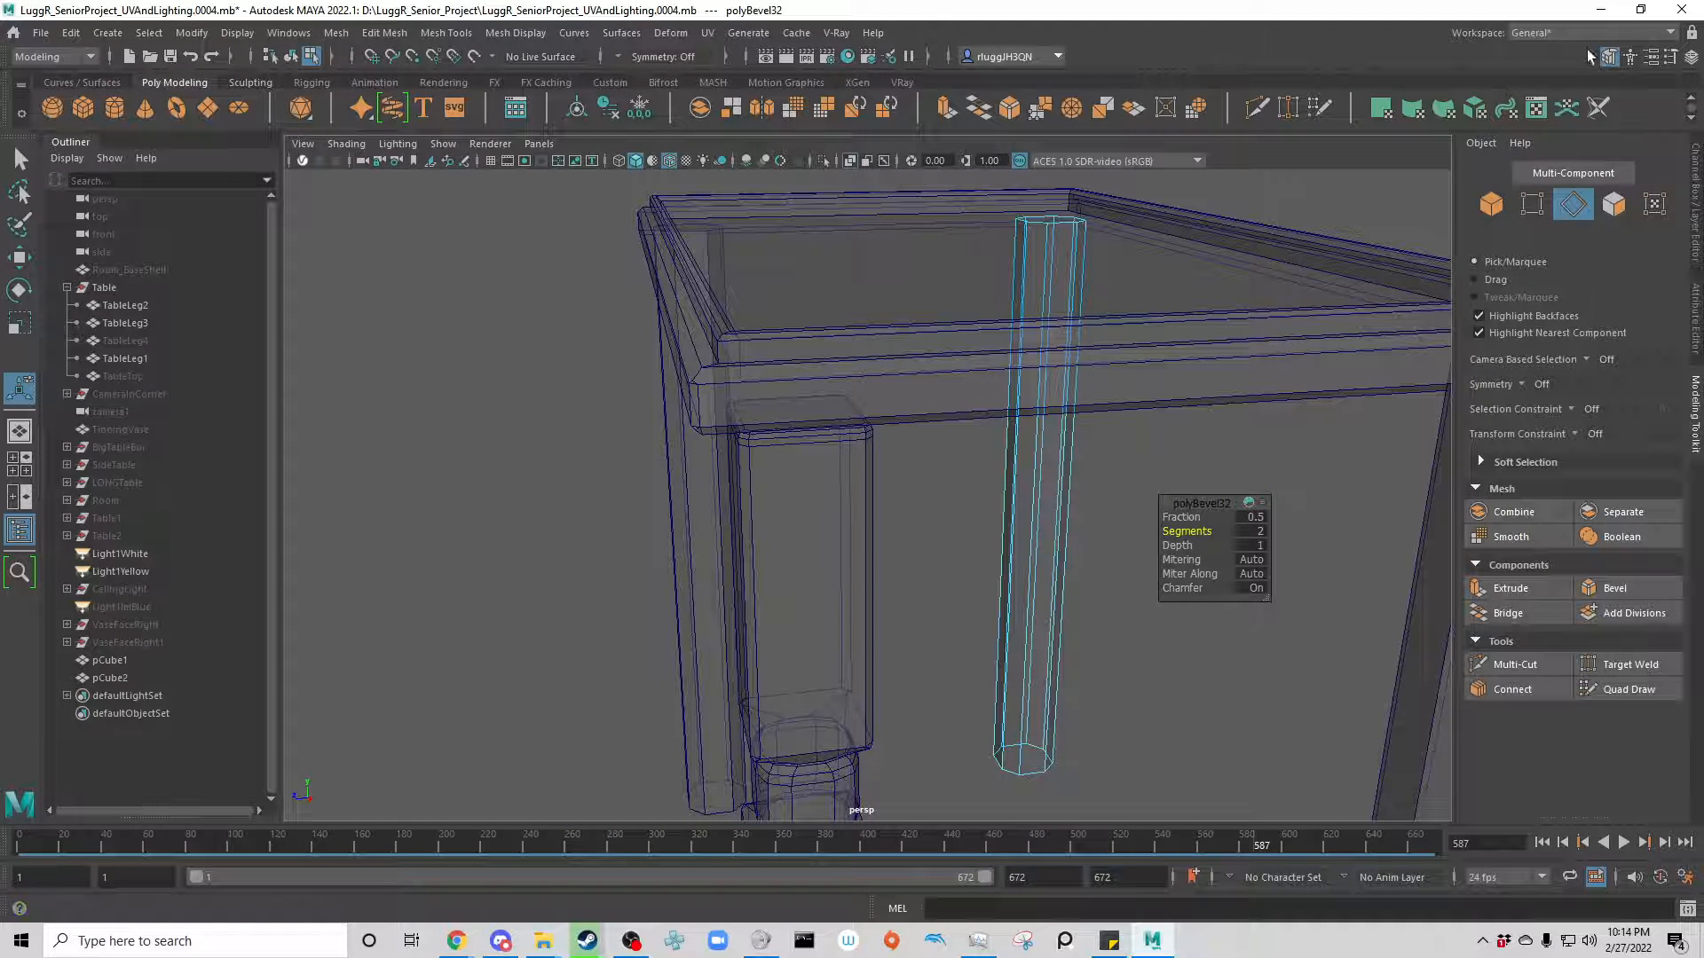
key("5")
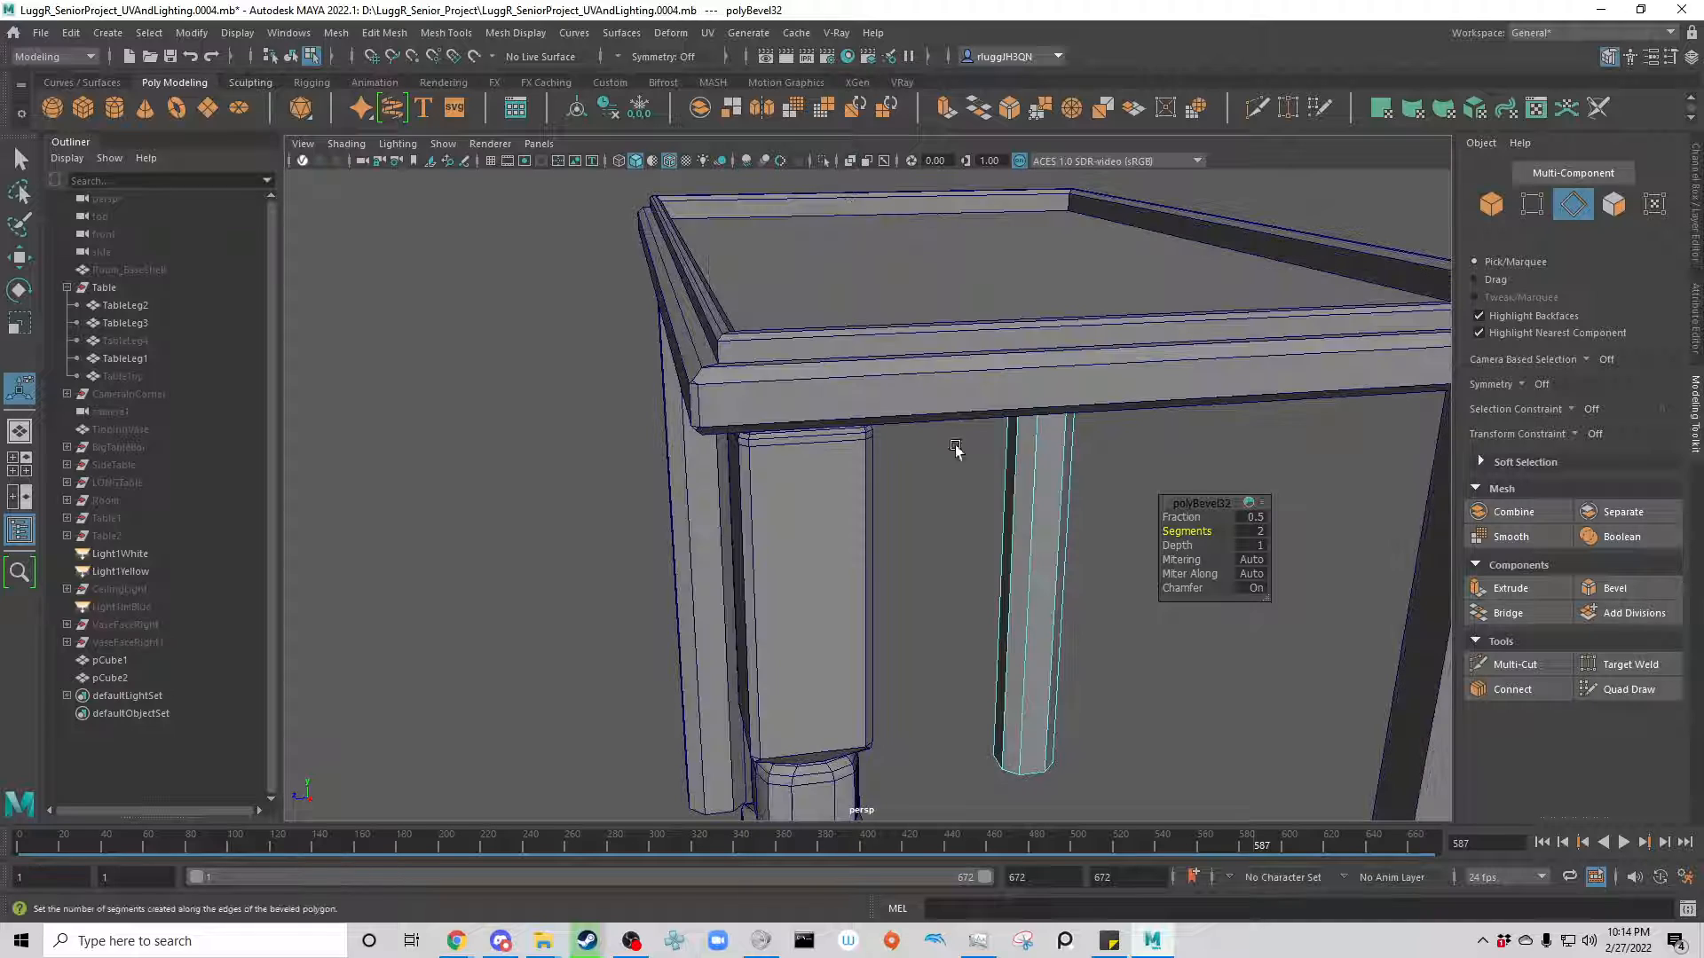
mouse_move(985, 550)
left_mouse_down("alt")
mouse_move(973, 595)
mouse_move(791, 476)
mouse_move(833, 525)
mouse_move(811, 559)
mouse_move(932, 576)
left_mouse_up("alt")
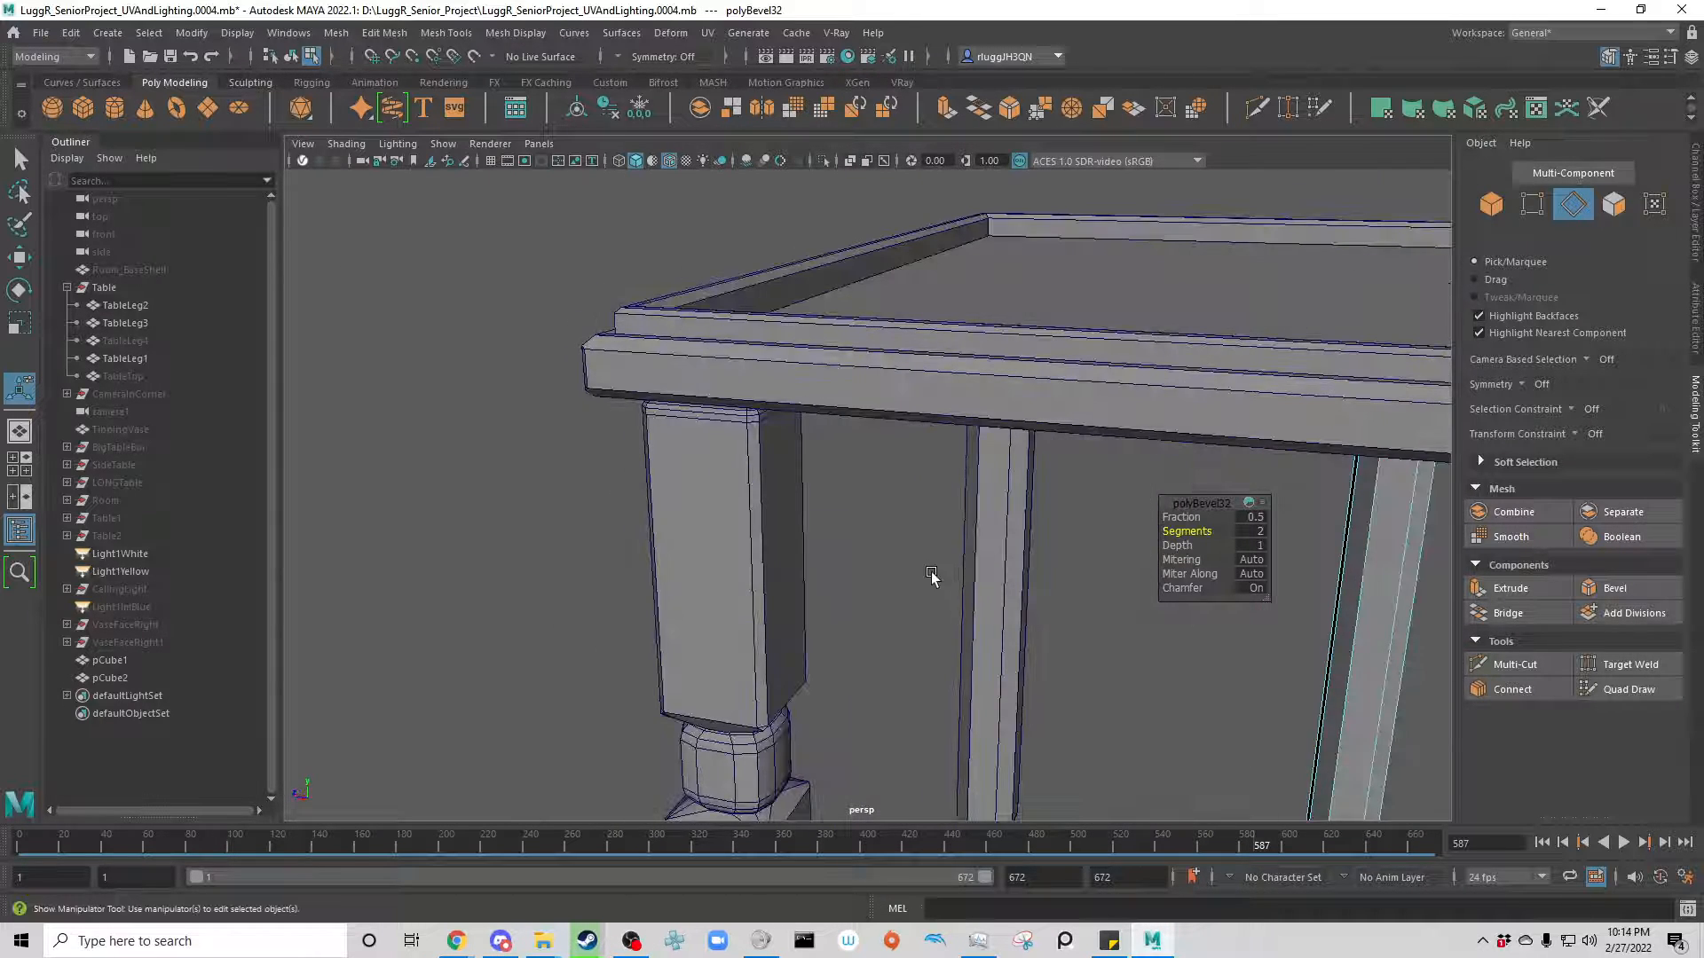
key("ctrl+z")
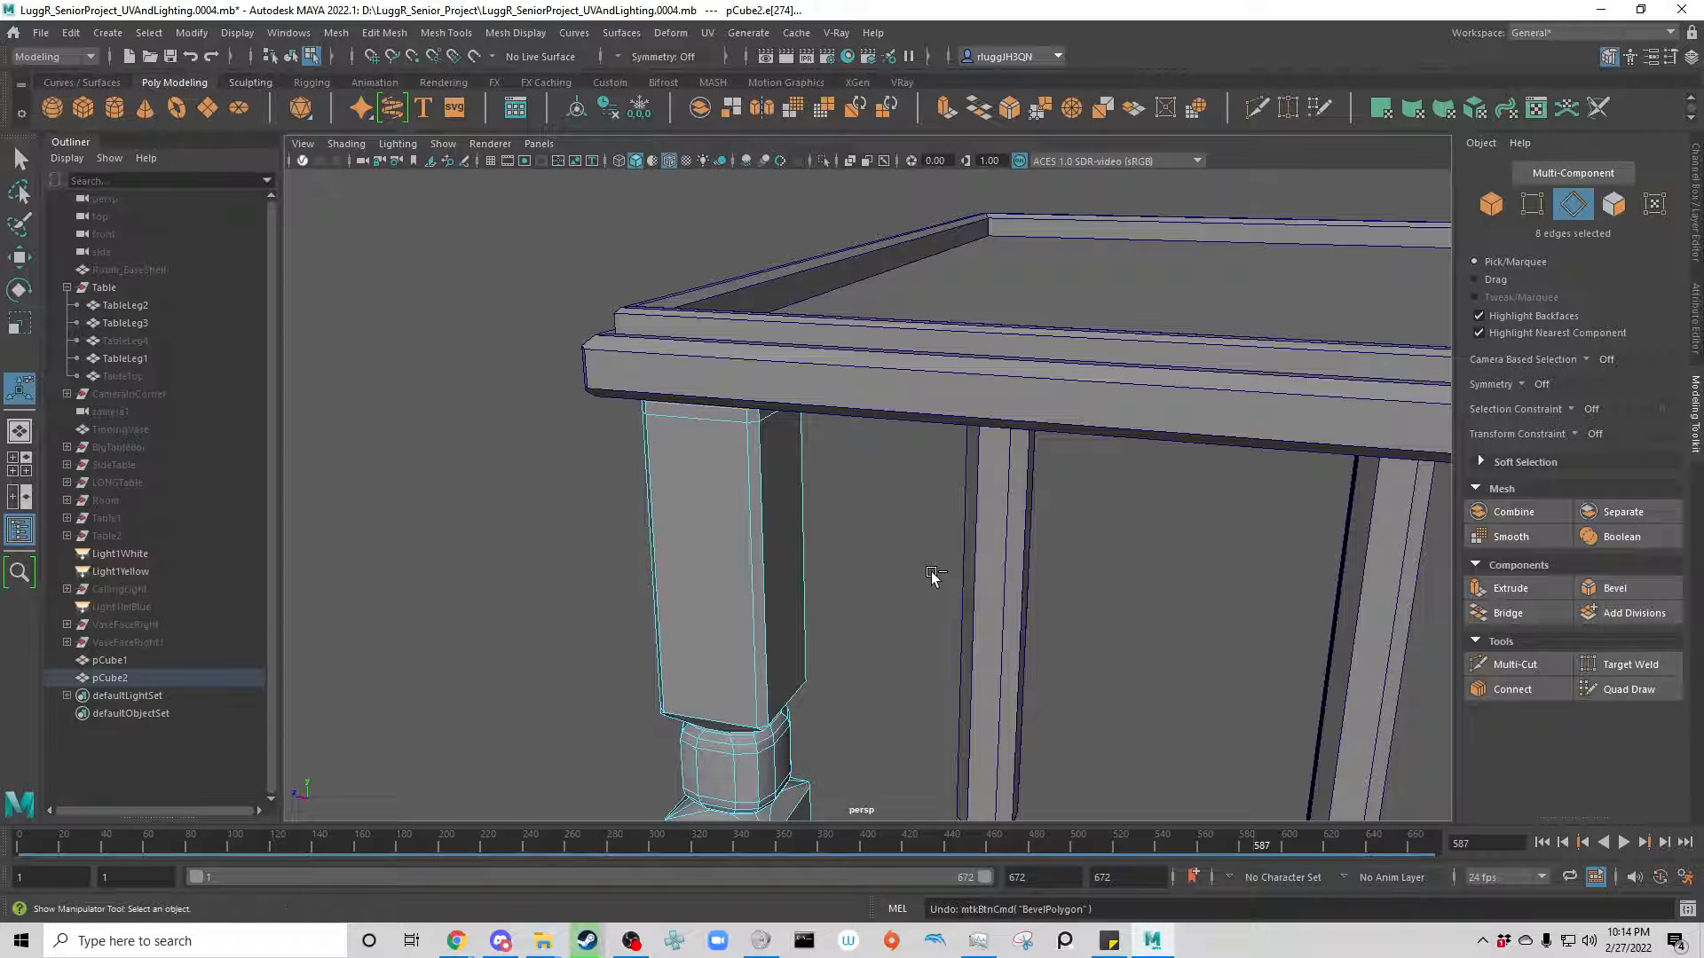
Step: Raise the selected top edges of the leg to about Y -71.36
left_click_drag(907, 650, 924, 597, "alt")
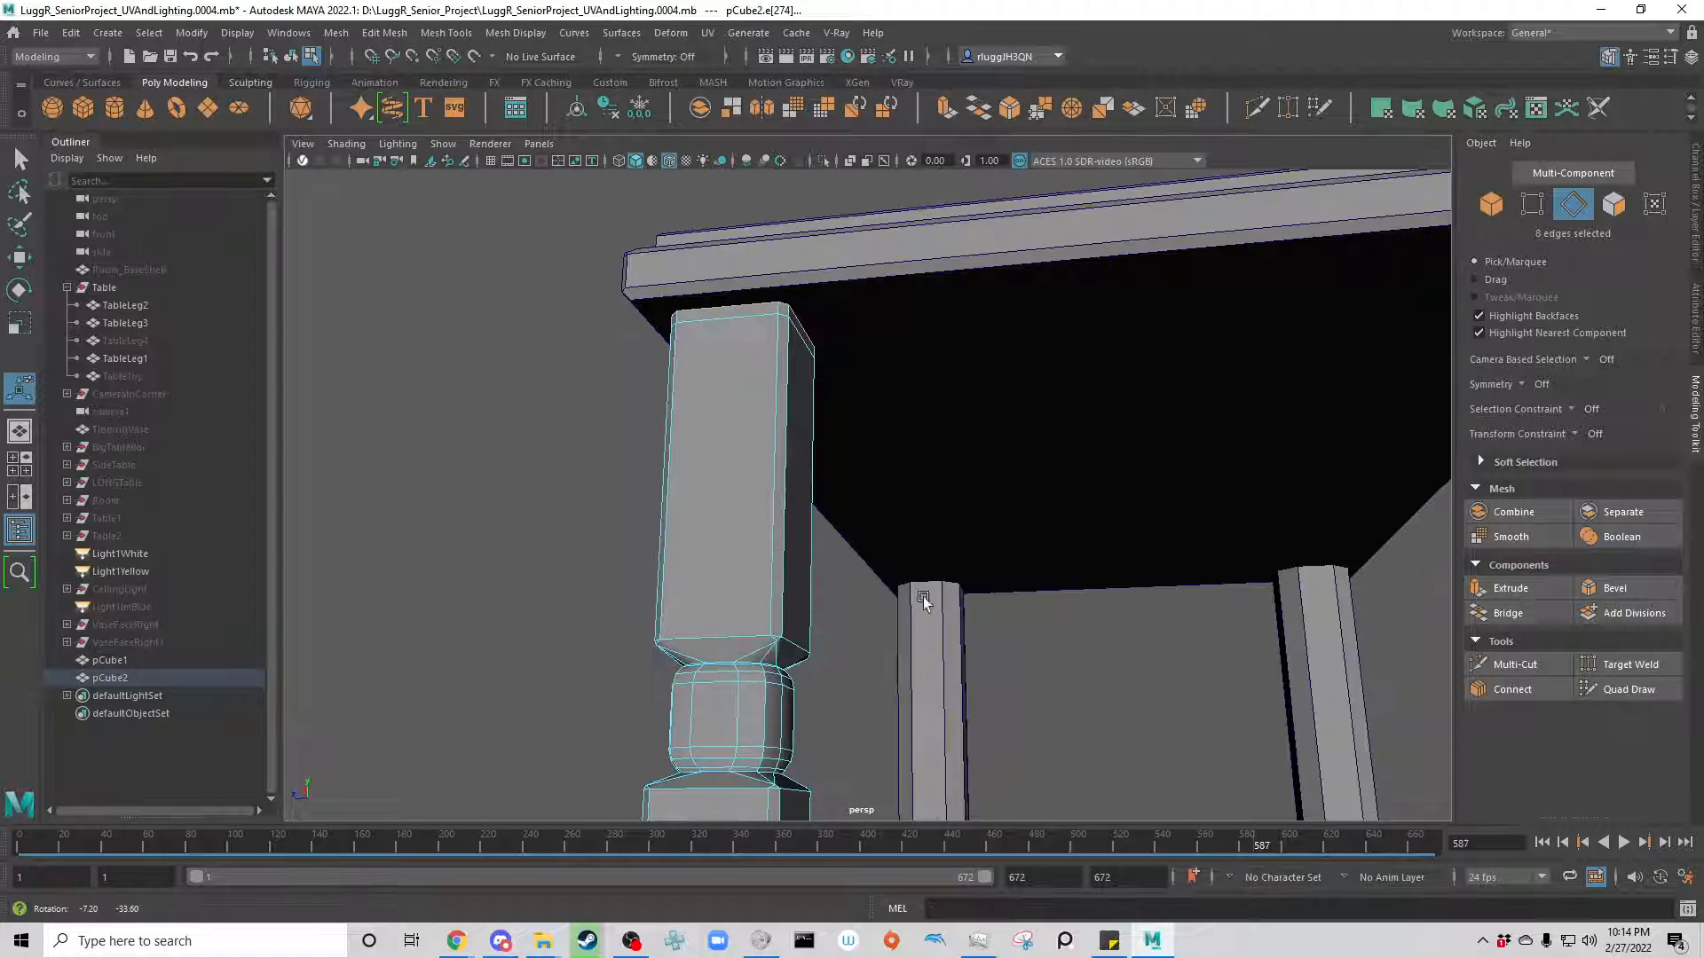
key("w")
left_click_drag(746, 270, 756, 262)
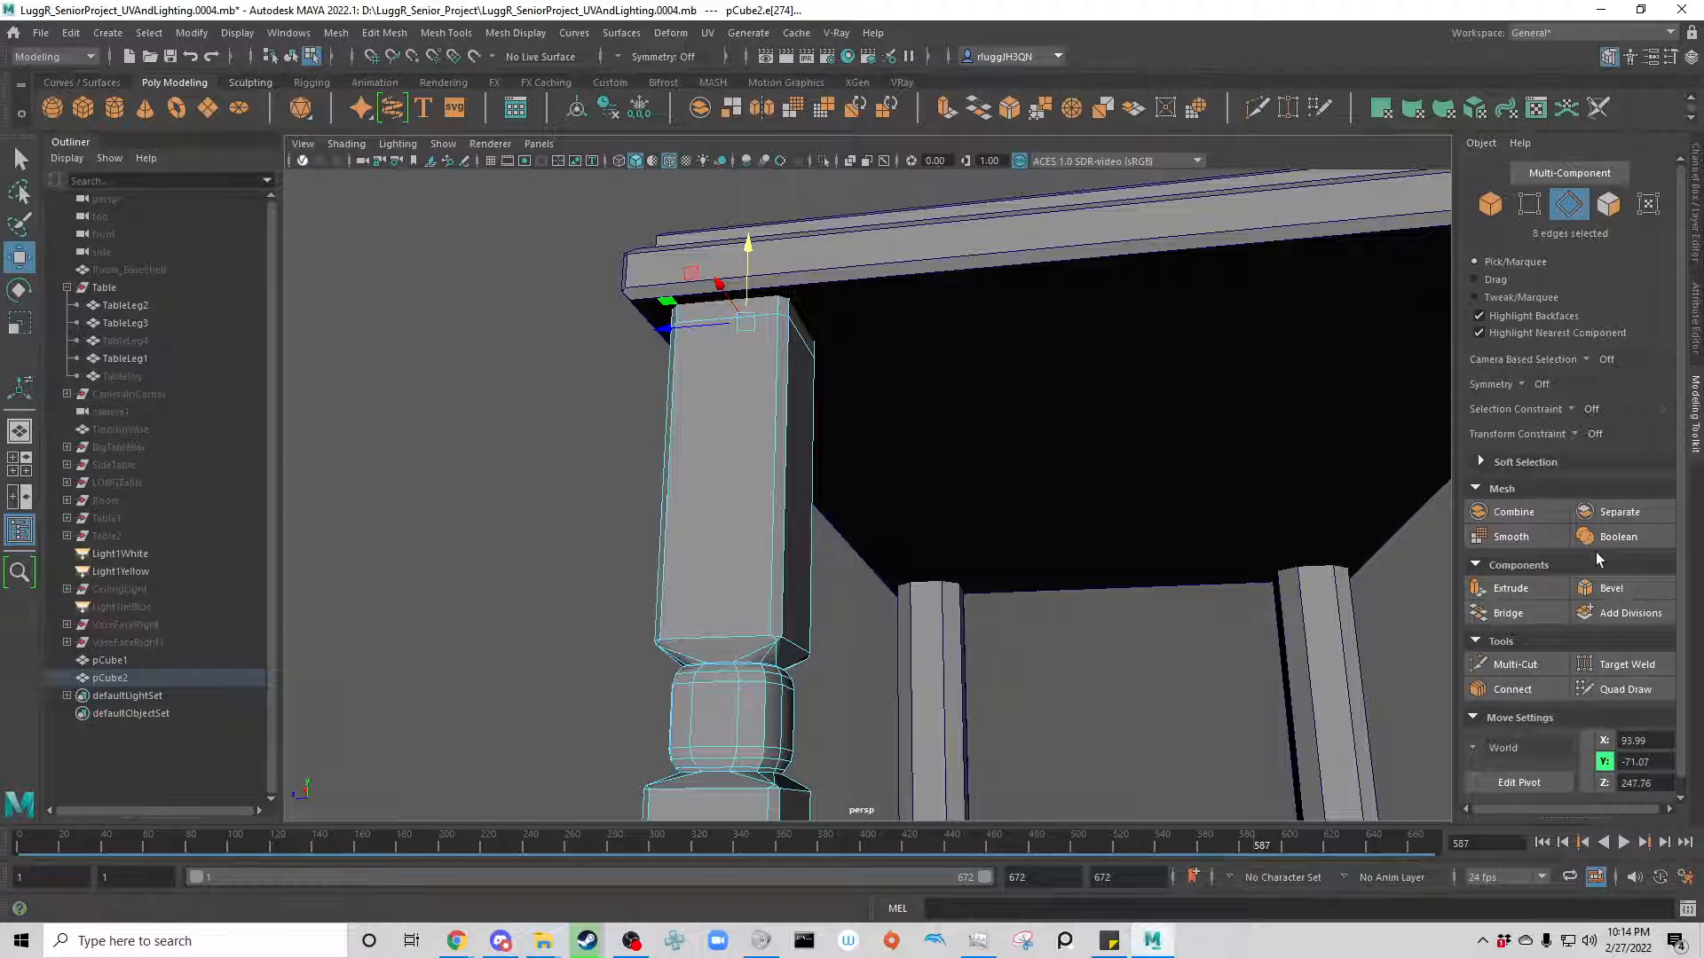
left_click_drag(748, 259, 749, 240)
left_click_drag(749, 251, 750, 258)
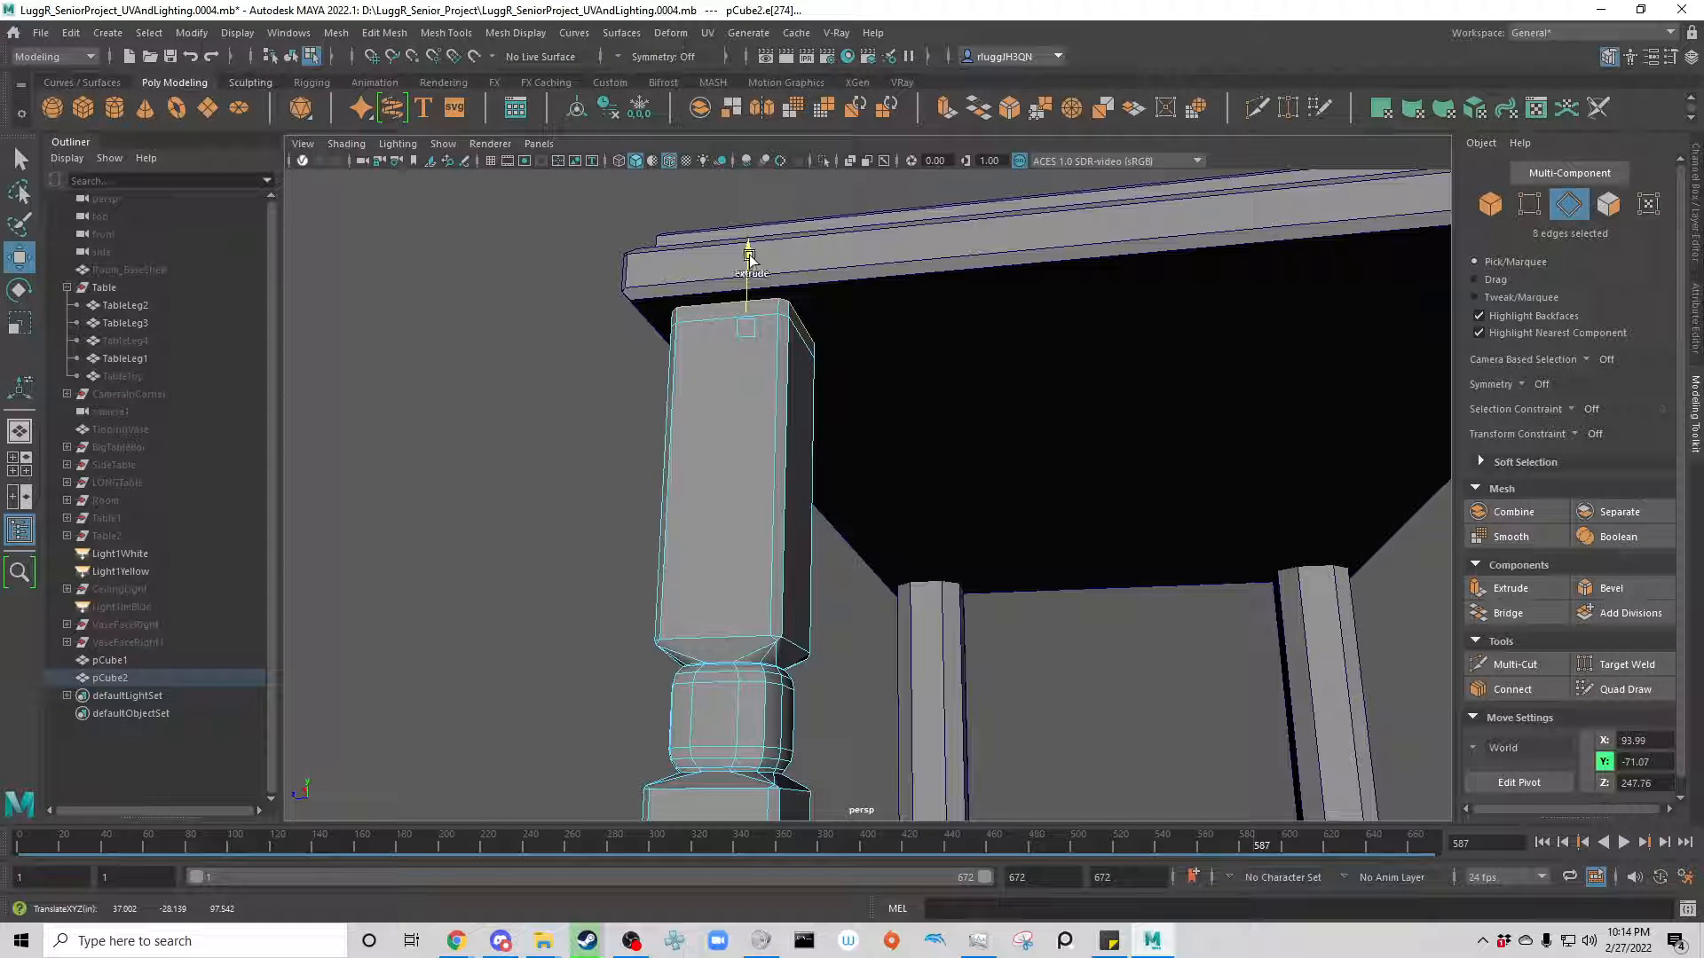
left_click_drag(750, 257, 749, 255)
Step: Bevel the leg's eight top edges with a fraction of 0.7 and 2 segments
left_click_drag(886, 500, 920, 544, "alt")
scroll(770, 315, "up", 5)
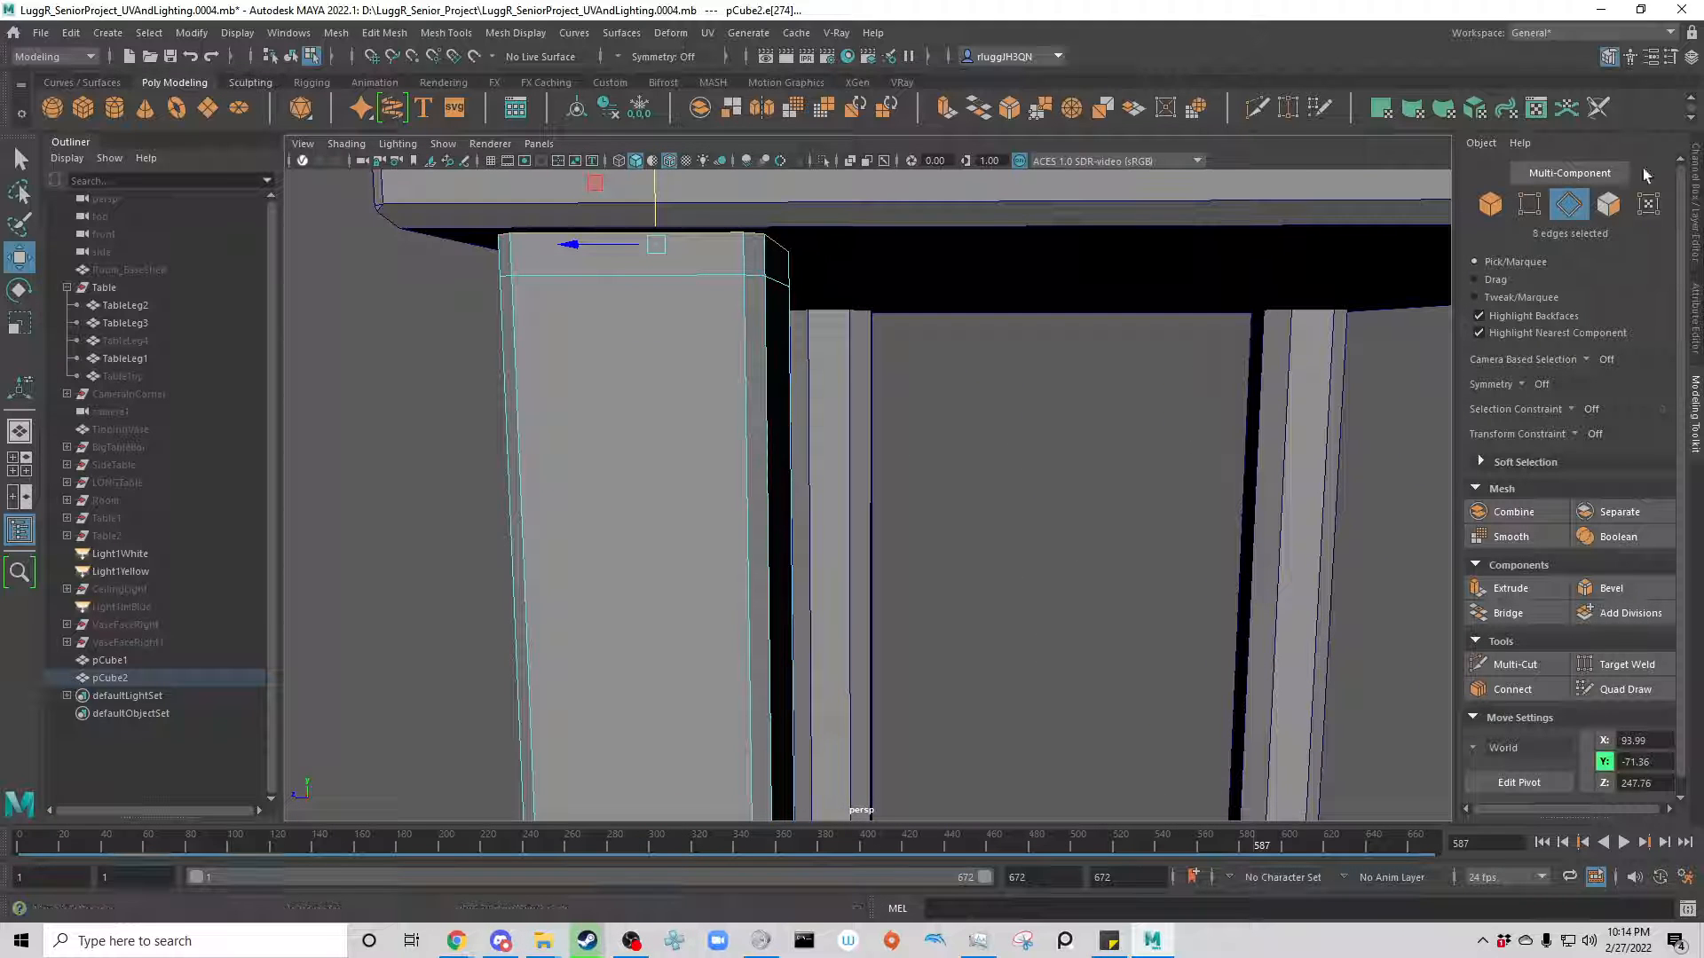
left_click(1594, 589)
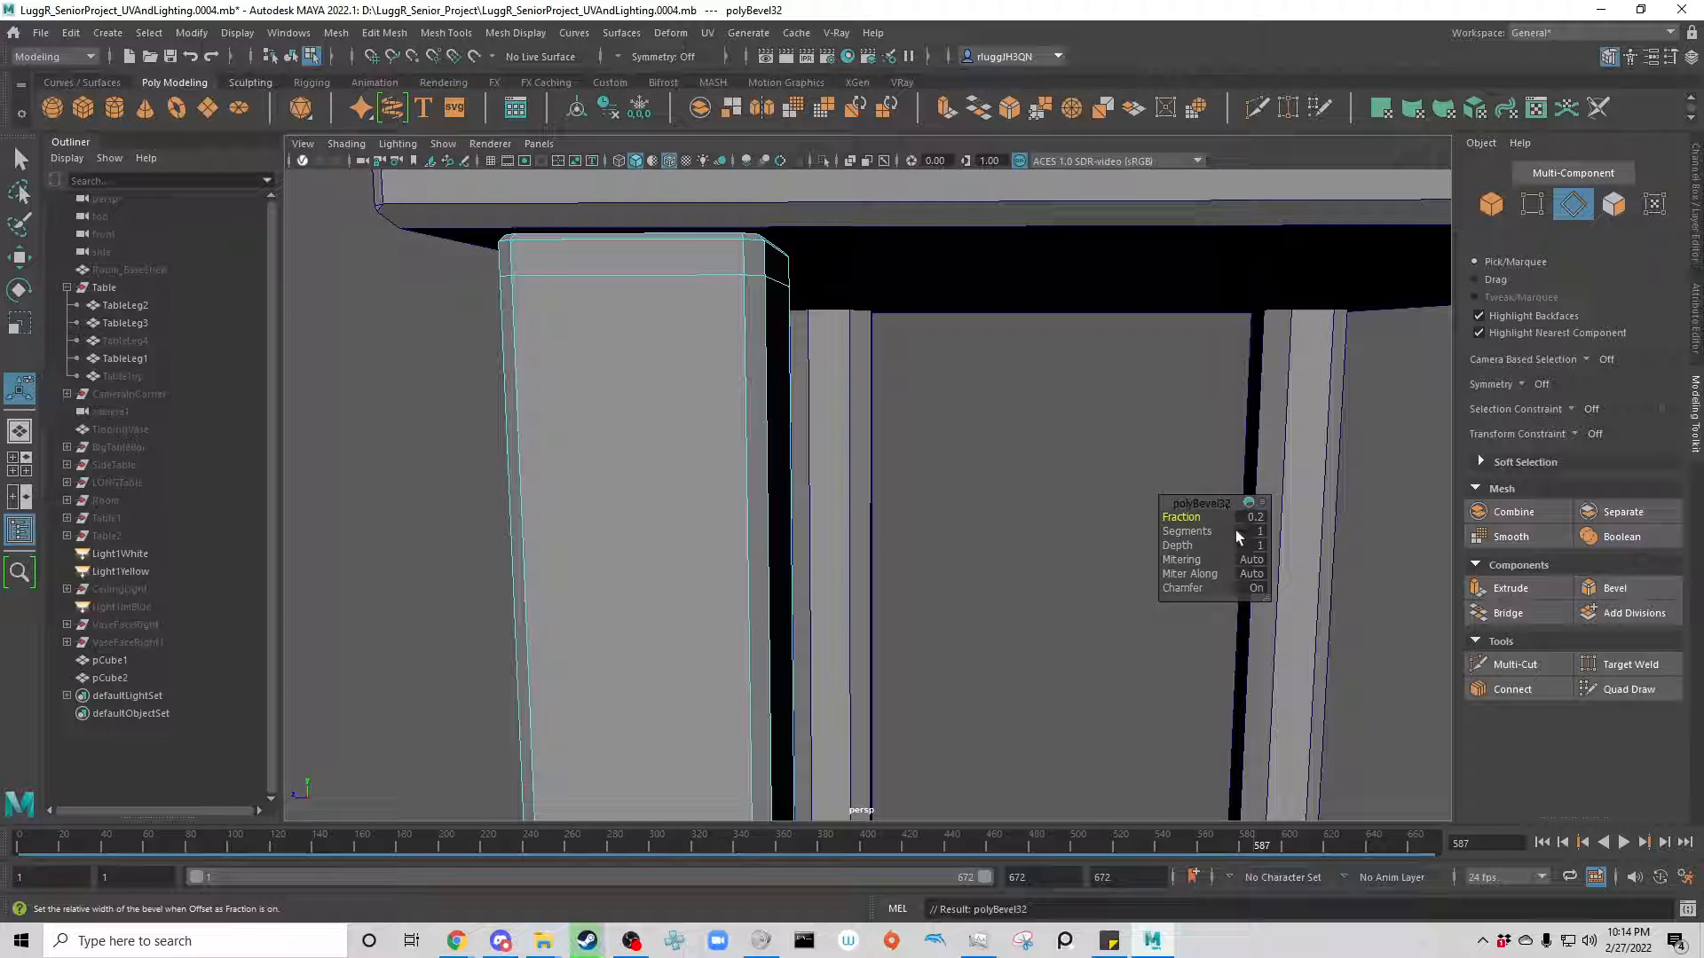
left_click_drag(1247, 525, 1346, 512)
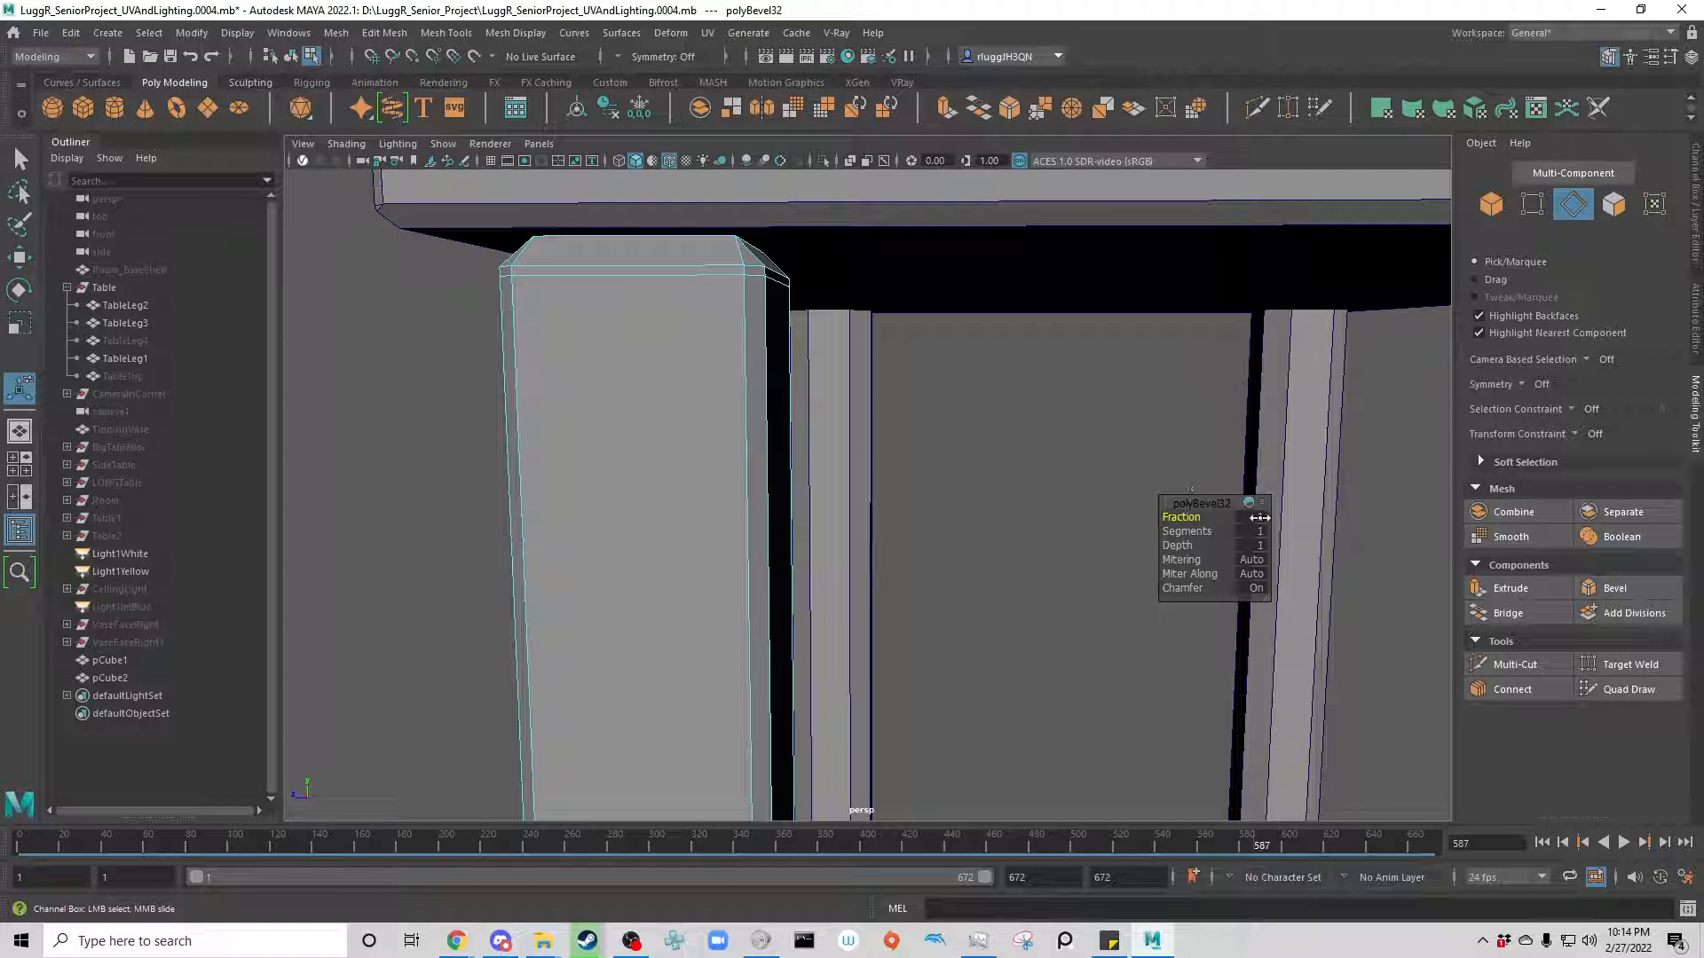
mouse_move(1260, 518)
left_mouse_down()
mouse_move(1123, 517)
mouse_move(1231, 516)
mouse_move(1168, 517)
mouse_move(1258, 543)
left_mouse_up()
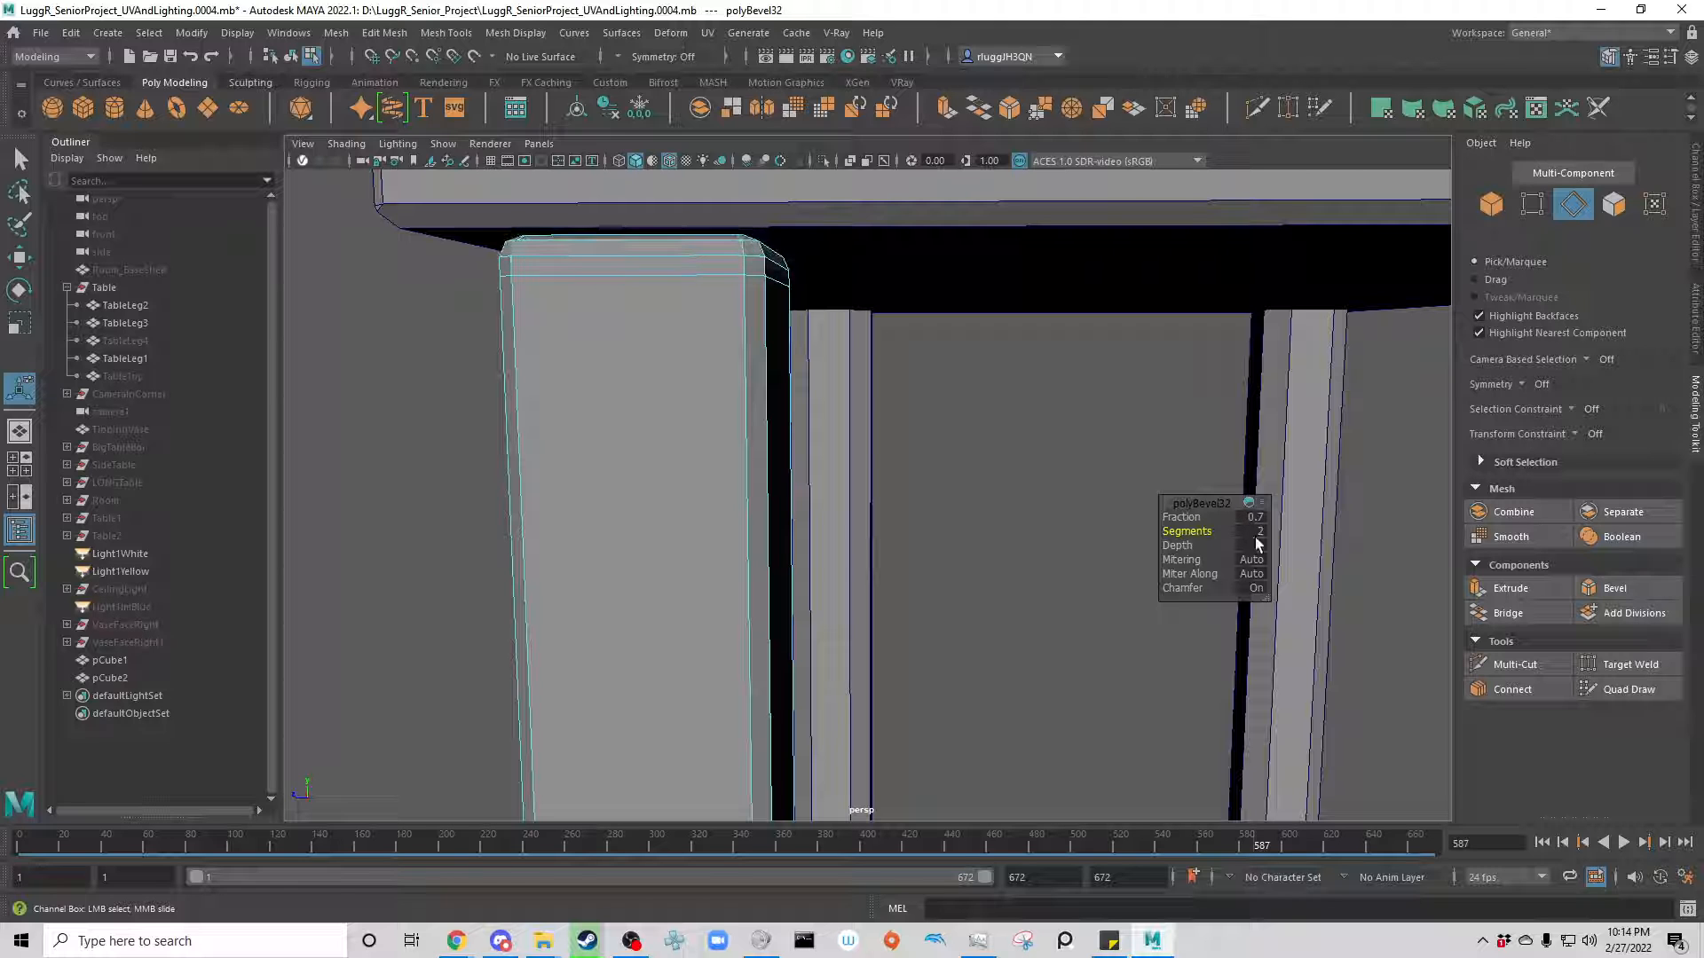
Step: Select all eight edges around the bottom face of the leg's foot
left_click_drag(878, 411, 901, 578, "alt")
left_click_drag(814, 722, 843, 497, "alt")
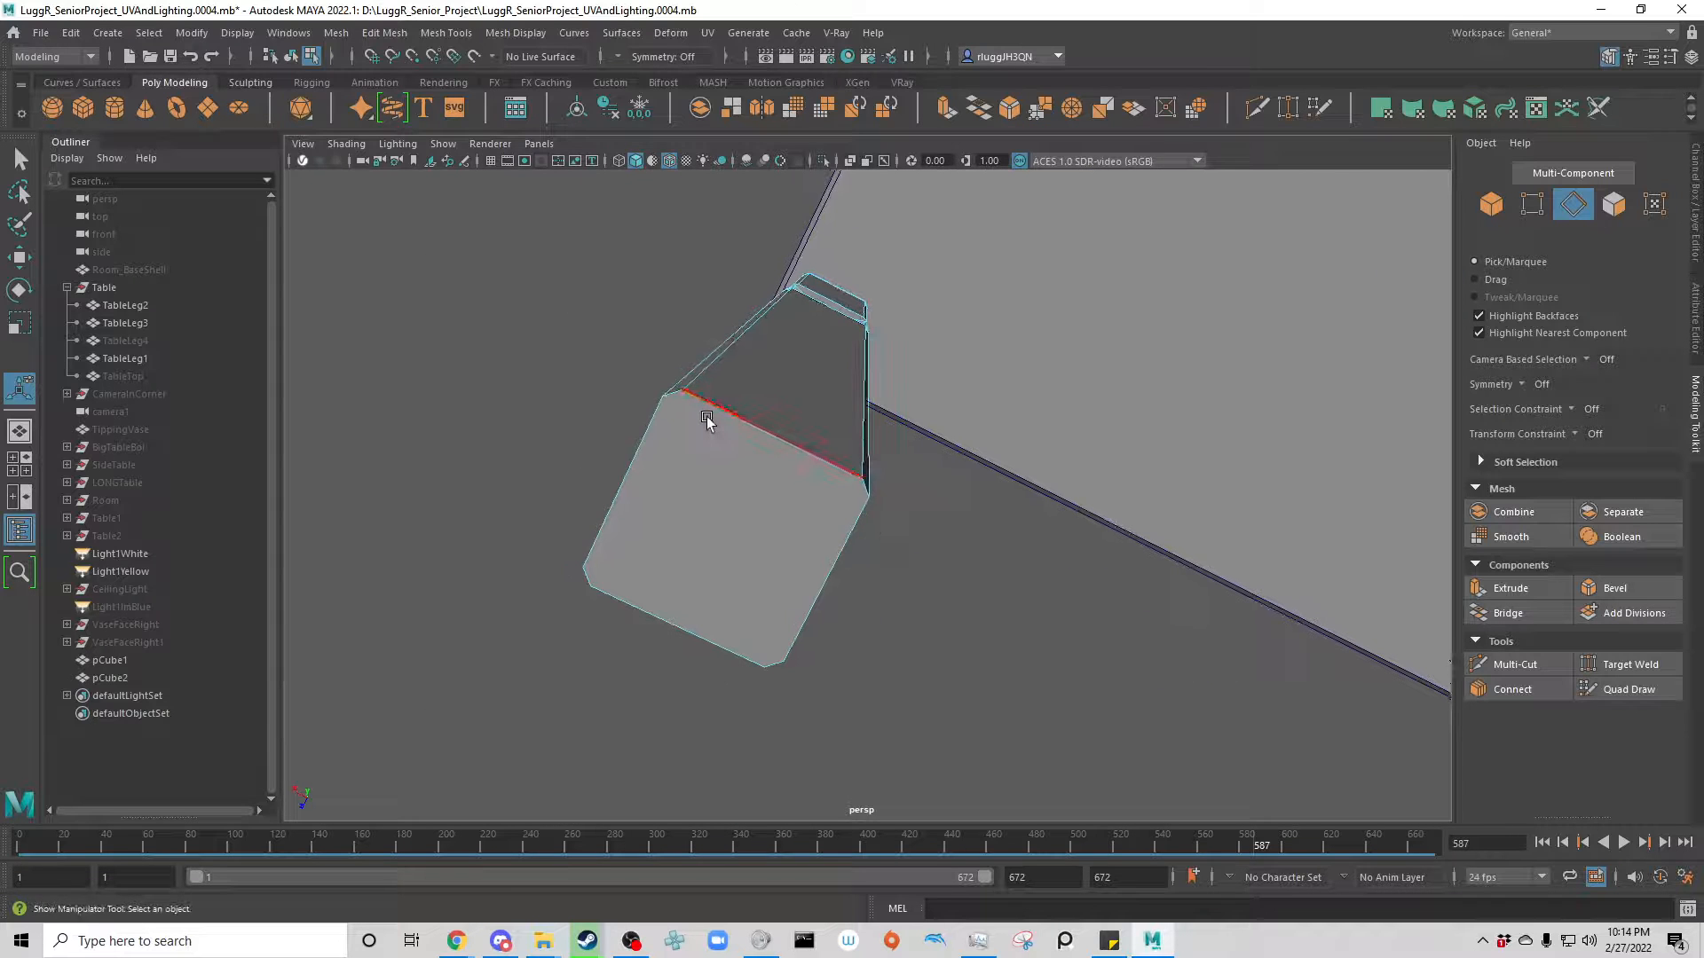
left_click(707, 420)
left_click(676, 401, "shift")
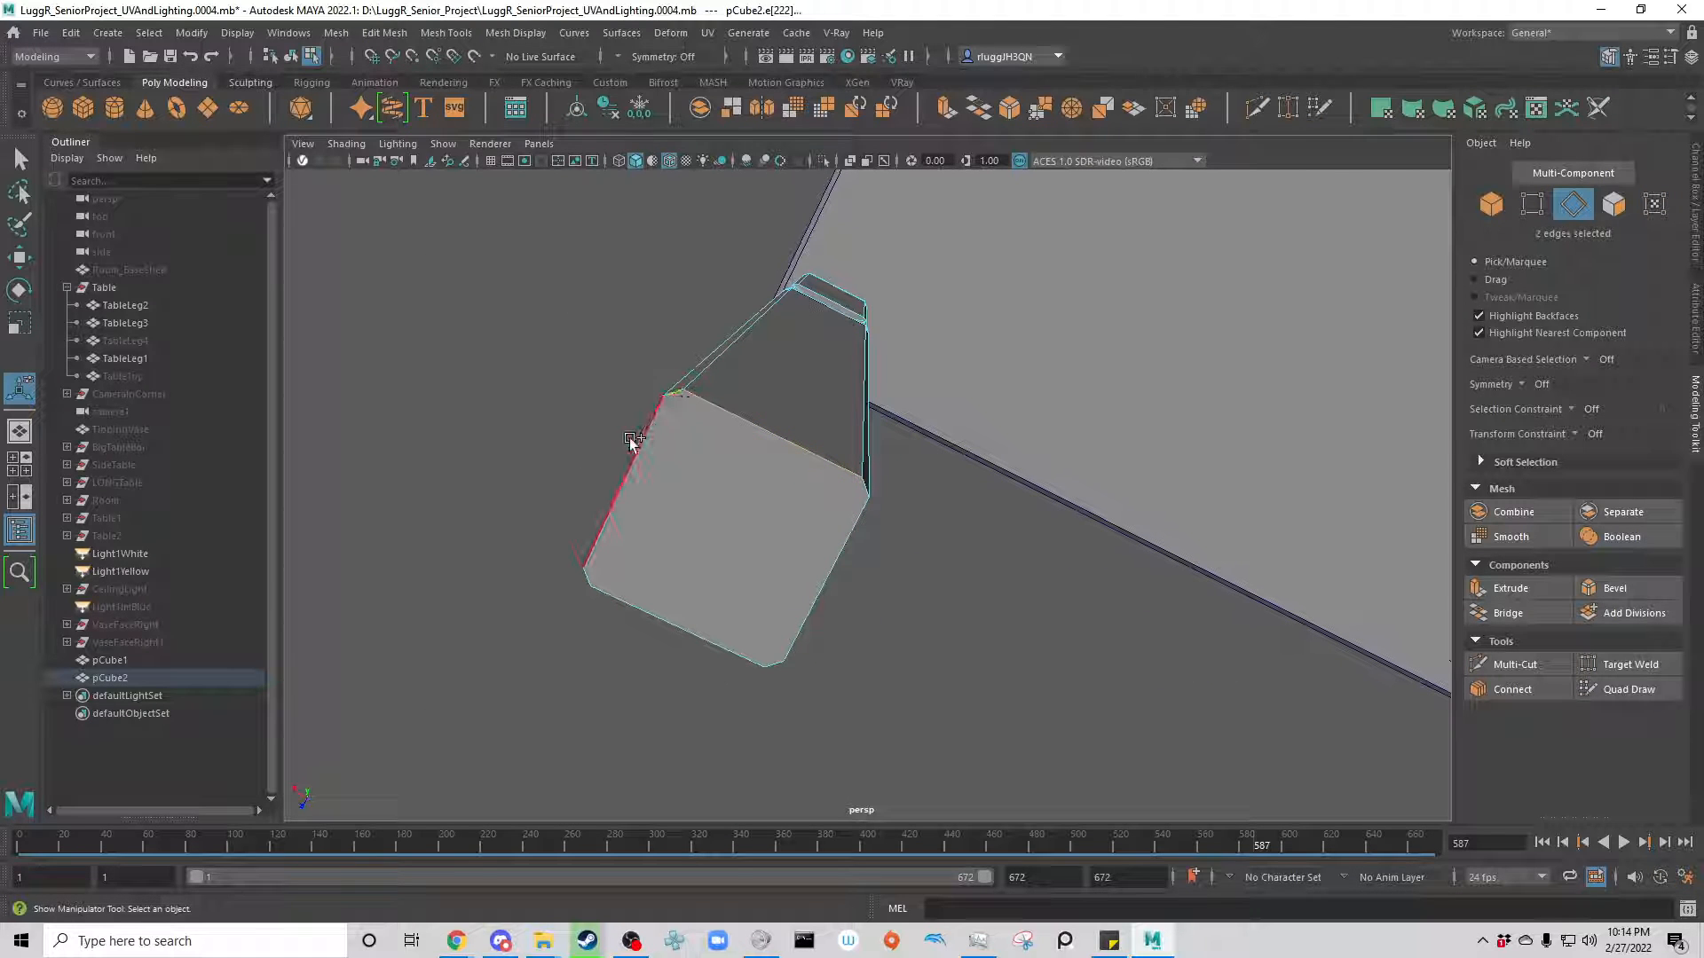
left_click(630, 439, "shift")
left_click(608, 596, "shift")
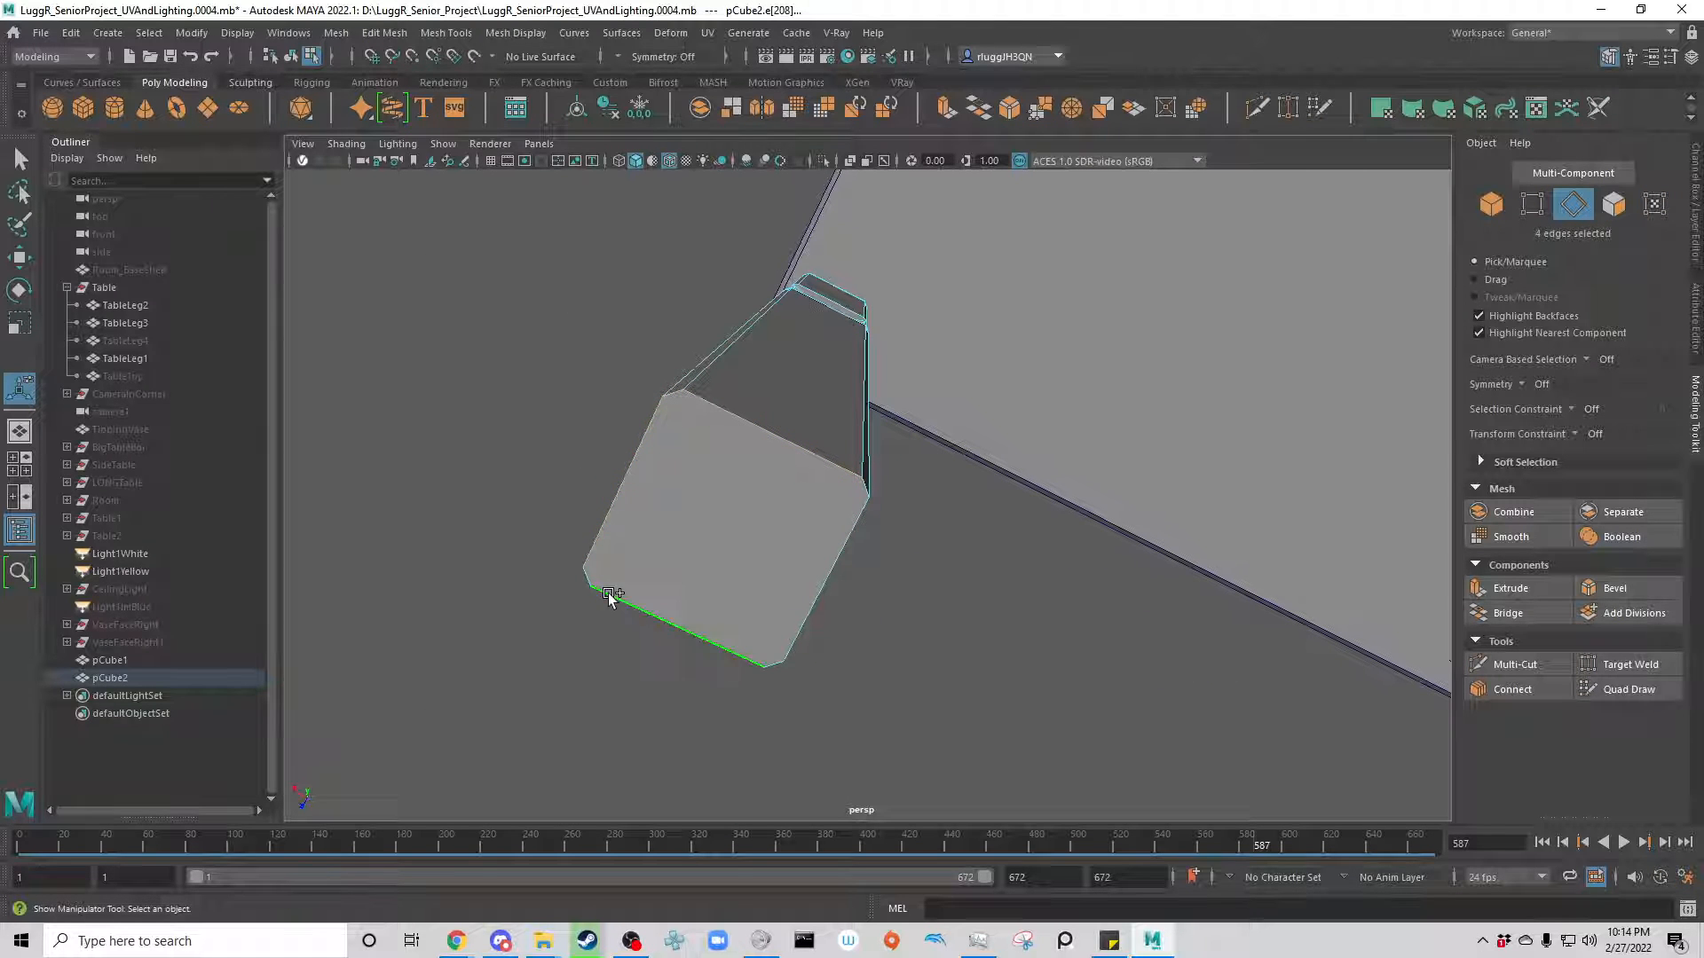
left_click(824, 578, "shift")
left_click(769, 668, "shift")
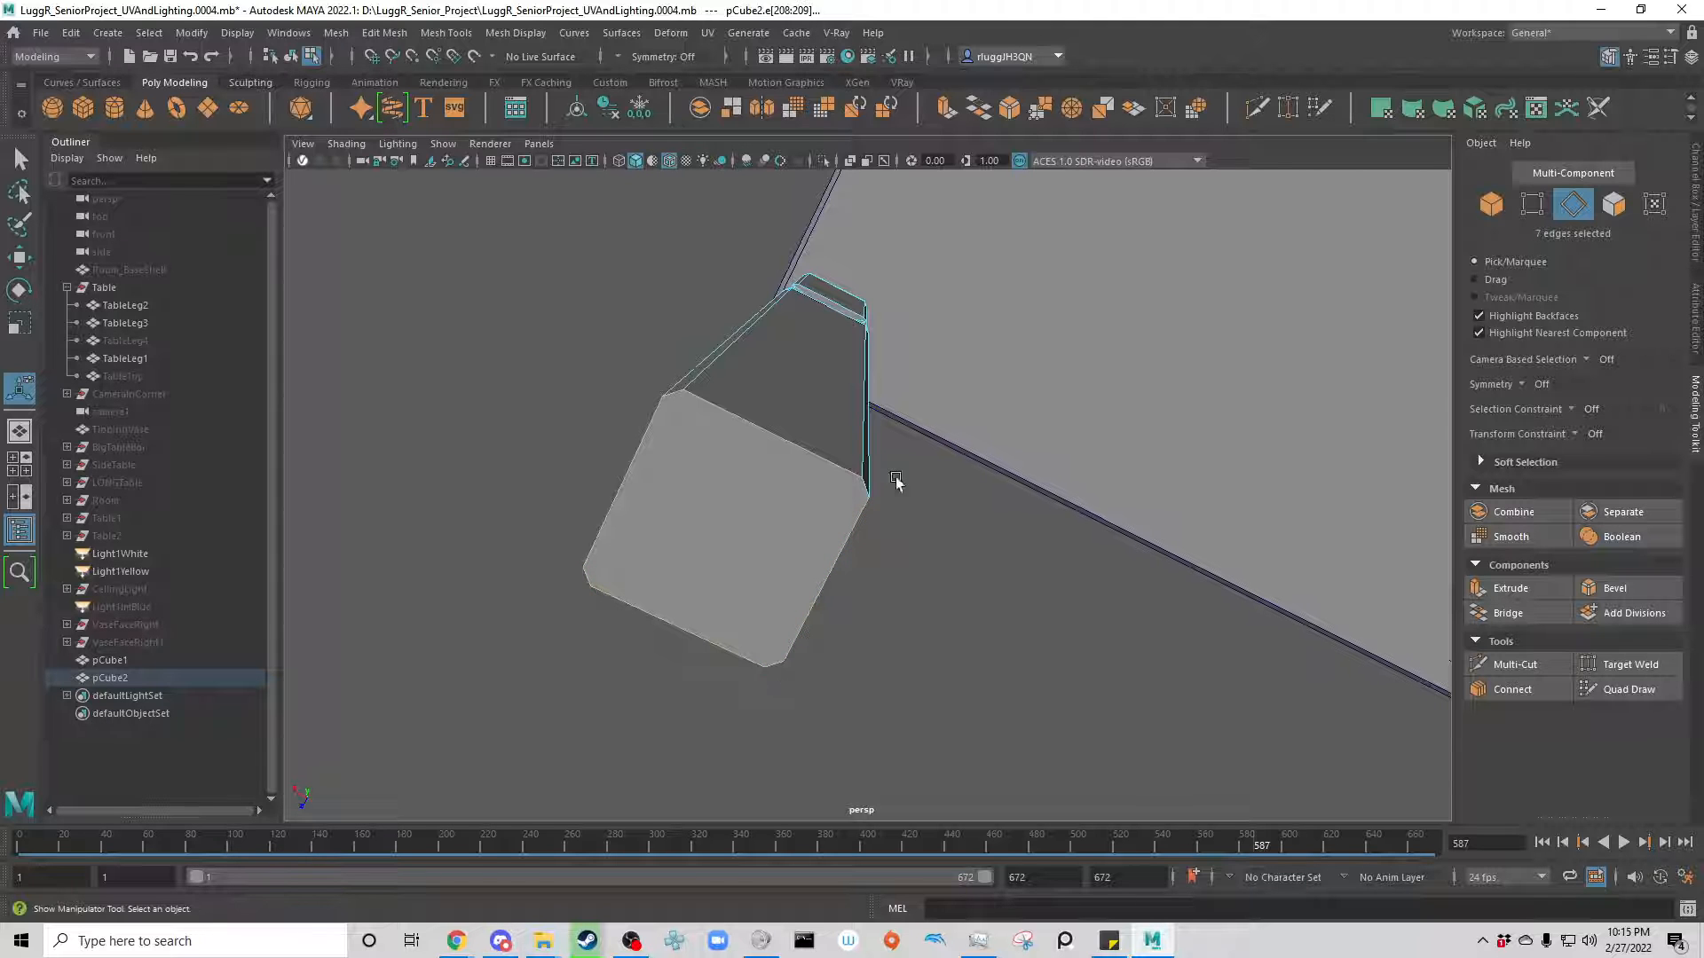
left_click(849, 495, "shift")
Step: Bevel the foot's bottom edges with 2 segments and increase the bevel fraction above the default
left_click_drag(479, 494, 574, 583, "alt")
middle_click_drag(574, 583, 604, 177, "alt")
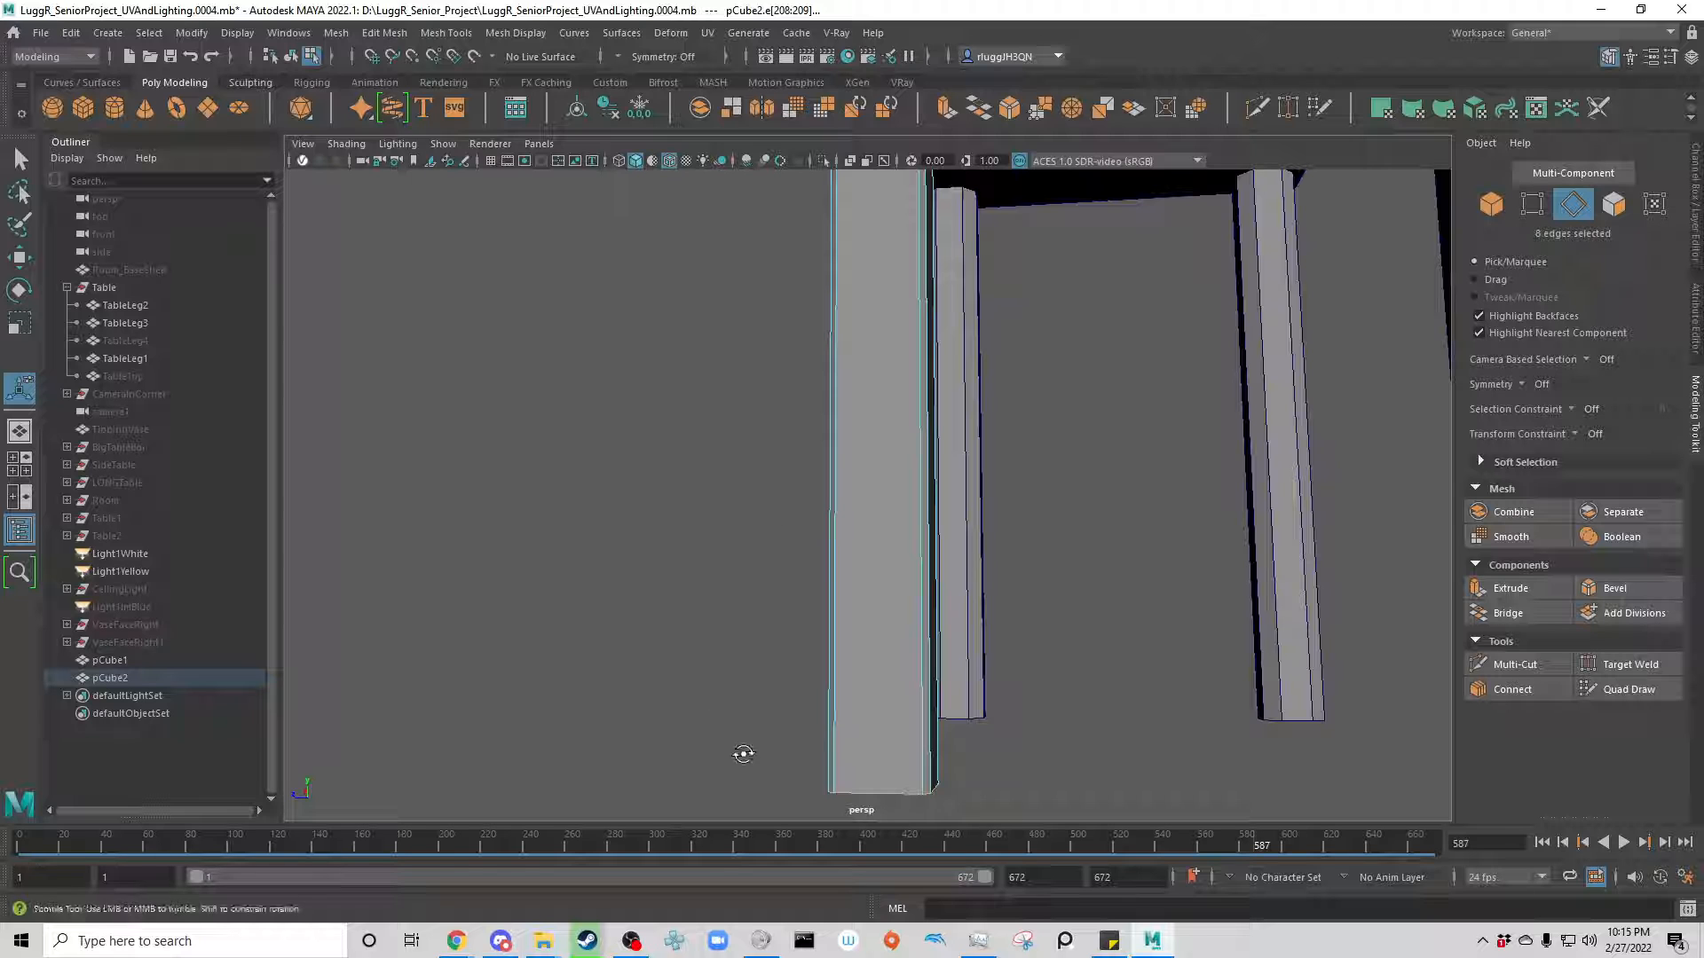
mouse_move(743, 755)
left_mouse_down("alt")
mouse_move(708, 715)
mouse_move(772, 772)
left_mouse_up("alt")
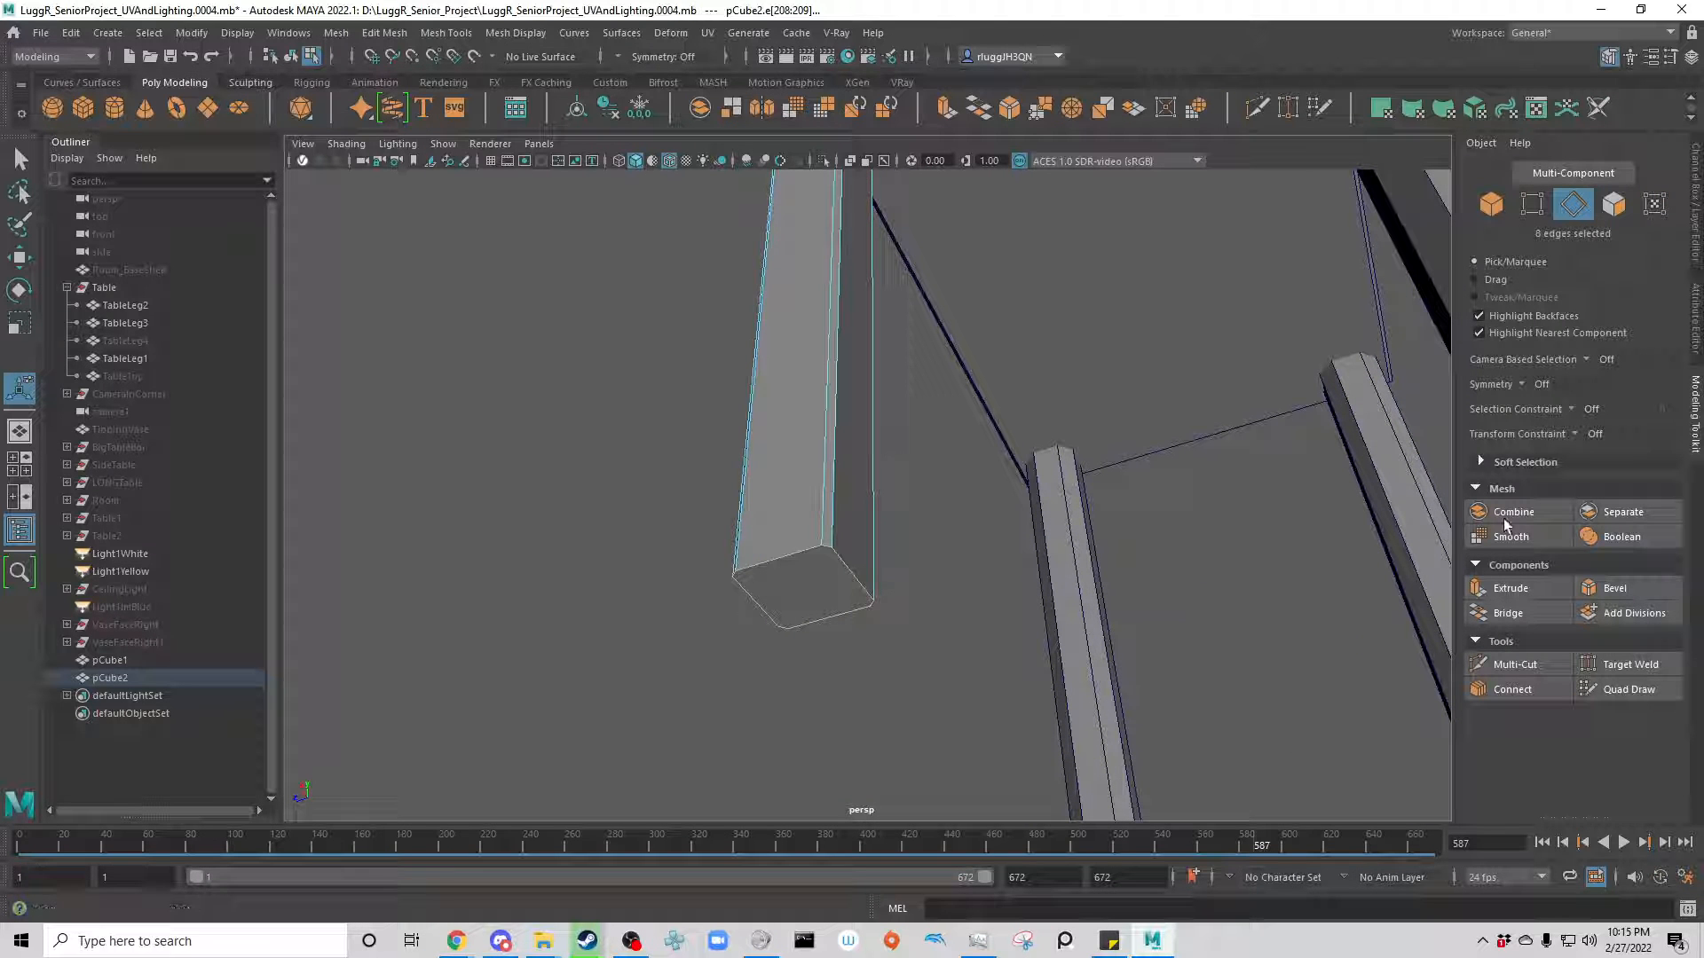
left_click(1602, 590)
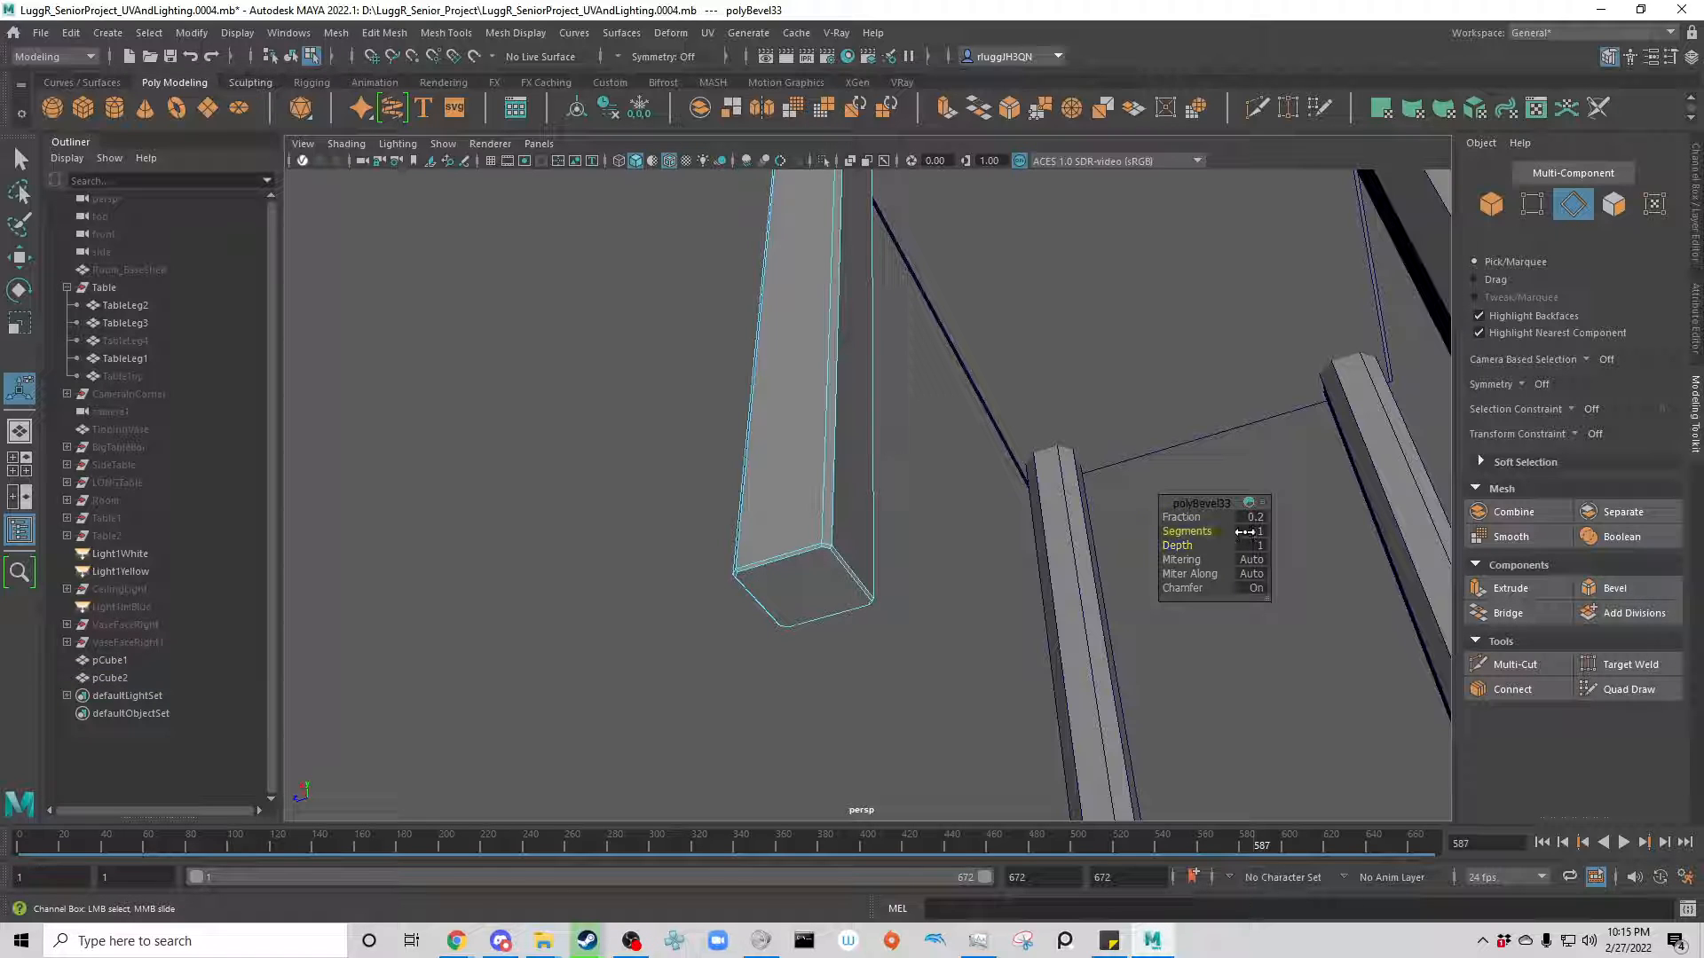
left_click_drag(1245, 532, 1192, 531)
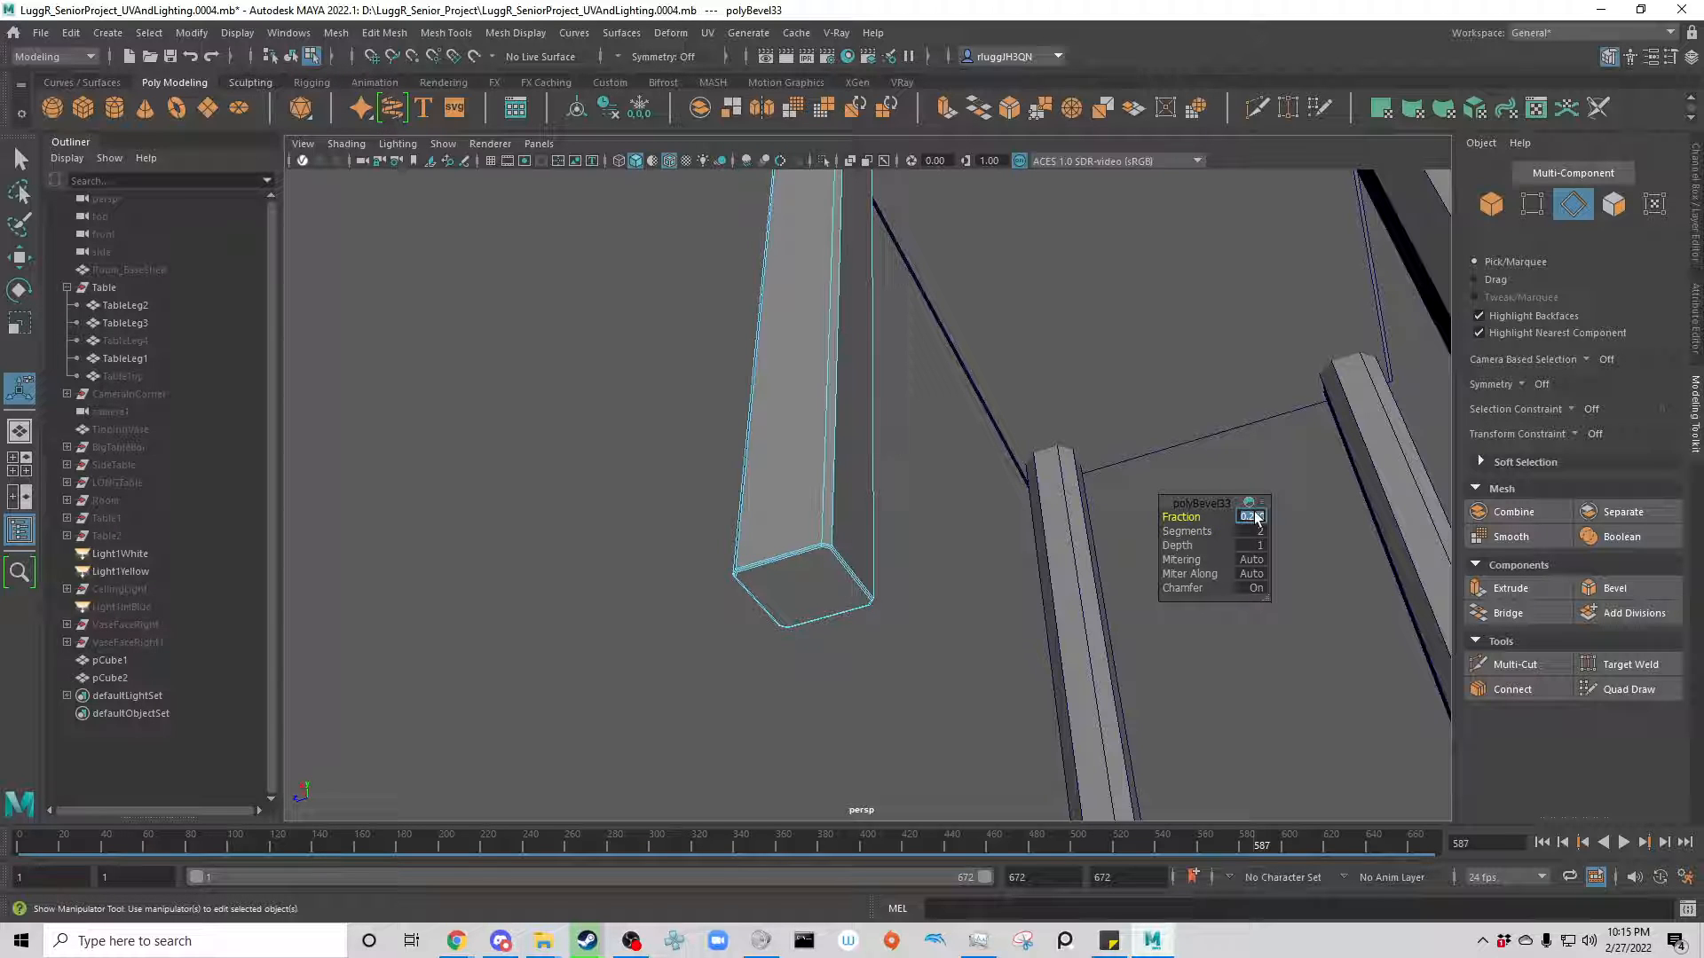
key("Return")
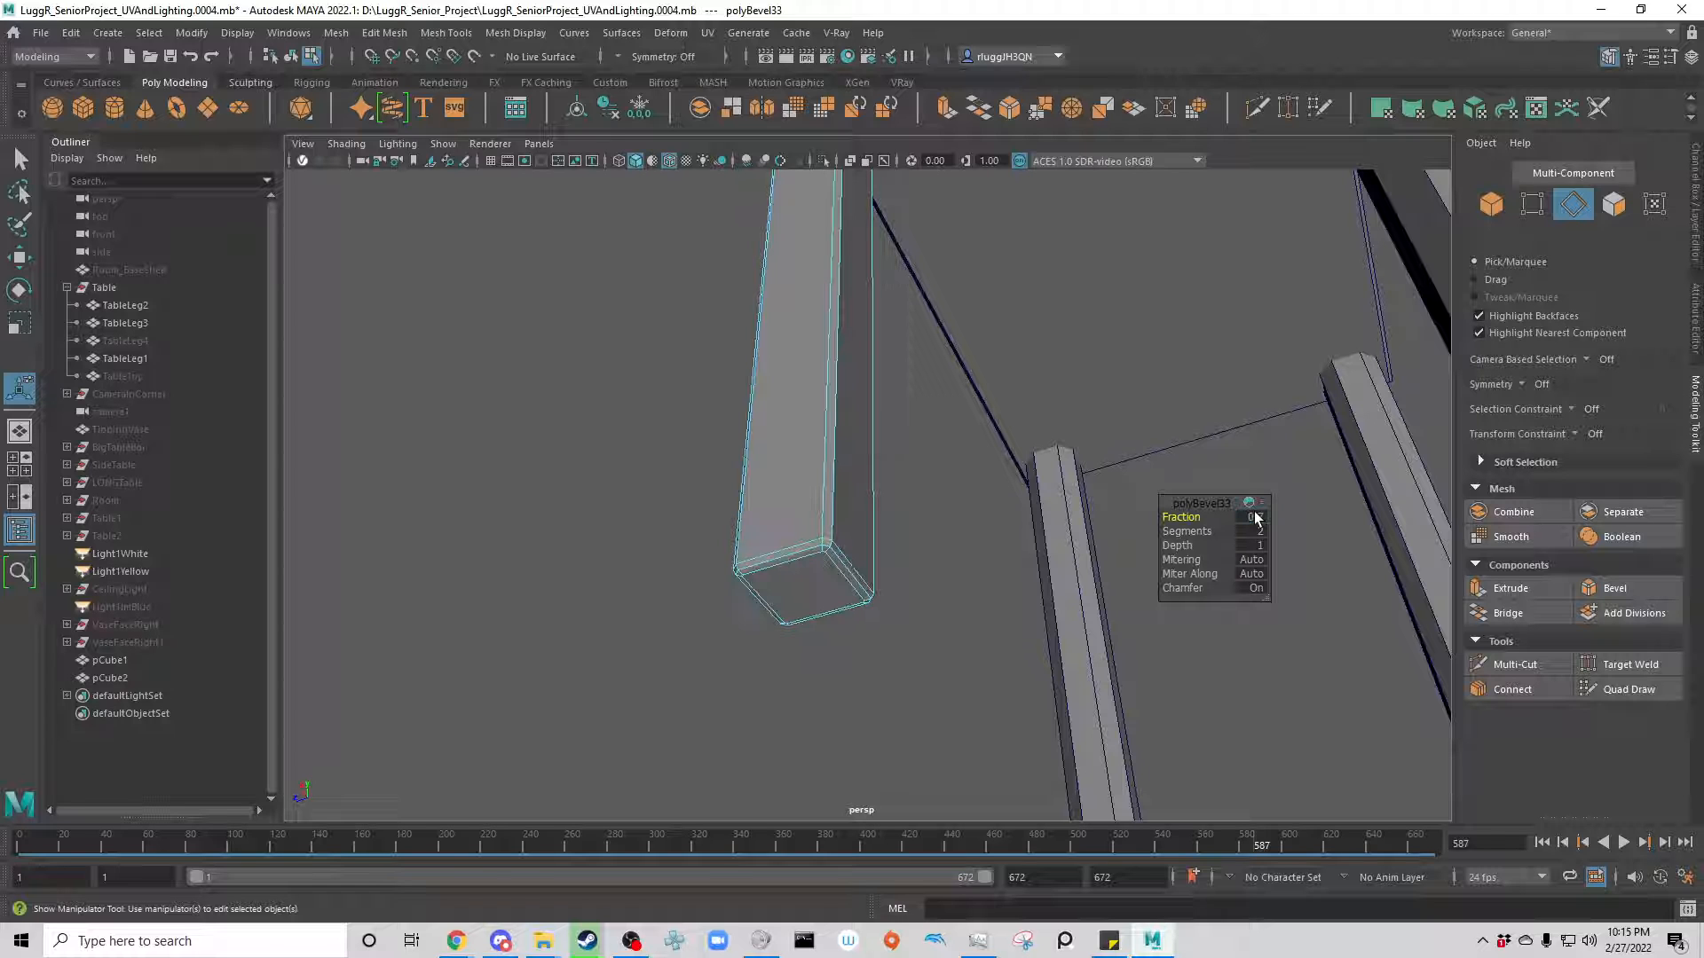
Step: Return to object selection with the finished square leg selected and check it against the whole table
left_click_drag(985, 500, 932, 559, "alt")
left_click(932, 556)
scroll(940, 560, "down", 5)
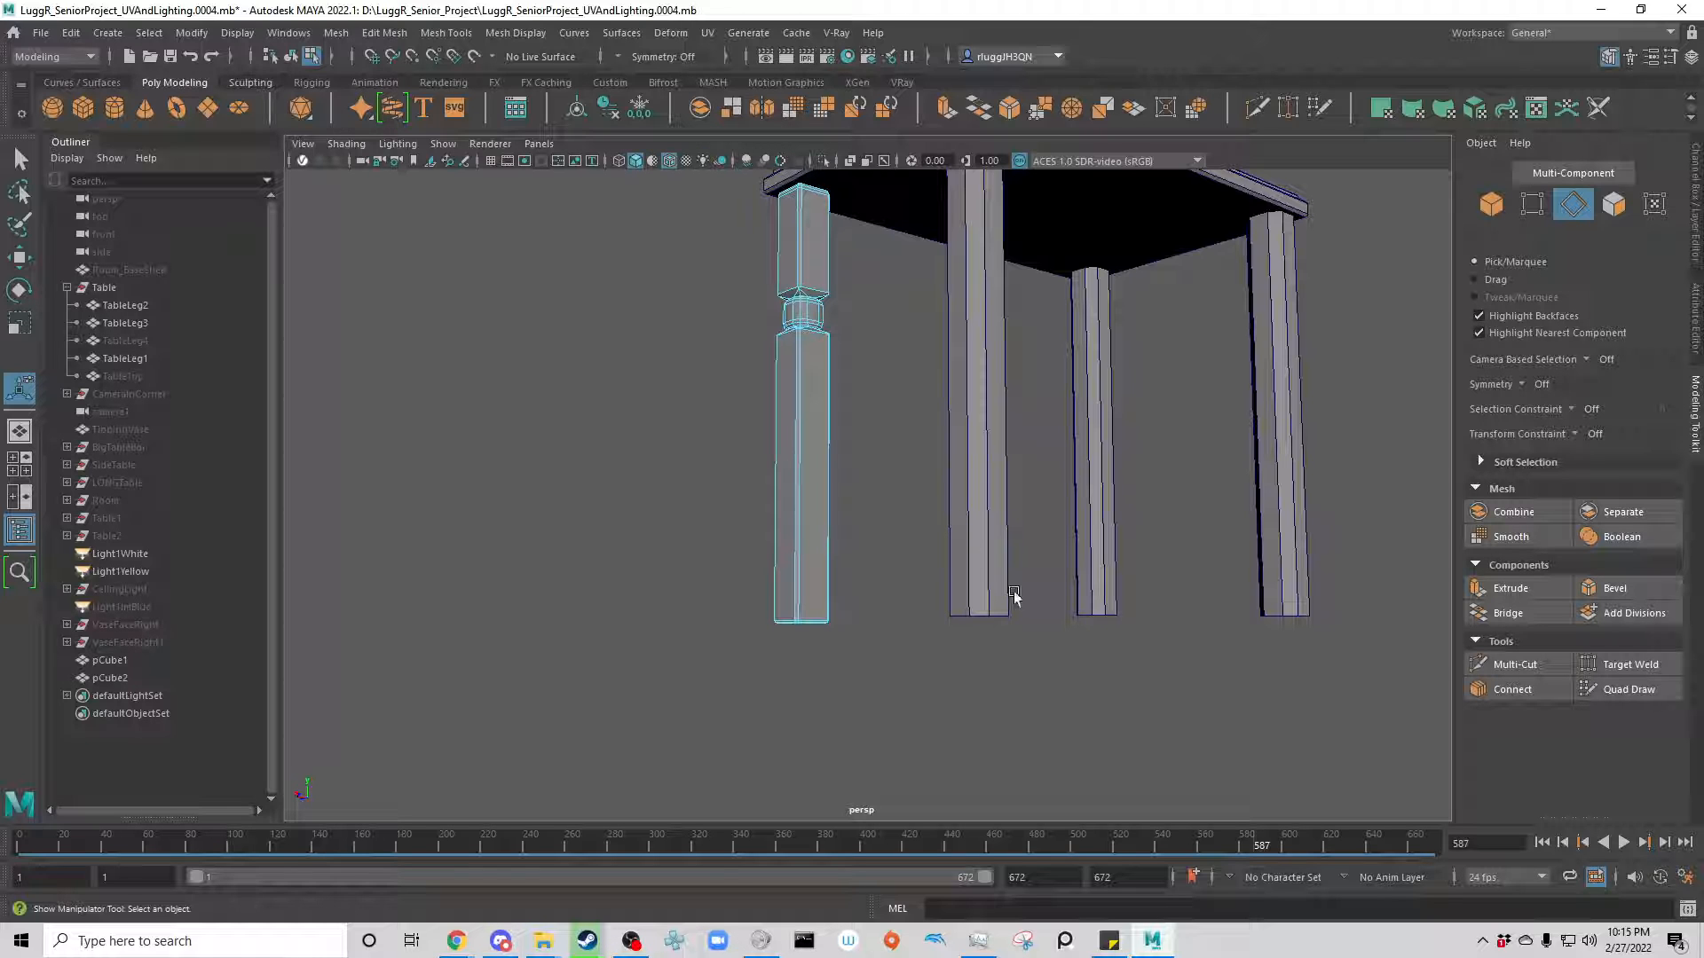
left_click_drag(893, 487, 1168, 550, "alt")
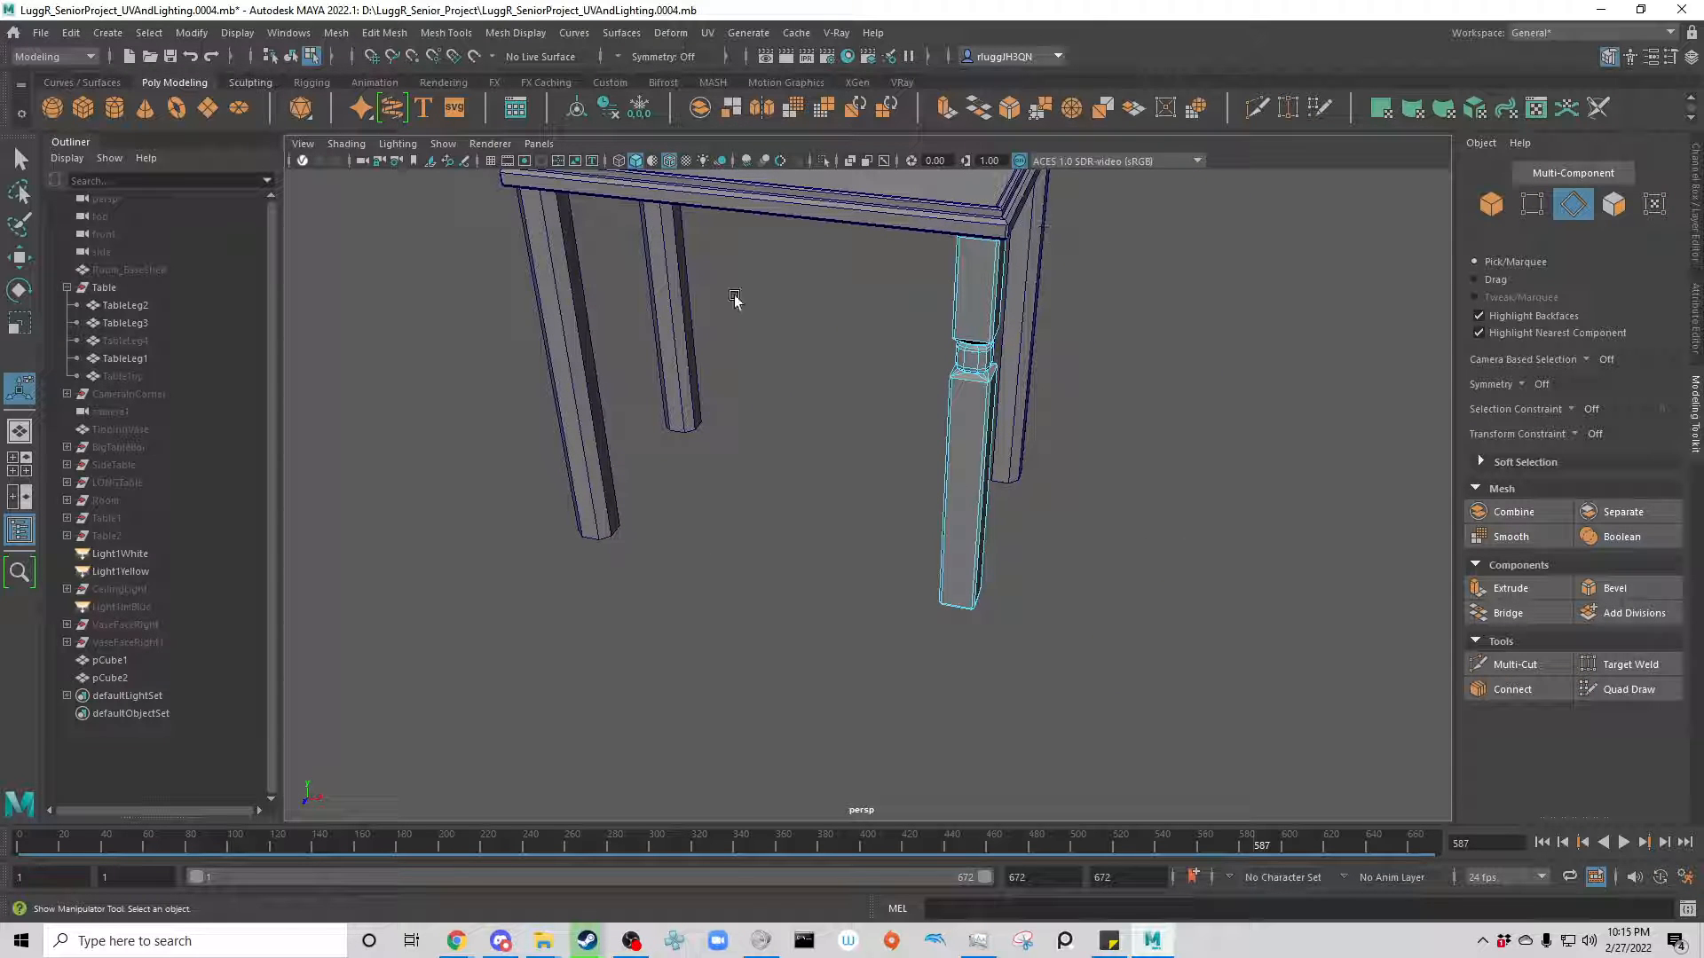
left_click(1491, 203)
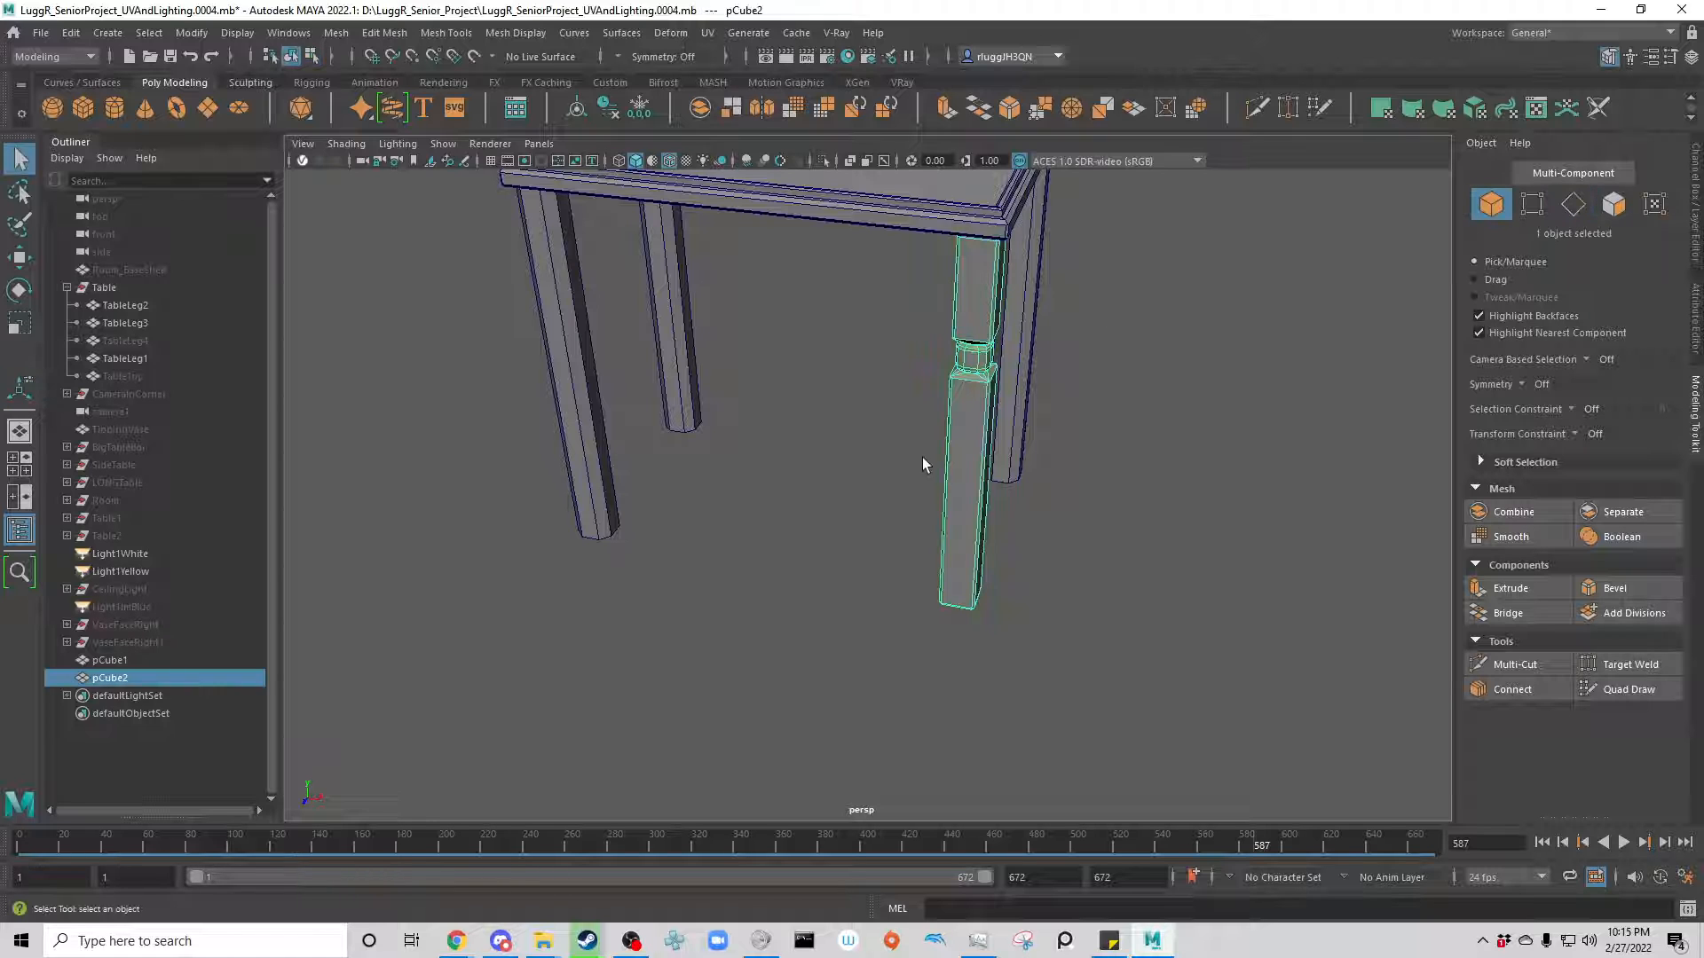
left_click_drag(699, 583, 681, 497, "alt")
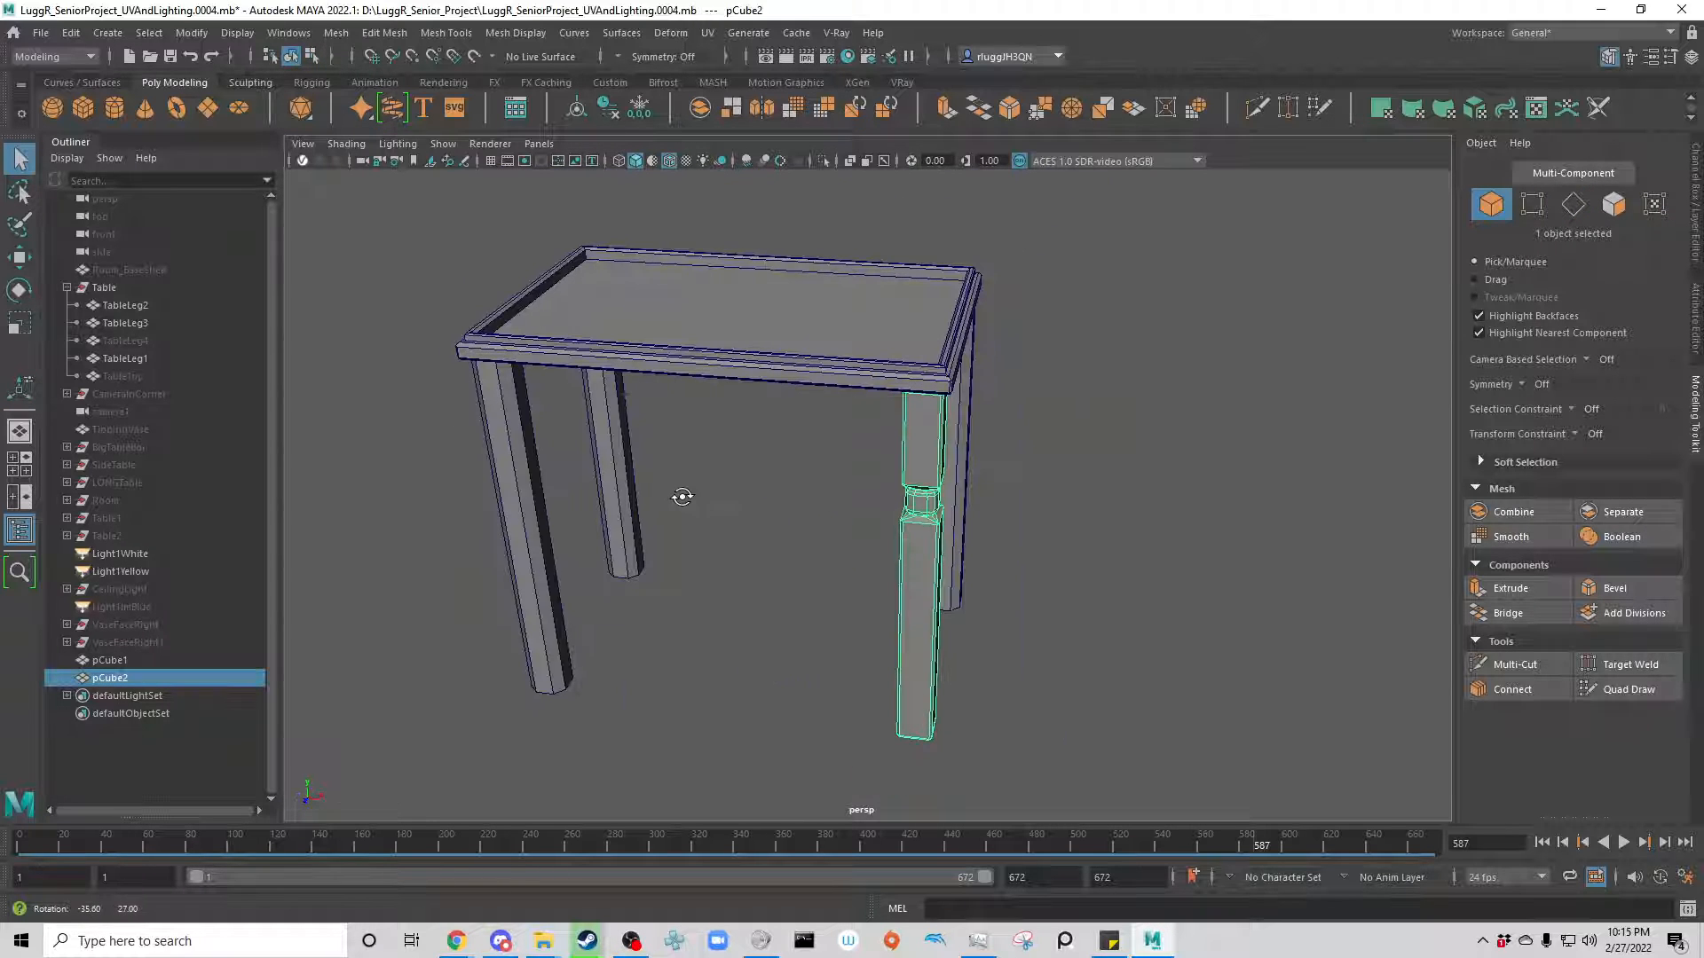